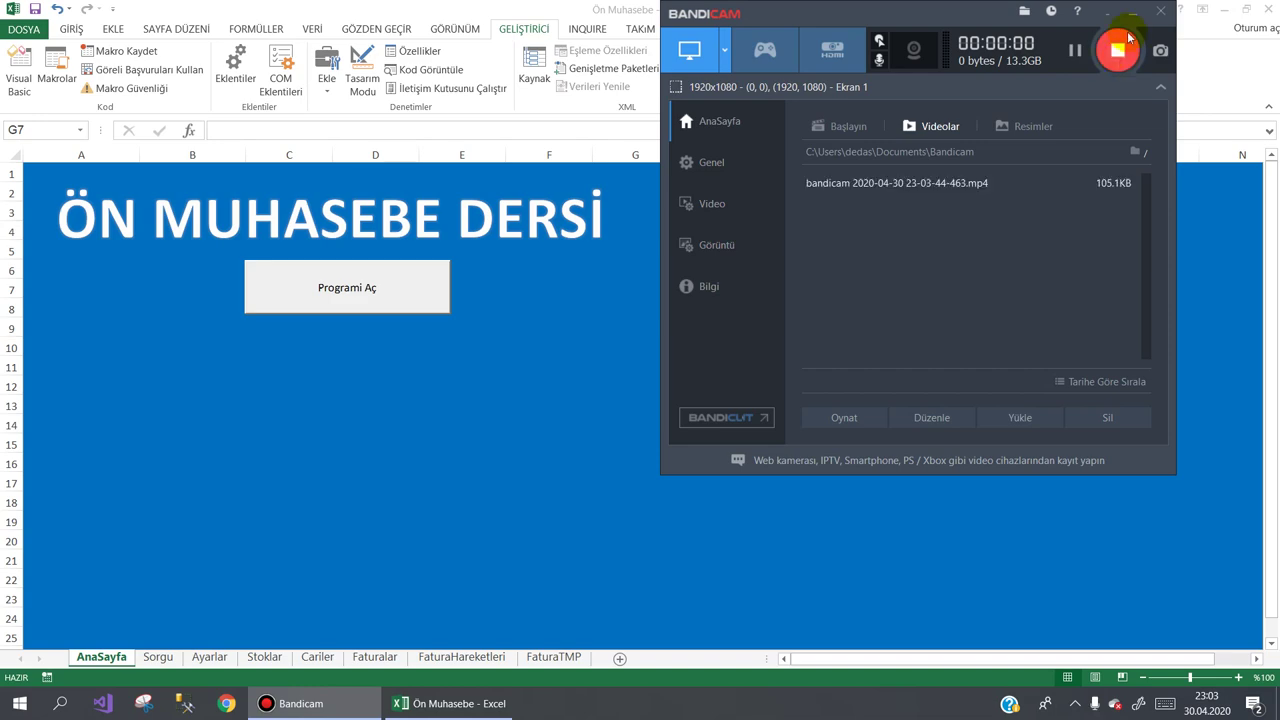
# - Launch the accounting program and start a new purchase invoice, AF000561
pyautogui.click(363, 302)
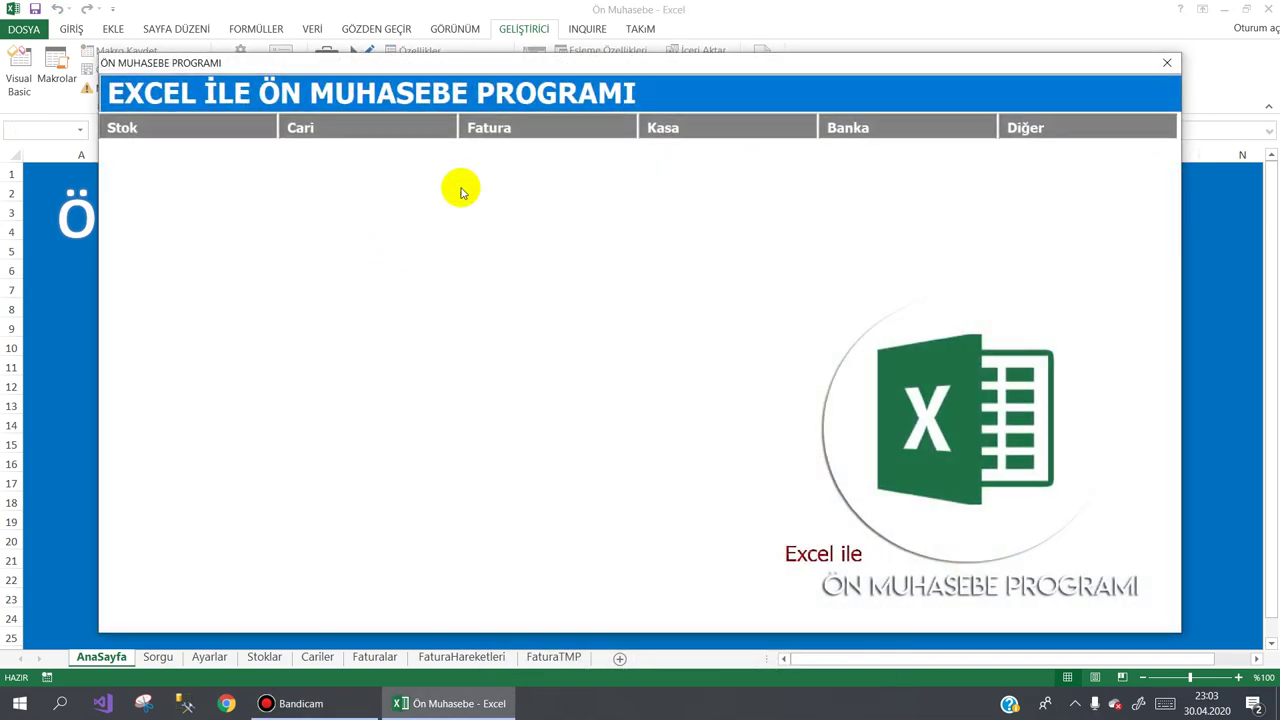
pyautogui.click(486, 127)
pyautogui.click(507, 161)
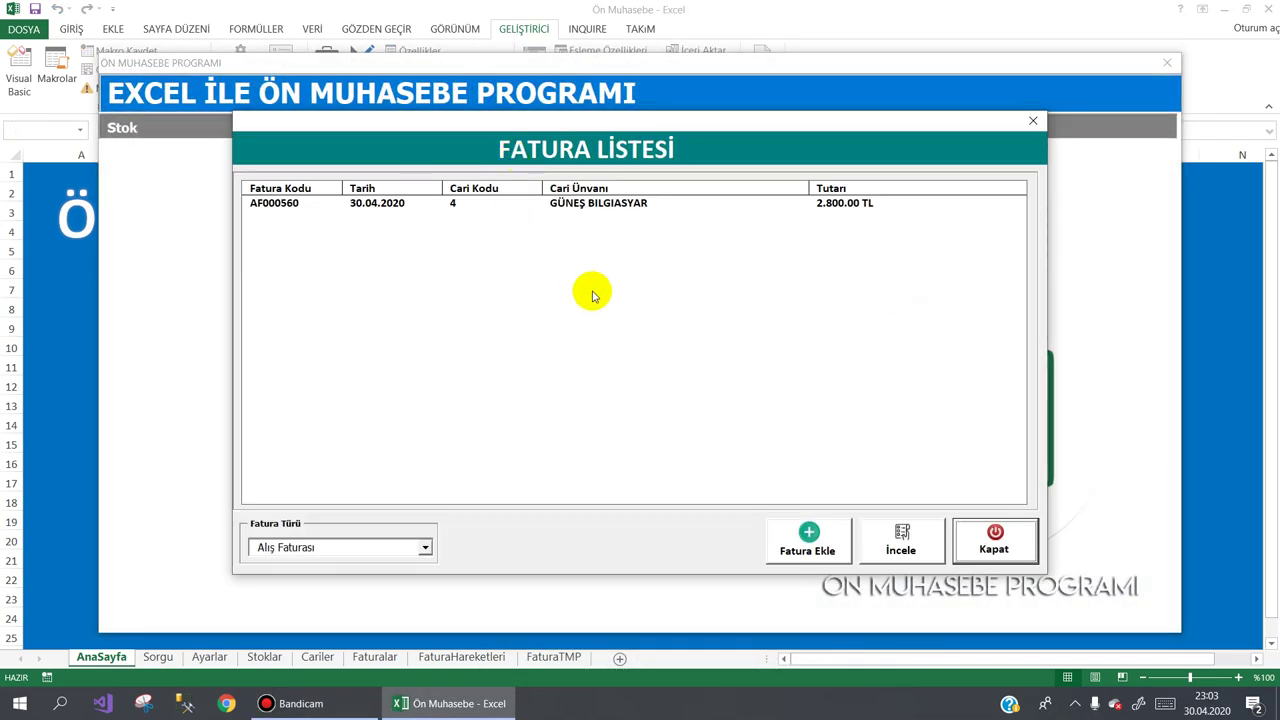
pyautogui.click(797, 541)
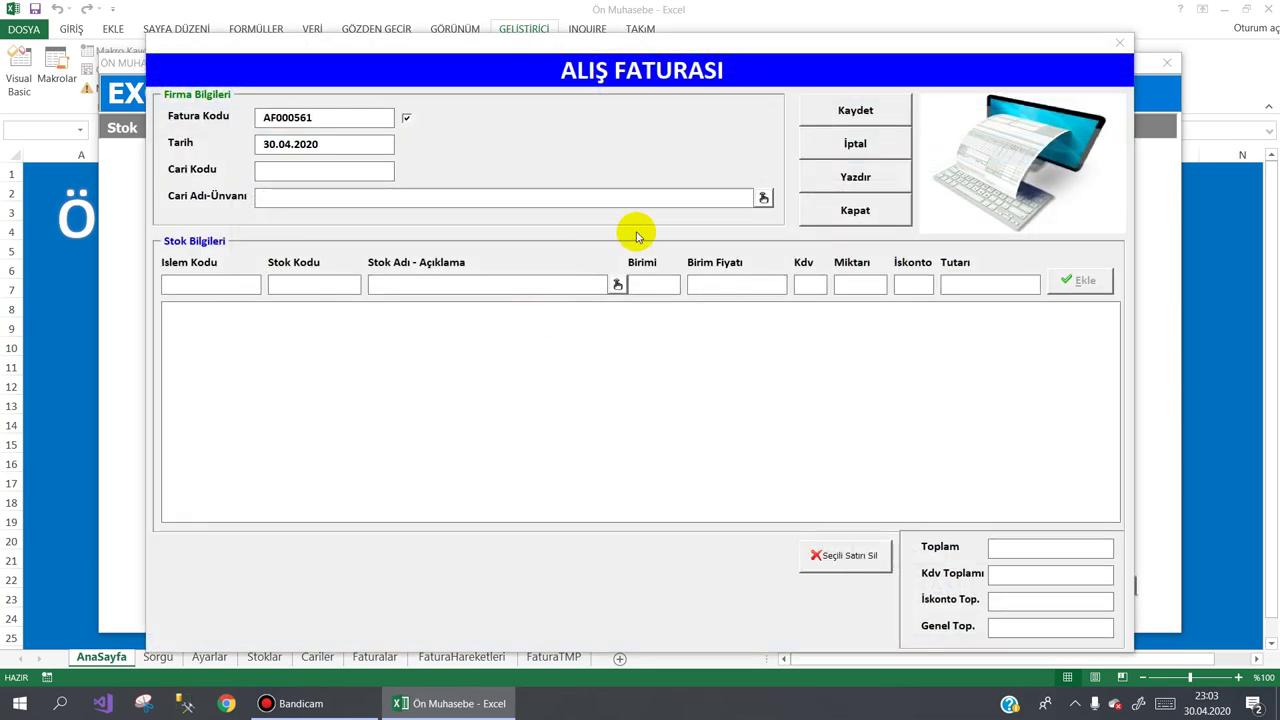
# - Set customer SABAH MARKET and add a line of 2 BILGISAYAR at 2500 with 20 discount
pyautogui.click(762, 200)
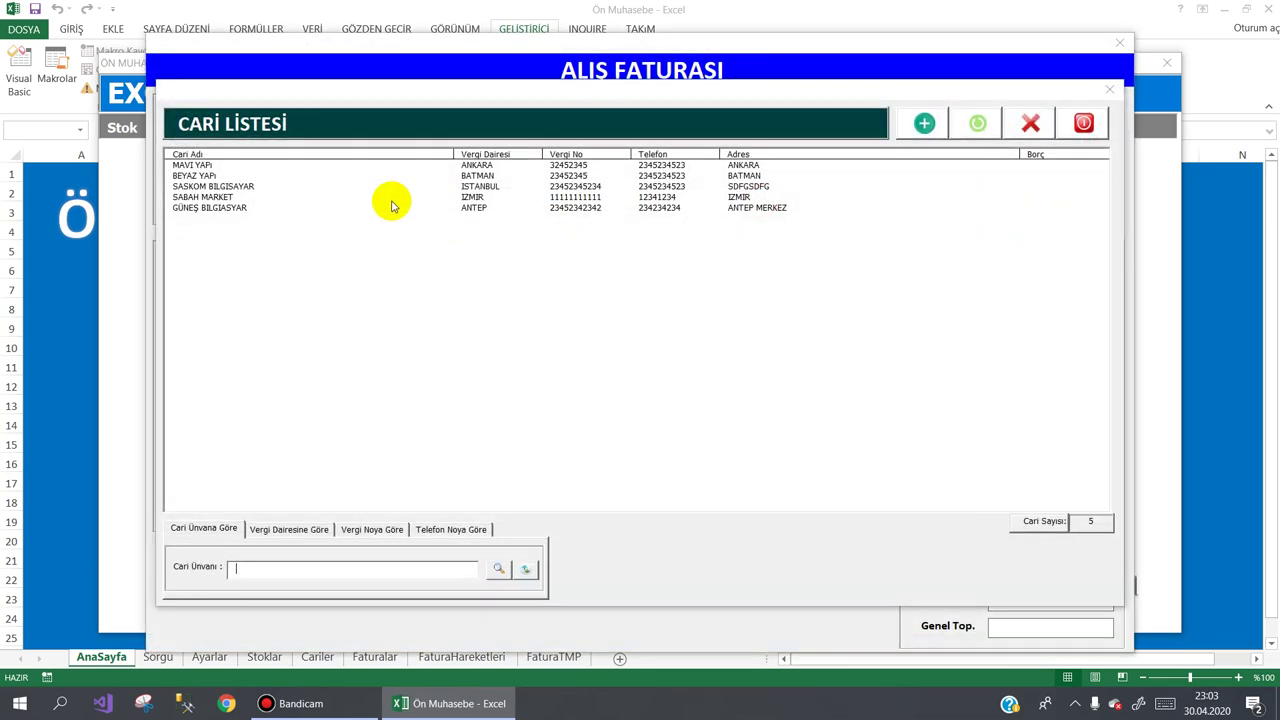
pyautogui.doubleClick(386, 197)
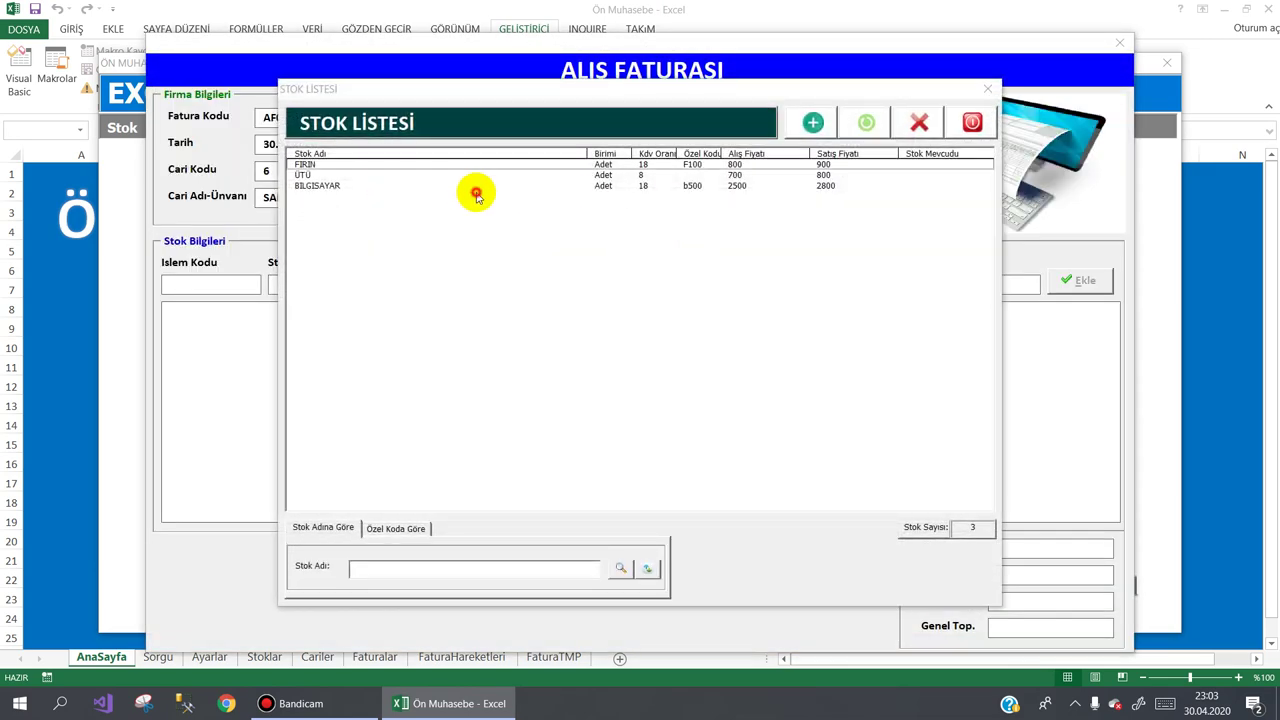
pyautogui.doubleClick(445, 186)
pyautogui.click(845, 284)
pyautogui.write('20')
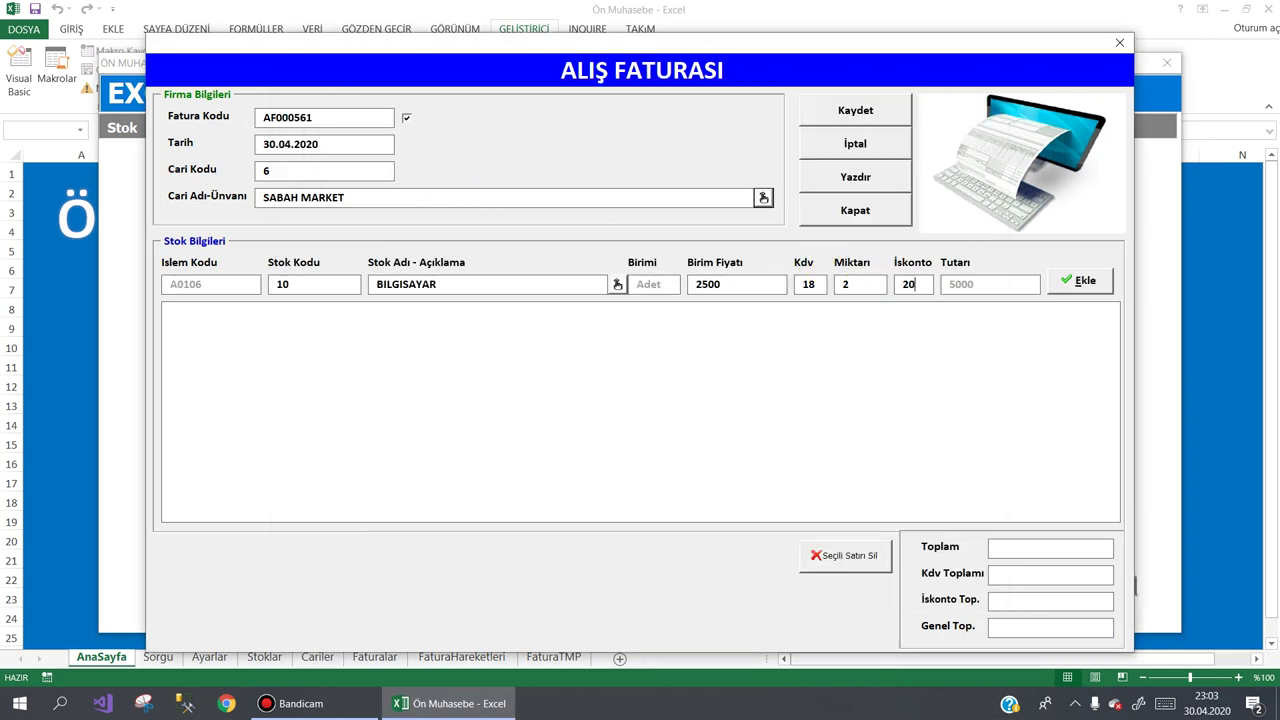
pyautogui.press('Tab')
pyautogui.press('Return')
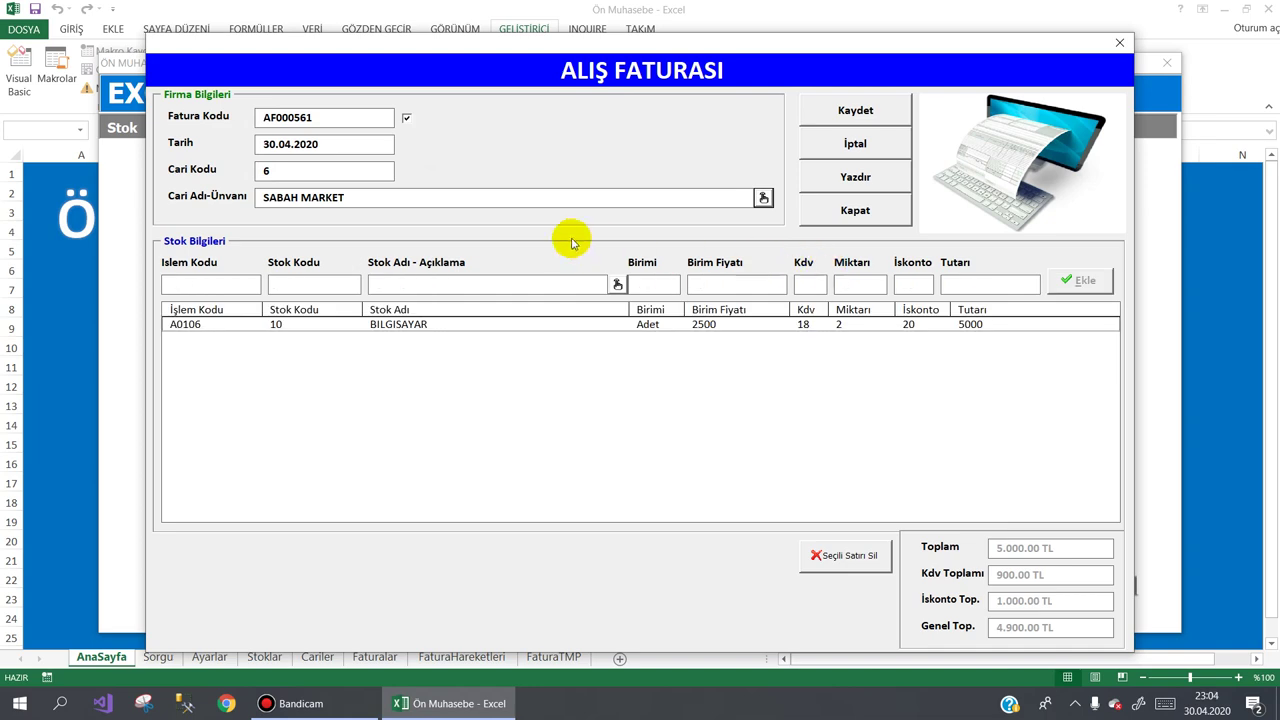
# - Add a line of 2 ÜTÜ at 700 with KDV 8 and 20 discount (1400)
pyautogui.click(616, 284)
pyautogui.doubleClick(340, 172)
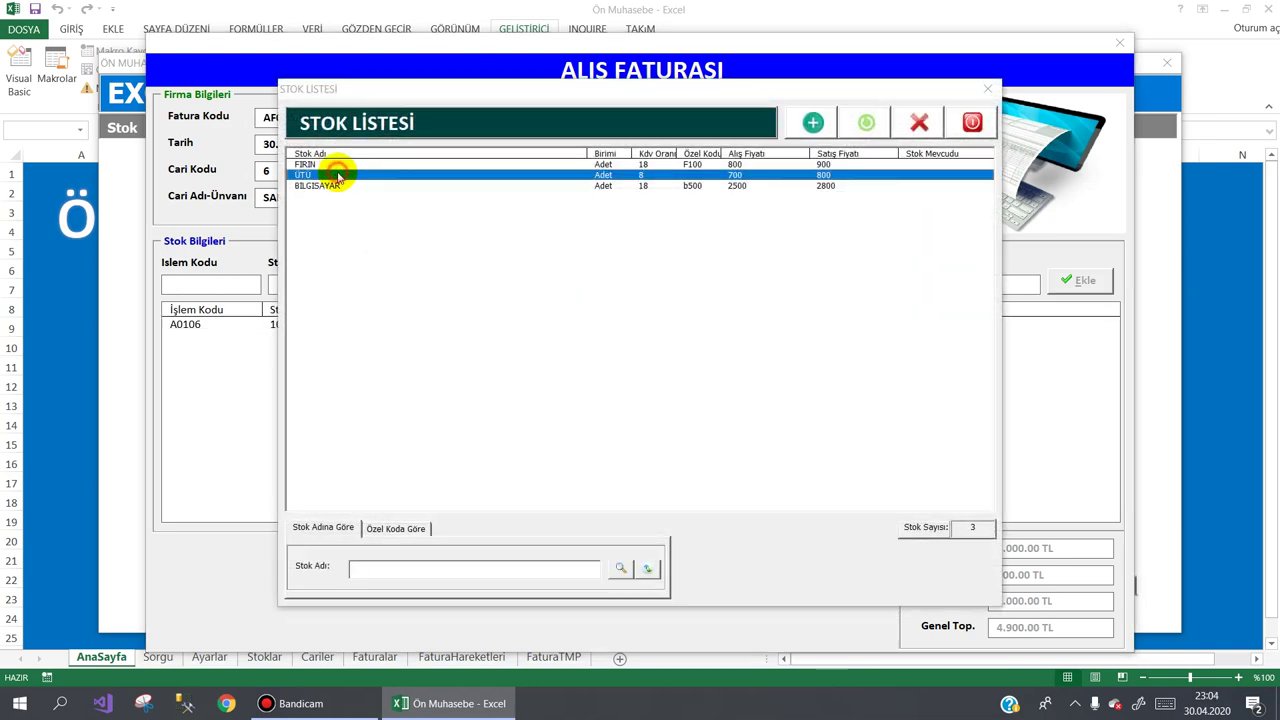
pyautogui.doubleClick(808, 284)
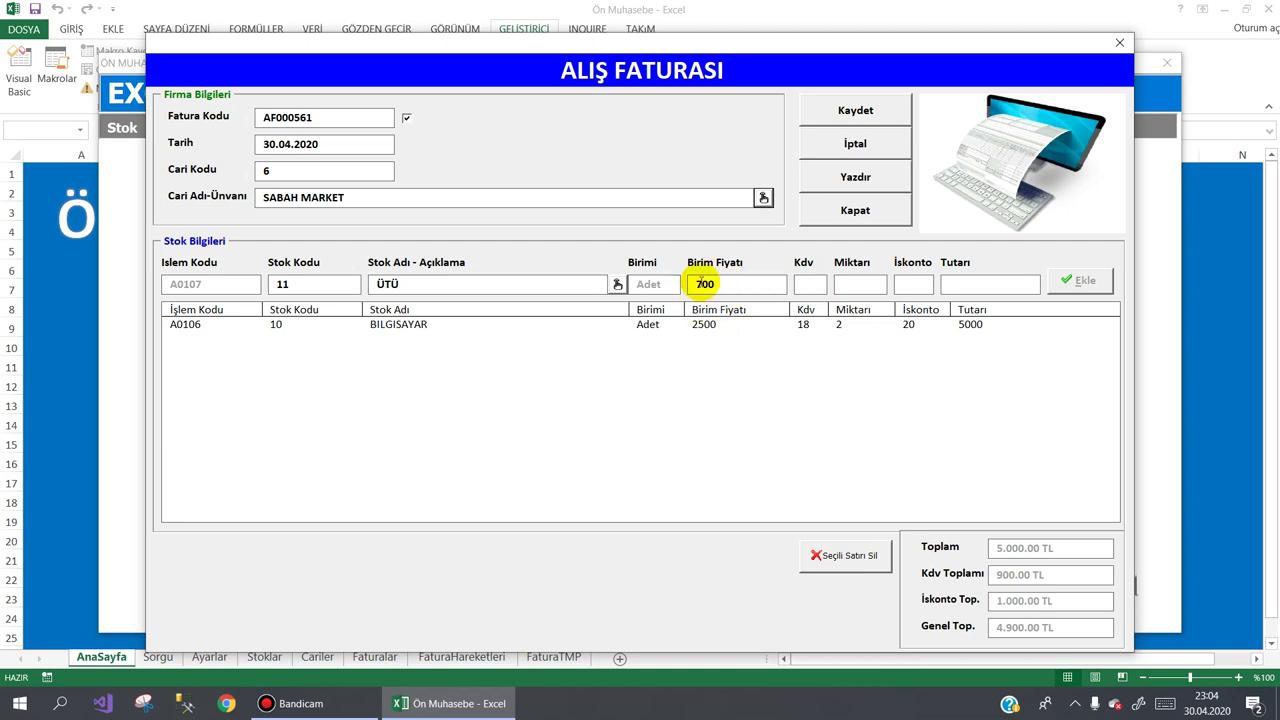
pyautogui.click(860, 283)
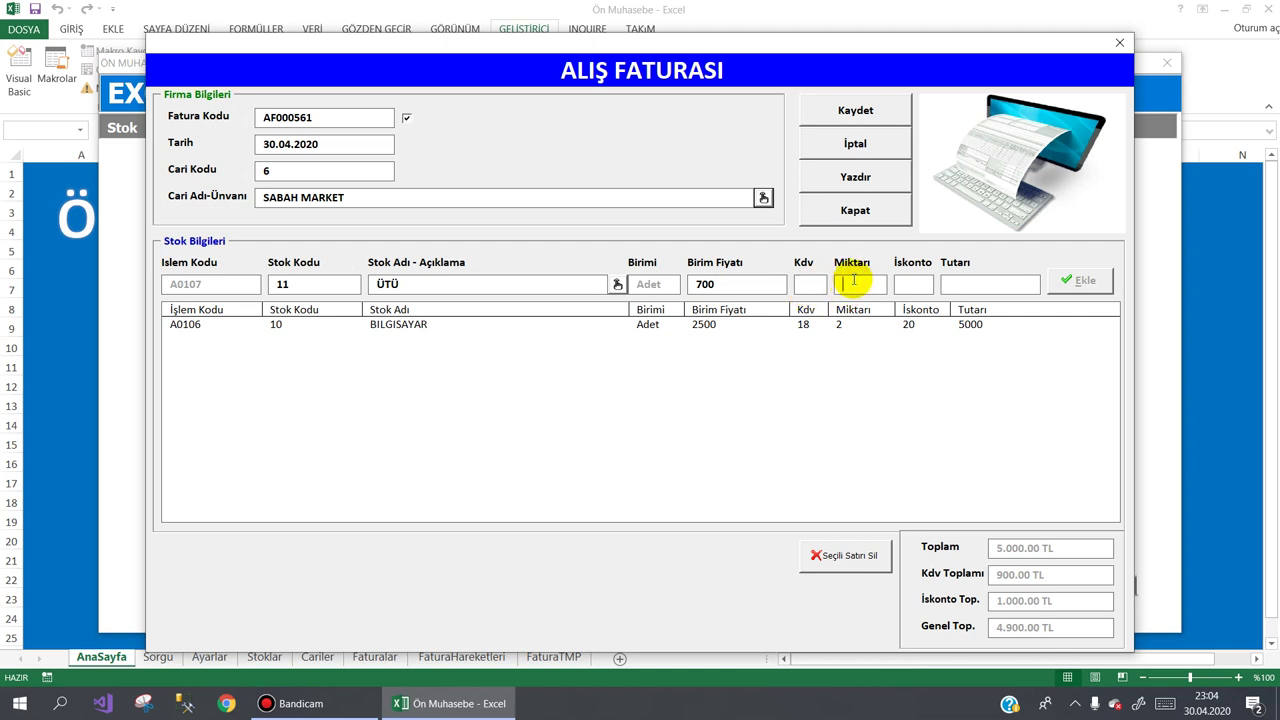
pyautogui.write('2')
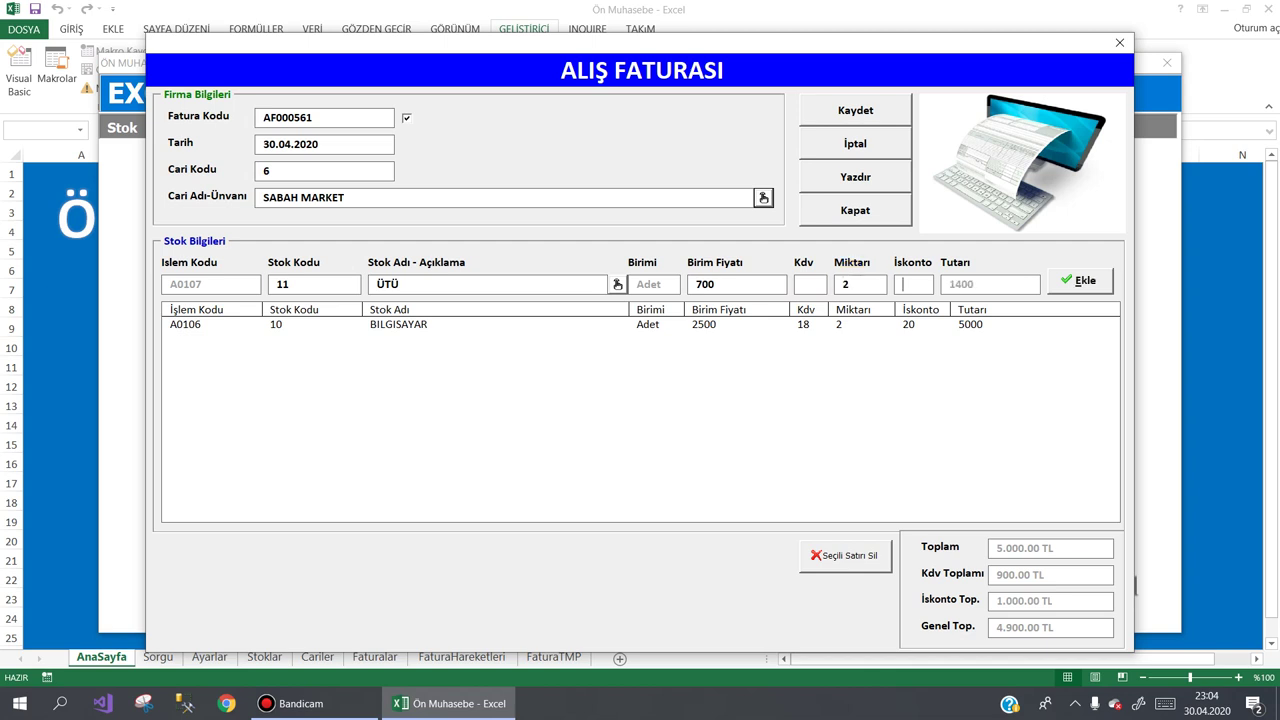
pyautogui.write('20')
pyautogui.press('Tab')
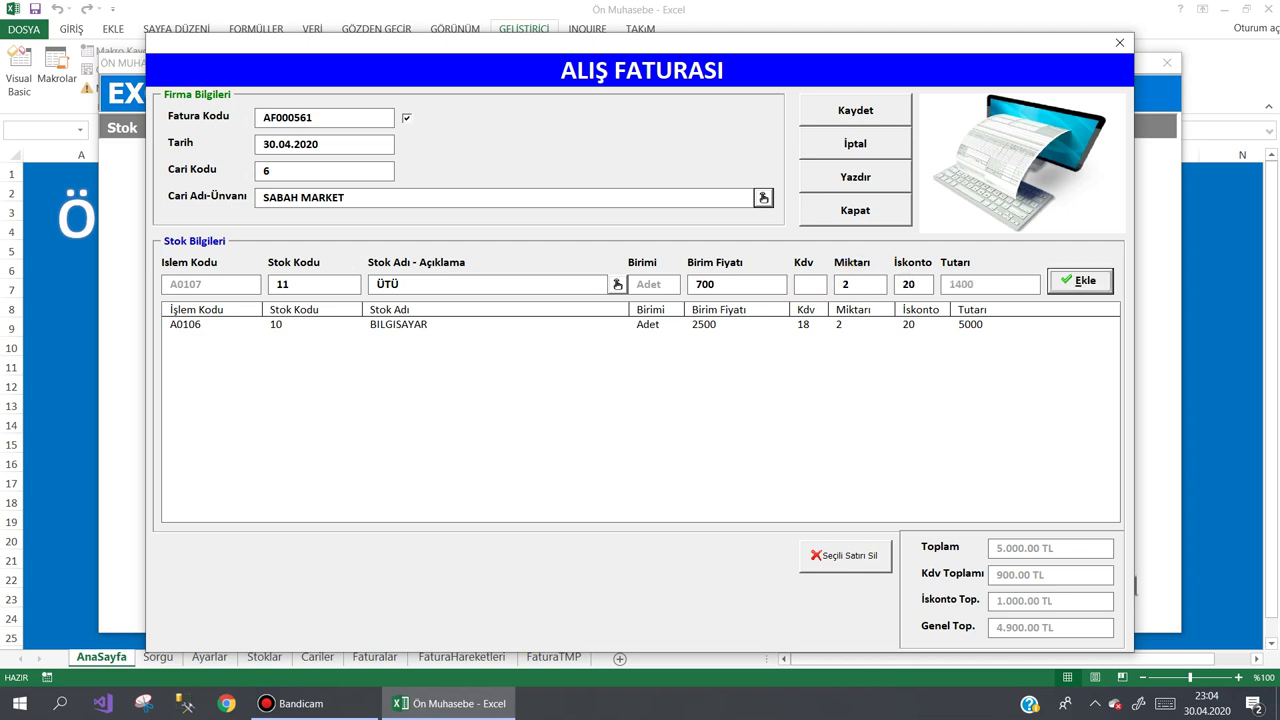
pyautogui.press('Return')
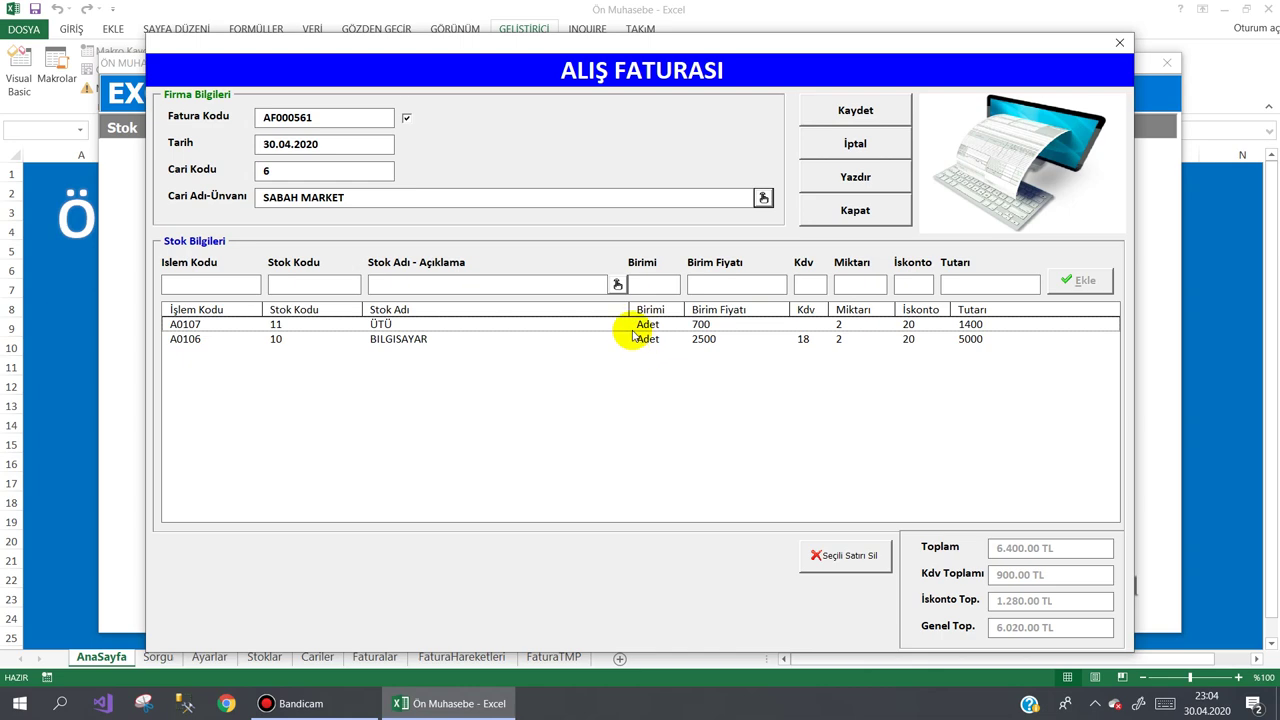
# - Delete the BILGISAYAR line and re-add it with quantity 2 and discount 20
pyautogui.click(625, 327)
pyautogui.click(664, 341)
pyautogui.click(828, 556)
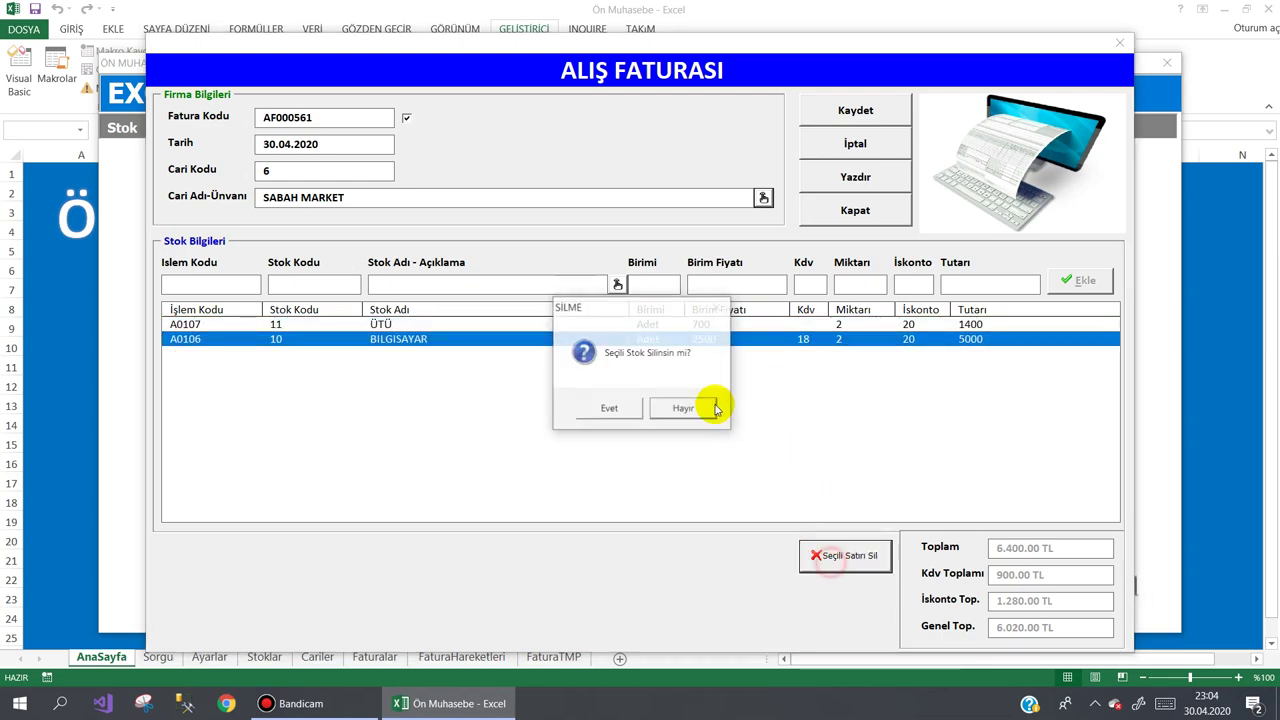
pyautogui.click(612, 408)
pyautogui.click(617, 285)
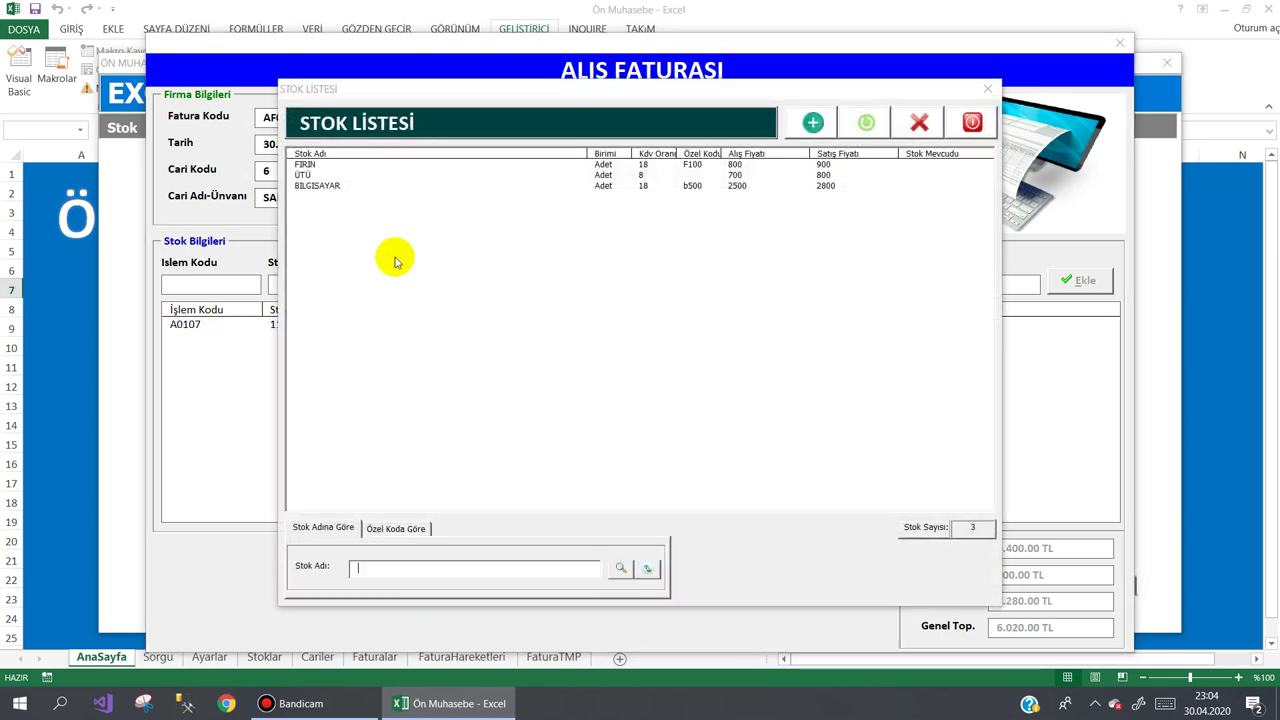
pyautogui.click(323, 176)
pyautogui.doubleClick(334, 186)
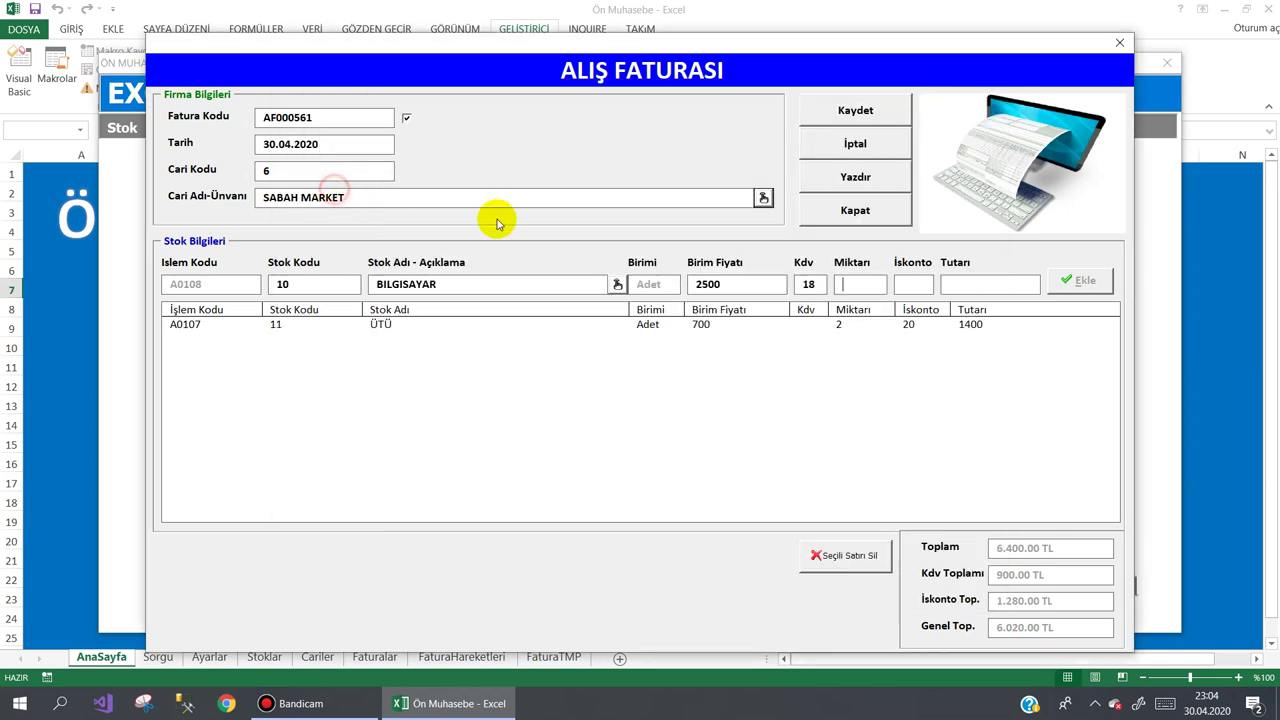
pyautogui.write('2')
pyautogui.press('Tab')
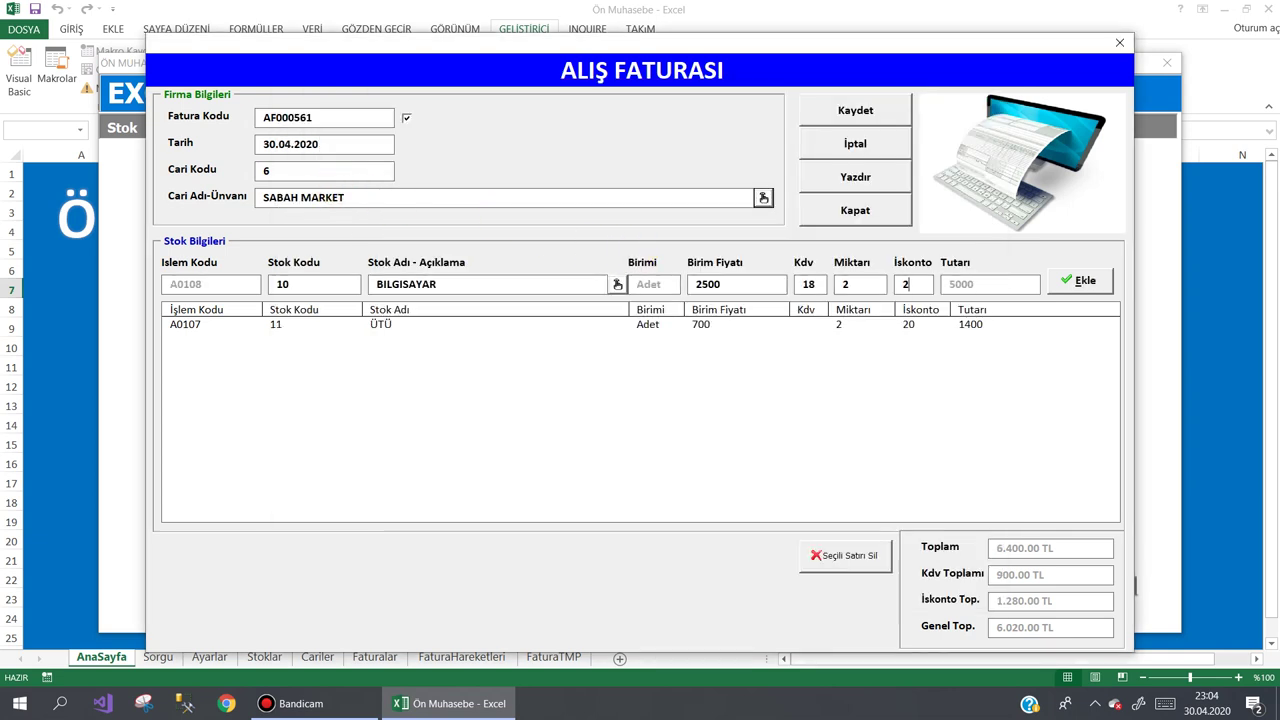
pyautogui.write('0')
pyautogui.click(1080, 280)
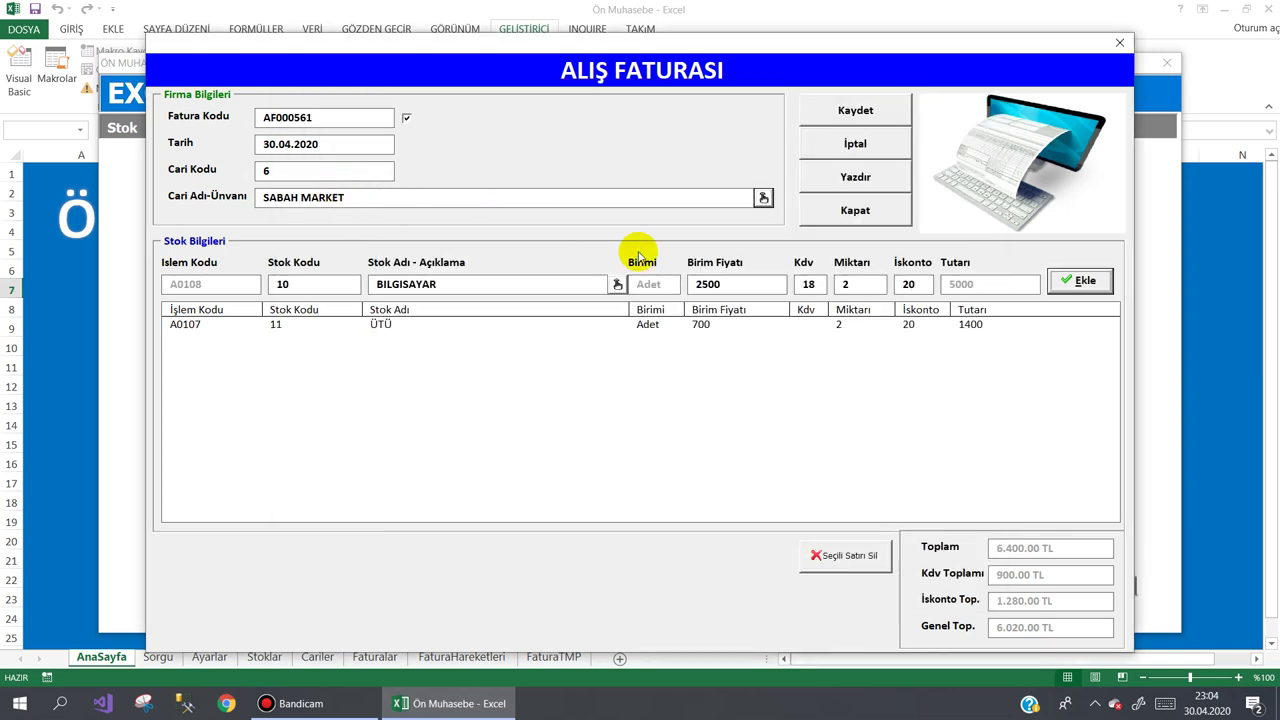
# - Save invoice AF000561 at 6.020,00 TL, then close the invoice list and accounting program
pyautogui.click(830, 115)
pyautogui.click(590, 400)
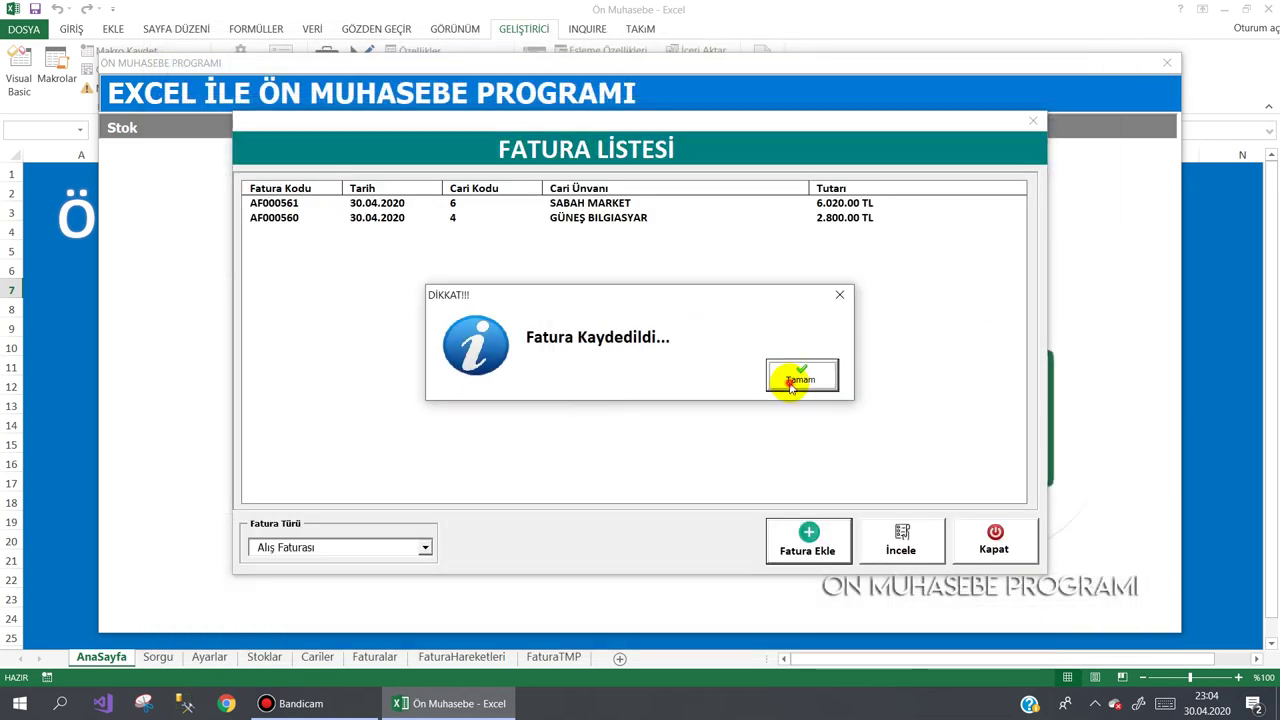
pyautogui.click(790, 385)
pyautogui.click(985, 540)
pyautogui.moveTo(1120, 135)
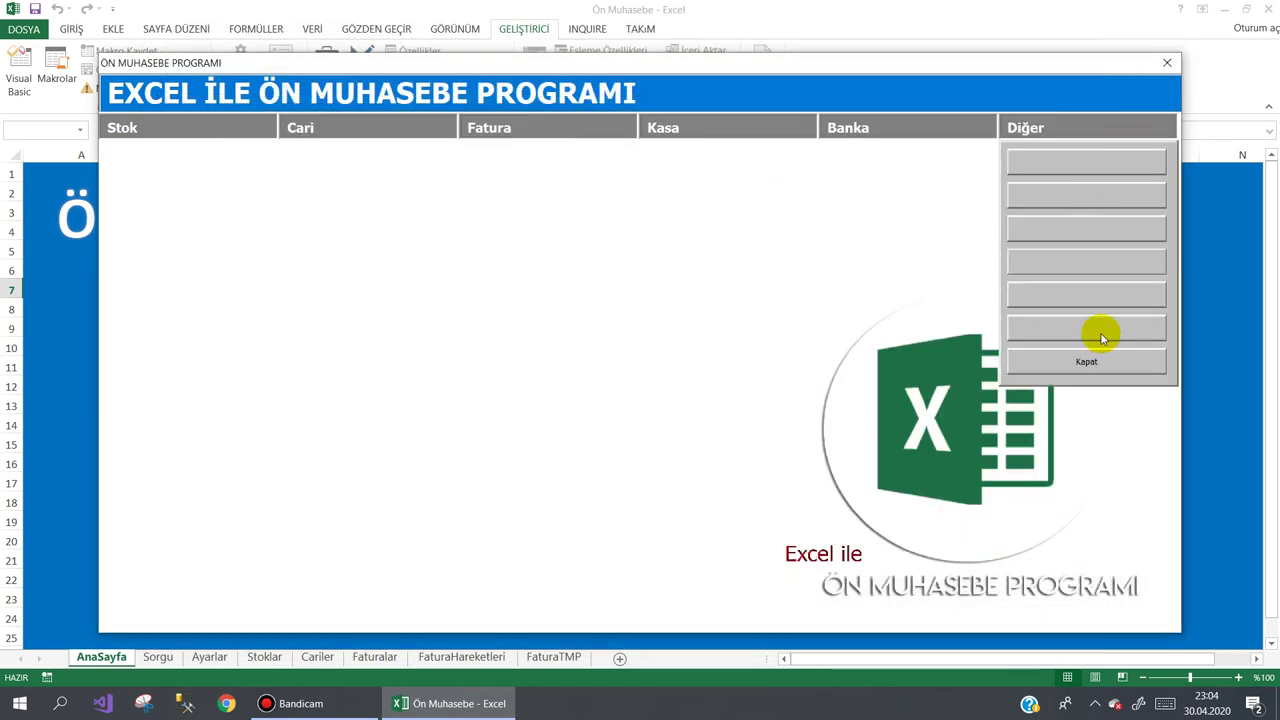
pyautogui.click(1060, 358)
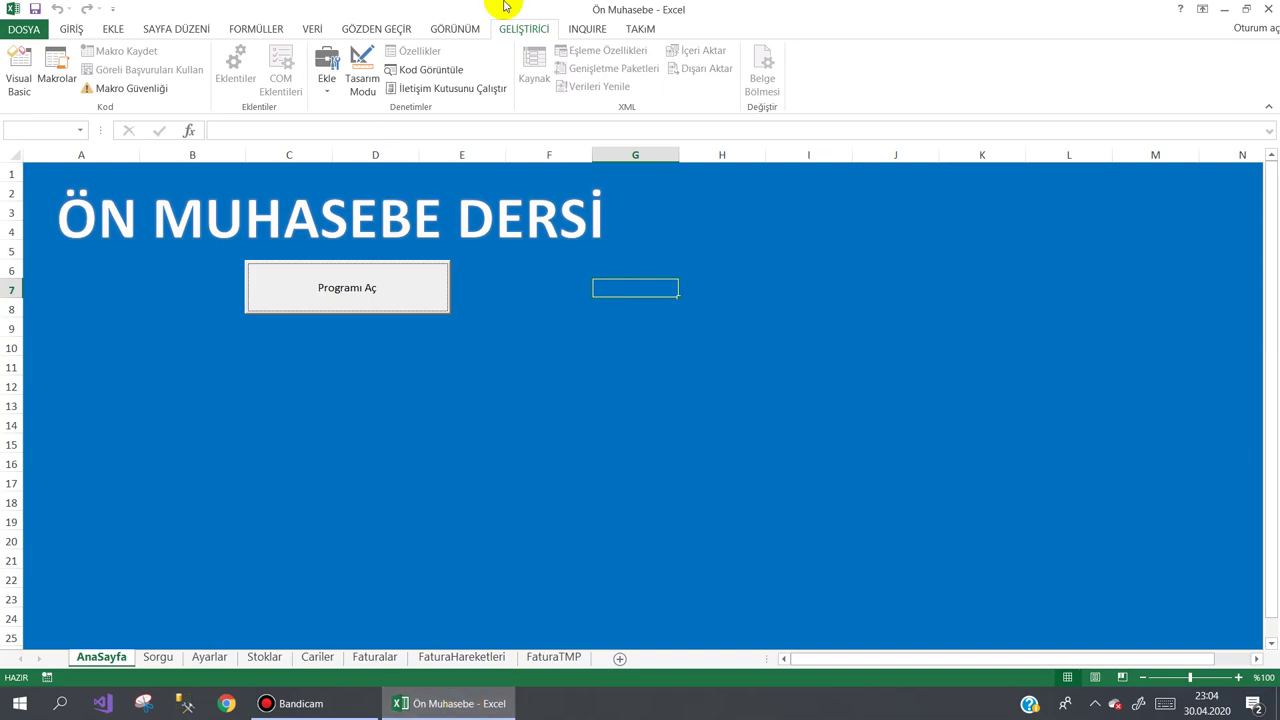
# - In the VBA editor, review the txtMiktar, txtBirimFiyati and txtIskonto references in the N2 formula
pyautogui.click(20, 72)
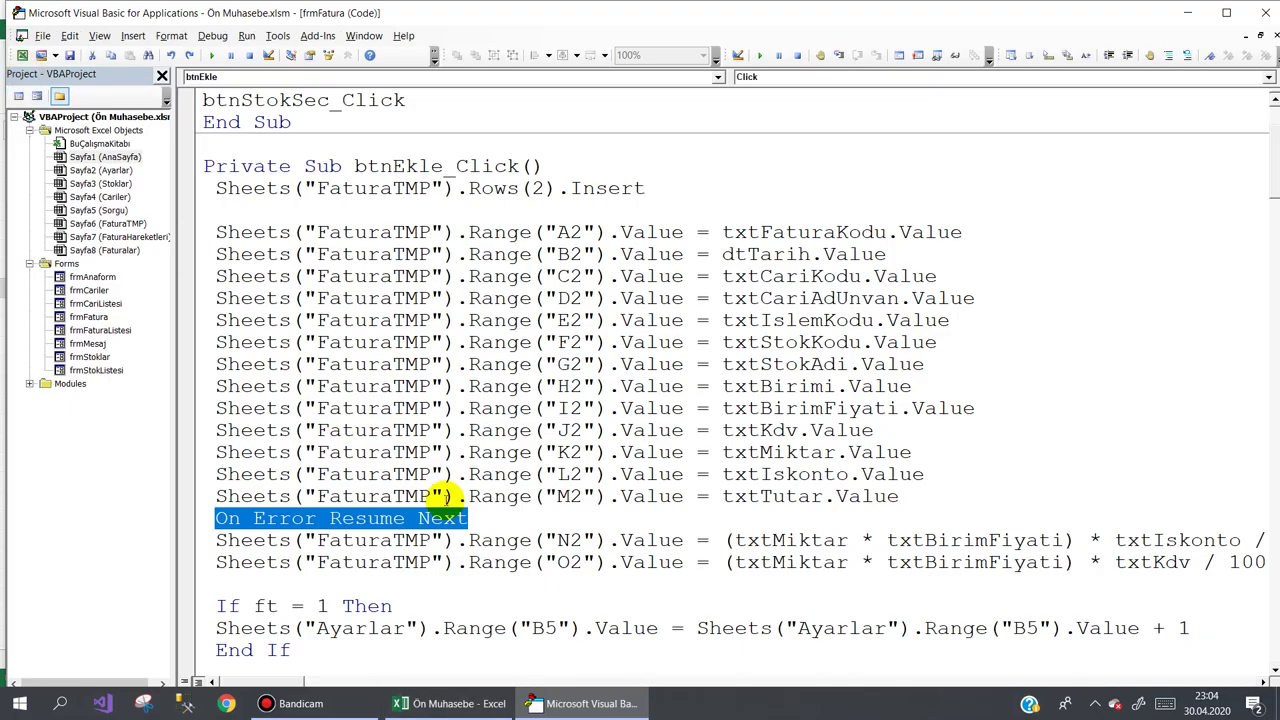
pyautogui.click(634, 520)
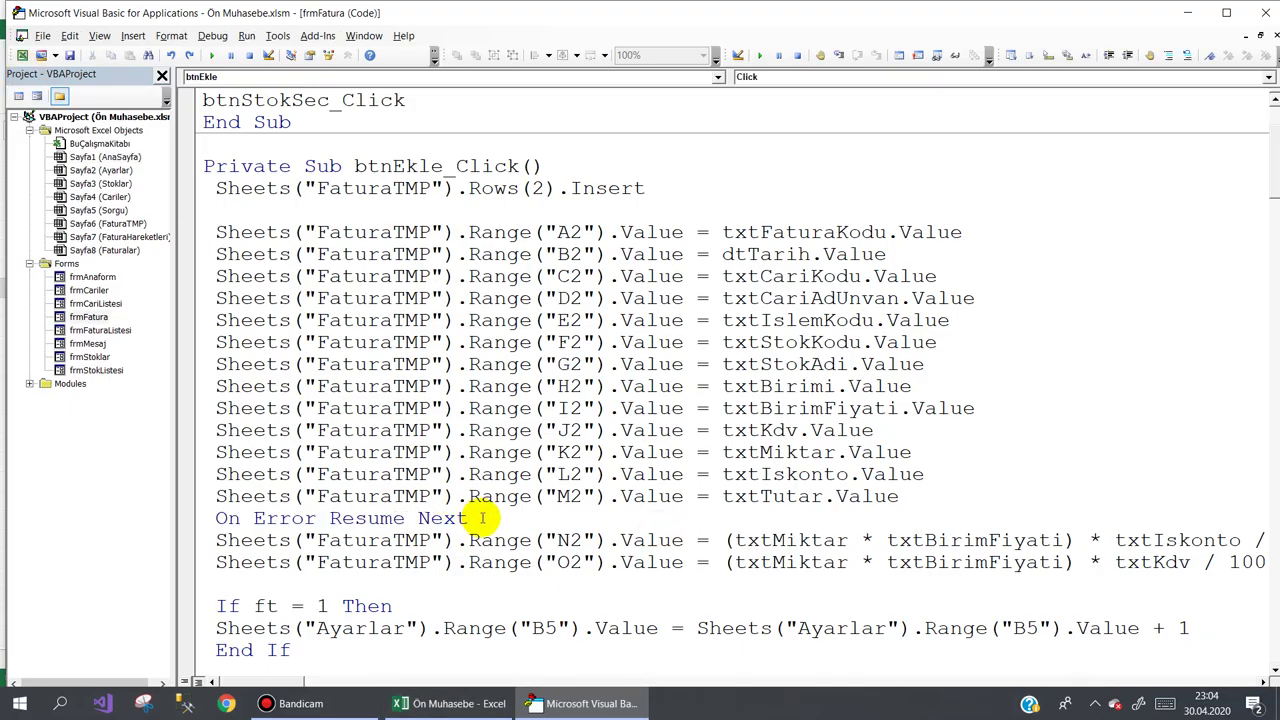
pyautogui.moveTo(730, 540); pyautogui.dragTo(836, 540)
pyautogui.click(937, 540)
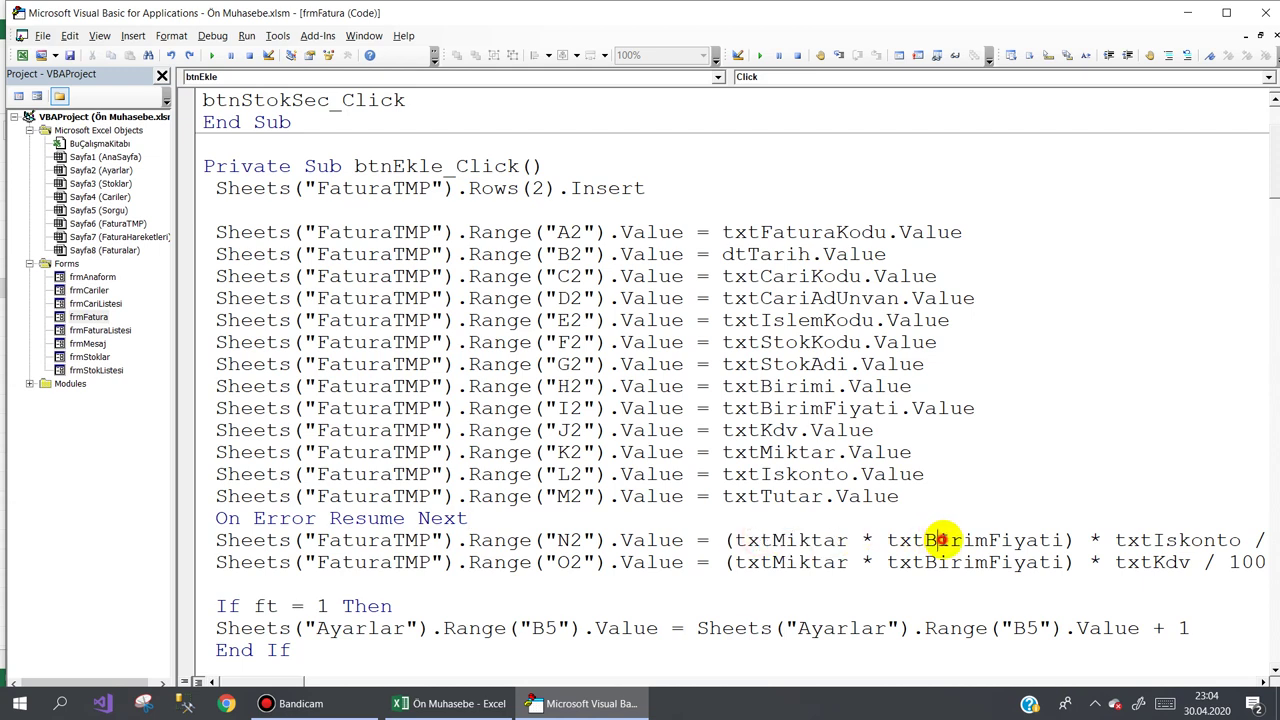
pyautogui.moveTo(940, 540); pyautogui.dragTo(1012, 540)
pyautogui.click(1157, 540)
pyautogui.moveTo(1140, 540); pyautogui.dragTo(1176, 540)
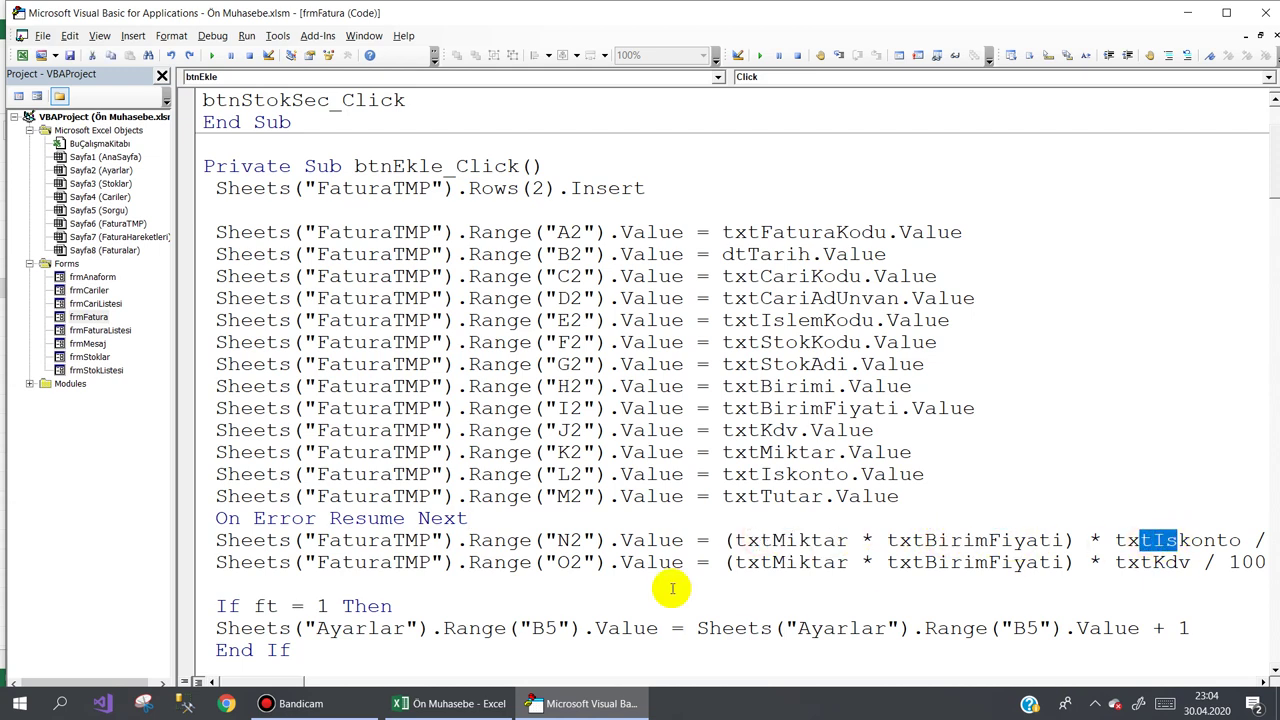
# - Delete the On Error Resume Next line and add an empty line below the btnEkle_Click header
pyautogui.click(186, 518)
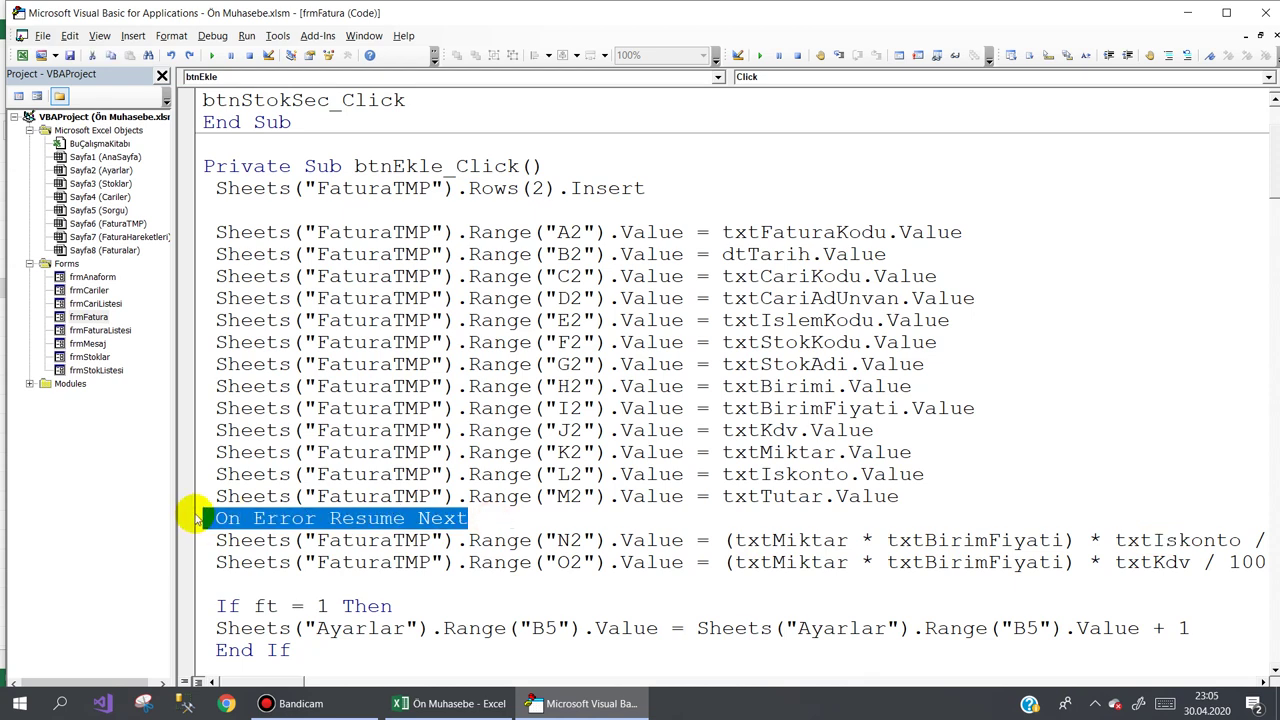
pyautogui.press('Delete')
pyautogui.click(578, 168)
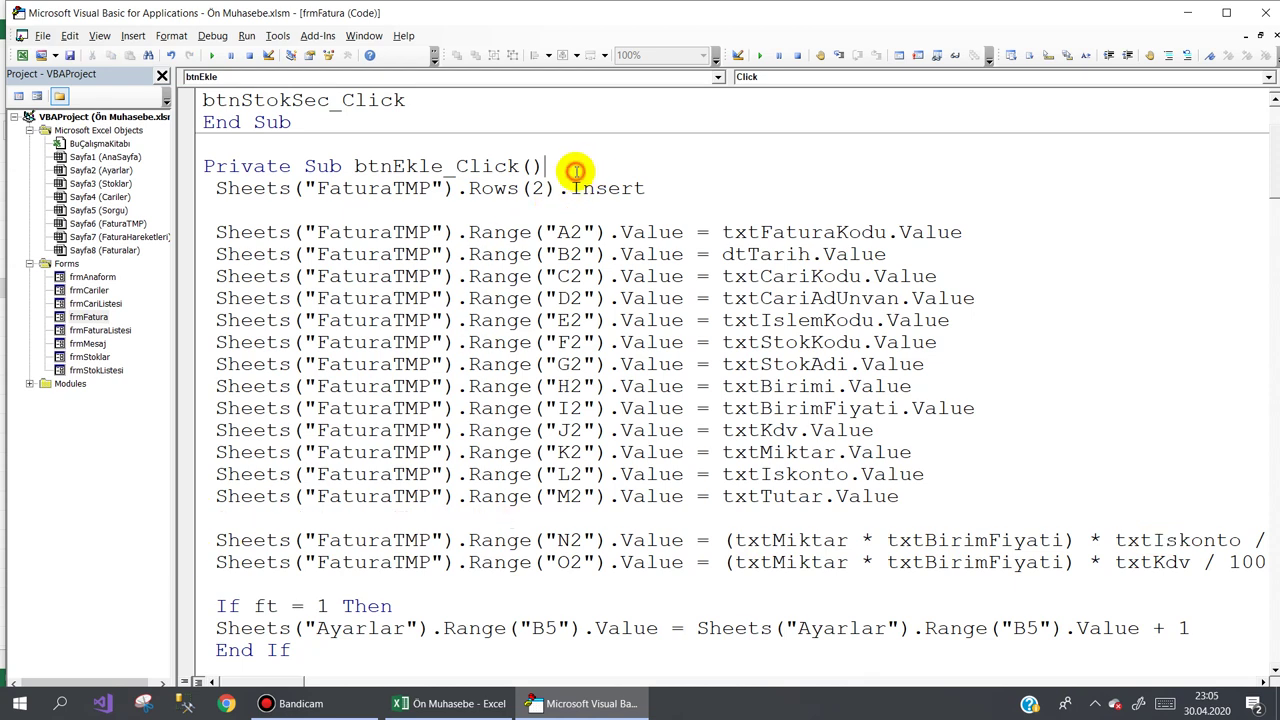
pyautogui.press('Return')
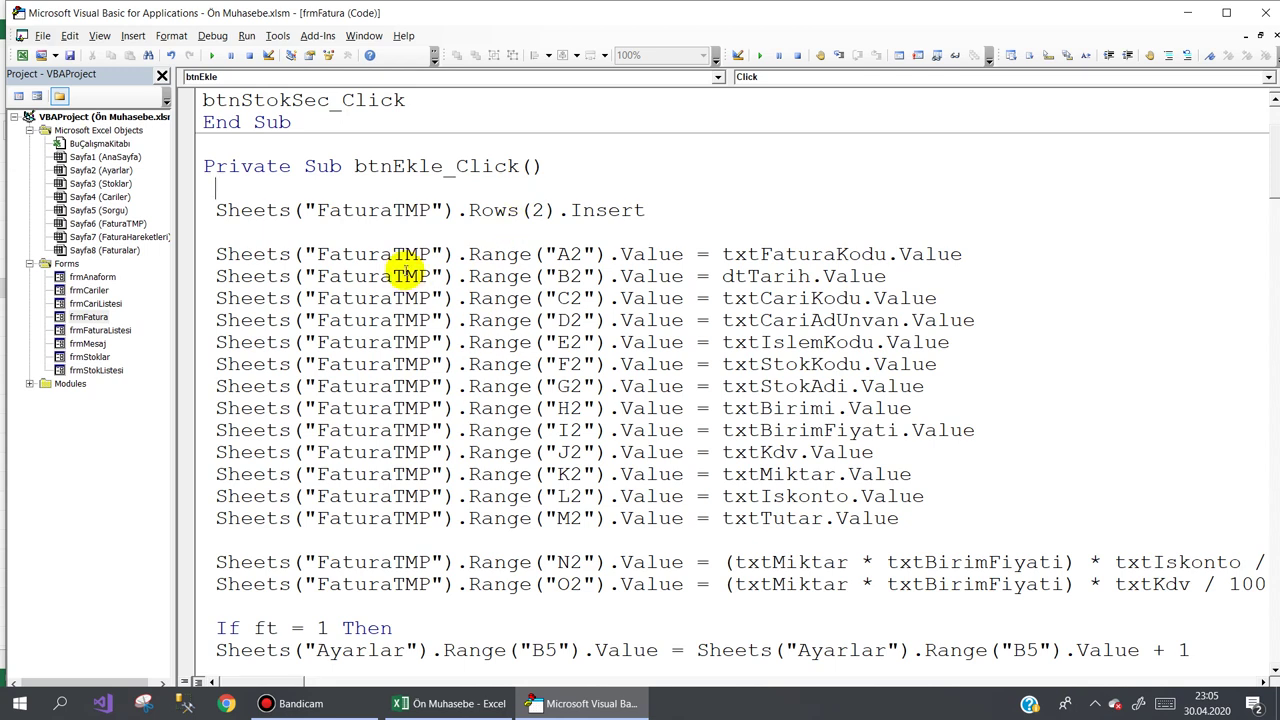
# - Declare miktar, fiyat, iskonto and kdv As Double and begin a miktar= line
pyautogui.write('dim mik')
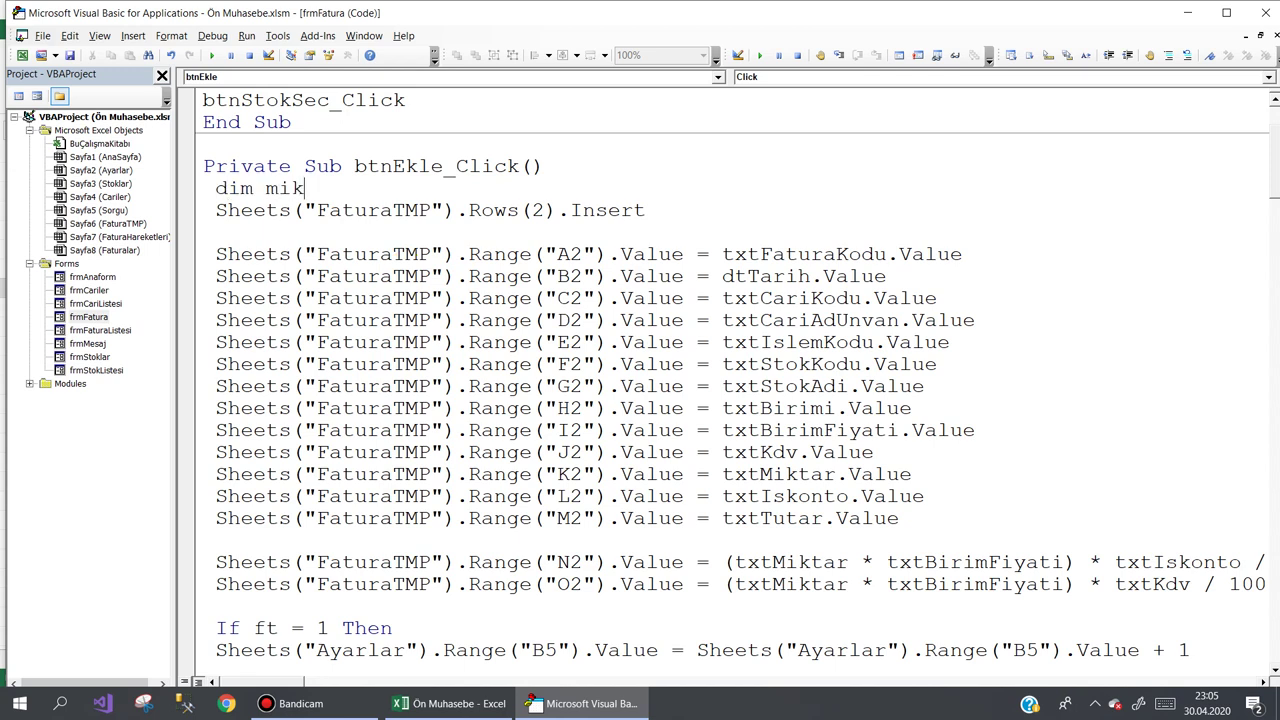
pyautogui.write('tar,')
pyautogui.write('fiyat,i')
pyautogui.write('skonto,kdv')
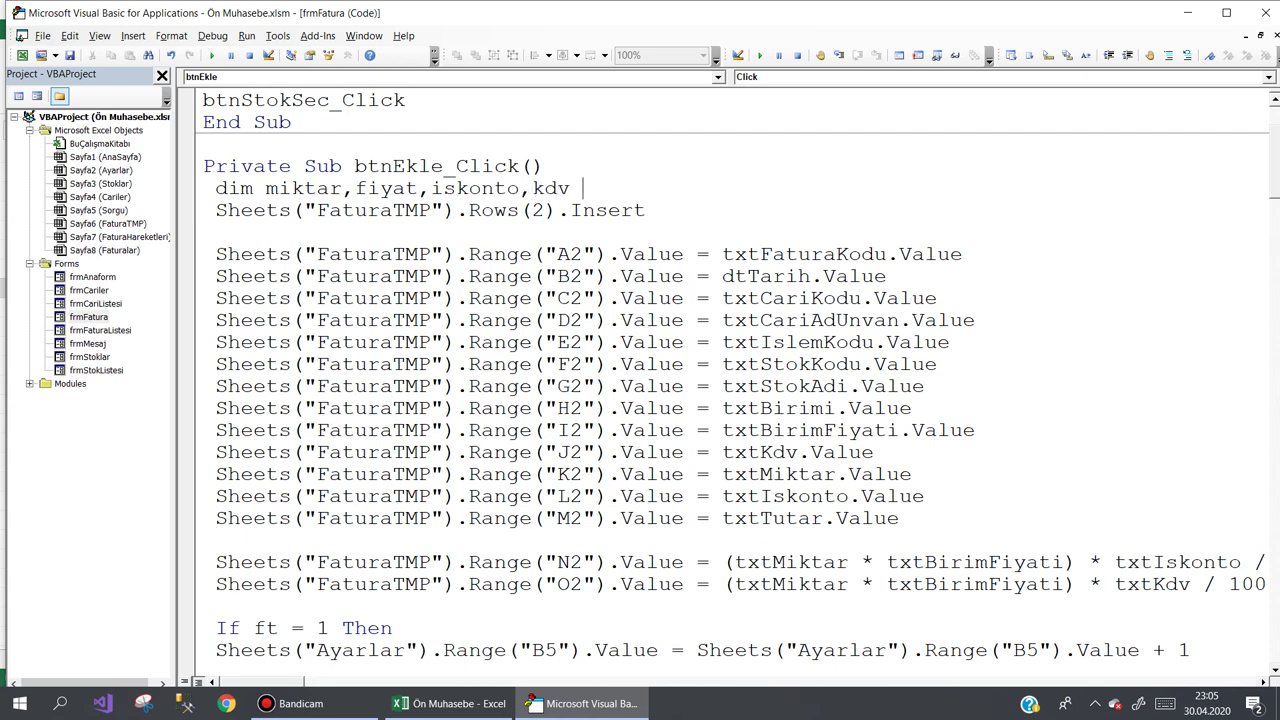
pyautogui.write('as double')
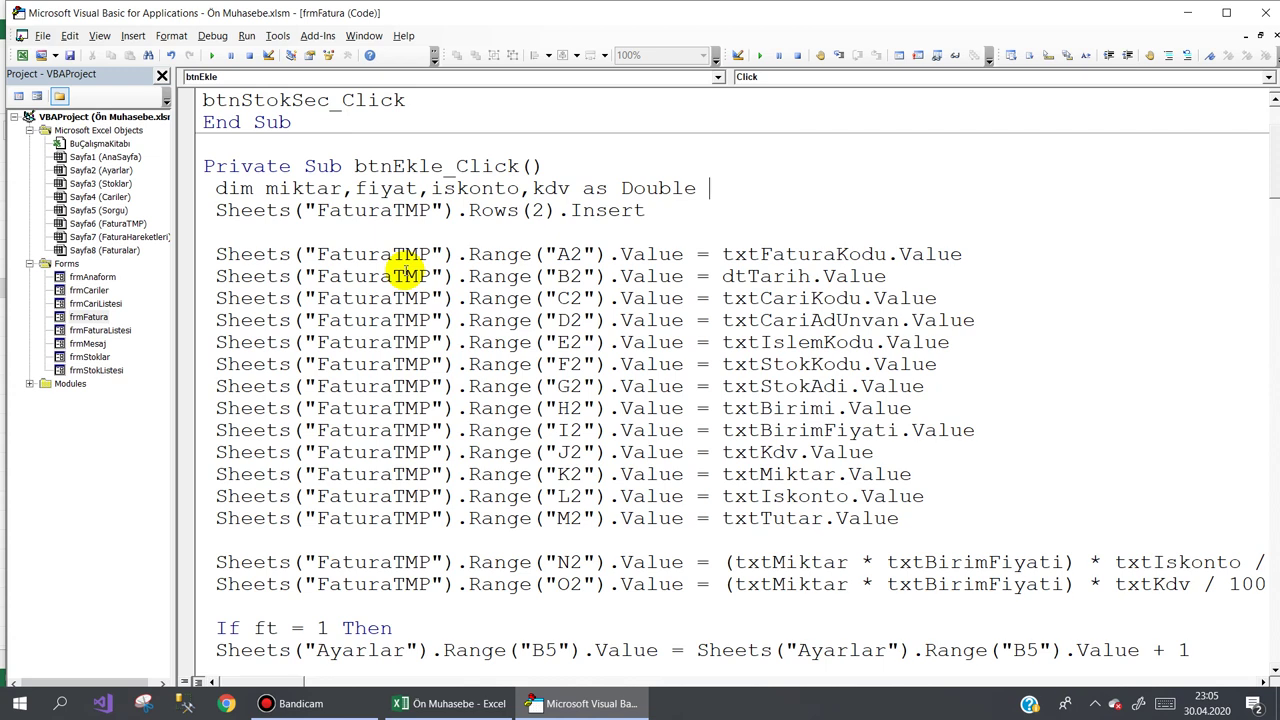
pyautogui.press('Down')
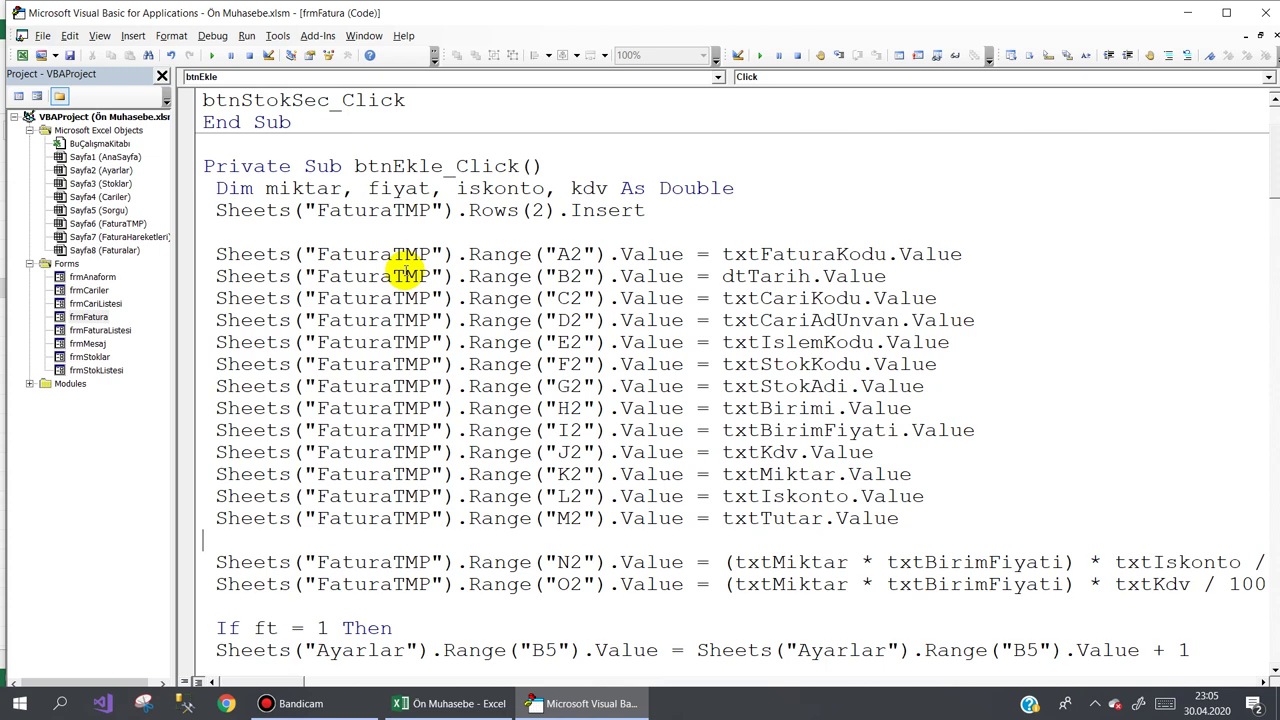
pyautogui.press('Return')
pyautogui.write('m,ky')
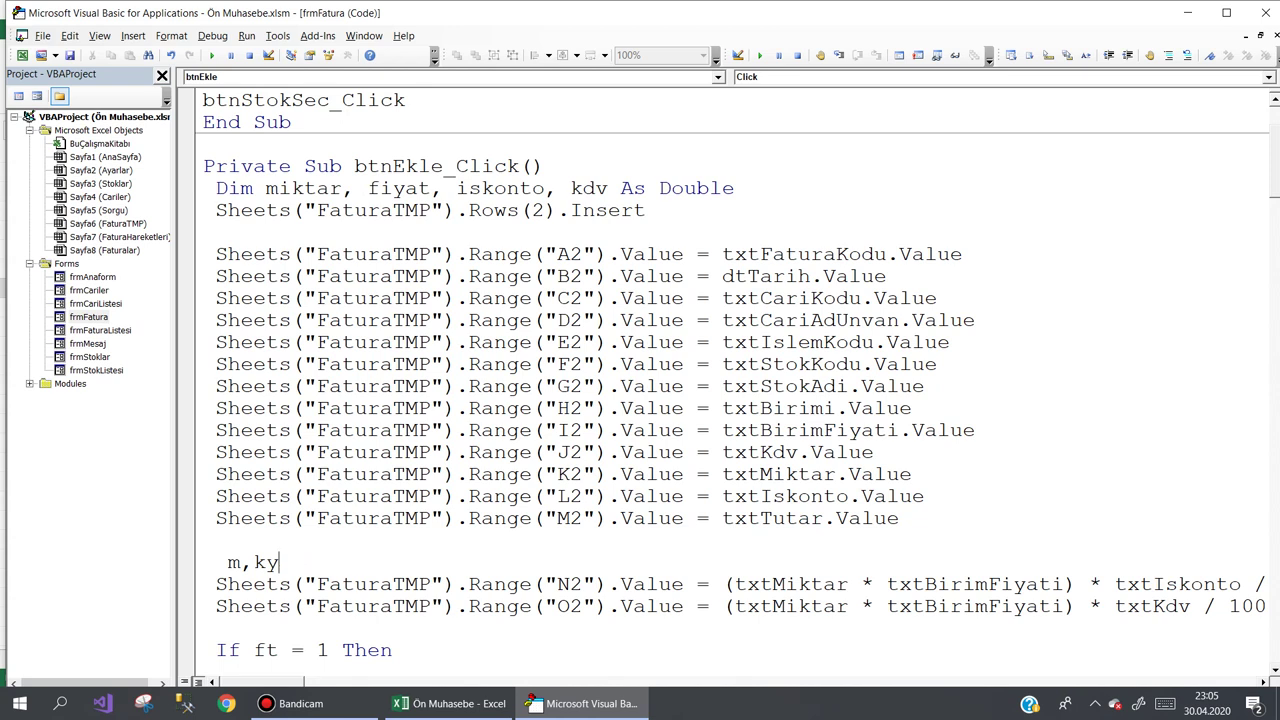
pyautogui.press('BackSpace')
pyautogui.press('BackSpace')
pyautogui.press('BackSpace')
pyautogui.write('tar=')
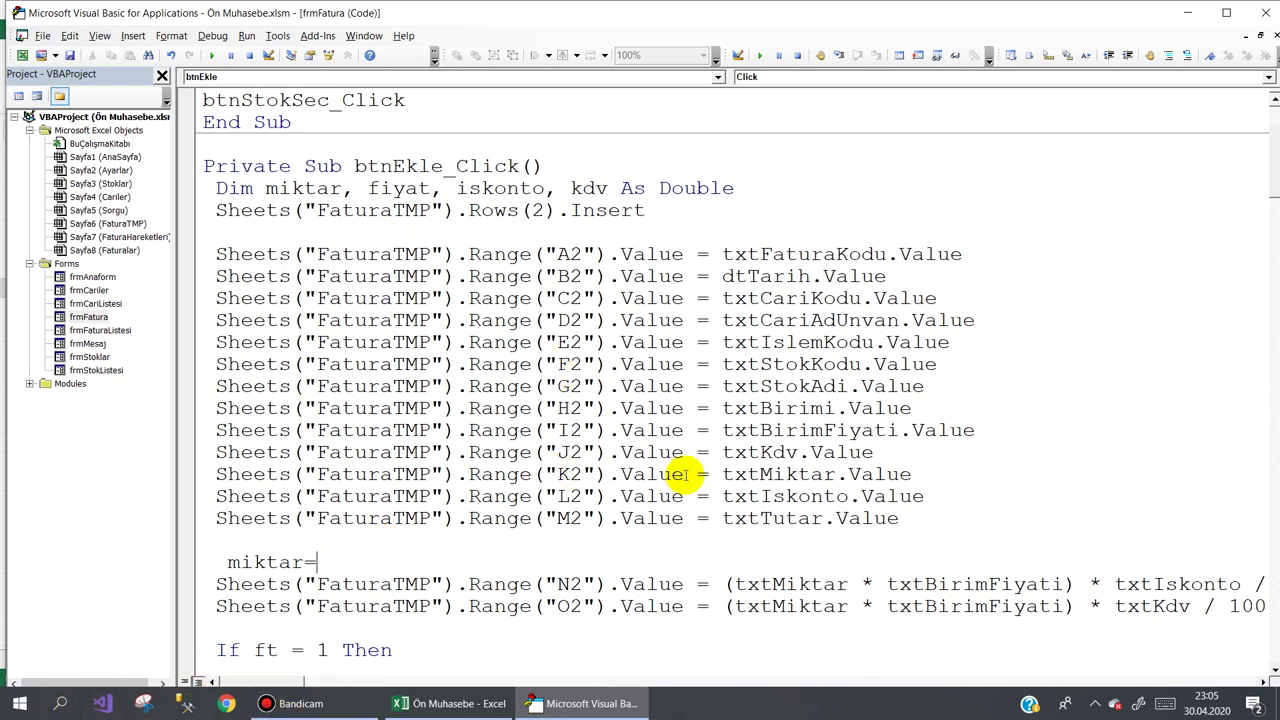
# - Assign miktar the Sheets("FaturaTMP").Range("K2").Value expression
pyautogui.moveTo(683, 474); pyautogui.dragTo(216, 474)
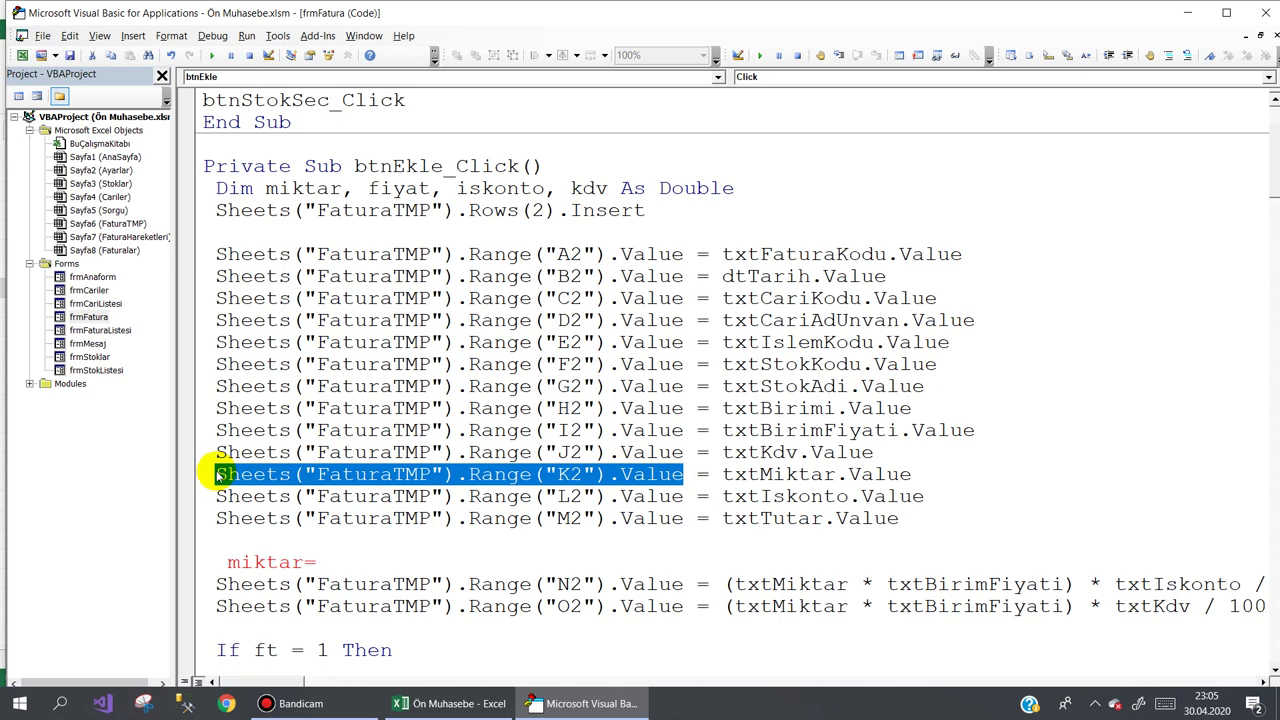
pyautogui.hotkey('ctrl', 'c')
pyautogui.click(340, 562)
pyautogui.hotkey('ctrl', 'v')
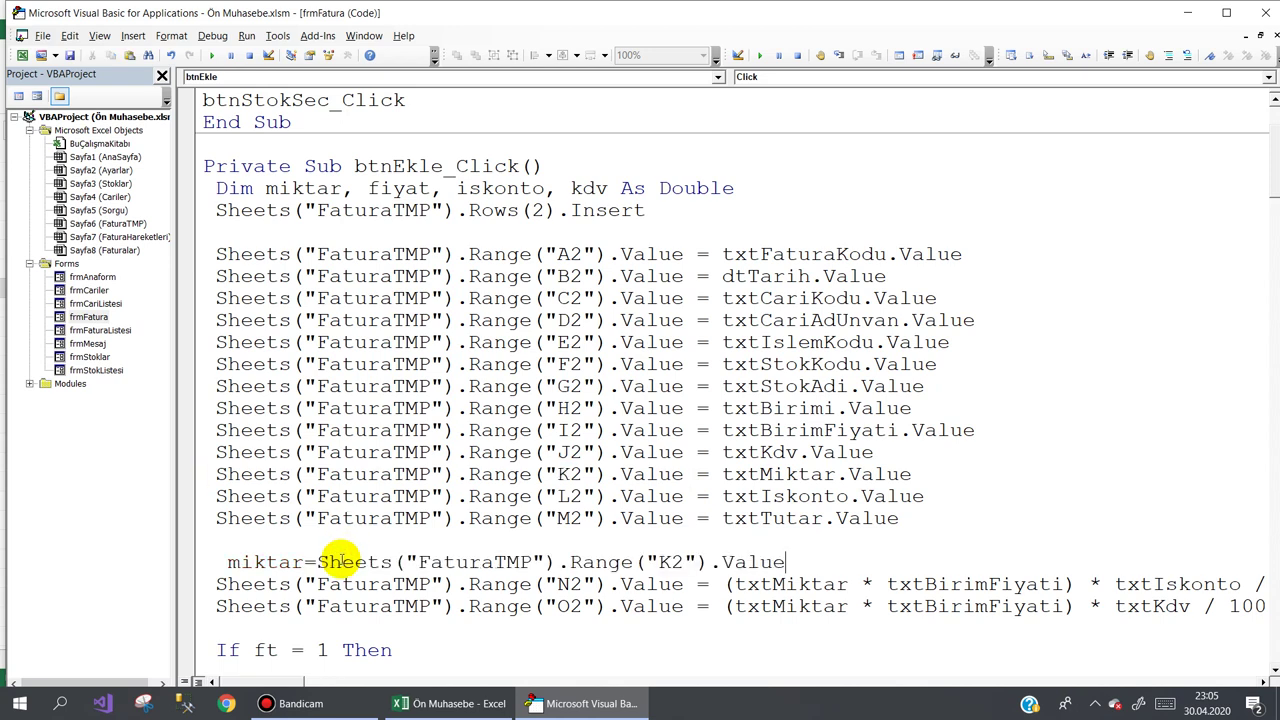
pyautogui.press('Return')
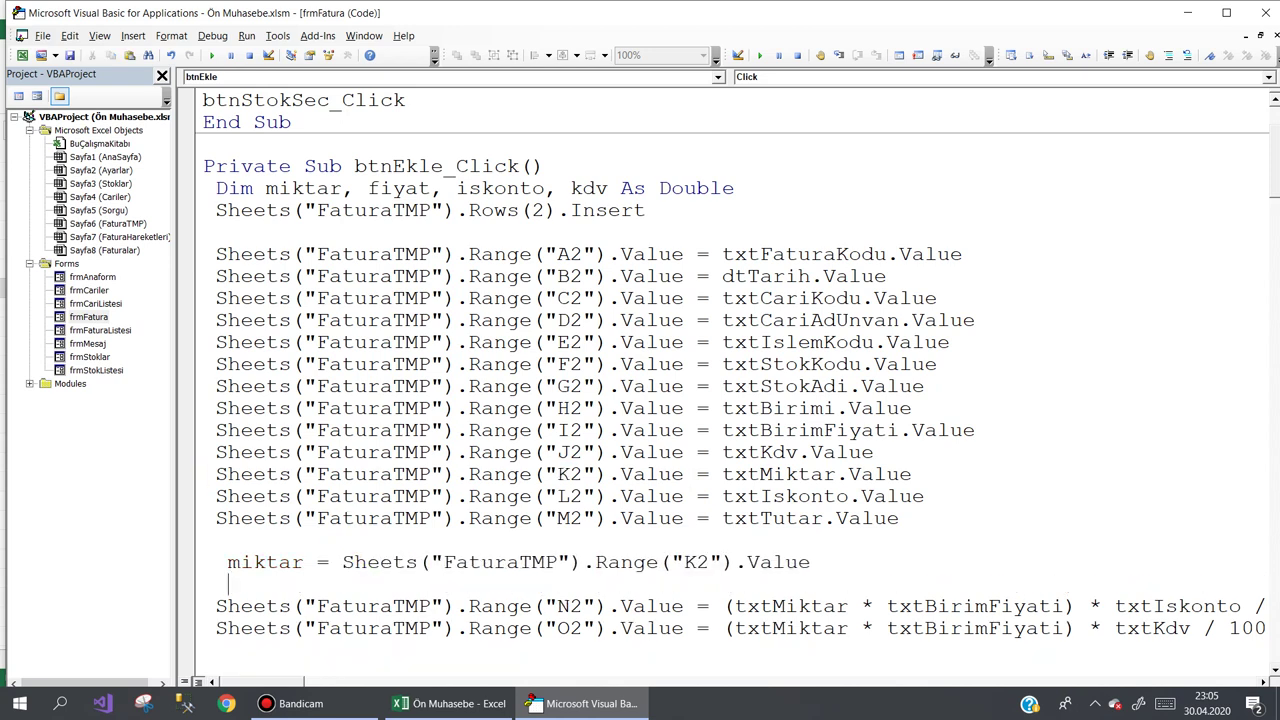
# - Assign fiyat the Sheets("FaturaTMP").Range("I2").Value expression on a new line
pyautogui.write('fiyat=')
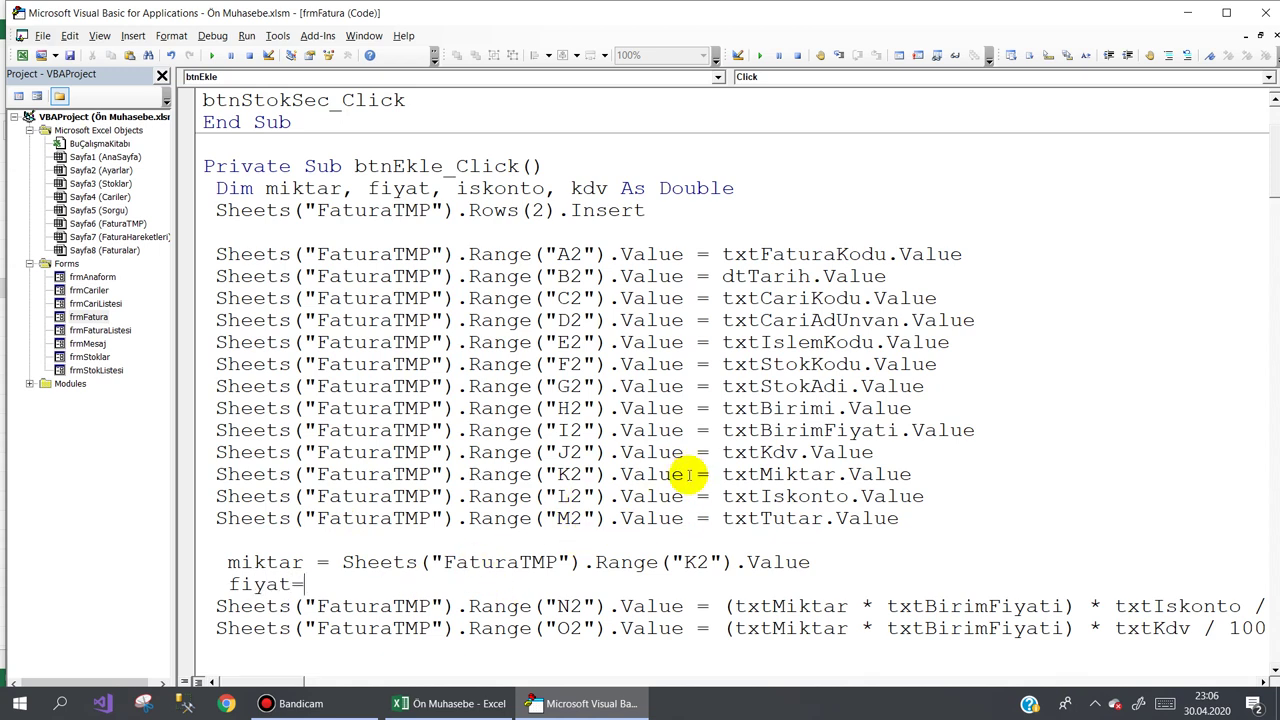
pyautogui.moveTo(688, 430); pyautogui.dragTo(568, 430)
pyautogui.moveTo(470, 432); pyautogui.dragTo(218, 440)
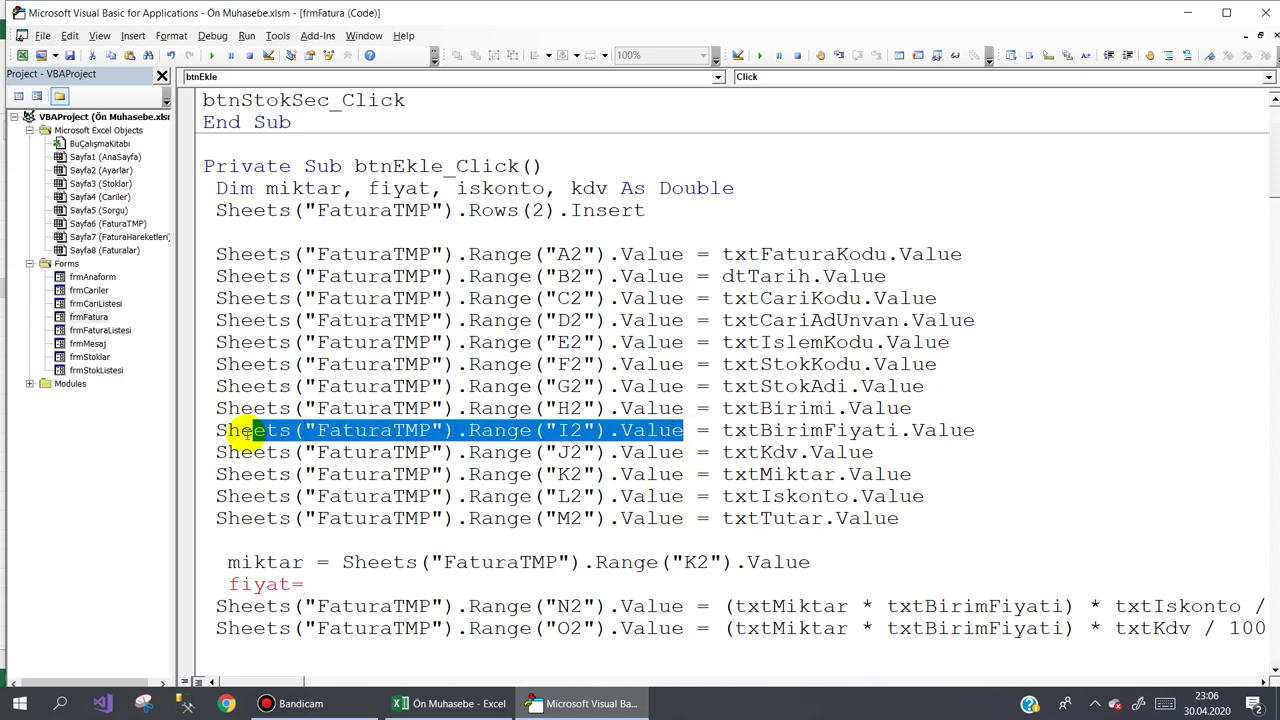
pyautogui.hotkey('ctrl', 'c')
pyautogui.click(304, 584)
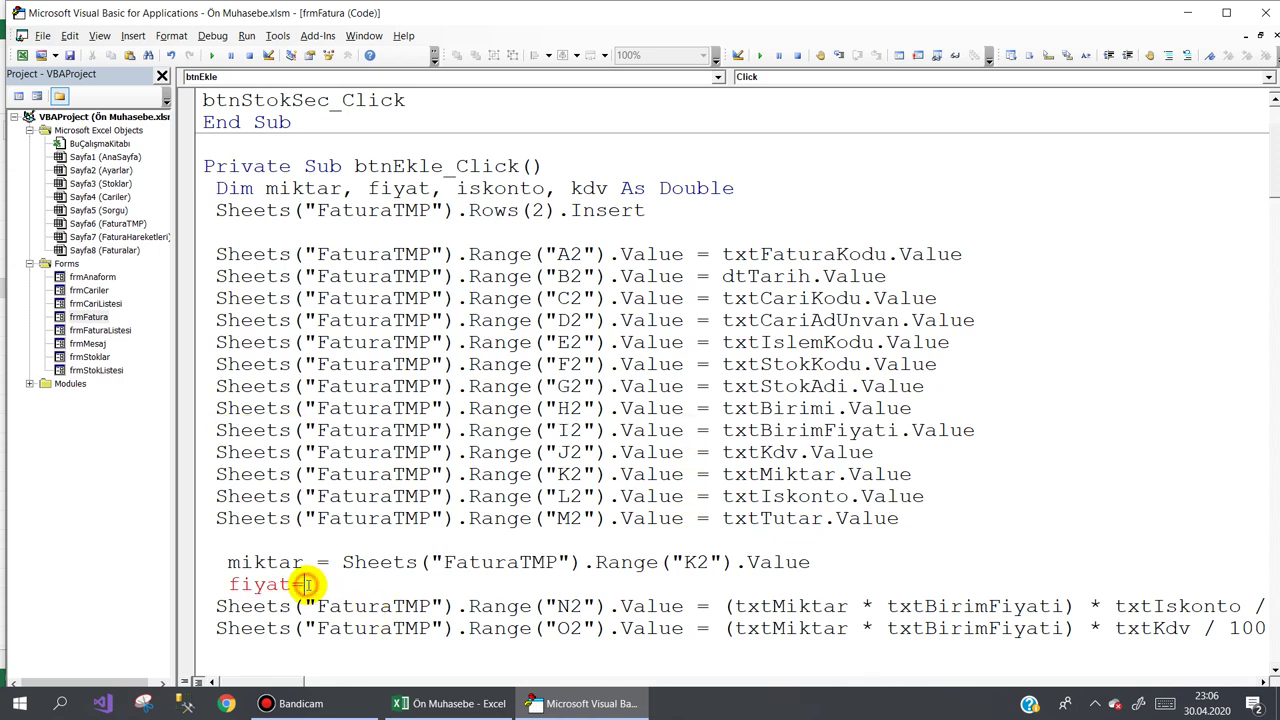
pyautogui.hotkey('ctrl', 'v')
pyautogui.press('Return')
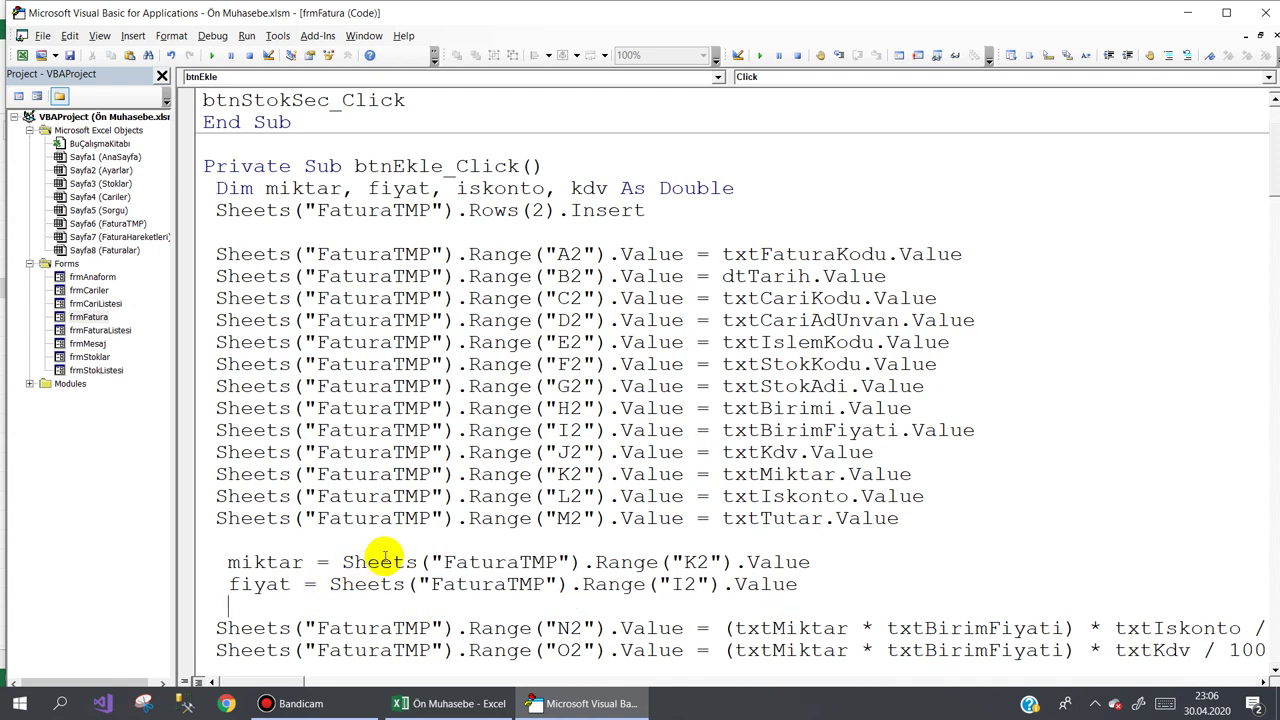
# - Assign iskonto the FaturaTMP L2 value and kdv the J2 value
pyautogui.write('isko')
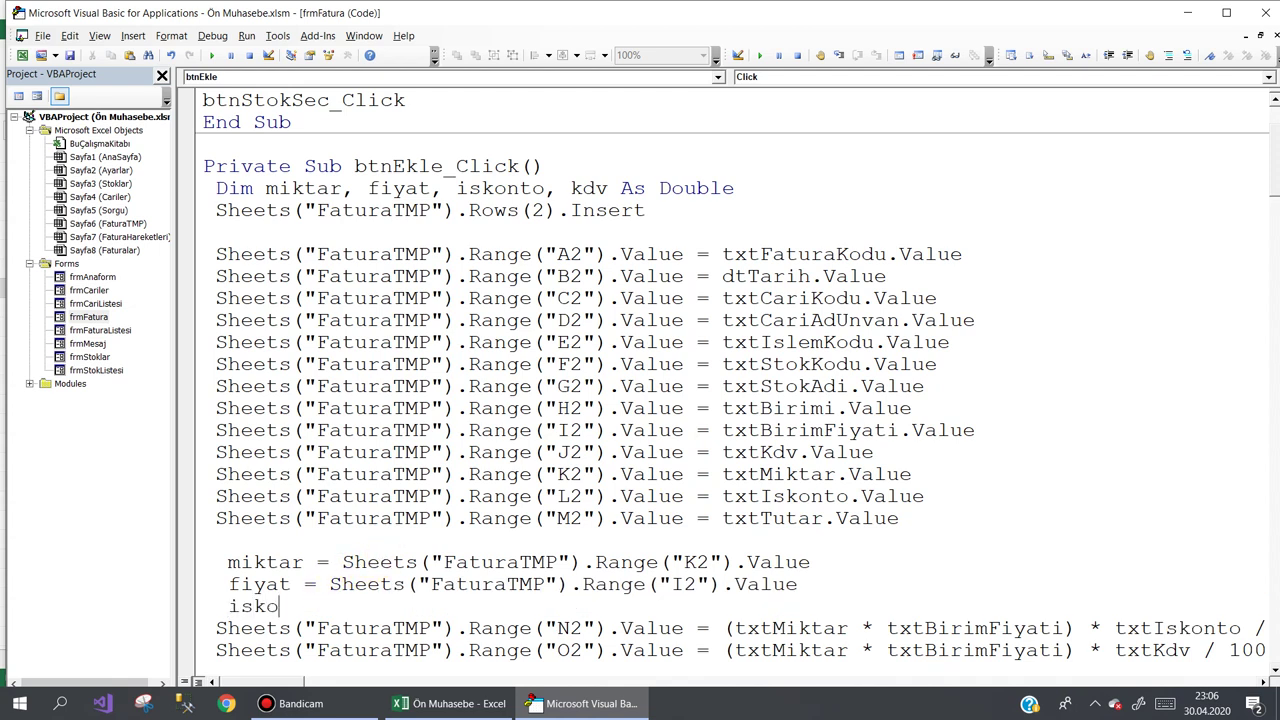
pyautogui.write('nto=')
pyautogui.moveTo(684, 497)
pyautogui.mouseDown()
pyautogui.moveTo(216, 497)
pyautogui.moveTo(370, 605)
pyautogui.mouseUp()
pyautogui.press('Return')
pyautogui.write('kdv=')
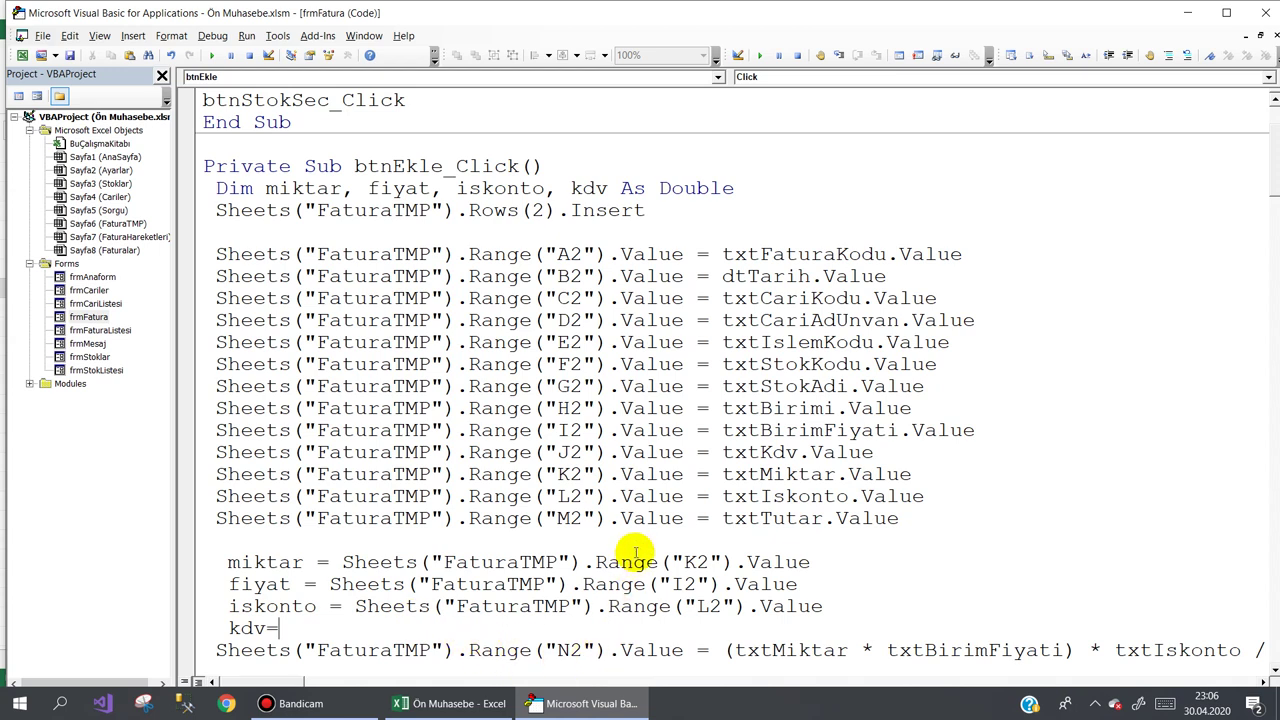
pyautogui.moveTo(686, 455); pyautogui.dragTo(216, 458)
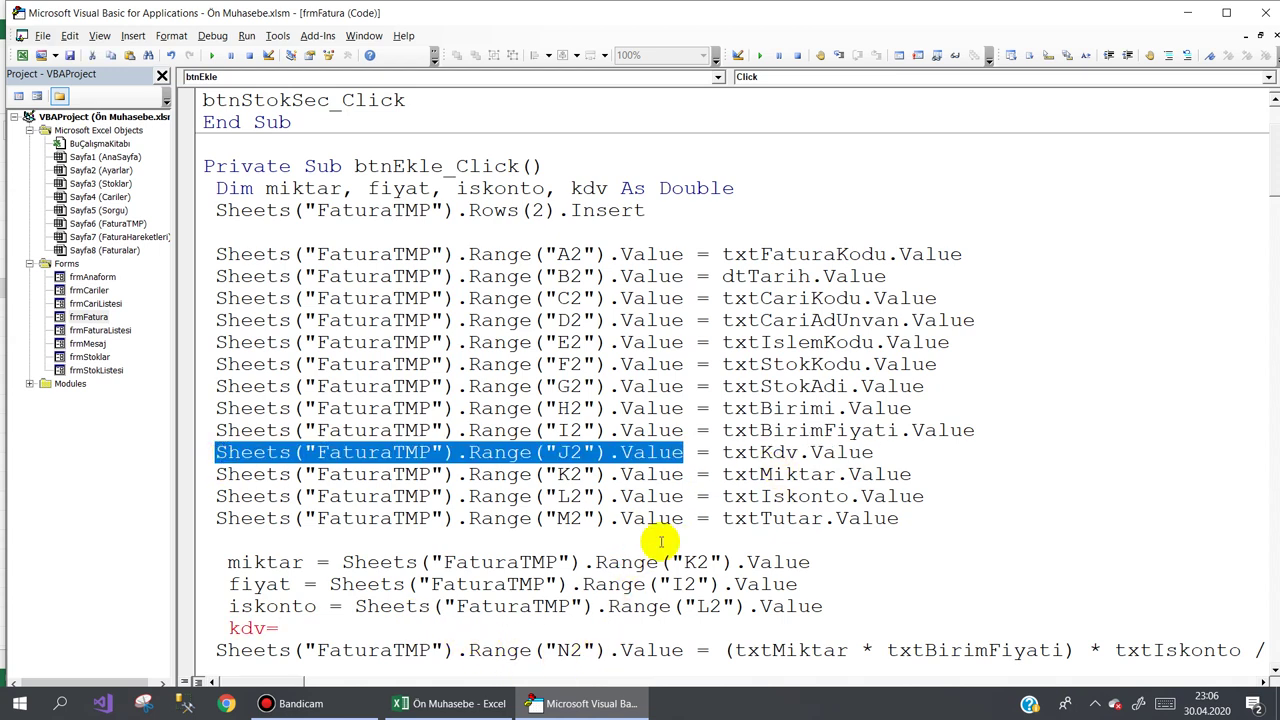
pyautogui.click(337, 627)
pyautogui.hotkey('ctrl', 'v')
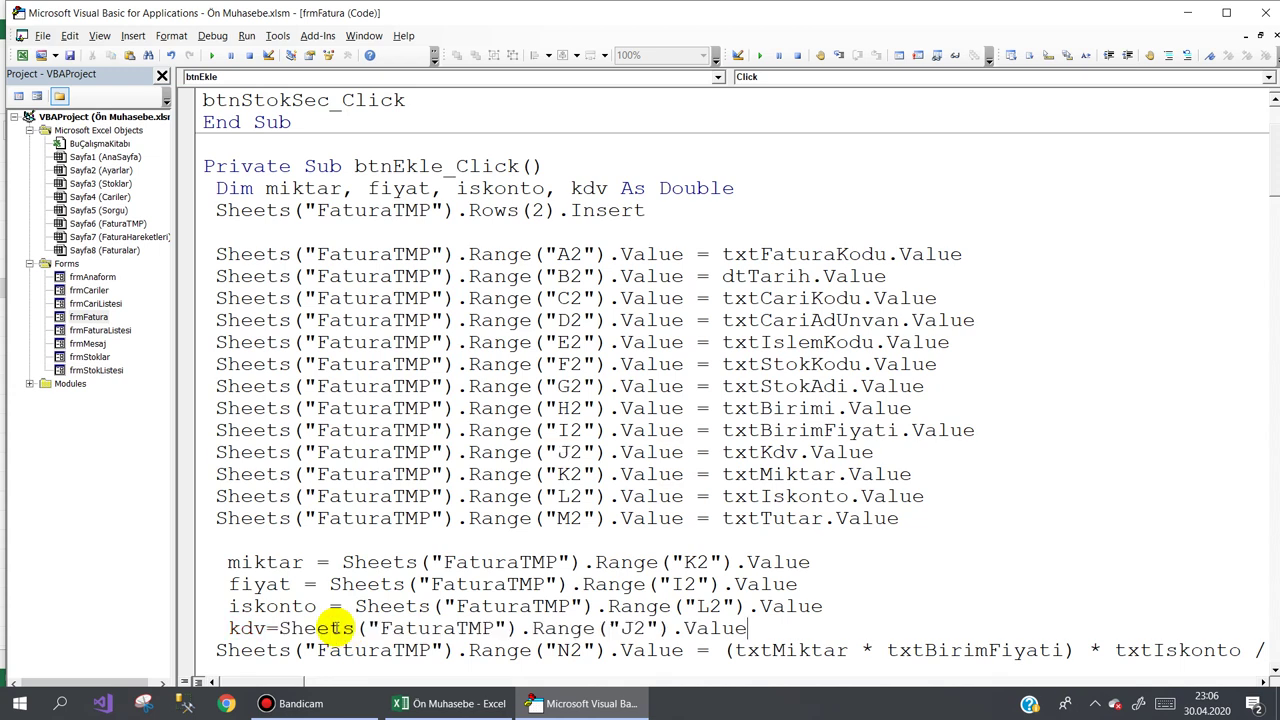
pyautogui.press('Return')
pyautogui.scroll(-1, 371, 625)
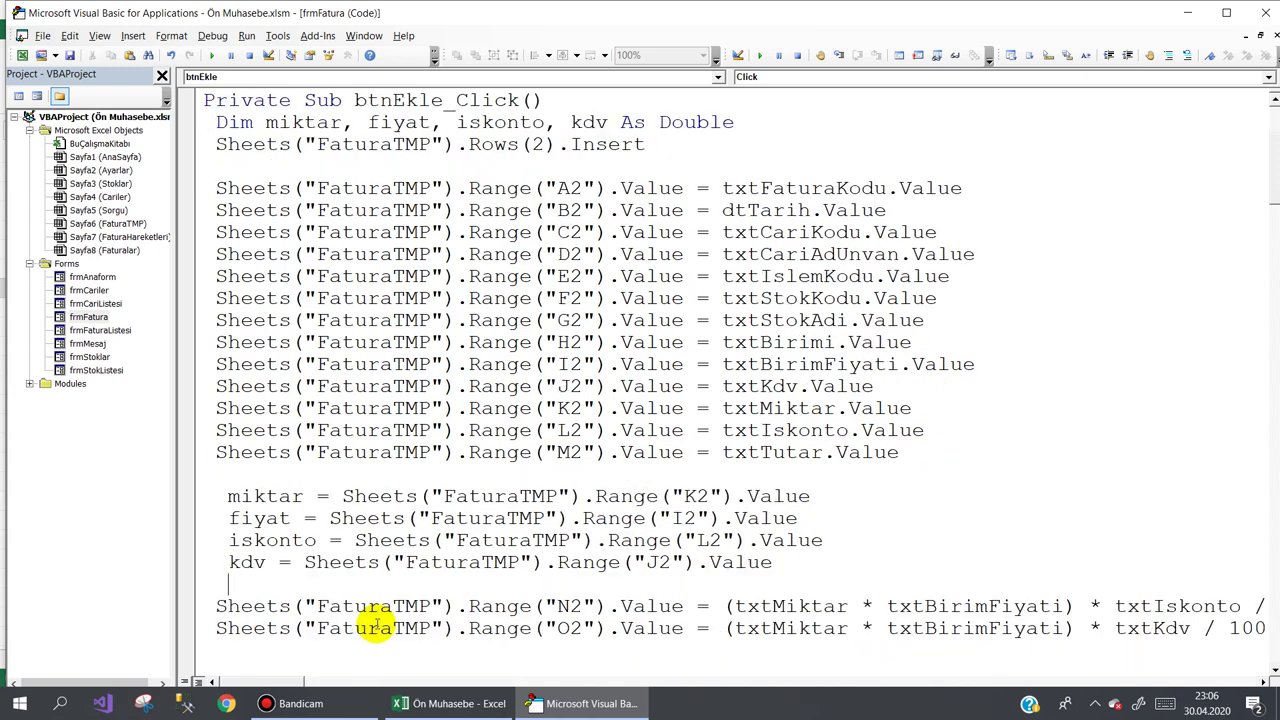
pyautogui.scroll(-2, 378, 627)
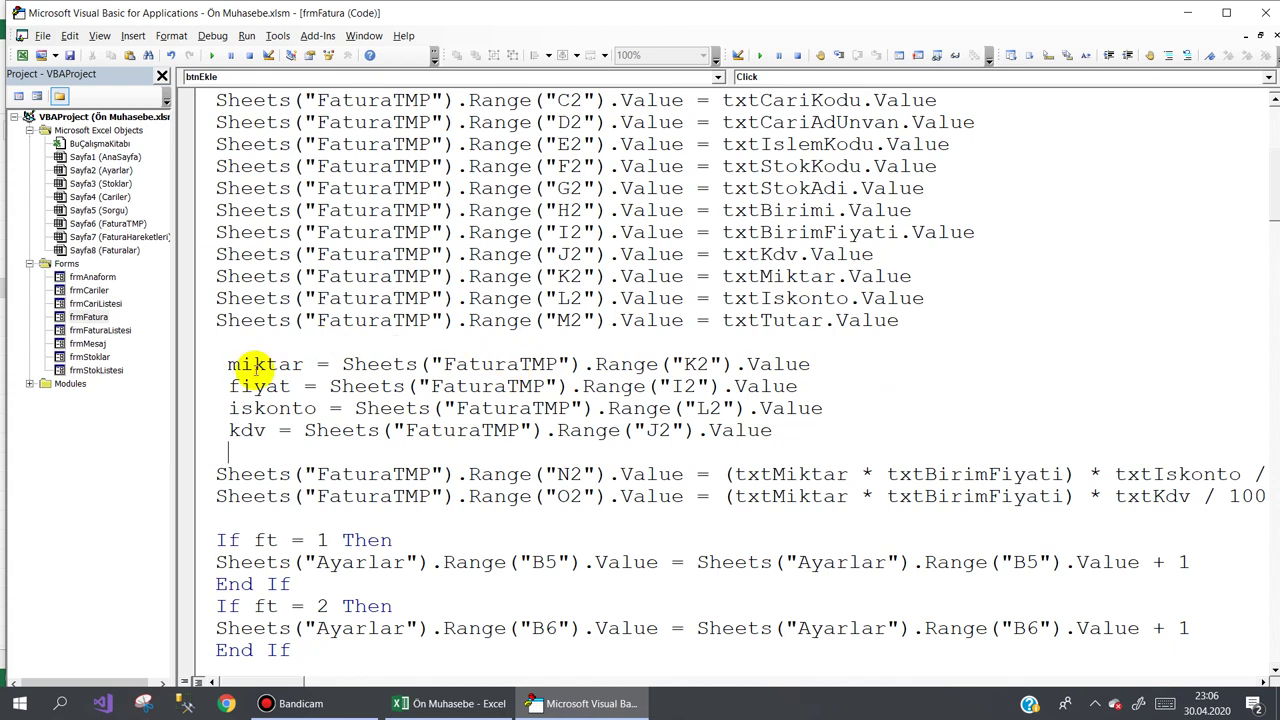
# - Replace txtMiktar, txtBirimFiyati and txtIskonto in the N2 formula with miktar, fiyat and iskonto
pyautogui.moveTo(303, 365); pyautogui.dragTo(228, 366)
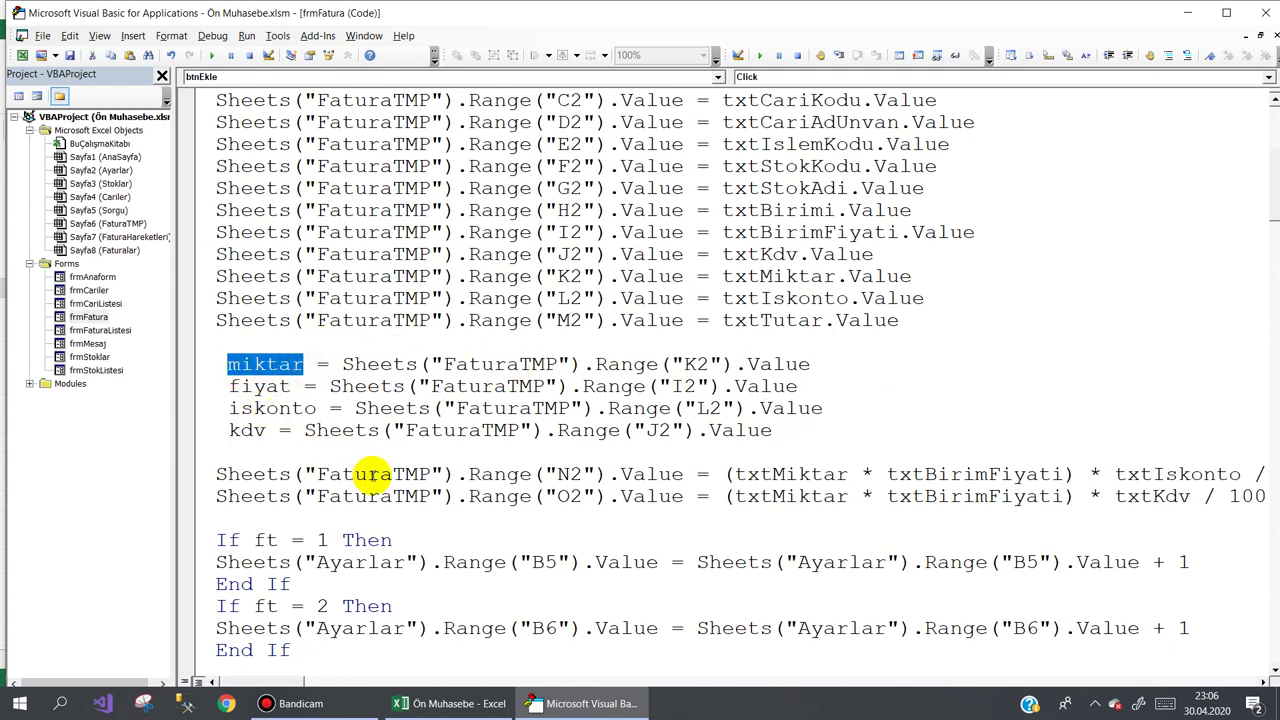
pyautogui.doubleClick(786, 475)
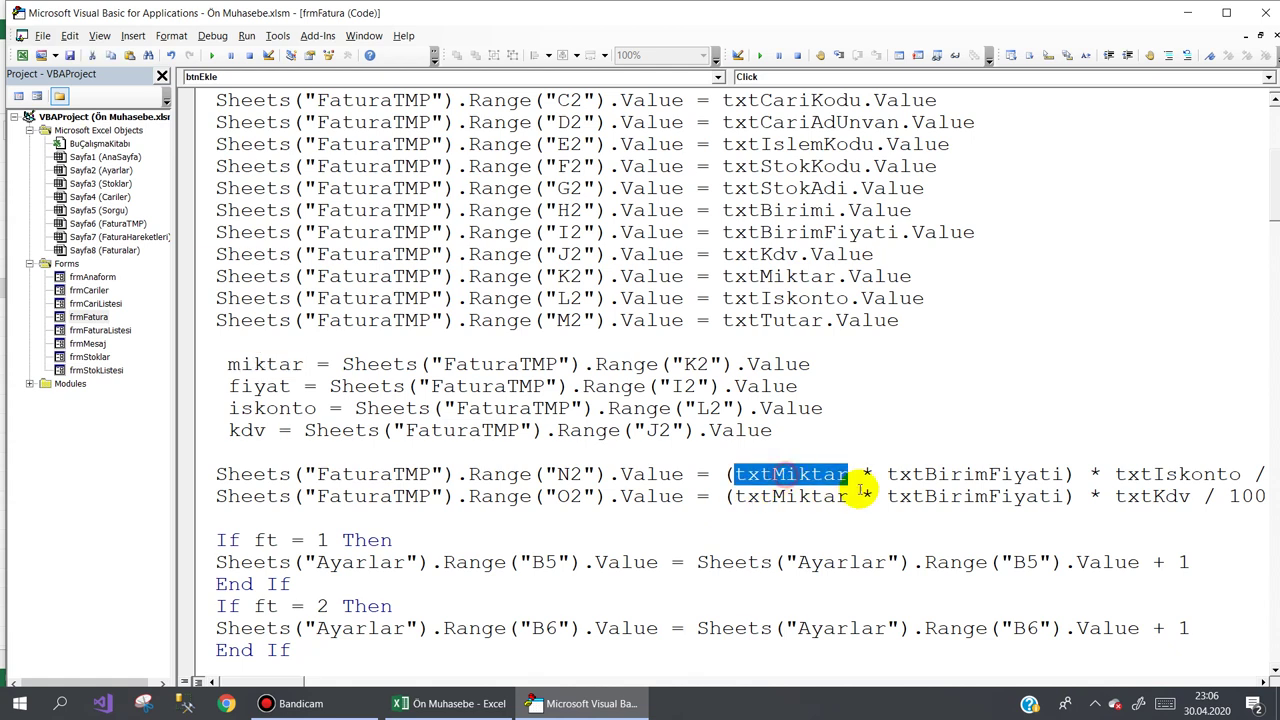
pyautogui.write('mik')
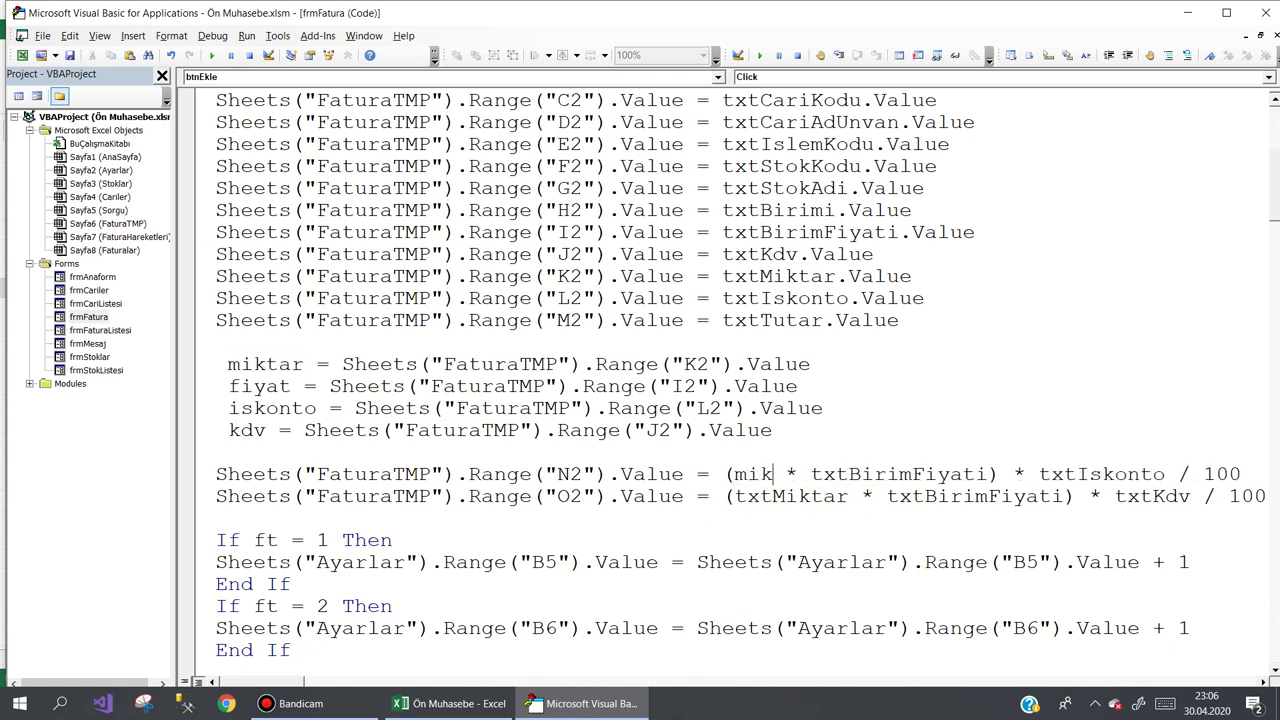
pyautogui.write('tar')
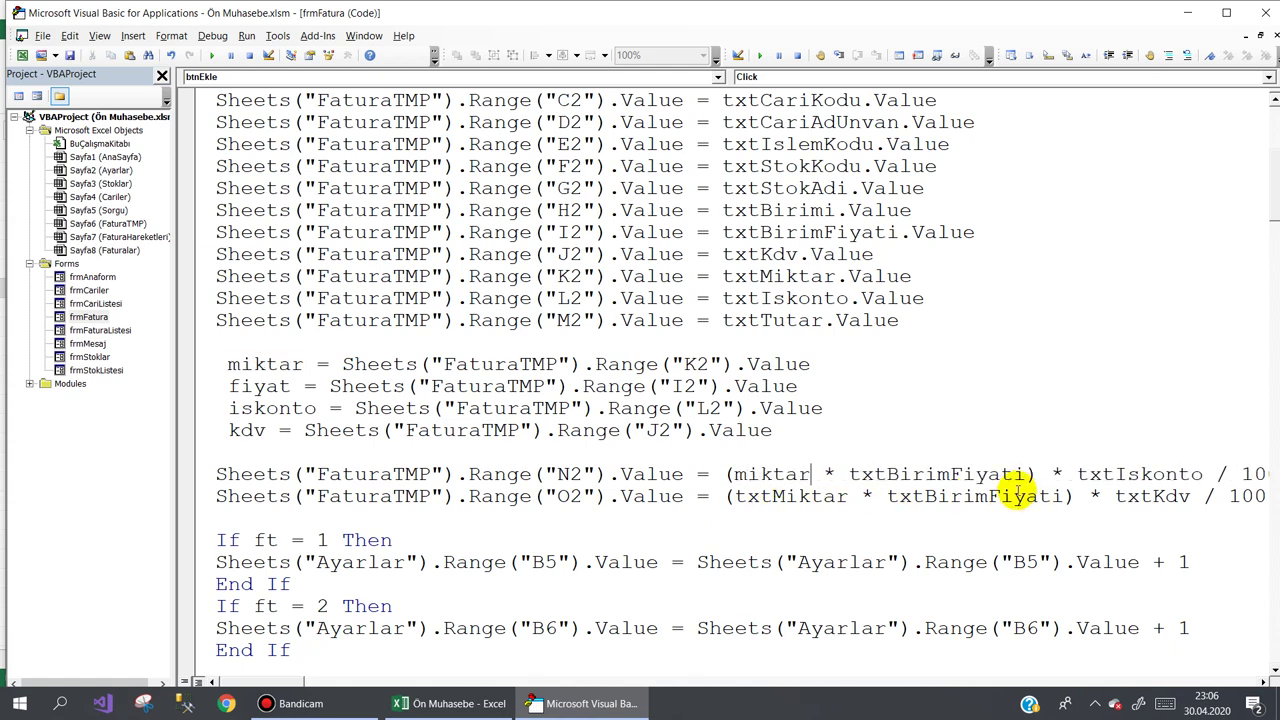
pyautogui.doubleClick(957, 476)
pyautogui.write('f')
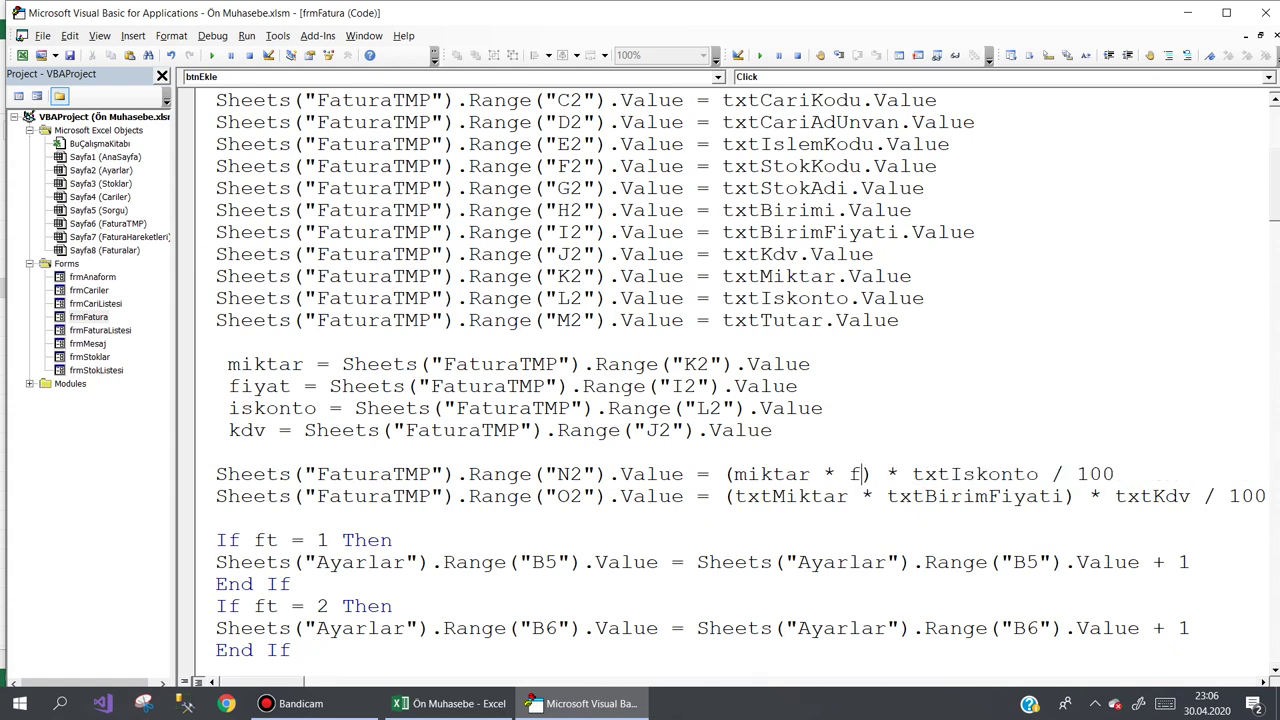
pyautogui.write('iyat')
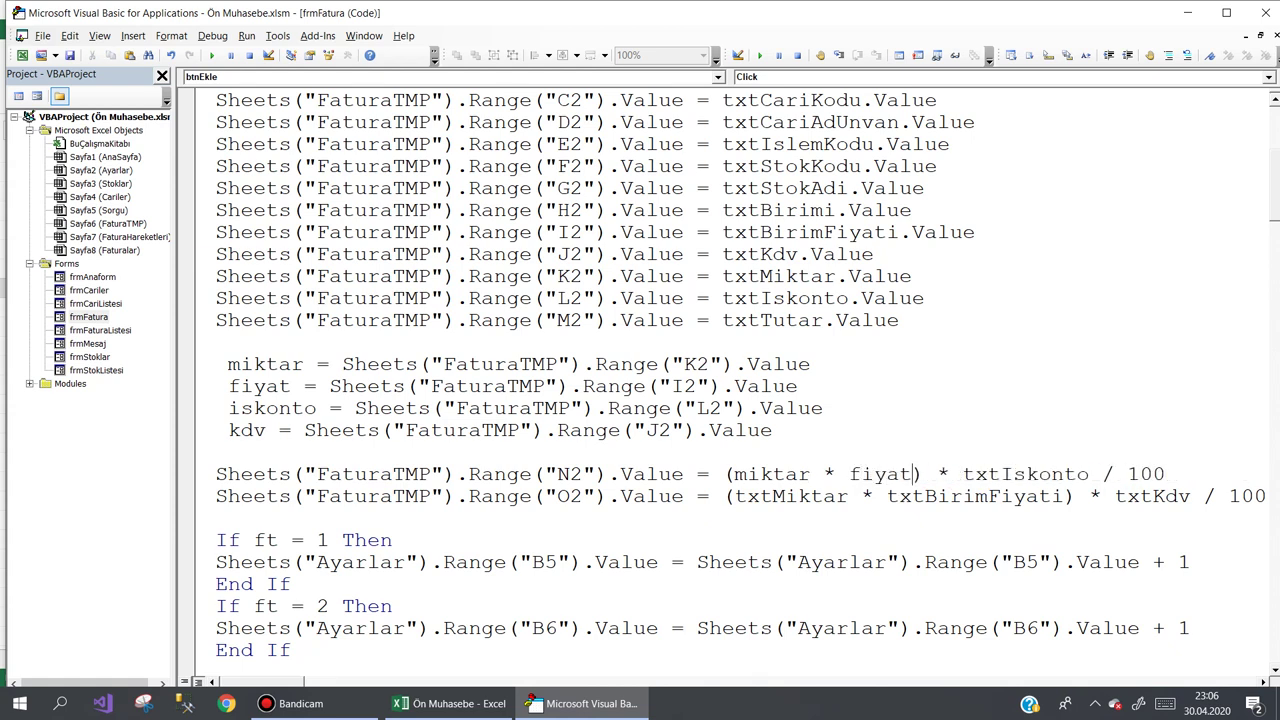
pyautogui.doubleClick(1040, 476)
pyautogui.write('is')
pyautogui.hotkey('ctrl', 'space')
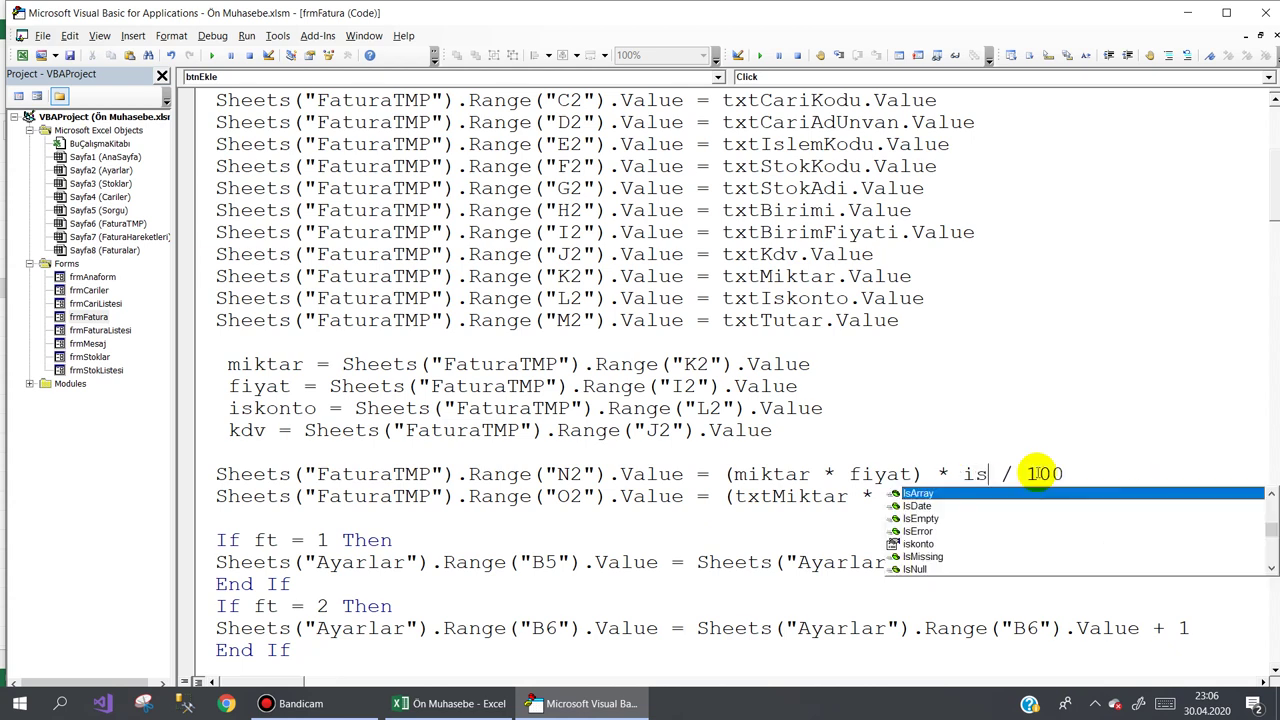
pyautogui.write('ko')
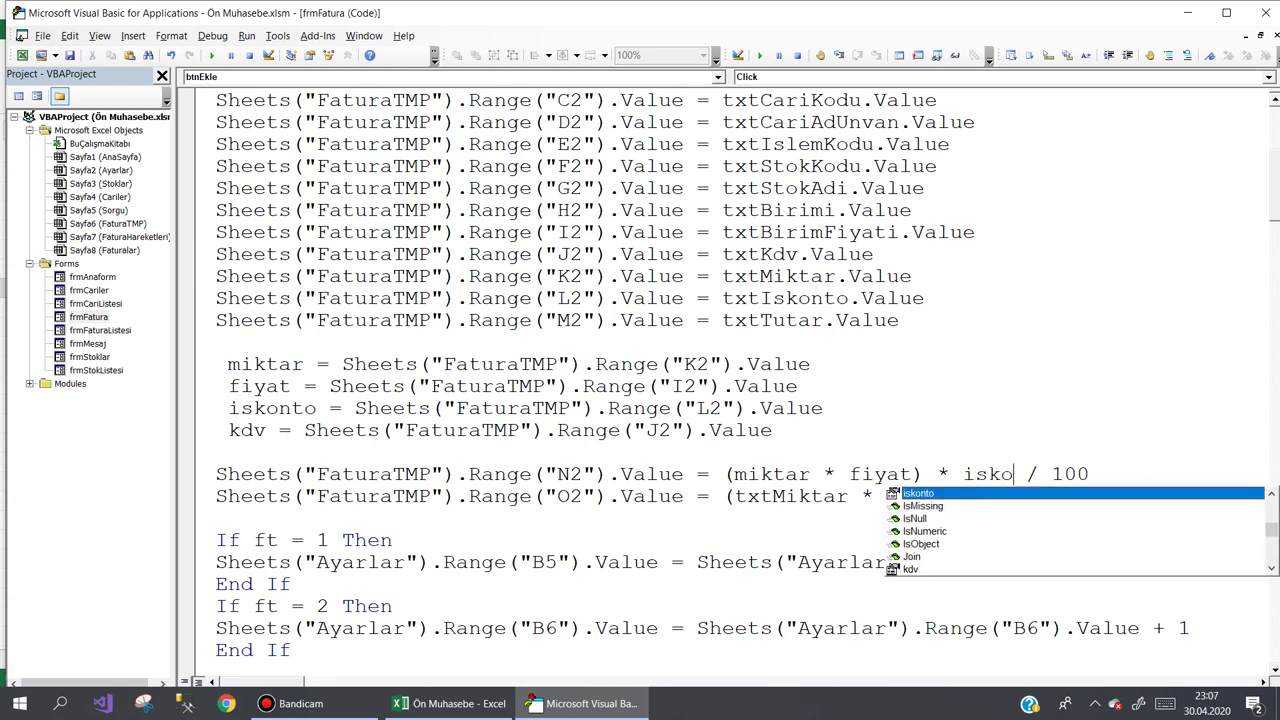
pyautogui.press('Tab')
# - Replace the textbox references in the O2 formula with miktar, fiyat and kdv
pyautogui.doubleClick(760, 498)
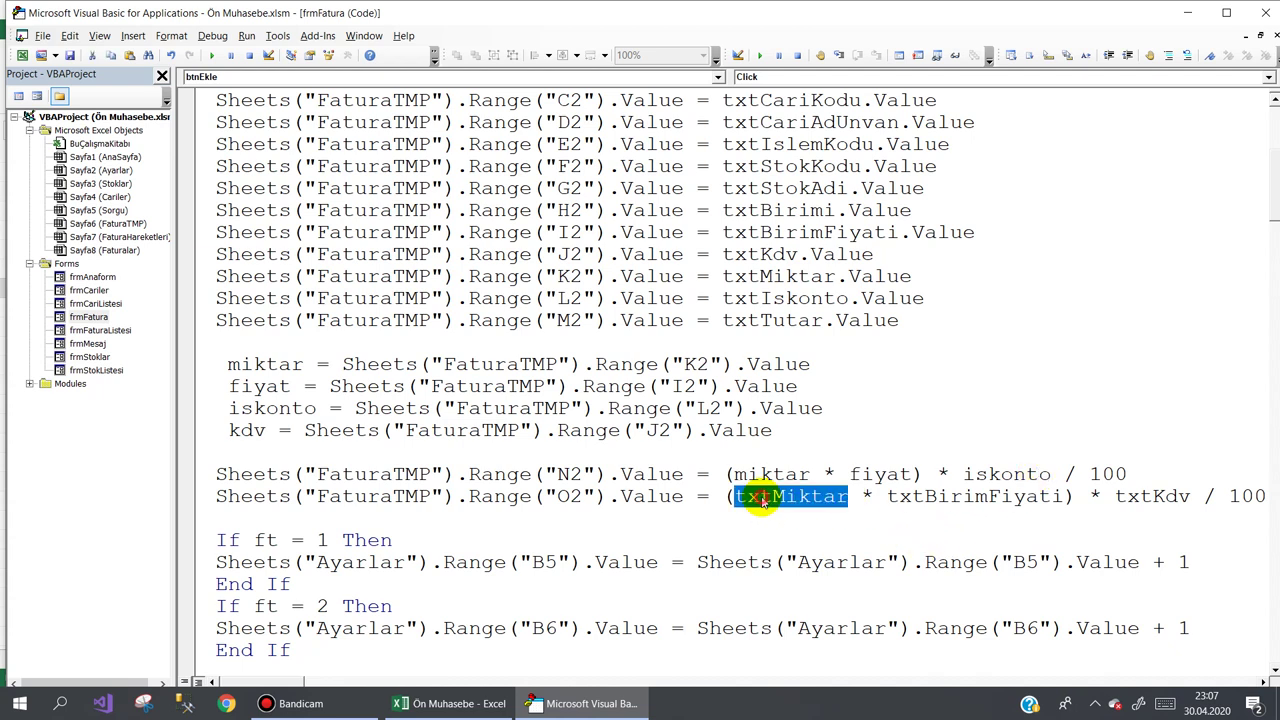
pyautogui.write('mk')
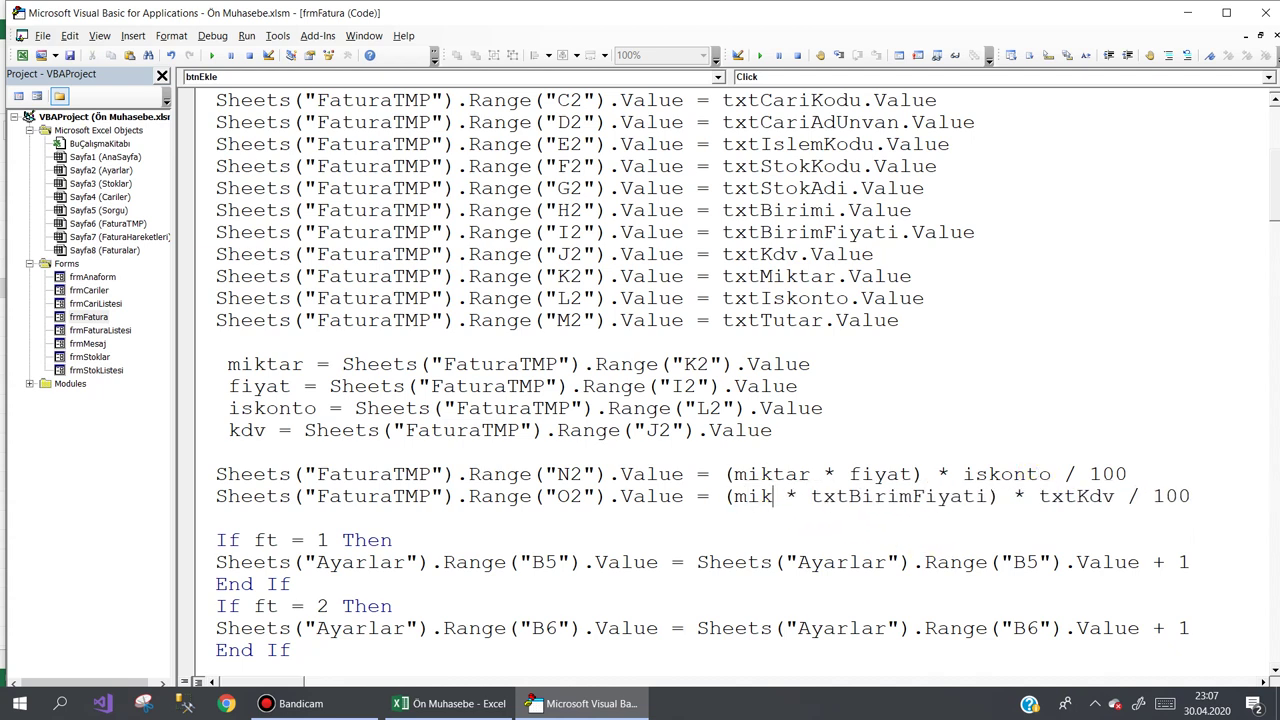
pyautogui.write('tar')
pyautogui.doubleClick(888, 497)
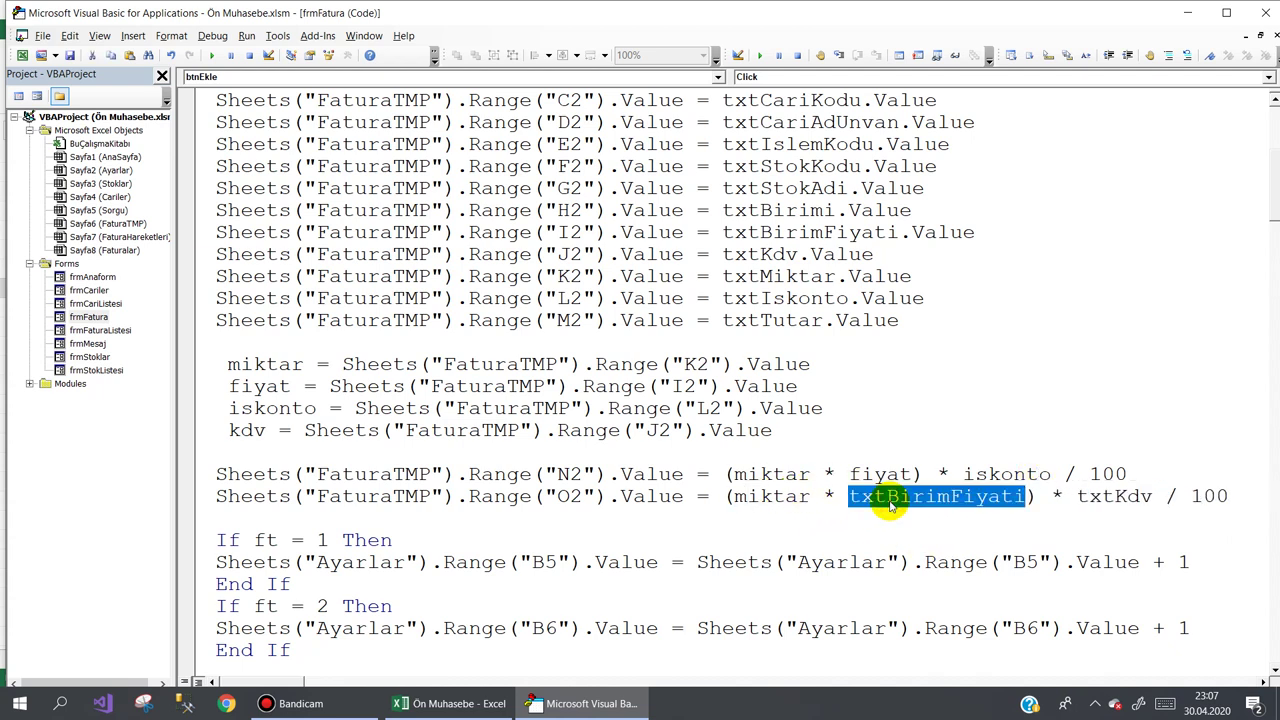
pyautogui.write('fi')
pyautogui.hotkey('ctrl', 'space')
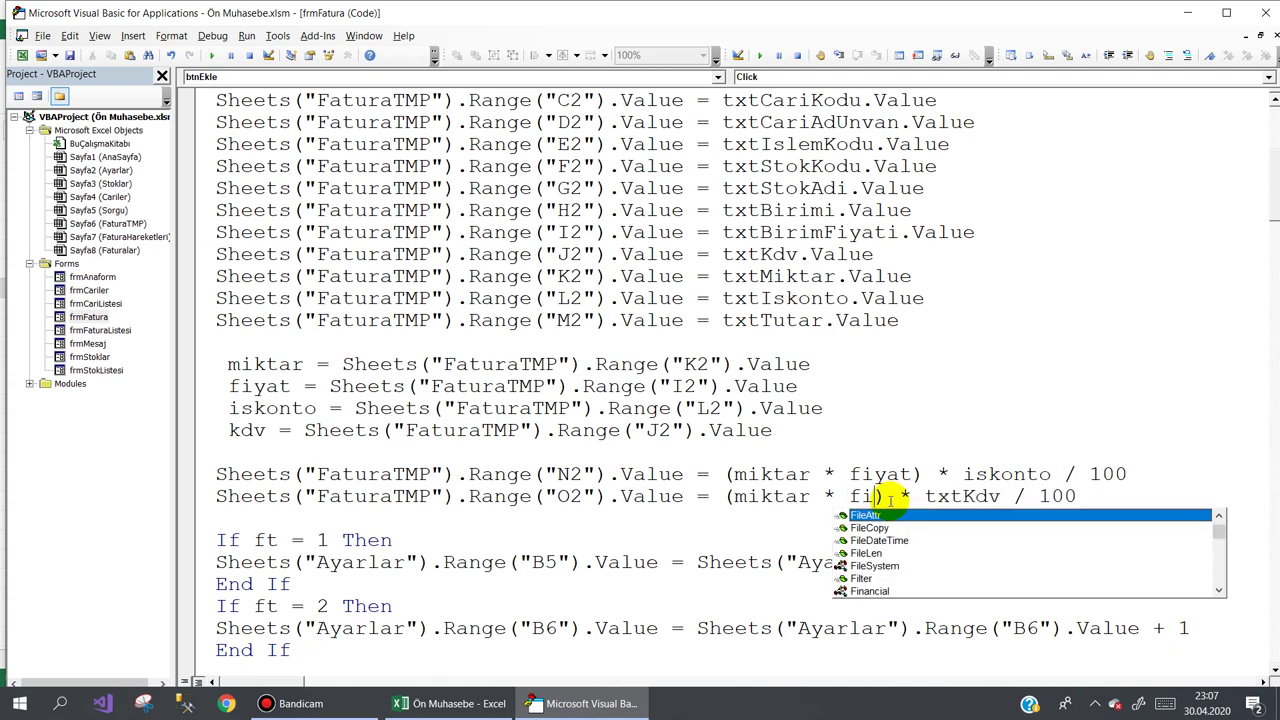
pyautogui.write('yat')
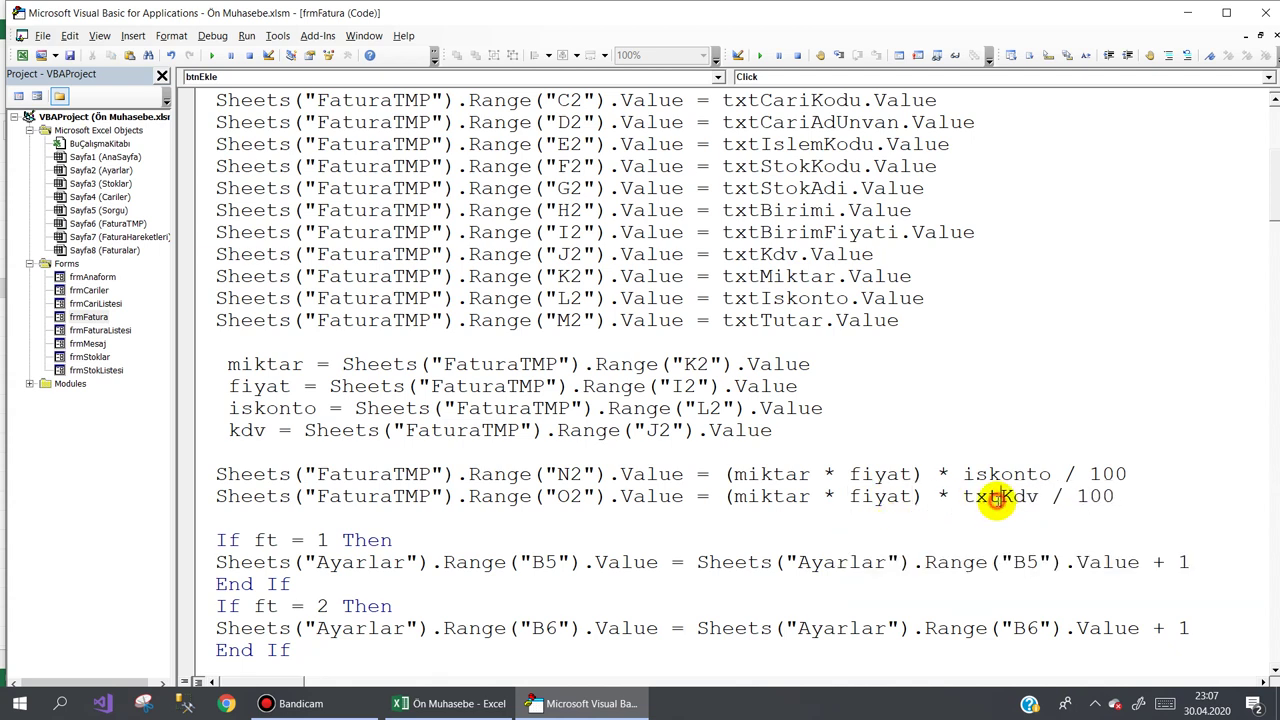
pyautogui.doubleClick(997, 497)
pyautogui.write('k')
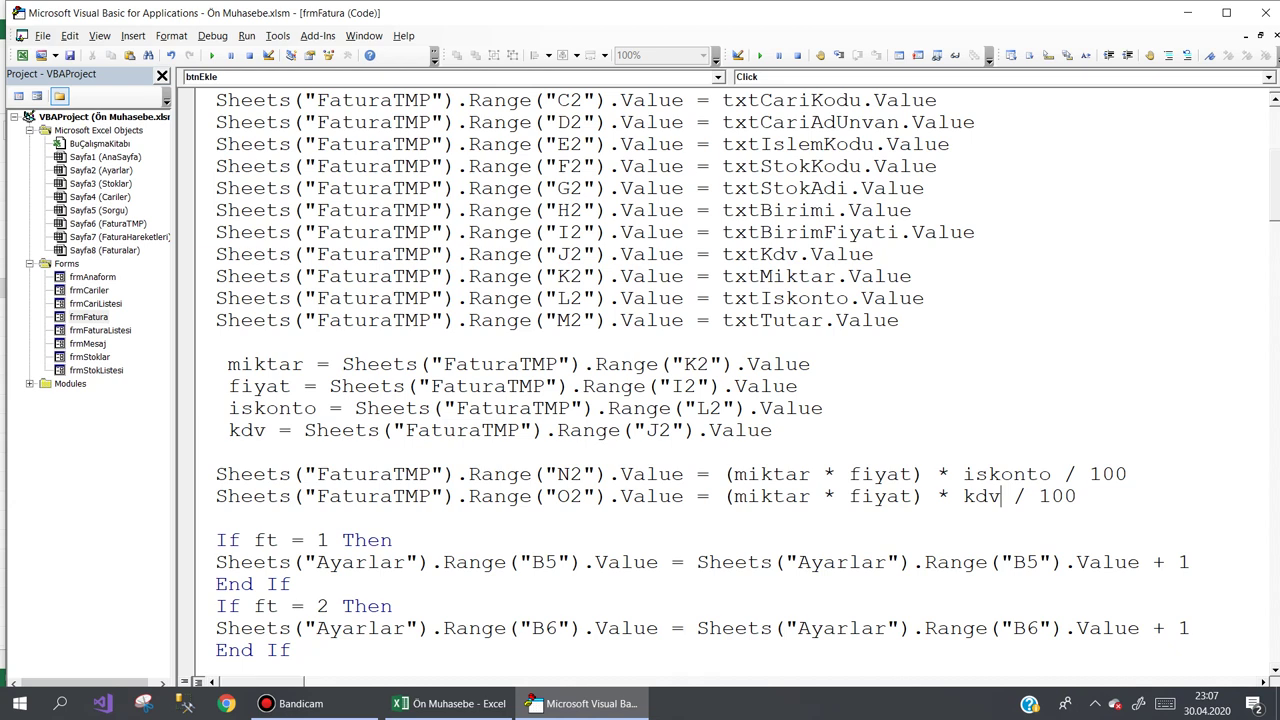
pyautogui.click(755, 530)
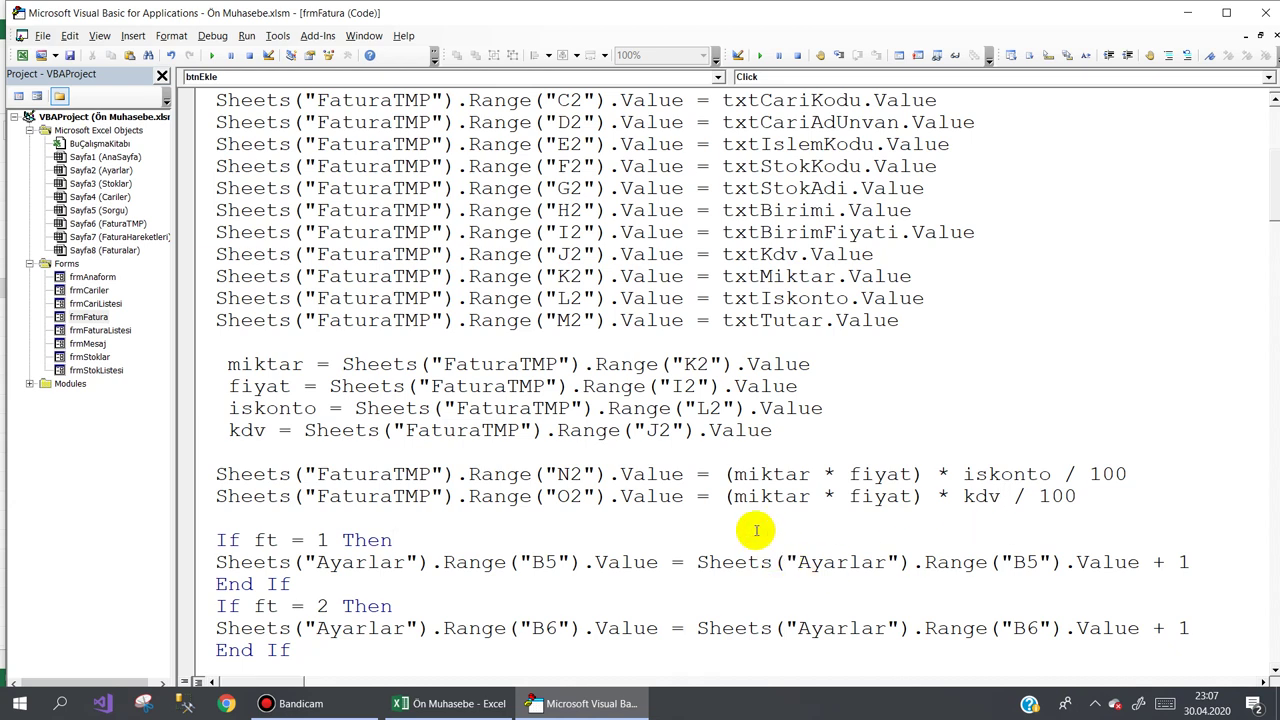
pyautogui.scroll(-1, 752, 472)
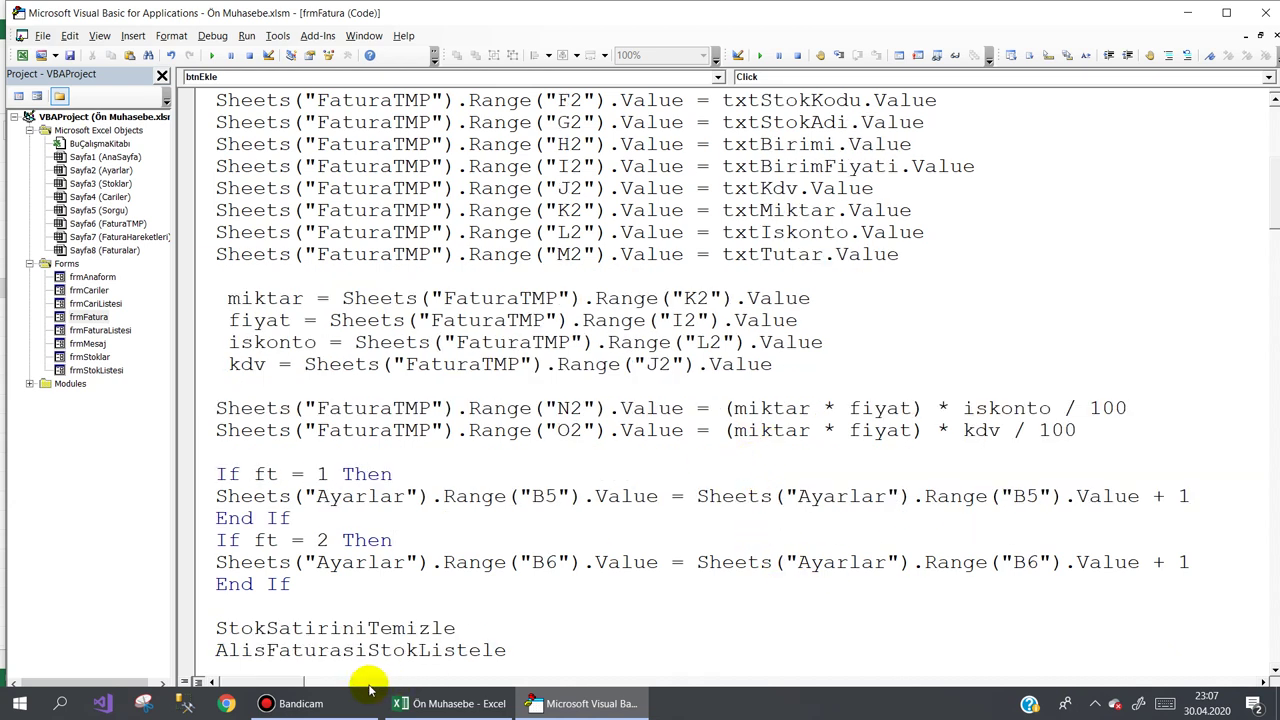
# - Review the N2/O2 formula and K2/L2 assignment lines, then switch to the Ön Muhasebe workbook
pyautogui.click(329, 700)
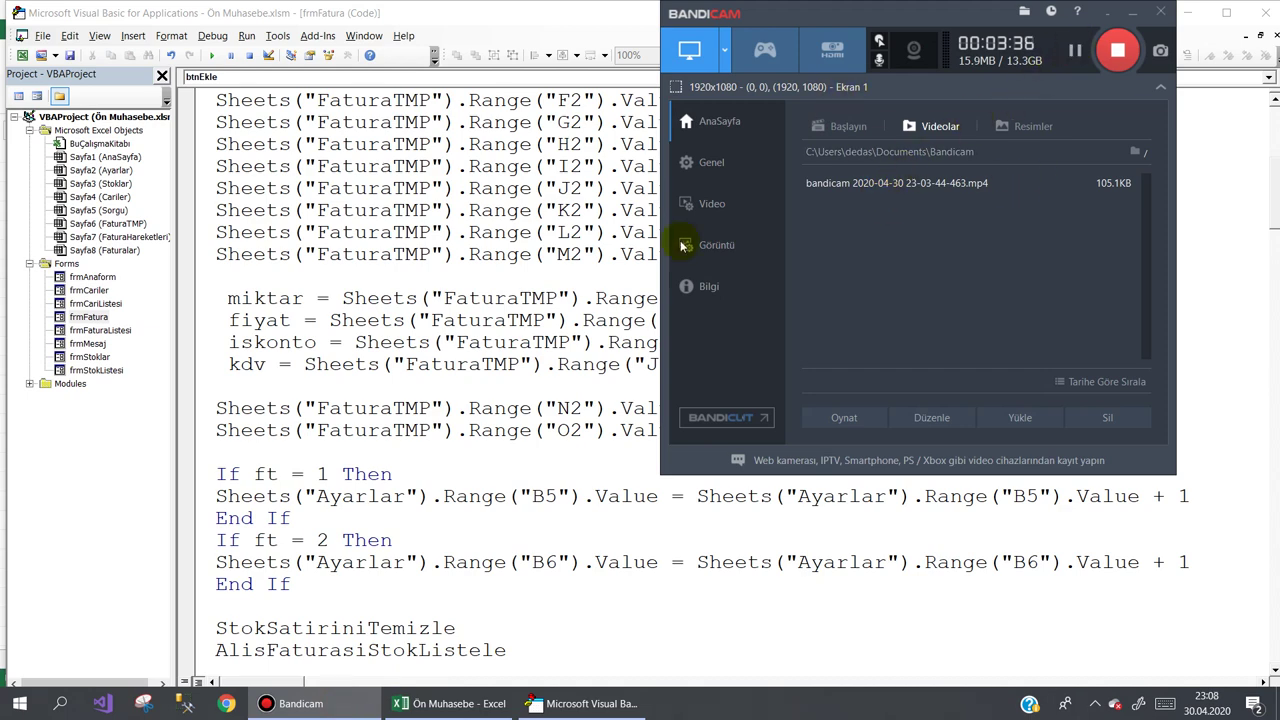
pyautogui.click(1133, 13)
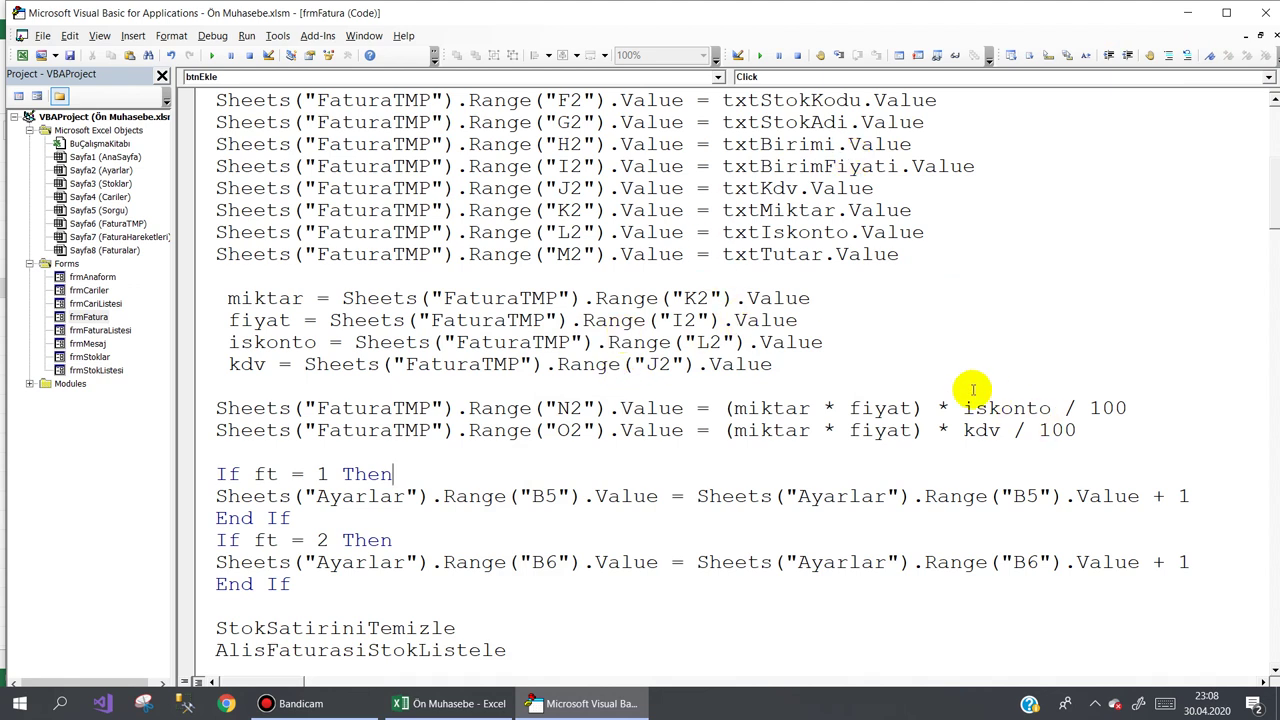
pyautogui.moveTo(1078, 430); pyautogui.dragTo(205, 408)
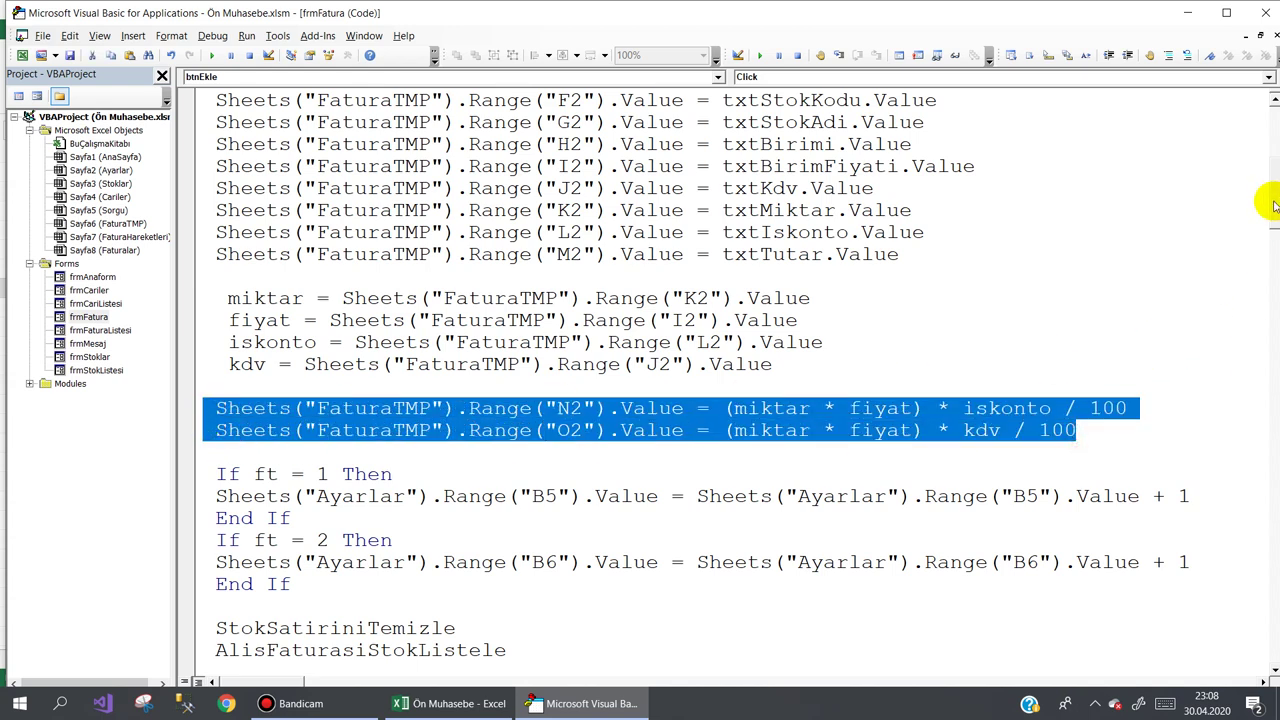
pyautogui.moveTo(1272, 200); pyautogui.dragTo(1272, 200)
pyautogui.moveTo(1272, 200); pyautogui.dragTo(1272, 199)
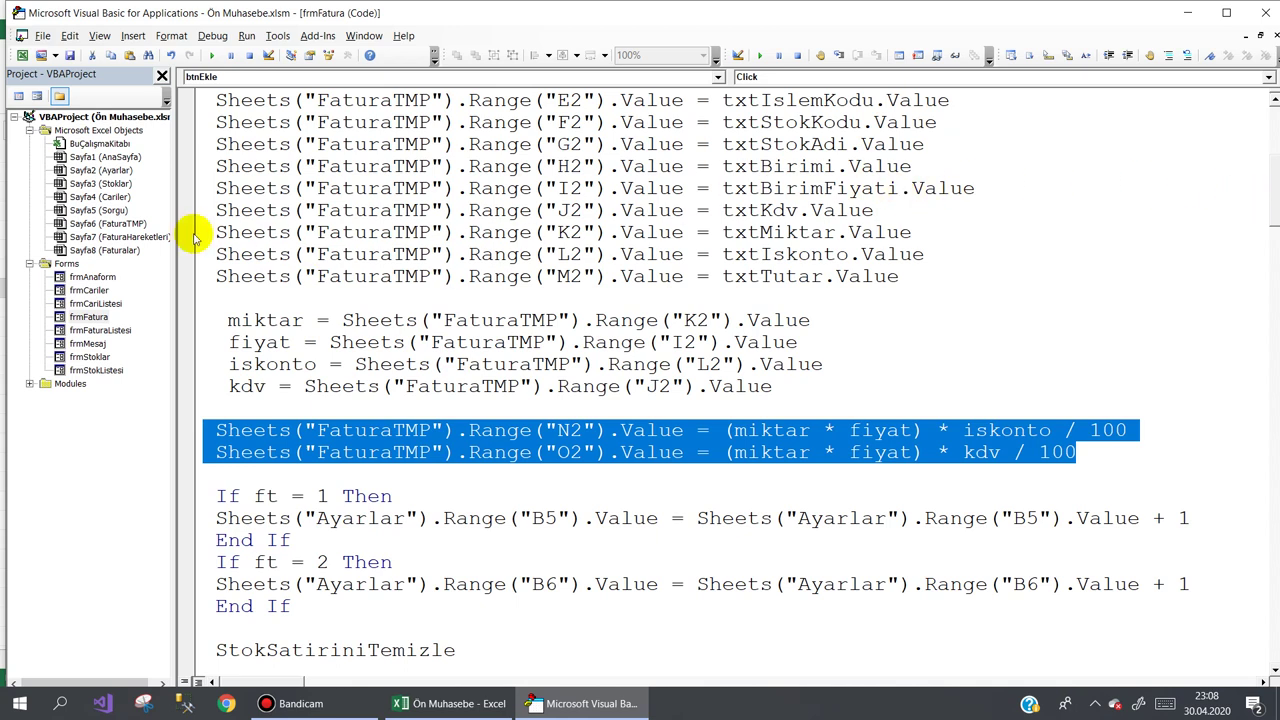
pyautogui.moveTo(210, 232); pyautogui.dragTo(618, 256)
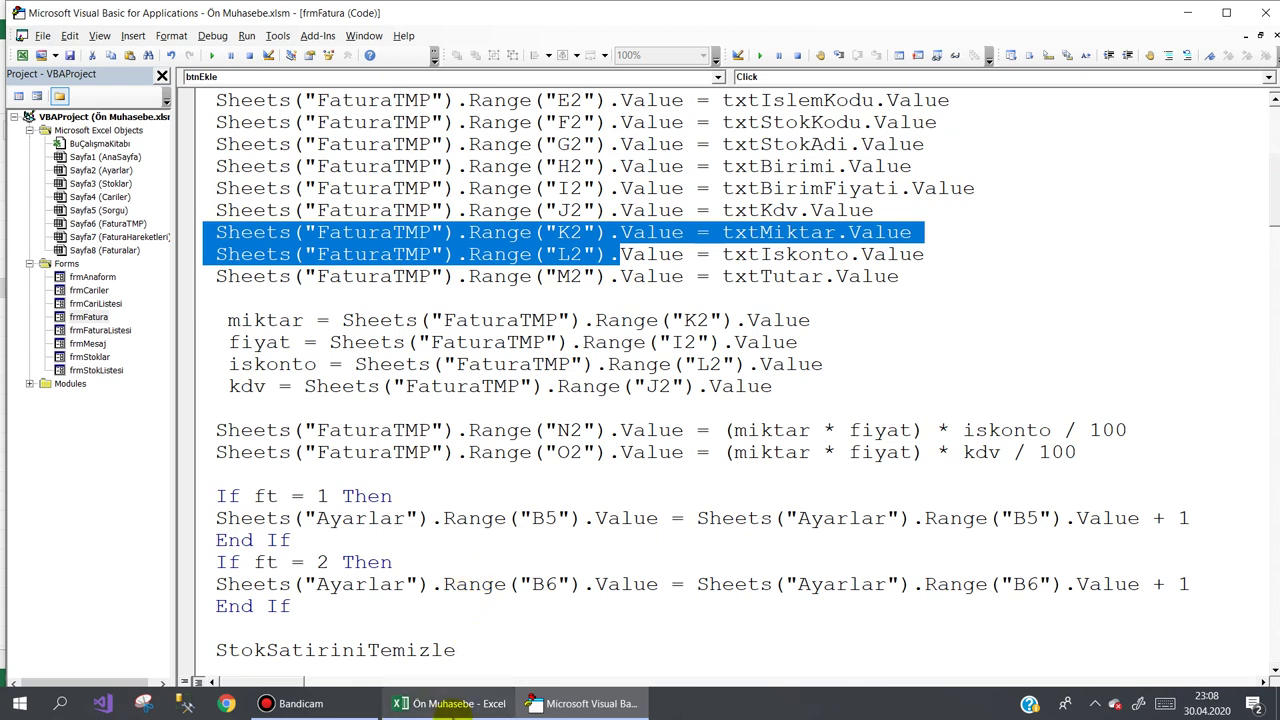
pyautogui.click(455, 703)
pyautogui.click(430, 660)
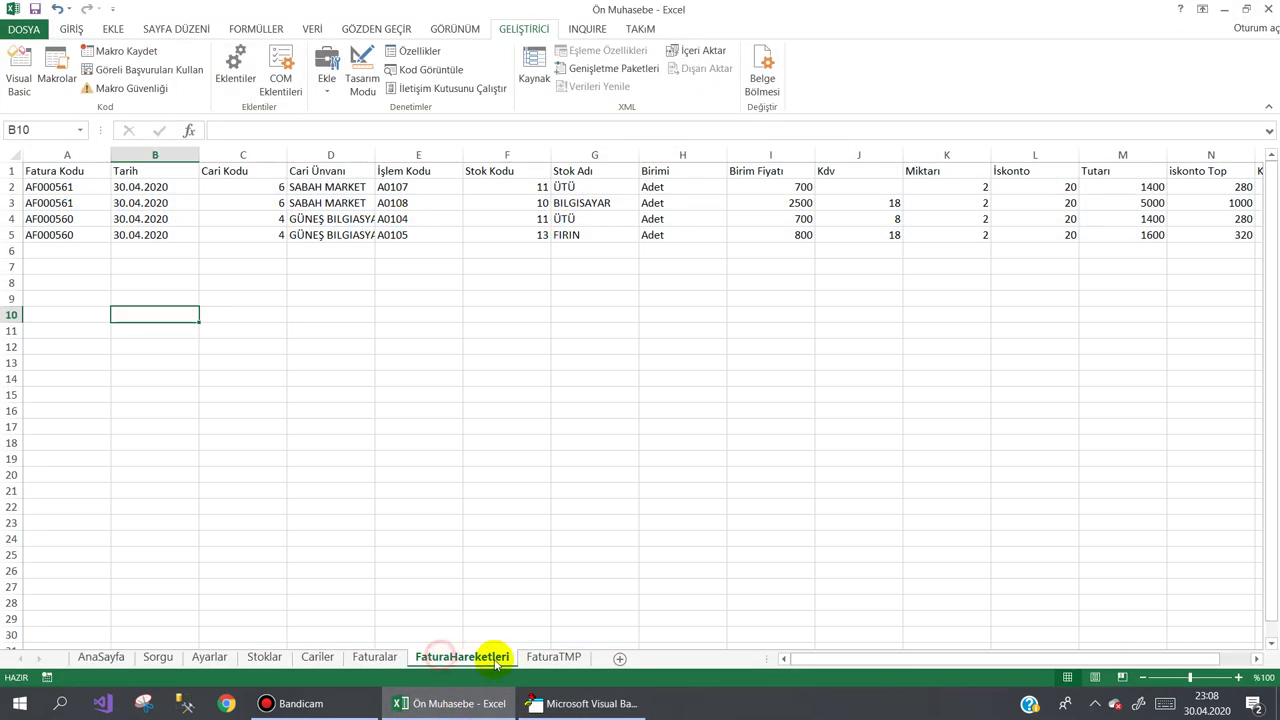
# - Inspect the Tutarı, iskonto Top and Kdv Toplamı columns M:O on FaturaTMP, then return to the VBA editor
pyautogui.click(543, 657)
pyautogui.click(1062, 266)
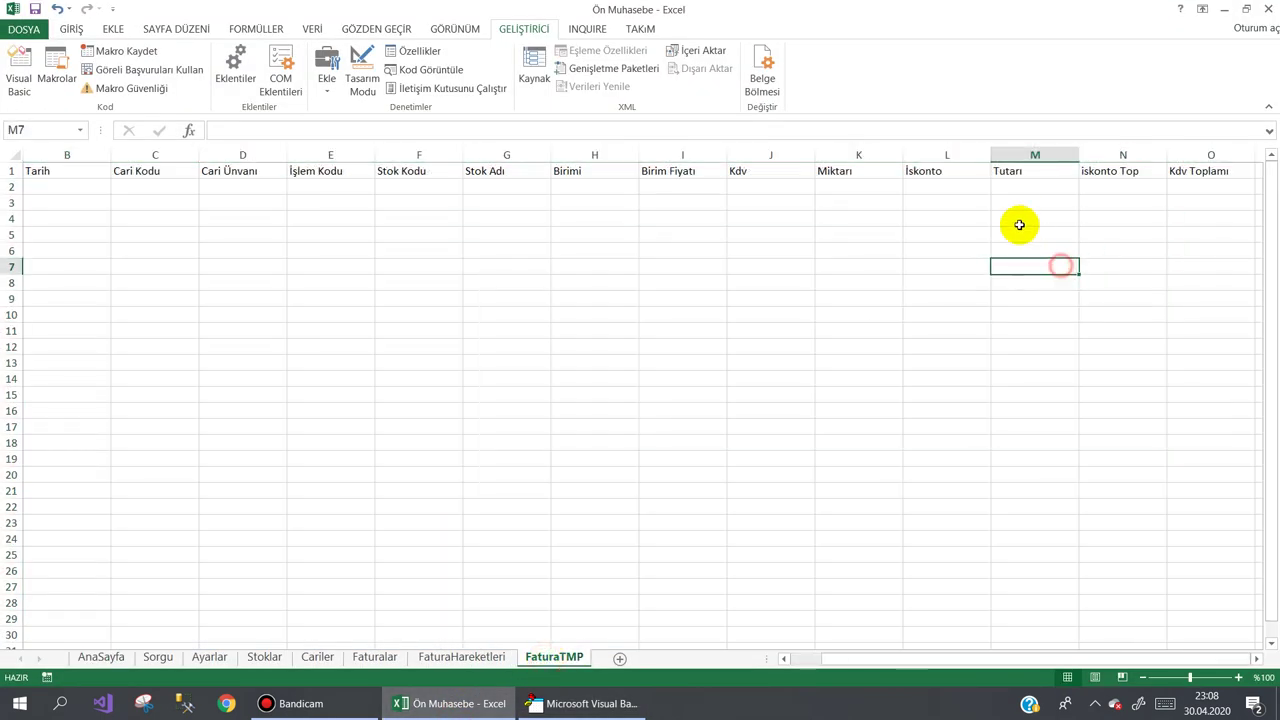
pyautogui.click(1030, 198)
pyautogui.click(1089, 204)
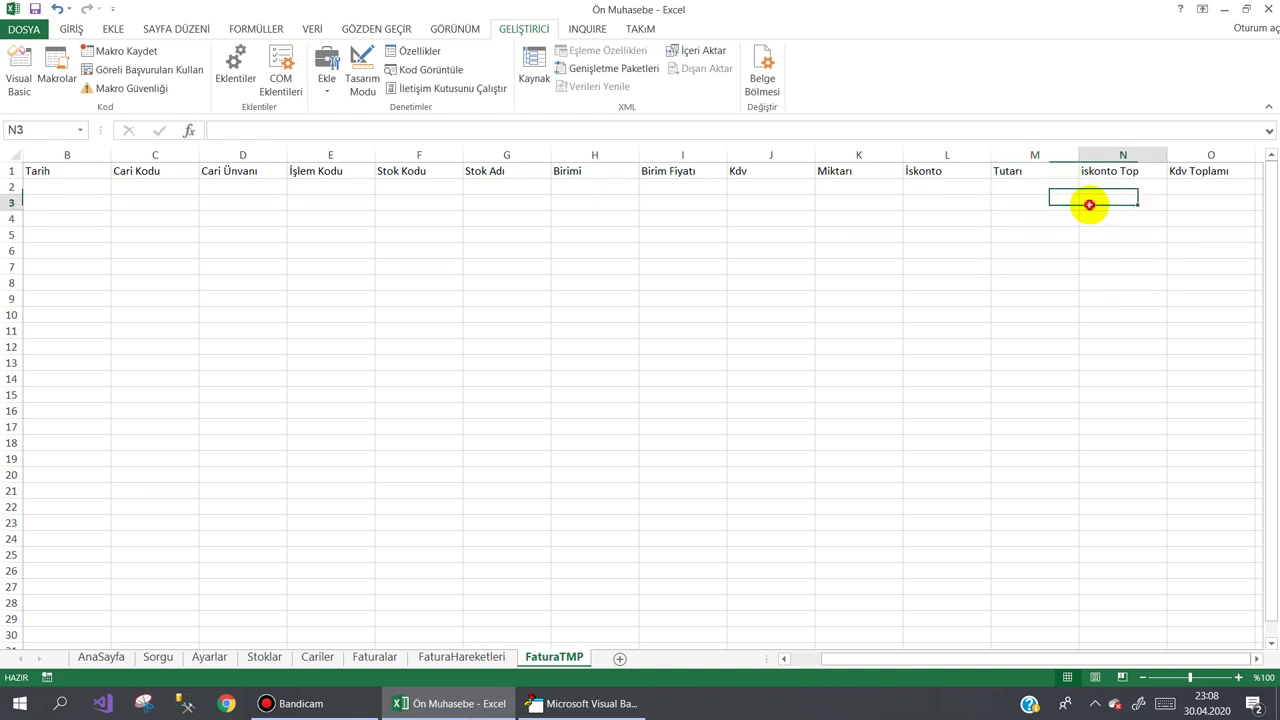
pyautogui.click(1191, 197)
pyautogui.click(1020, 186)
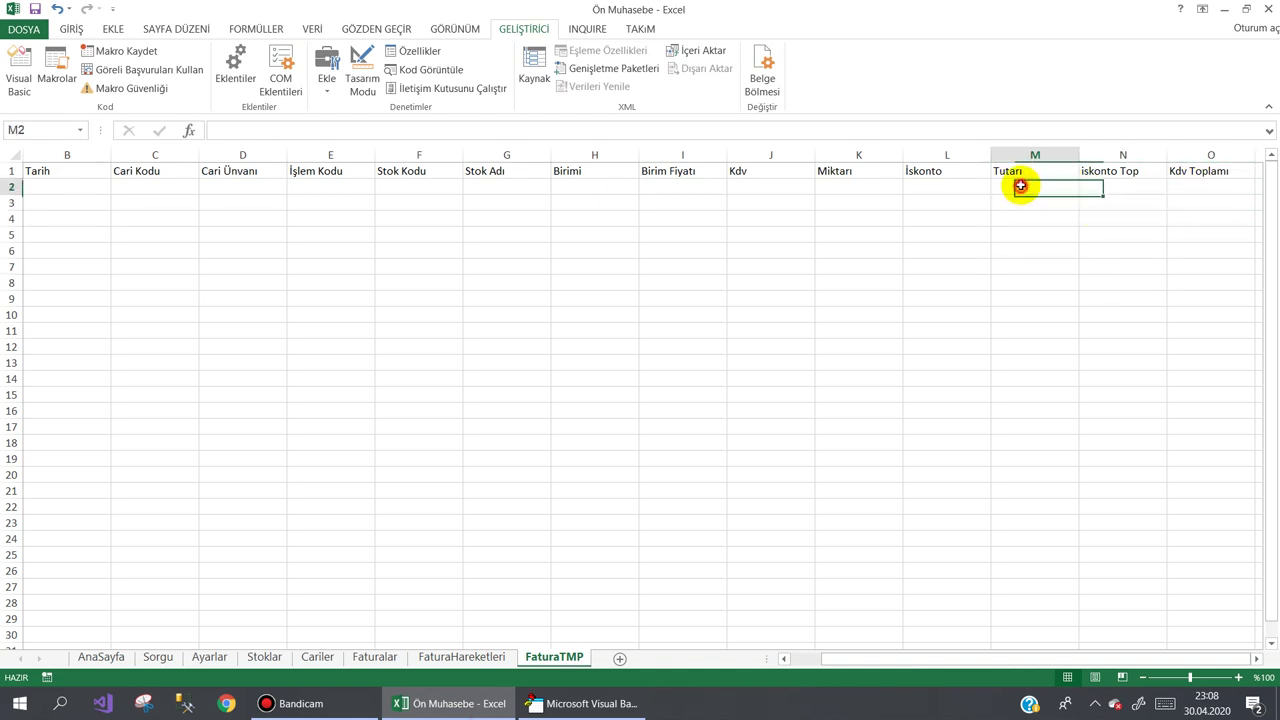
pyautogui.moveTo(1034, 155); pyautogui.dragTo(1175, 157)
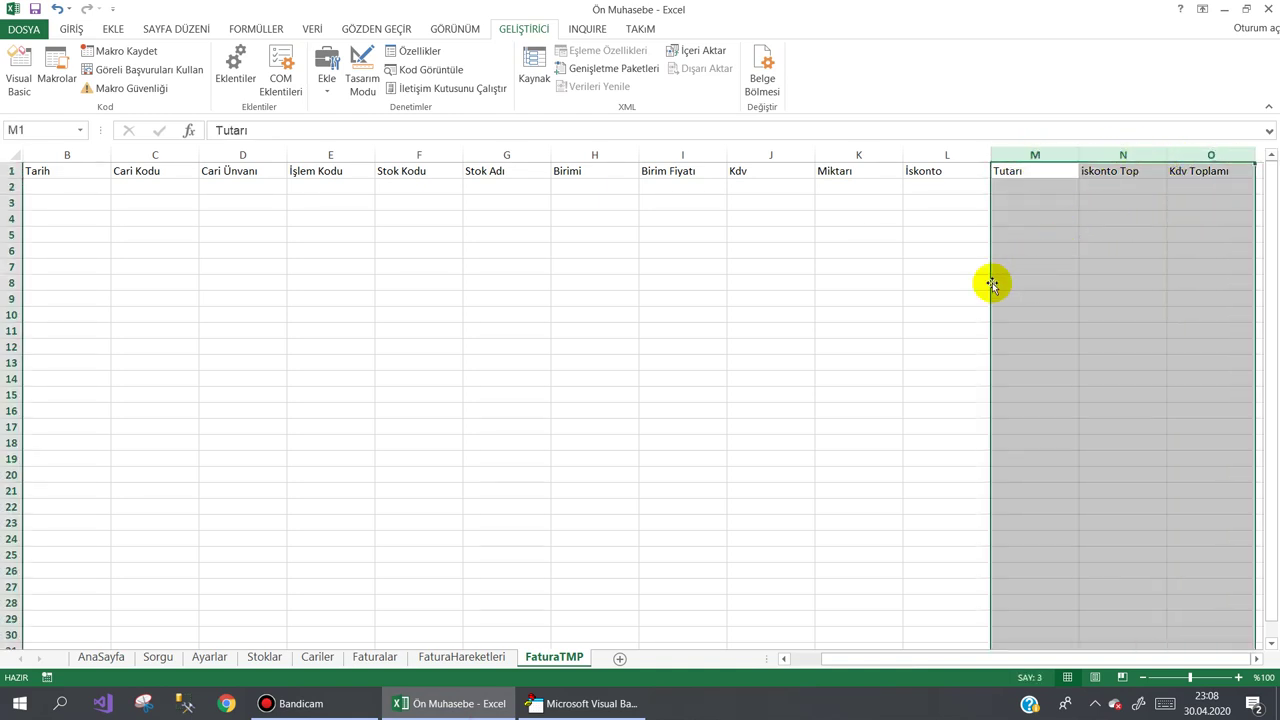
pyautogui.moveTo(327, 712)
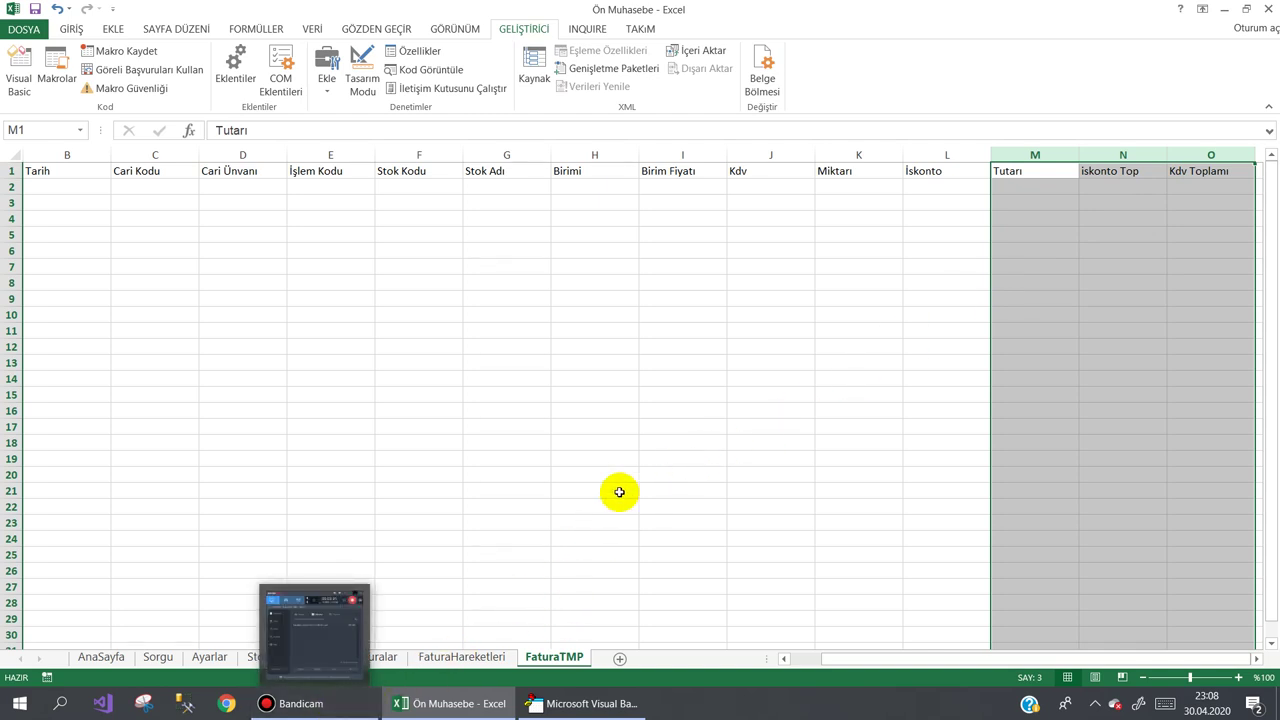
pyautogui.click(625, 458)
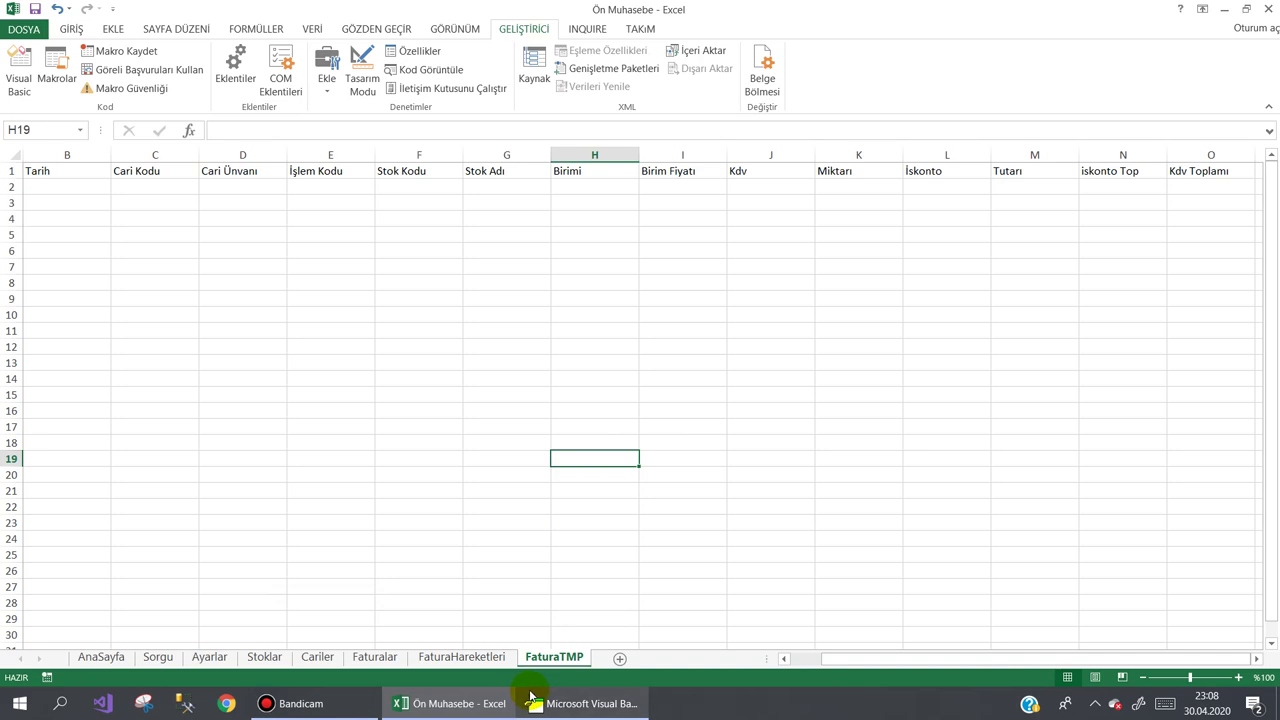
pyautogui.moveTo(536, 692)
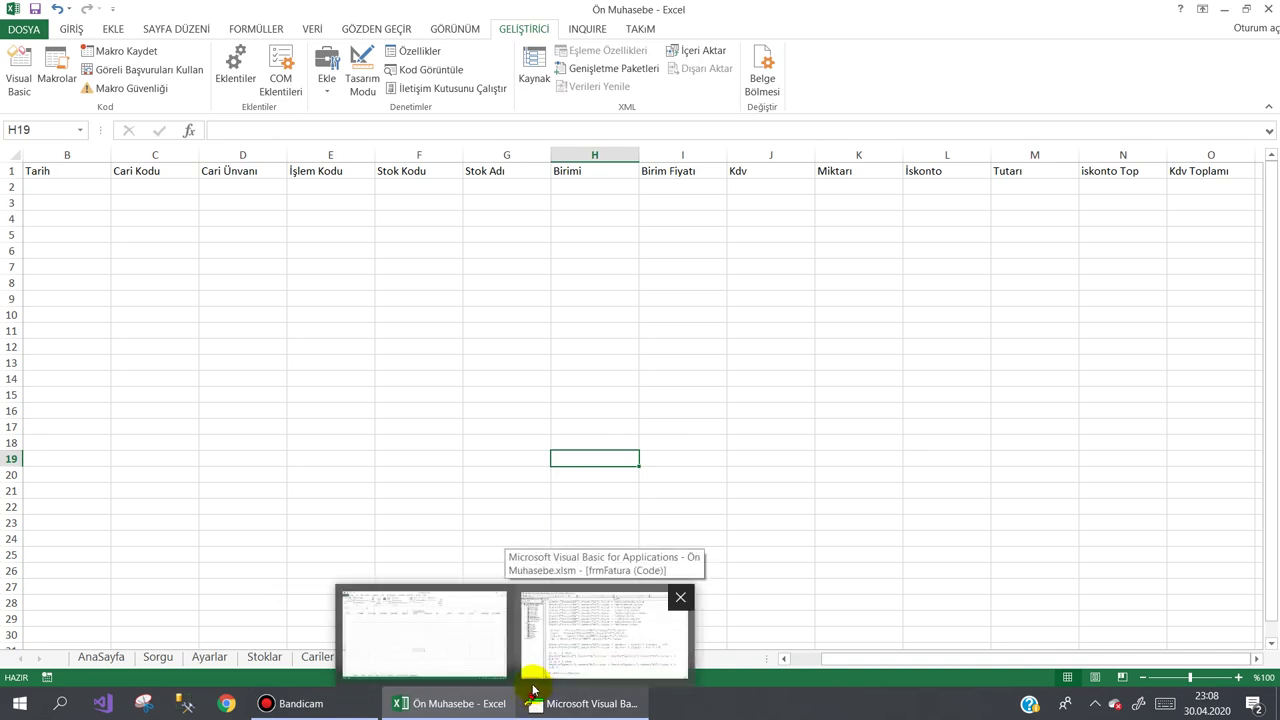
pyautogui.click(549, 708)
# - Paste copies of the K2, L2 and M2 assignment lines after btnEkle.Enabled = False
pyautogui.click(857, 278)
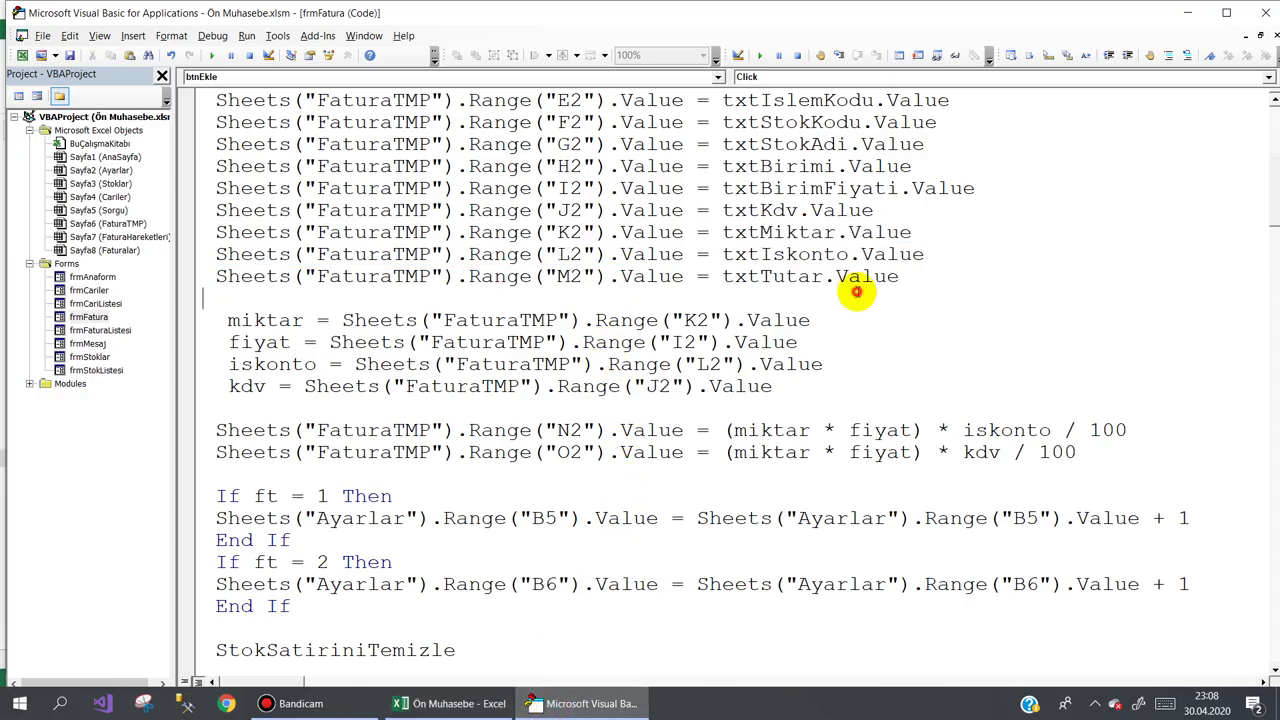
pyautogui.moveTo(905, 278); pyautogui.dragTo(205, 238)
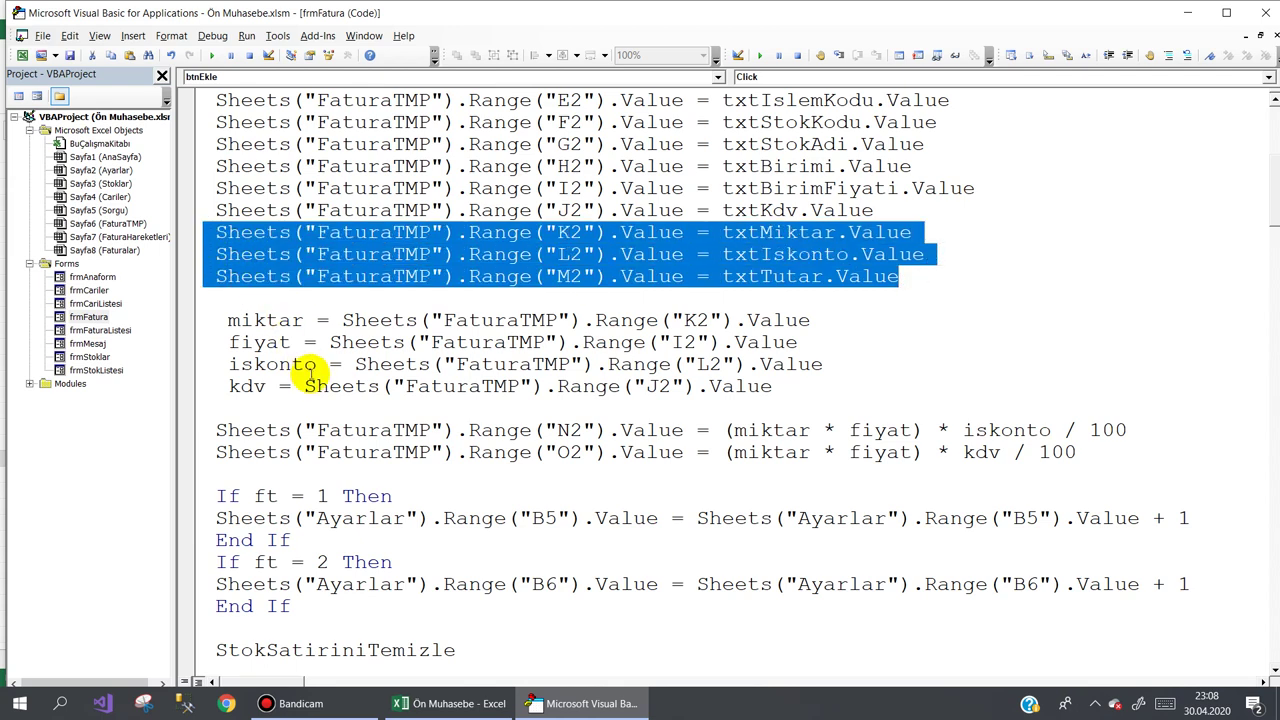
pyautogui.scroll(-1, 310, 385)
pyautogui.scroll(-1, 310, 385)
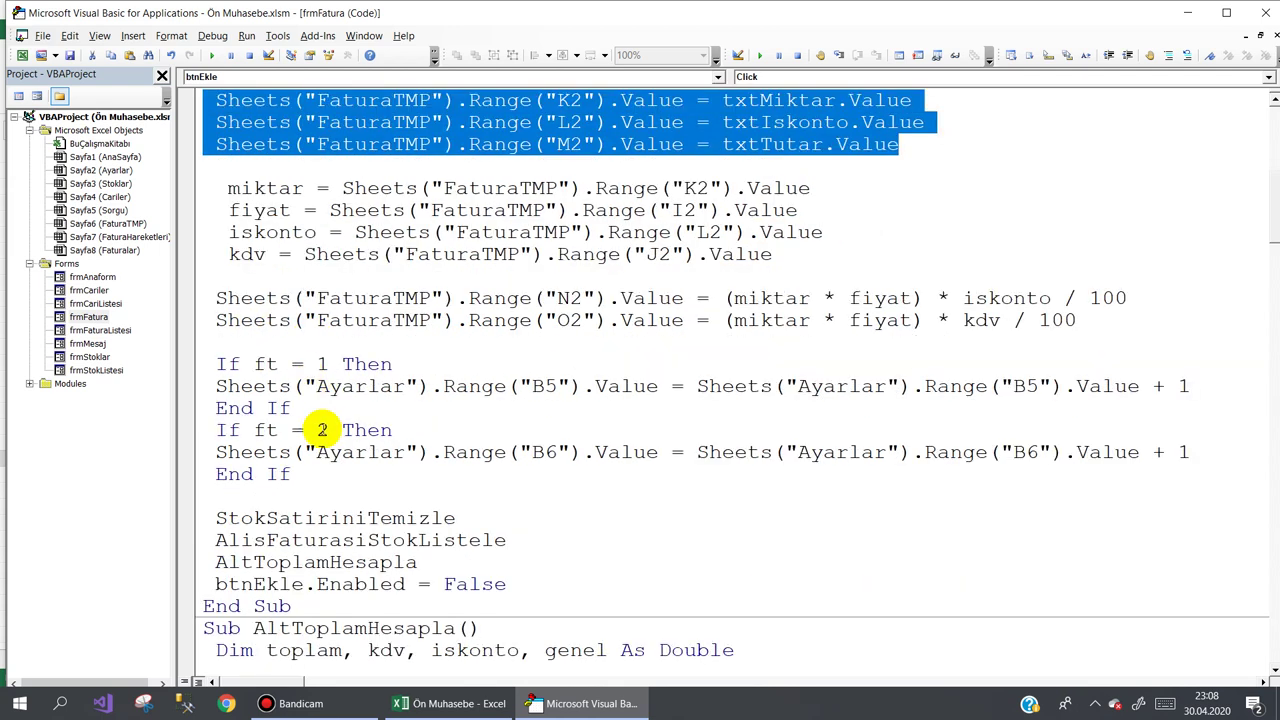
pyautogui.click(520, 590)
pyautogui.press('Return')
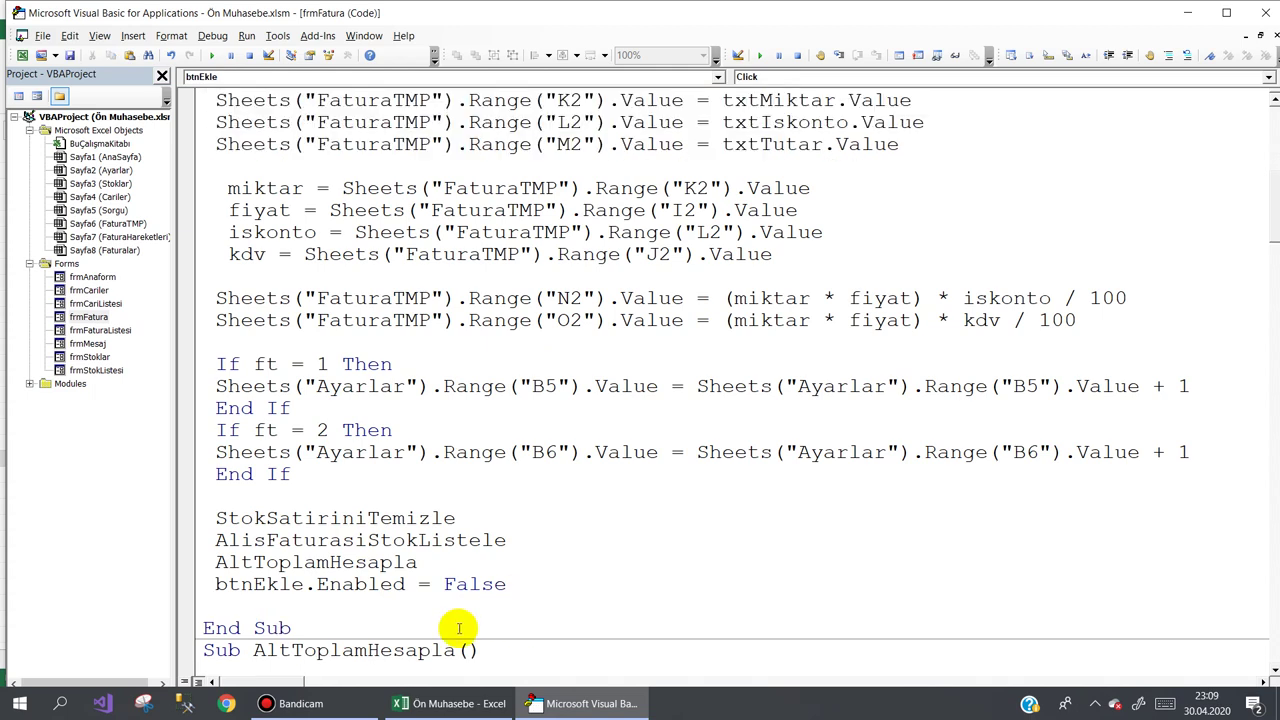
pyautogui.write('Sheets("FaturaTMP").Range("K2").Value = txtMiktar.Value Sheets("FaturaTMP").Range("L2").Value = txtIskonto.Value Sheets("FaturaTMP").Range("M2").Value = txtTutar.Value')
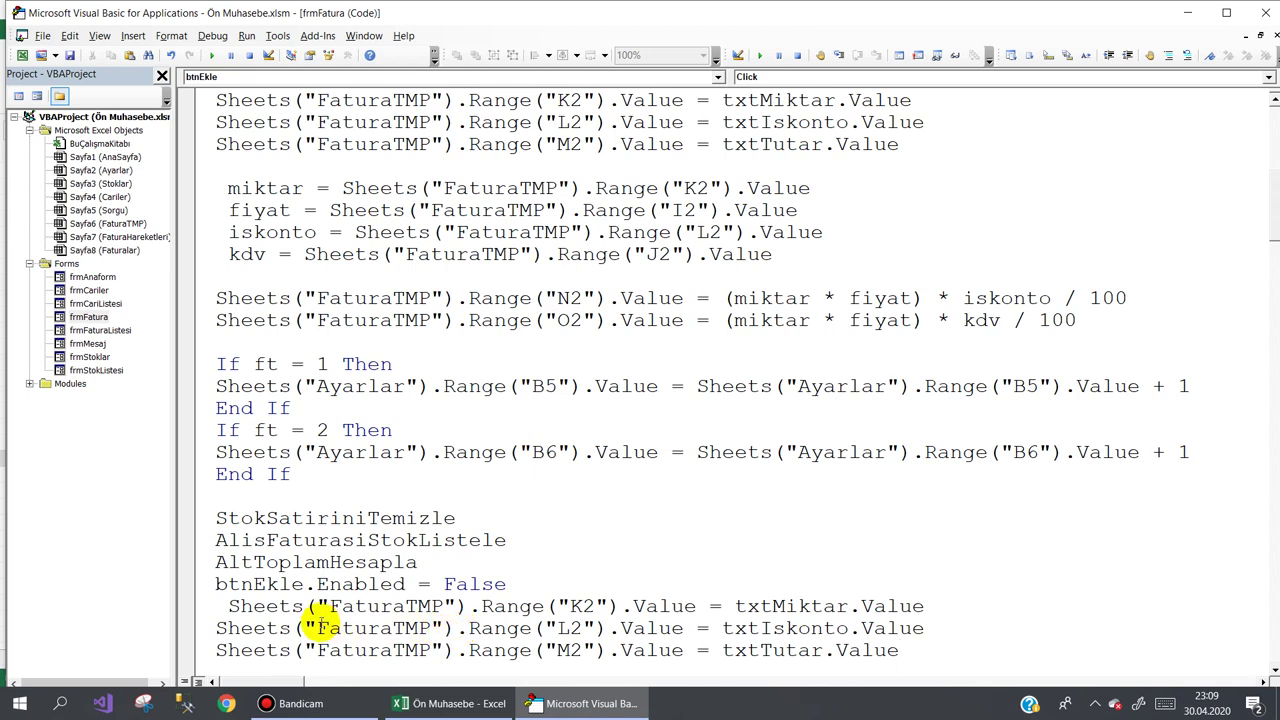
pyautogui.click(219, 607)
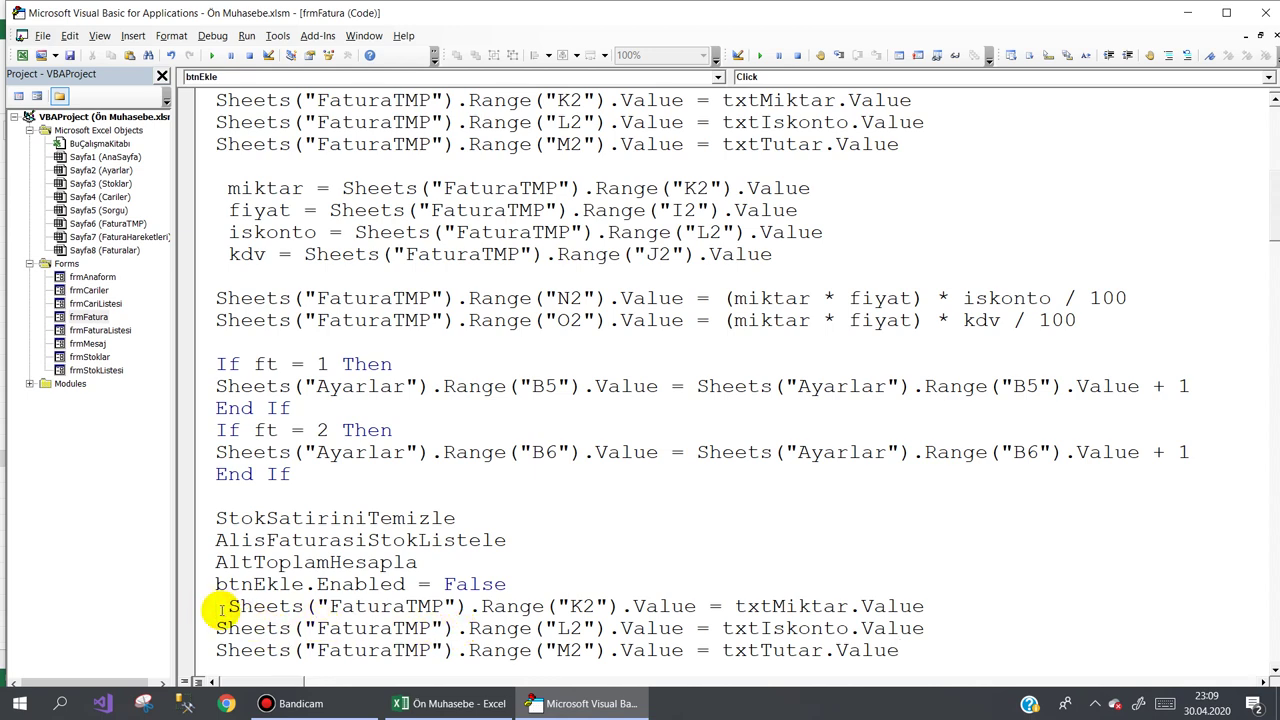
pyautogui.press('Delete')
# - Change the pasted lines' ranges to M2, N2 and O2
pyautogui.scroll(-2, 598, 588)
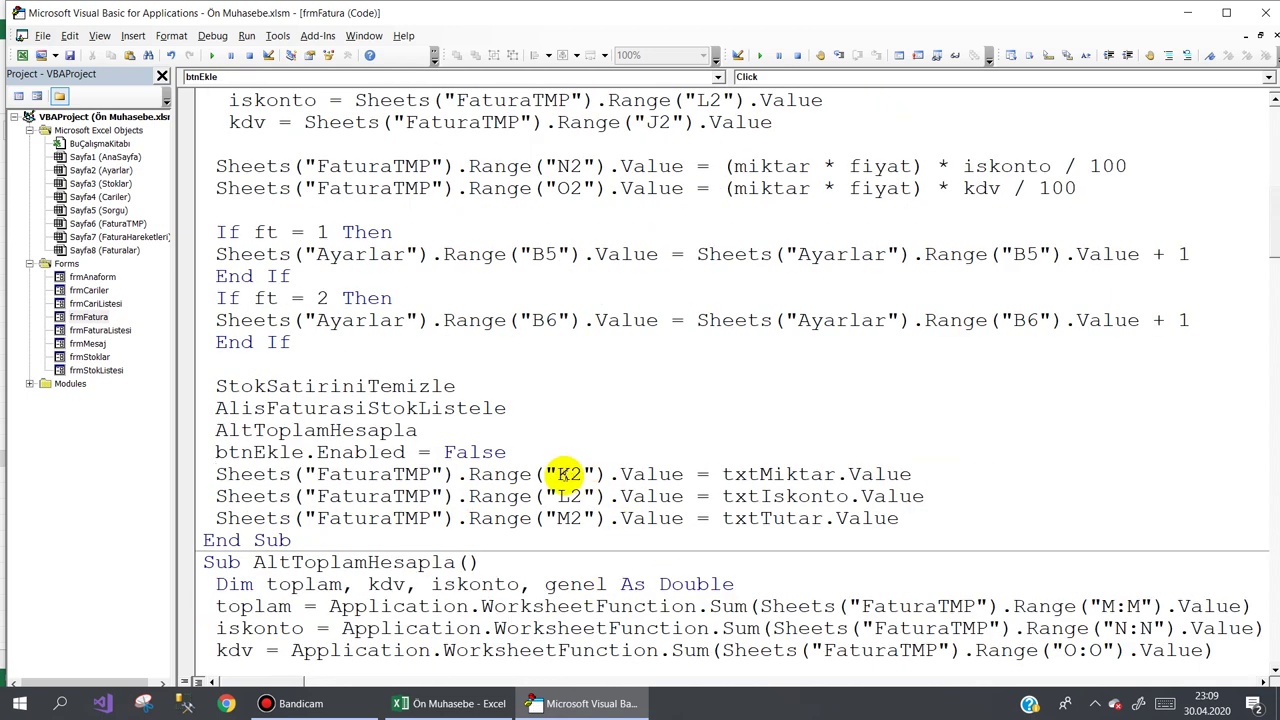
pyautogui.click(550, 706)
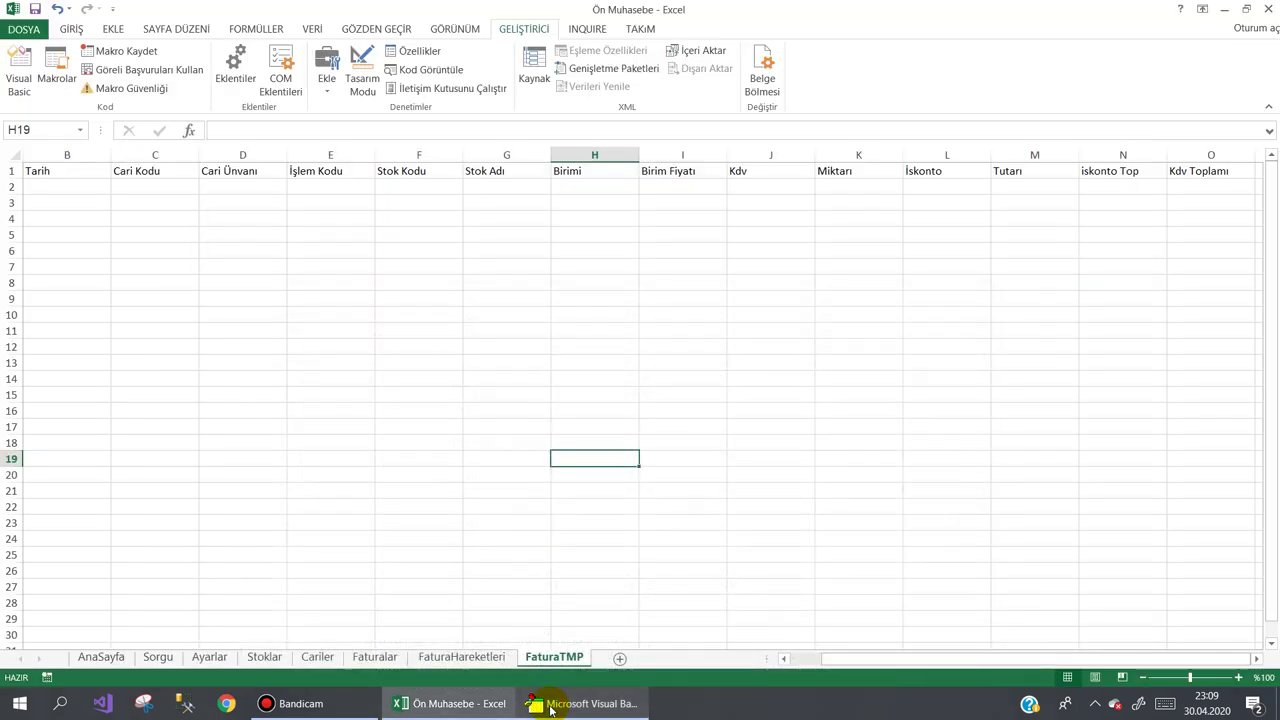
pyautogui.click(550, 706)
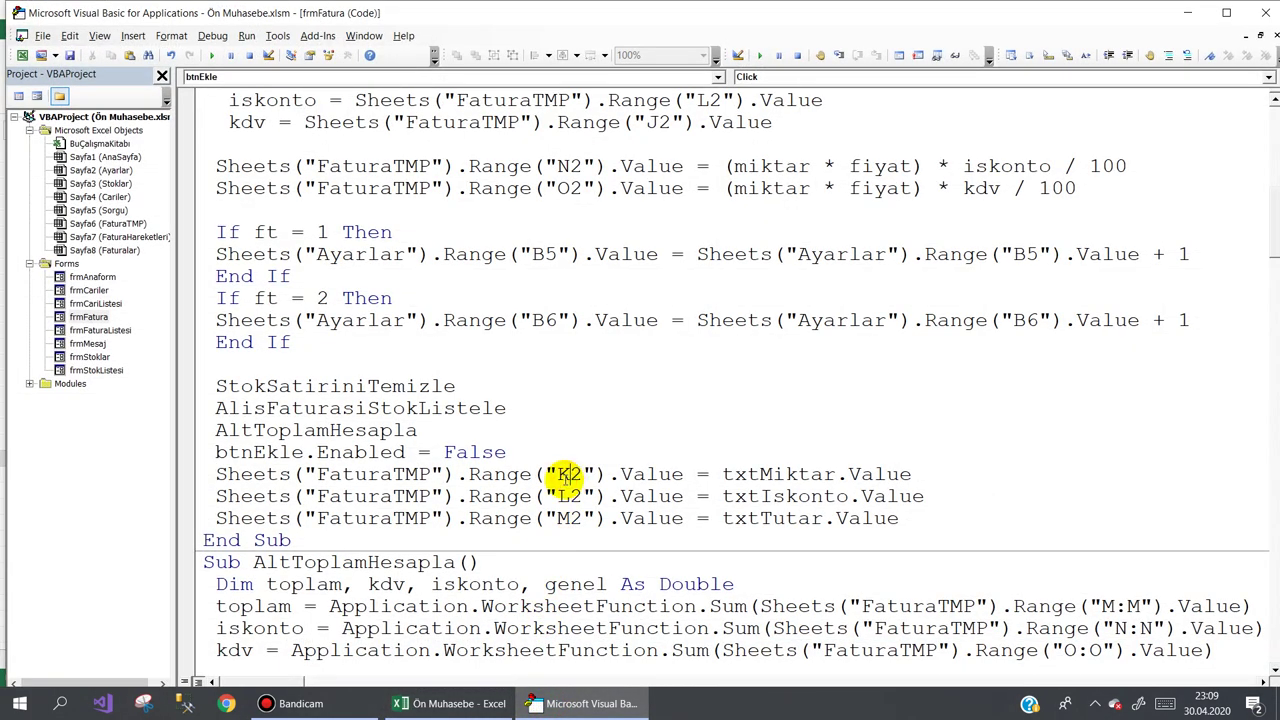
pyautogui.write('M')
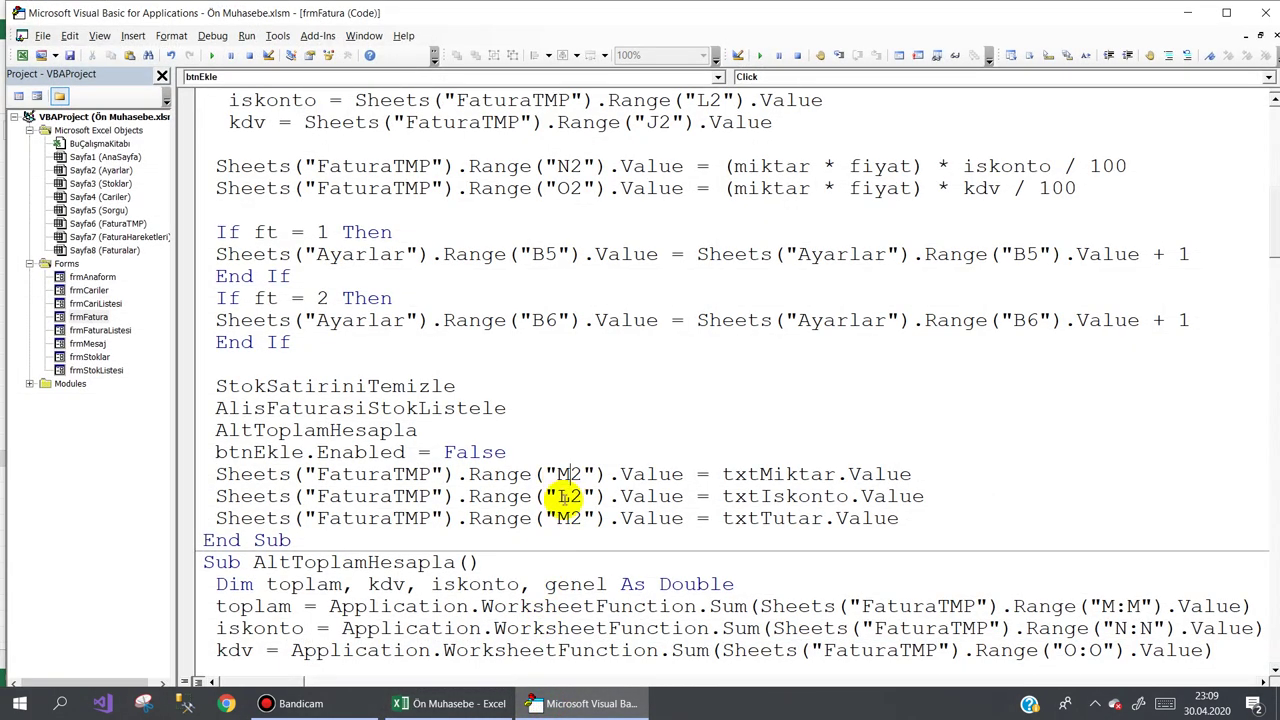
pyautogui.write('N')
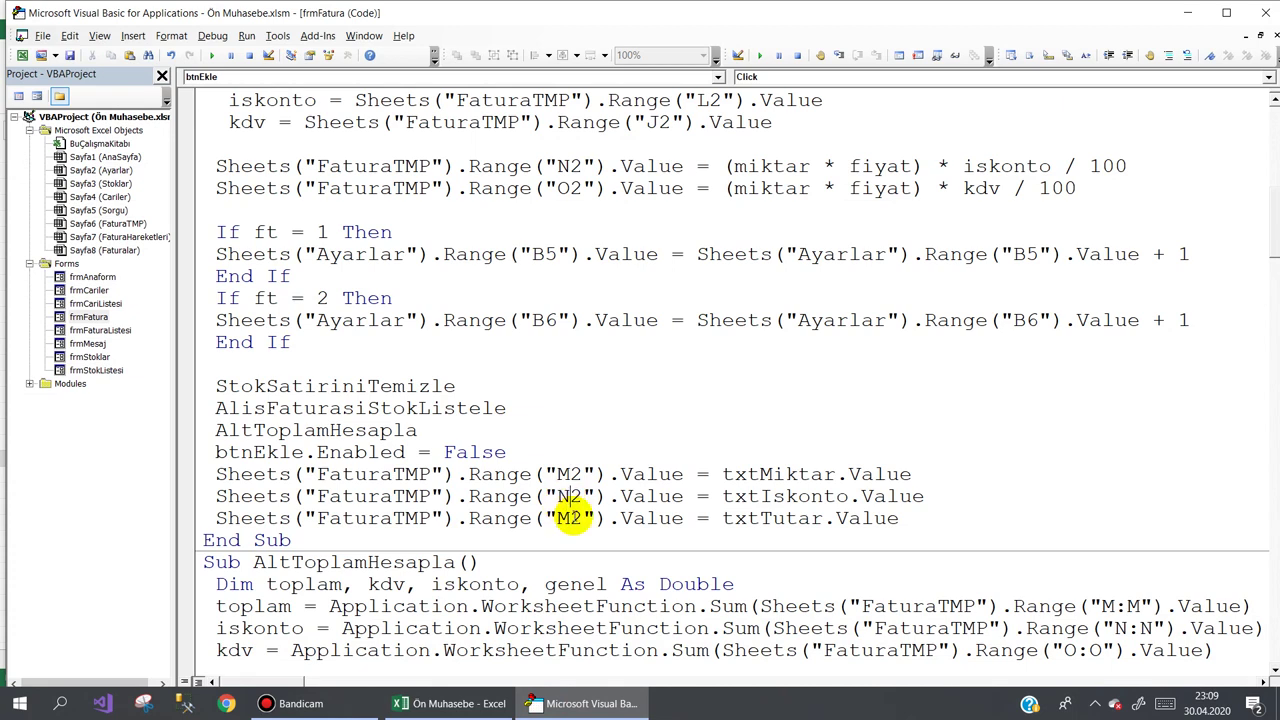
pyautogui.moveTo(570, 518); pyautogui.dragTo(556, 518)
# - Replace the M2 line's value assignment with .Style = "currentcy" in btnEkle_Click
pyautogui.write('O')
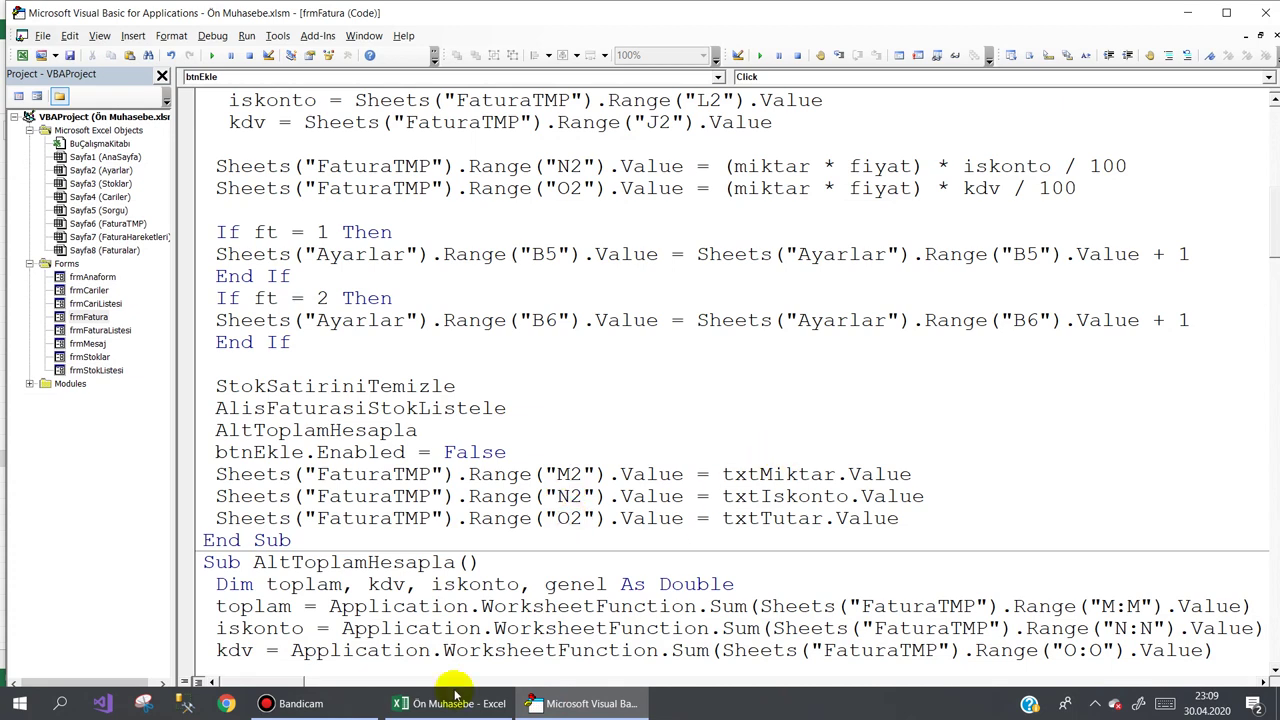
pyautogui.click(300, 704)
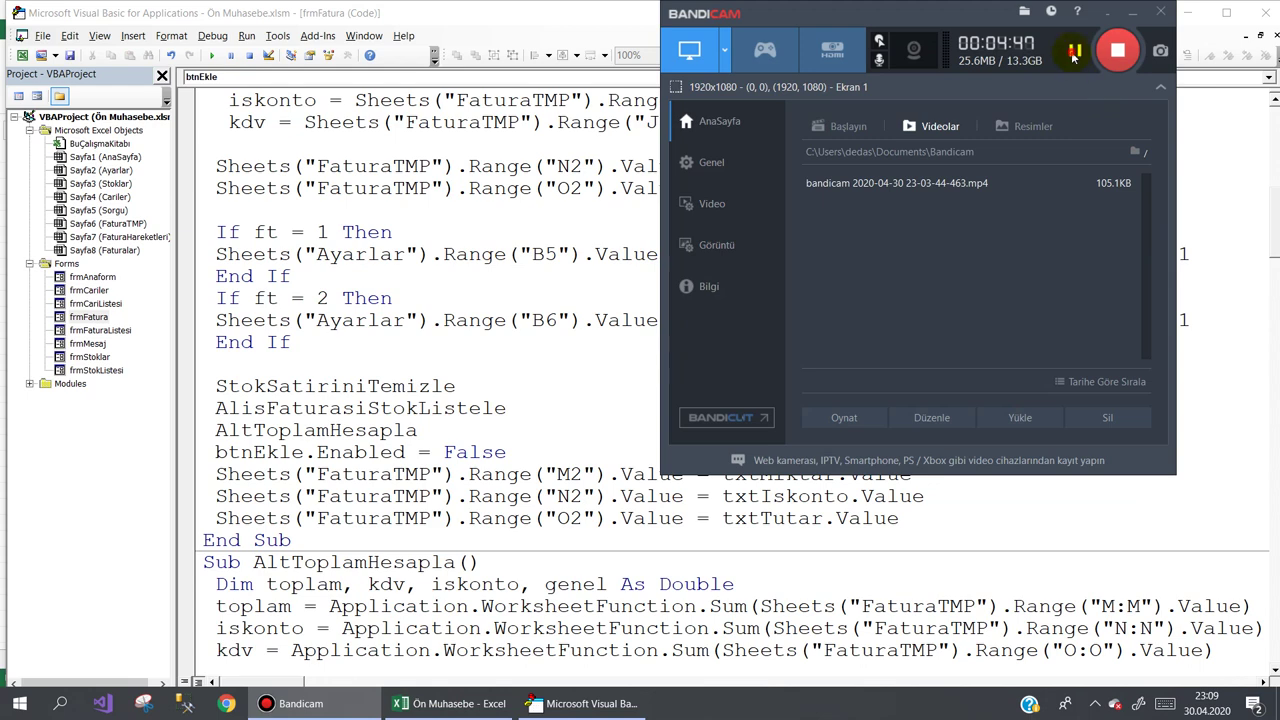
pyautogui.click(1133, 12)
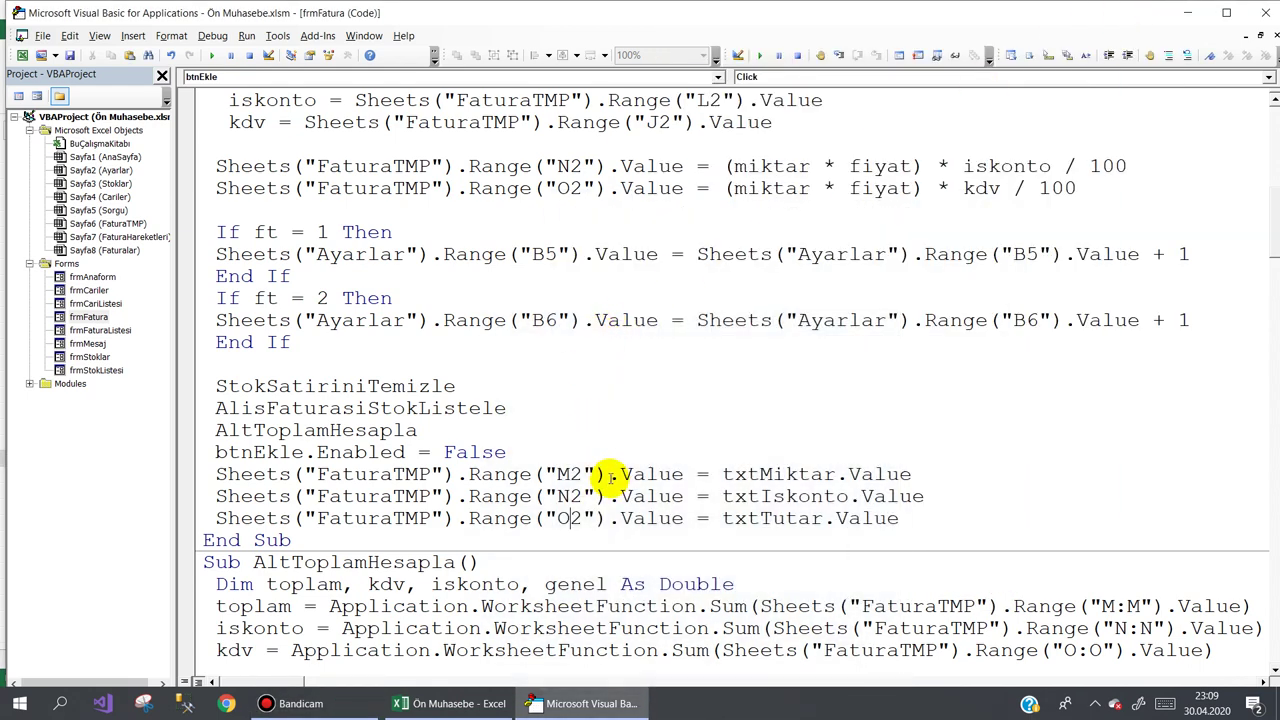
pyautogui.moveTo(610, 474); pyautogui.dragTo(912, 474)
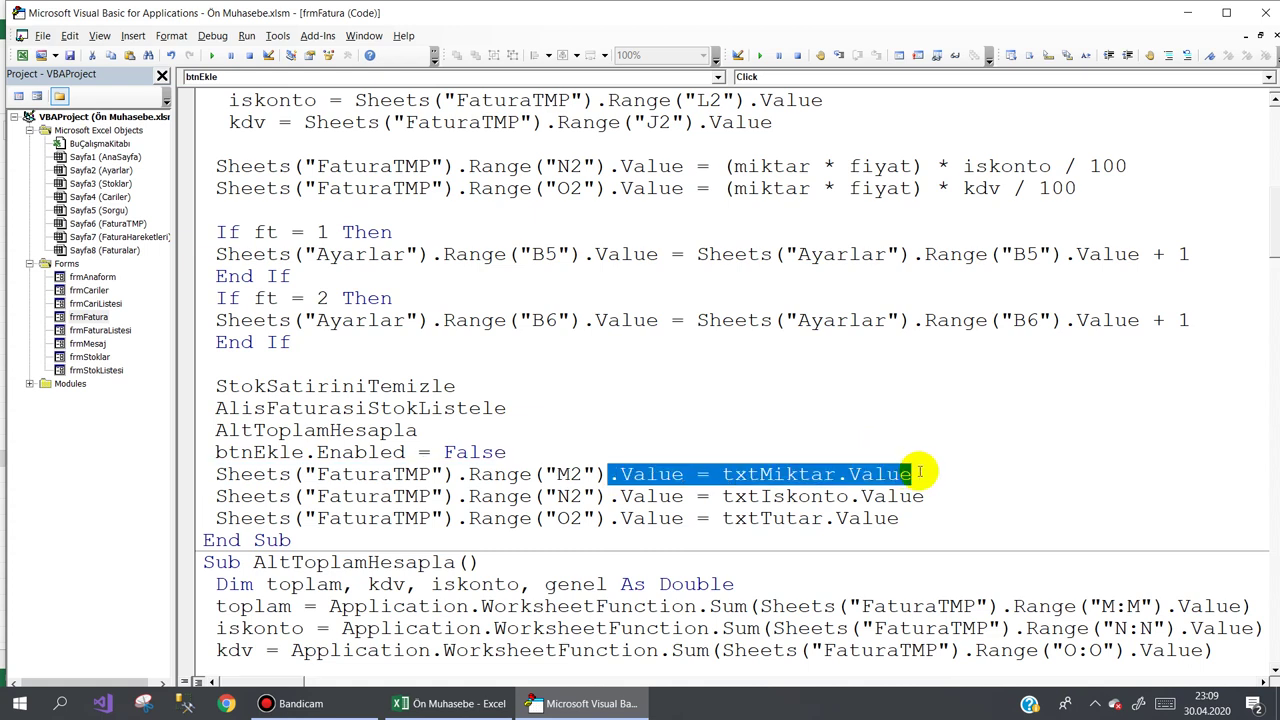
pyautogui.write('.')
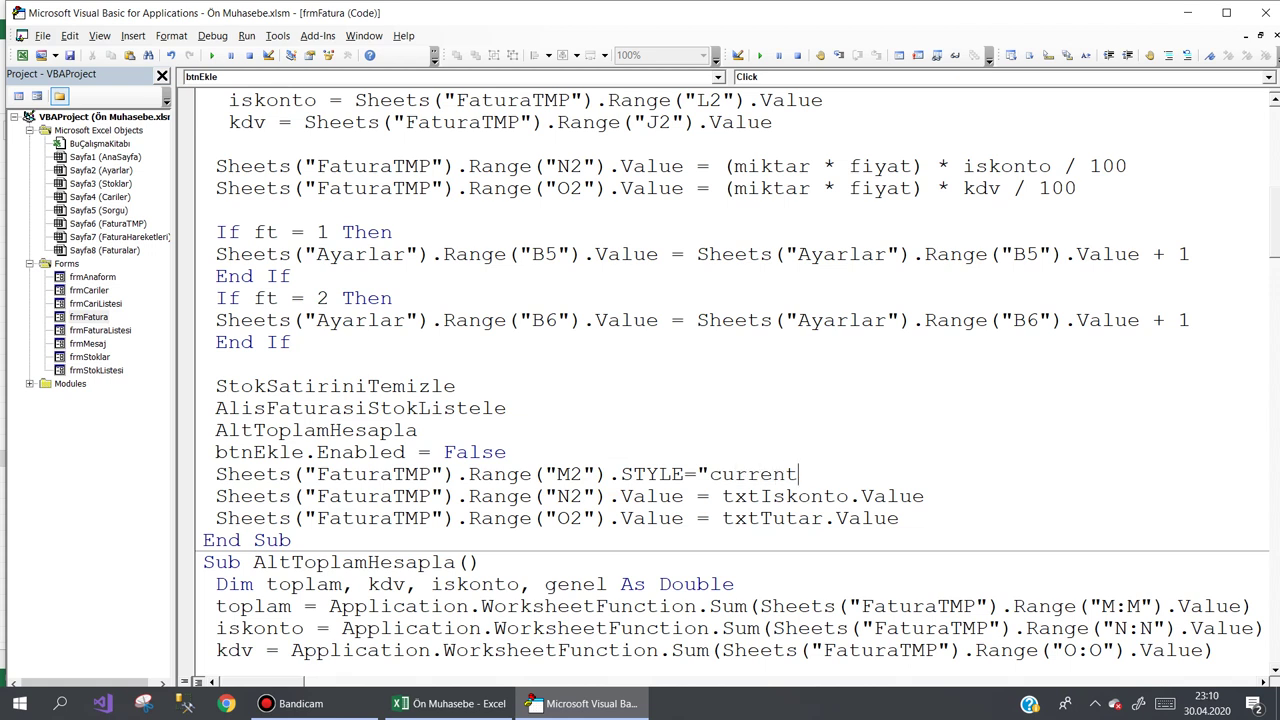
pyautogui.click(823, 496)
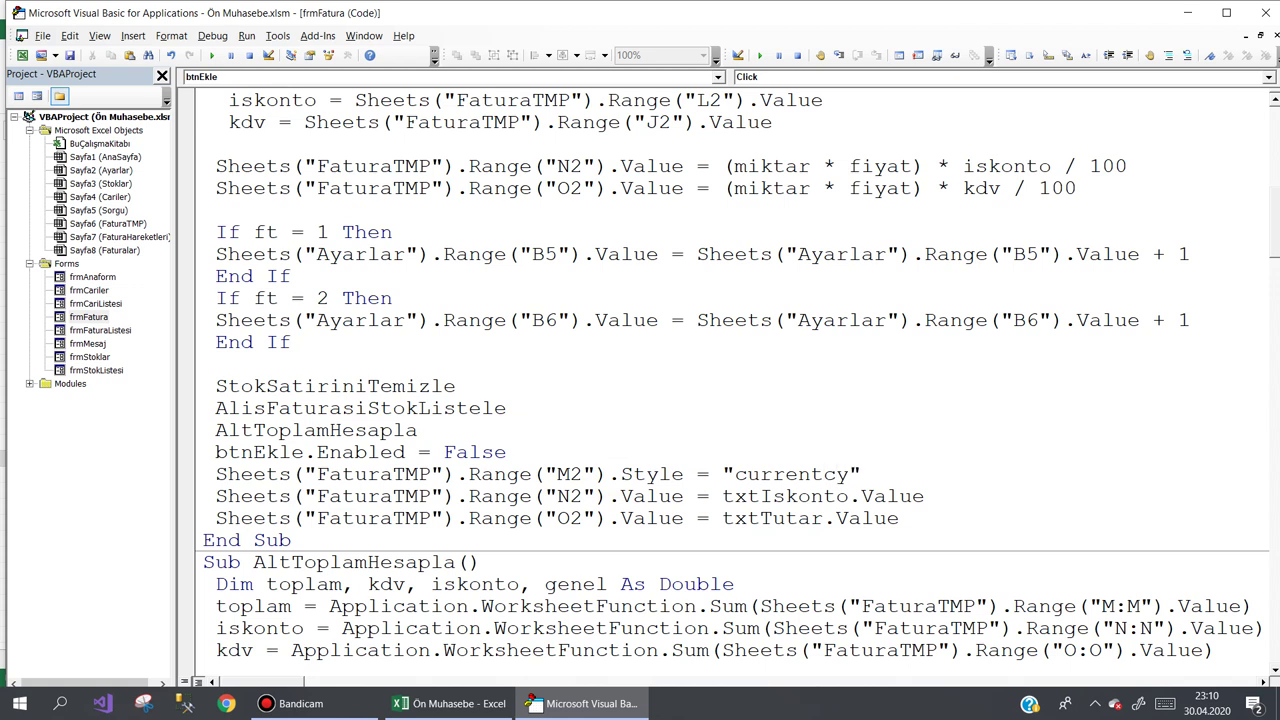
# - Copy that .Style = "currentcy" assignment over the N2 and O2 lines too
pyautogui.moveTo(860, 474); pyautogui.dragTo(582, 474)
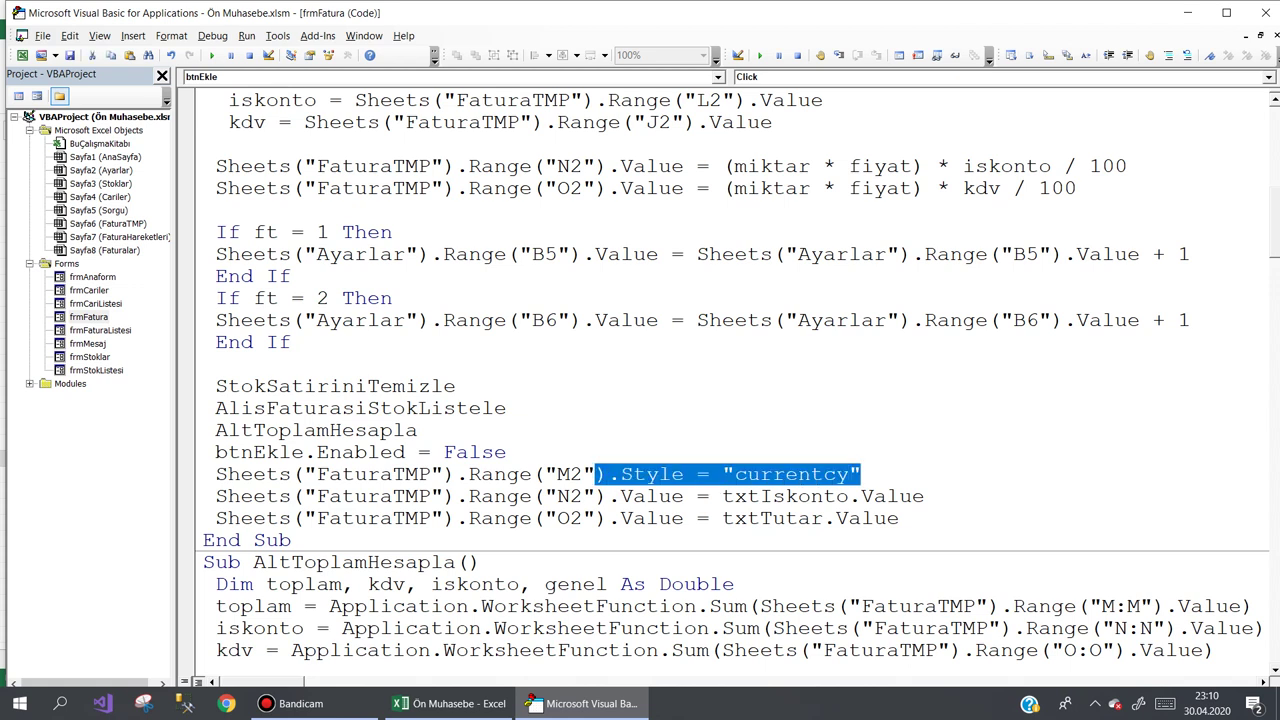
pyautogui.click(609, 496)
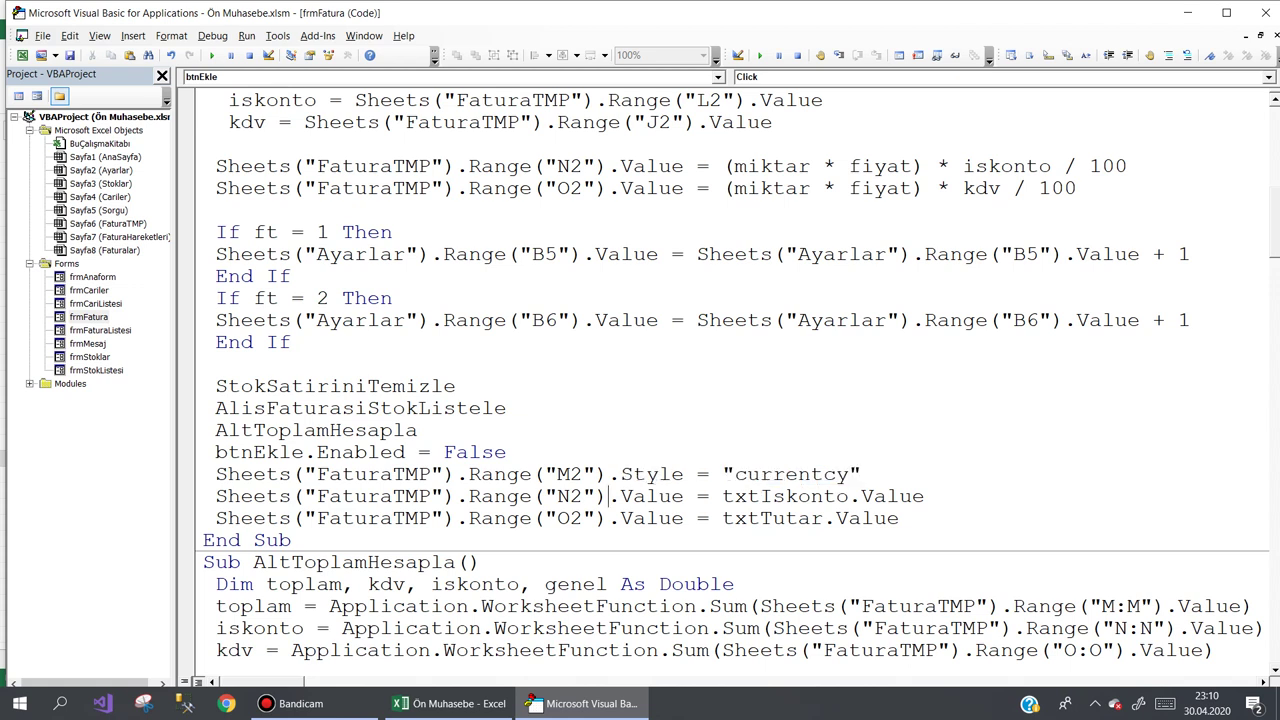
pyautogui.hotkey('shift', 'End')
pyautogui.write('.Style = "currentcy"')
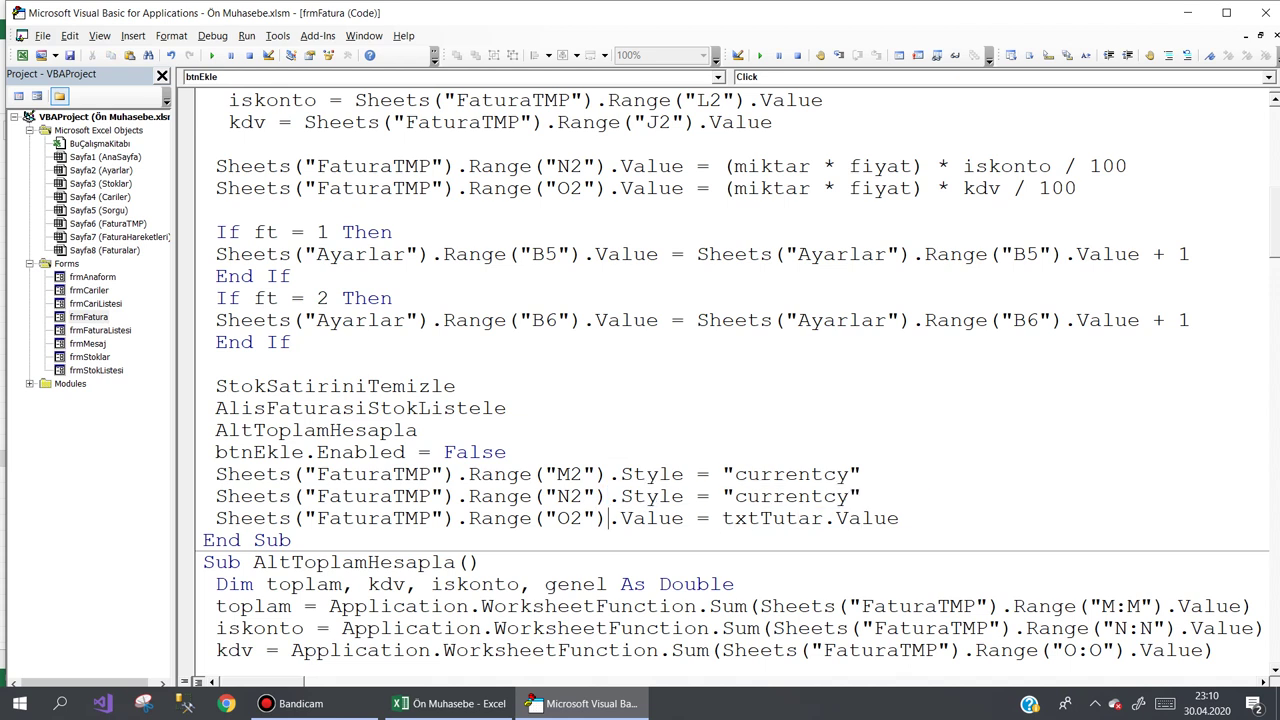
pyautogui.hotkey('shift', 'End')
pyautogui.write('.Style = "currentcy"')
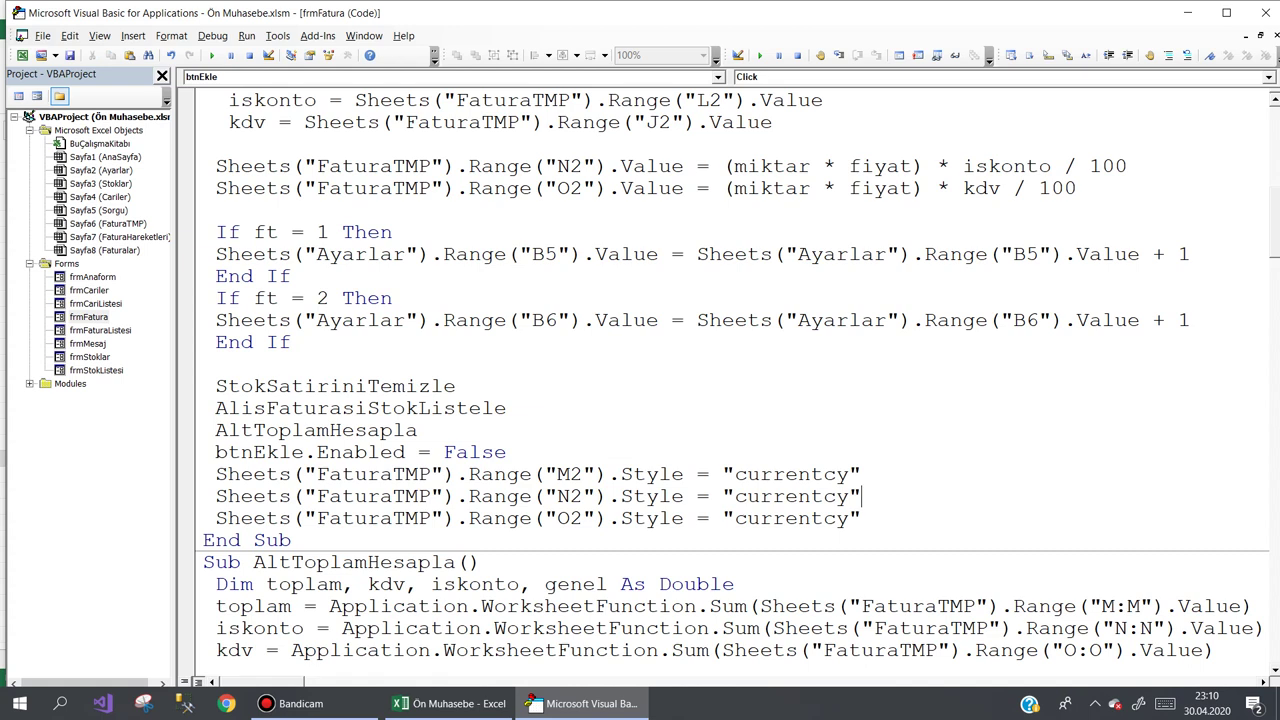
pyautogui.click(868, 514)
pyautogui.moveTo(868, 514); pyautogui.dragTo(212, 476)
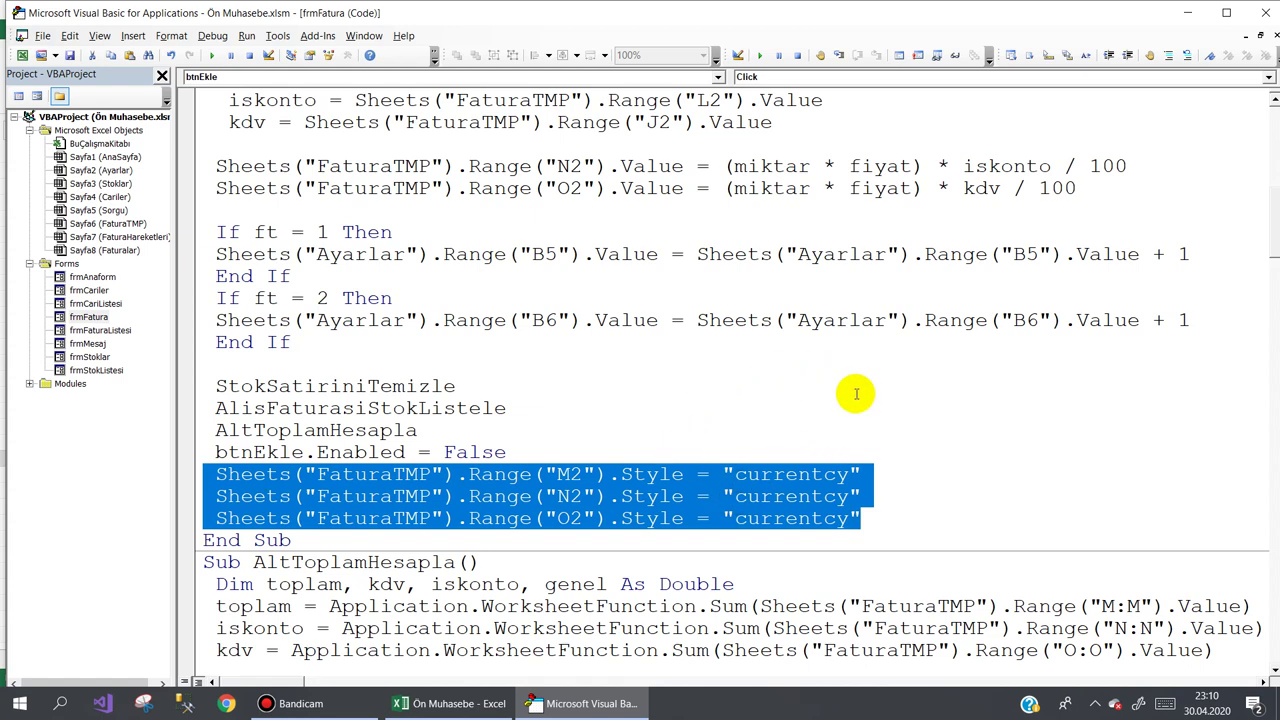
pyautogui.moveTo(881, 516); pyautogui.dragTo(200, 510)
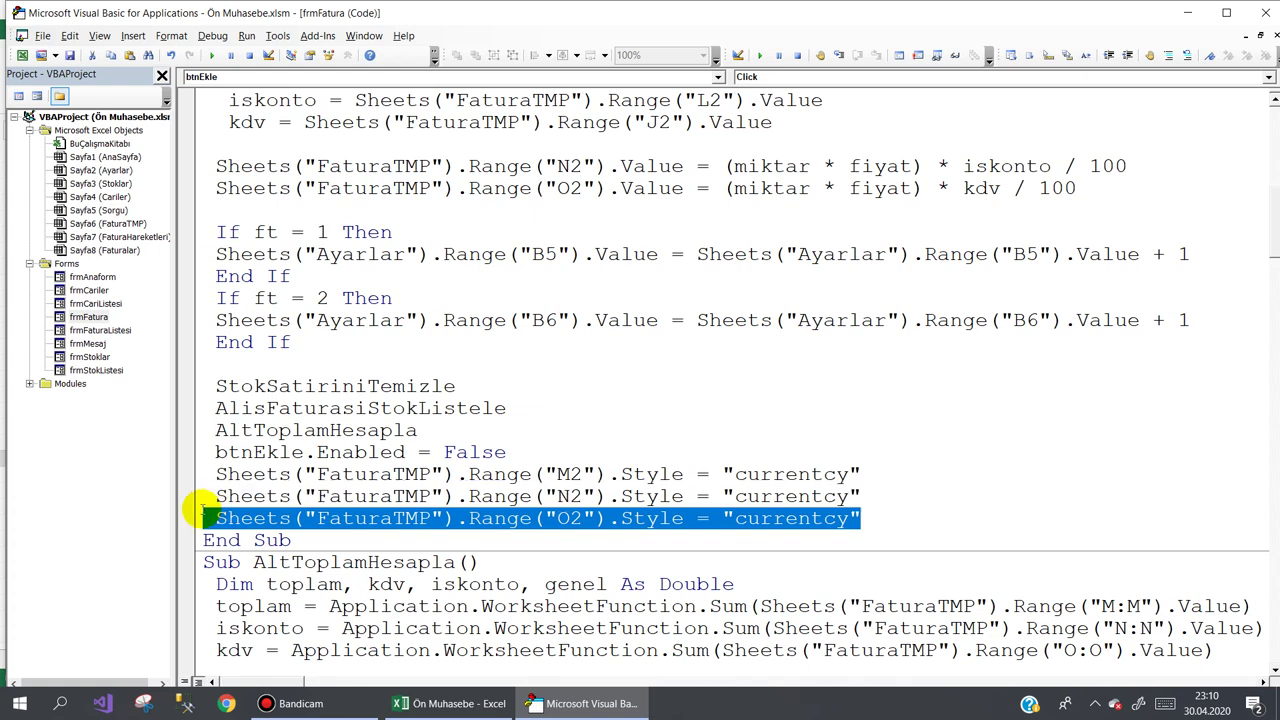
pyautogui.click(445, 703)
# - On the Faturalar sheet, clear the E2:E3 invoice totals, then undo the deletion
pyautogui.click(387, 659)
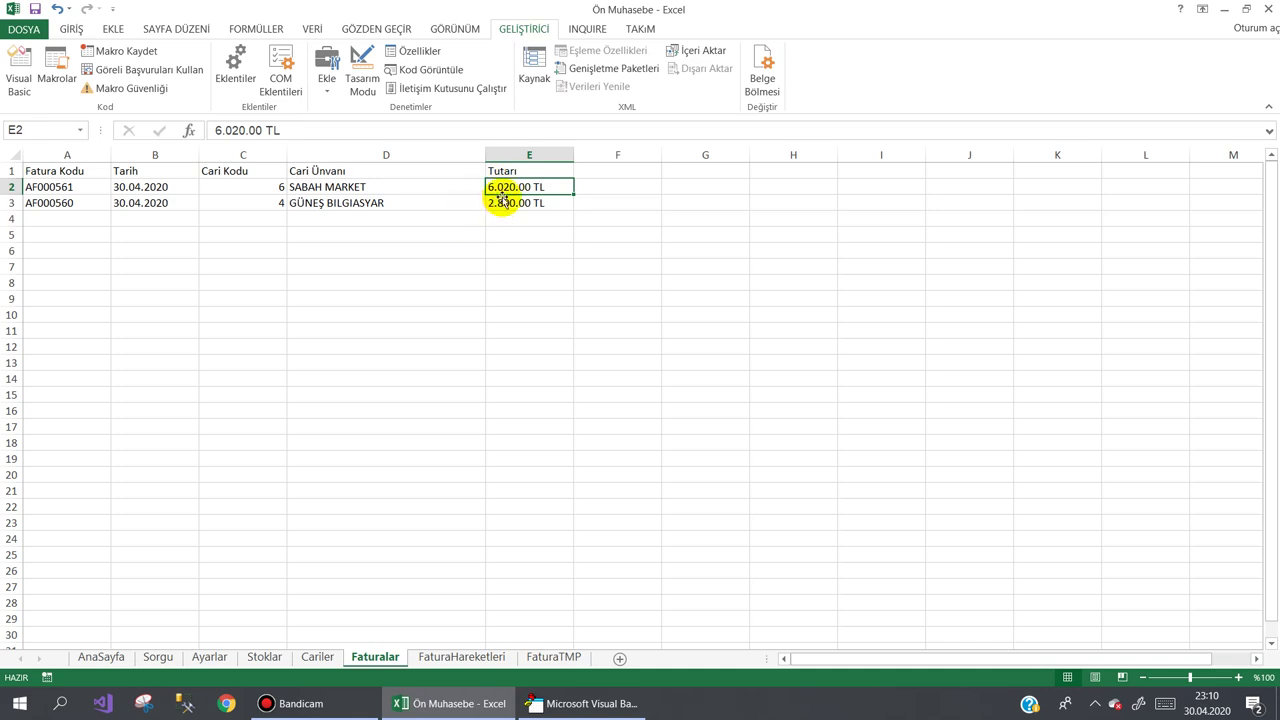
pyautogui.moveTo(510, 188); pyautogui.dragTo(514, 205)
pyautogui.press('Delete')
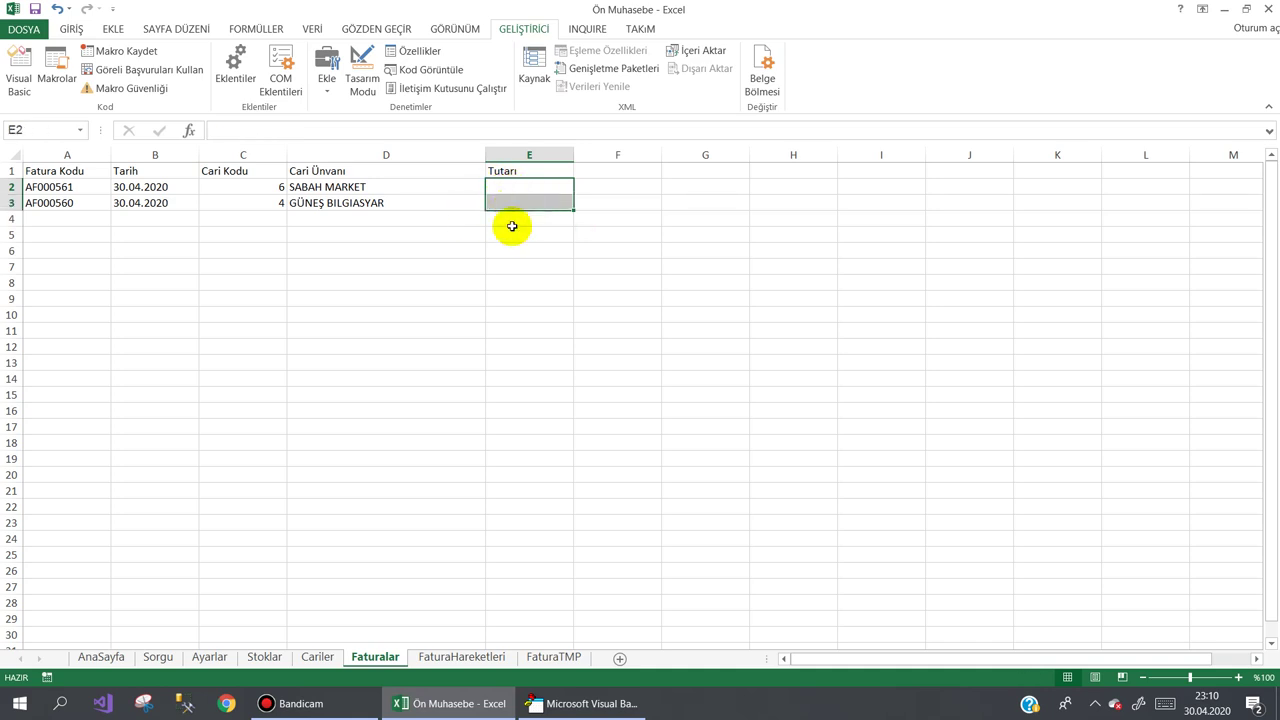
pyautogui.click(500, 298)
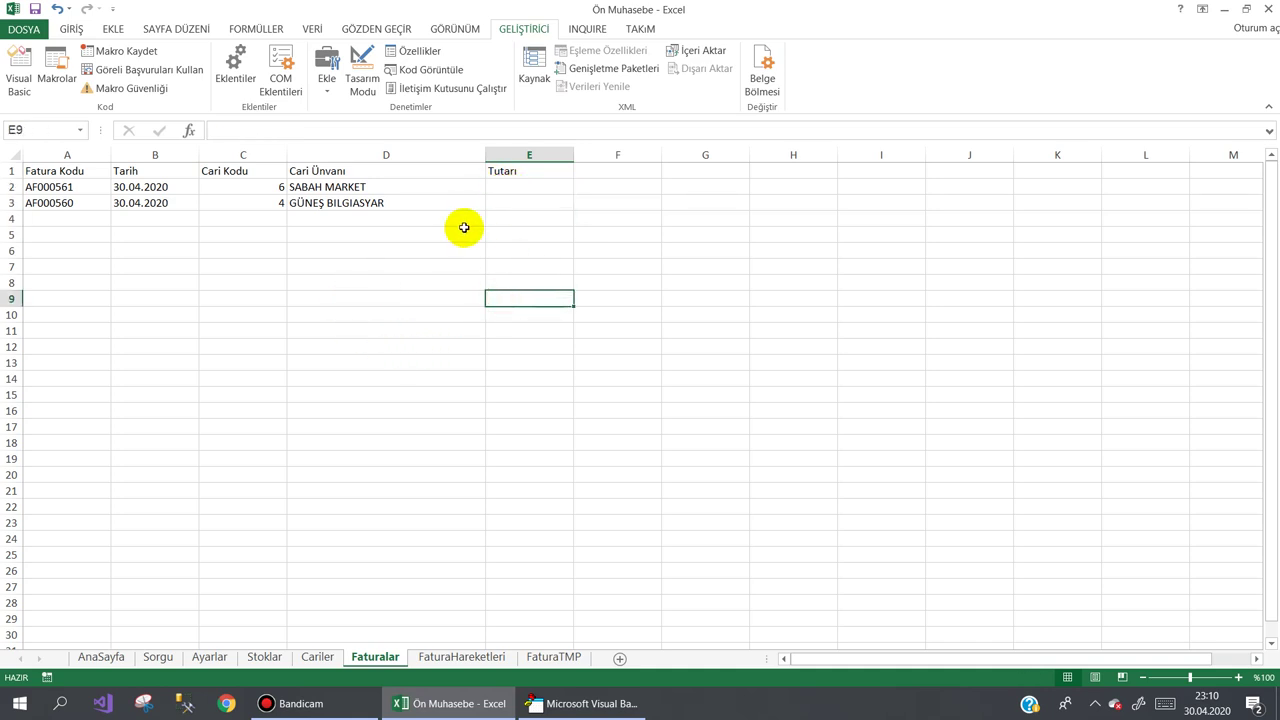
pyautogui.hotkey('ctrl', 'z')
# - Back in the VBA editor, open the frmFatura form in the designer
pyautogui.click(560, 703)
pyautogui.scroll(-1, 541, 336)
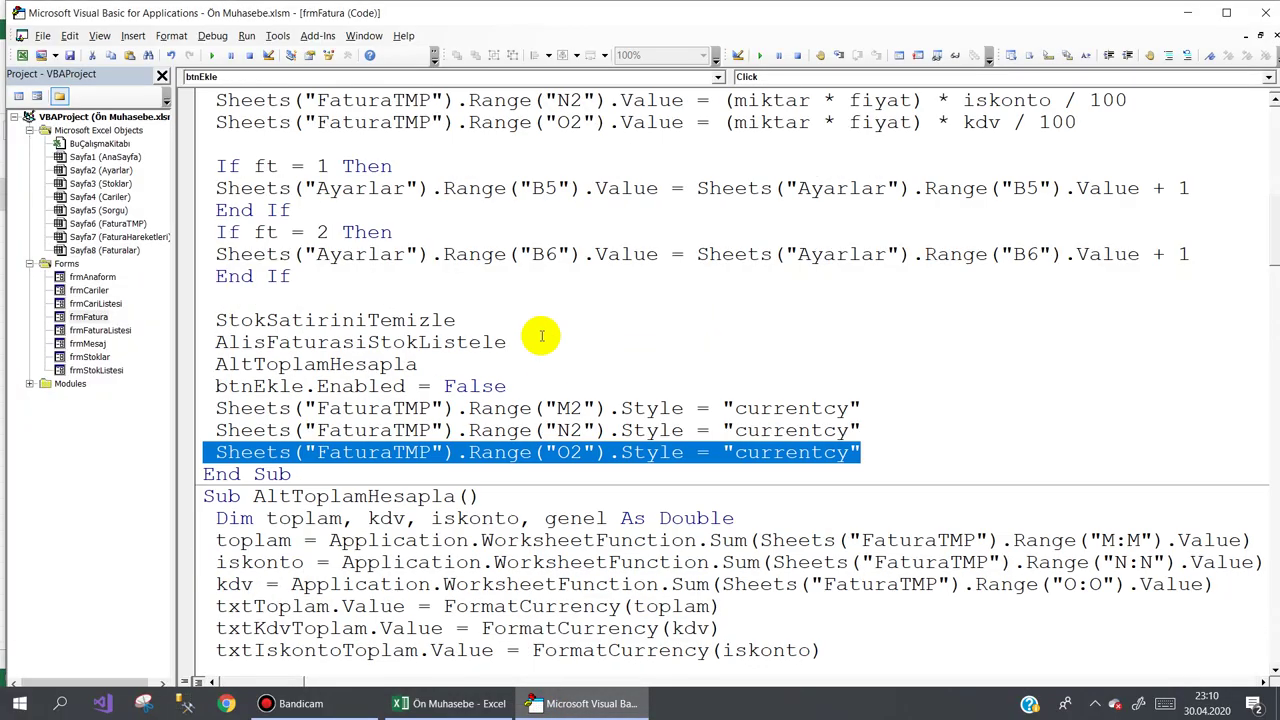
pyautogui.scroll(-3, 541, 336)
pyautogui.click(92, 318)
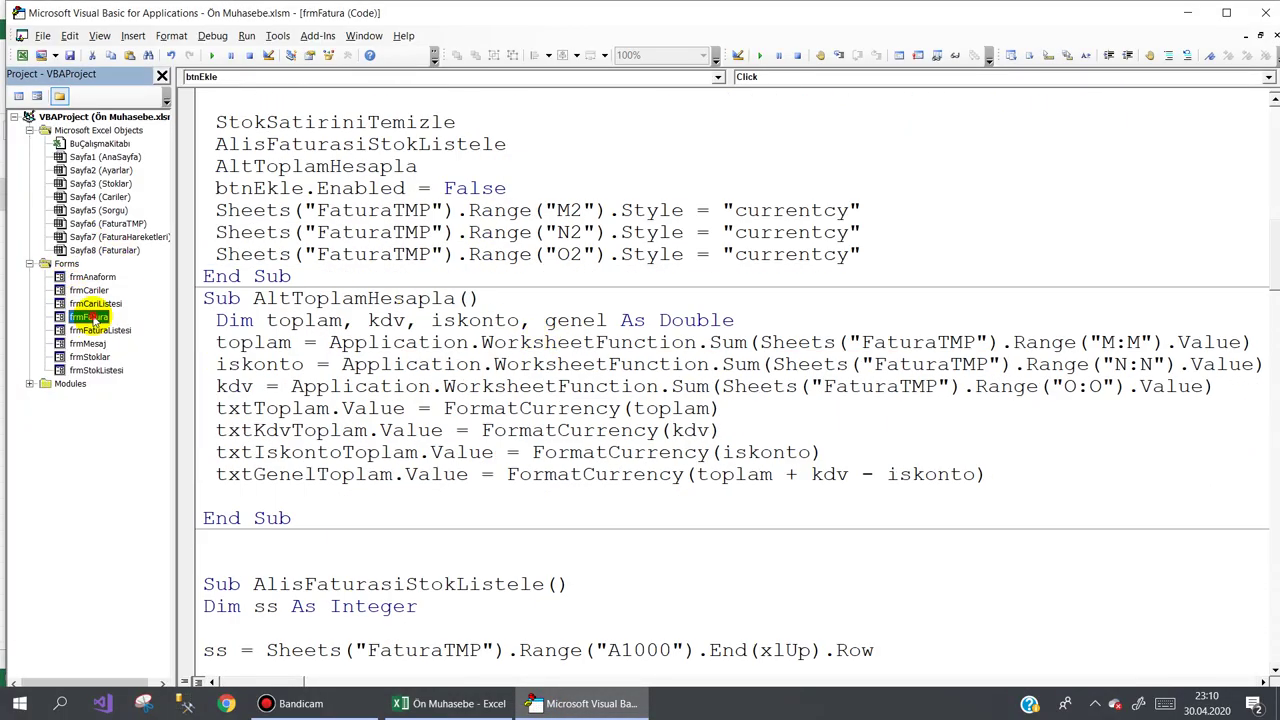
pyautogui.doubleClick(92, 318)
# - Open the Kaydet button's code and draft a FaturaTMP O2 "currentcy" style line
pyautogui.click(896, 150)
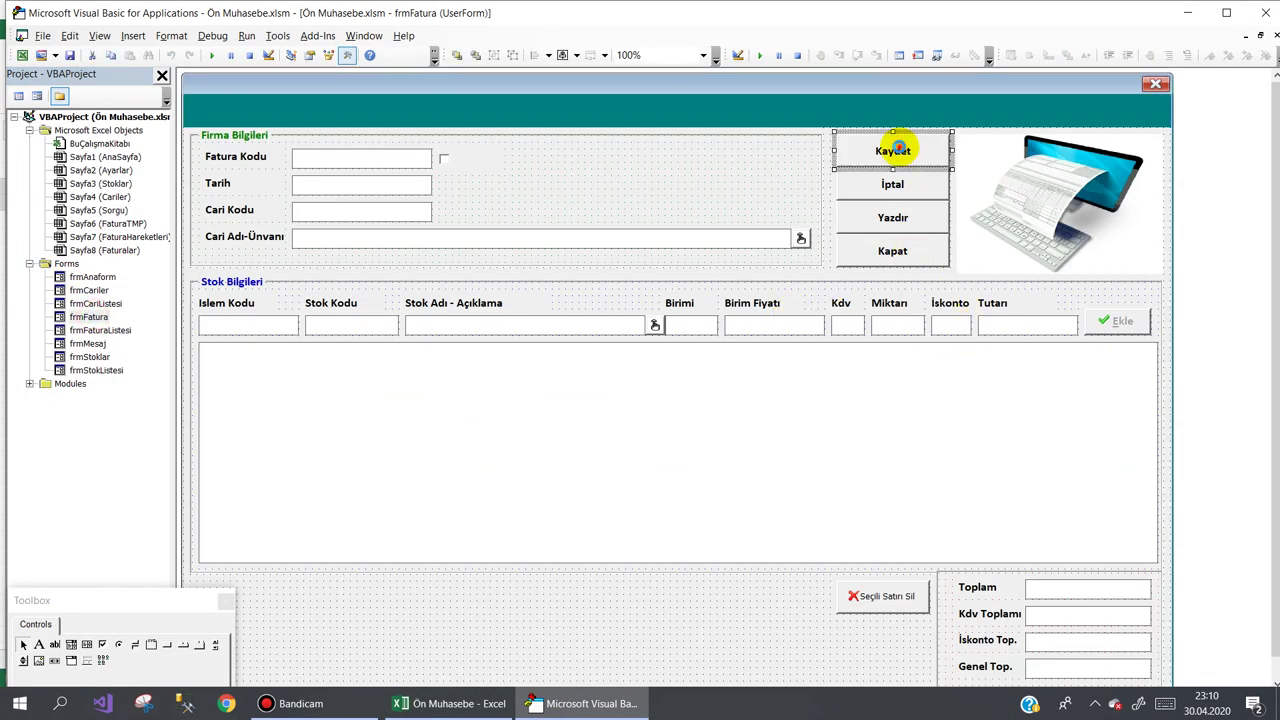
pyautogui.doubleClick(896, 150)
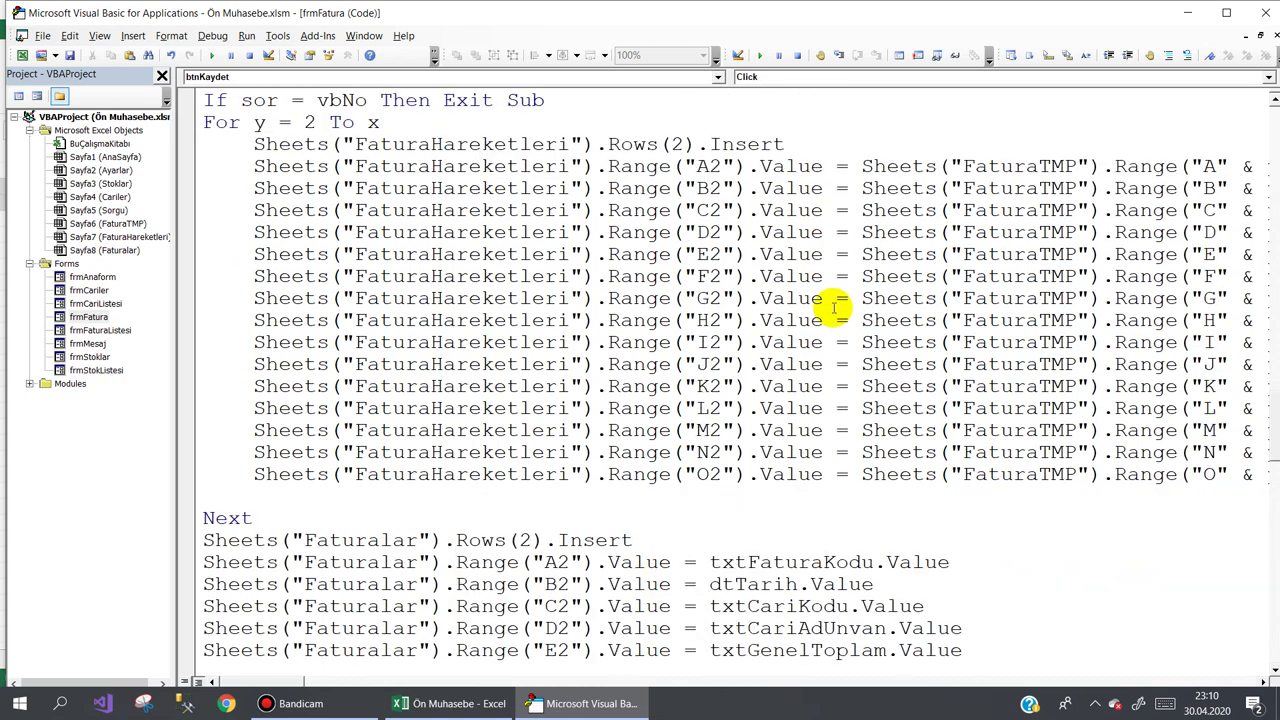
pyautogui.scroll(-2, 835, 308)
pyautogui.scroll(-2, 835, 308)
pyautogui.scroll(-1, 835, 308)
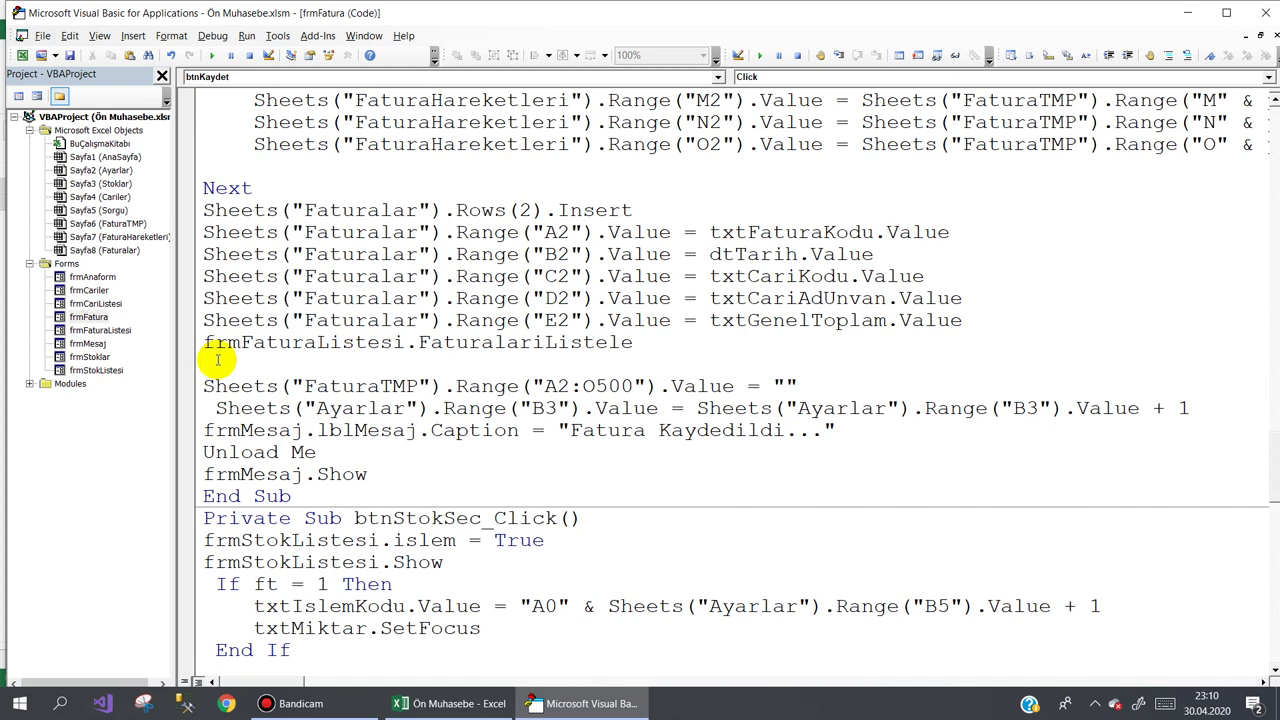
pyautogui.write('Sheets("FaturaTMP").Range("O2").Style = "currentcy"')
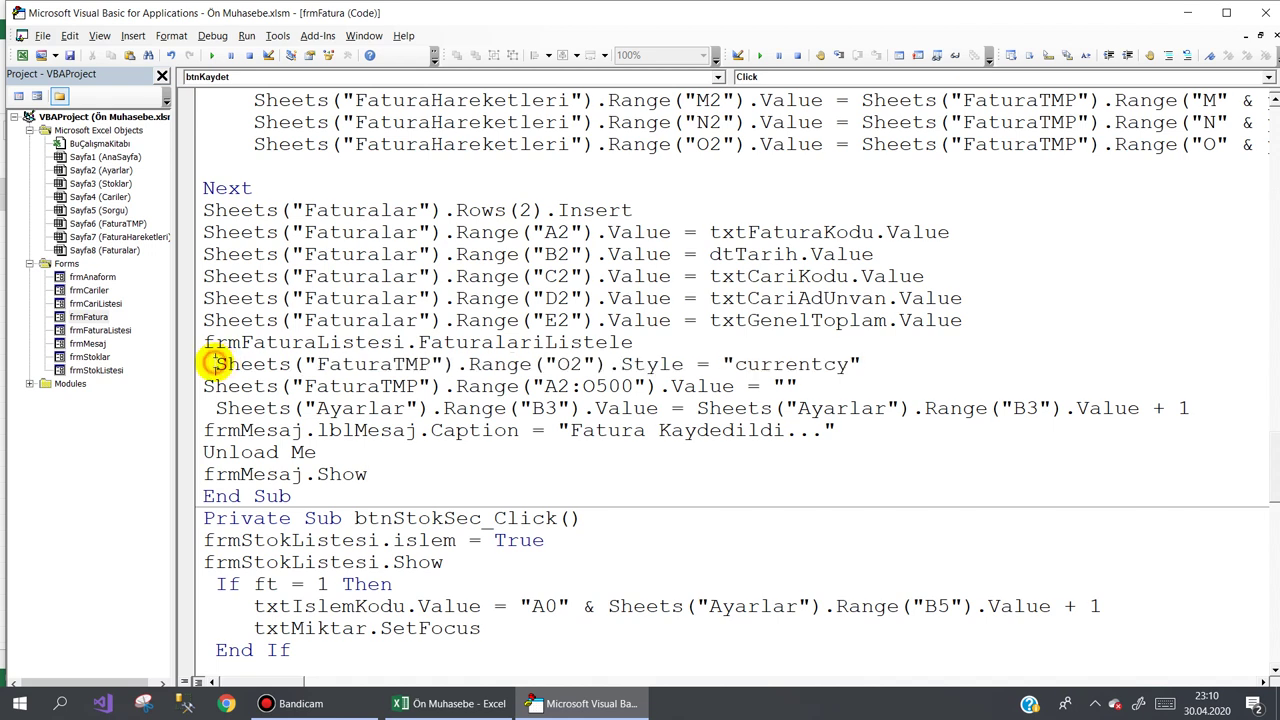
pyautogui.moveTo(215, 364); pyautogui.dragTo(202, 364)
pyautogui.hotkey('ctrl', 'z')
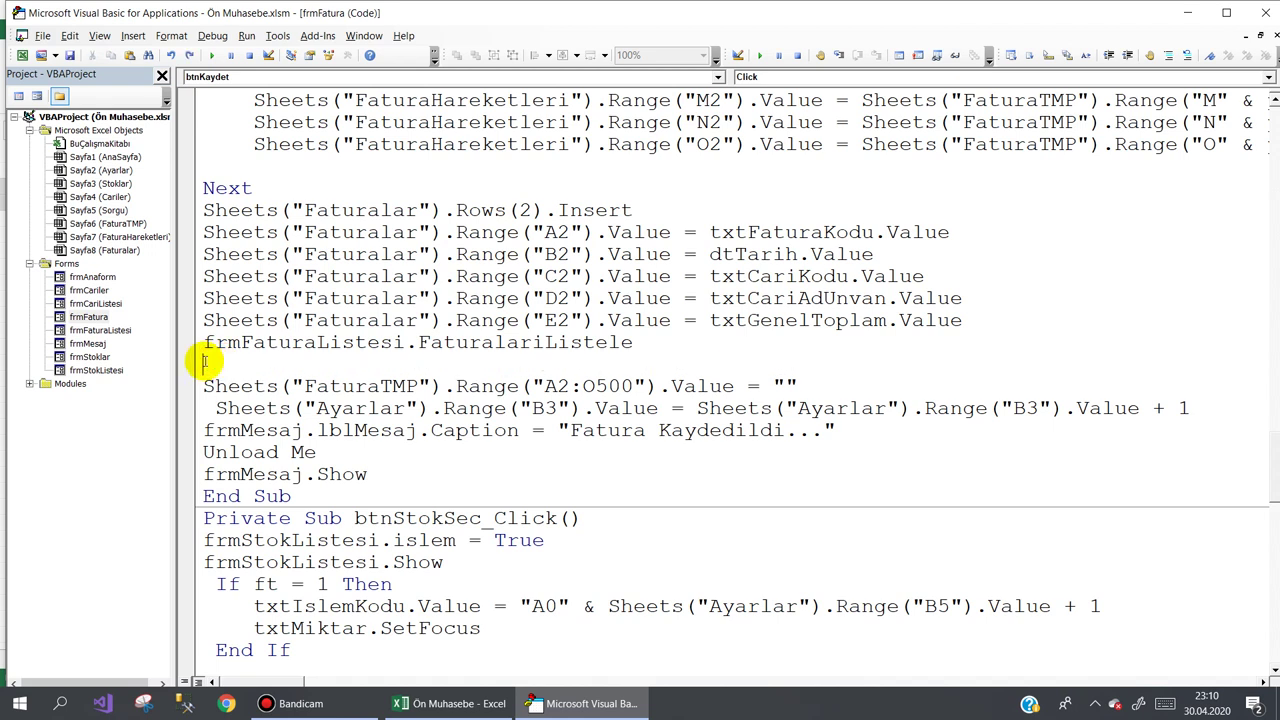
# - Put Sheets("FaturaTMP").Range("E2").Style = "currentcy" aligned below the Faturalar E2 total line
pyautogui.click(1003, 318)
pyautogui.press('Return')
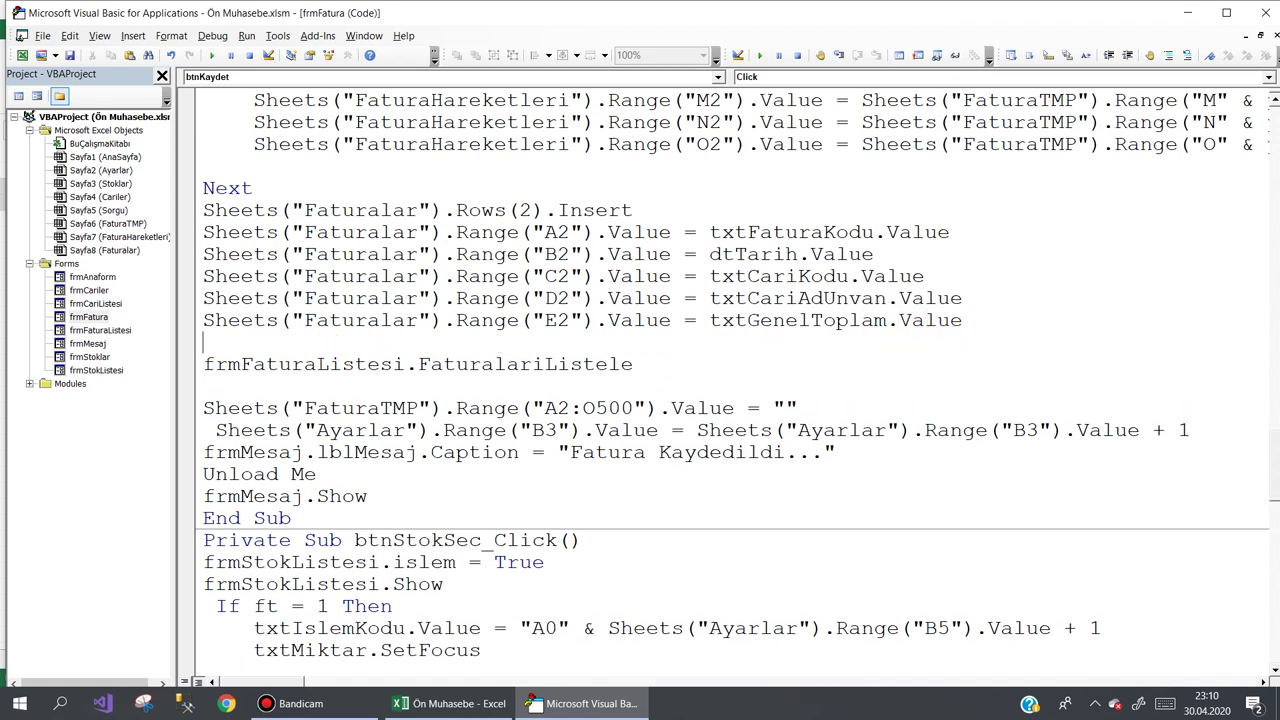
pyautogui.press('Return')
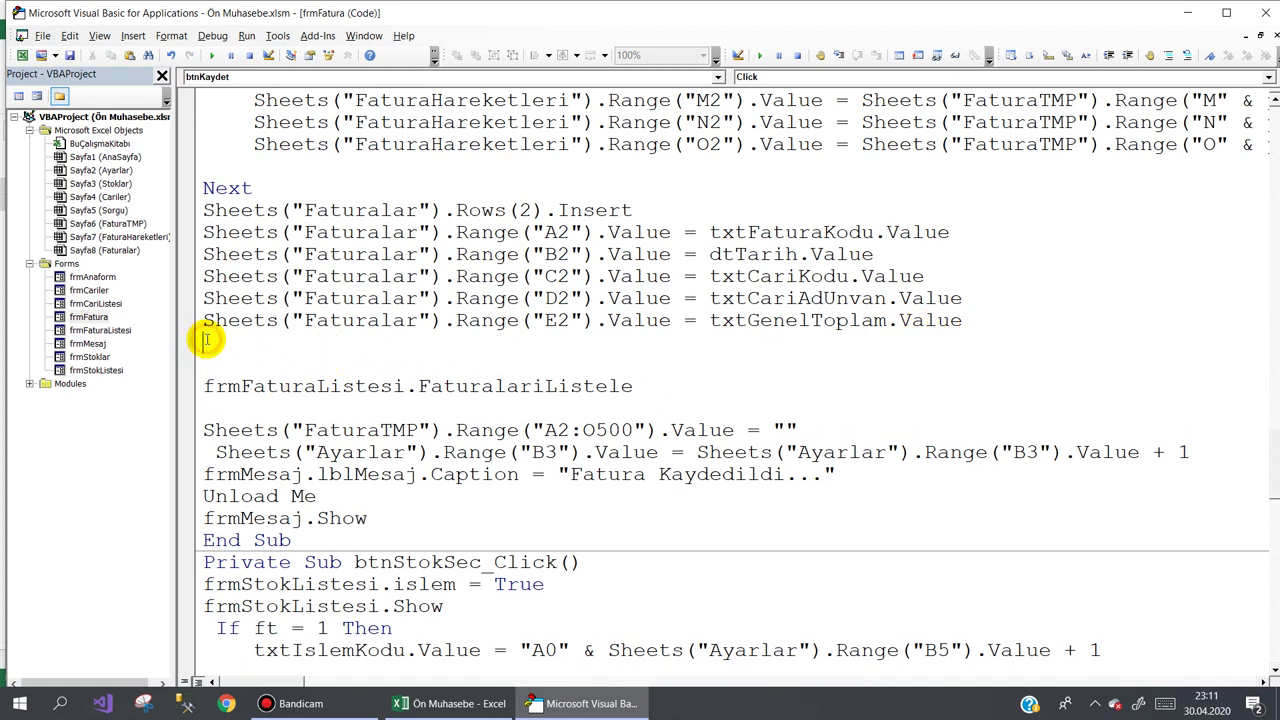
pyautogui.write('Sheets("FaturaTMP").Range("O2").Style = "currentcy"')
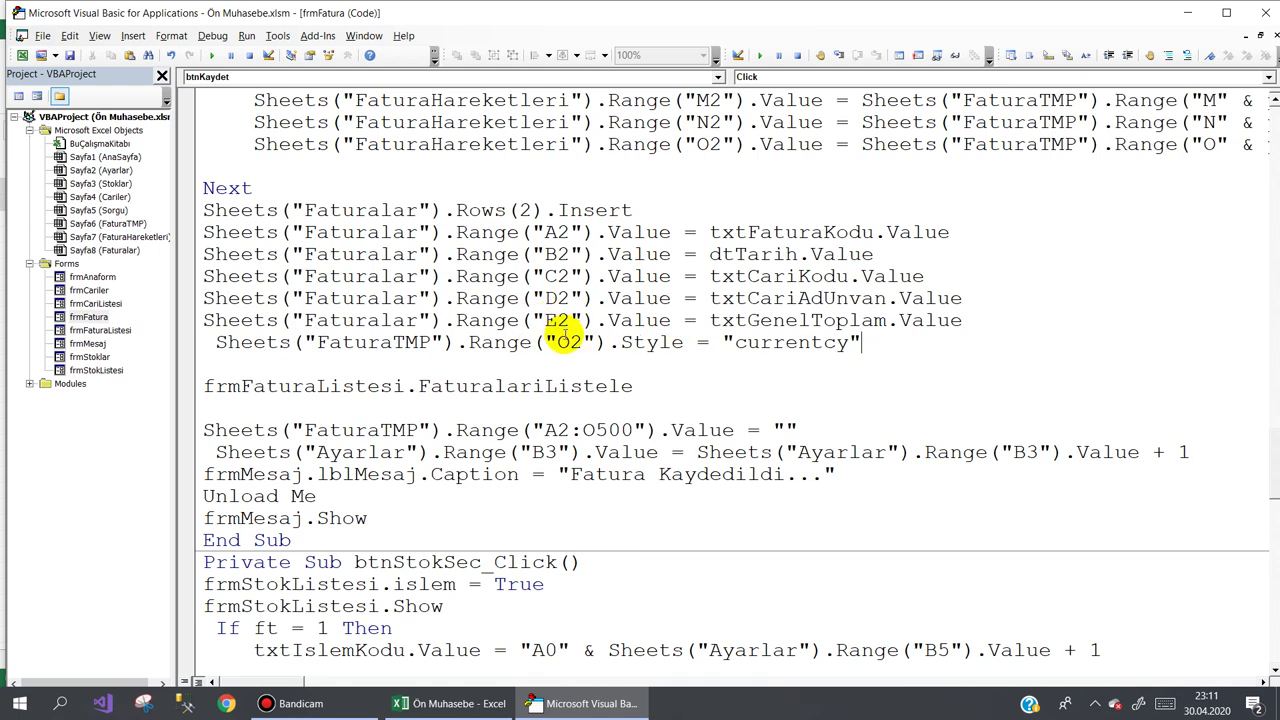
pyautogui.moveTo(568, 342); pyautogui.dragTo(557, 343)
pyautogui.write('E')
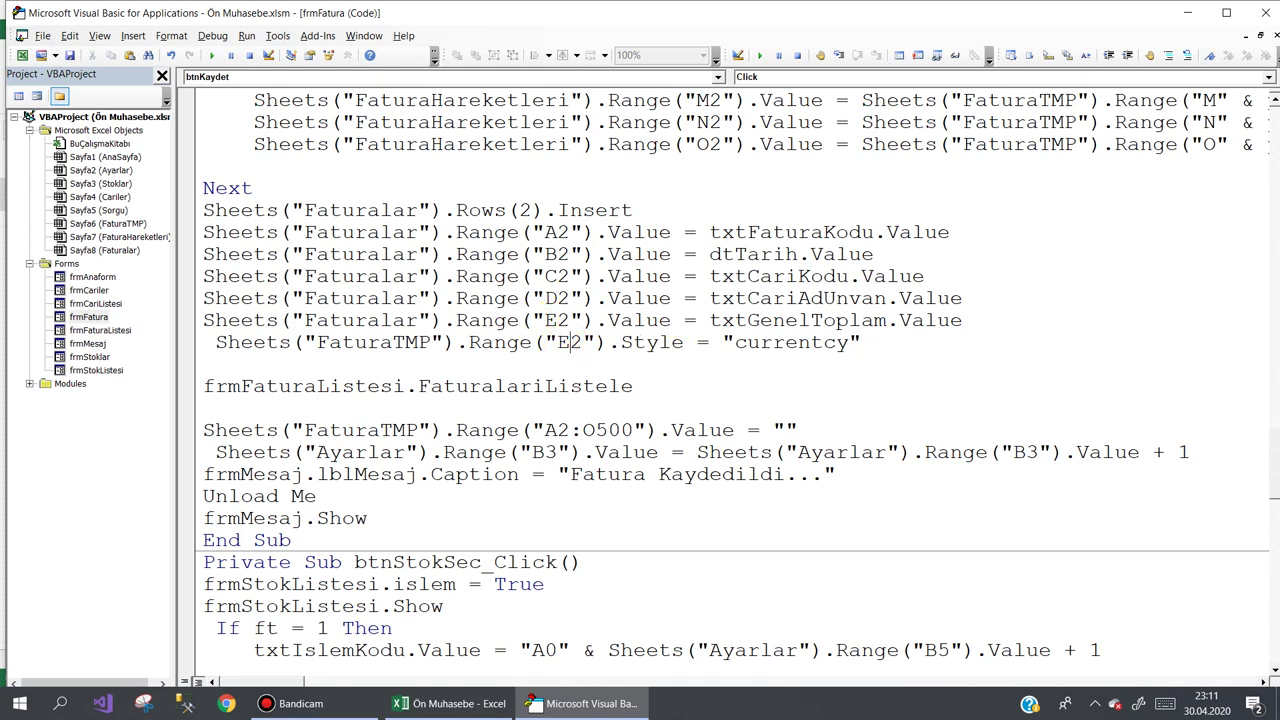
pyautogui.moveTo(859, 342); pyautogui.dragTo(216, 343)
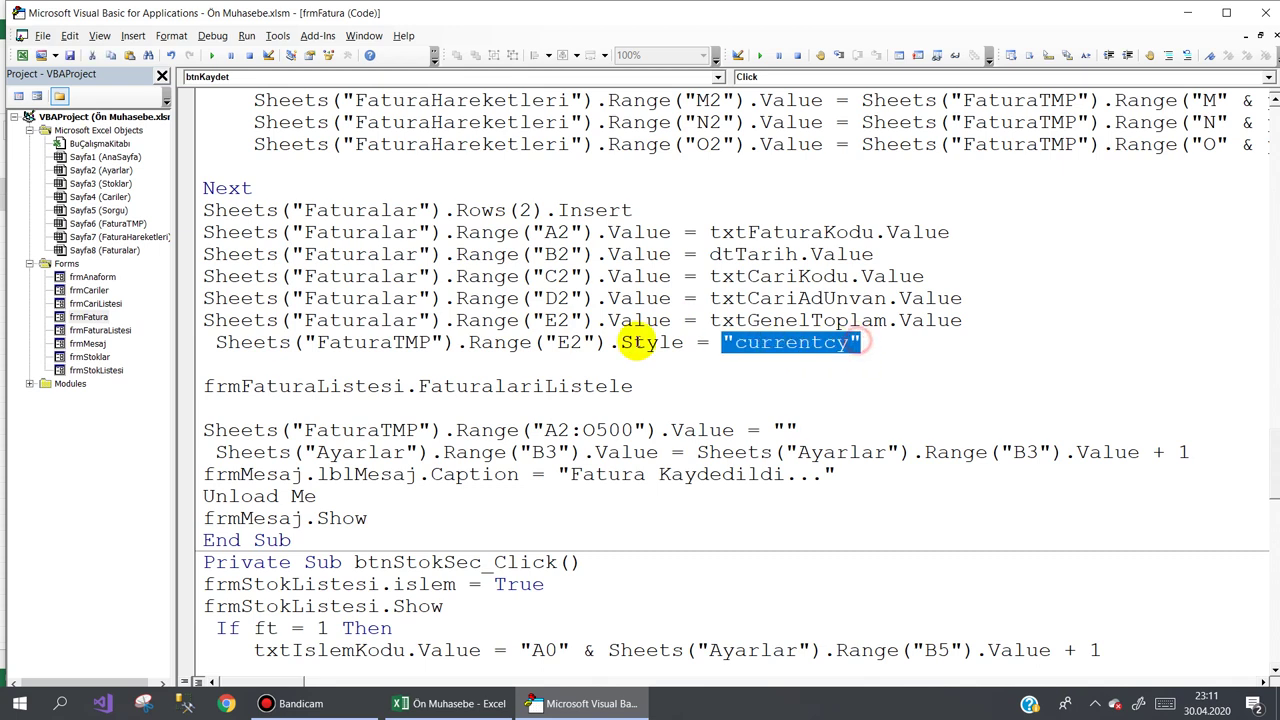
pyautogui.click(243, 365)
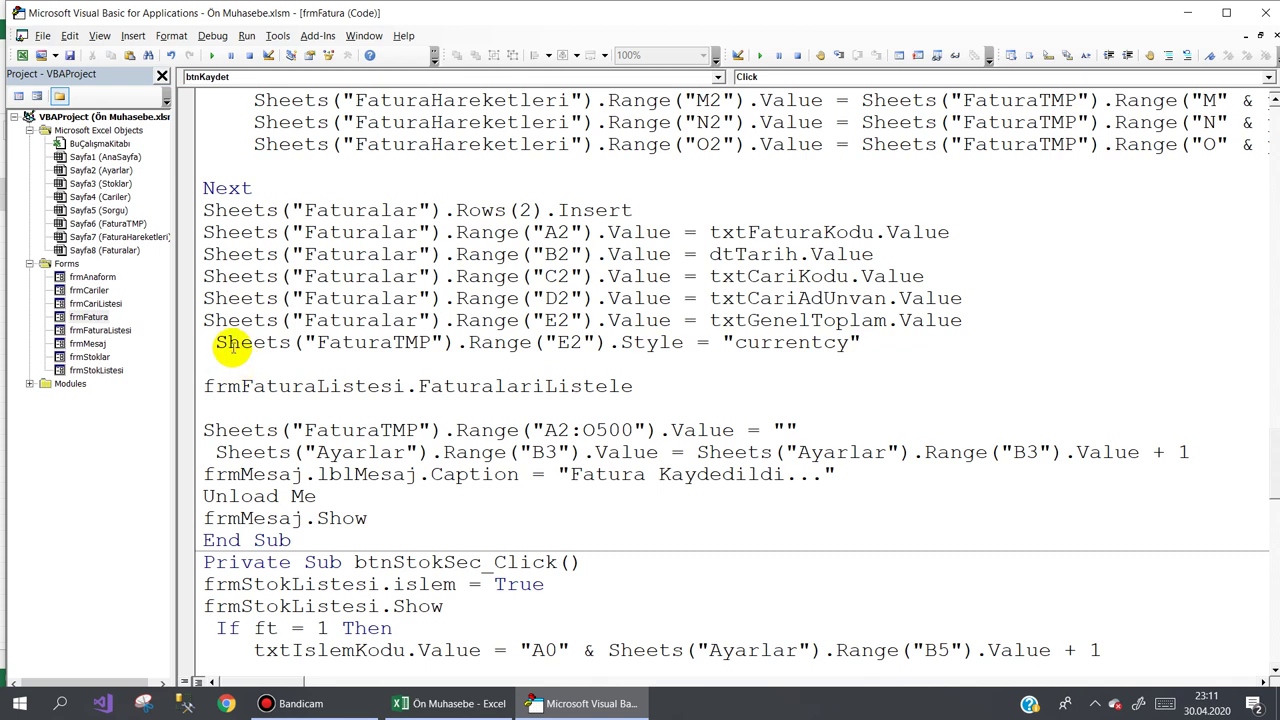
pyautogui.moveTo(216, 343); pyautogui.dragTo(193, 342)
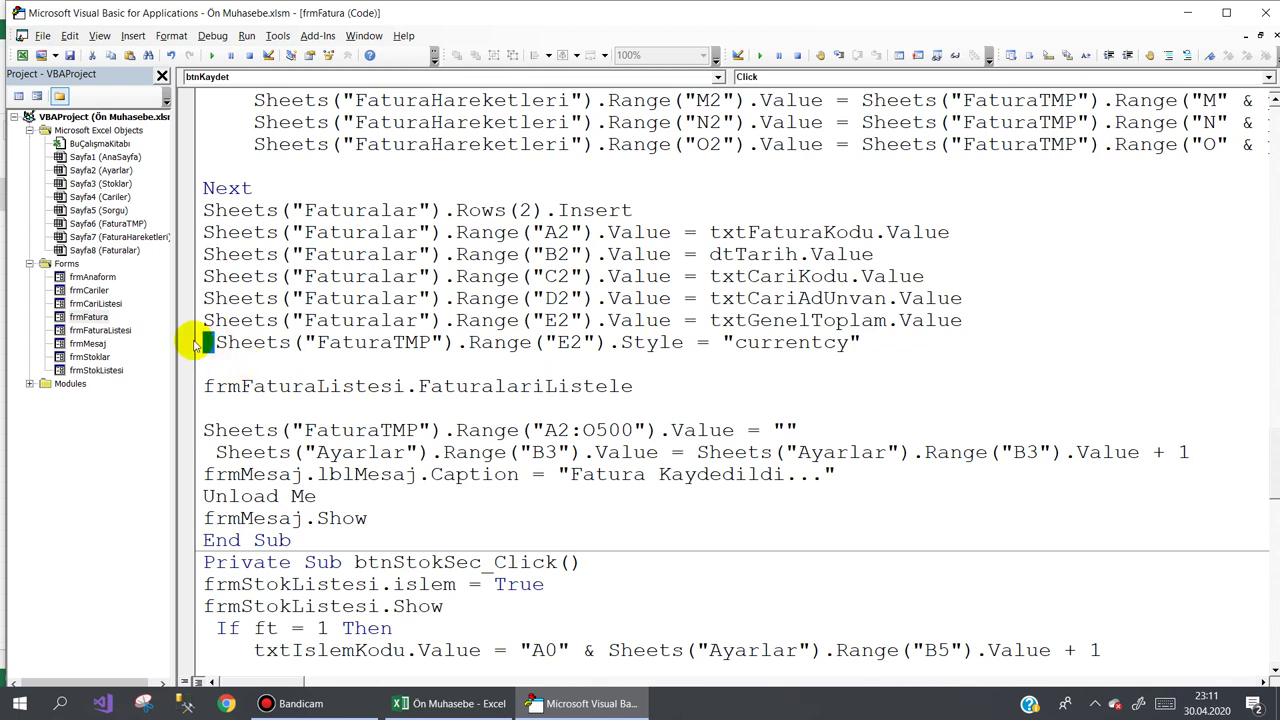
pyautogui.press('Delete')
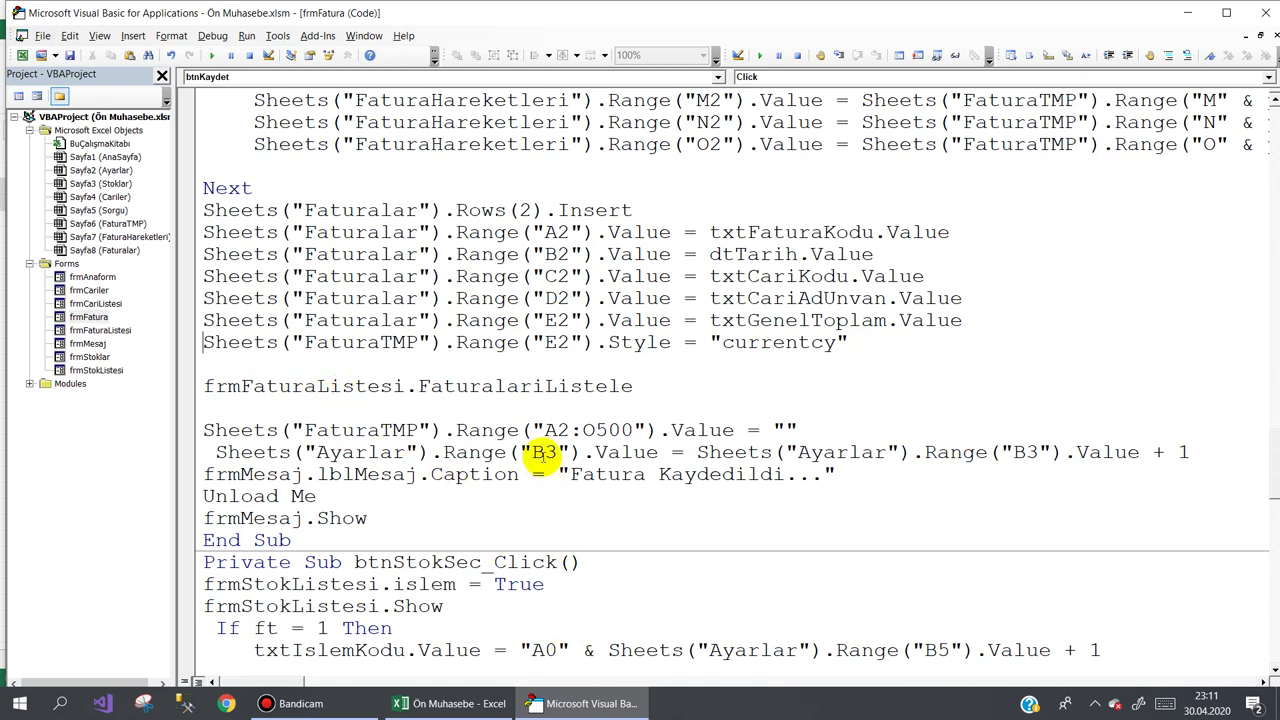
pyautogui.doubleClick(90, 317)
pyautogui.doubleClick(866, 156)
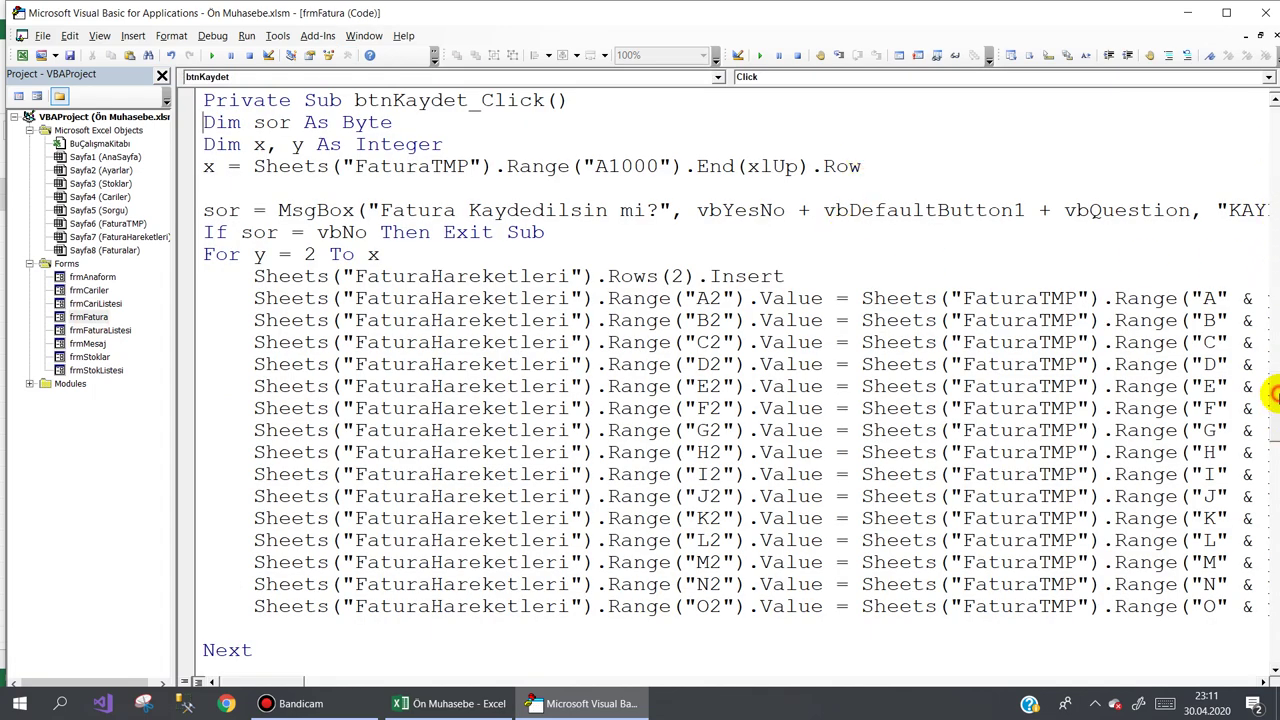
# - Add a CariyiAlacaklandir call to the invoice-saving routine
pyautogui.moveTo(1272, 395); pyautogui.dragTo(1272, 447)
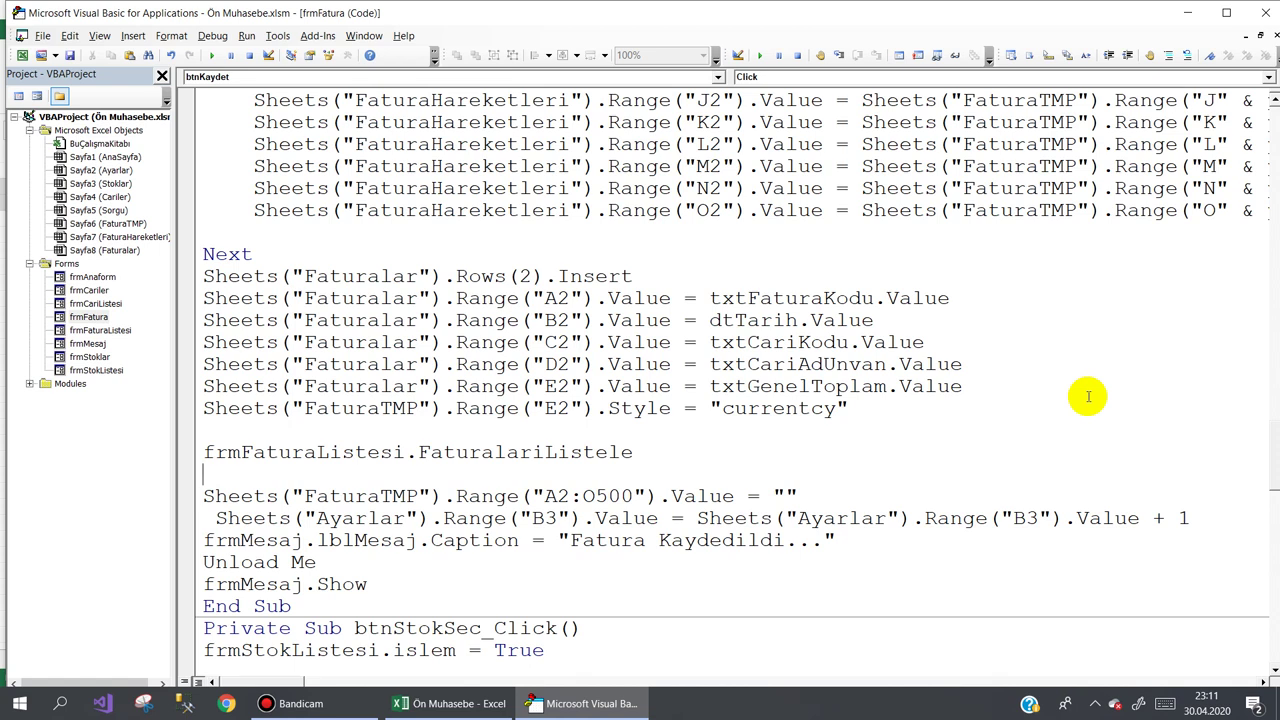
pyautogui.write('CariyiAlacaklandir')
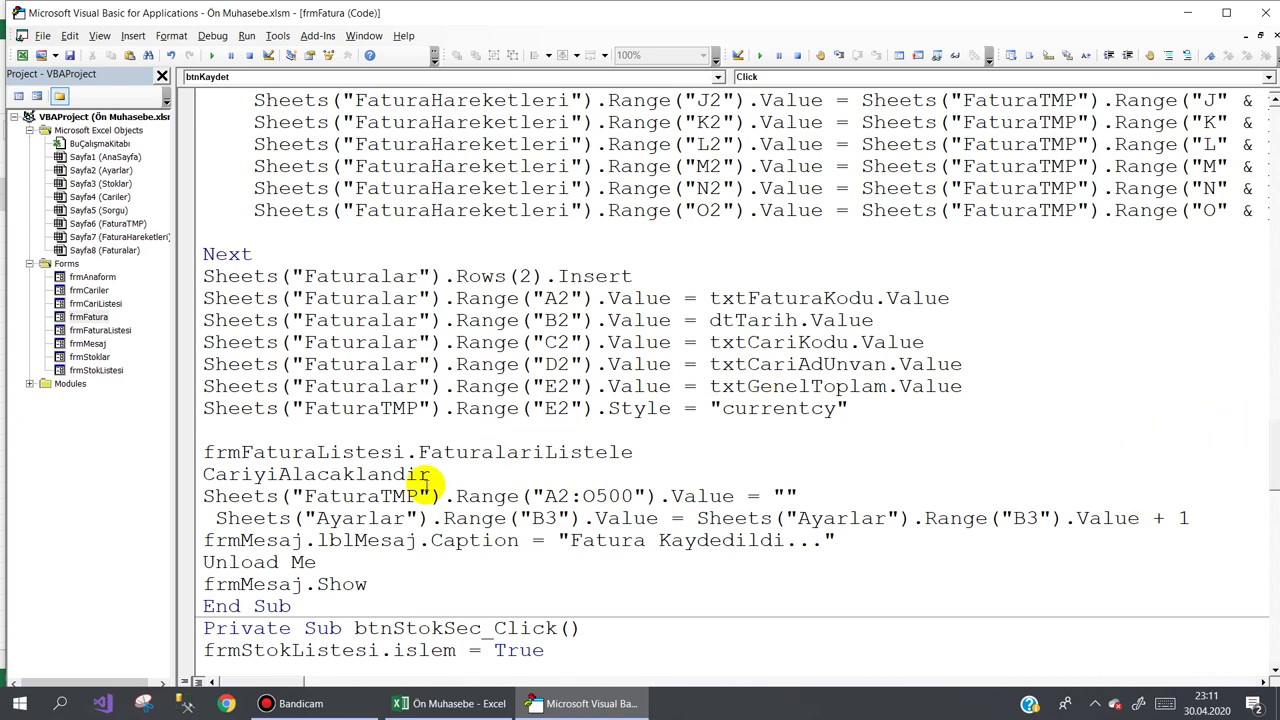
pyautogui.moveTo(430, 474); pyautogui.dragTo(190, 474)
# - Below End Sub, create the empty Sub CariyiAlacaklandir() procedure
pyautogui.scroll(-1, 217, 491)
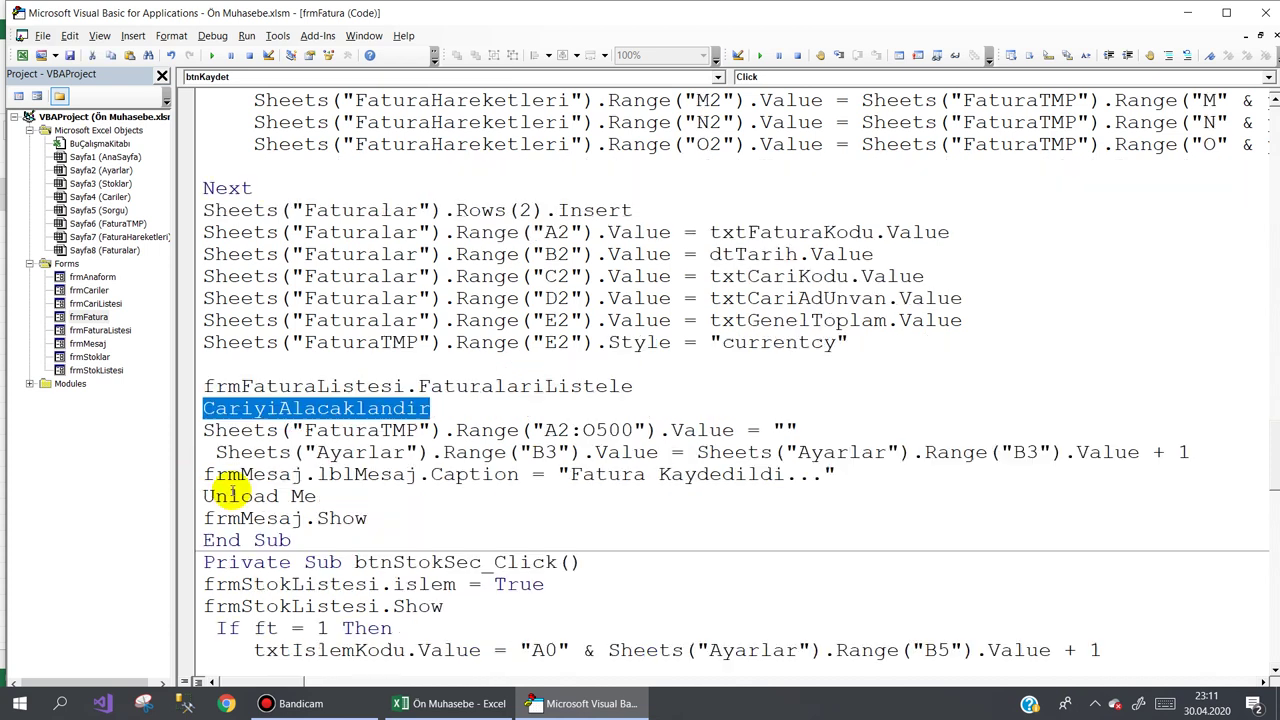
pyautogui.scroll(-2, 229, 491)
pyautogui.click(310, 412)
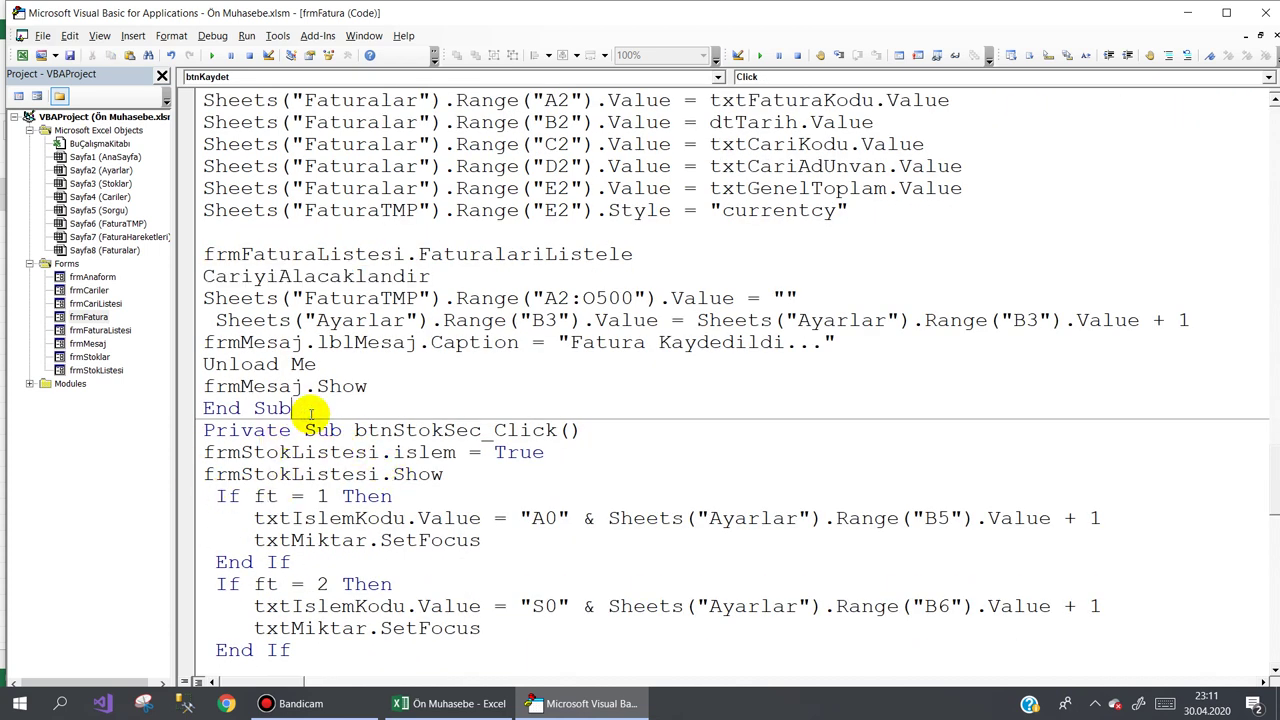
pyautogui.press('Return')
pyautogui.press('Return')
pyautogui.press('Return')
pyautogui.press('Return')
pyautogui.press('Return')
pyautogui.click(219, 447)
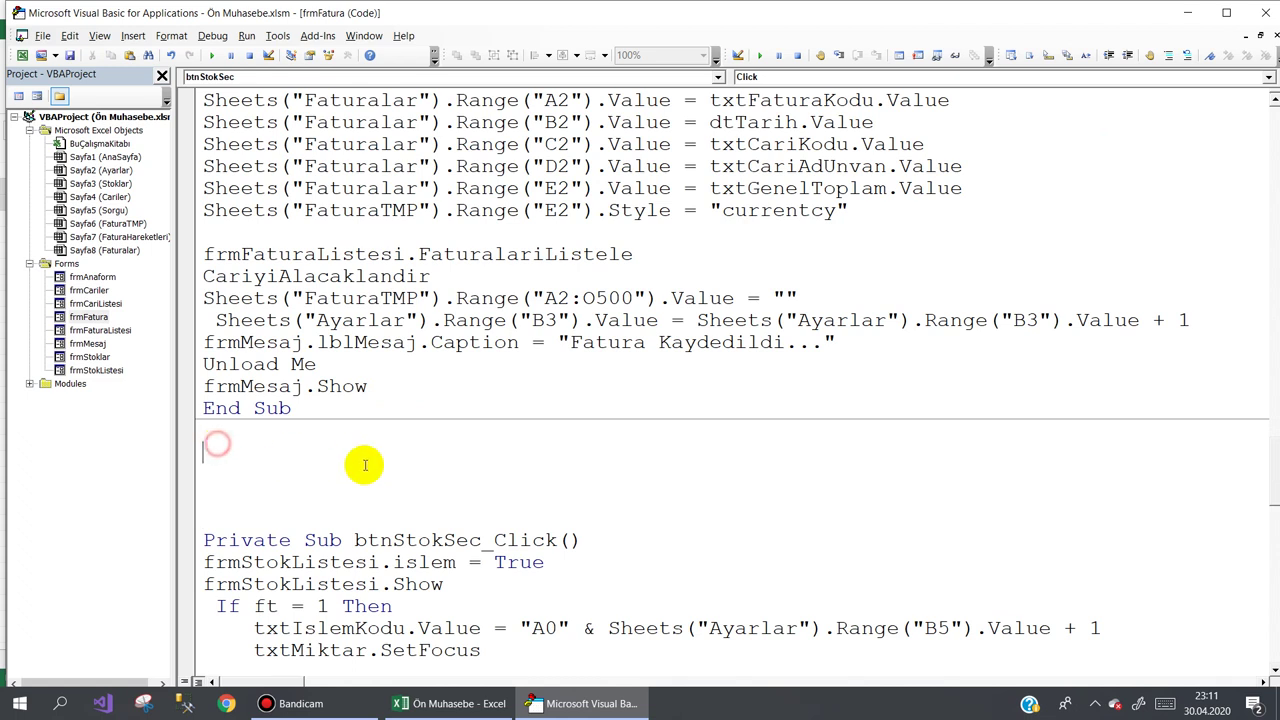
pyautogui.write('sub CariyiAlacaklandir')
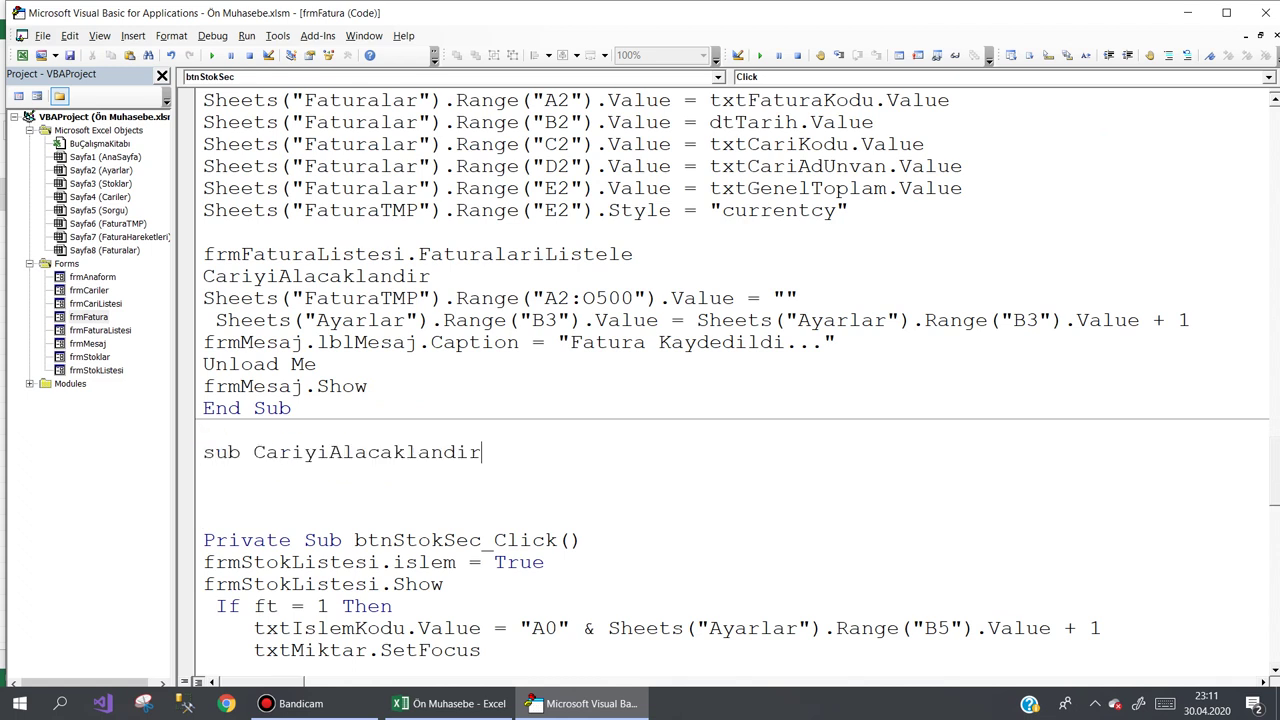
pyautogui.press('Return')
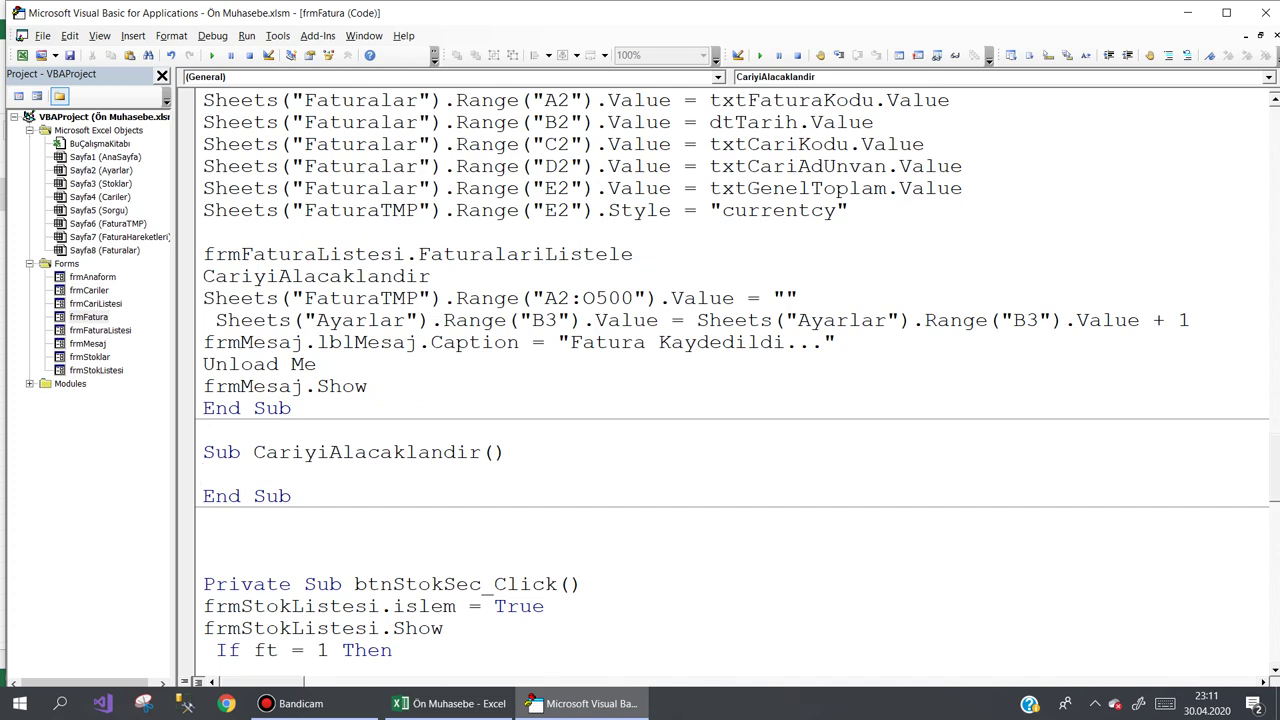
# - In Excel, check the Faturalar invoice date in B3 and customer code 6 in C2
pyautogui.click(455, 703)
pyautogui.click(184, 203)
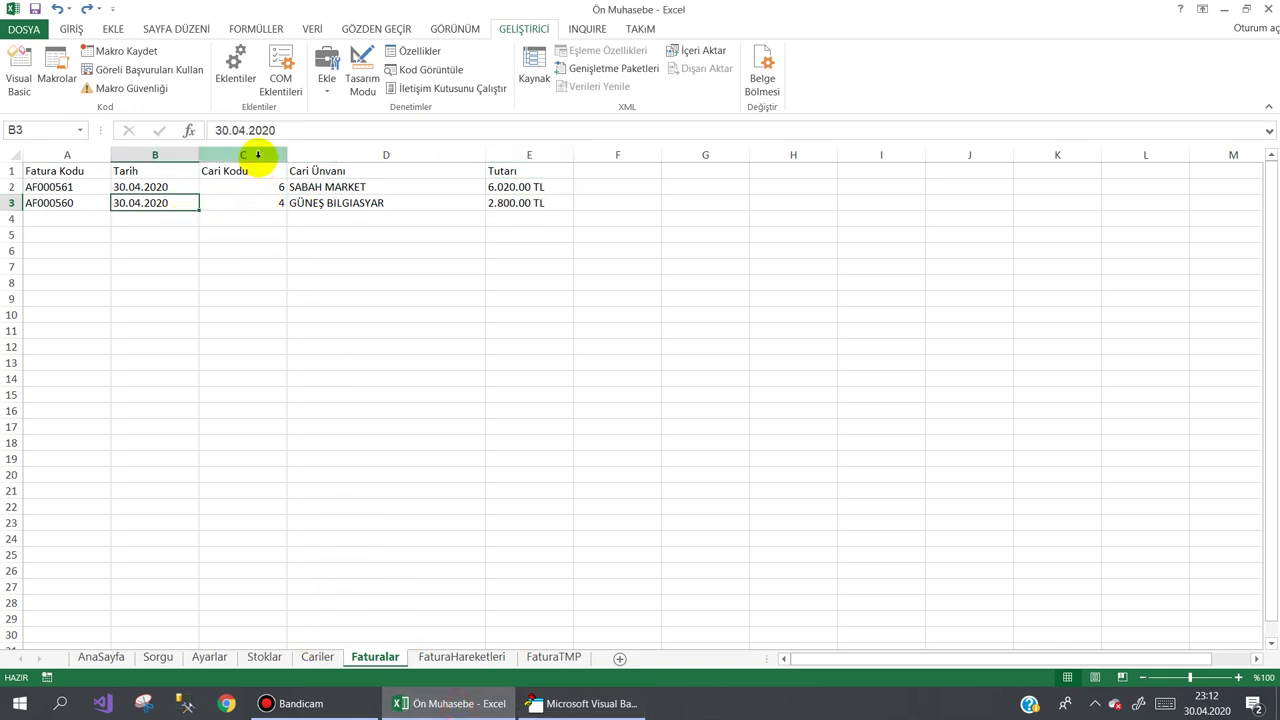
pyautogui.moveTo(260, 188); pyautogui.dragTo(260, 202)
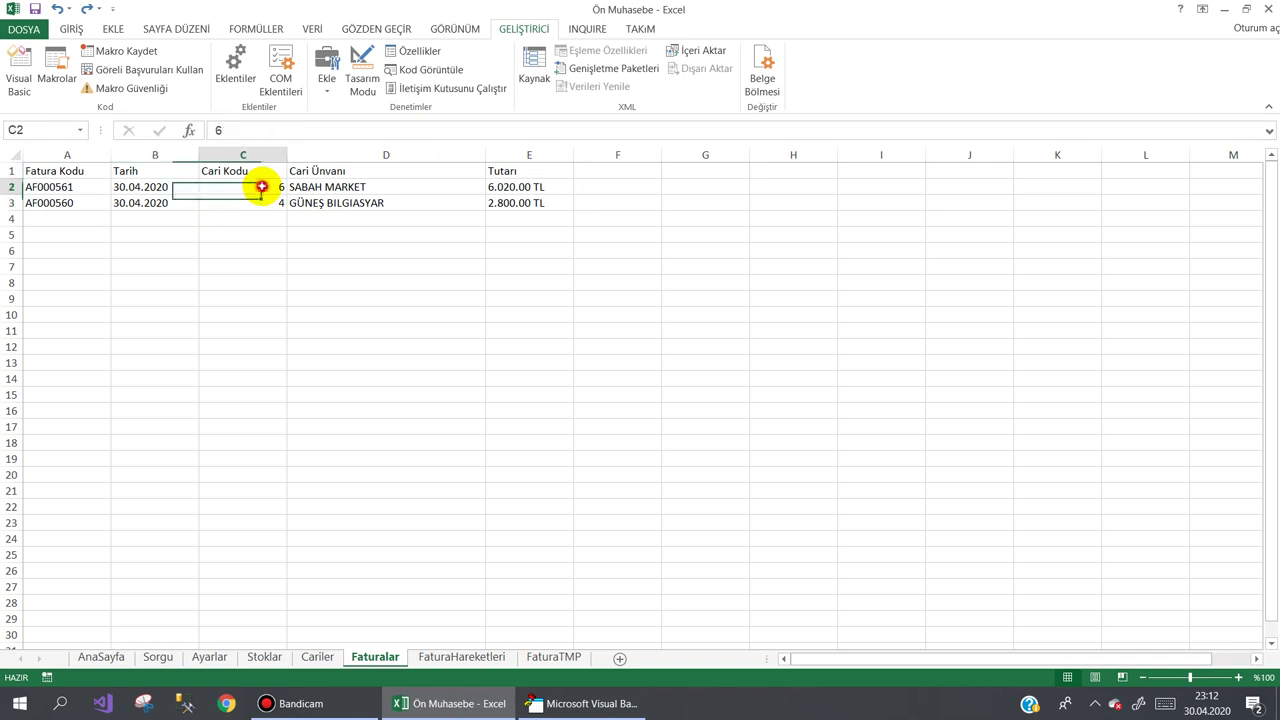
pyautogui.click(228, 188)
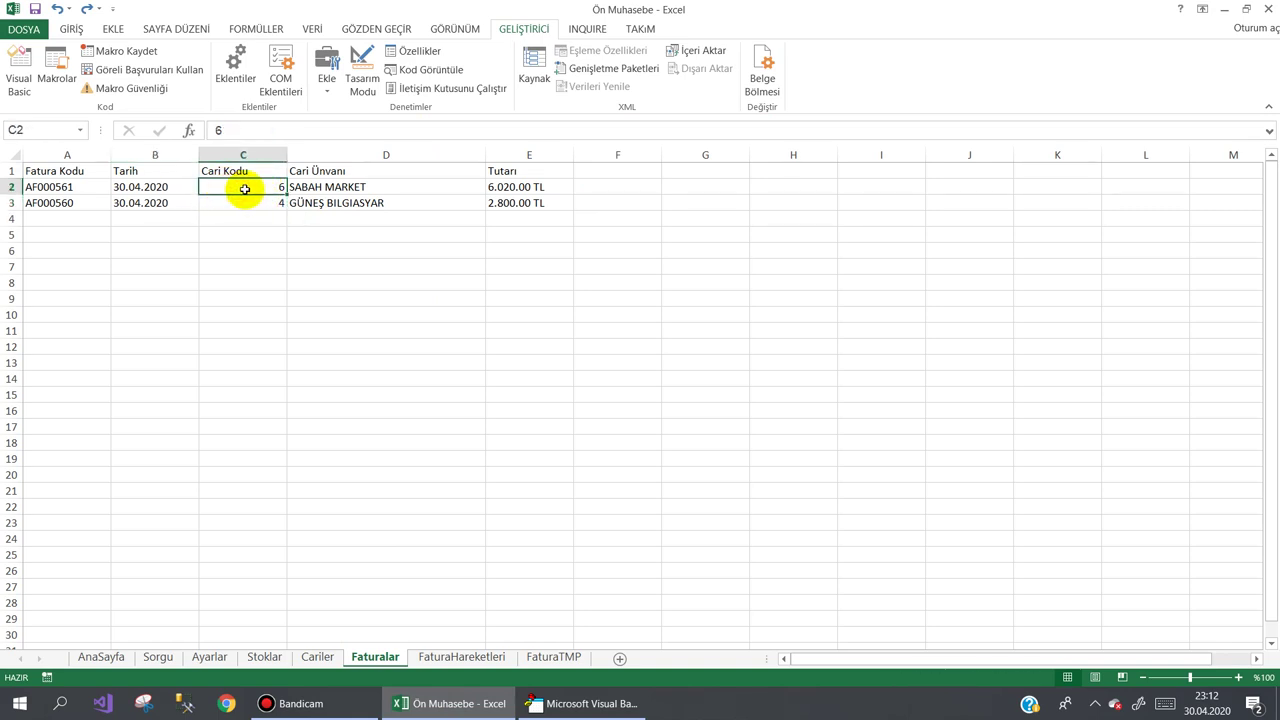
pyautogui.click(468, 703)
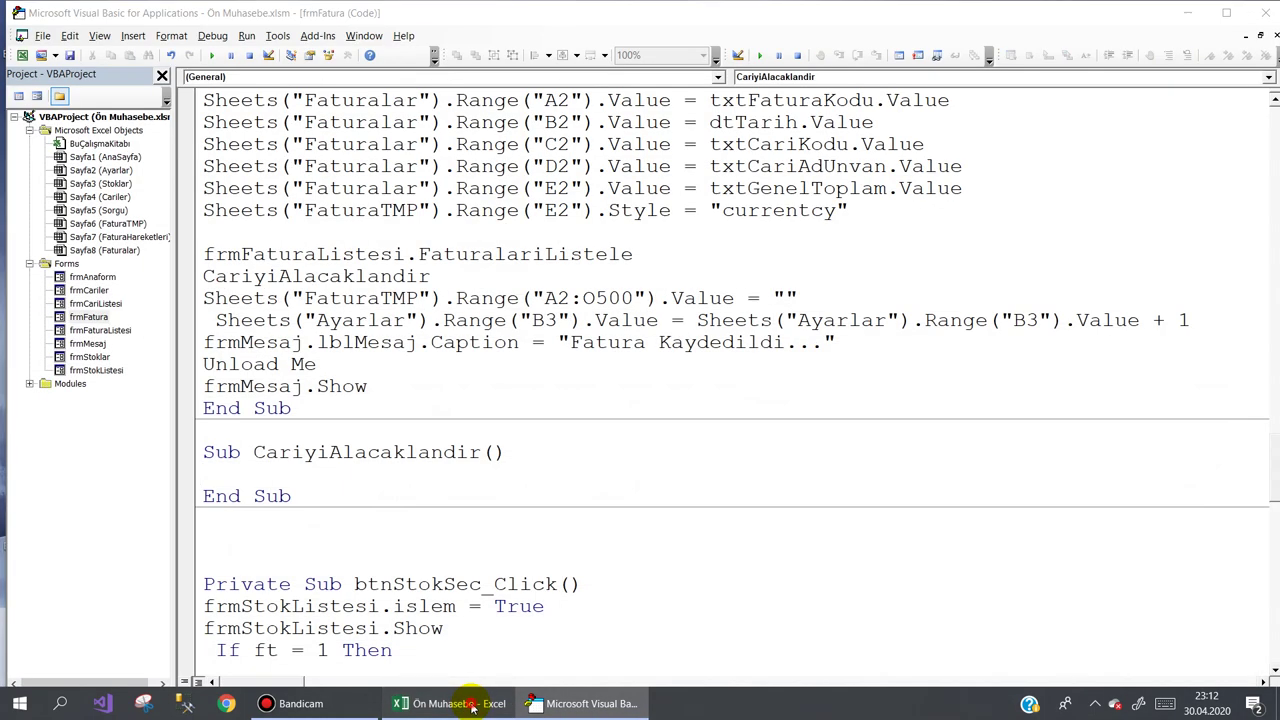
pyautogui.click(470, 704)
# - From AnaSayfa, launch the program and open a new purchase invoice via Fatura > Fatura Ekle
pyautogui.click(112, 658)
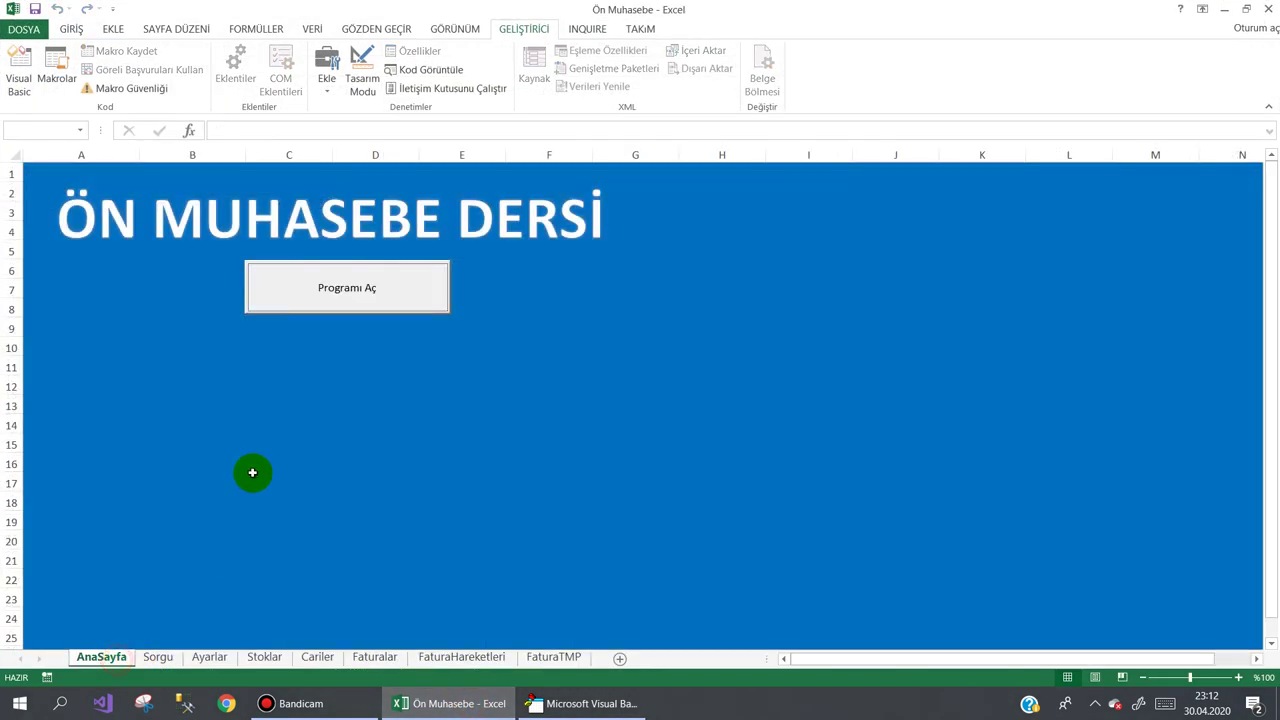
pyautogui.click(309, 303)
pyautogui.click(519, 141)
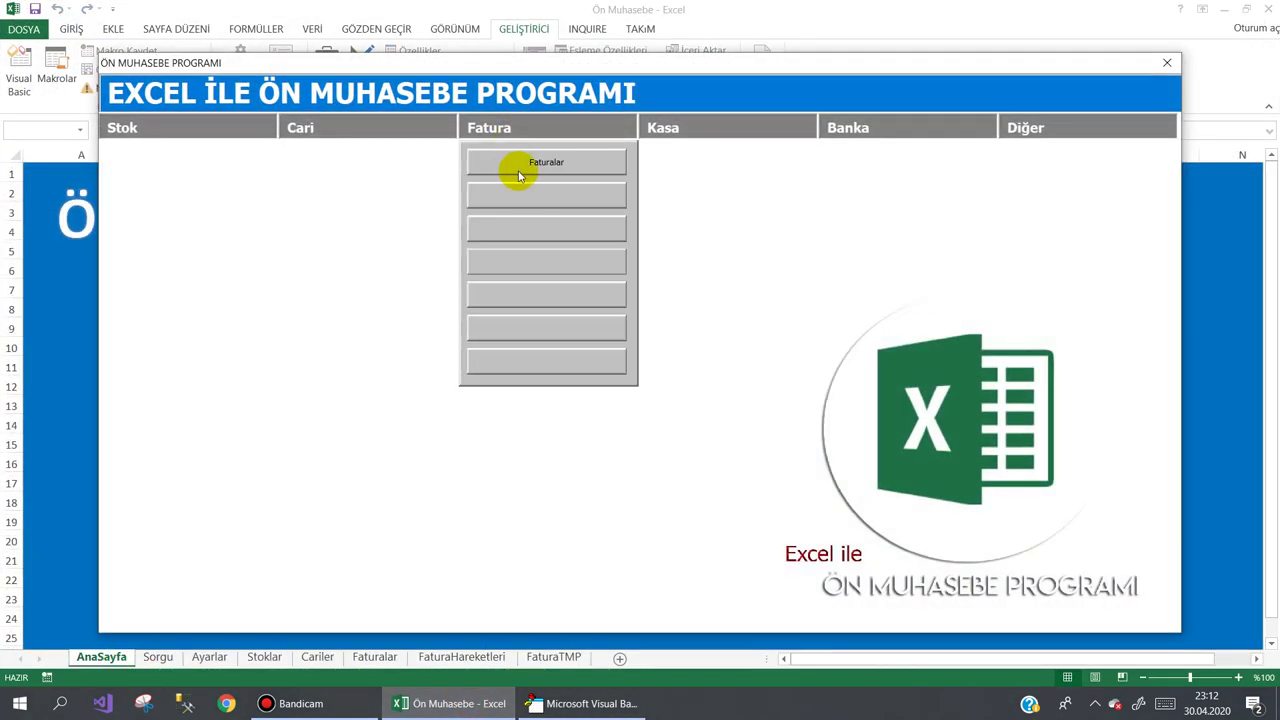
pyautogui.click(514, 171)
pyautogui.click(809, 530)
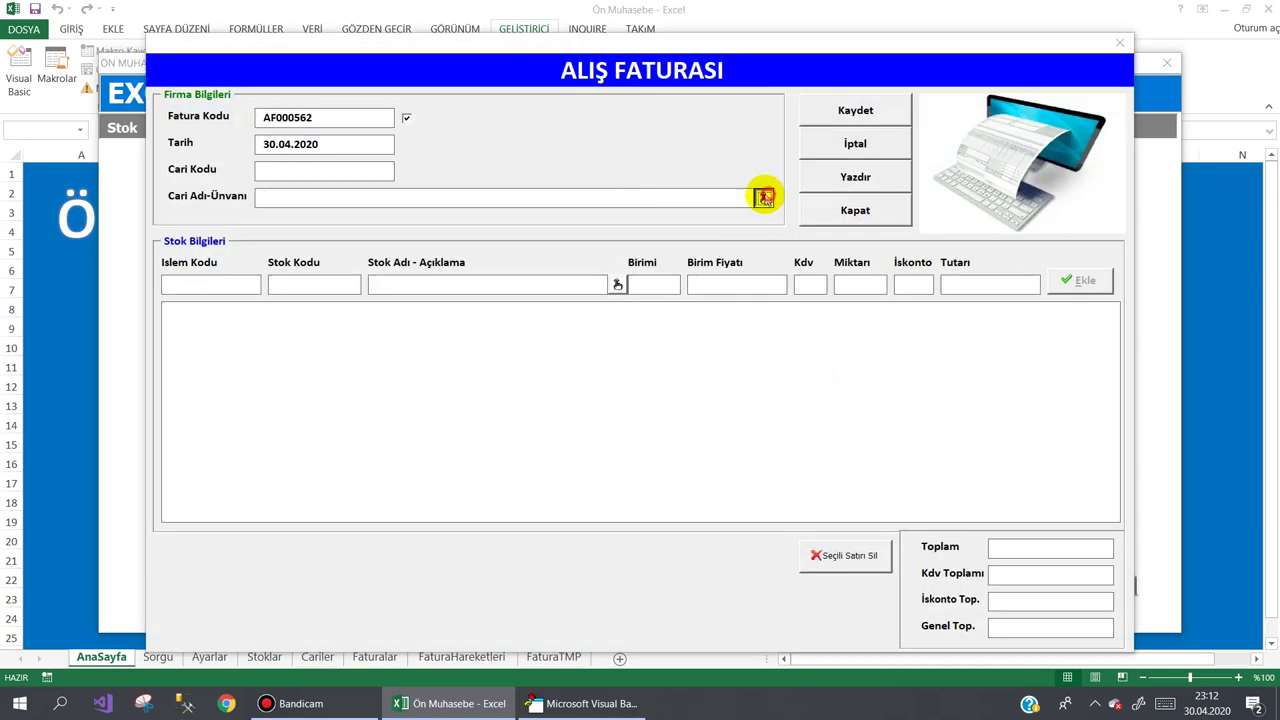
# - Fill the invoice with customer SABAH MARKET, stock BILGISAYAR, Miktar 2 and İskonto 20
pyautogui.click(763, 197)
pyautogui.doubleClick(300, 190)
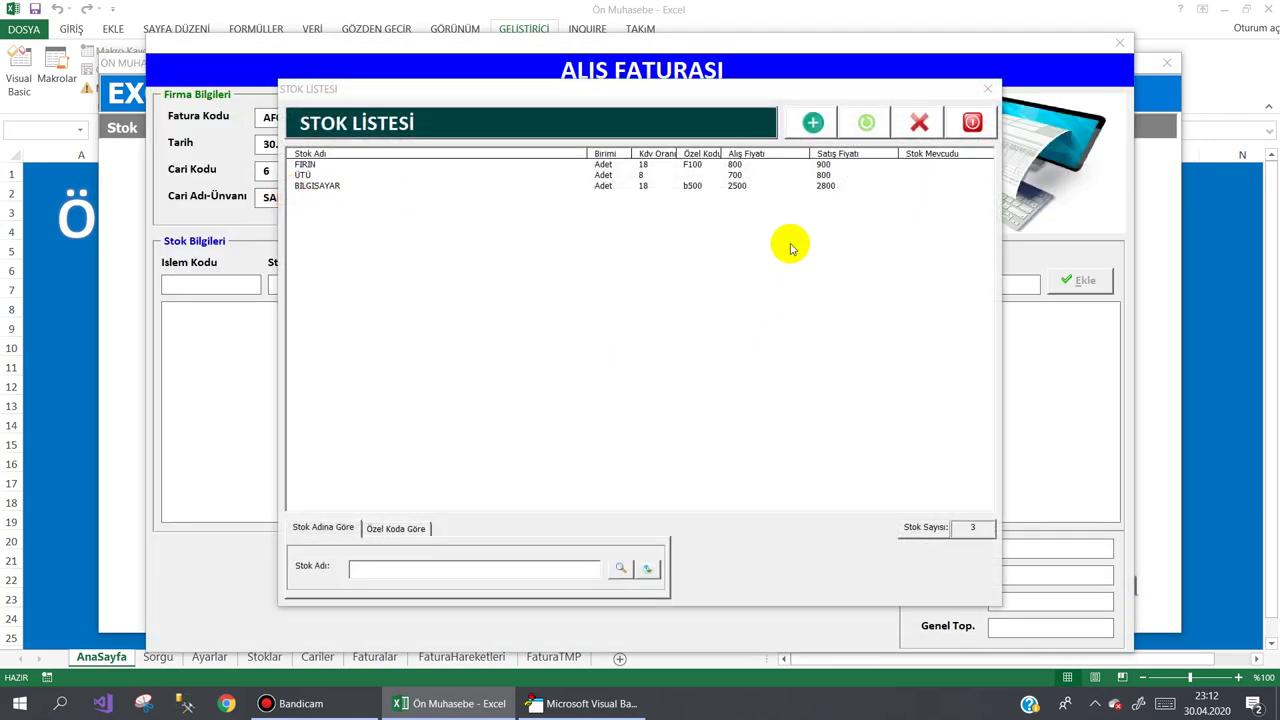
pyautogui.click(337, 188)
pyautogui.doubleClick(337, 188)
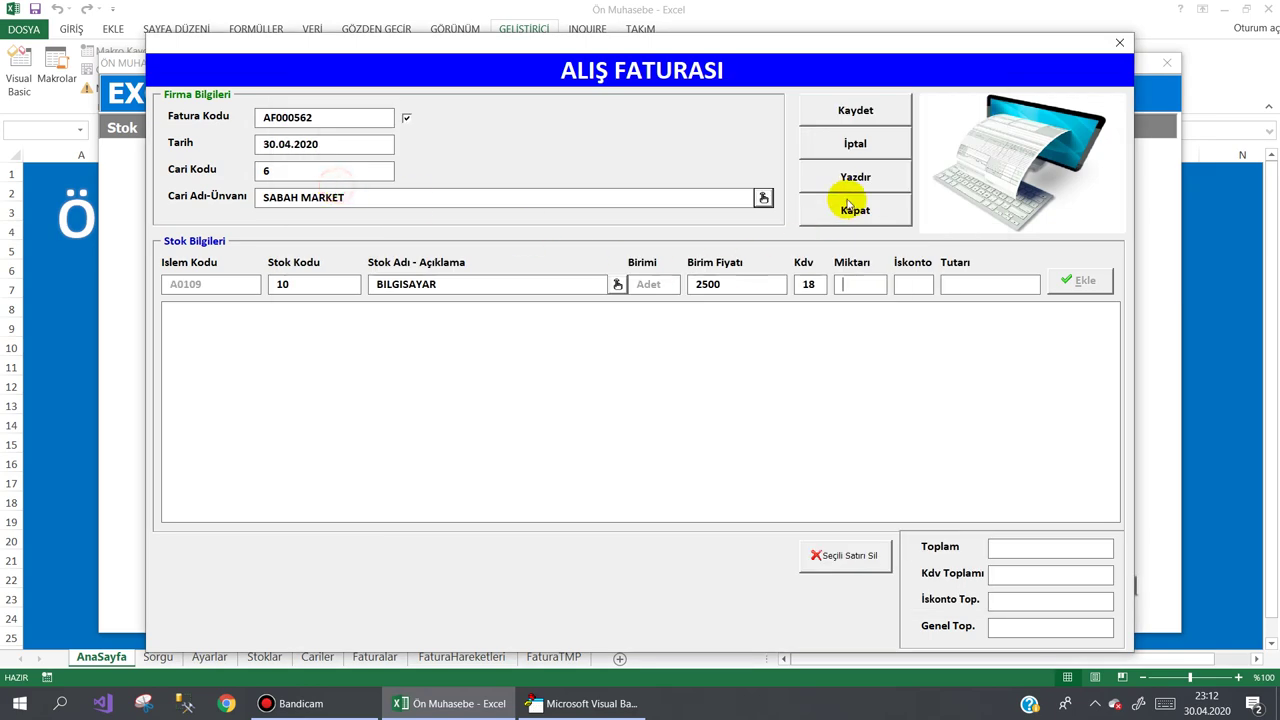
pyautogui.write('2')
pyautogui.press('Tab')
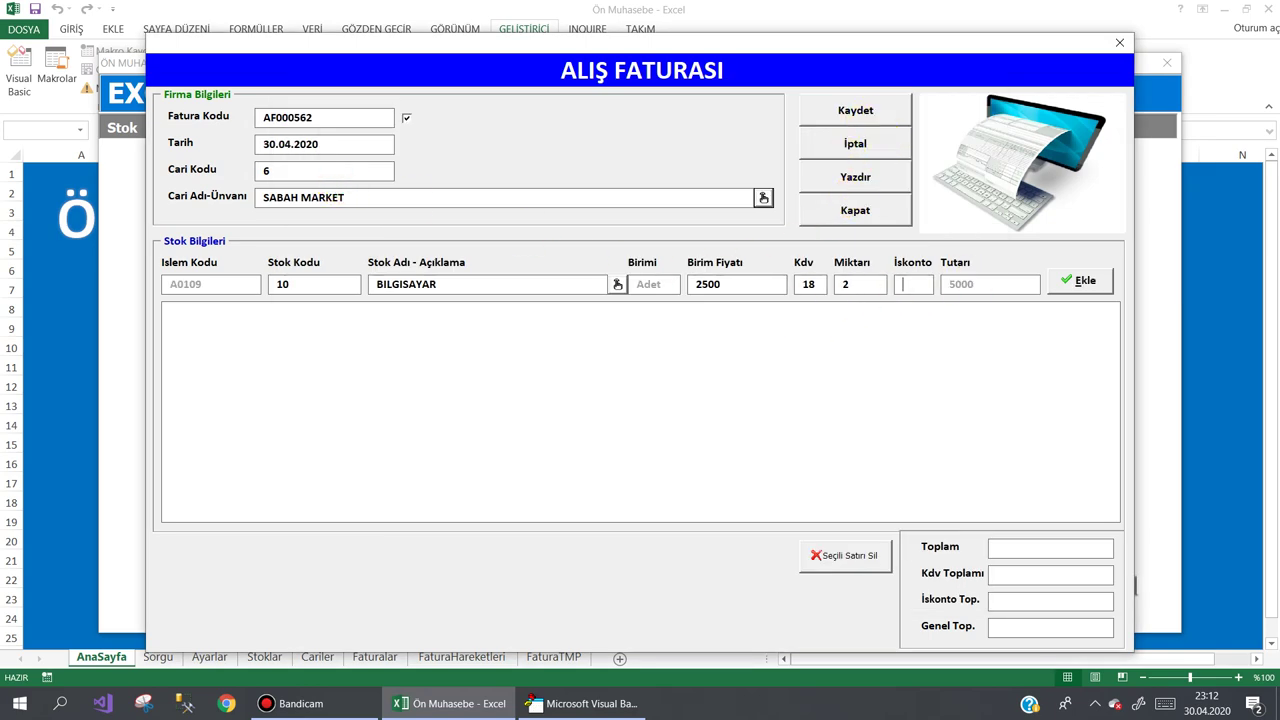
pyautogui.write('20')
pyautogui.press('Tab')
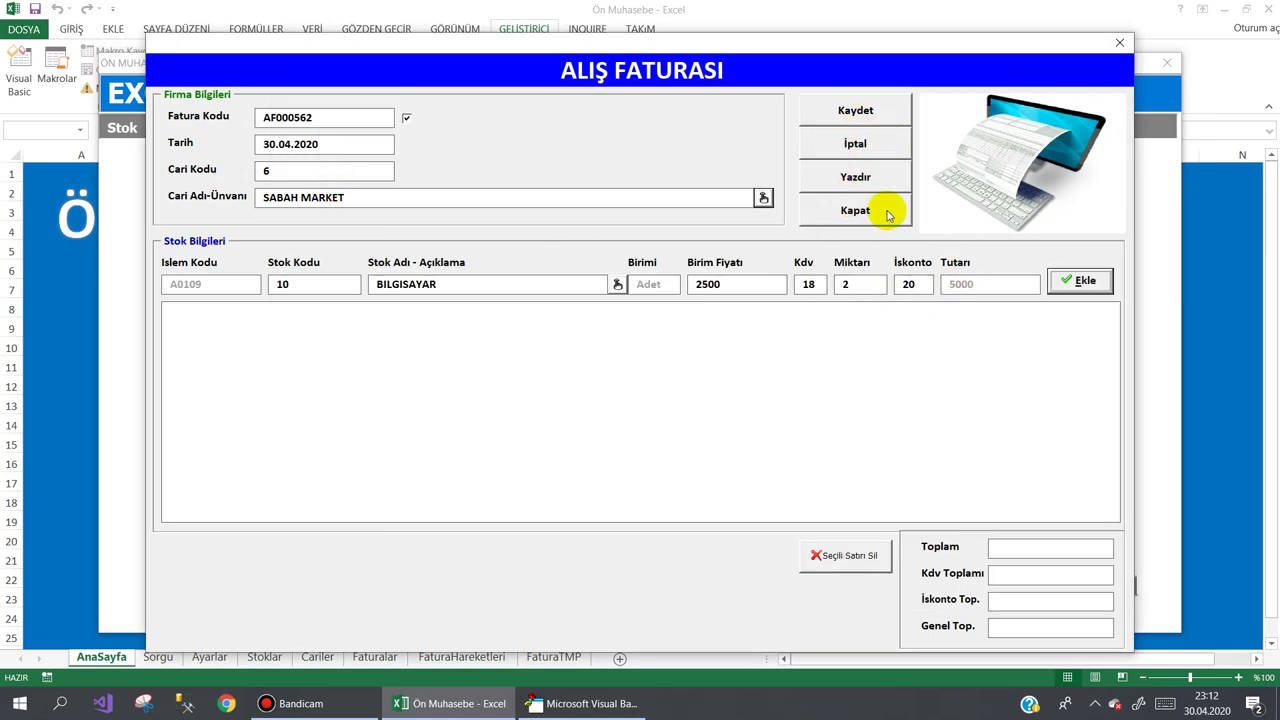
pyautogui.click(886, 205)
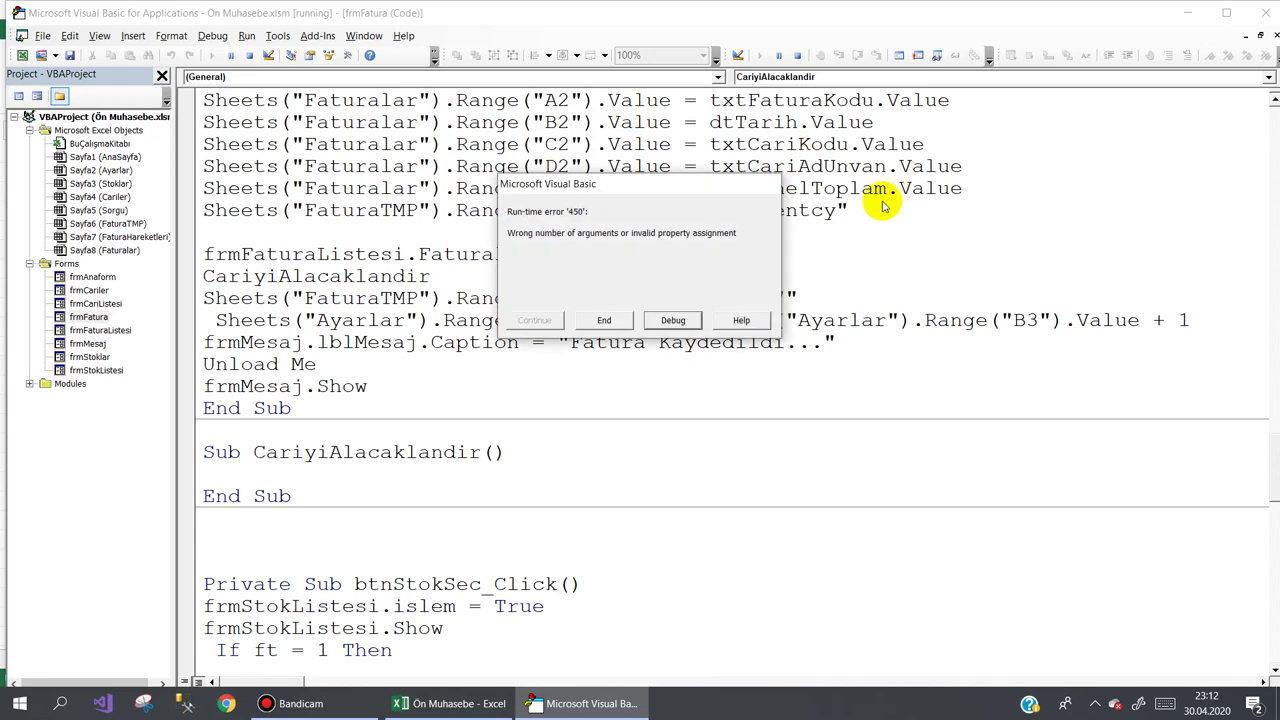
# - Debug the run-time error and correct "currentcy" to "currency" on the M2 style line
pyautogui.click(664, 321)
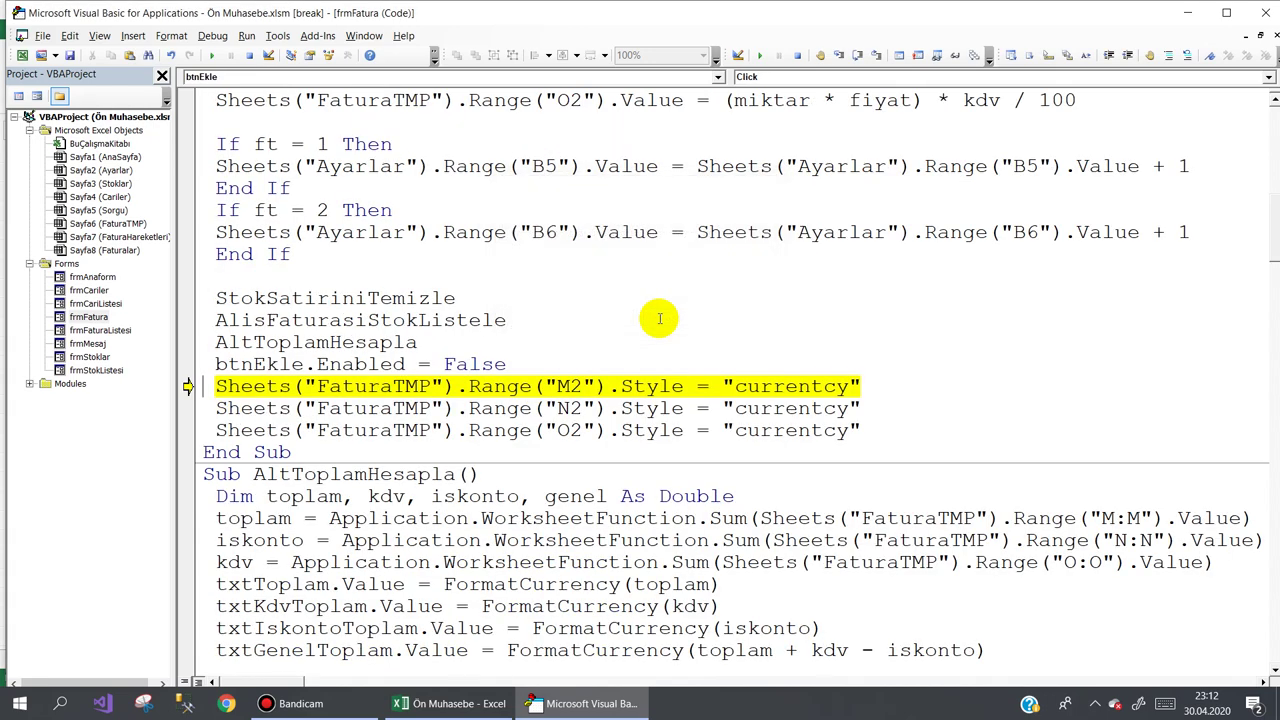
pyautogui.click(797, 410)
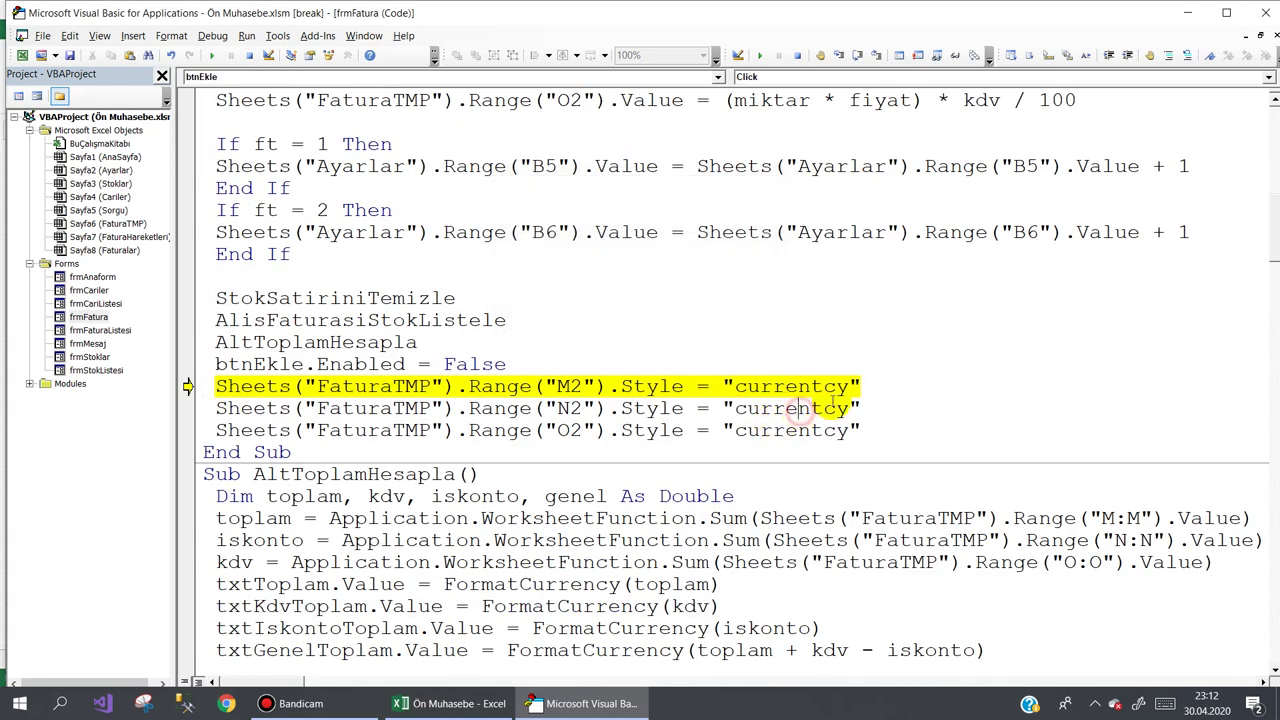
pyautogui.moveTo(849, 388); pyautogui.dragTo(736, 388)
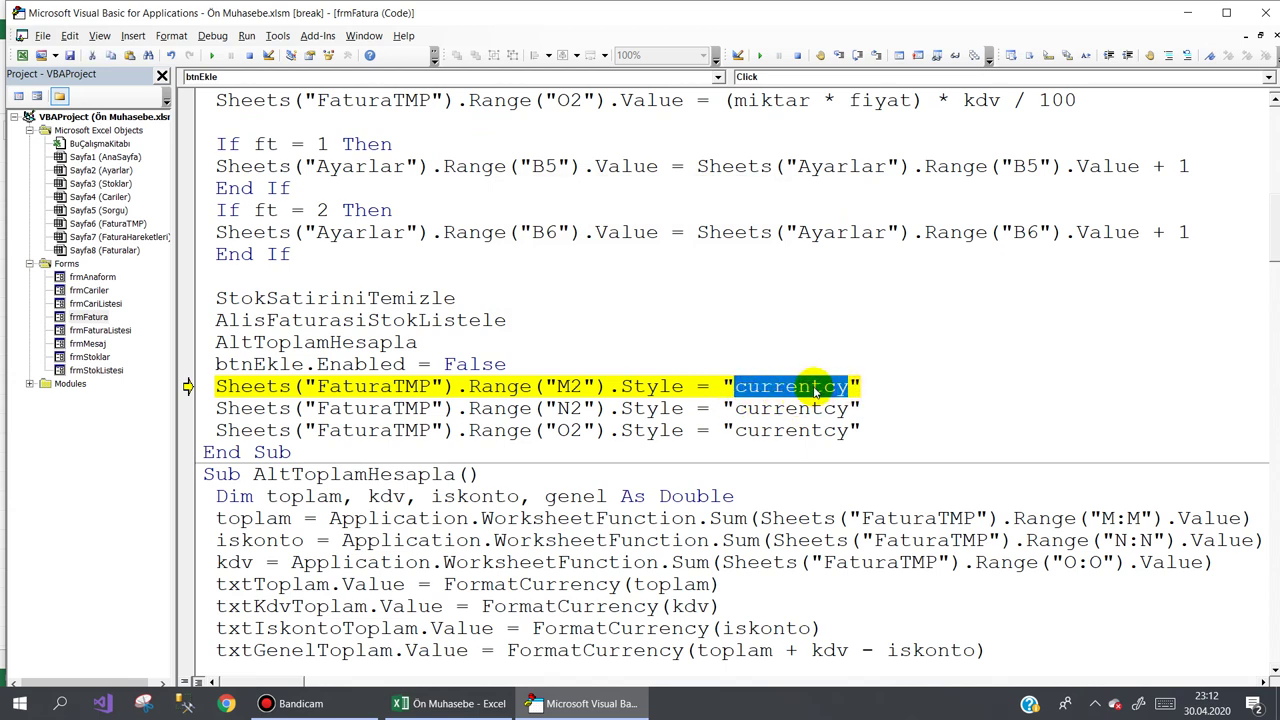
pyautogui.click(813, 388)
pyautogui.press('Delete')
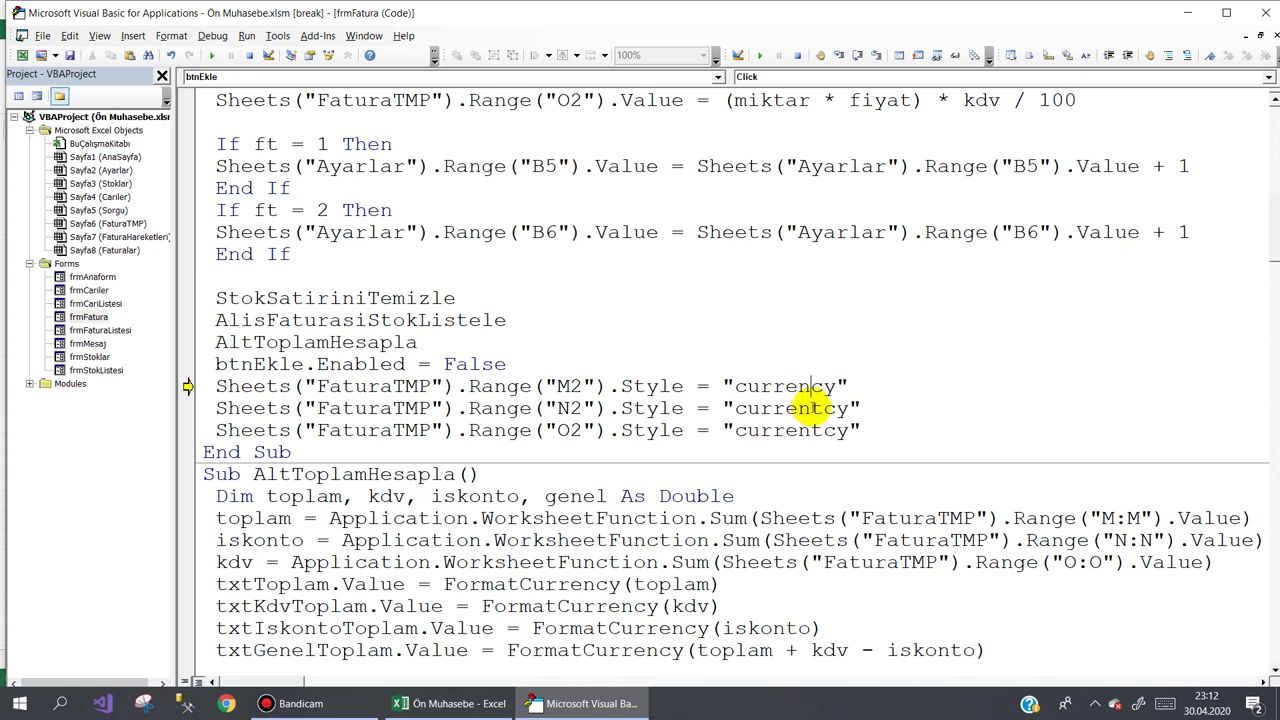
# - Correct "currentcy" to "currency" on the N2 line and stop the running program form
pyautogui.click(812, 408)
pyautogui.press('Delete')
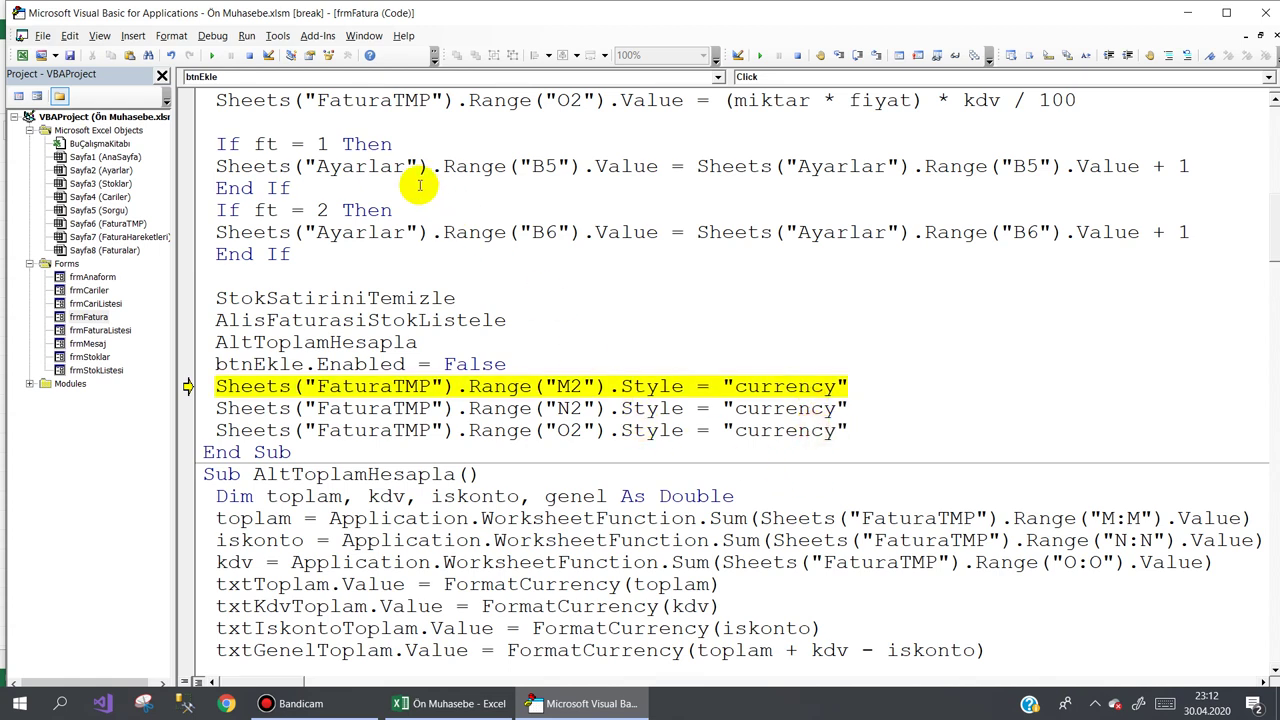
pyautogui.click(249, 56)
pyautogui.hotkey('alt', 'F4')
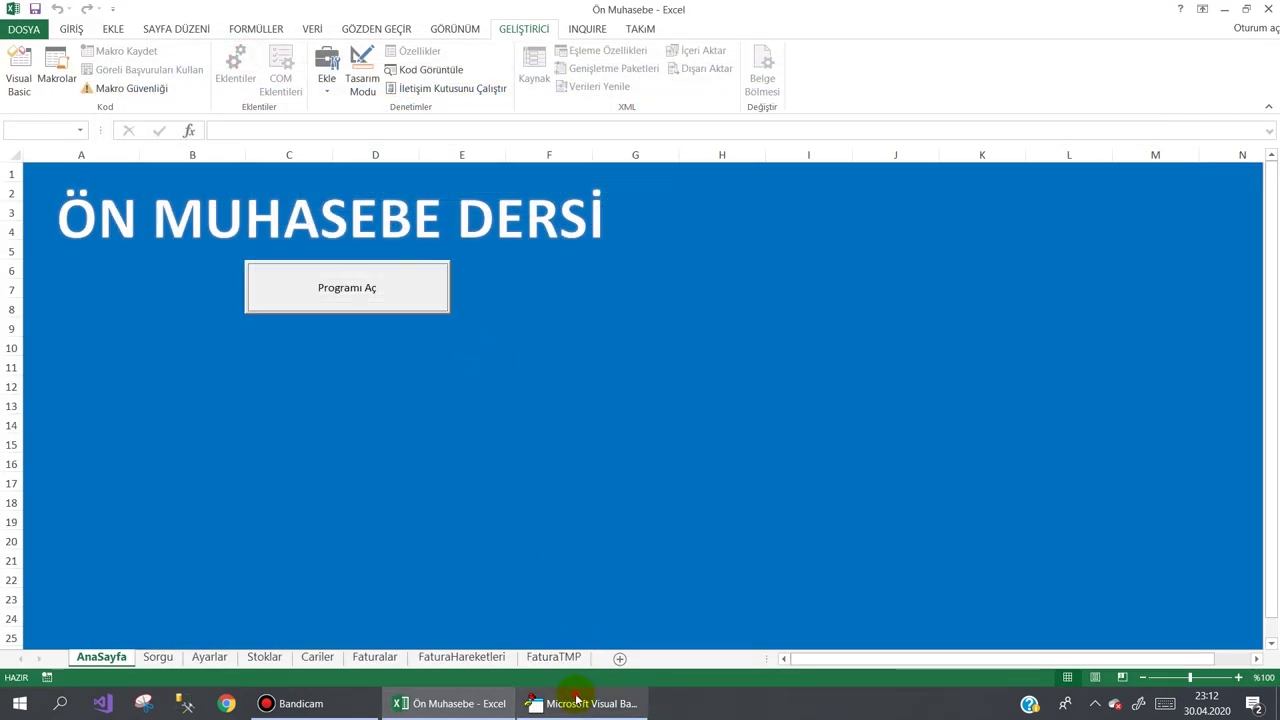
# - Fix the same misspelling on the E2 style line in btnKaydet_Click
pyautogui.click(575, 703)
pyautogui.doubleClick(892, 150)
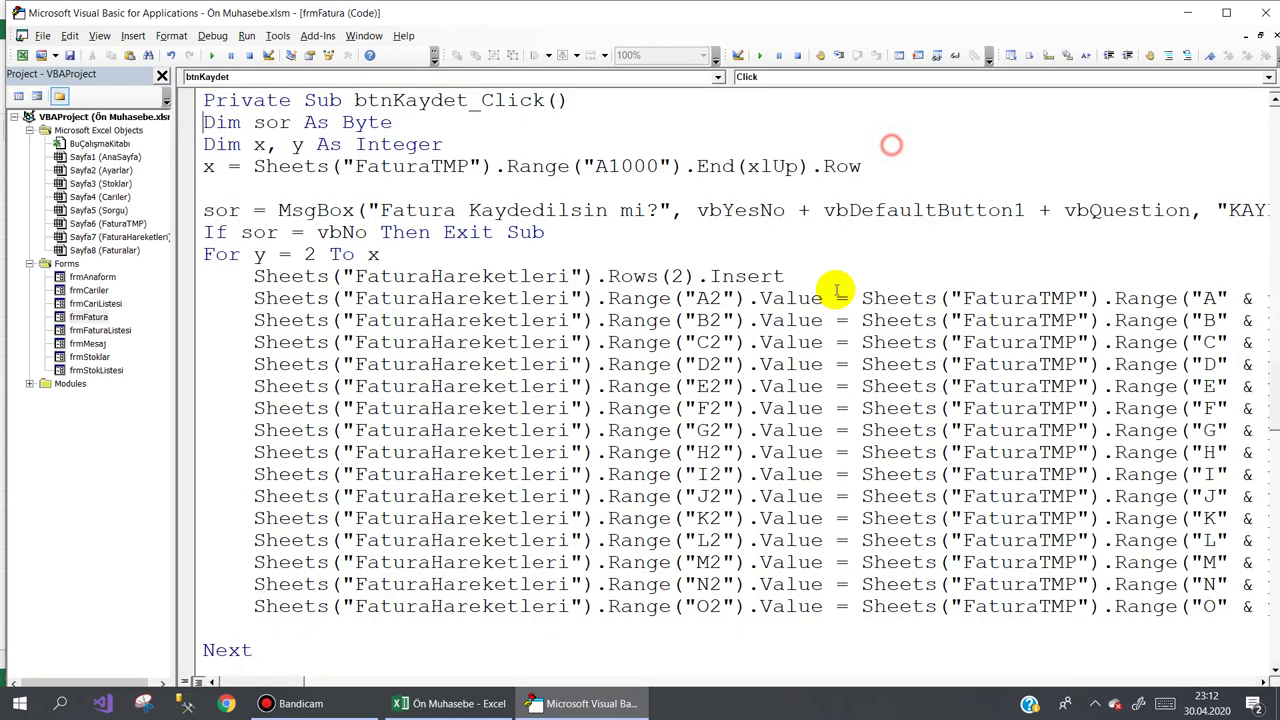
pyautogui.scroll(-3, 643, 472)
pyautogui.scroll(-2, 643, 472)
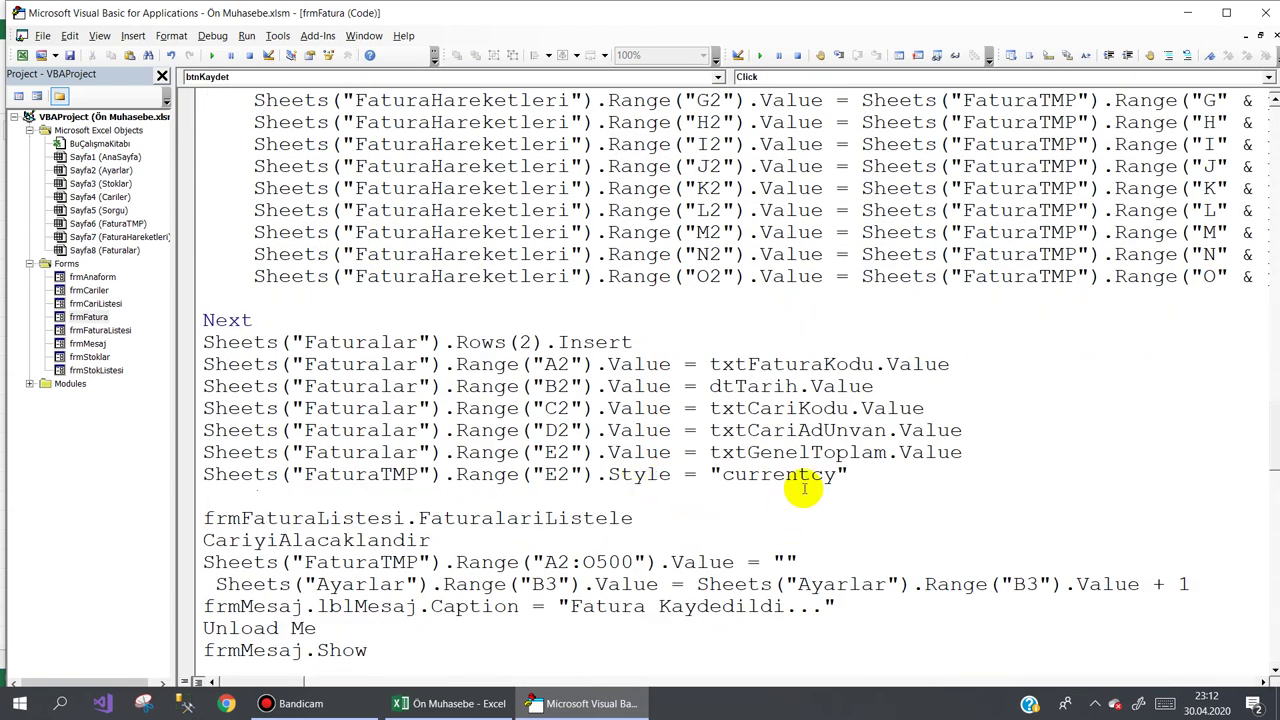
pyautogui.click(810, 474)
pyautogui.press('BackSpace')
pyautogui.click(674, 517)
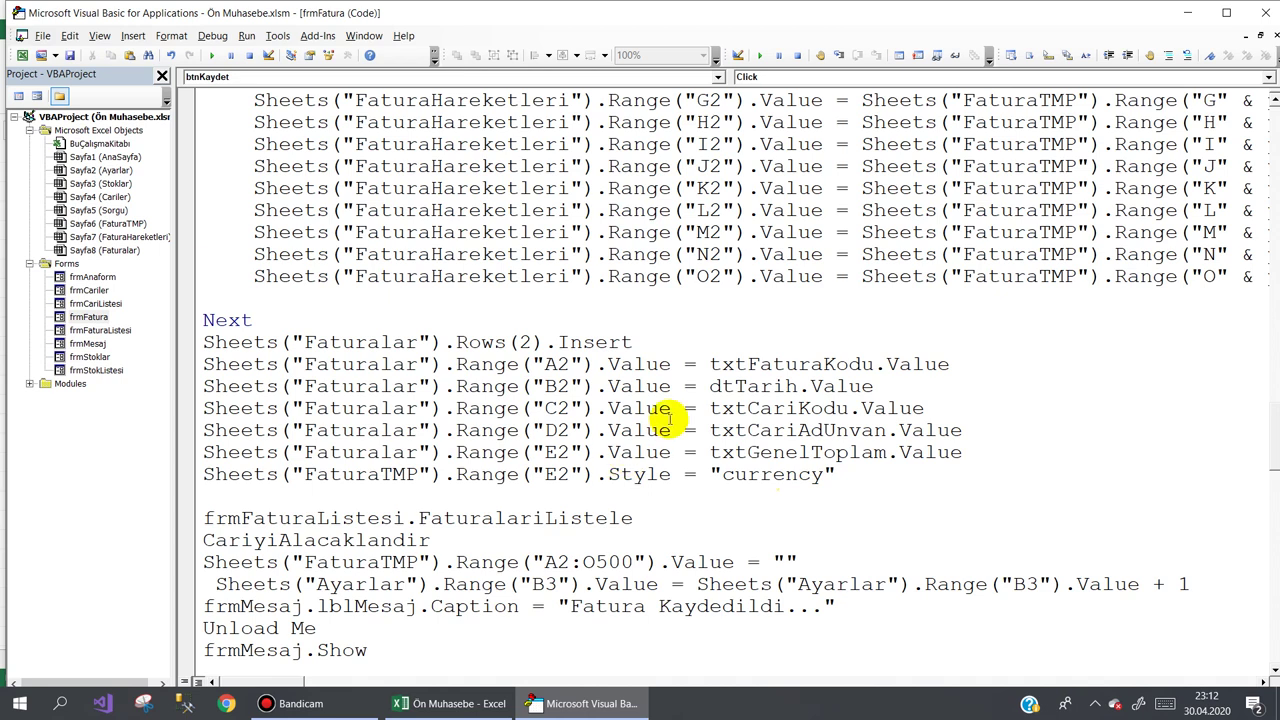
# - On the Cariler sheet, check Cari Id 7 and SABAH MARKET's Alacak cell H5
pyautogui.click(452, 703)
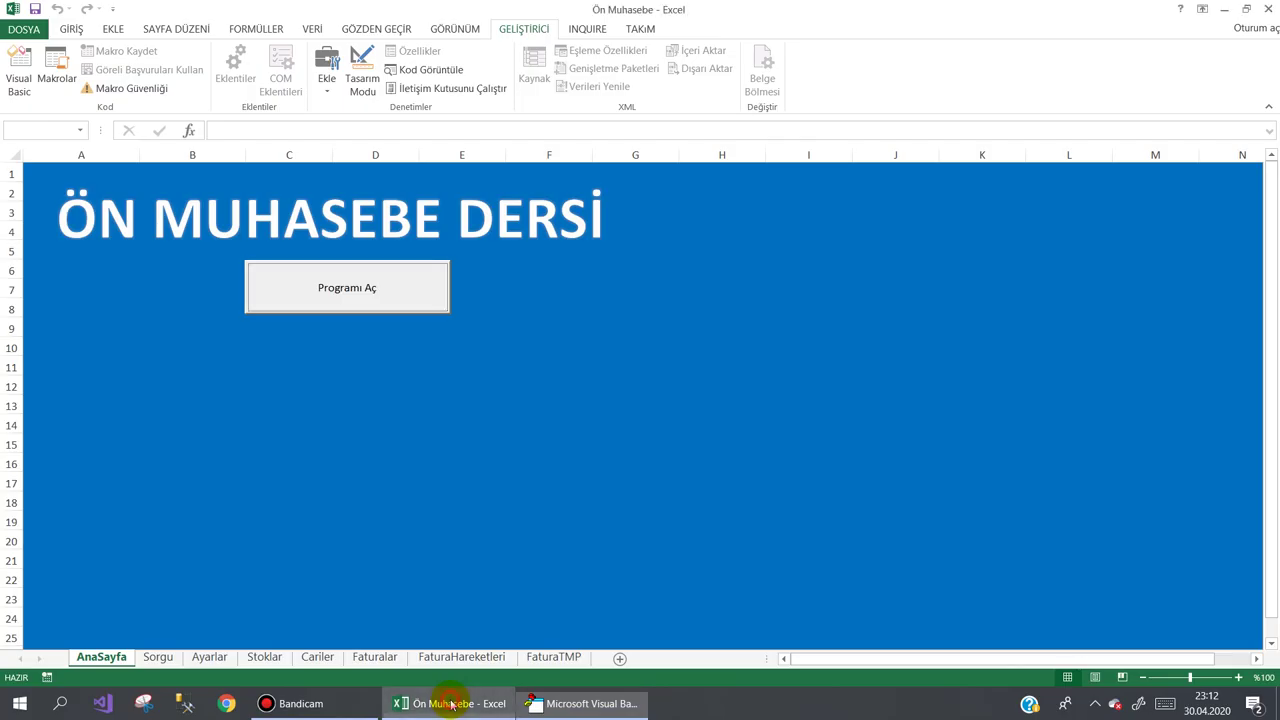
pyautogui.click(316, 656)
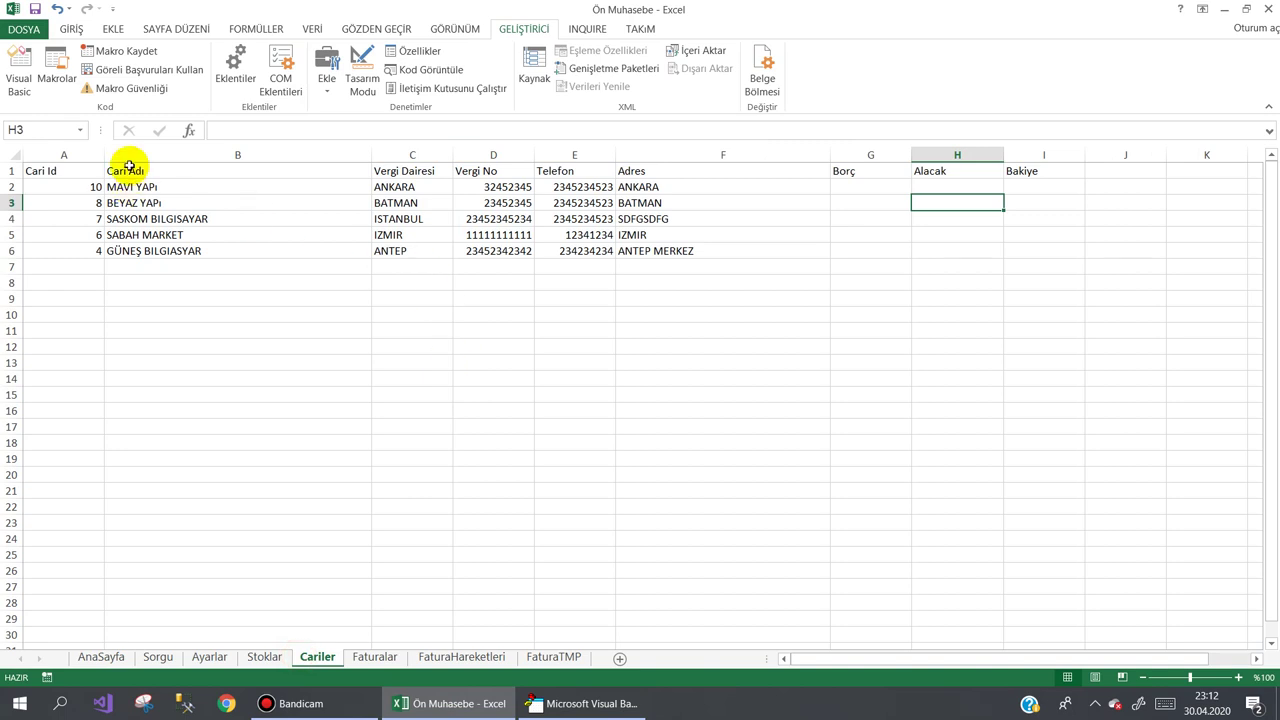
pyautogui.click(76, 222)
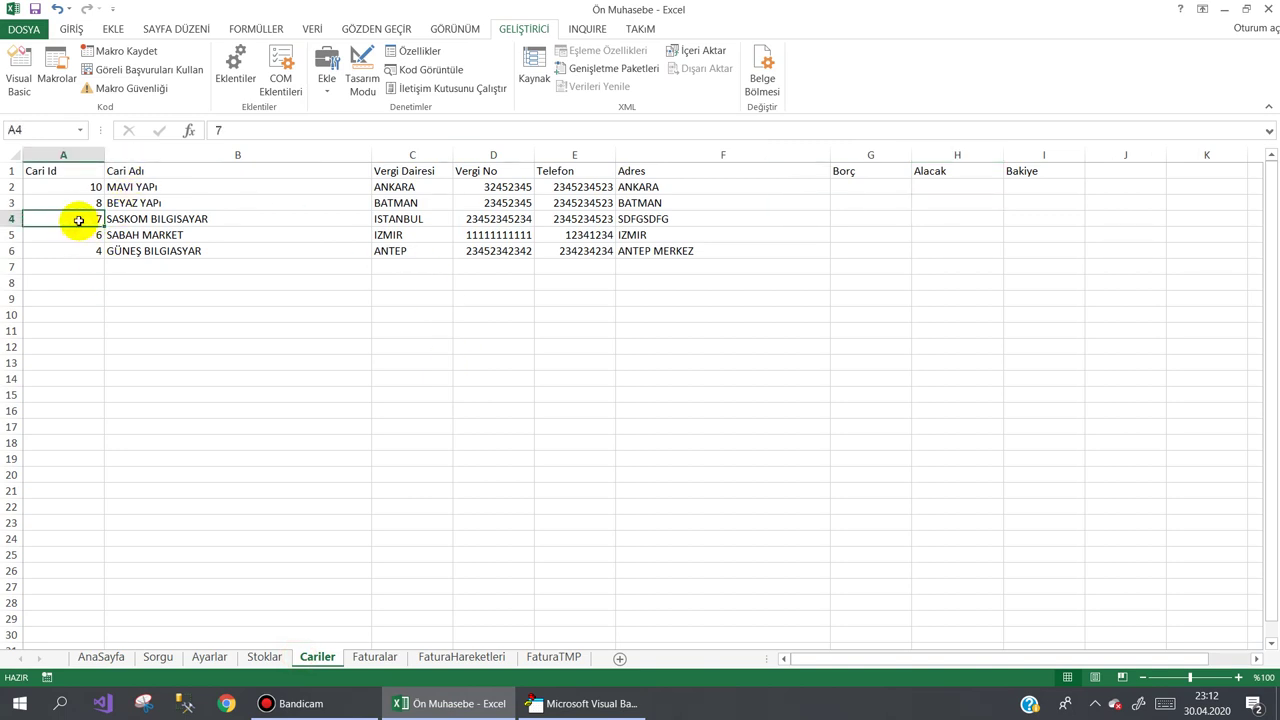
pyautogui.click(943, 232)
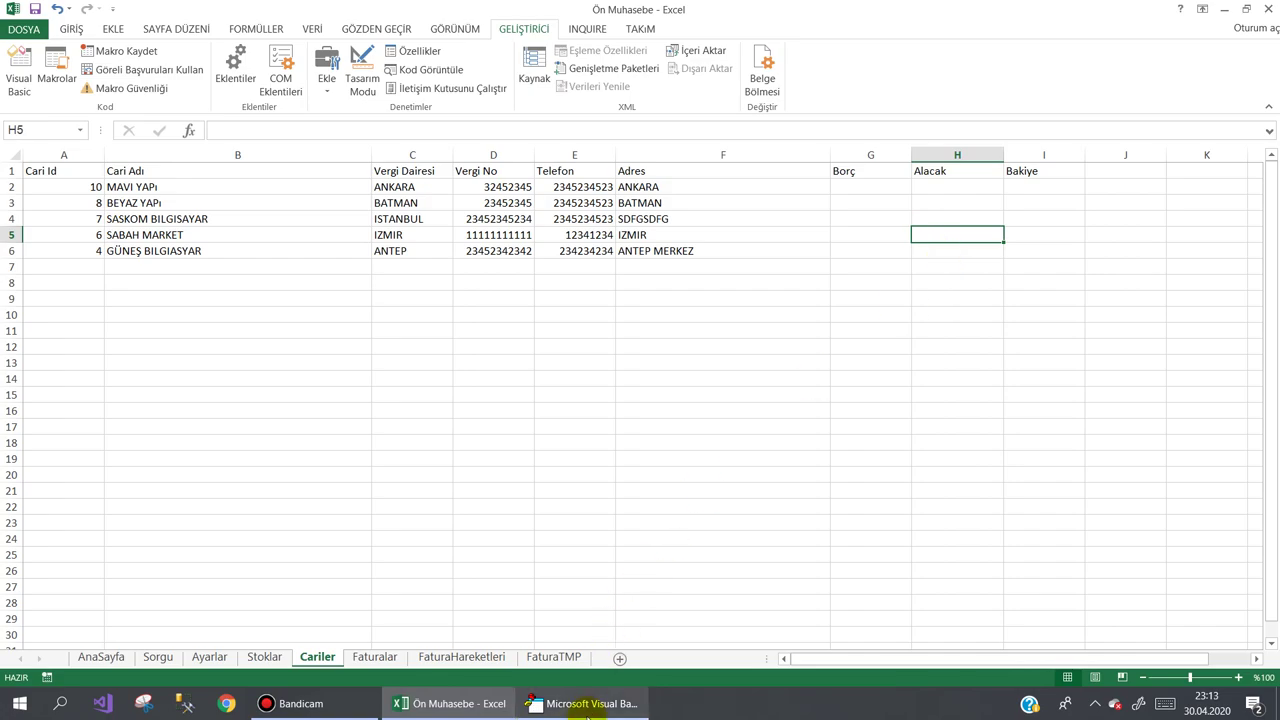
# - Return to the VBA editor showing the empty CariyiAlacaklandir procedure below btnKaydet_Click
pyautogui.moveTo(590, 703)
pyautogui.click(510, 628)
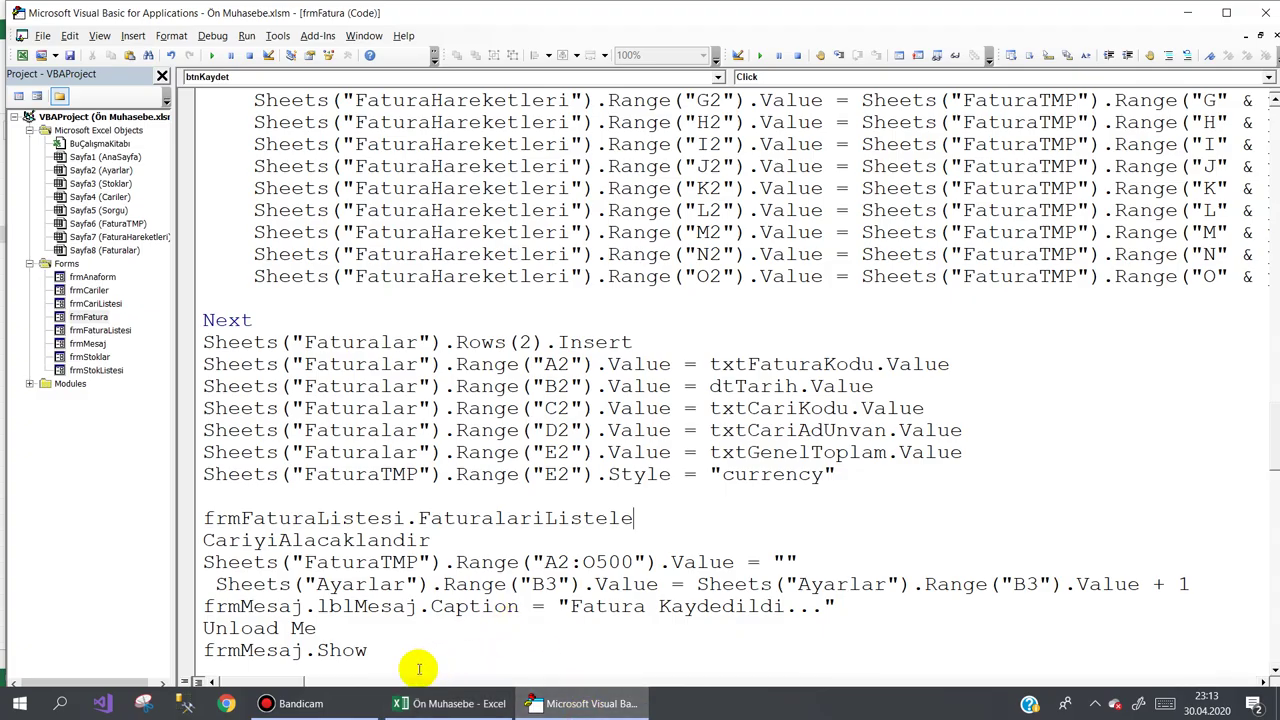
pyautogui.click(300, 703)
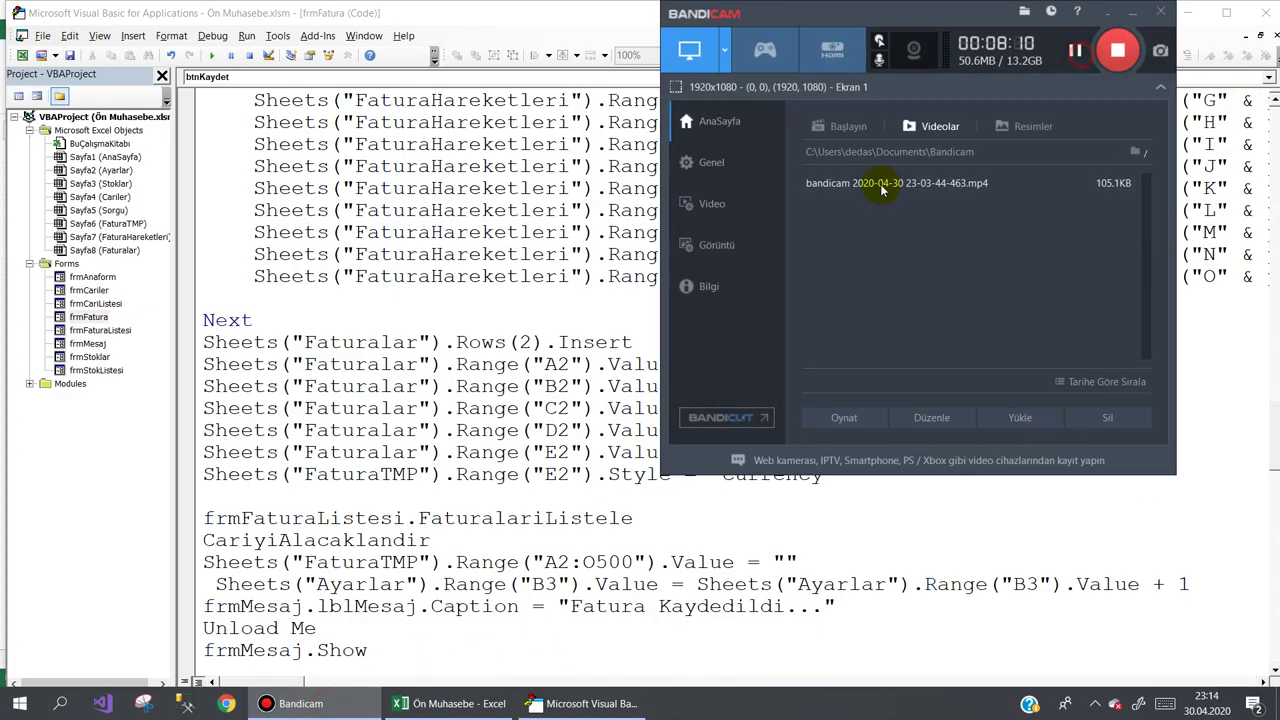
pyautogui.click(430, 500)
pyautogui.click(1132, 14)
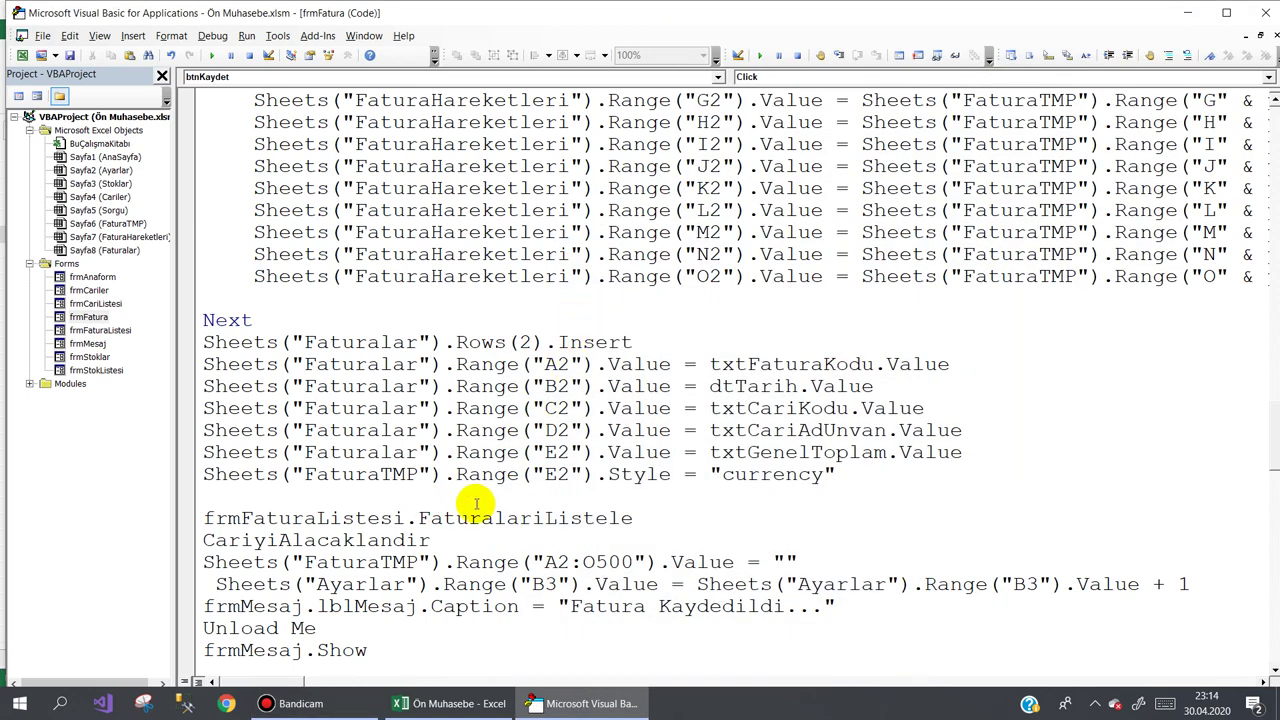
pyautogui.scroll(-3, 430, 510)
# - Write Dim x, ss As Long inside CariyiAlacaklandir and return to the Excel workbook
pyautogui.click(256, 540)
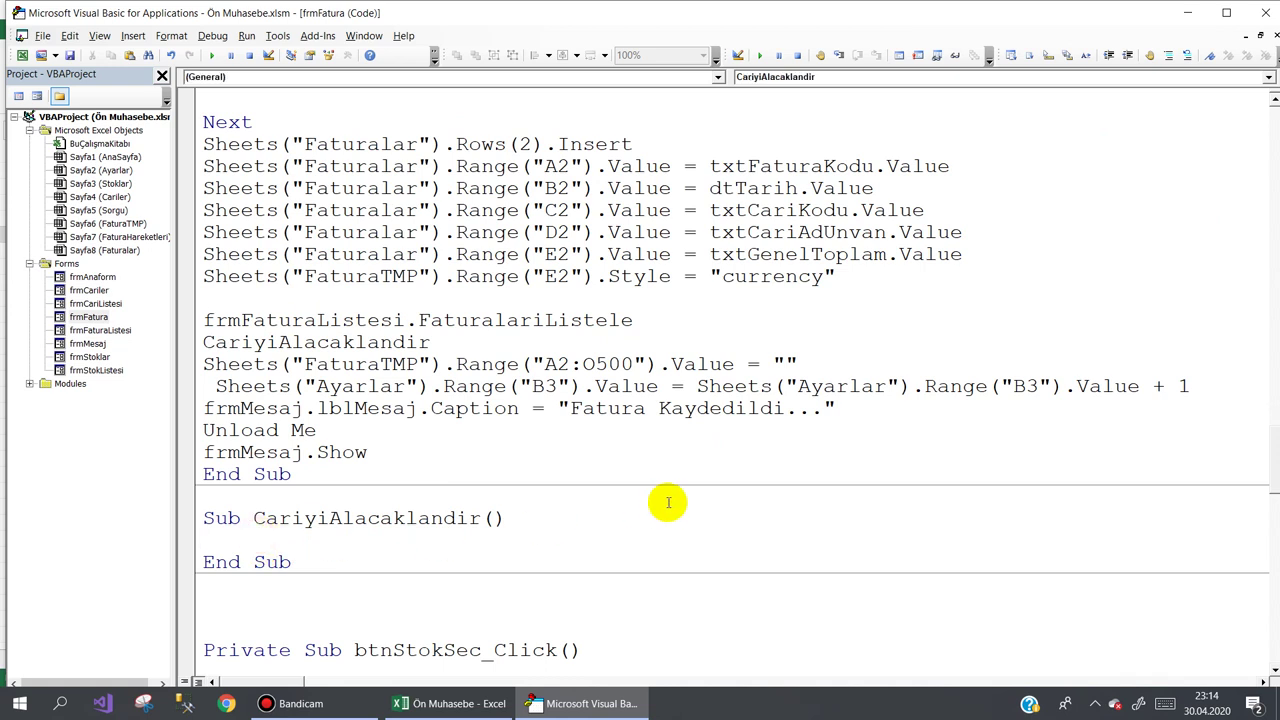
pyautogui.write('dim x ,')
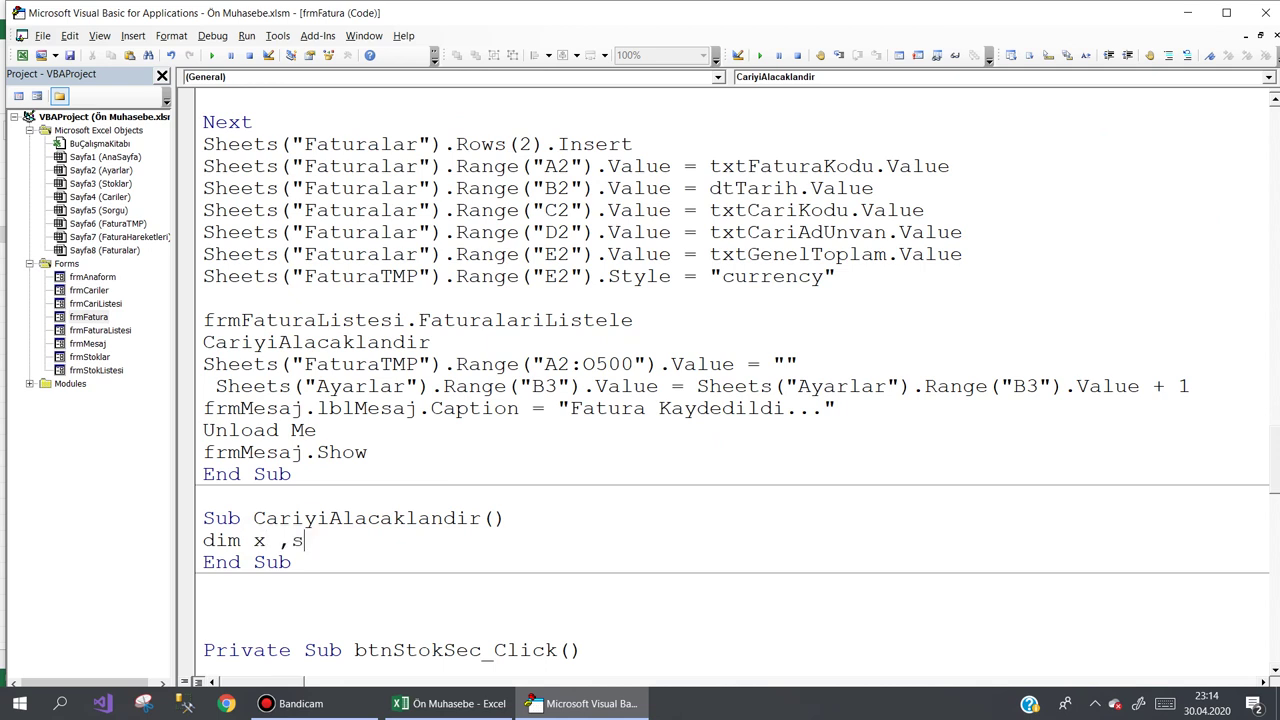
pyautogui.write('s lo')
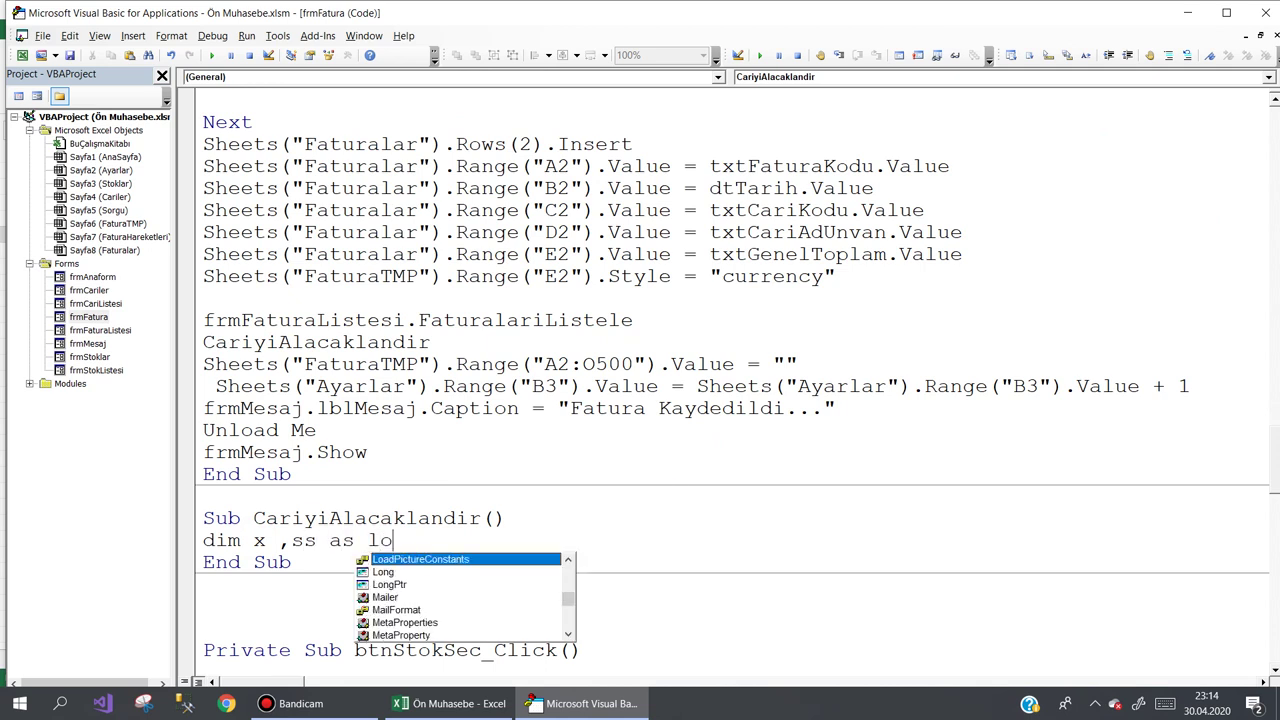
pyautogui.write('n')
pyautogui.press('Return')
pyautogui.press('Return')
pyautogui.press('Return')
pyautogui.press('Return')
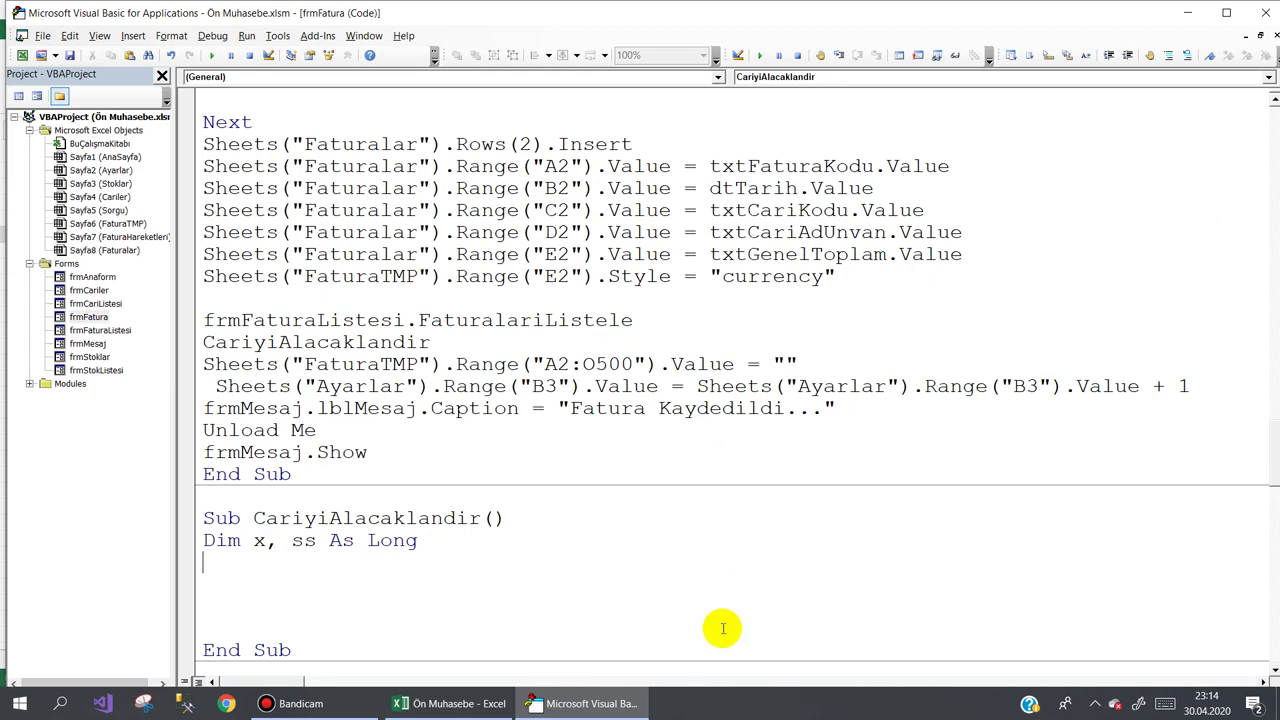
pyautogui.click(590, 704)
# - Compare invoice AF000561's customer code 6 on Faturalar with the Cariler ids in A2:A6
pyautogui.click(590, 704)
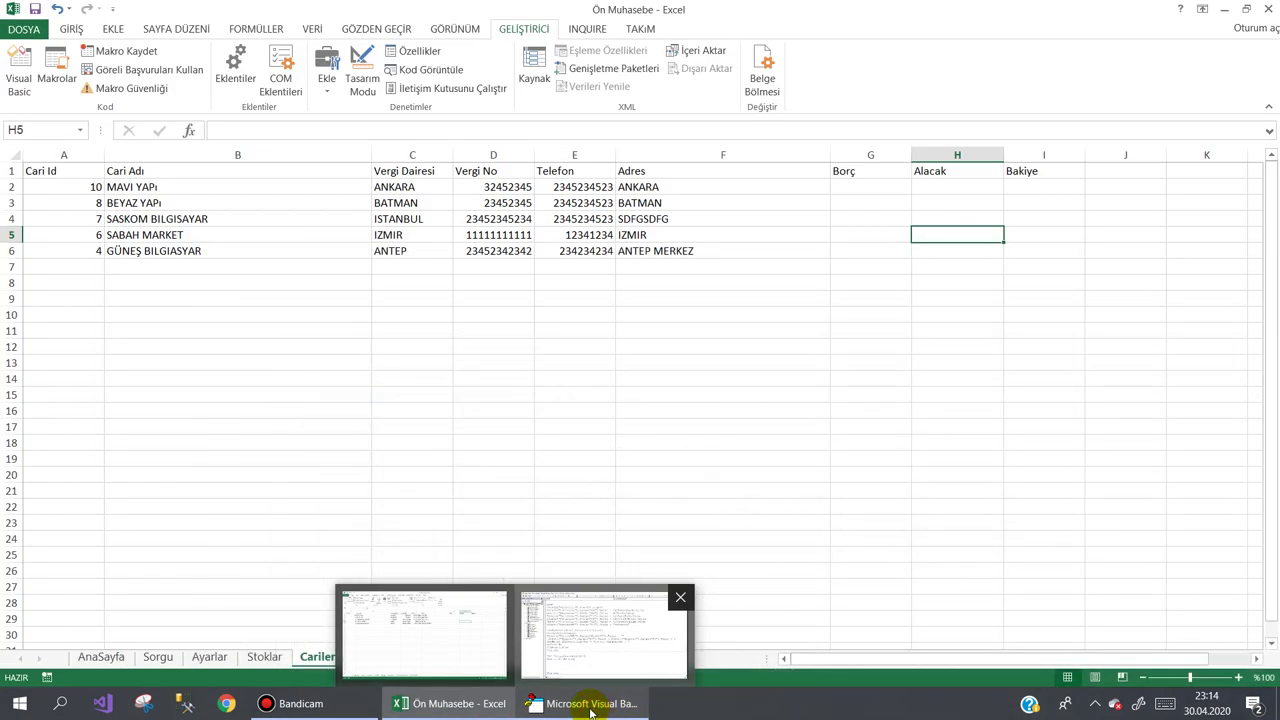
pyautogui.click(590, 704)
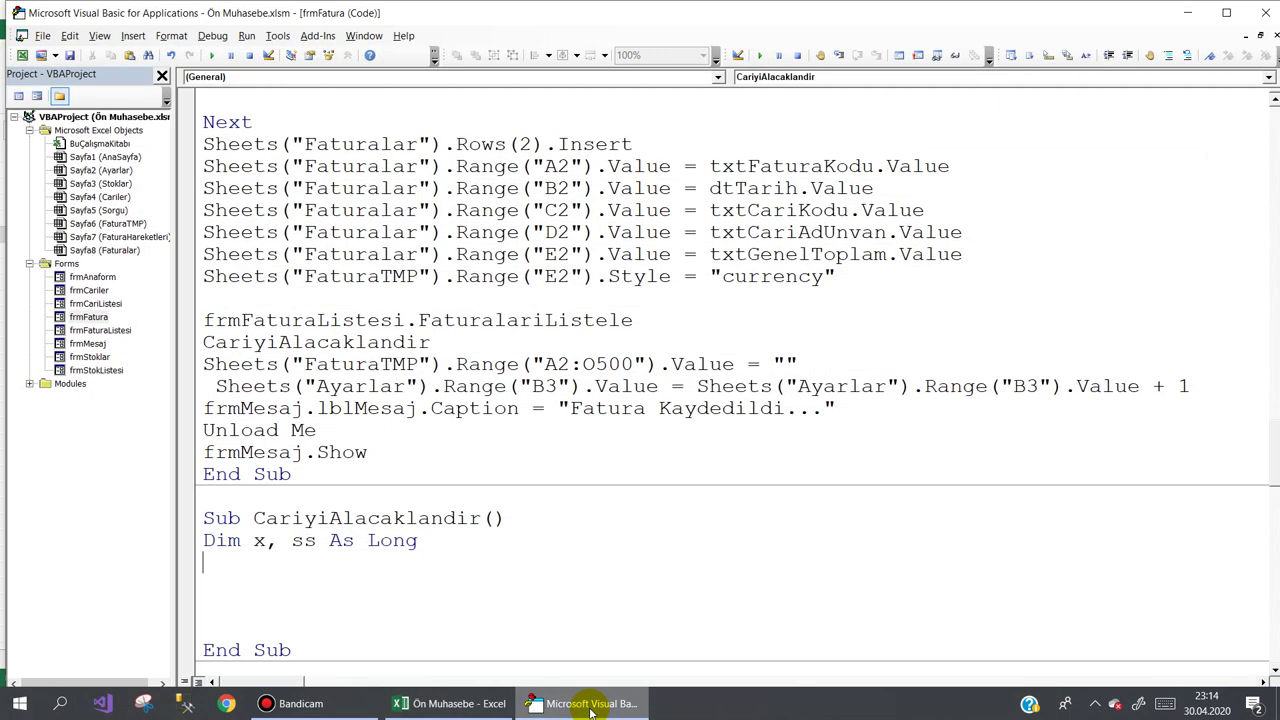
pyautogui.click(445, 704)
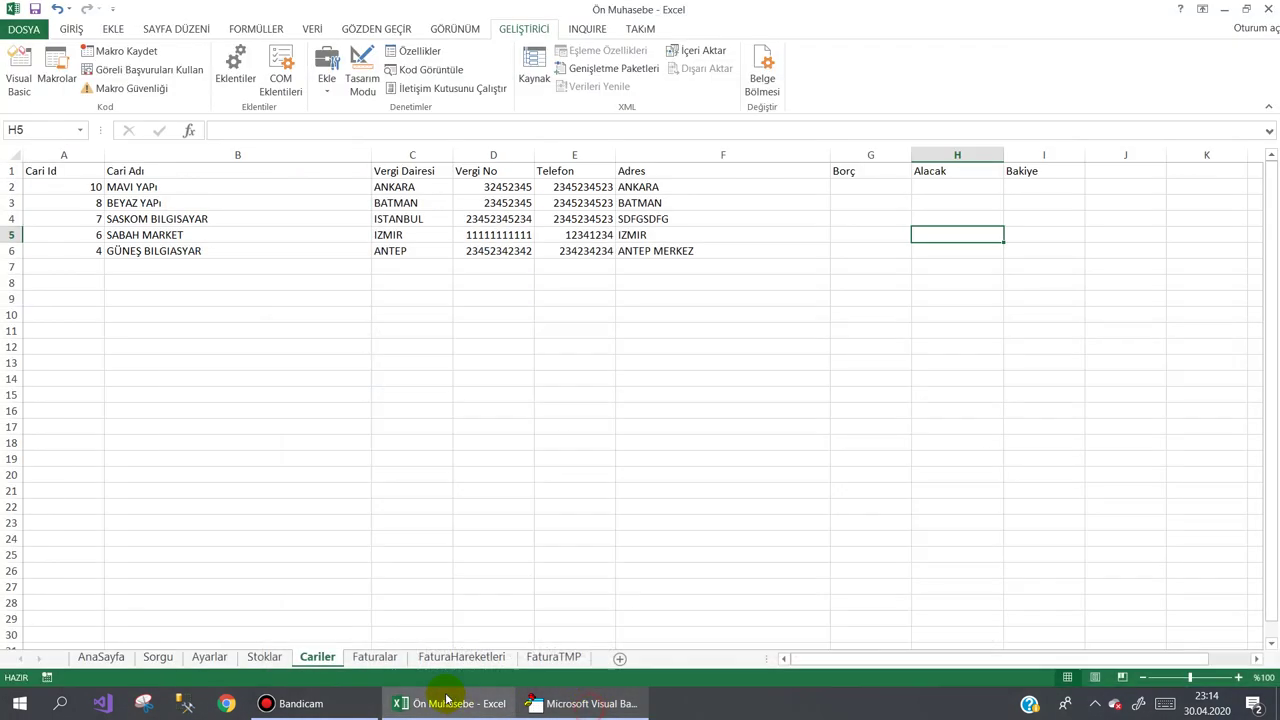
pyautogui.click(373, 659)
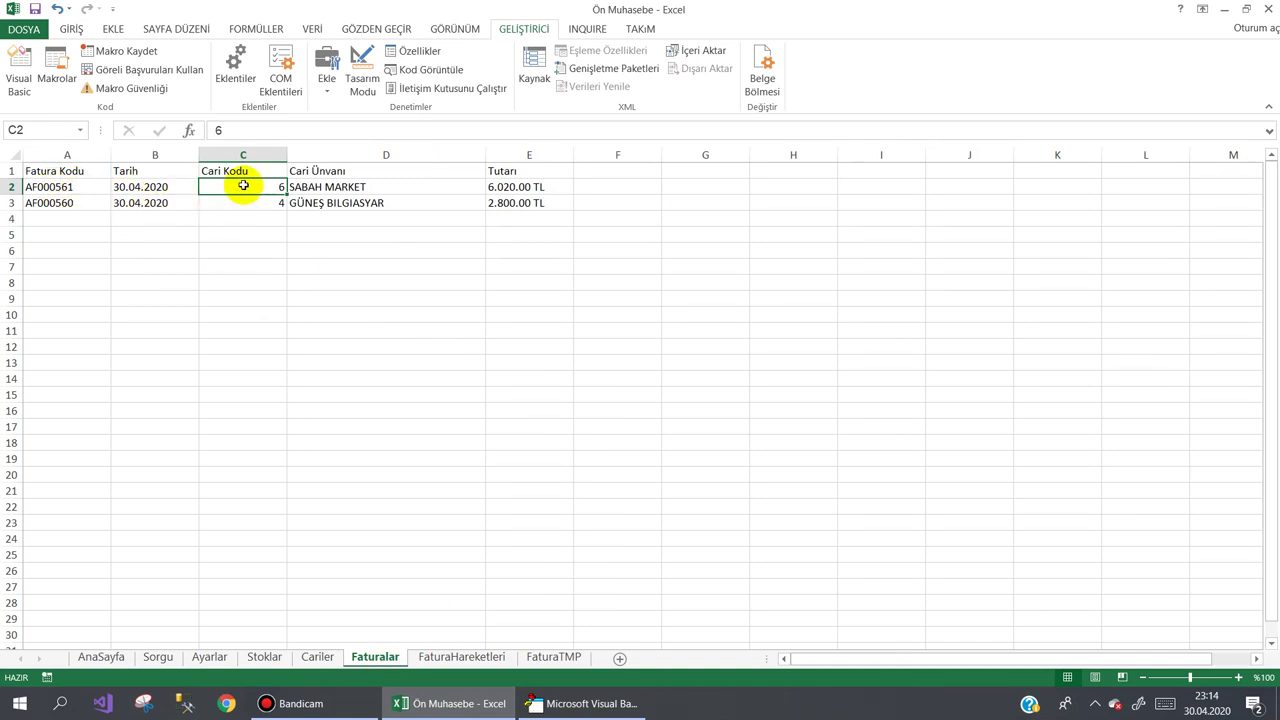
pyautogui.click(50, 189)
pyautogui.click(252, 187)
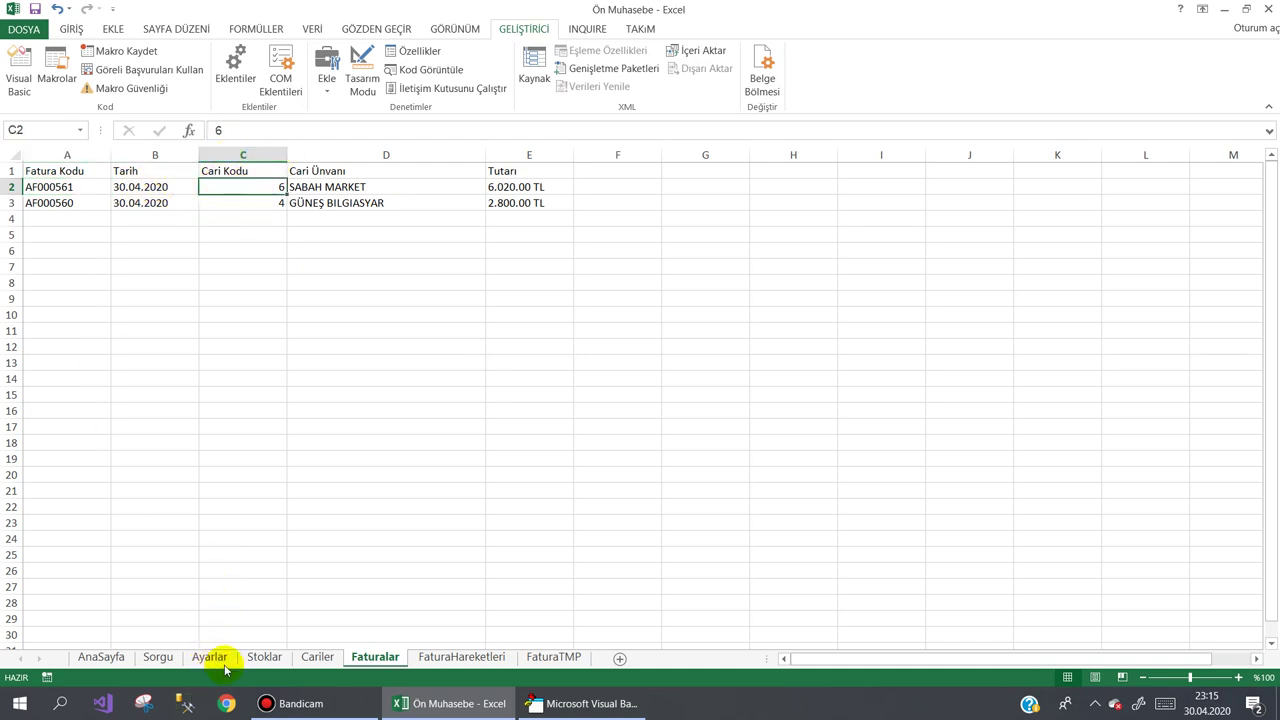
pyautogui.click(303, 659)
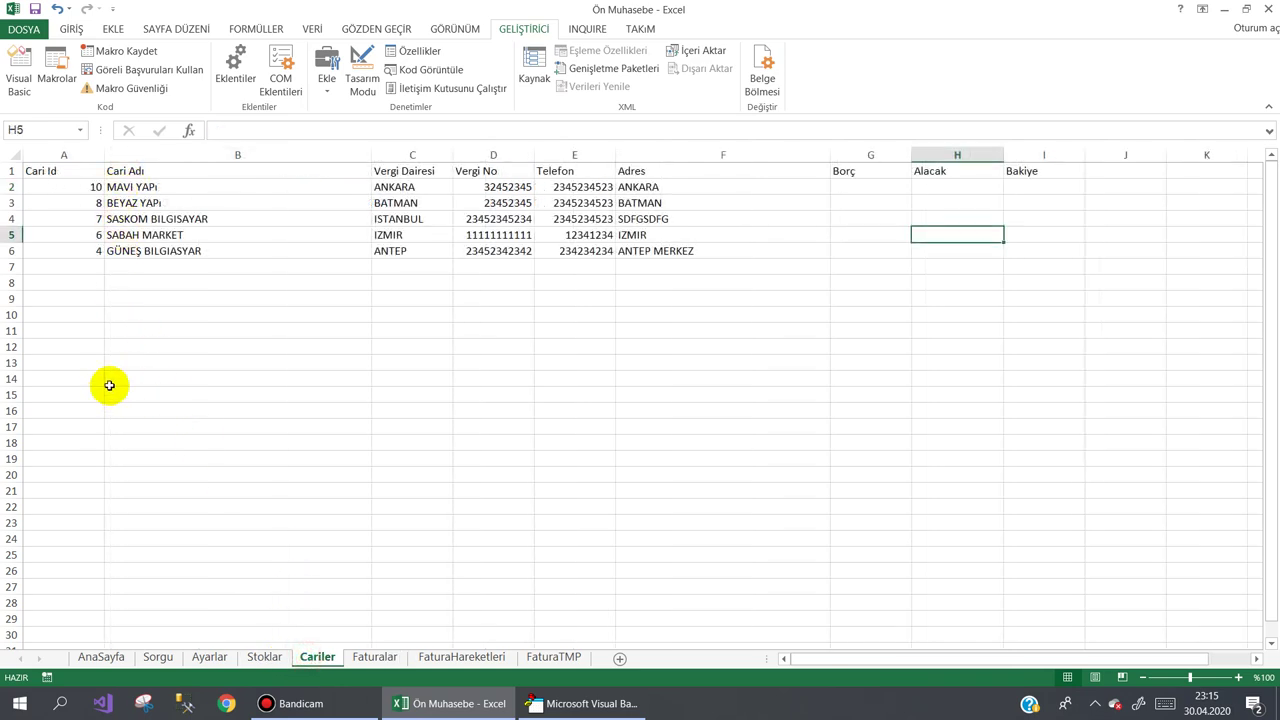
pyautogui.moveTo(88, 190); pyautogui.dragTo(80, 250)
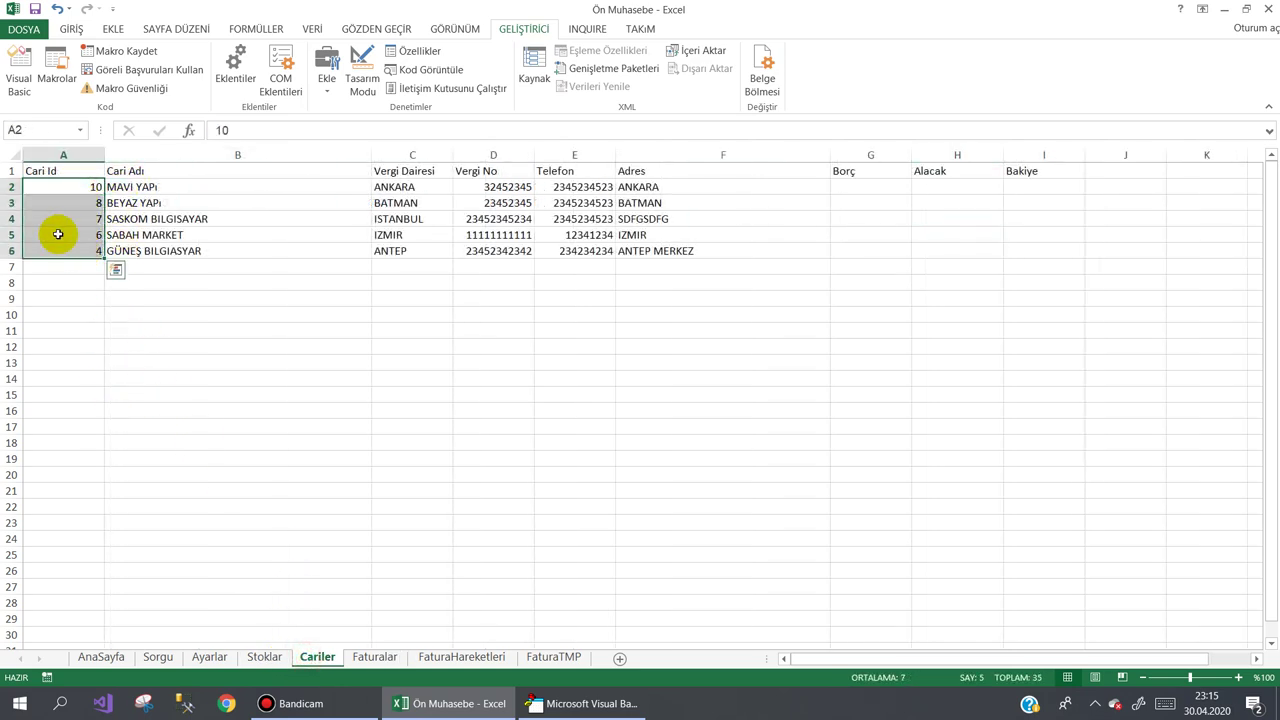
pyautogui.click(373, 657)
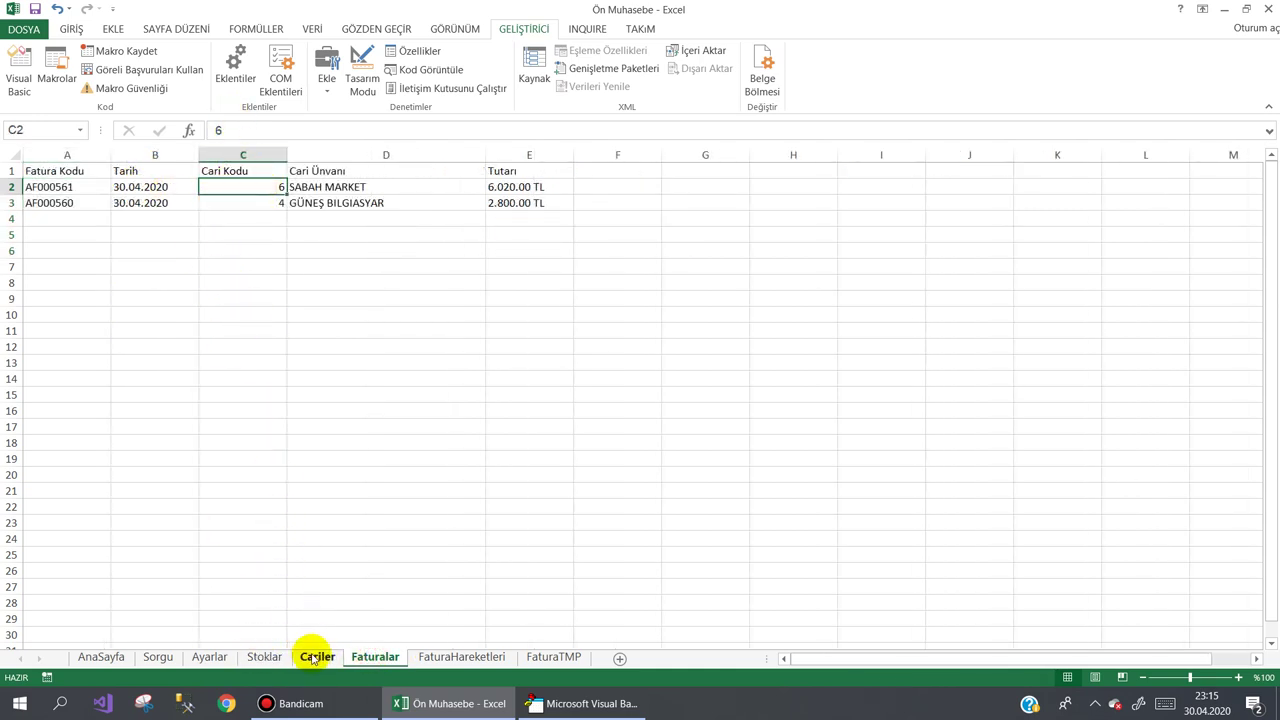
pyautogui.click(312, 656)
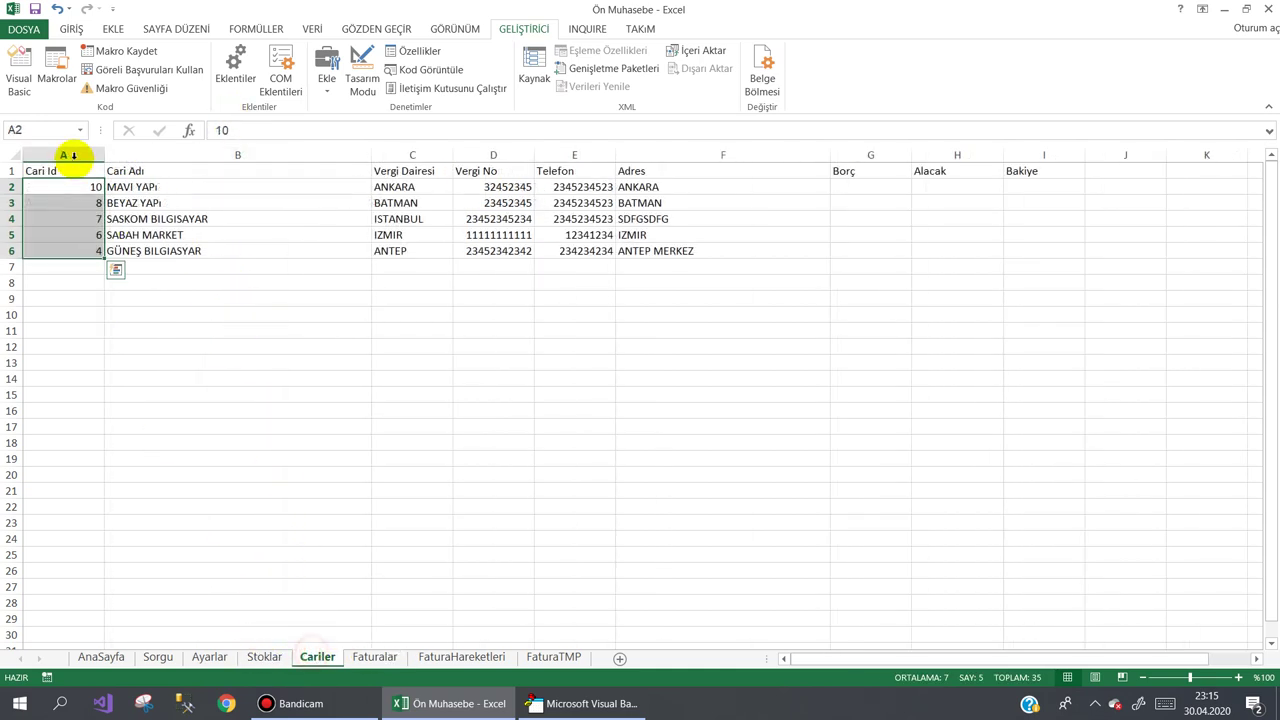
# - Enter an example Alacak of 4000 in H5 and compare it with the 6.020.00 TL total in E2
pyautogui.click(78, 218)
pyautogui.moveTo(84, 234); pyautogui.dragTo(694, 230)
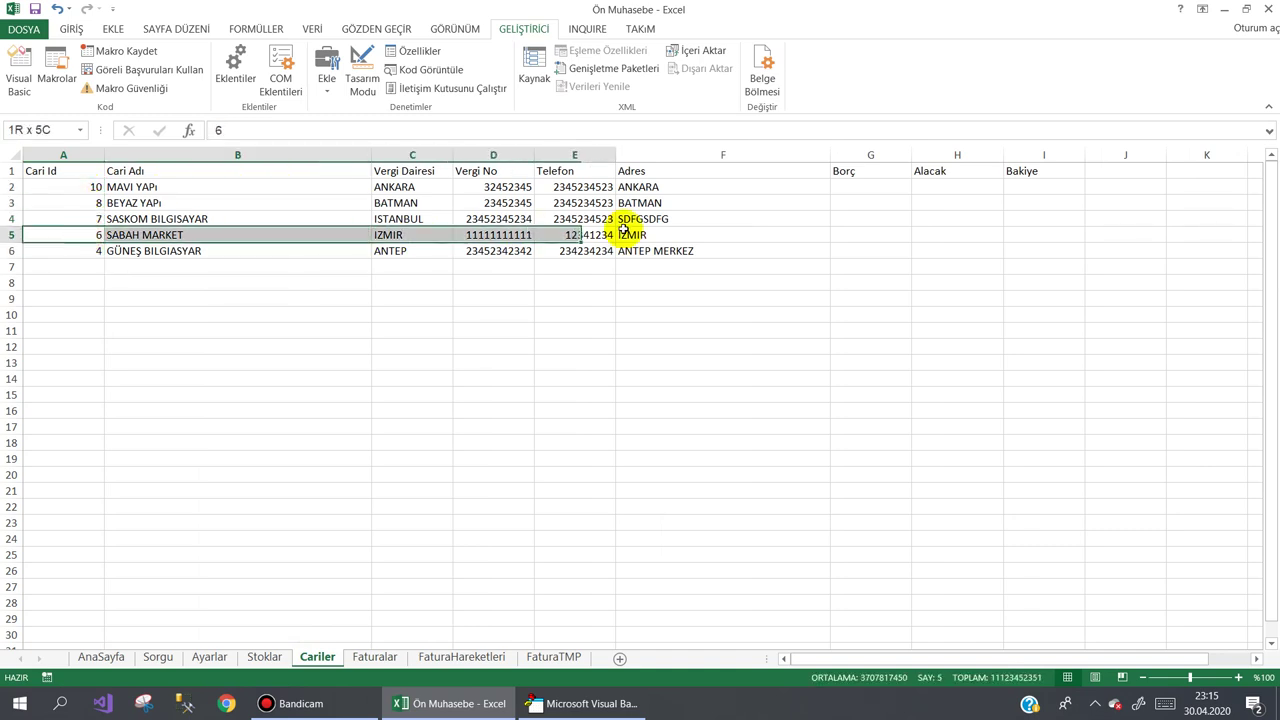
pyautogui.click(922, 234)
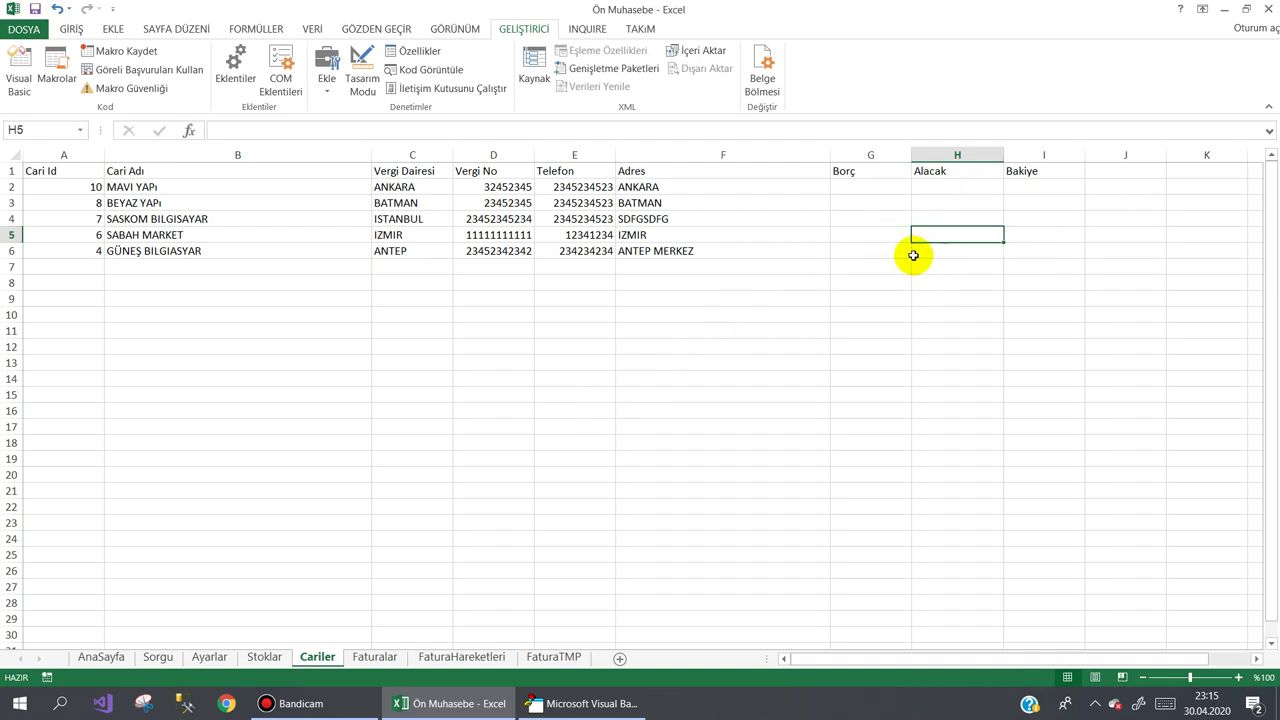
pyautogui.write('4000')
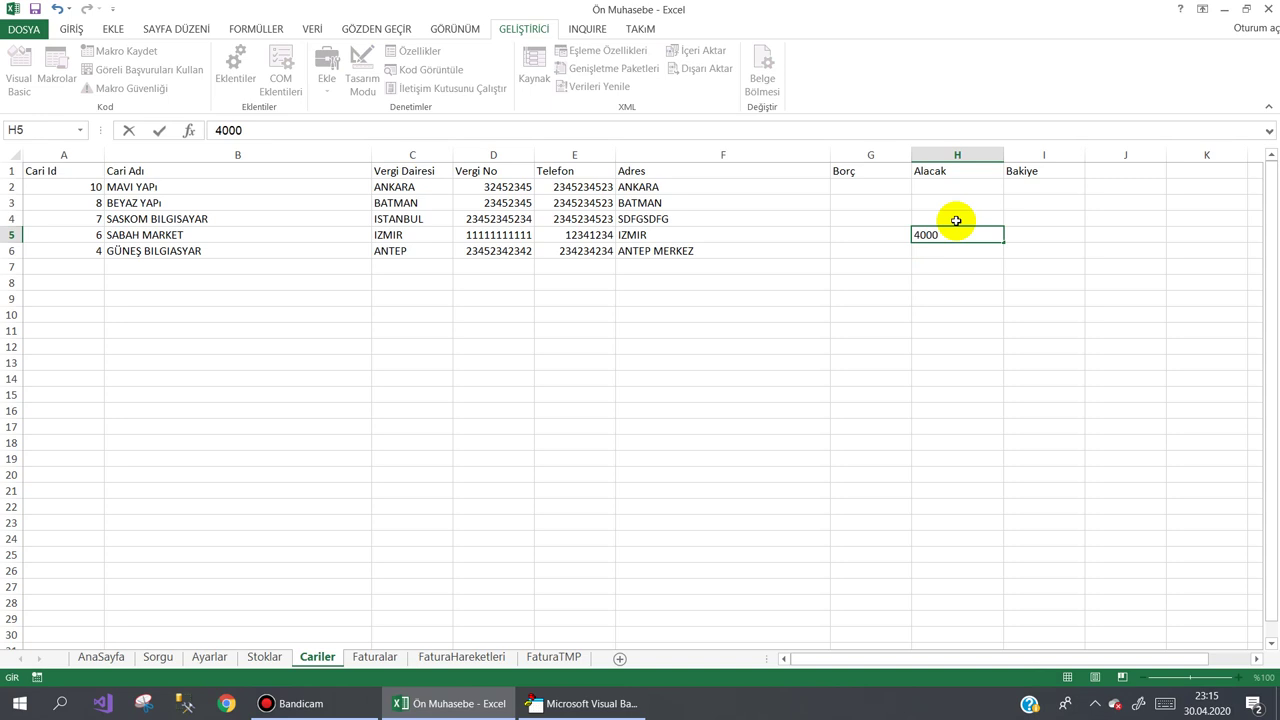
pyautogui.press('Return')
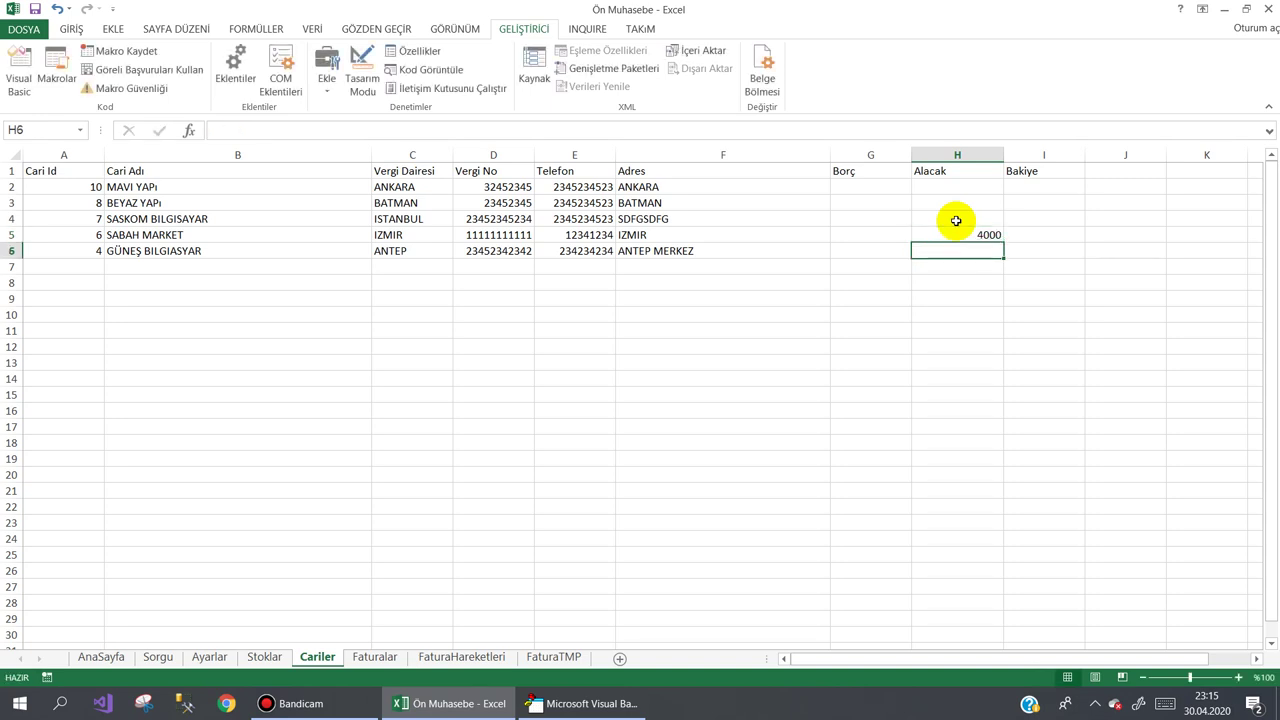
pyautogui.press('Up')
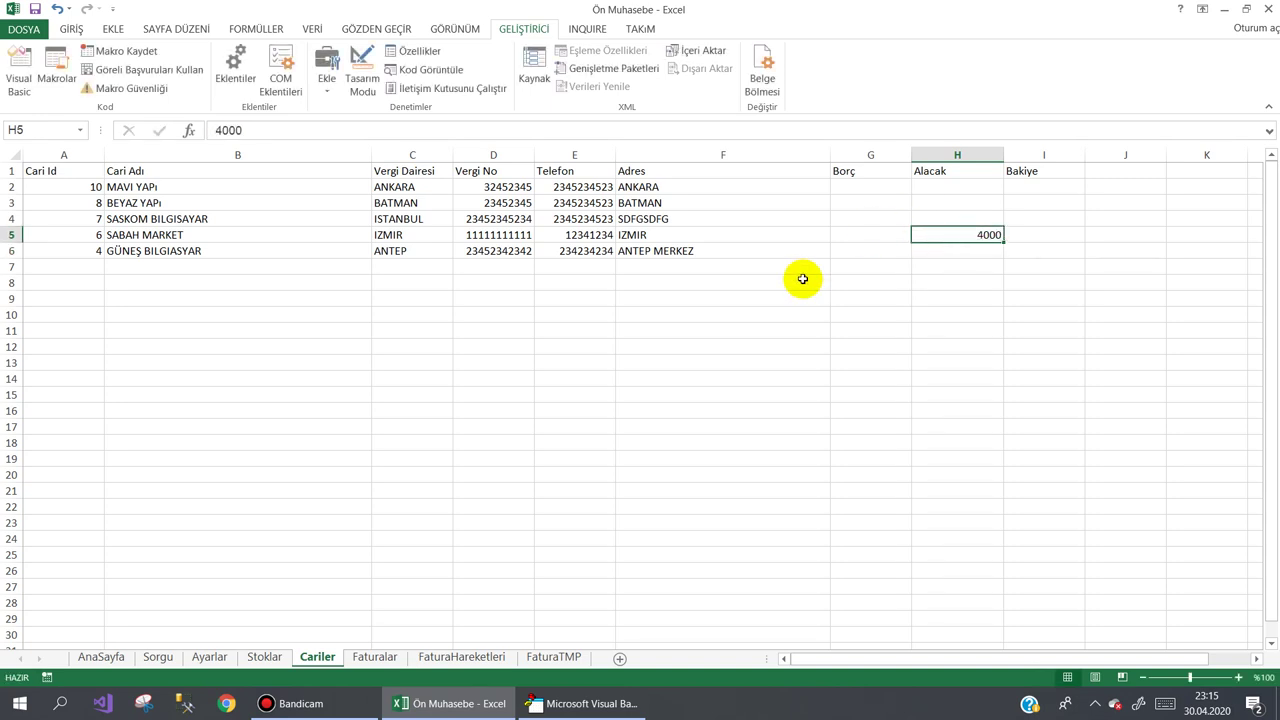
pyautogui.click(372, 657)
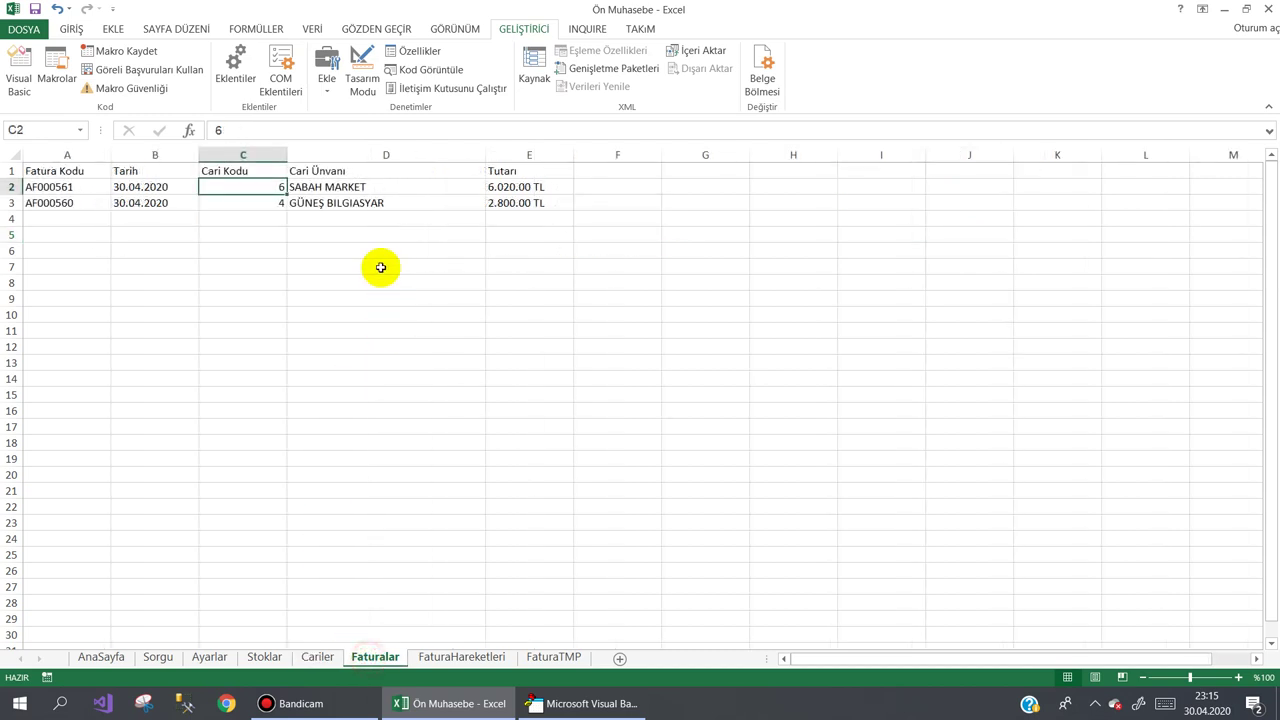
pyautogui.click(503, 189)
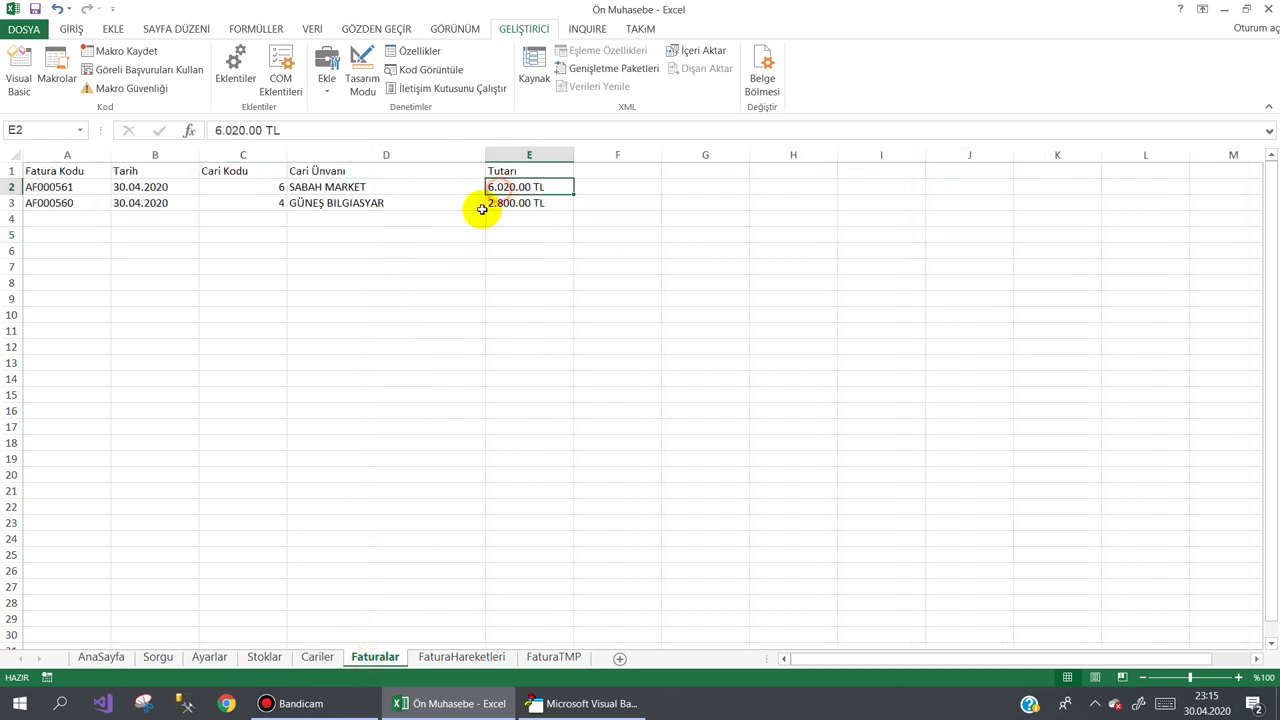
pyautogui.click(315, 657)
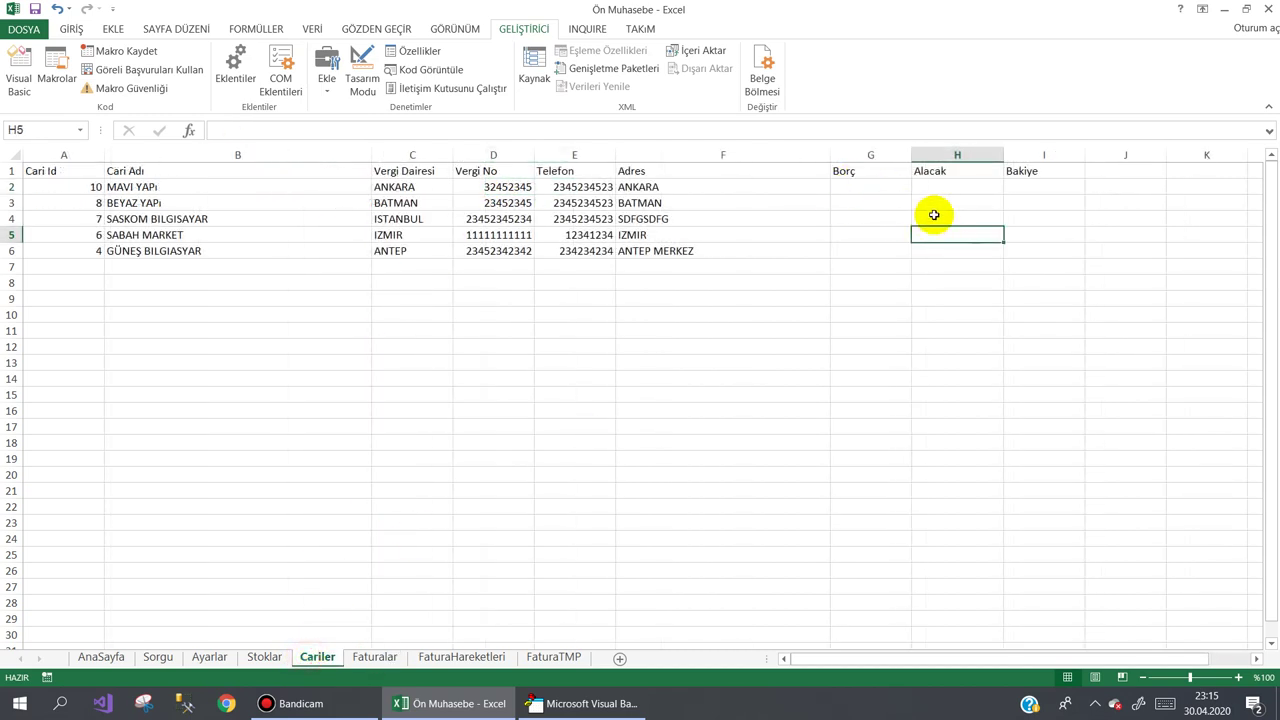
pyautogui.click(562, 703)
pyautogui.write('ss=she')
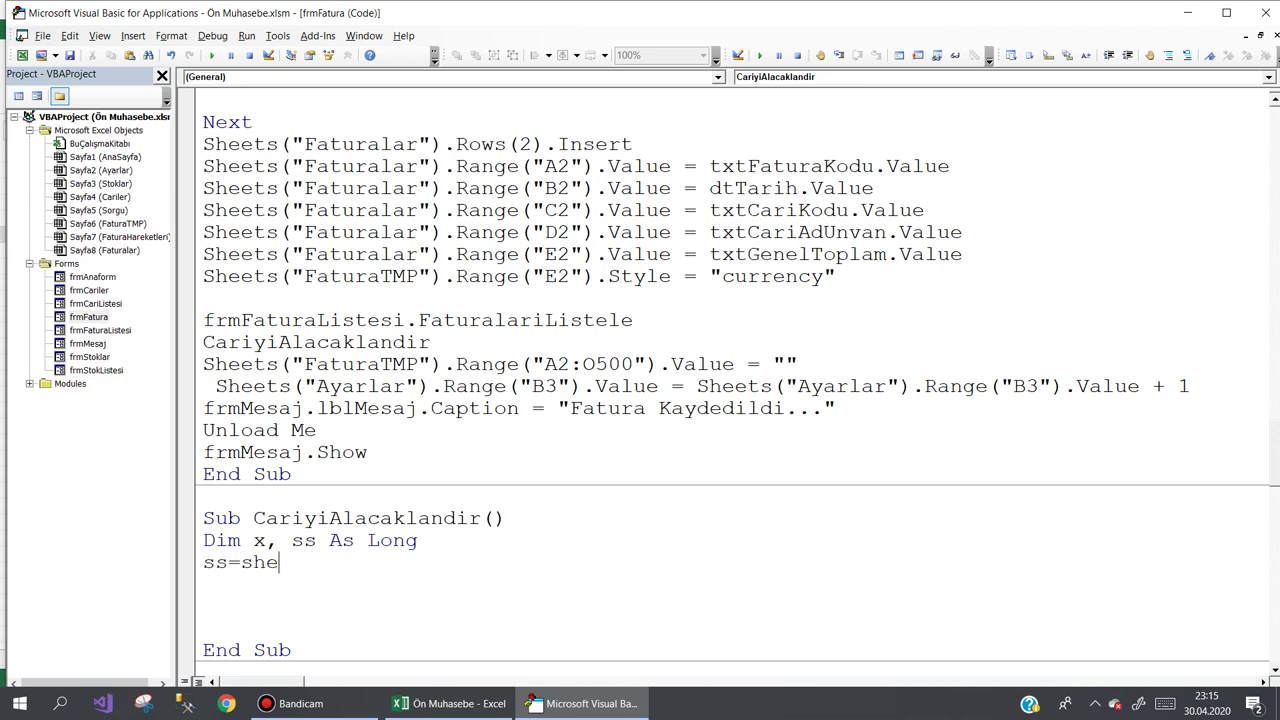
# - Start the ss assignment with Sheets("Cariler"). and check the Cariler sheet in the workbook
pyautogui.hotkey('ctrl', 'space')
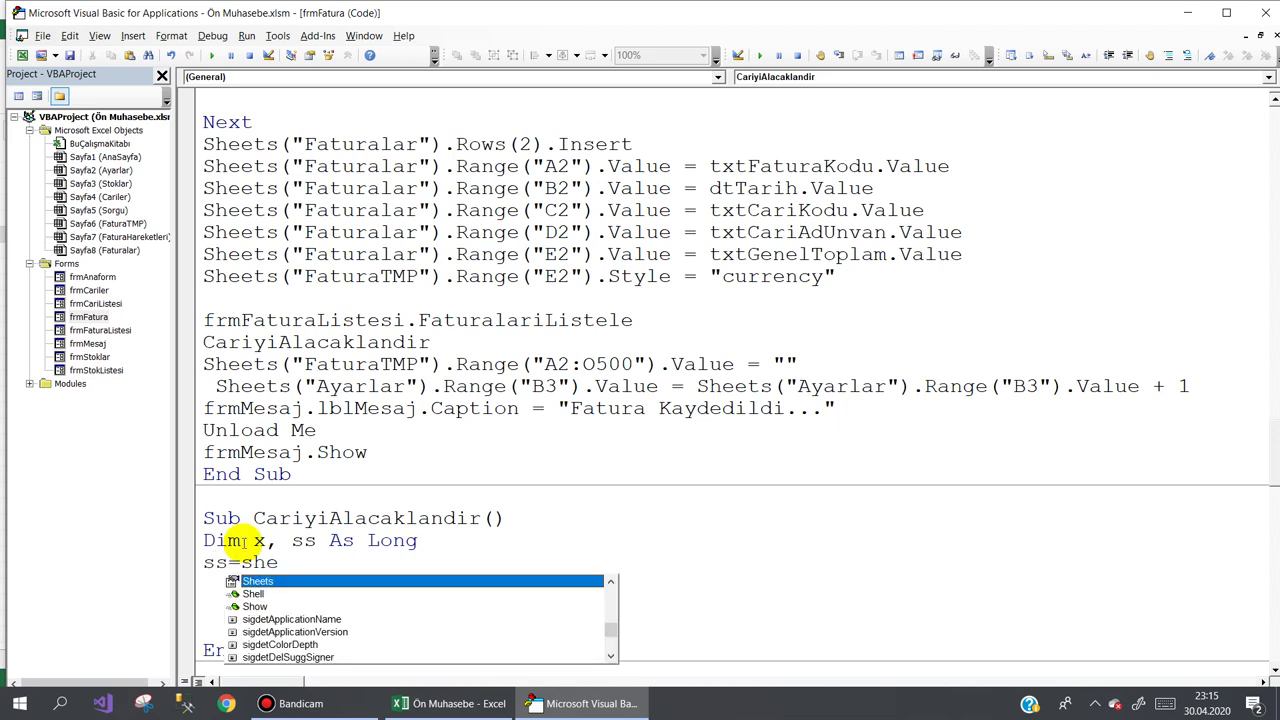
pyautogui.write('("Ca')
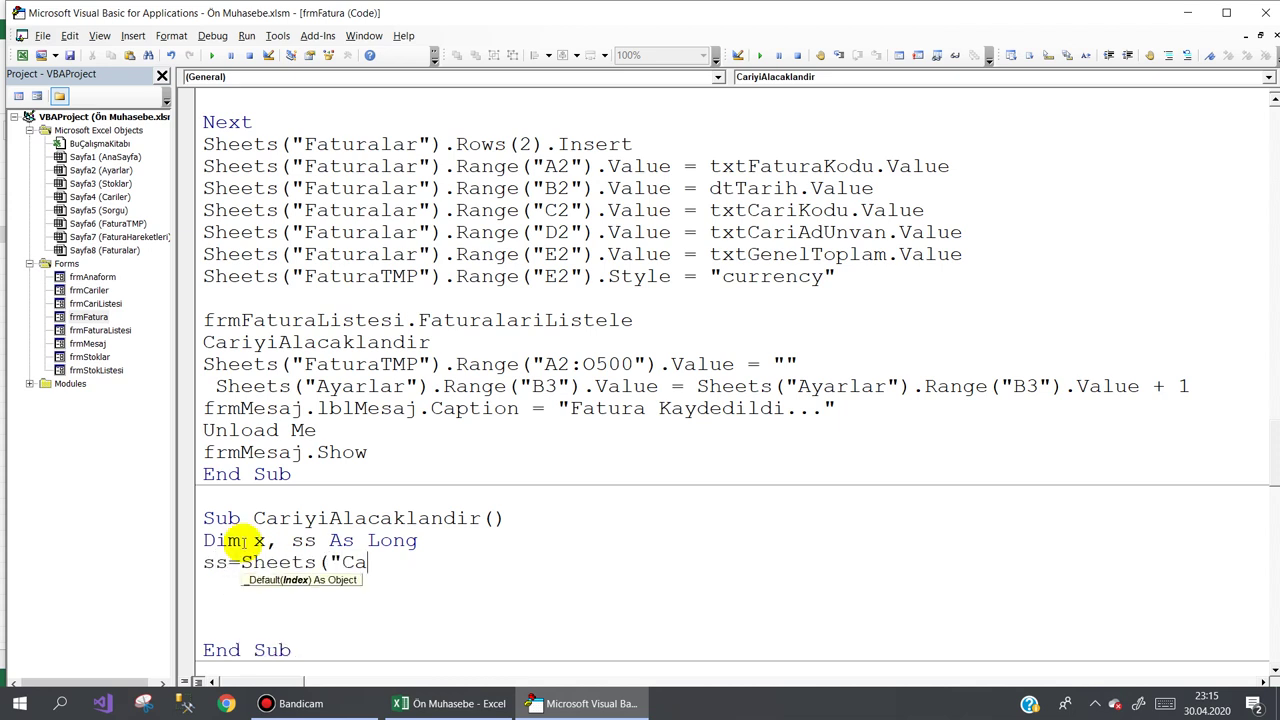
pyautogui.write('riler").range(')
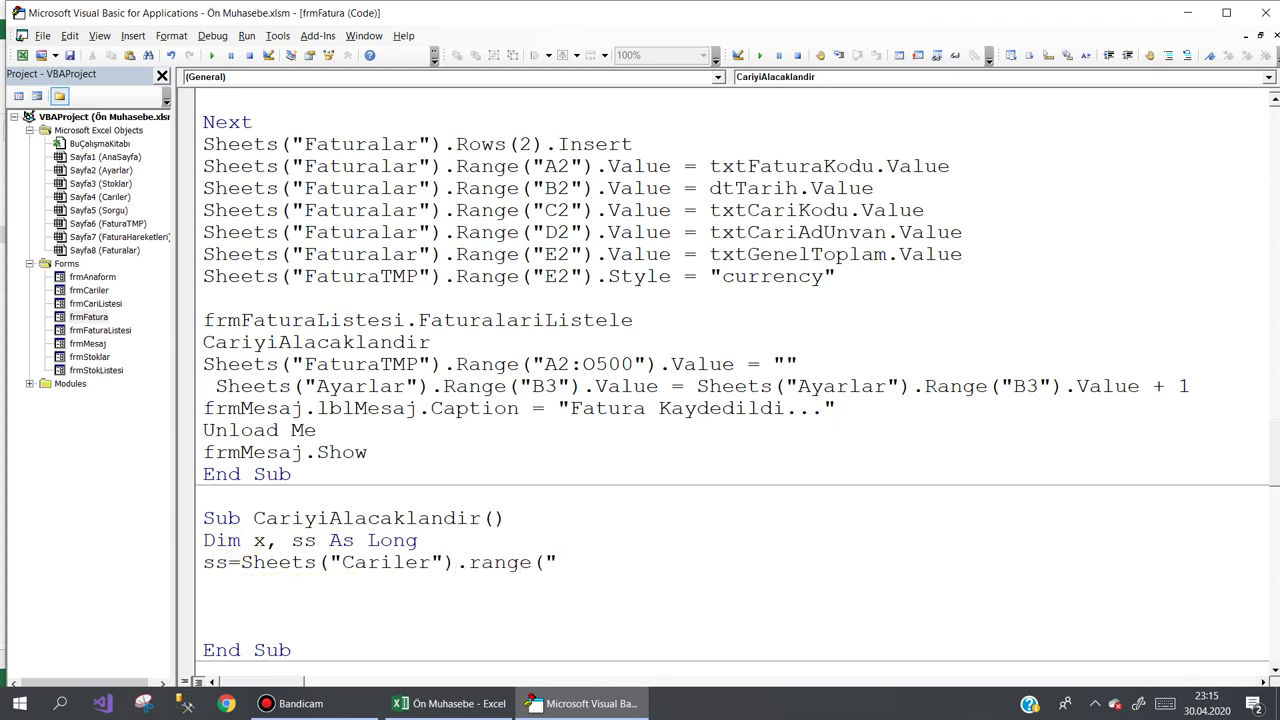
pyautogui.click(462, 705)
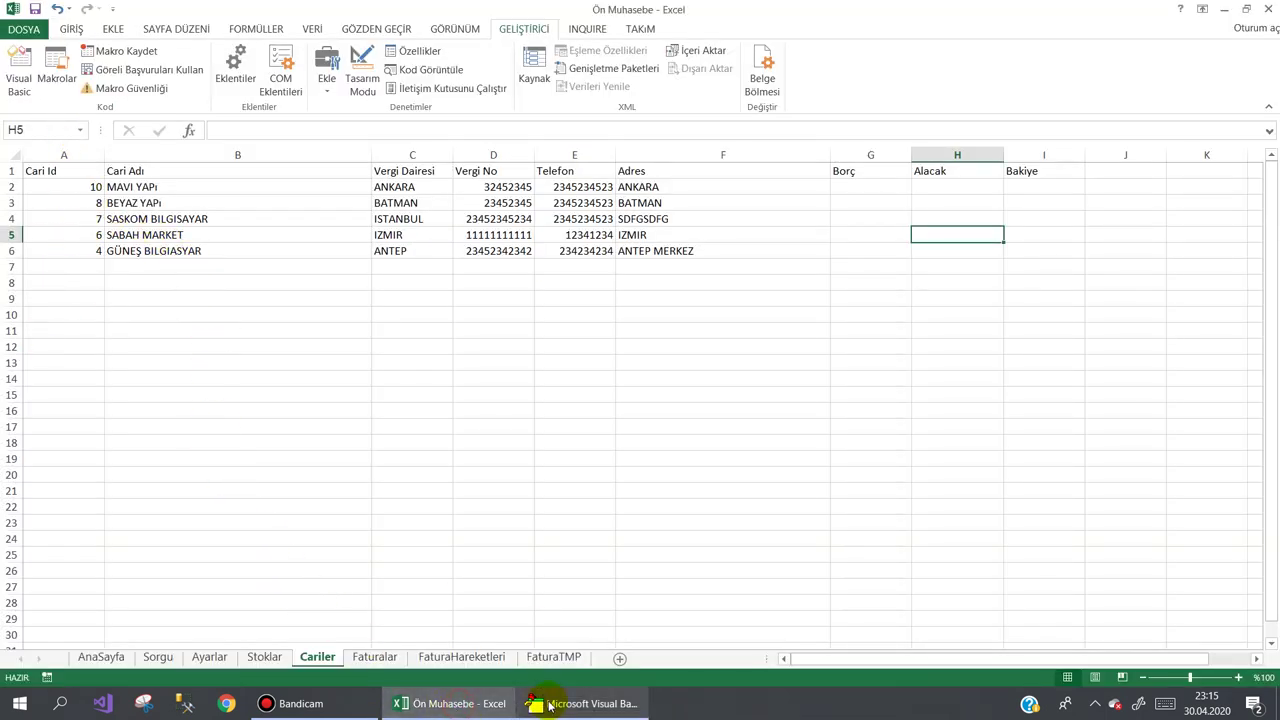
pyautogui.moveTo(549, 706)
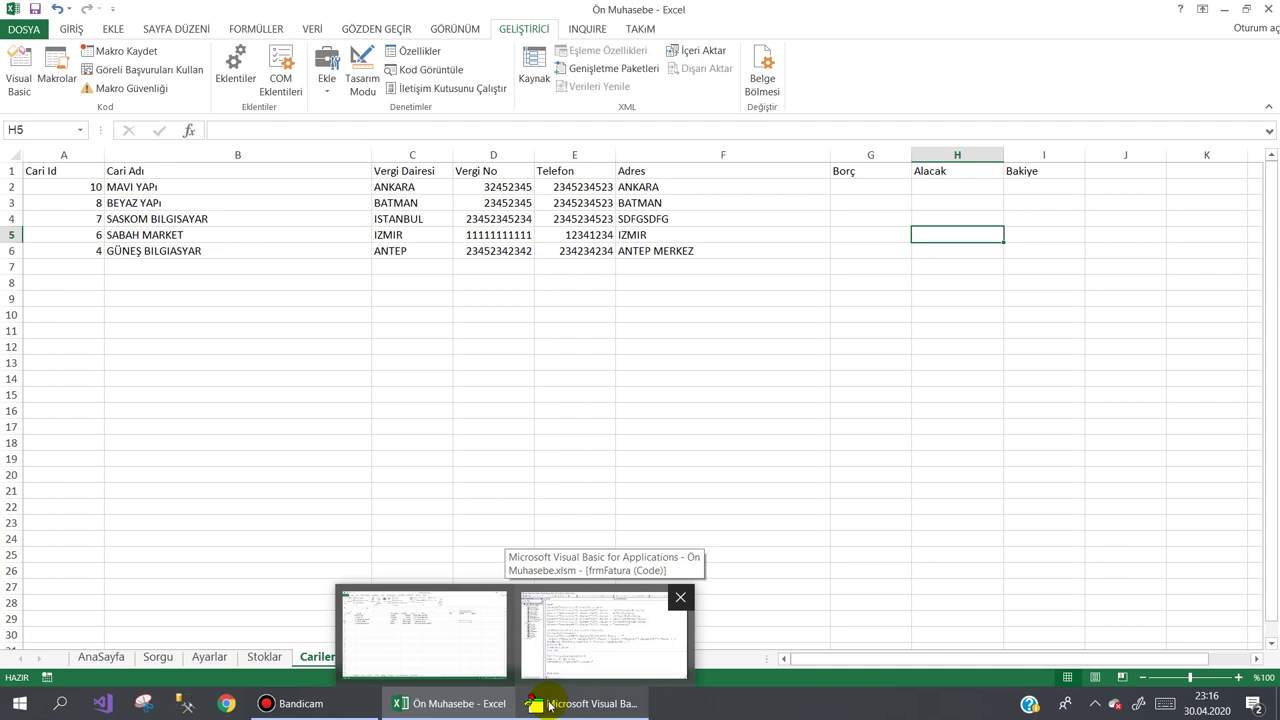
pyautogui.click(549, 706)
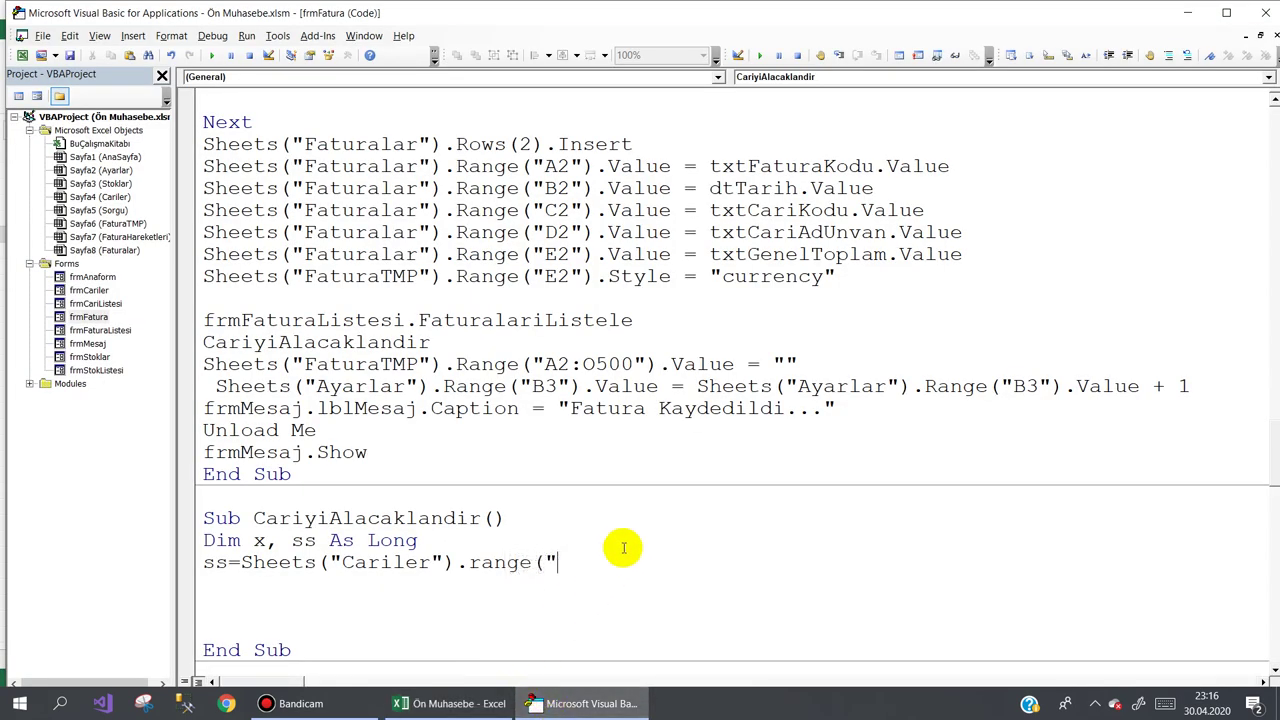
# - Finish ss = Sheets("Cariler").Range("A10000").End(xlUp).Row and begin the For x = 1 To ss line
pyautogui.write('A')
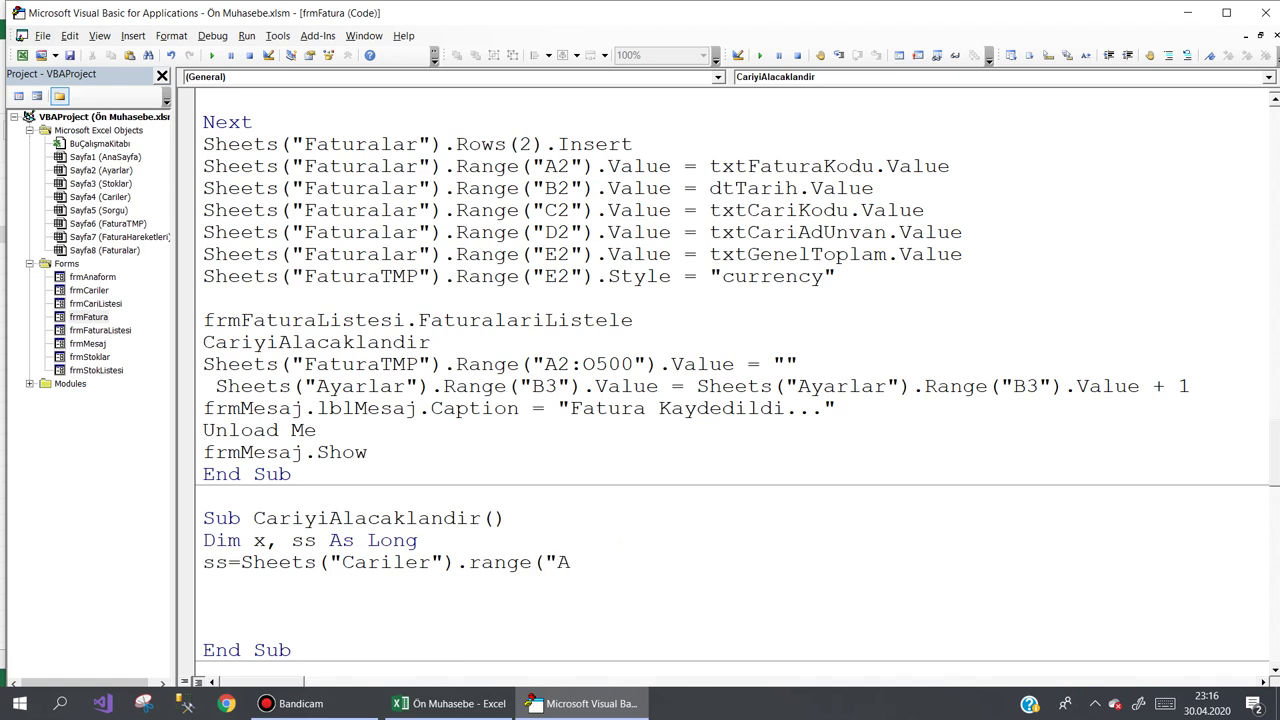
pyautogui.write('&')
pyautogui.press('BackSpace')
pyautogui.press('BackSpace')
pyautogui.write('1')
pyautogui.write('00')
pyautogui.write('00"')
pyautogui.write(').end')
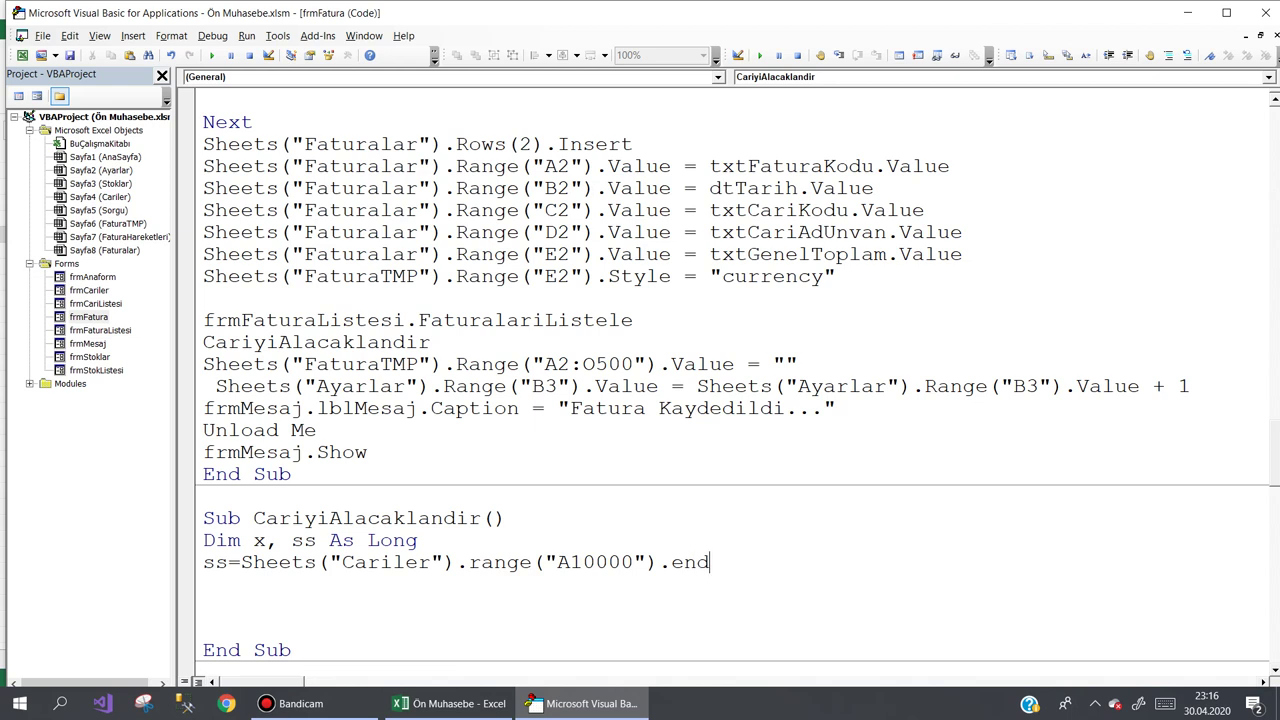
pyautogui.write('(xl')
pyautogui.hotkey('ctrl', 'space')
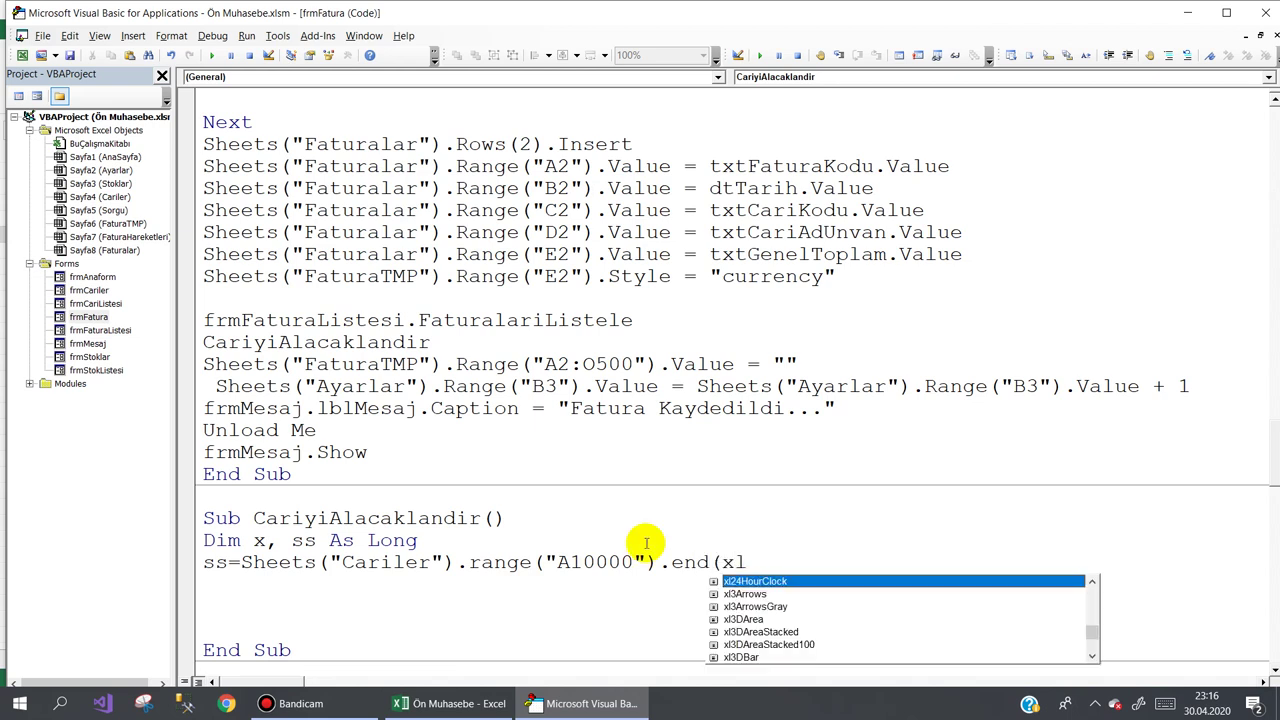
pyautogui.write('up')
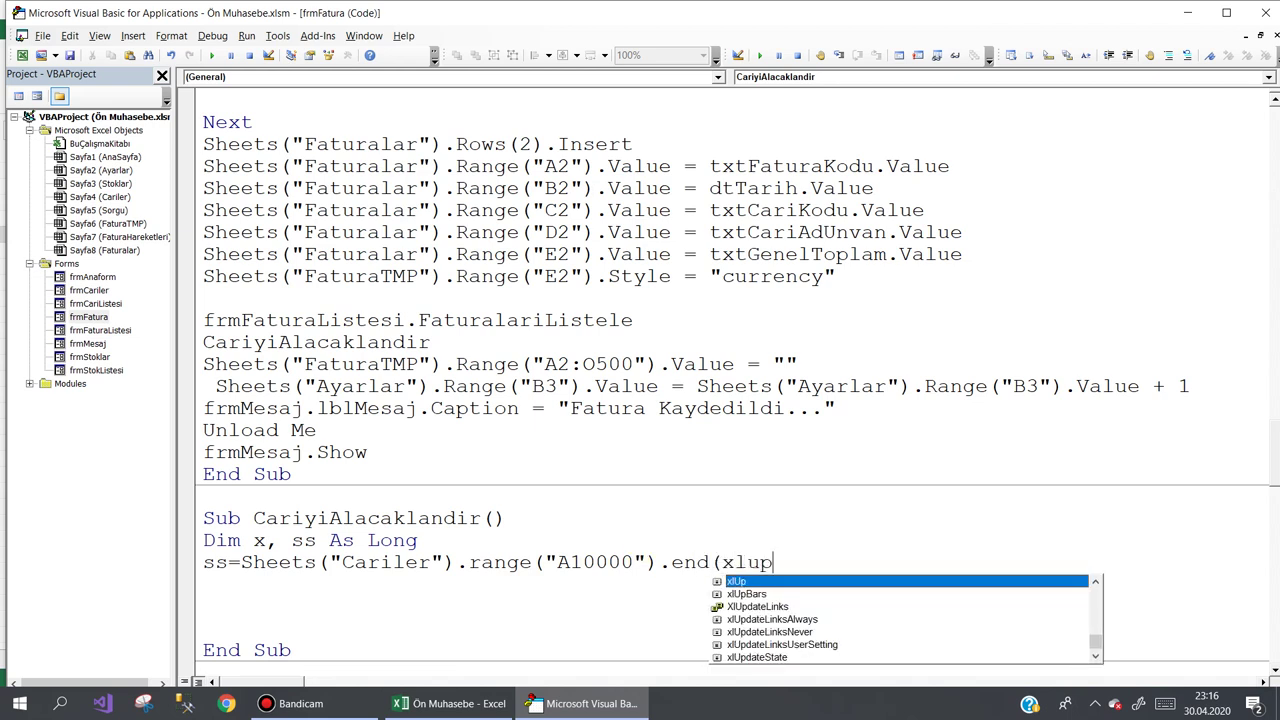
pyautogui.write(').ro')
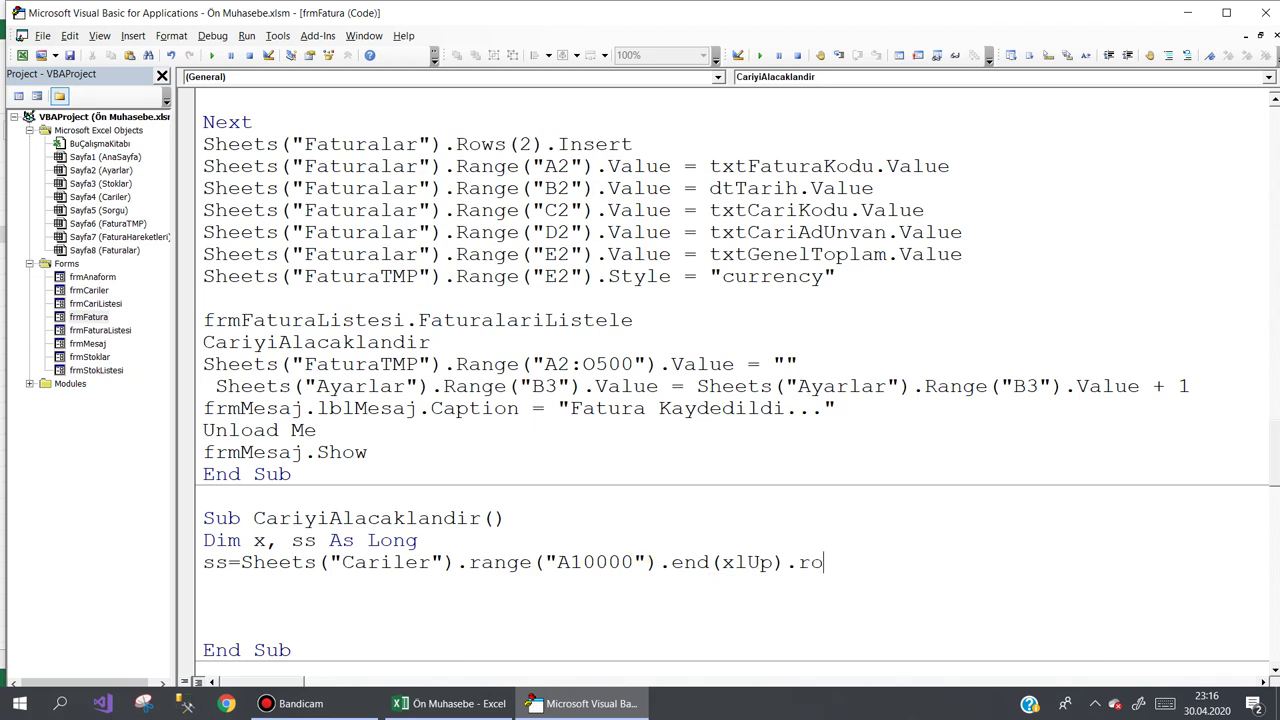
pyautogui.write('w')
pyautogui.press('Return')
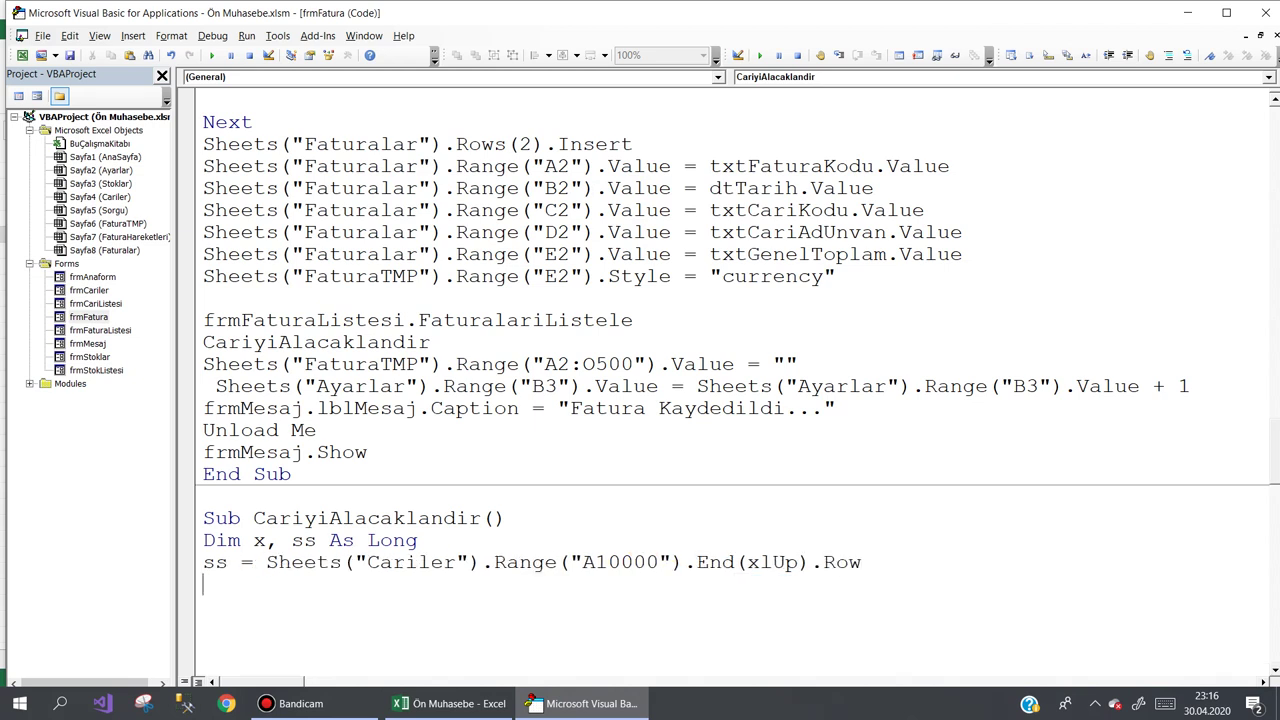
pyautogui.write('for x')
pyautogui.write('=1 to ss')
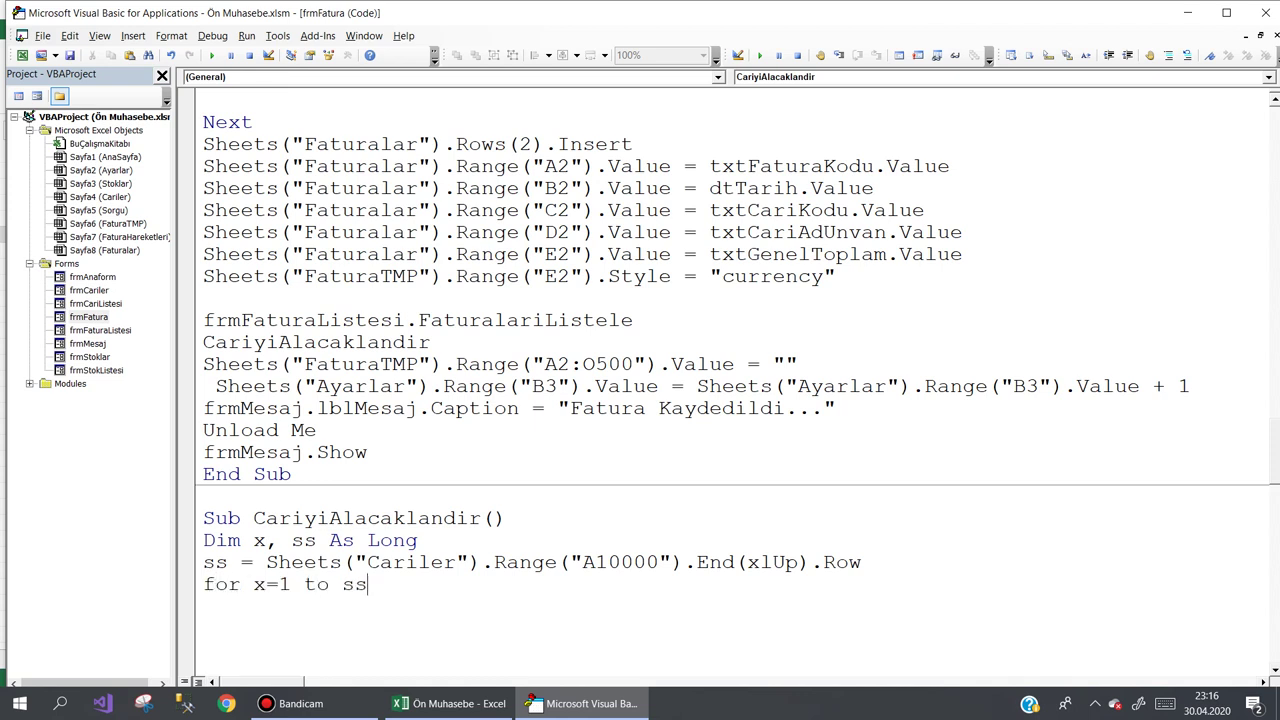
# - Close the loop with Next and start an If line using the copied Sheets("Cariler").Range( reference
pyautogui.press('Return')
pyautogui.press('Return')
pyautogui.write('next')
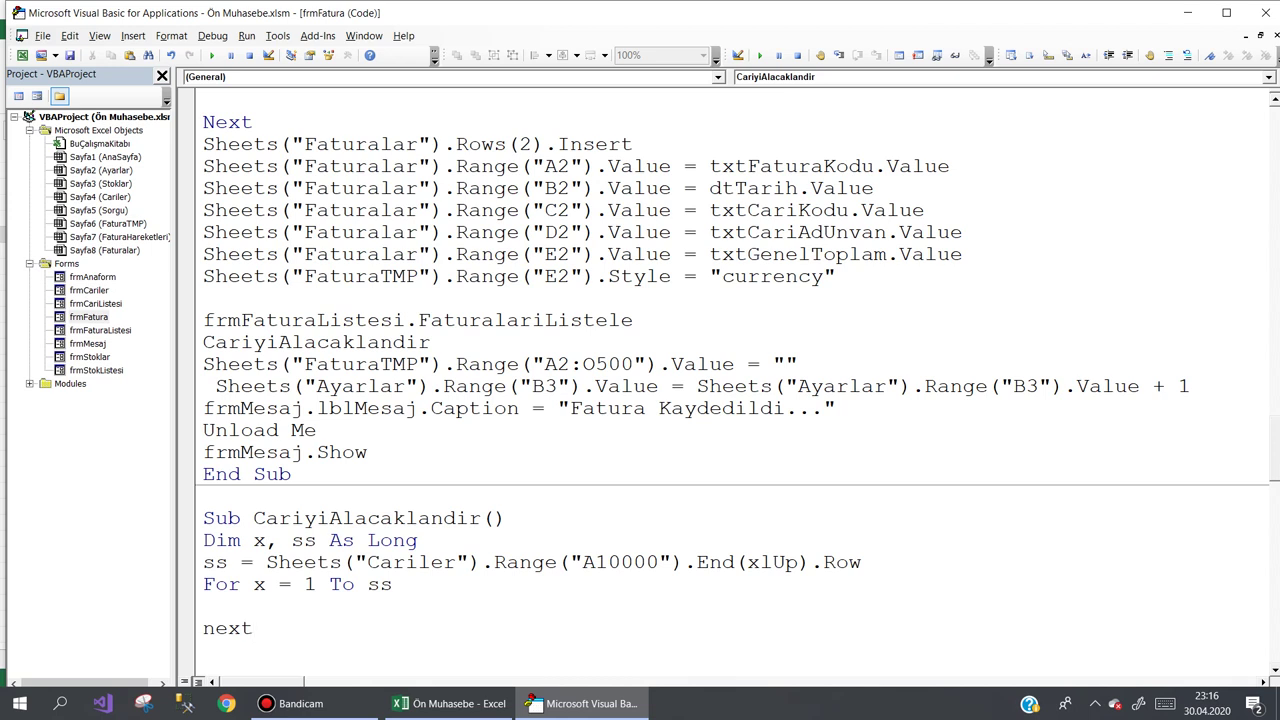
pyautogui.press('Up')
pyautogui.write('if')
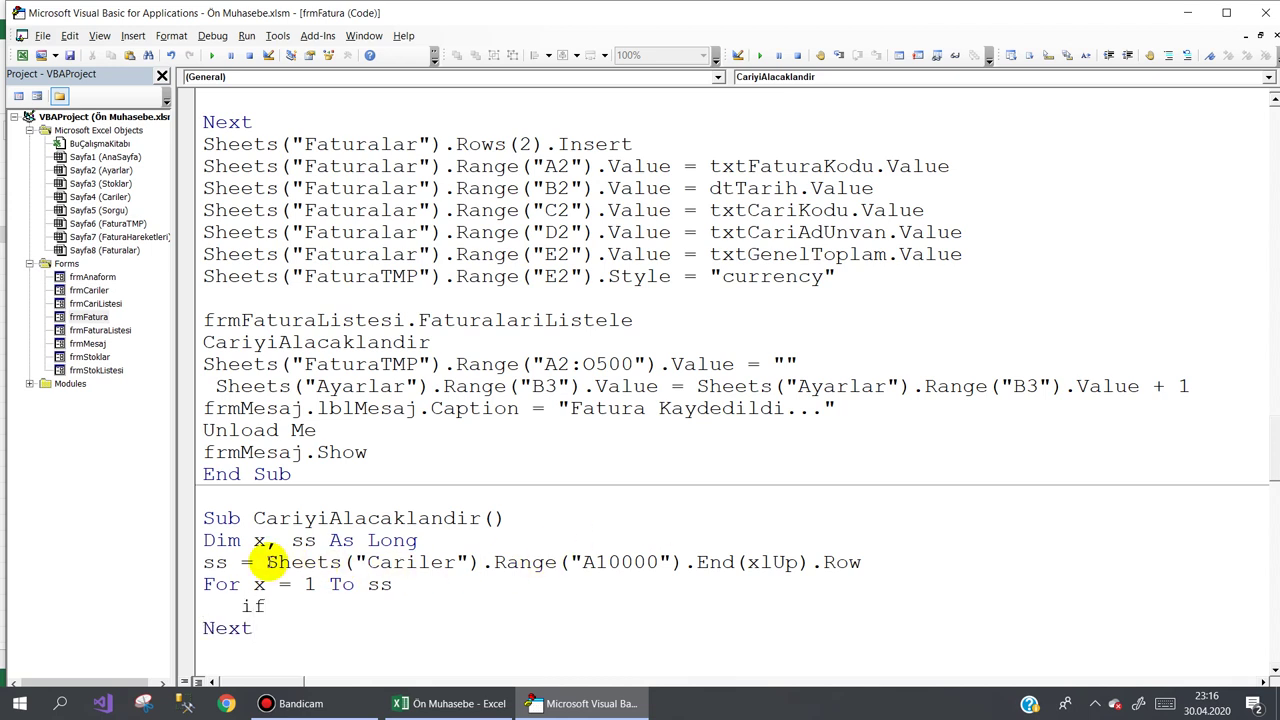
pyautogui.moveTo(266, 562); pyautogui.dragTo(570, 562)
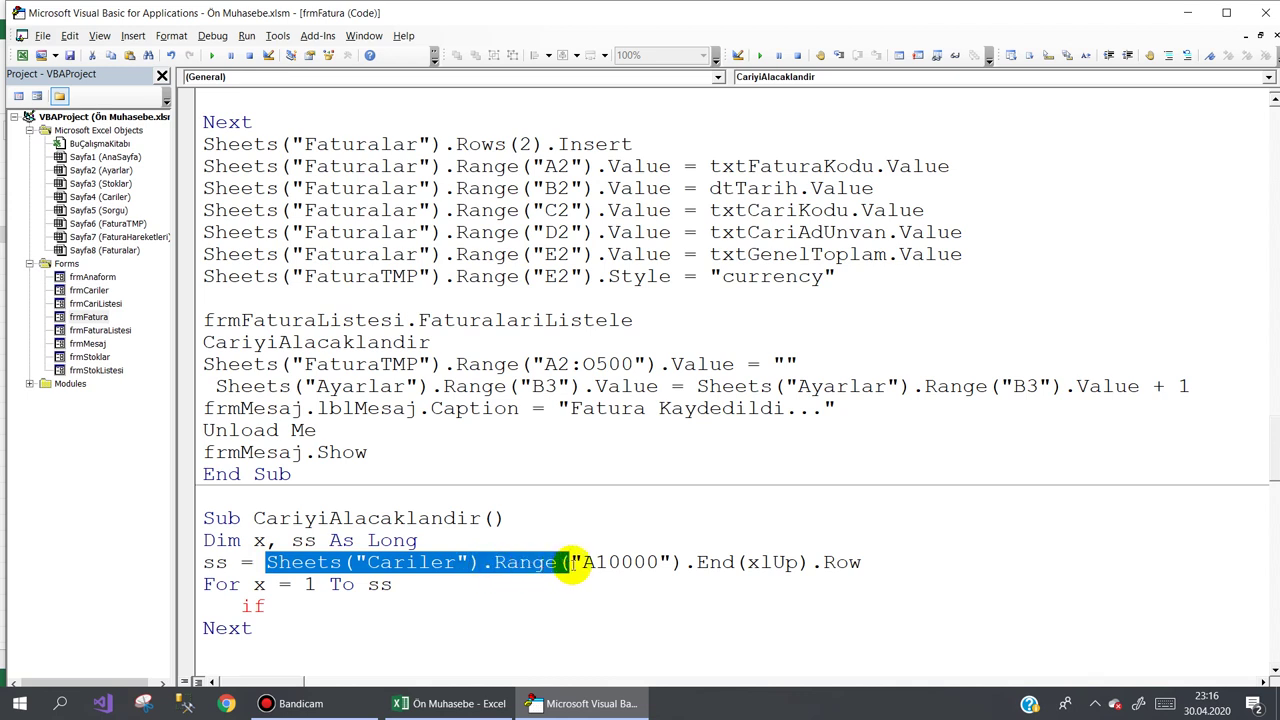
pyautogui.hotkey('ctrl', 'c')
pyautogui.click(322, 606)
pyautogui.hotkey('ctrl', 'v')
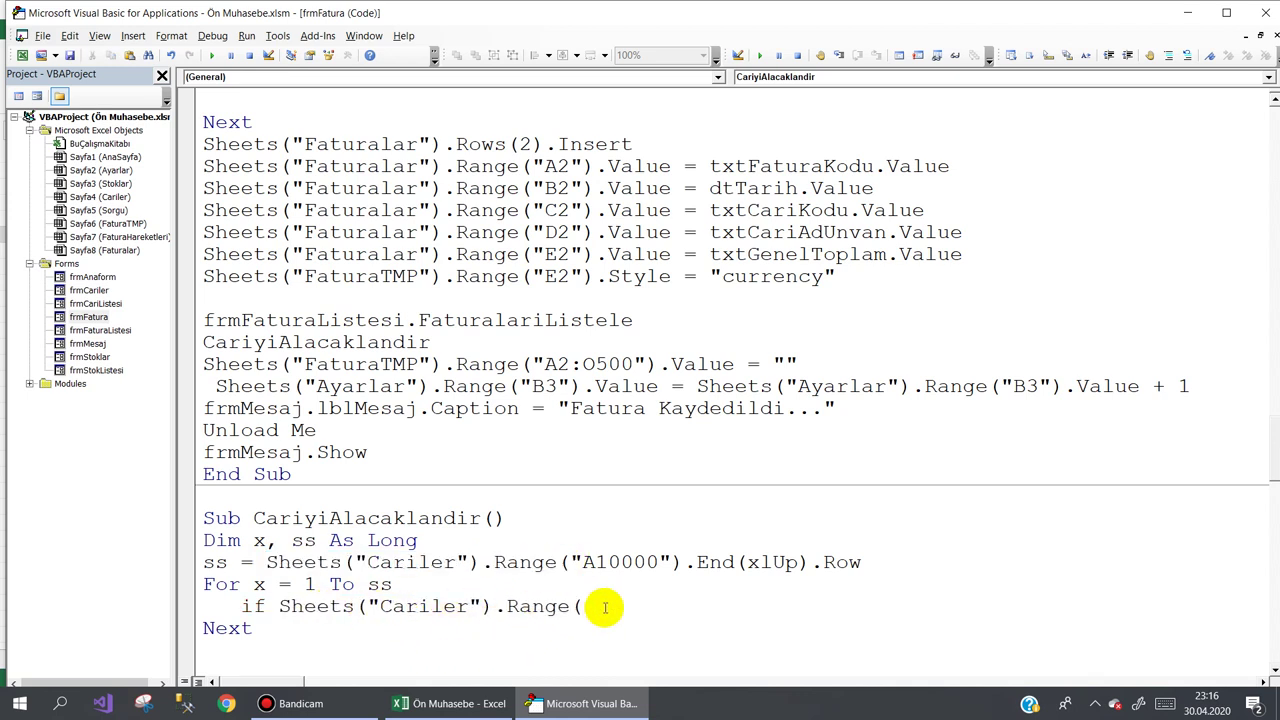
# - Complete the condition Range("A" & x).Value = txtCariKodu.Value Then
pyautogui.write('"')
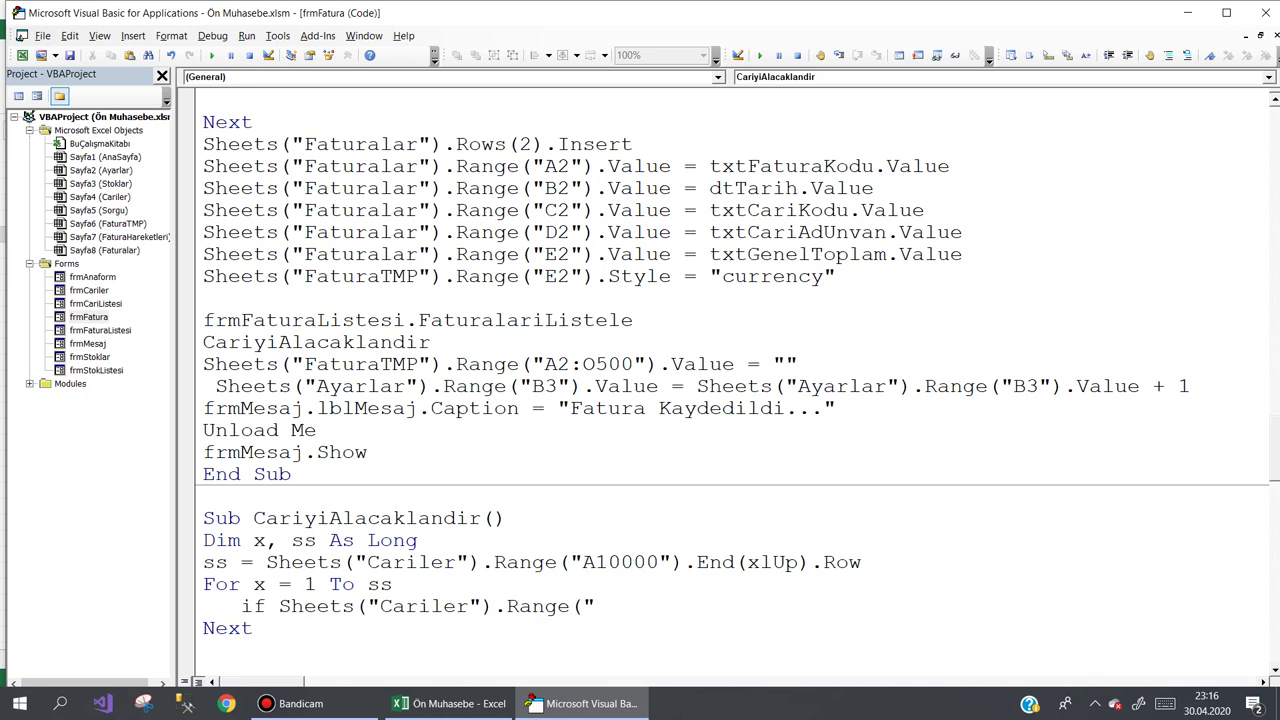
pyautogui.write('A"&')
pyautogui.write('x')
pyautogui.write(').valu')
pyautogui.write('e=')
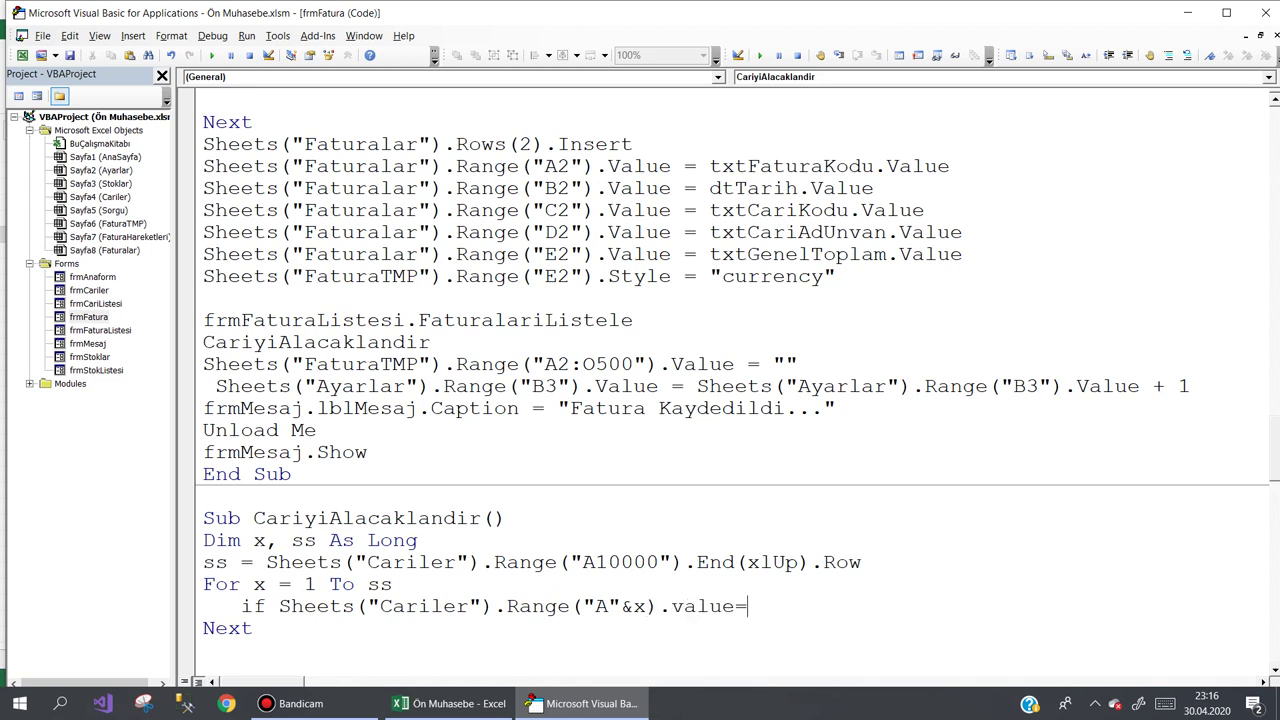
pyautogui.write('txtv')
pyautogui.press('BackSpace')
pyautogui.write('ca')
pyautogui.hotkey('ctrl', 'space')
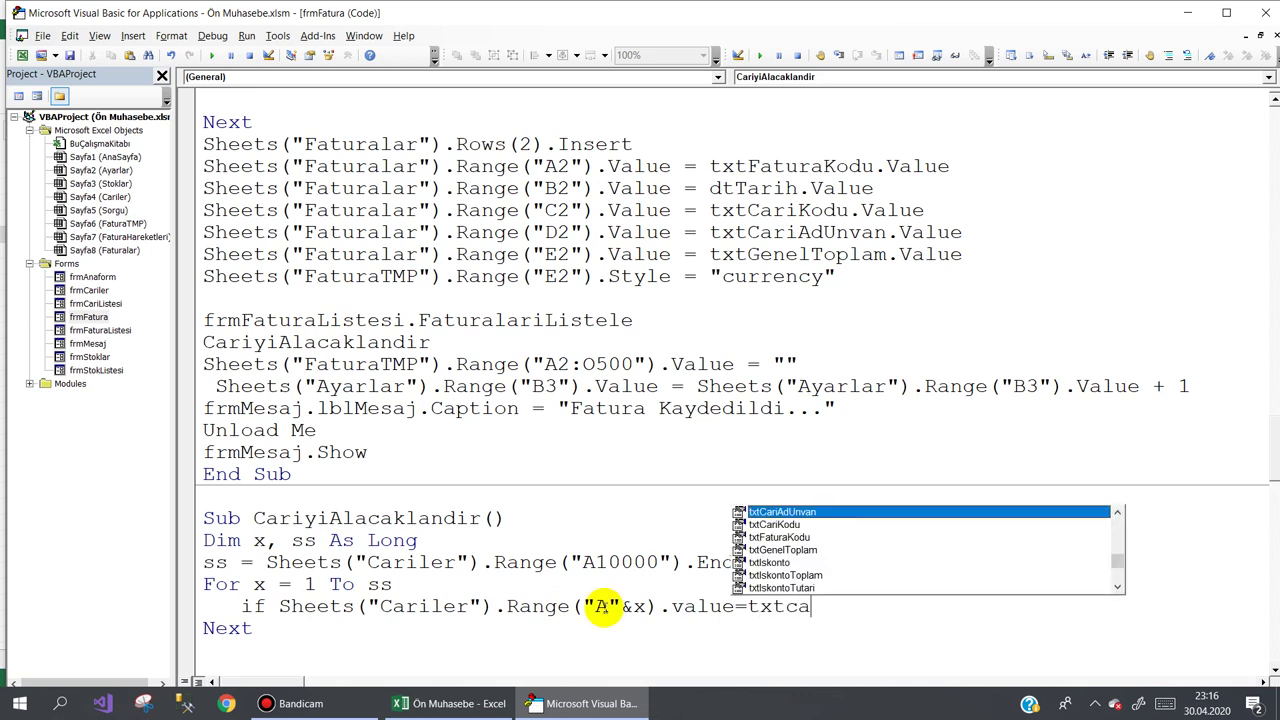
pyautogui.press('Down')
pyautogui.write('.')
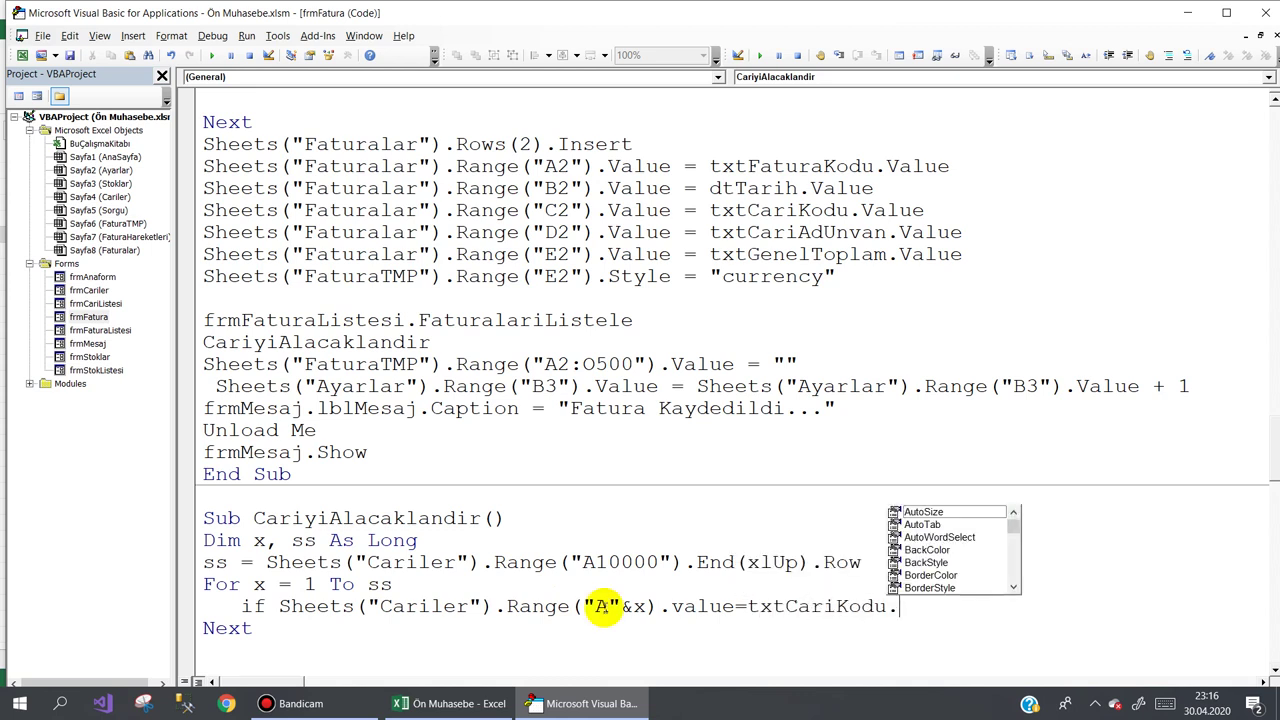
pyautogui.write('v')
pyautogui.press('Escape')
pyautogui.write('alue then')
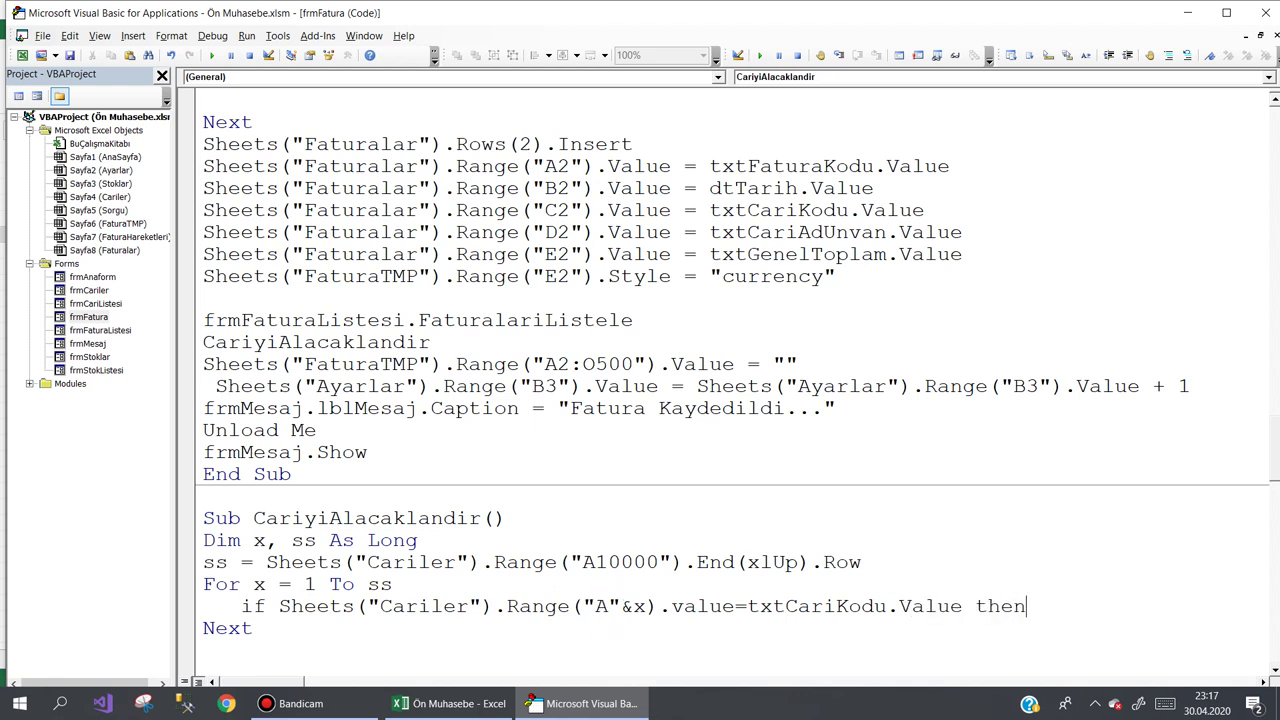
pyautogui.press('Return')
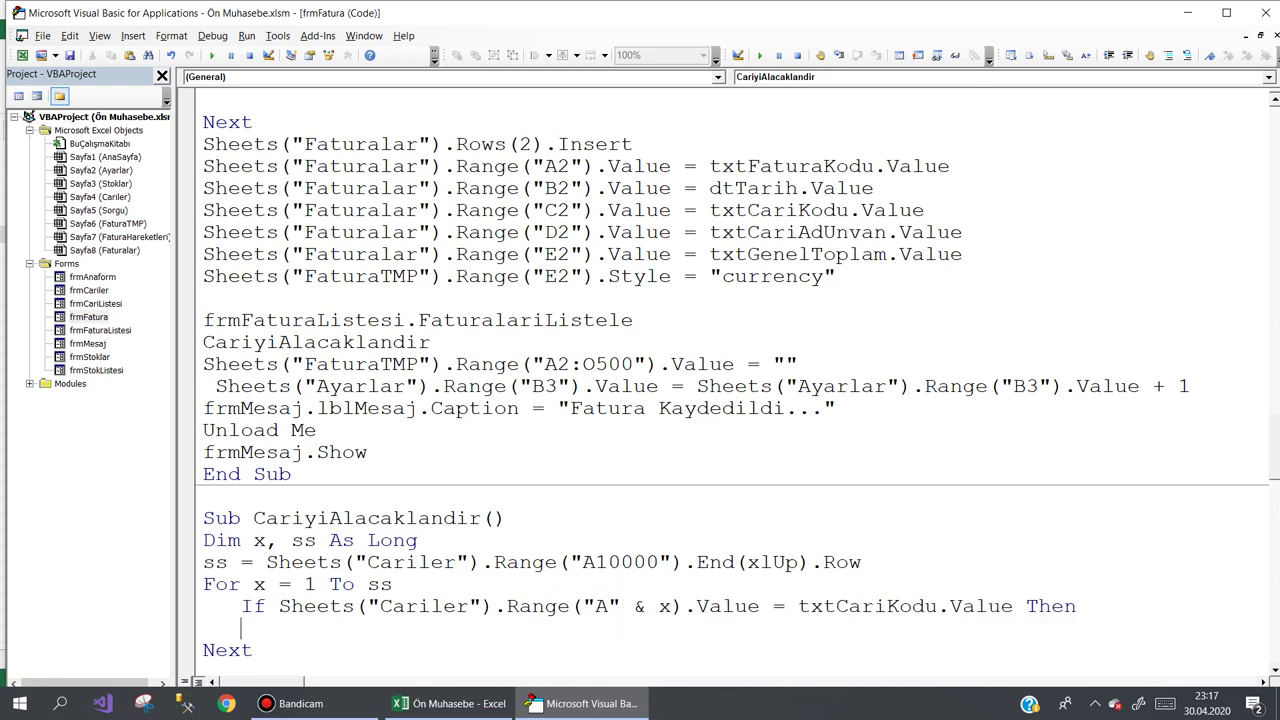
# - Wrap the Cariler column A cell value on the If line in Trim()
pyautogui.click(279, 606)
pyautogui.write('trim')
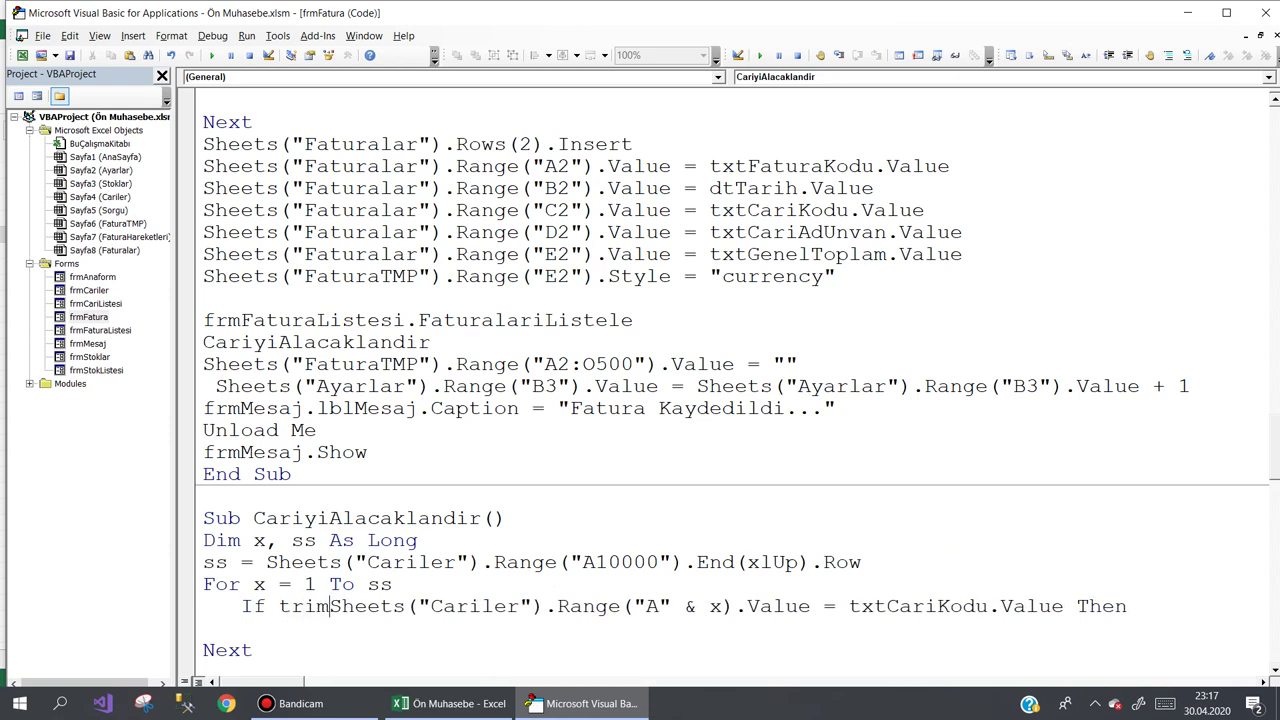
pyautogui.write('(')
pyautogui.hotkey('ctrl', 'Right')
pyautogui.hotkey('ctrl', 'Right')
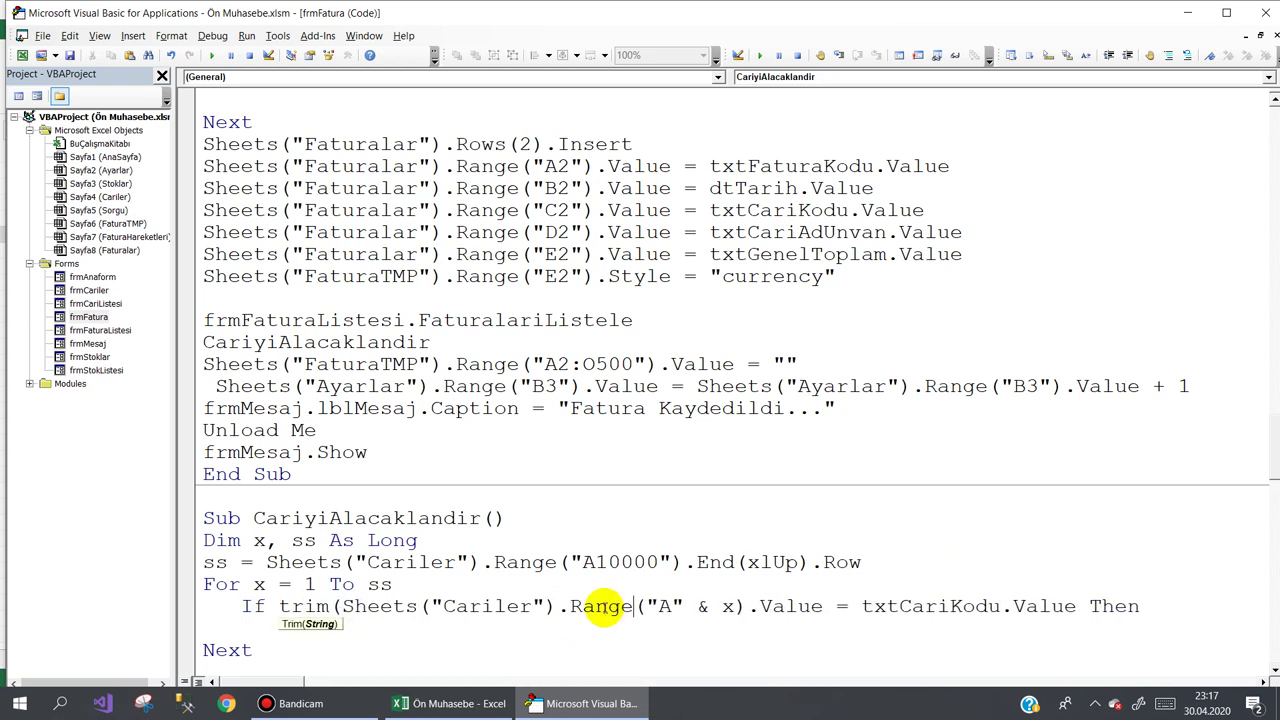
pyautogui.hotkey('ctrl', 'Right')
pyautogui.hotkey('ctrl', 'Right')
pyautogui.hotkey('ctrl', 'Right')
pyautogui.hotkey('ctrl', 'Right')
pyautogui.hotkey('ctrl', 'Right')
pyautogui.hotkey('ctrl', 'Right')
pyautogui.hotkey('ctrl', 'Right')
pyautogui.press('Left')
pyautogui.write(')')
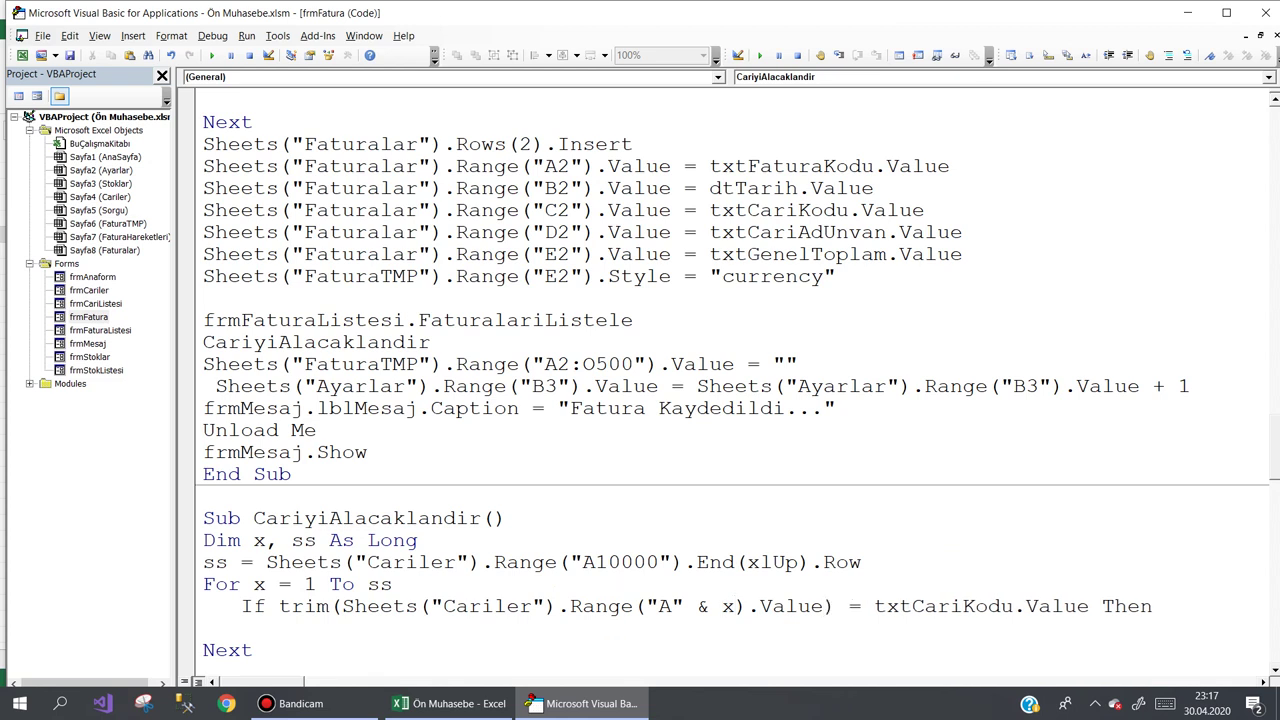
pyautogui.press('Right')
pyautogui.press('Right')
pyautogui.press('Right')
# - Wrap txtCariKodu.Value in Trim() too and add a blank line inside the If block
pyautogui.write('ltri')
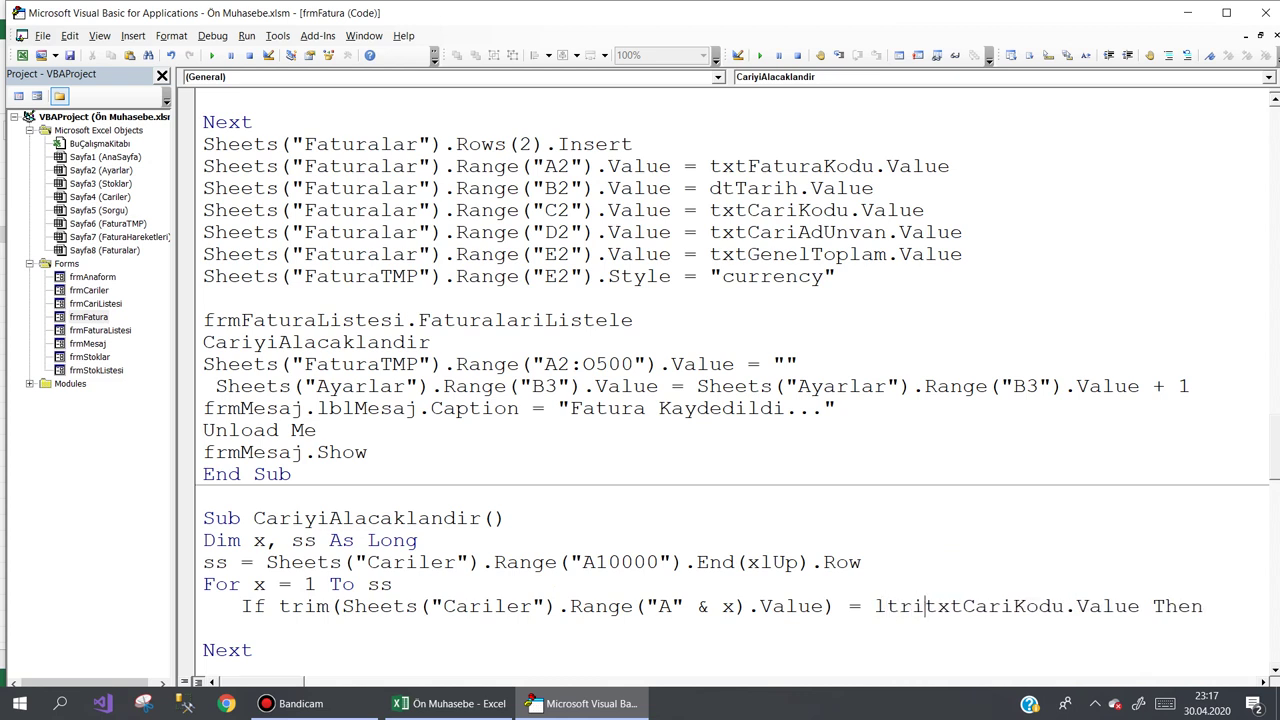
pyautogui.write('m(')
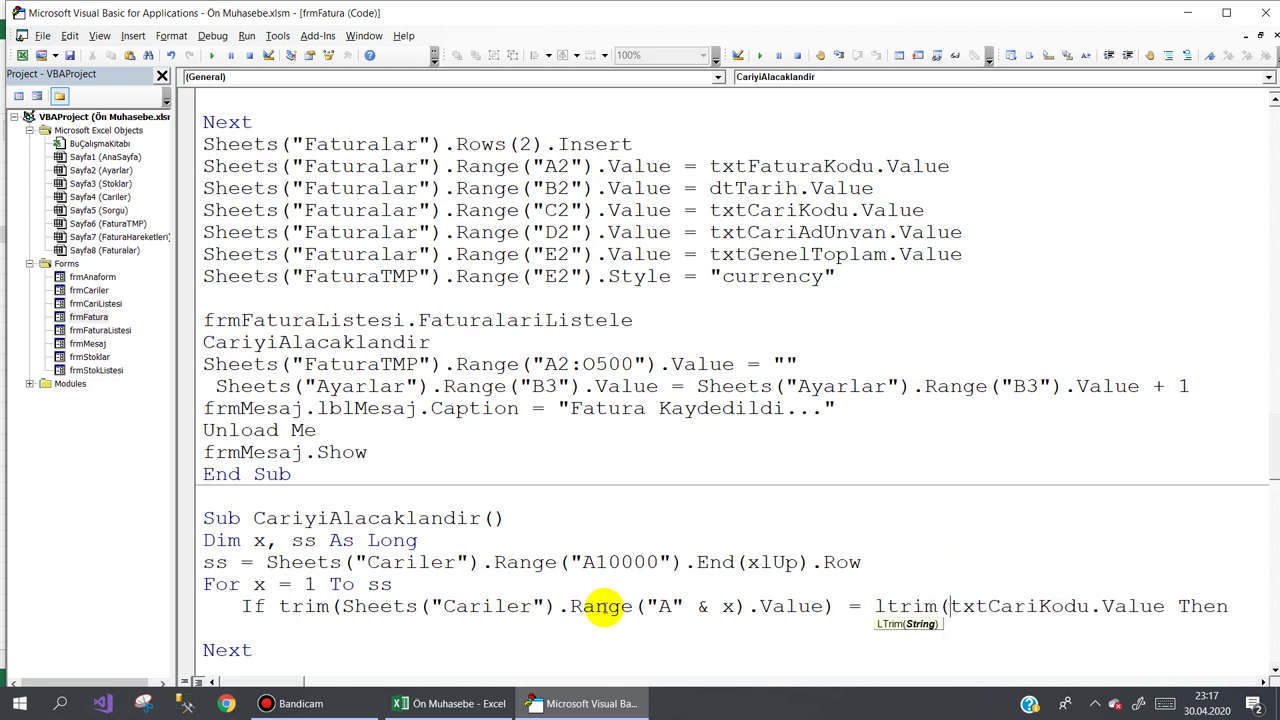
pyautogui.press('Left')
pyautogui.press('Left')
pyautogui.press('Left')
pyautogui.press('Left')
pyautogui.press('BackSpace')
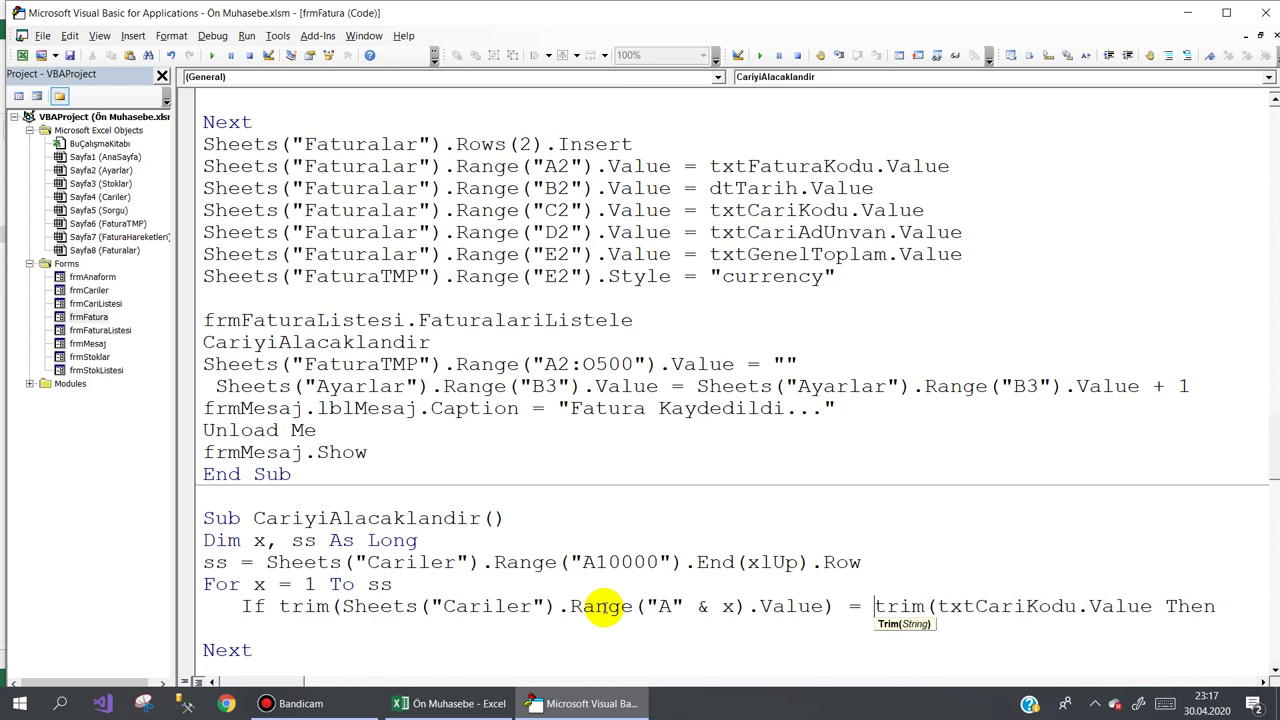
pyautogui.write('R')
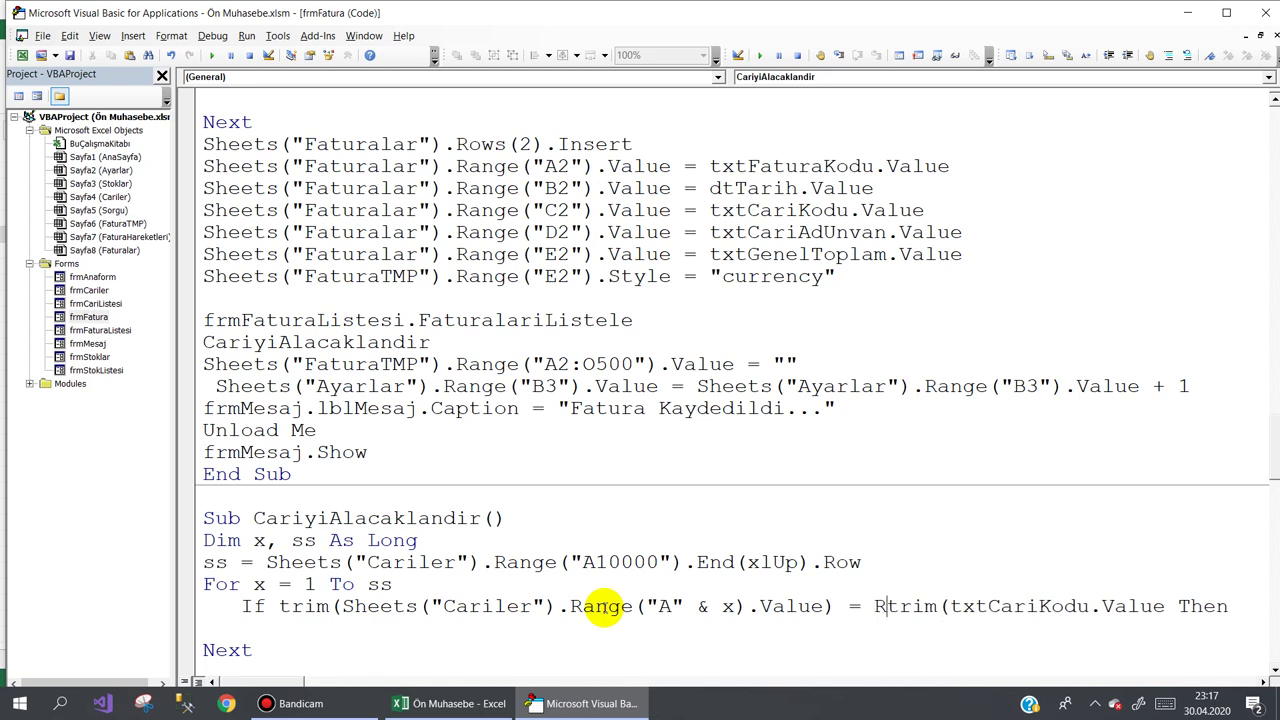
pyautogui.press('BackSpace')
pyautogui.write('Ltrim')
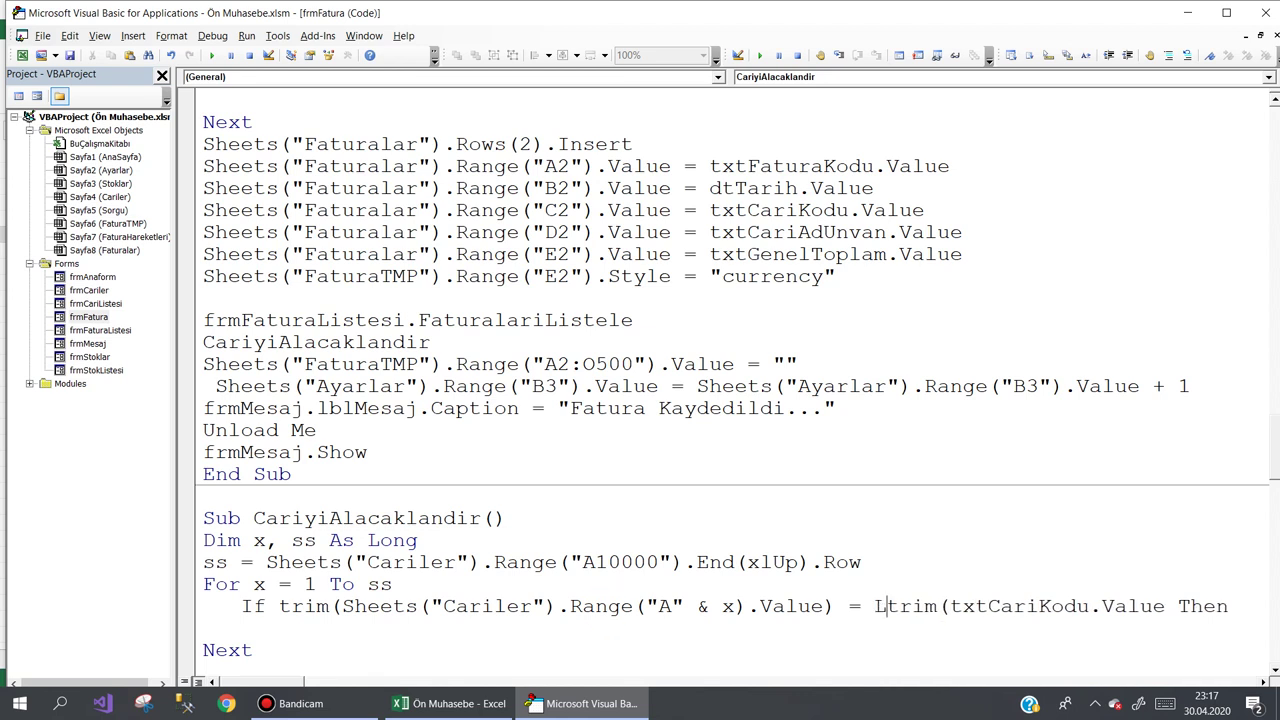
pyautogui.write('(')
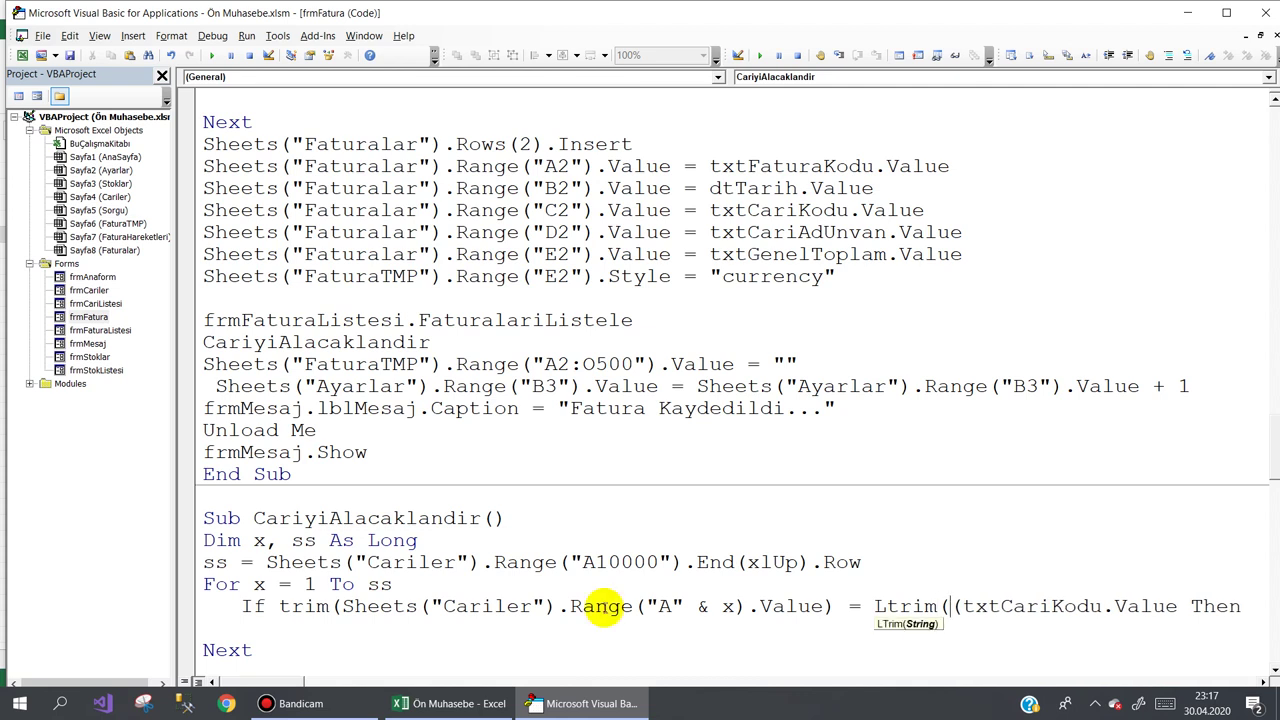
pyautogui.write('rtri')
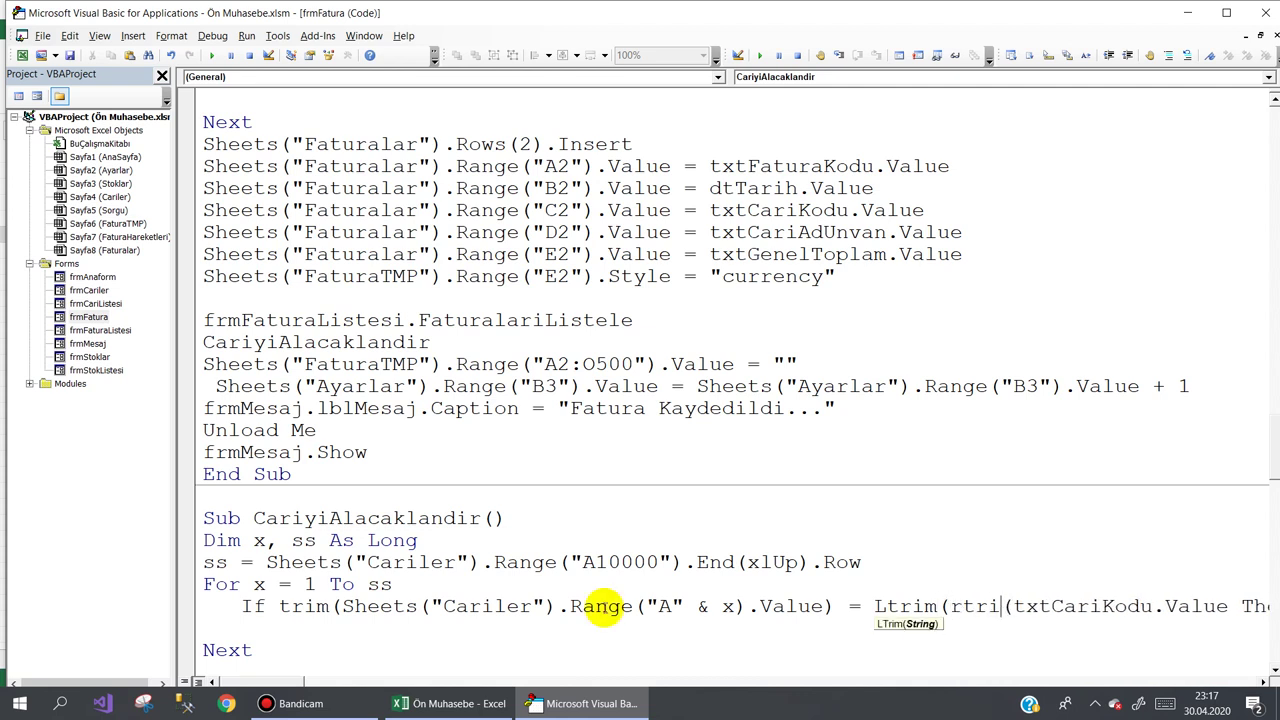
pyautogui.write('m(')
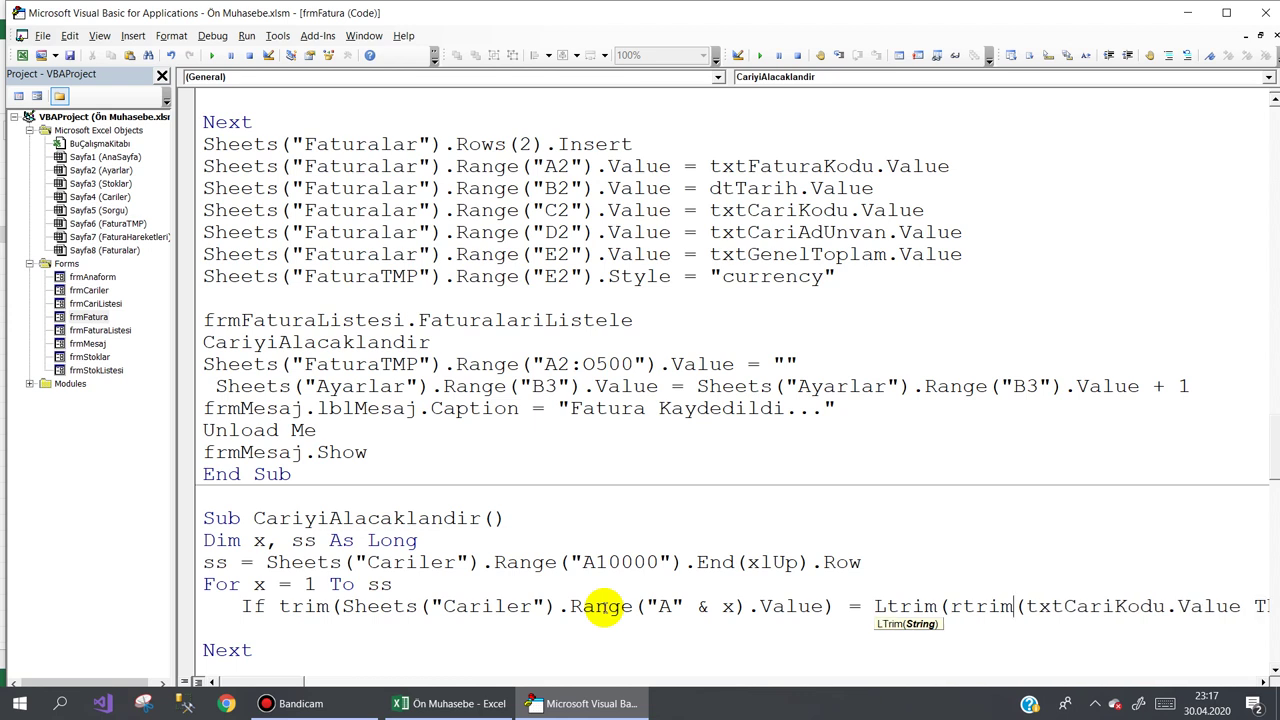
pyautogui.press('BackSpace')
pyautogui.press('BackSpace')
pyautogui.press('BackSpace')
pyautogui.press('BackSpace')
pyautogui.press('BackSpace')
pyautogui.press('BackSpace')
pyautogui.write('t')
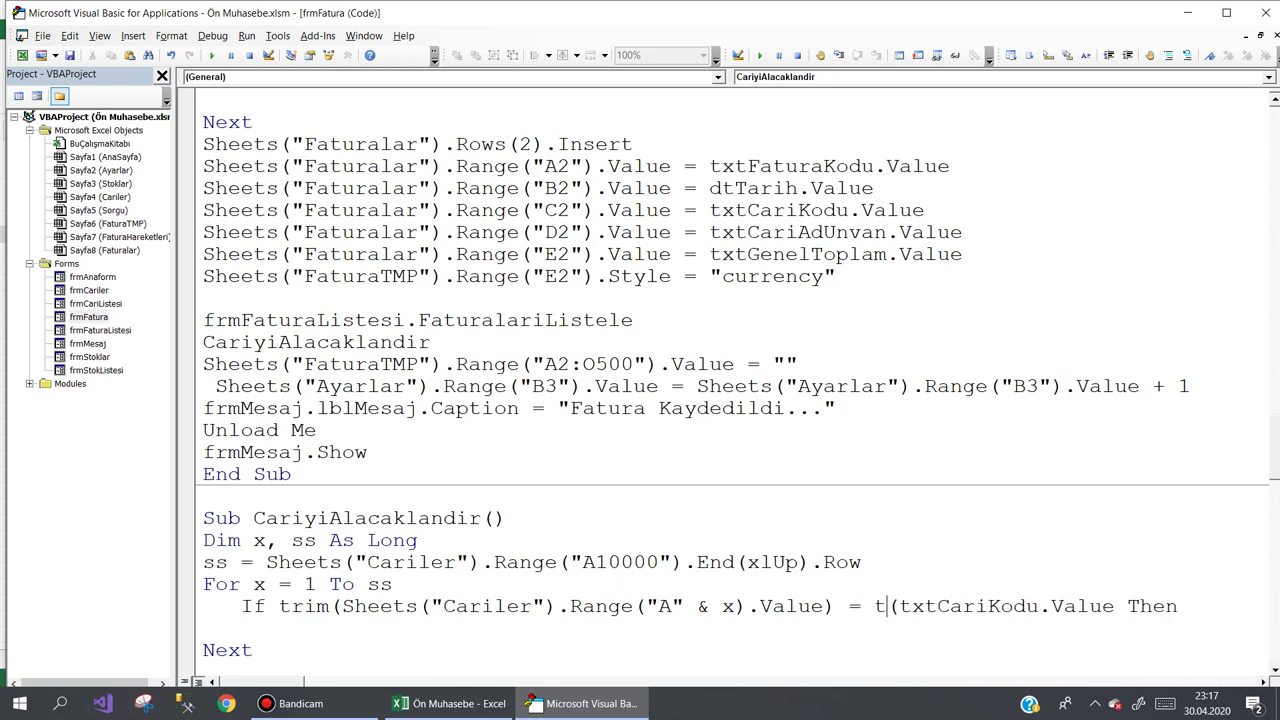
pyautogui.write('rim')
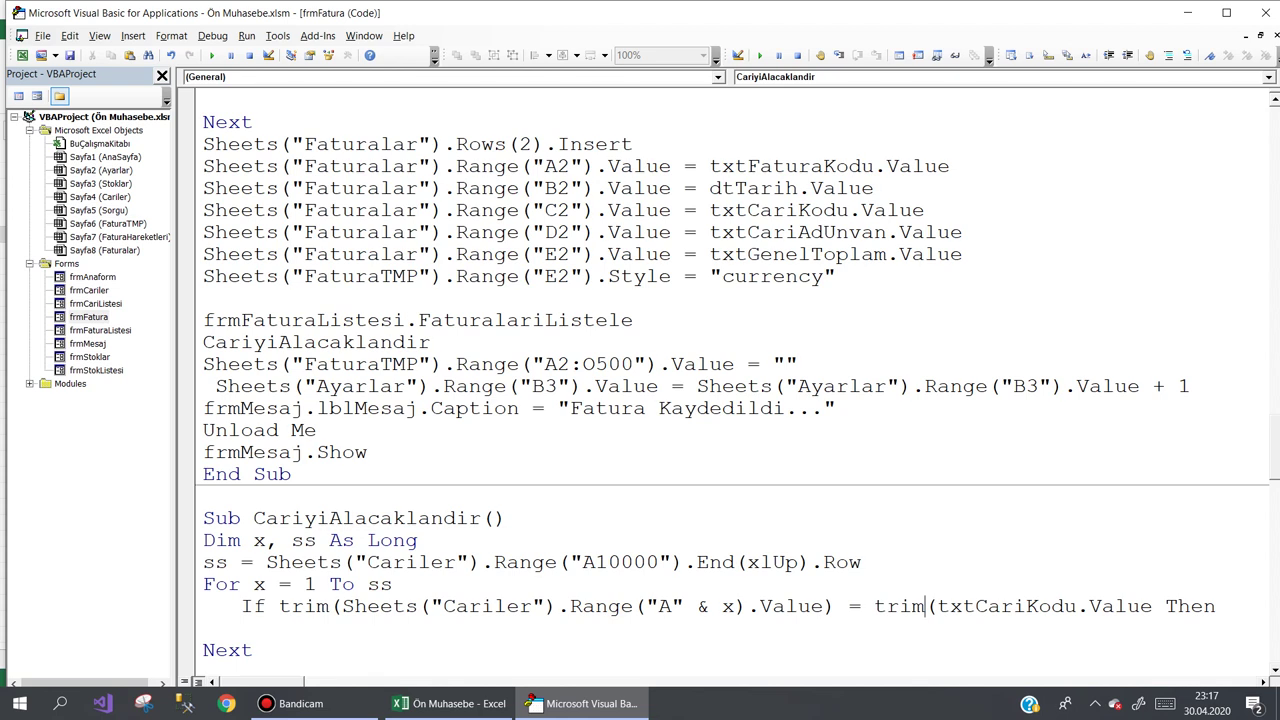
pyautogui.click(1165, 606)
pyautogui.press('Left')
pyautogui.write(')')
pyautogui.press('Return')
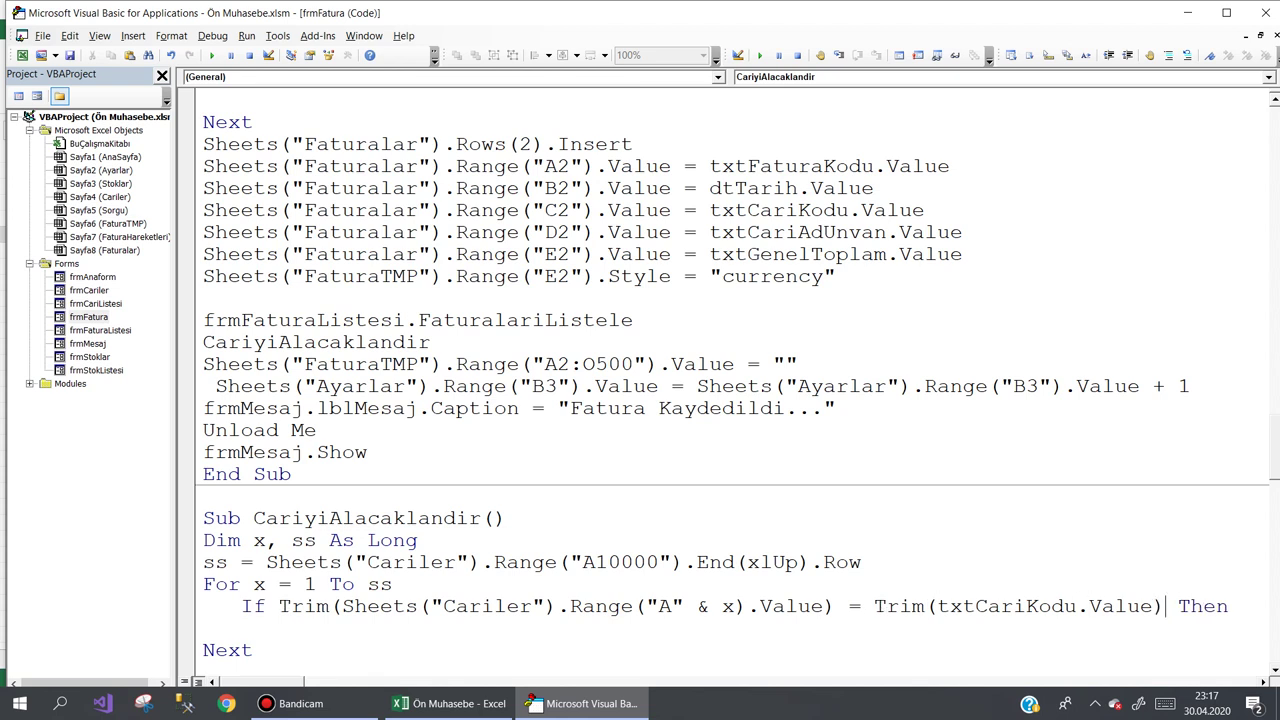
pyautogui.press('Return')
pyautogui.press('Down')
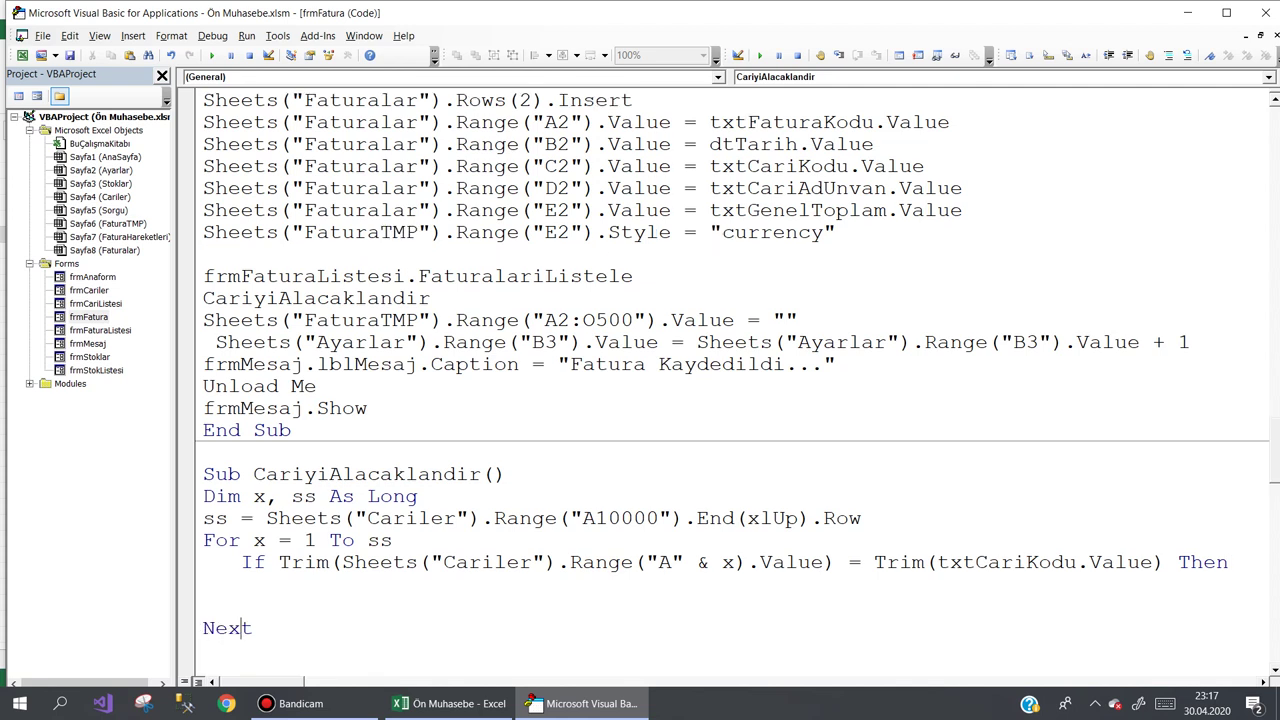
# - Add End If, paste Sheets("Cariler").Range("A" & x).Value inside the If block, and view the Cariler sheet
pyautogui.write('end if')
pyautogui.press('Up')
pyautogui.click(826, 562)
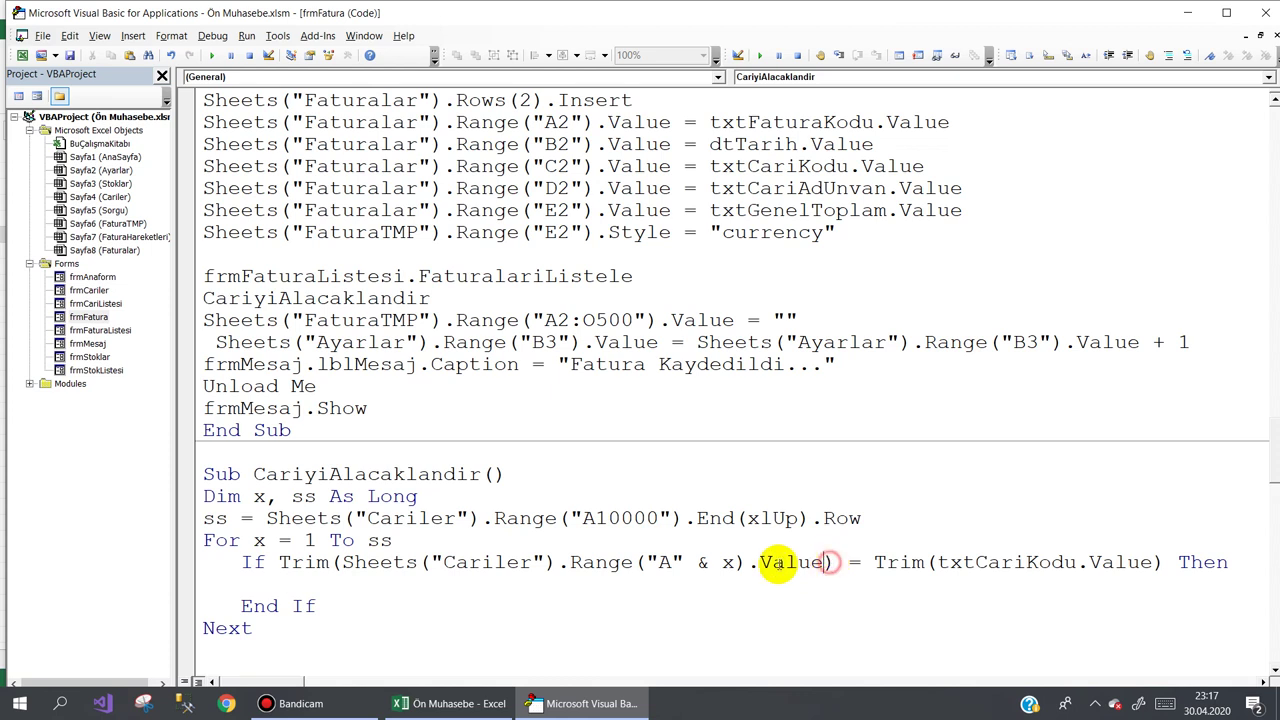
pyautogui.moveTo(694, 562)
pyautogui.mouseDown()
pyautogui.moveTo(820, 562)
pyautogui.moveTo(340, 562)
pyautogui.mouseUp()
pyautogui.hotkey('ctrl', 'c')
pyautogui.click(820, 562)
pyautogui.click(305, 584)
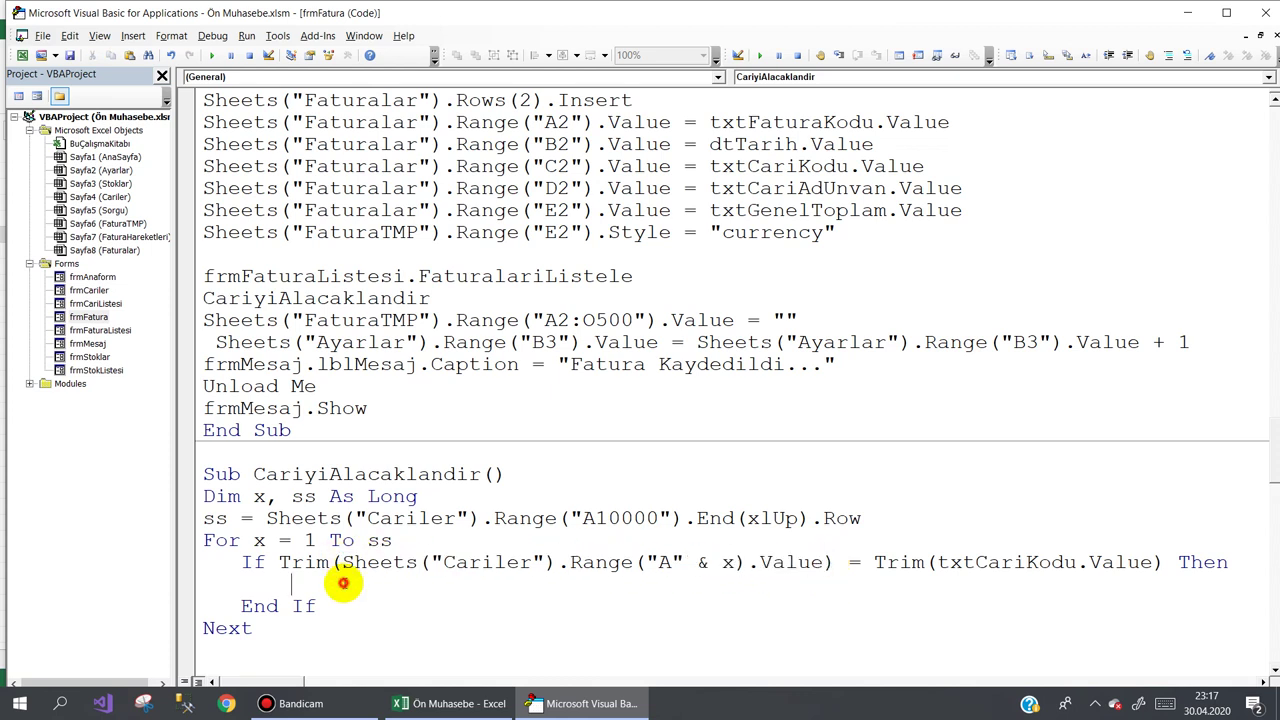
pyautogui.hotkey('ctrl', 'v')
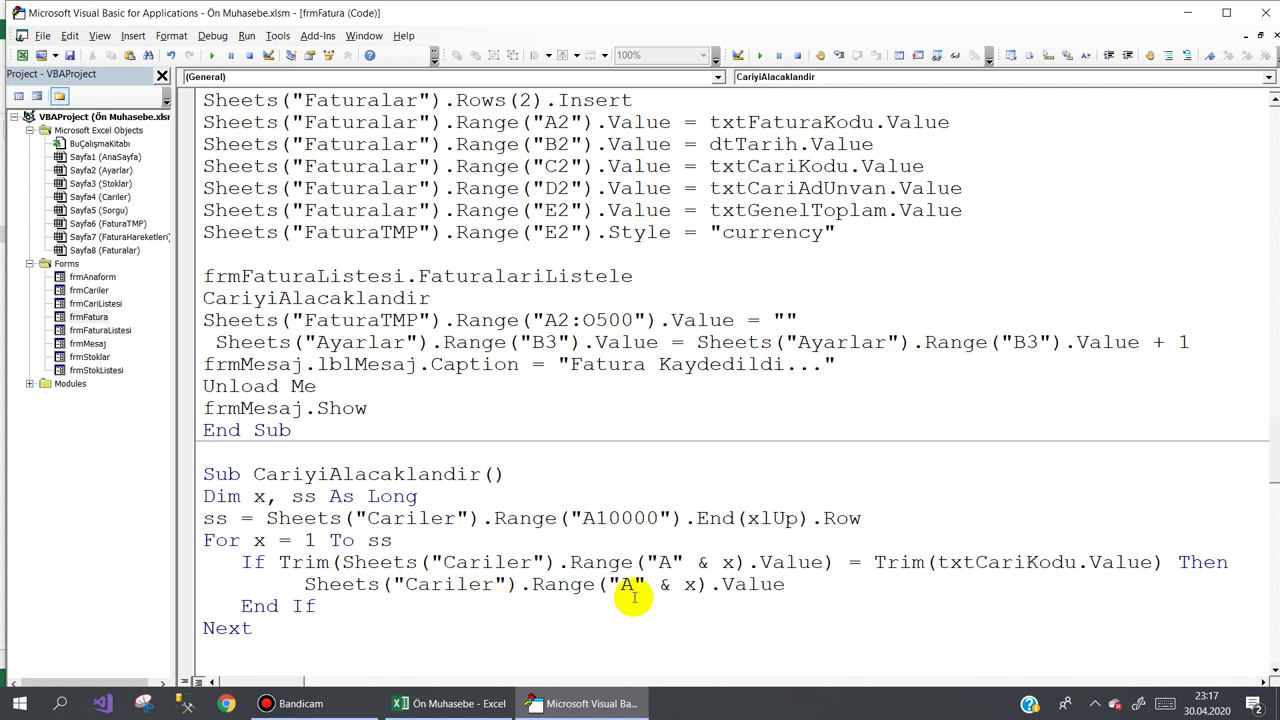
pyautogui.click(555, 703)
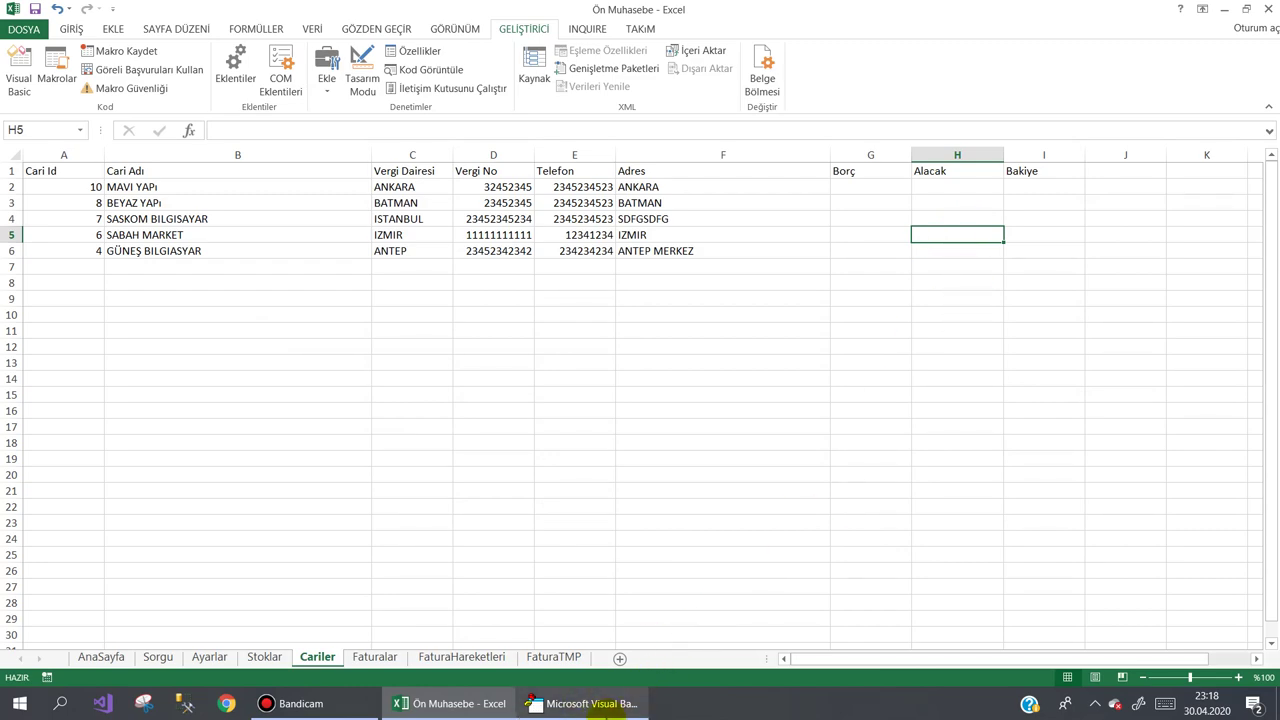
# - Change the pasted reference to column H and set it equal to a copy of itself
pyautogui.click(580, 703)
pyautogui.doubleClick(626, 585)
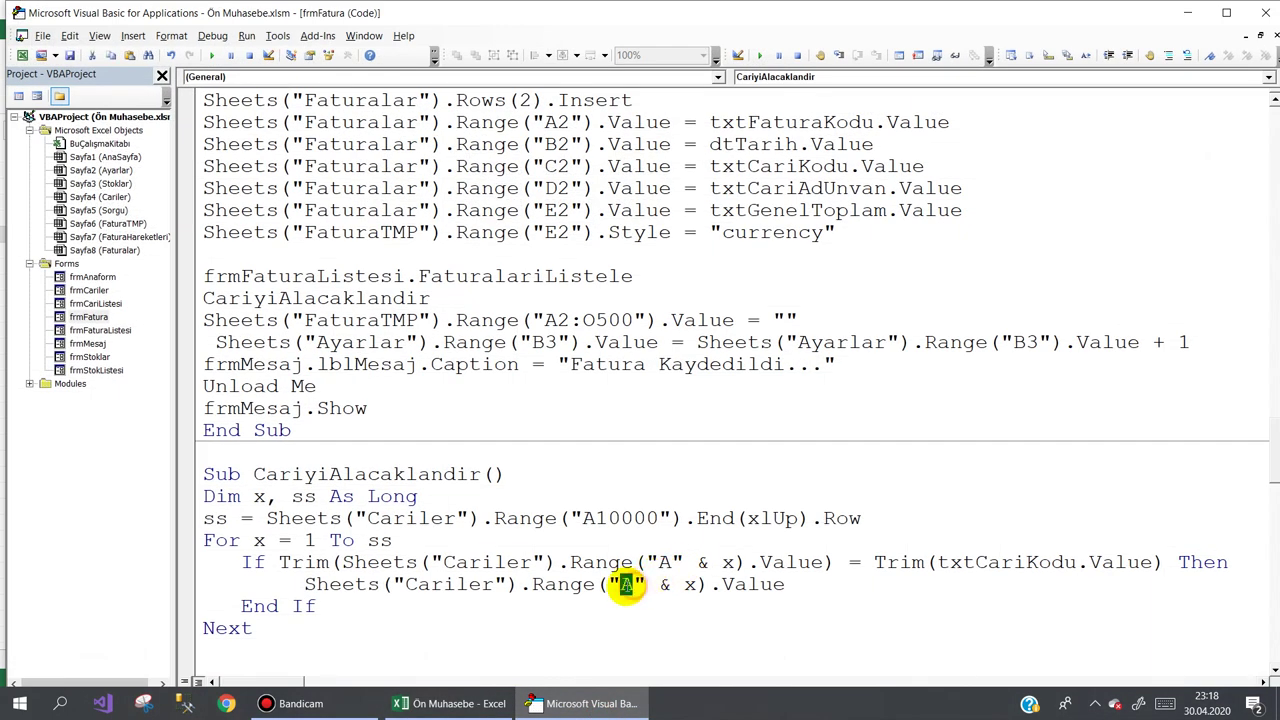
pyautogui.write('H')
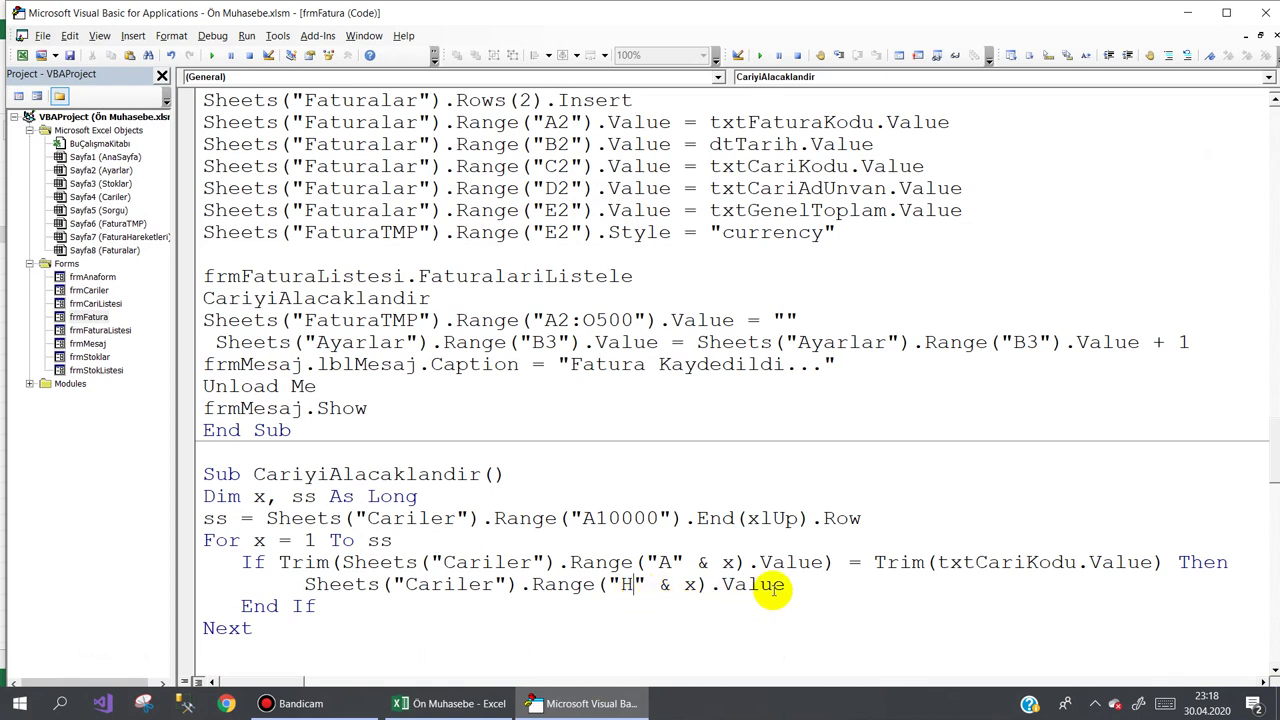
pyautogui.click(795, 584)
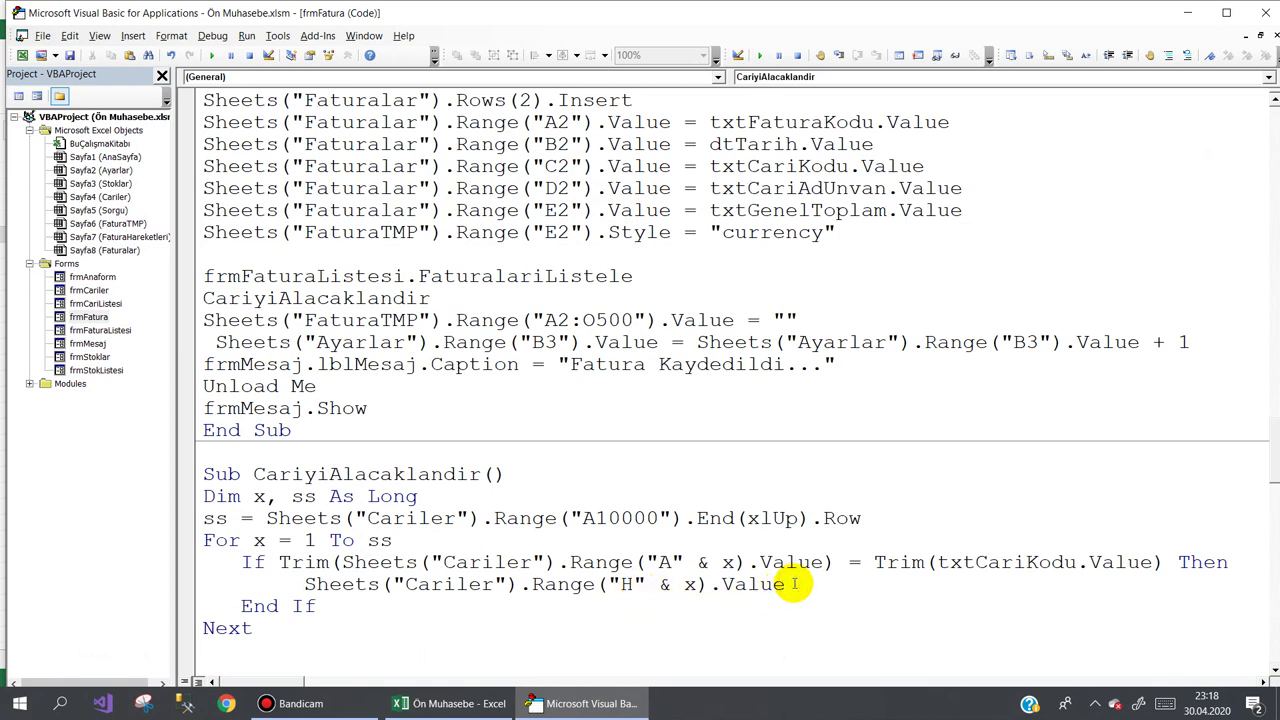
pyautogui.write('=')
pyautogui.moveTo(786, 584); pyautogui.dragTo(308, 584)
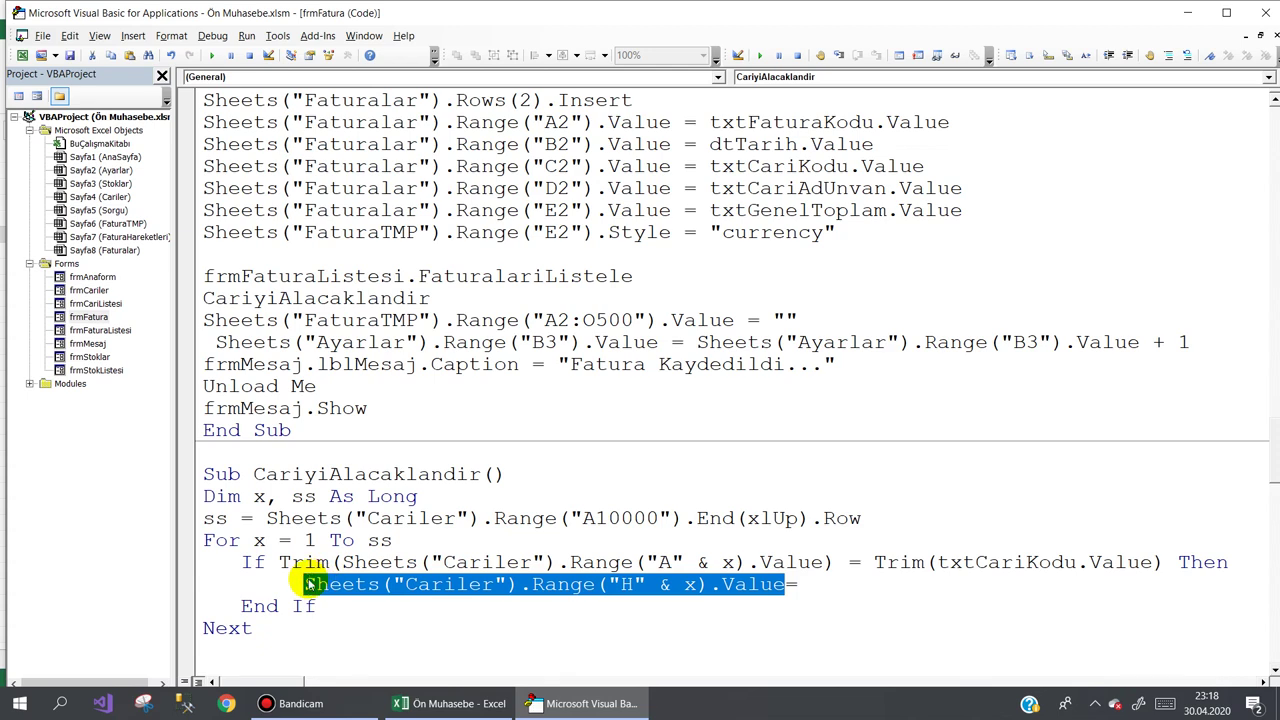
pyautogui.click(817, 584)
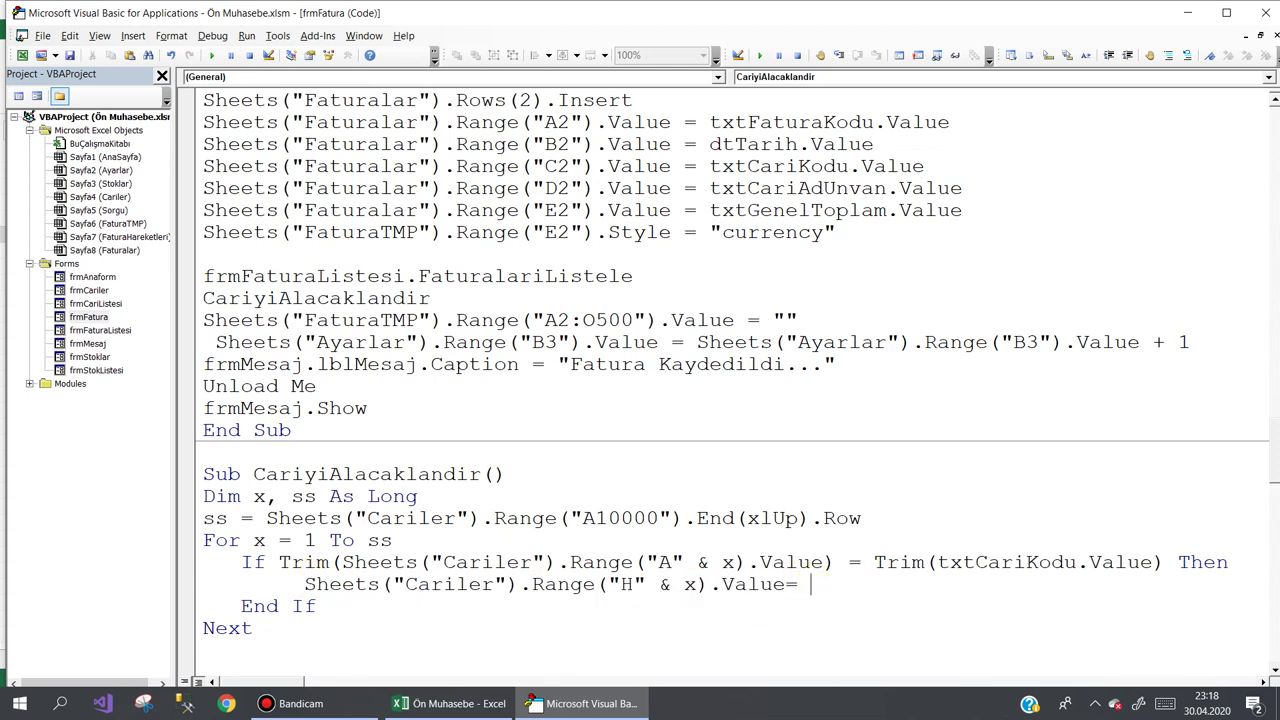
pyautogui.write('Sheets("Cariler").Range("H" & x).Value')
# - Append + Sheets("Faturalar").Range("H" & x).Value to the expression
pyautogui.write('+')
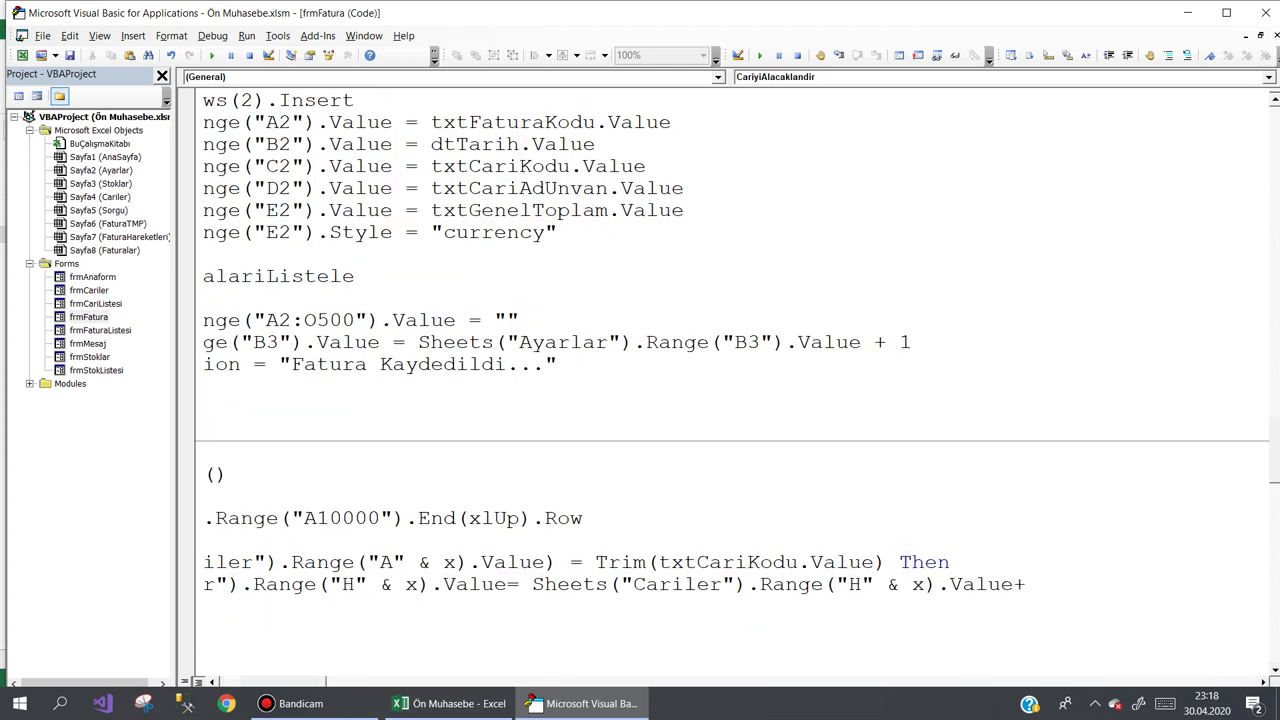
pyautogui.write('Sheets("Cariler").Range("H" & x).Value')
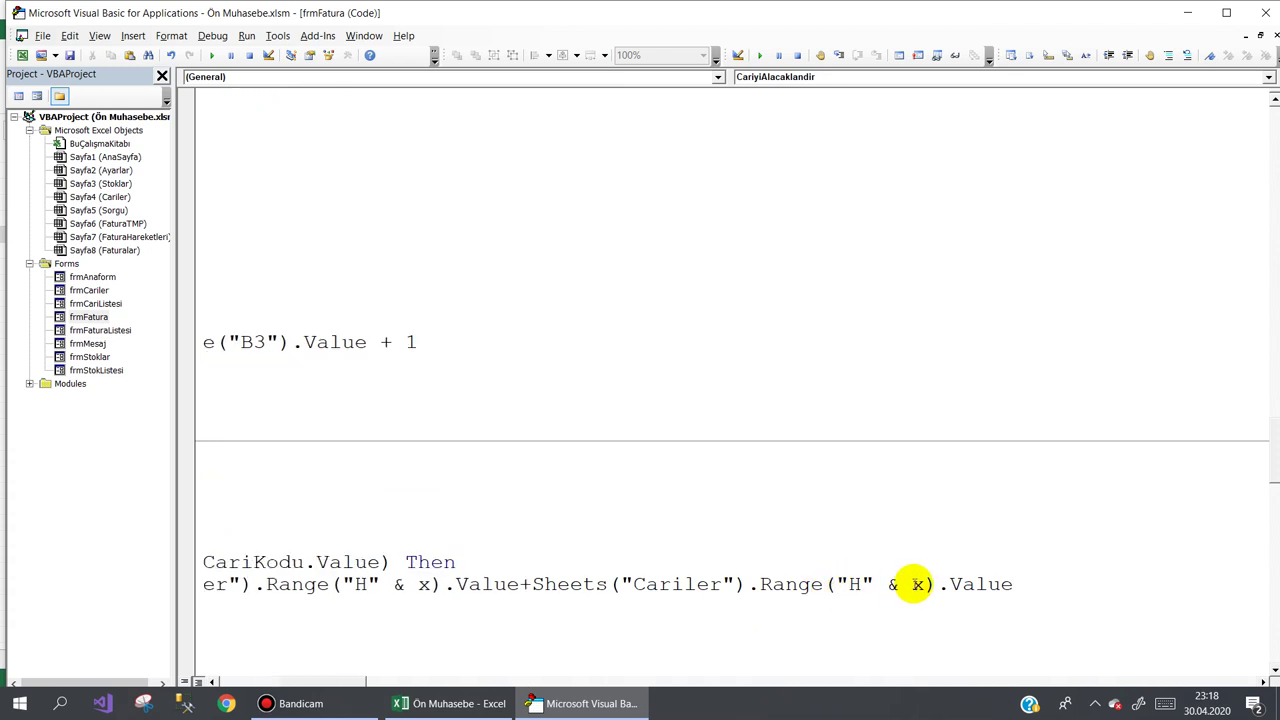
pyautogui.moveTo(724, 584); pyautogui.dragTo(636, 584)
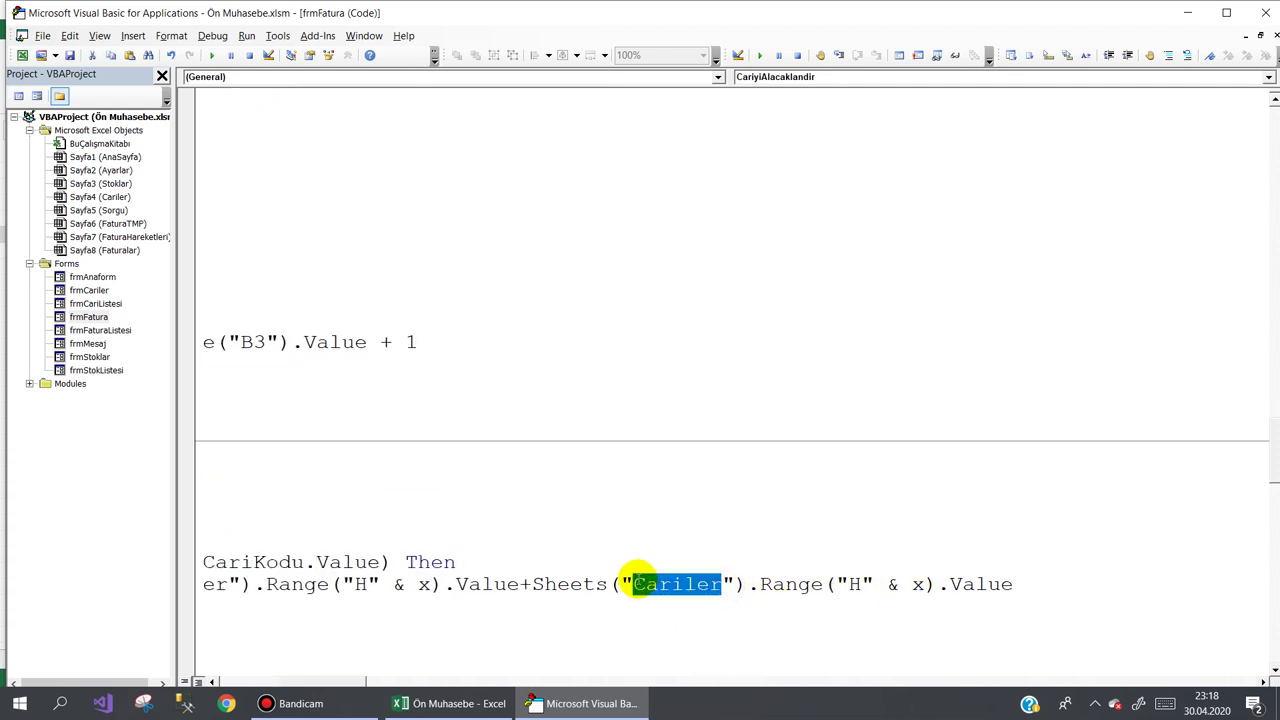
pyautogui.write('Fatura')
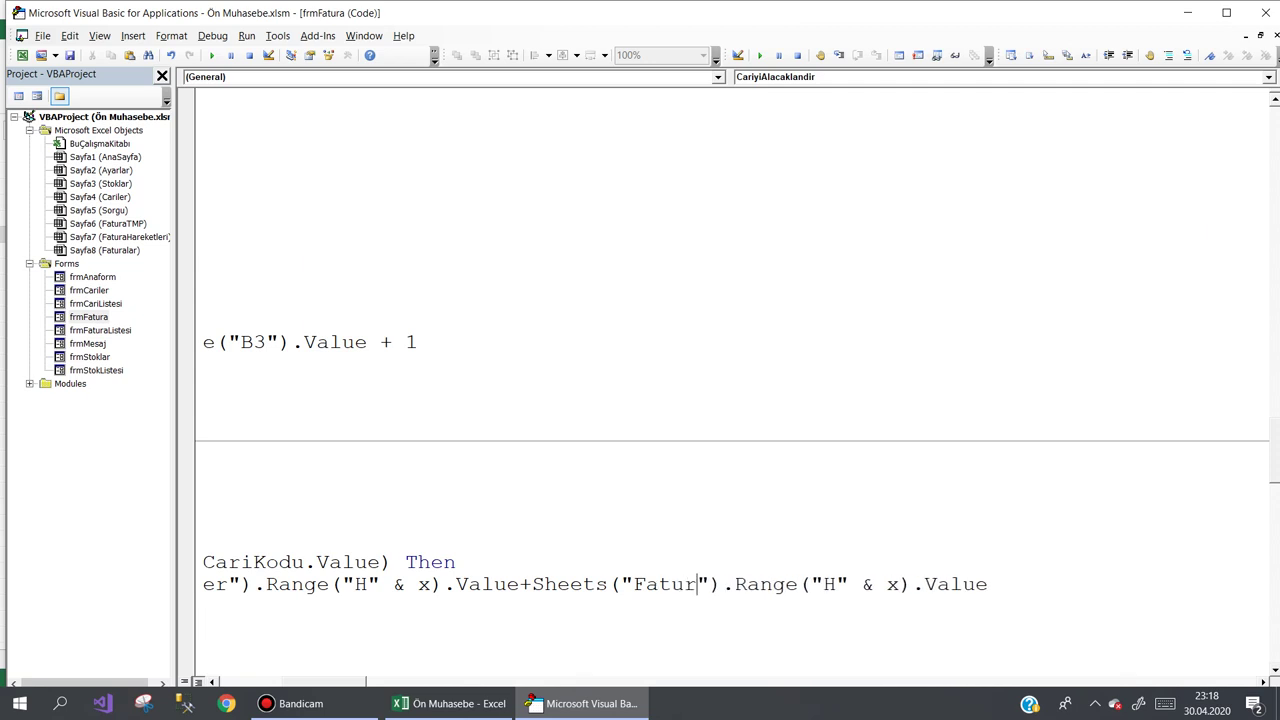
pyautogui.write('lar')
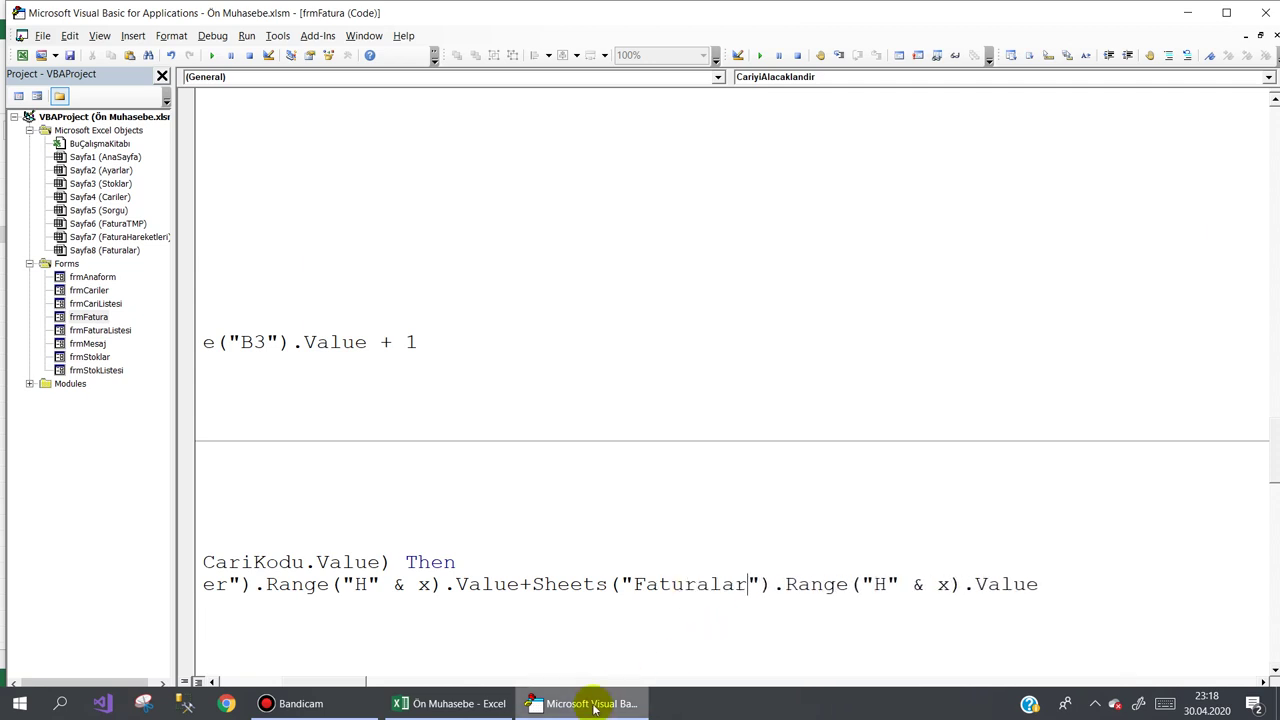
pyautogui.click(588, 703)
# - Check Faturalar E2, change the added term to Range("E2").Value, and insert a line above End If
pyautogui.click(368, 657)
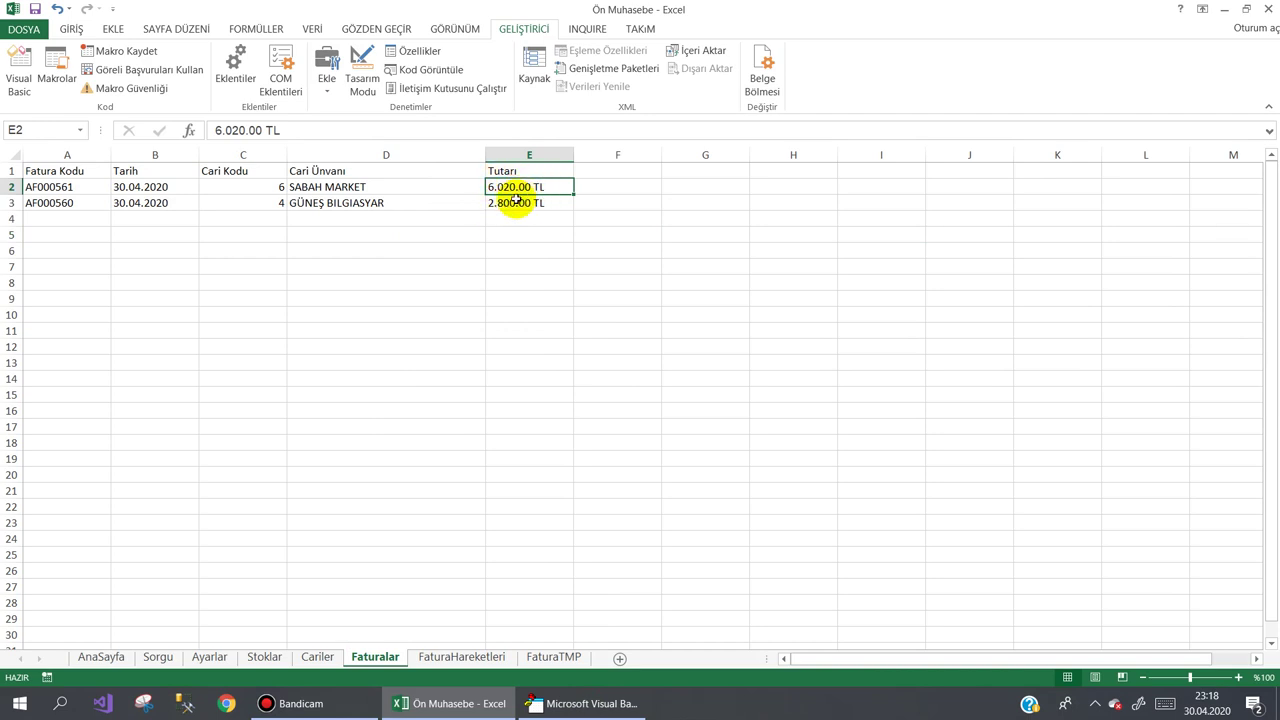
pyautogui.click(560, 703)
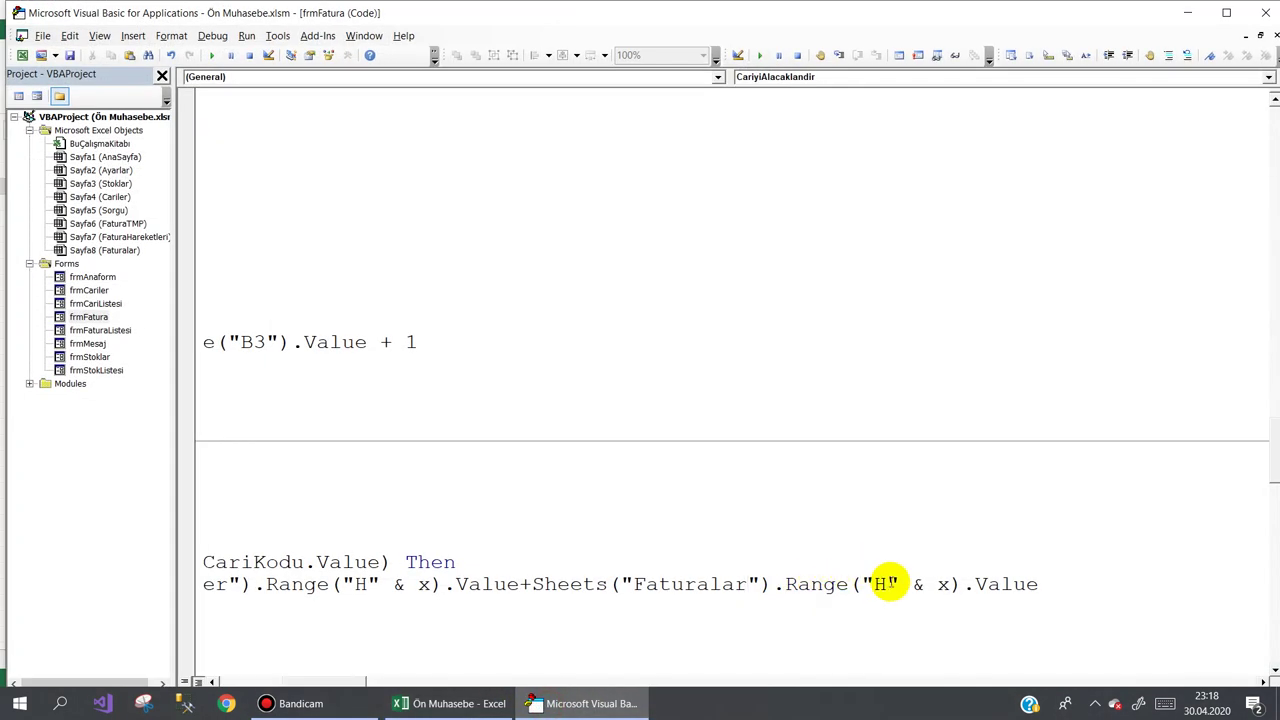
pyautogui.moveTo(875, 584); pyautogui.dragTo(947, 584)
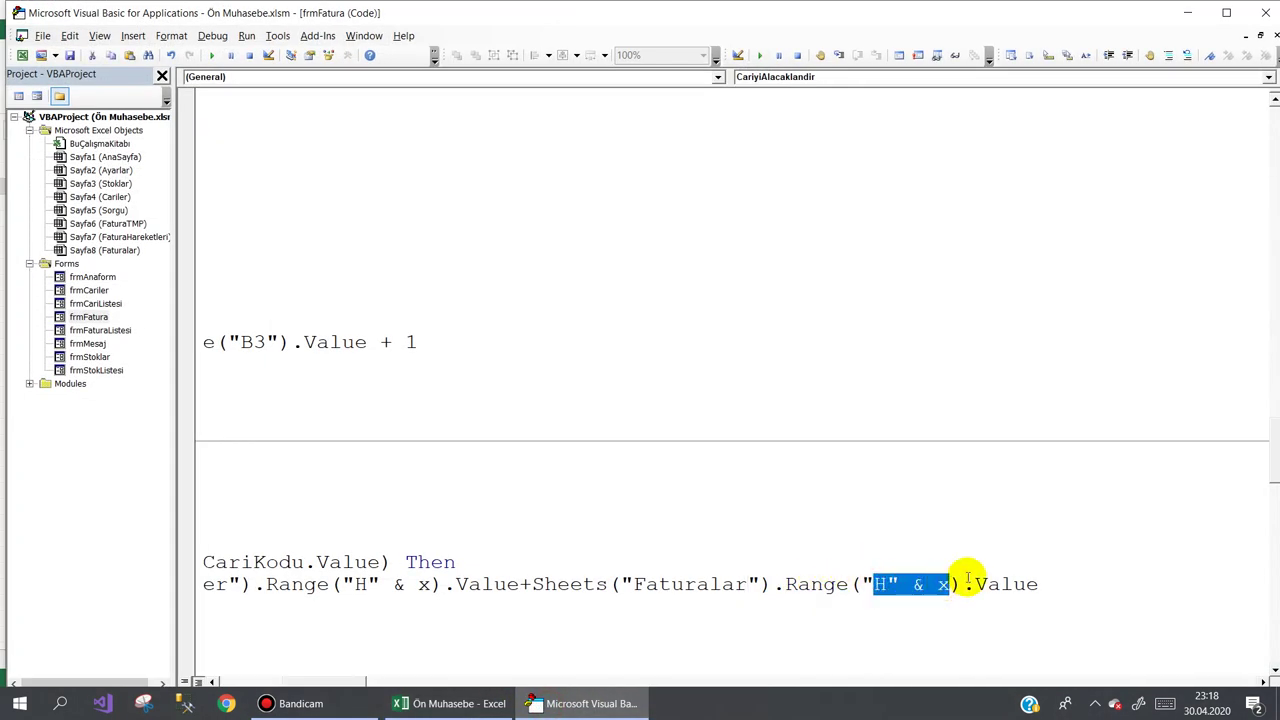
pyautogui.write('E2"')
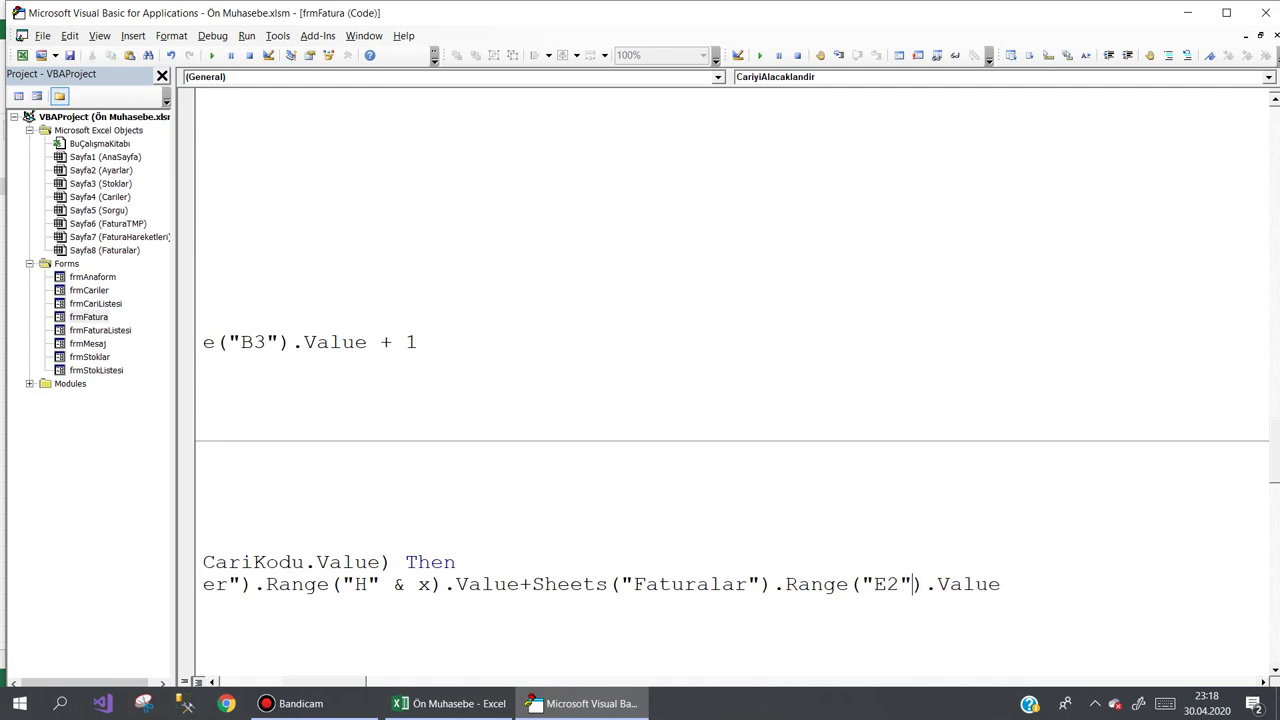
pyautogui.click(296, 606)
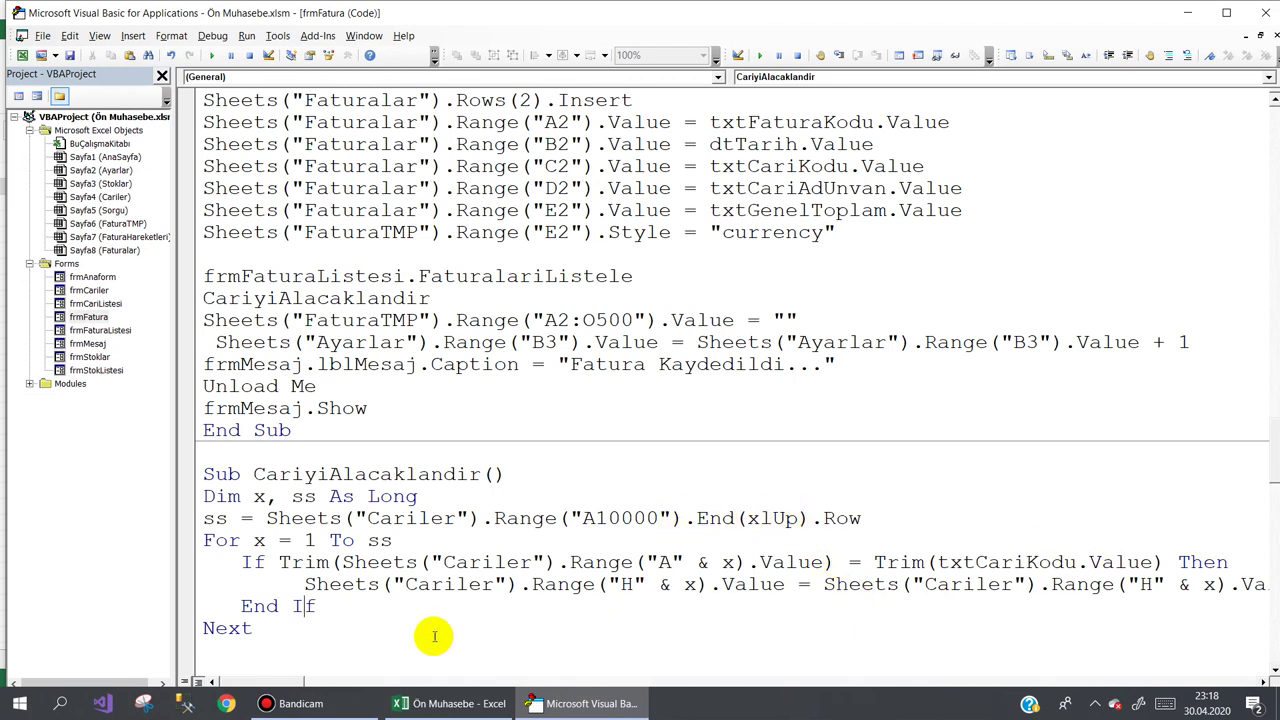
pyautogui.click(230, 607)
pyautogui.press('Return')
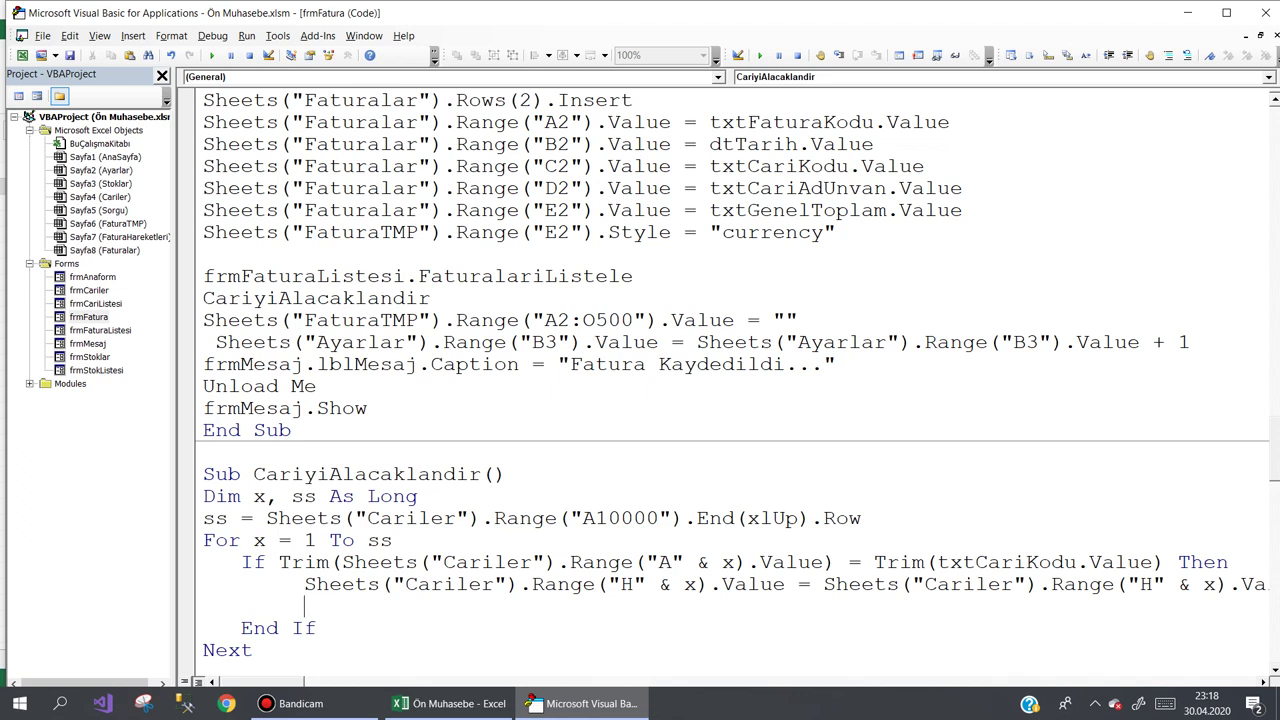
# - Add a line setting Sheets("Cariler").Range("H" & x).Style = "currency" below the value update
pyautogui.click(305, 584)
pyautogui.hotkey('ctrl', 'shift', 'Right')
pyautogui.hotkey('ctrl', 'shift', 'Right')
pyautogui.hotkey('ctrl', 'shift', 'Right')
pyautogui.hotkey('ctrl', 'shift', 'Right')
pyautogui.hotkey('ctrl', 'shift', 'Right')
pyautogui.hotkey('ctrl', 'shift', 'Right')
pyautogui.hotkey('ctrl', 'shift', 'Right')
pyautogui.hotkey('ctrl', 'shift', 'Right')
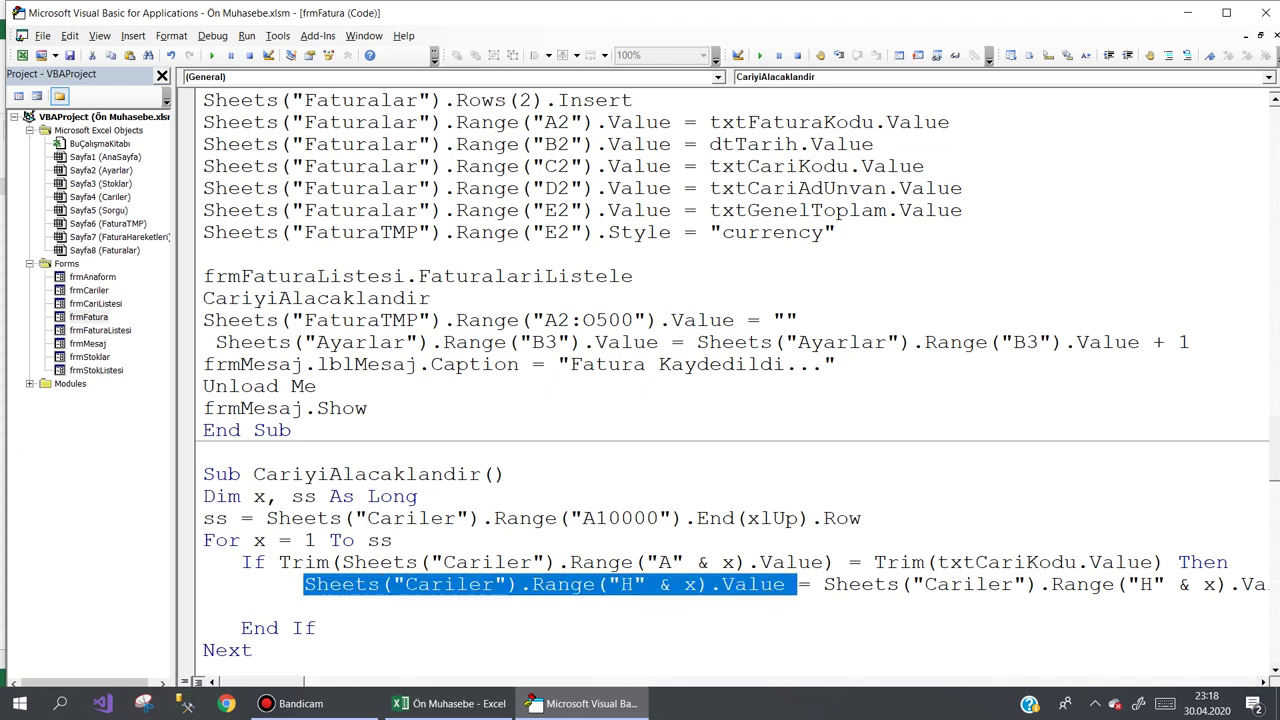
pyautogui.hotkey('ctrl', 'c')
pyautogui.press('Down')
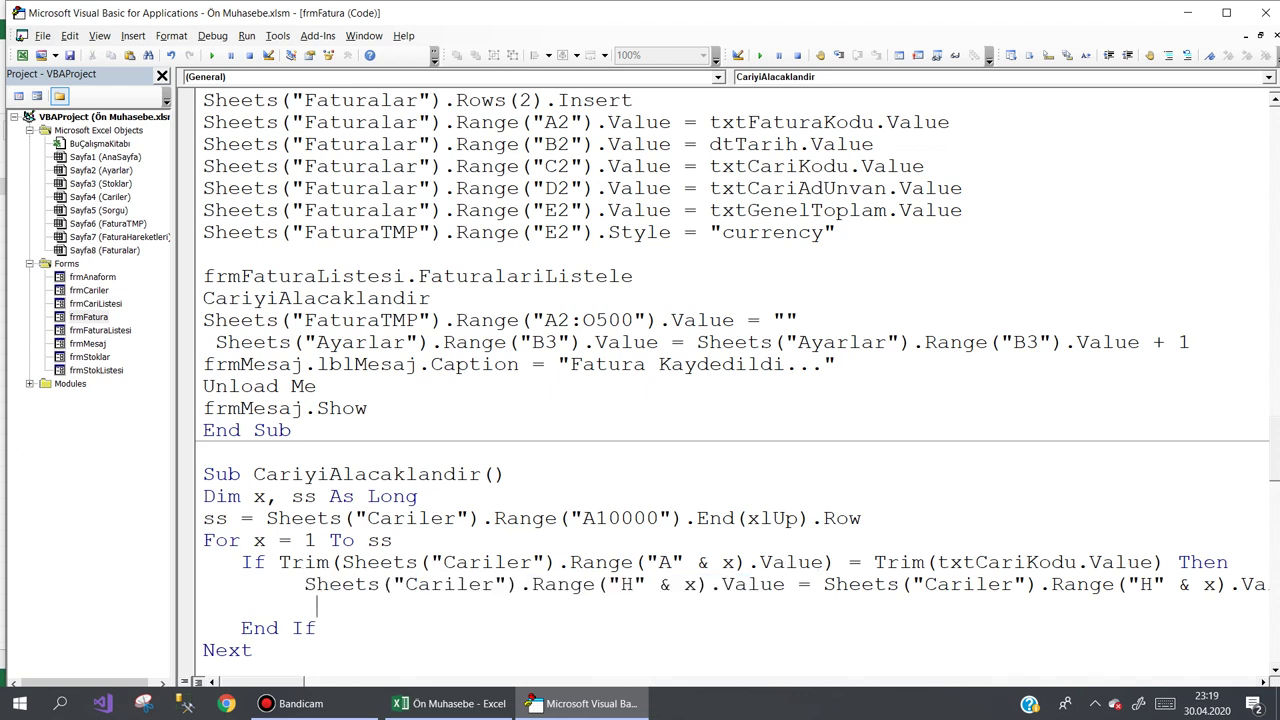
pyautogui.hotkey('ctrl', 'v')
pyautogui.press('Left')
pyautogui.press('Left')
pyautogui.press('Left')
pyautogui.press('Left')
pyautogui.press('Left')
pyautogui.press('Left')
pyautogui.press('Right')
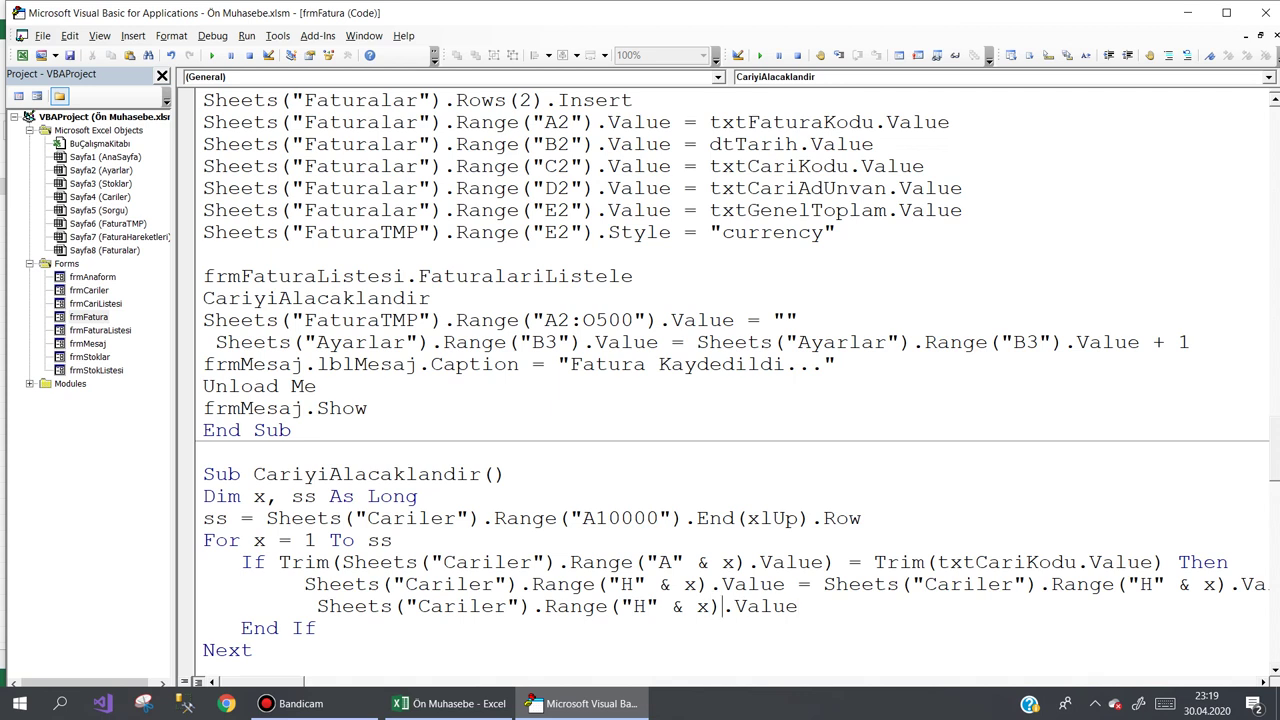
pyautogui.press('Right')
pyautogui.hotkey('shift', 'End')
pyautogui.write('st')
pyautogui.write('yle=c')
pyautogui.write('urren')
pyautogui.hotkey('ctrl', 'space')
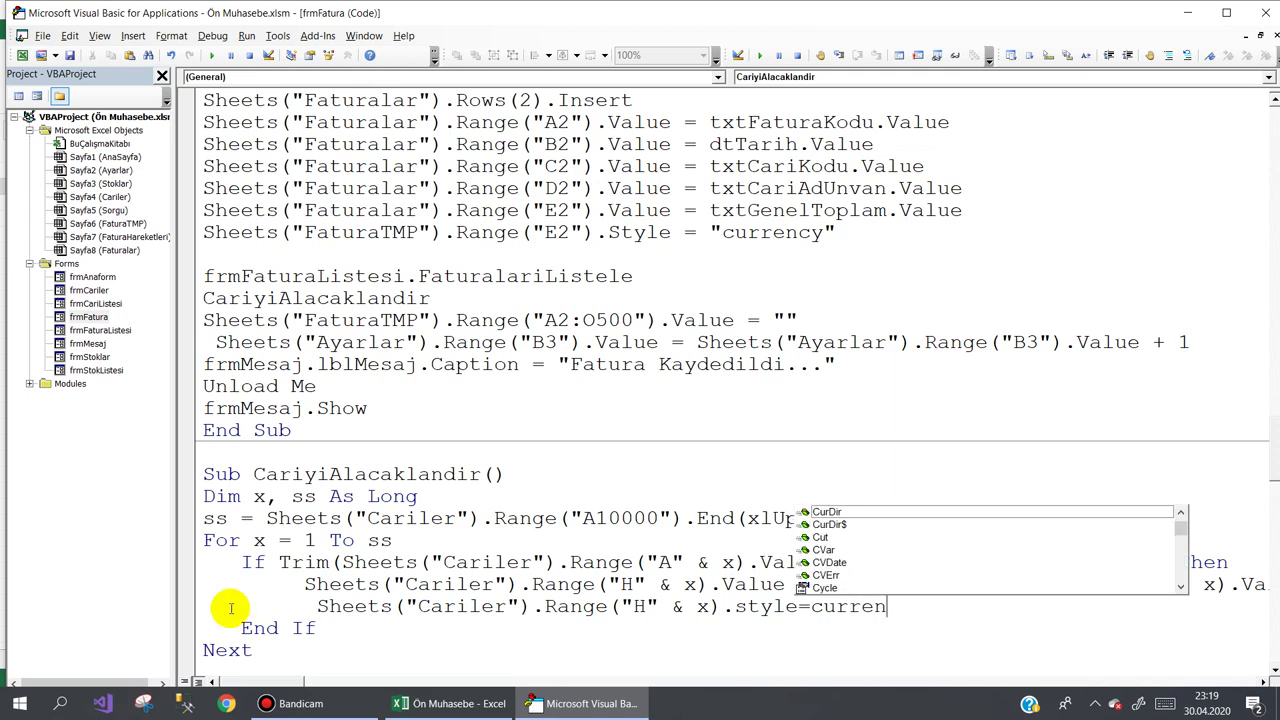
pyautogui.write('cy')
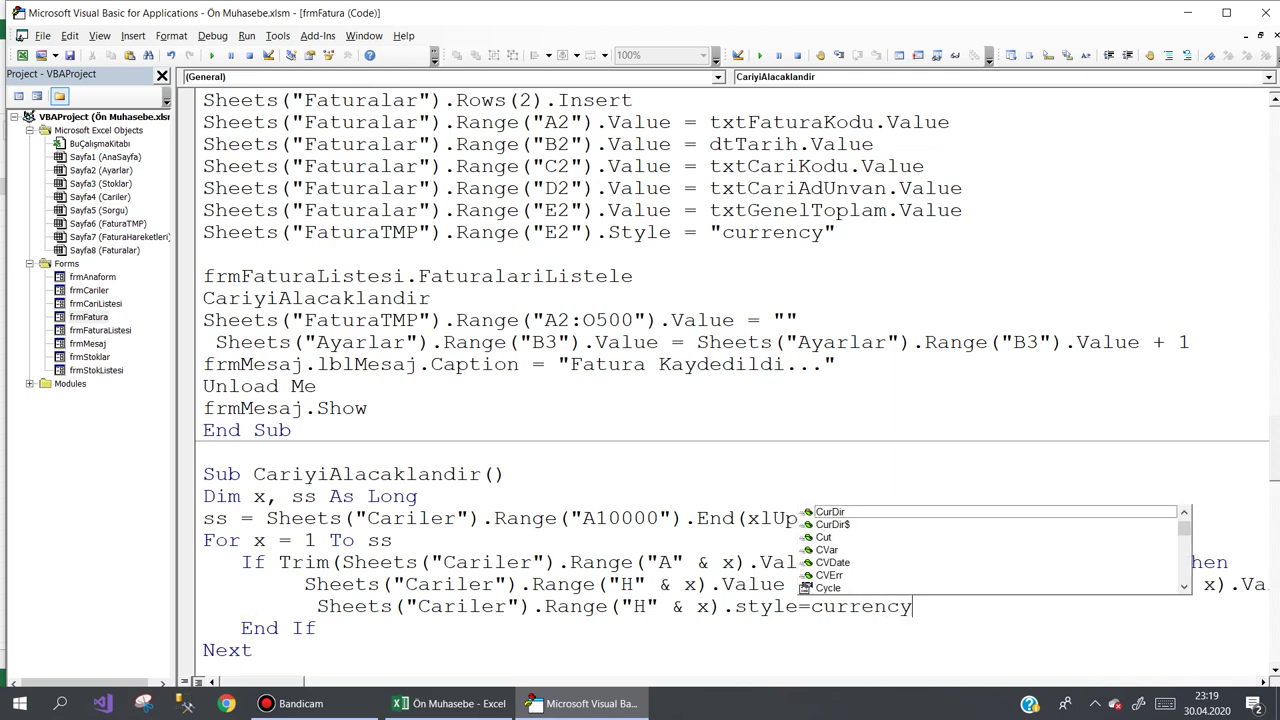
pyautogui.press('Escape')
pyautogui.write('"')
pyautogui.press('Left')
pyautogui.press('Left')
pyautogui.press('Left')
pyautogui.press('Left')
pyautogui.press('Left')
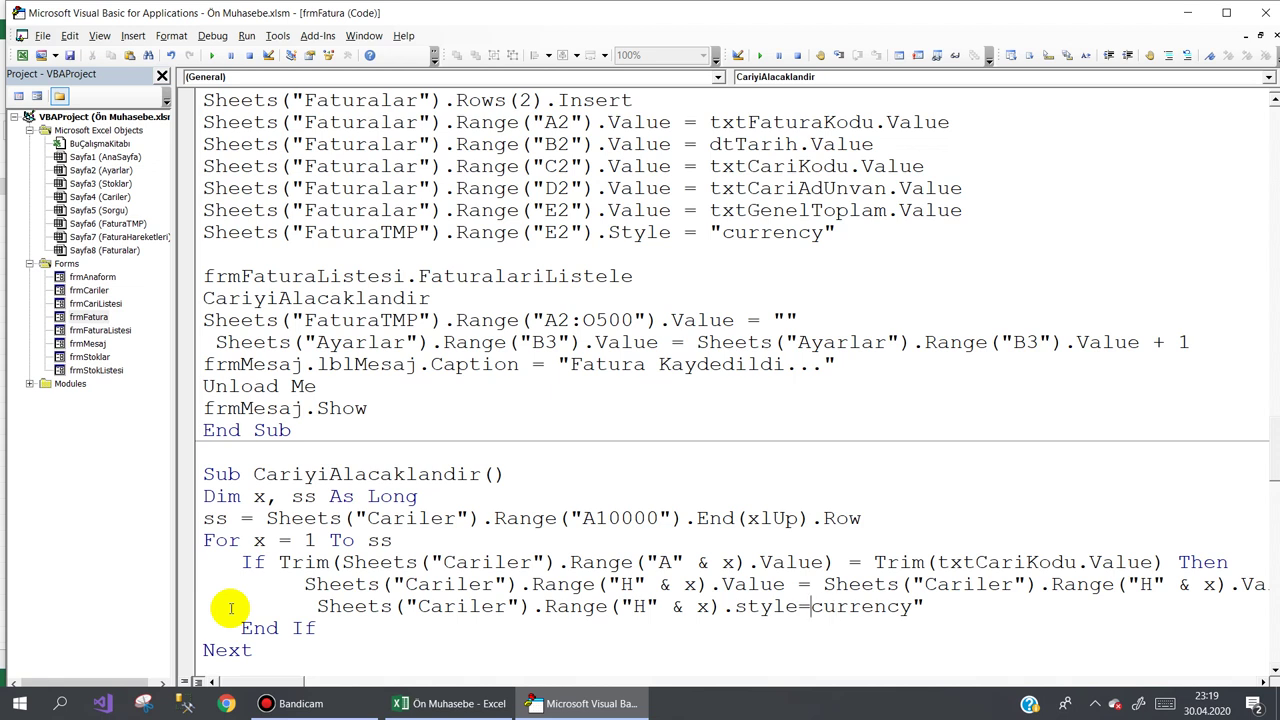
pyautogui.write('"')
pyautogui.press('Down')
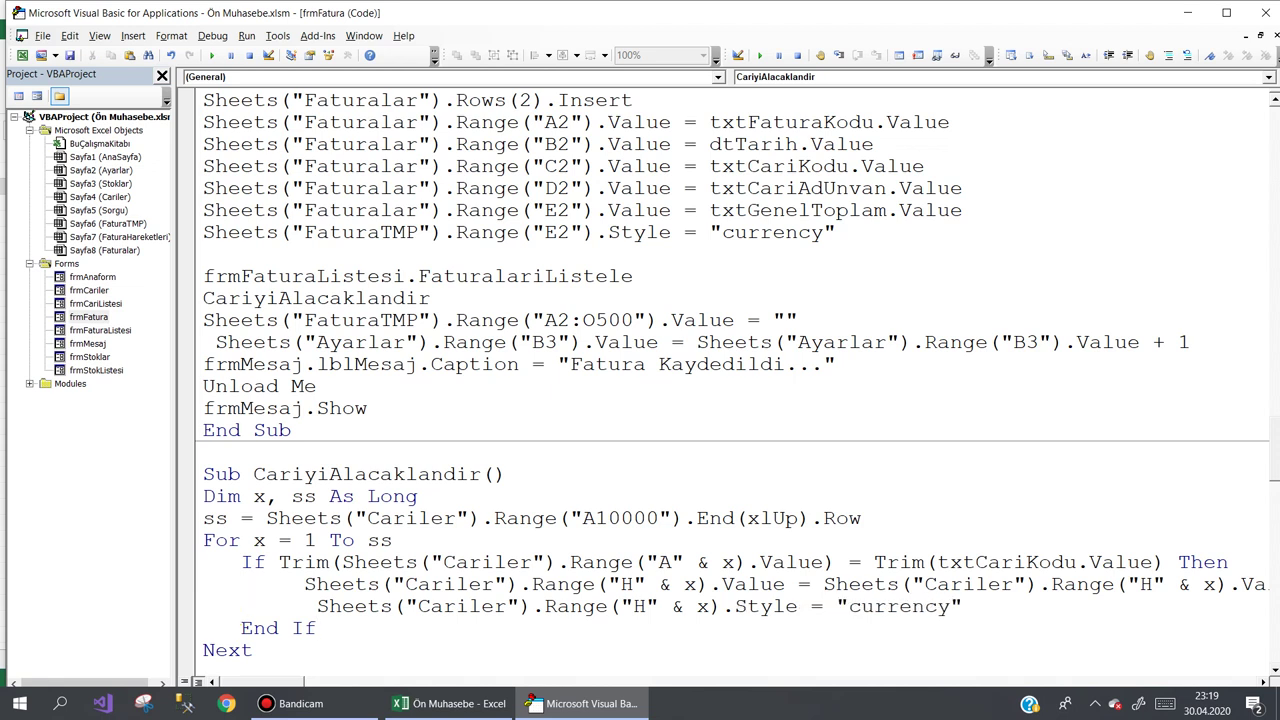
# - Add Exit Sub on a new line after the Style line
pyautogui.click(983, 604)
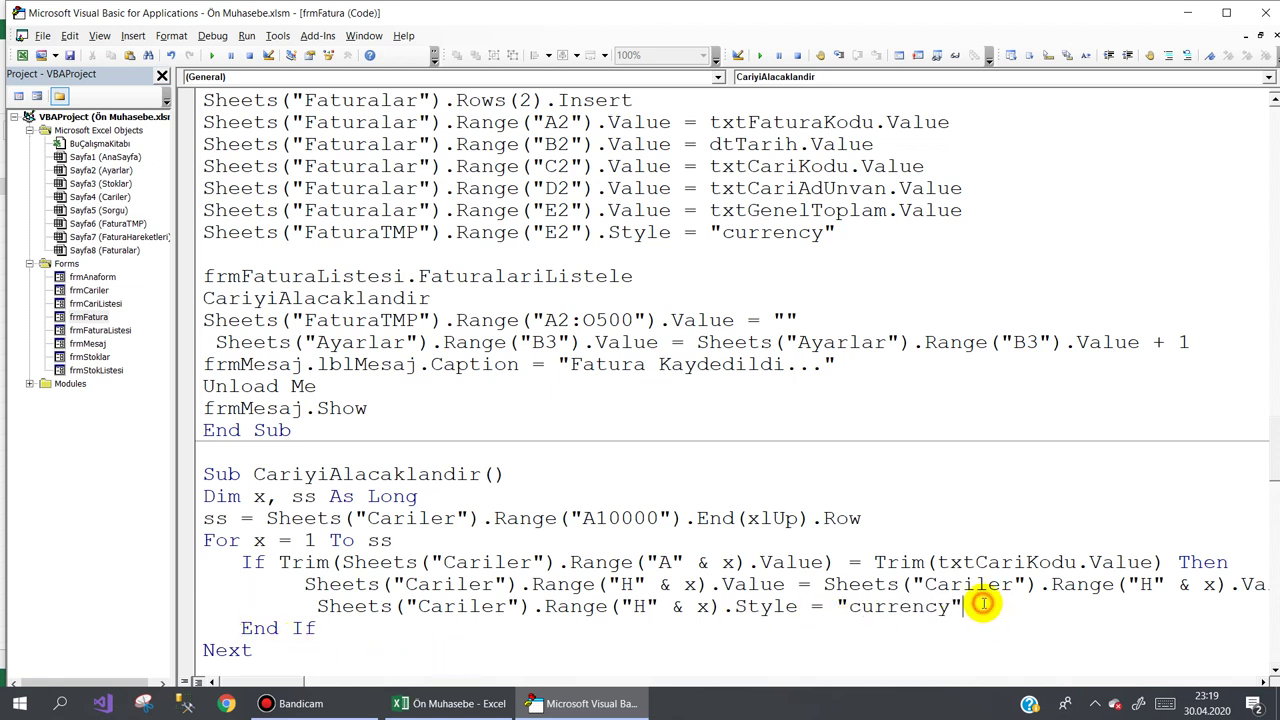
pyautogui.press('Return')
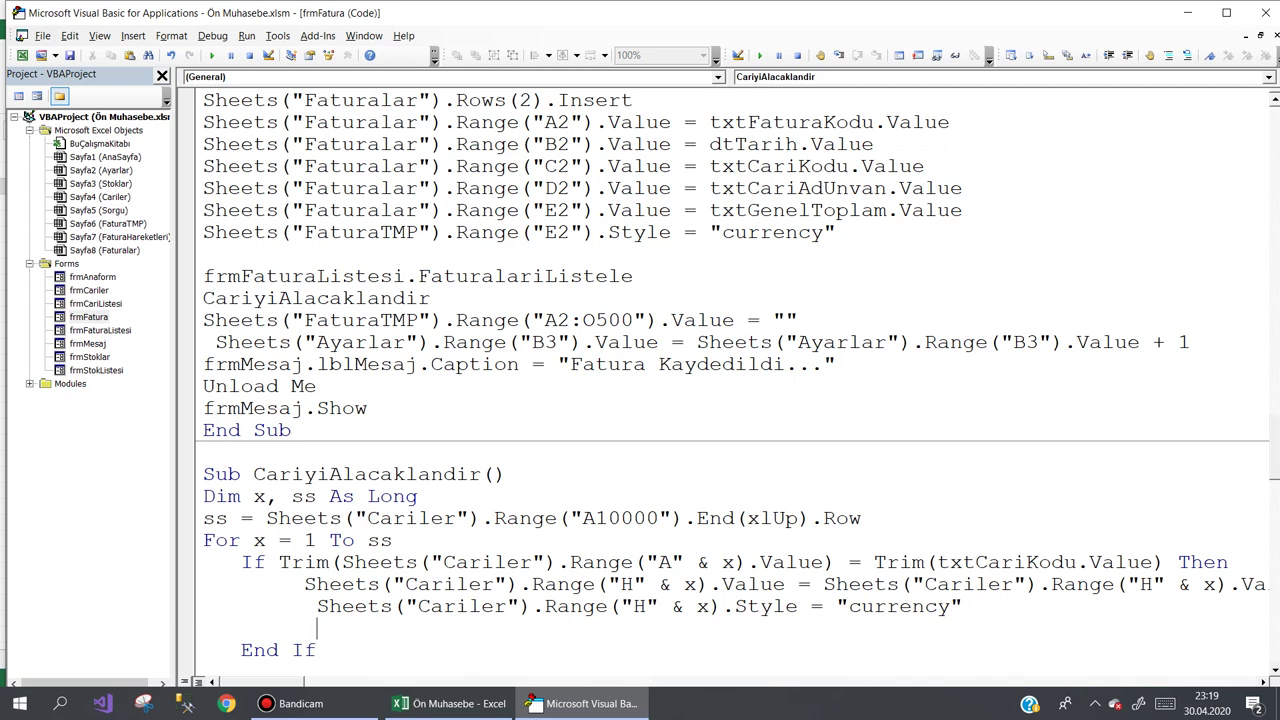
pyautogui.write('exit s')
pyautogui.write('ub')
pyautogui.press('Down')
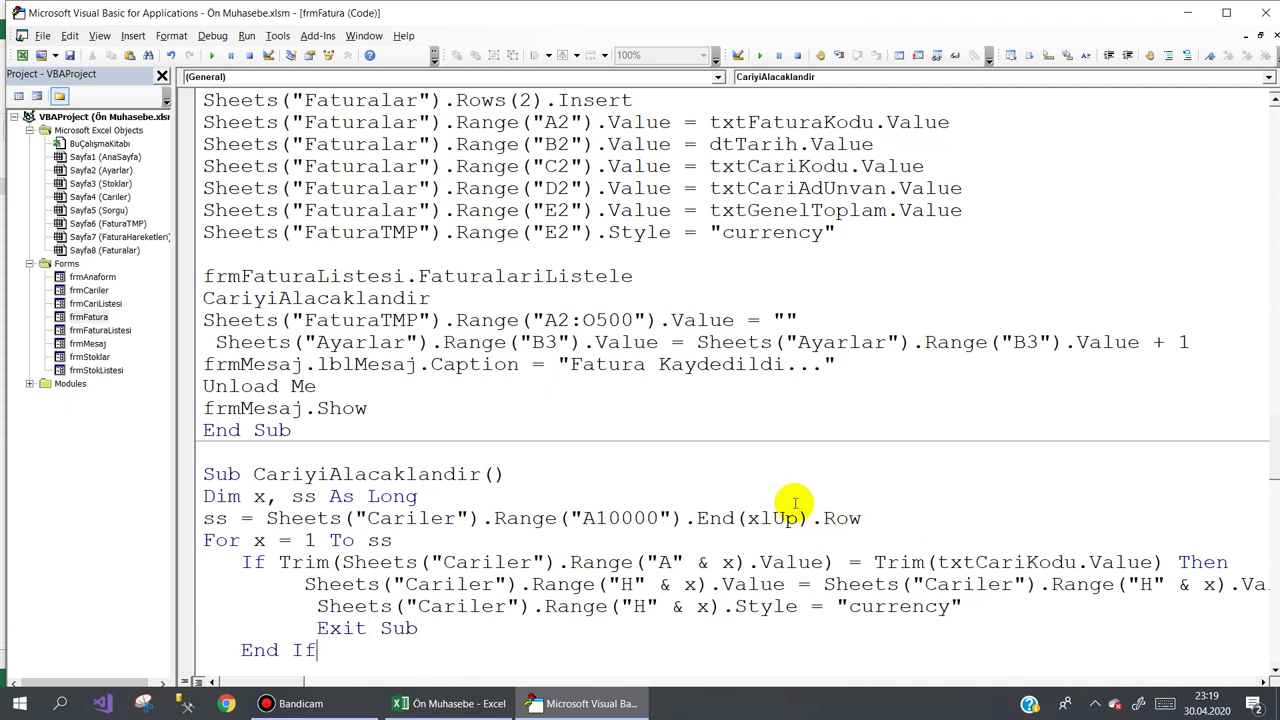
pyautogui.scroll(-1, 795, 520)
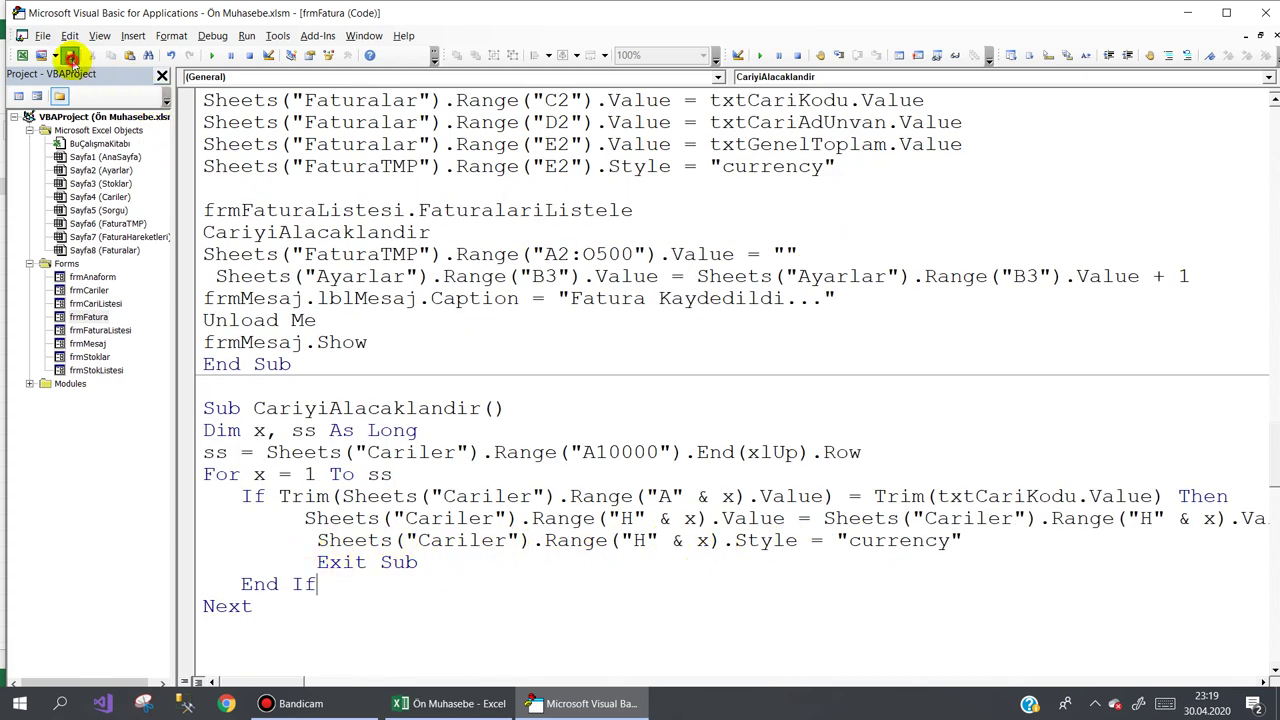
# - Delete the two saved invoice rows 2 and 3 on the Faturalar sheet
pyautogui.click(443, 706)
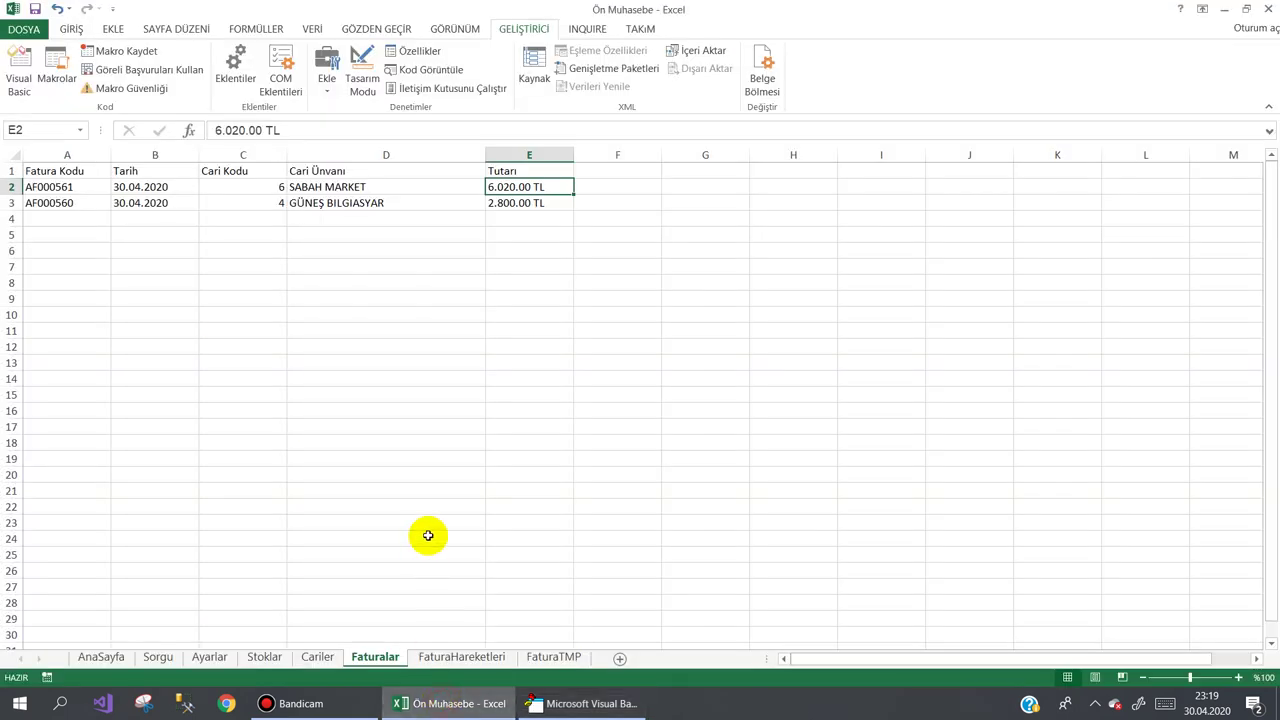
pyautogui.moveTo(8, 187); pyautogui.dragTo(8, 200)
pyautogui.rightClick(8, 199)
pyautogui.click(45, 337)
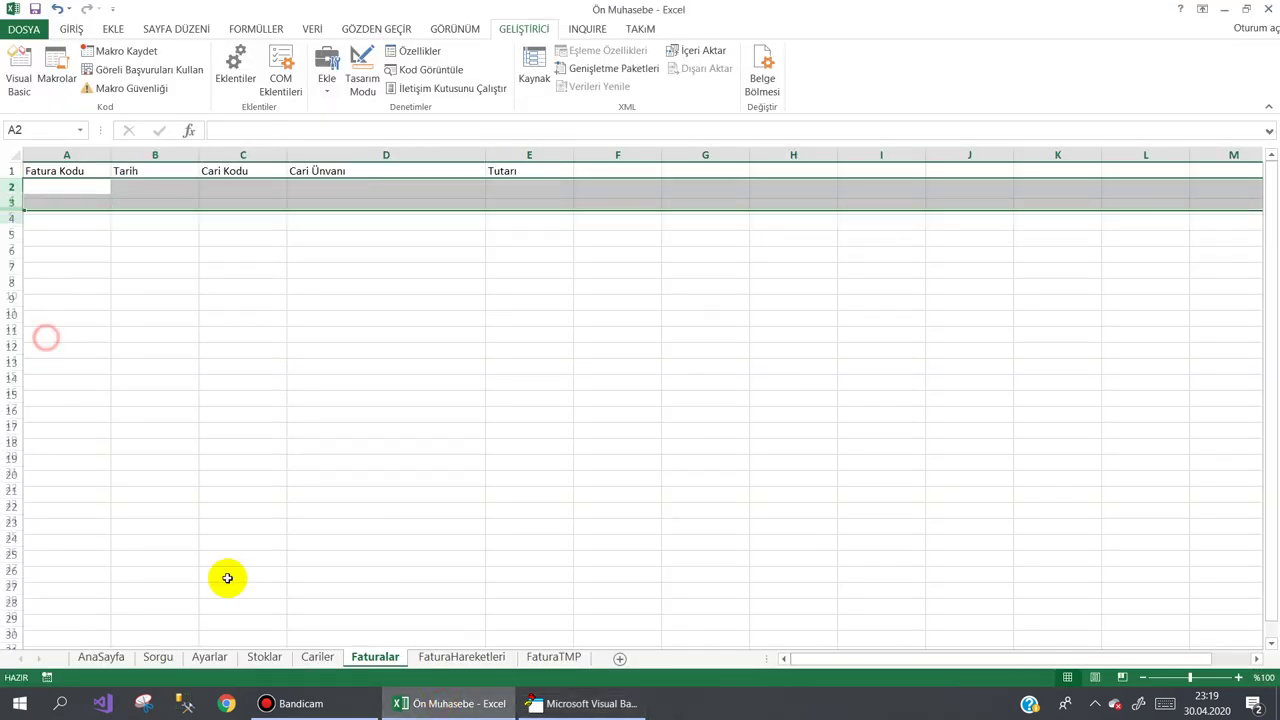
# - Delete the saved invoice-line rows on FaturaHareketleri, checking the Cariler and FaturaTMP sheets
pyautogui.click(317, 657)
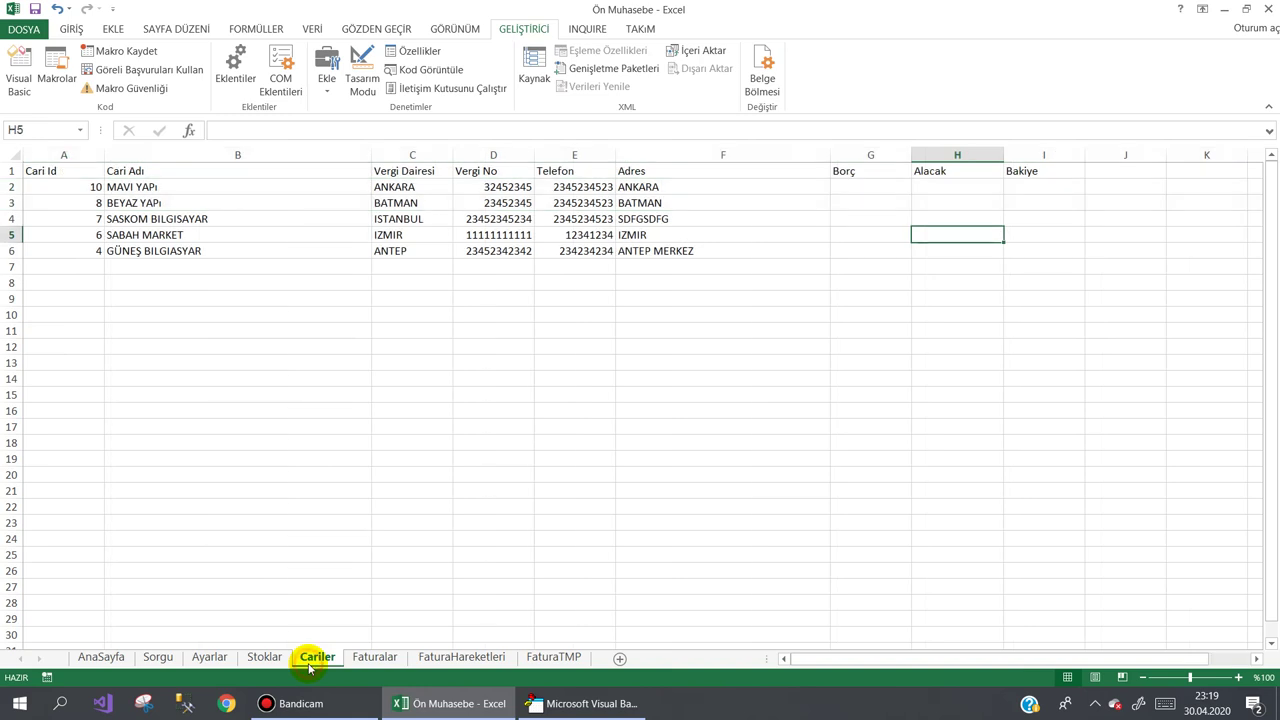
pyautogui.click(461, 657)
pyautogui.moveTo(8, 187); pyautogui.dragTo(8, 250)
pyautogui.rightClick(11, 245)
pyautogui.click(58, 360)
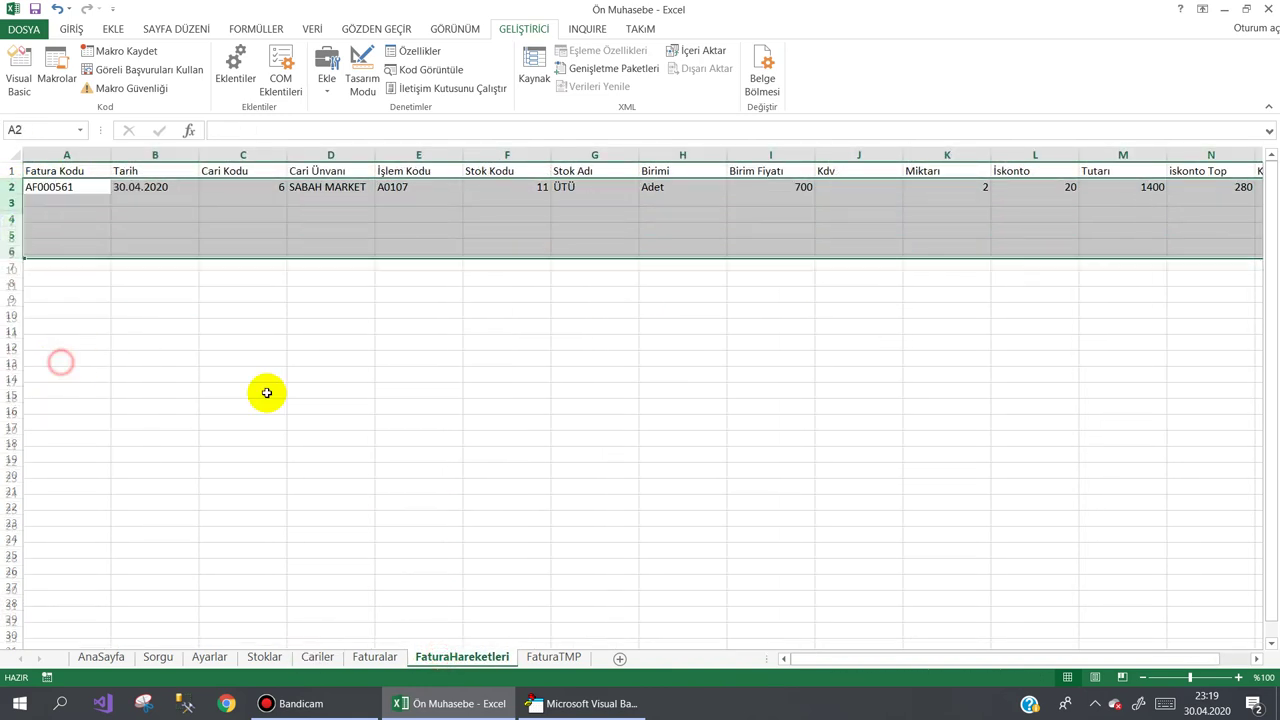
pyautogui.click(340, 396)
pyautogui.click(552, 657)
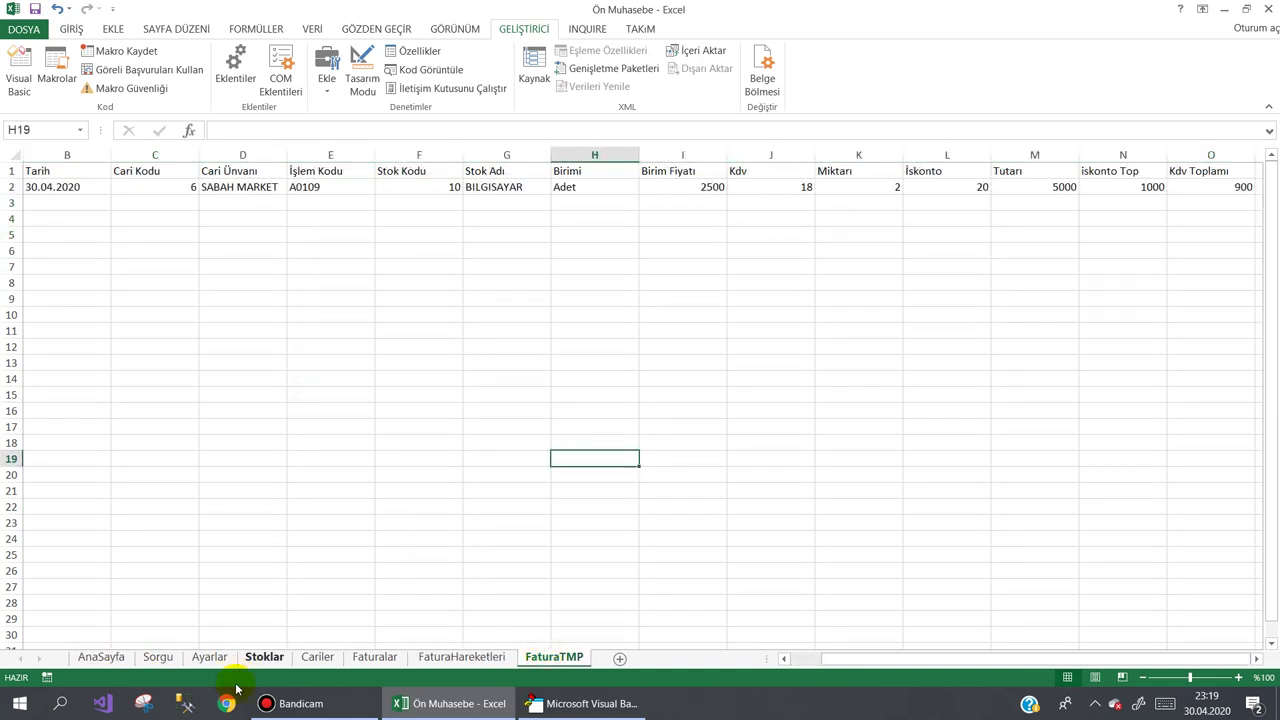
# - From AnaSayfa, launch the program and start a new purchase invoice via Fatura > Faturalar
pyautogui.click(100, 657)
pyautogui.click(352, 292)
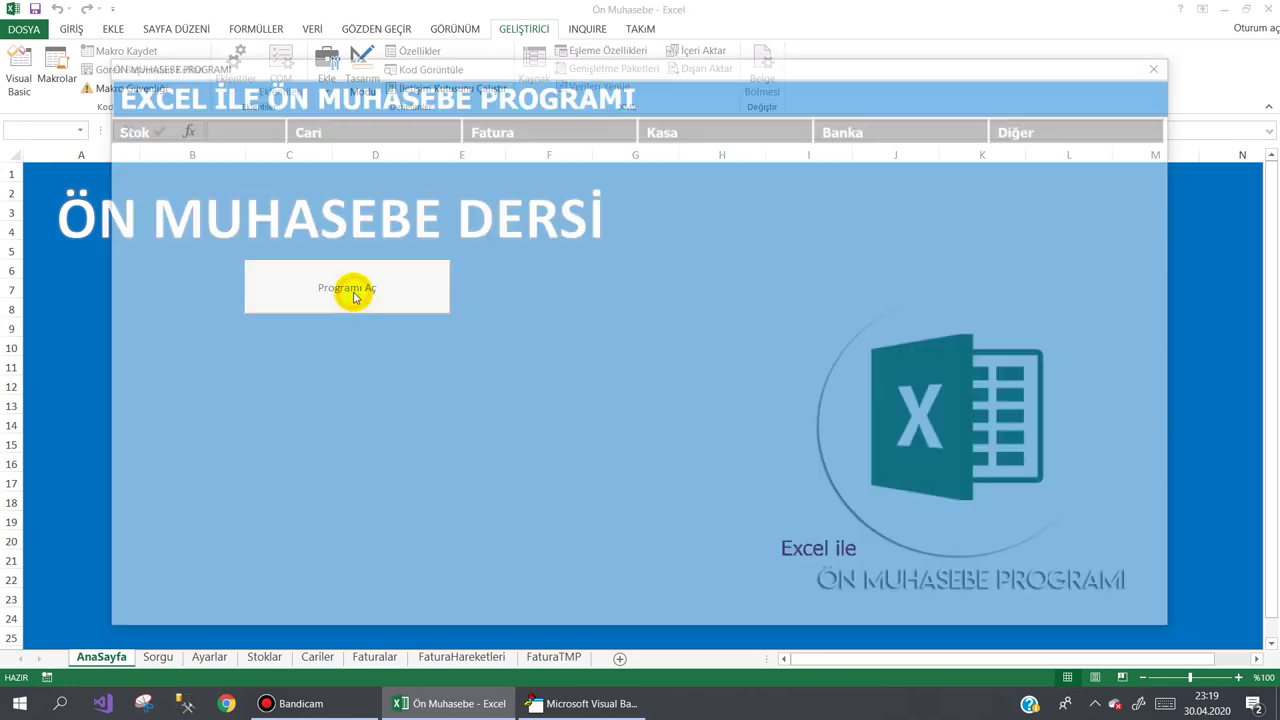
pyautogui.moveTo(466, 122)
pyautogui.click(500, 163)
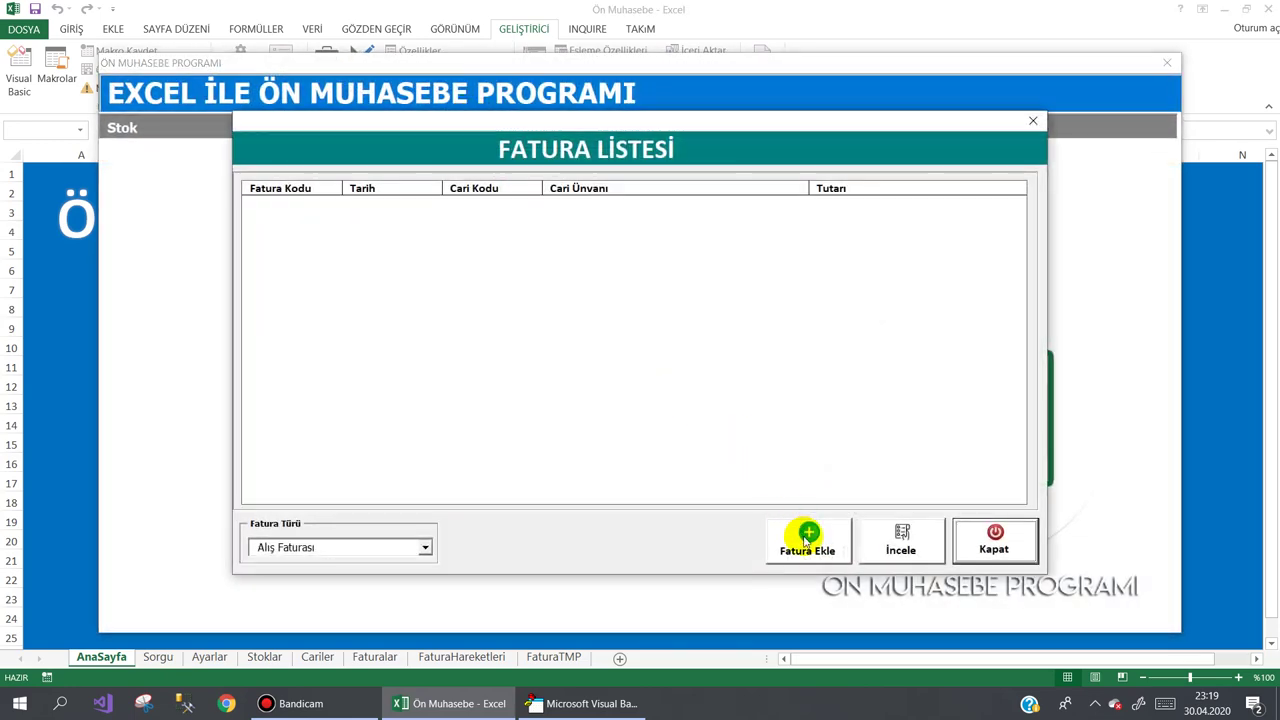
pyautogui.click(806, 540)
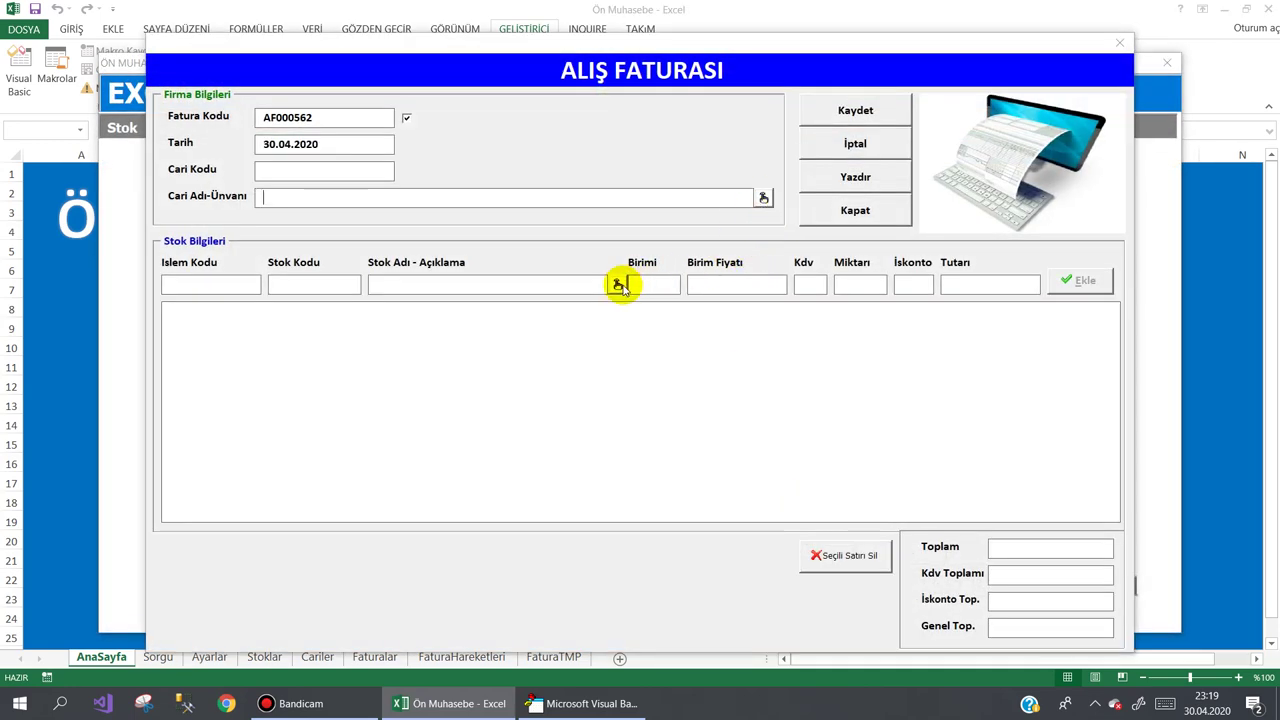
# - Check the stock list twice, then close the invoice form, invoice list and program
pyautogui.click(617, 286)
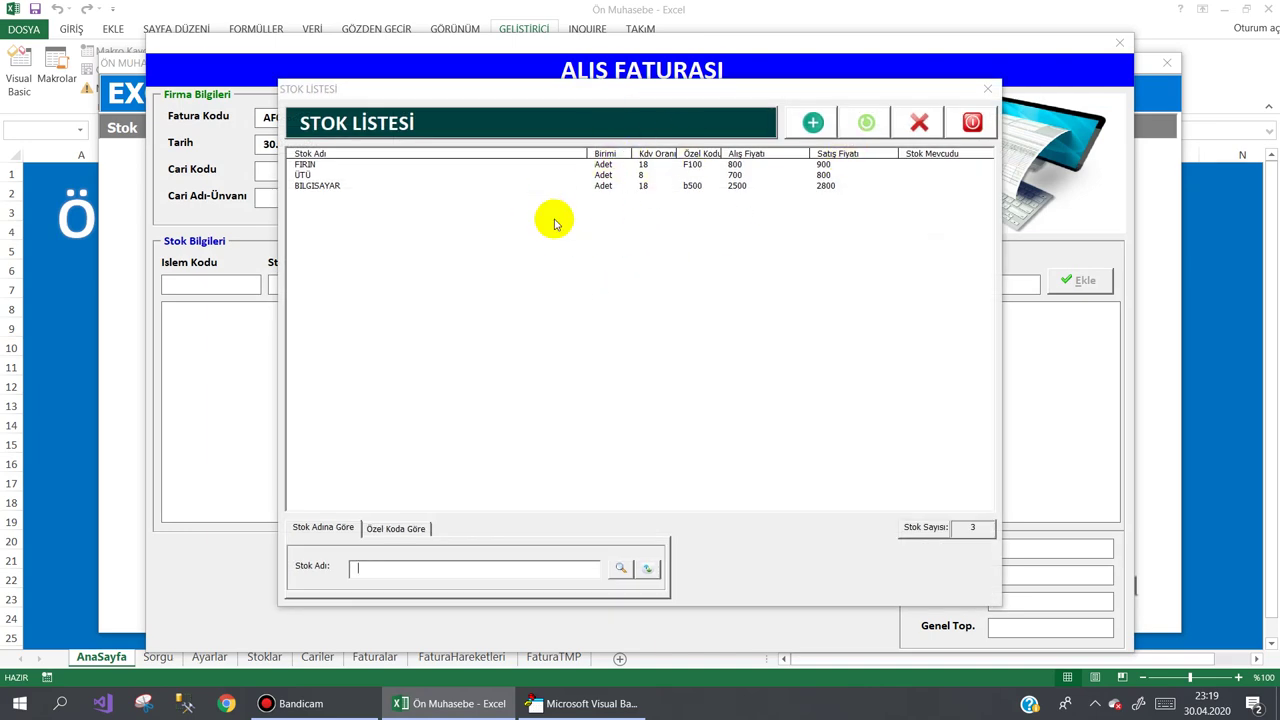
pyautogui.click(970, 123)
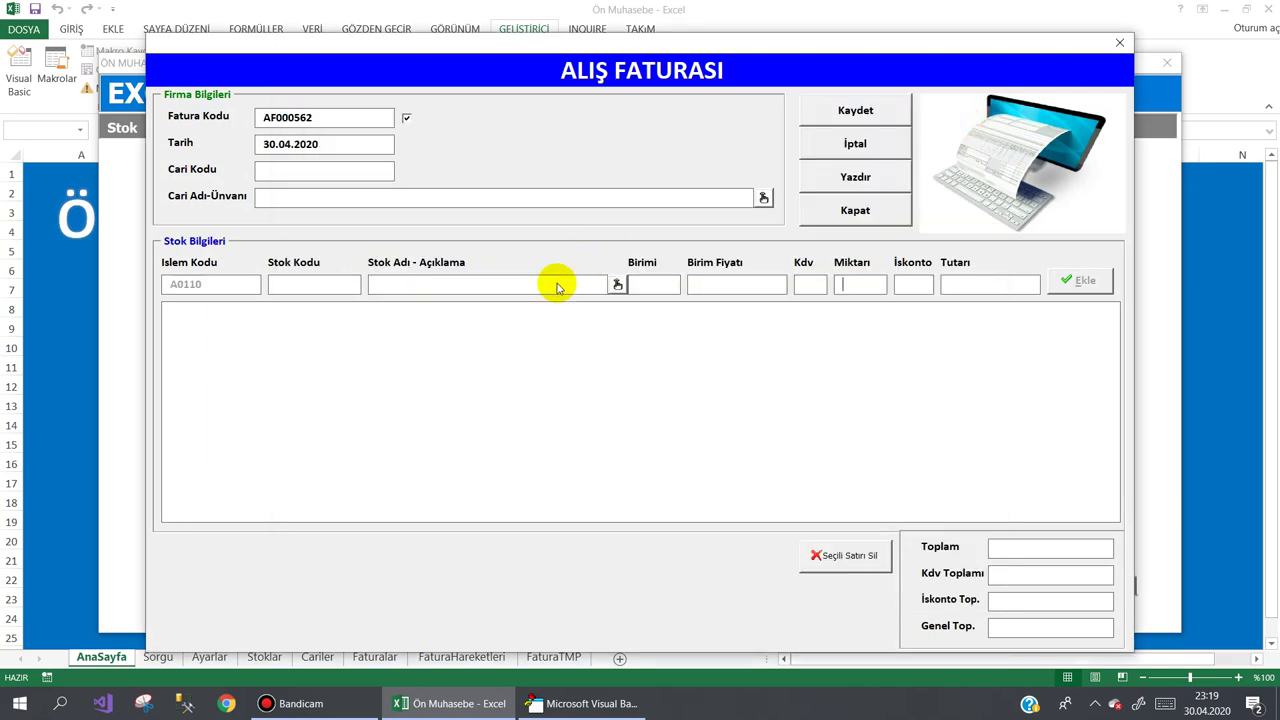
pyautogui.click(617, 289)
pyautogui.click(970, 123)
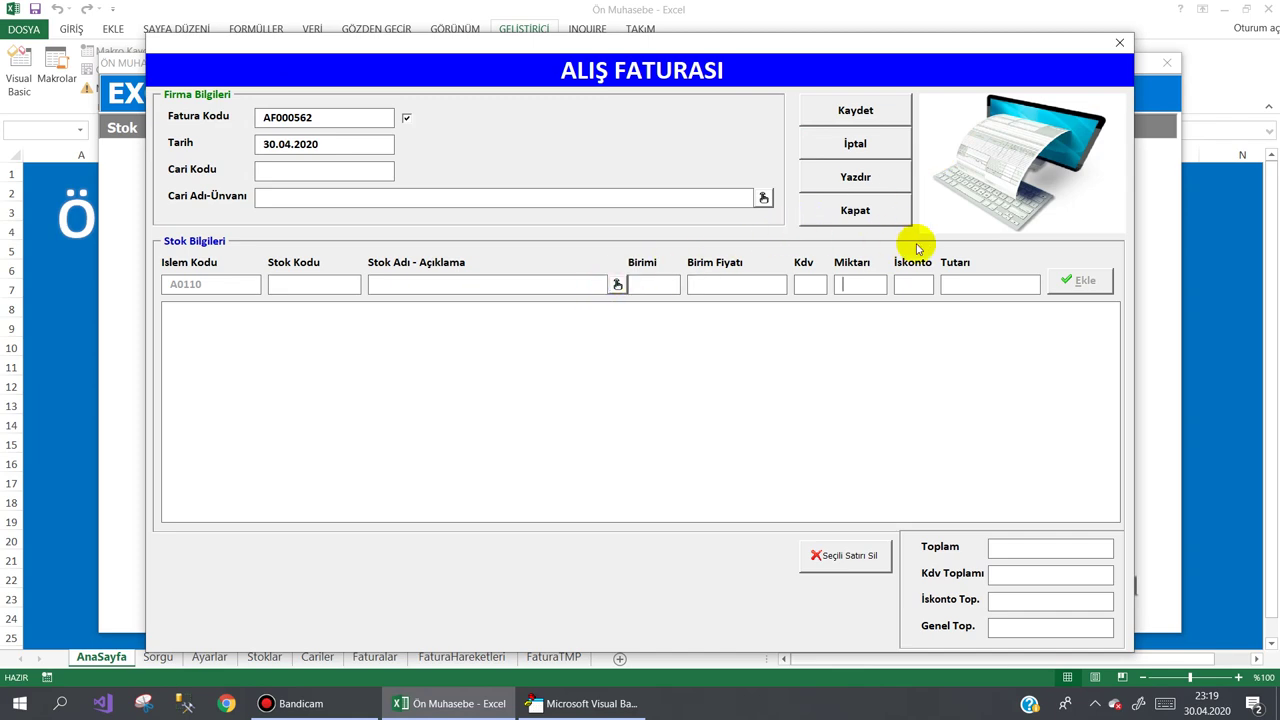
pyautogui.click(852, 210)
pyautogui.click(975, 546)
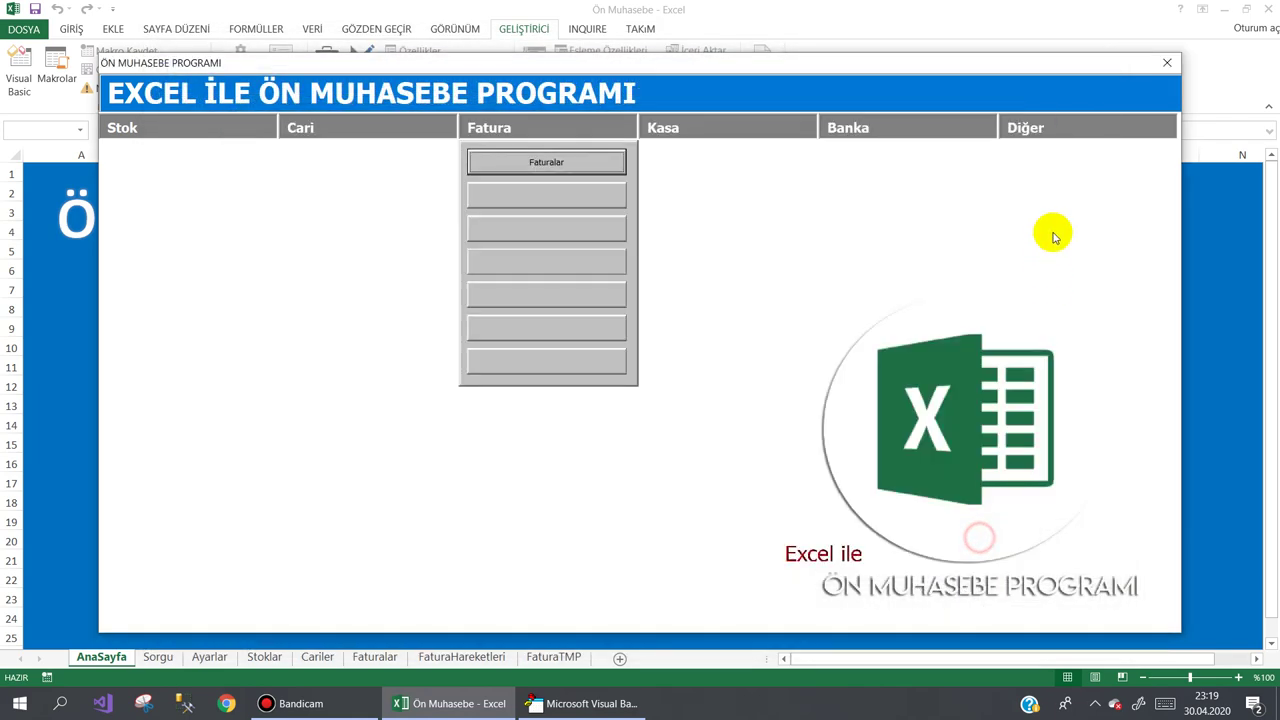
pyautogui.moveTo(1049, 130)
pyautogui.click(1063, 363)
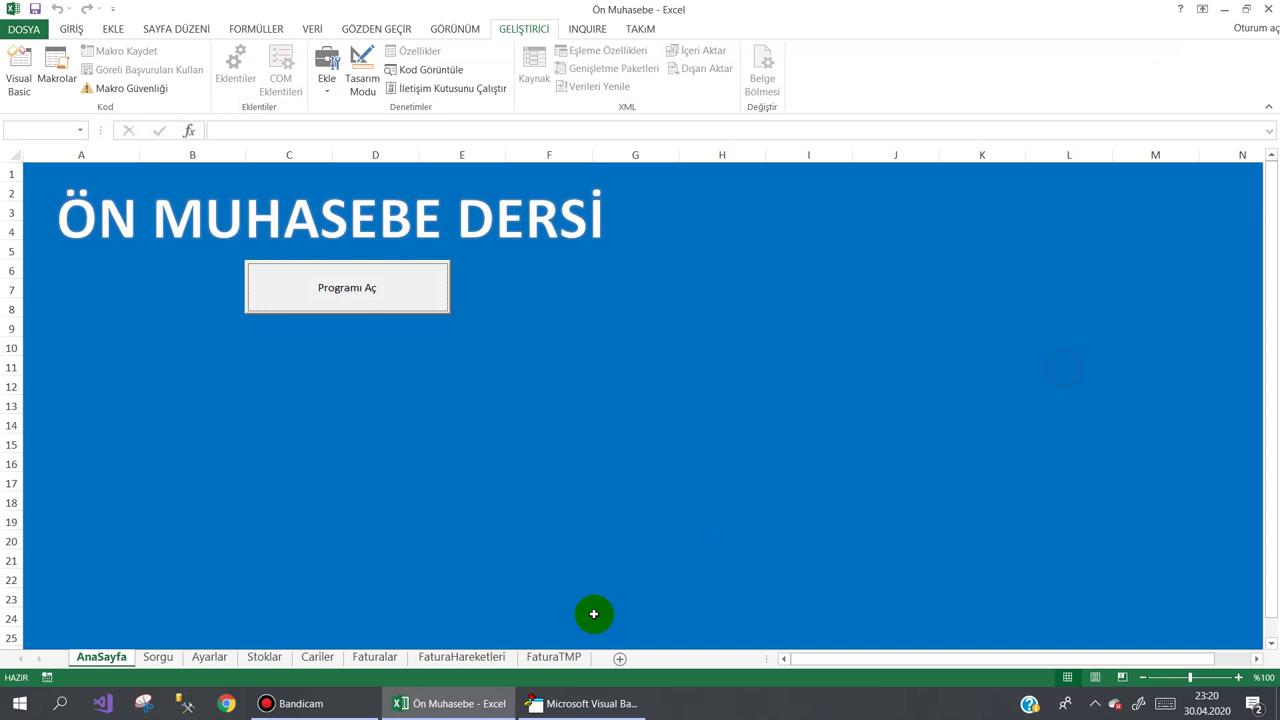
# - Begin btnStokSec_Click with If txtCariKodu.Value = "" Or txtCariAdUnvan.Value = "" Then Exit Sub
pyautogui.click(575, 703)
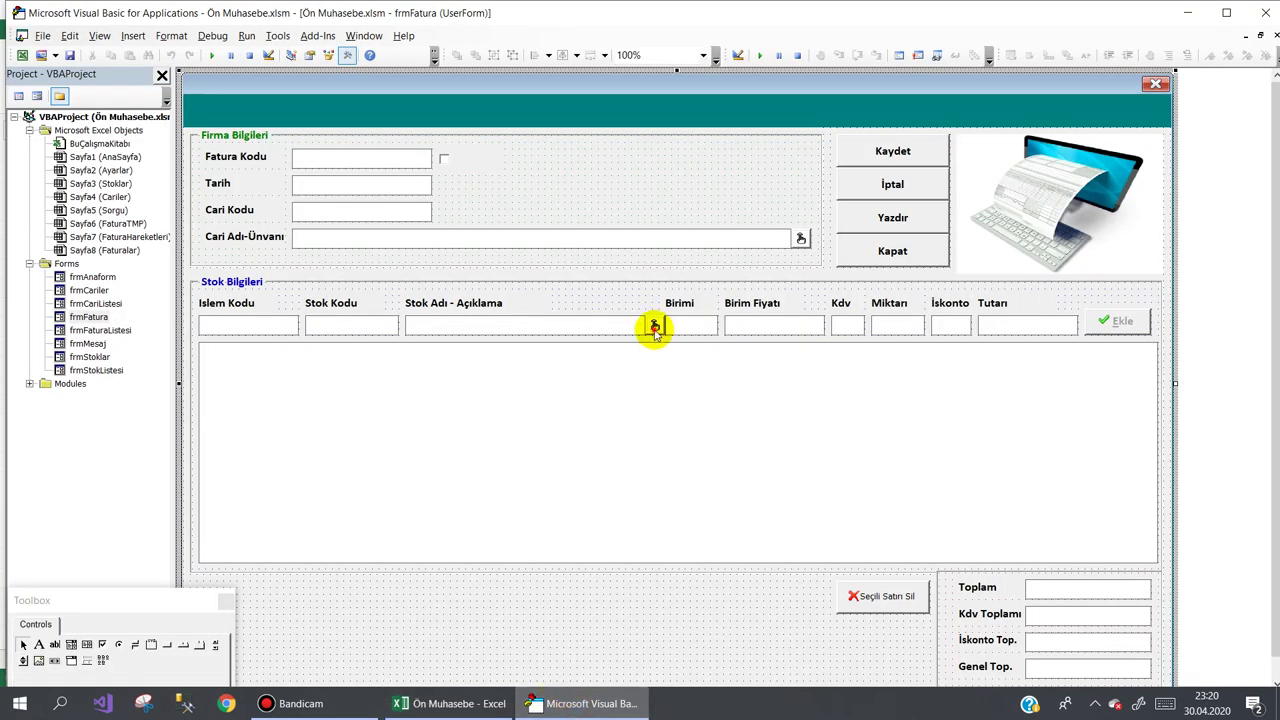
pyautogui.doubleClick(655, 327)
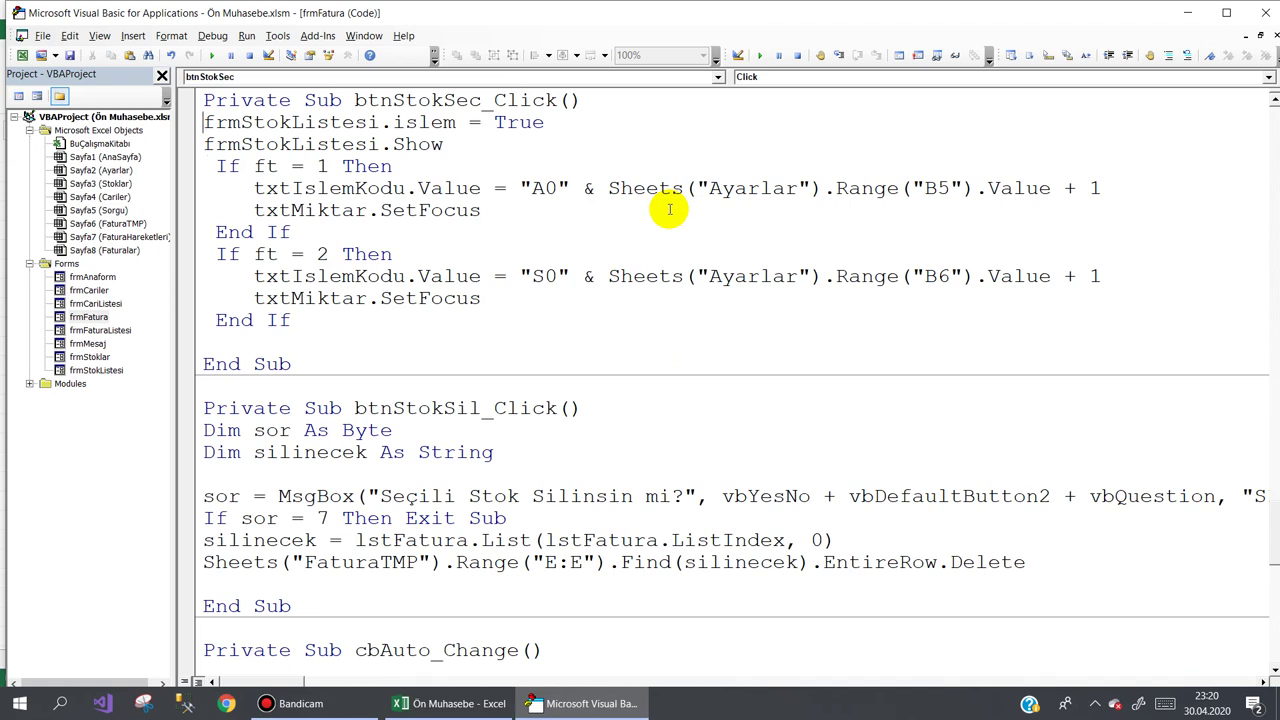
pyautogui.press('Return')
pyautogui.write('if txtc')
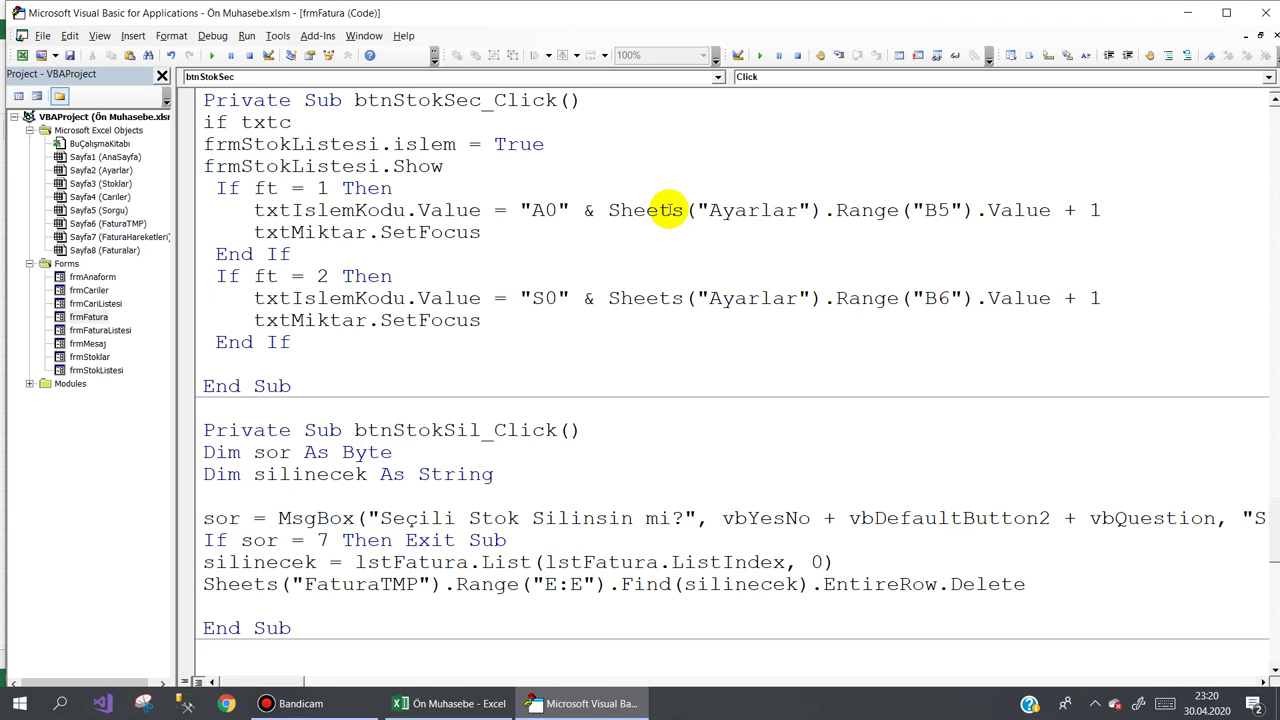
pyautogui.hotkey('ctrl', 'space')
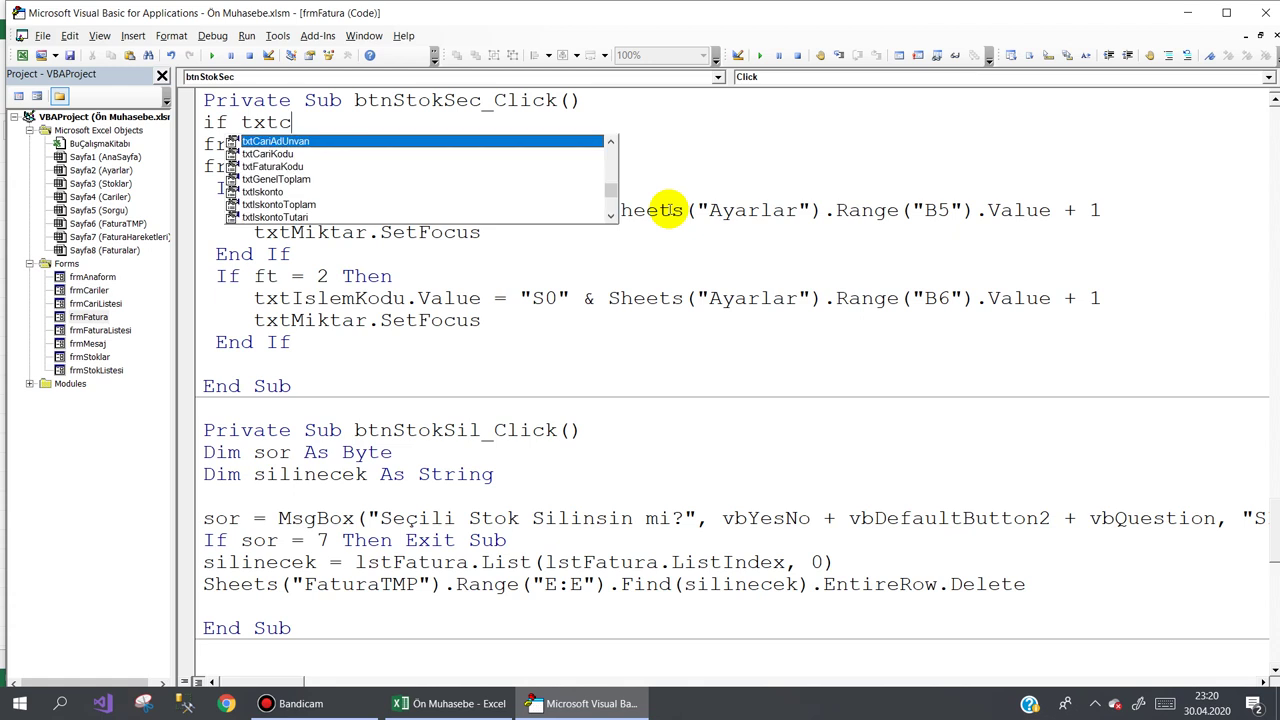
pyautogui.press('Down')
pyautogui.write('.v')
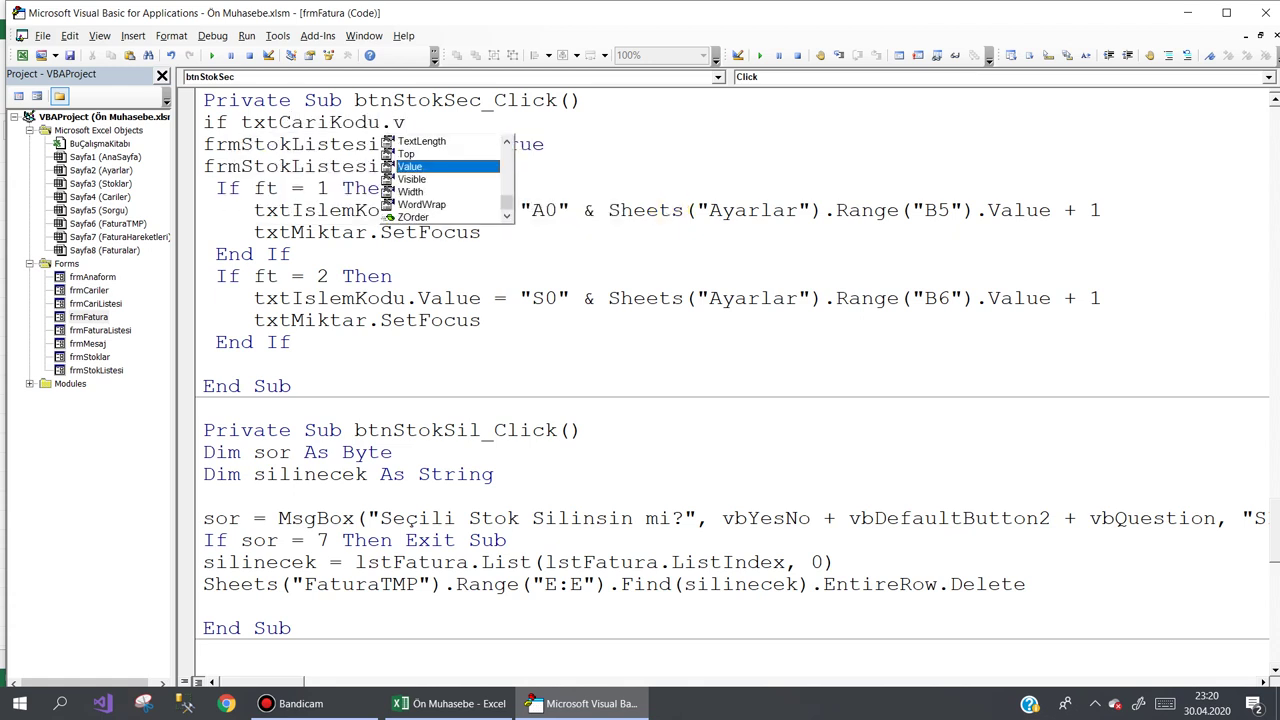
pyautogui.write(' or txtca')
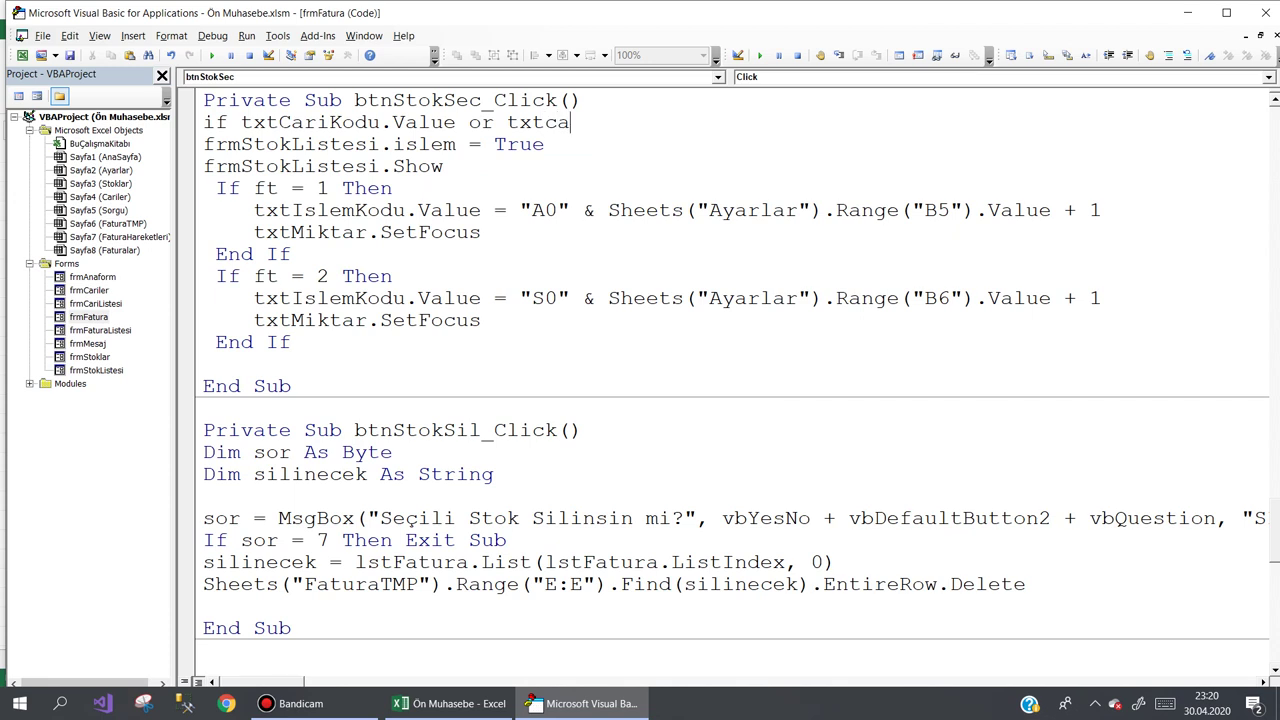
pyautogui.hotkey('ctrl', 'space')
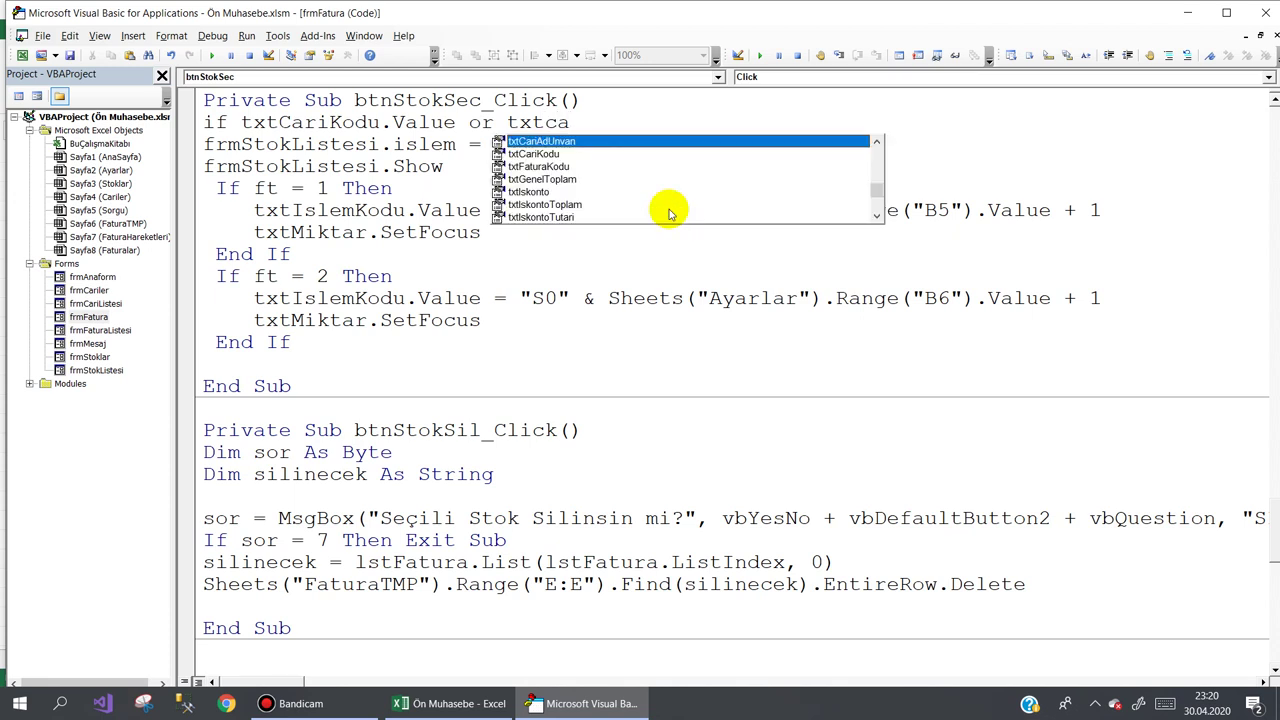
pyautogui.write('.v=')
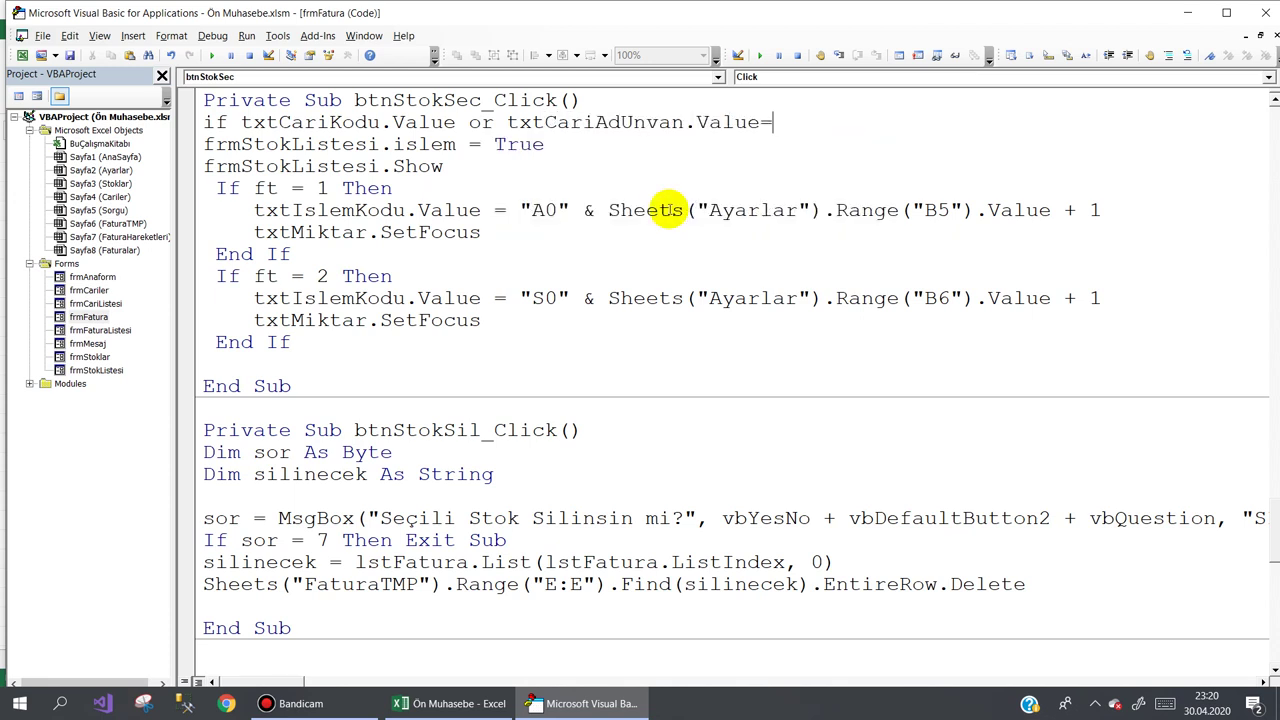
pyautogui.write('"')
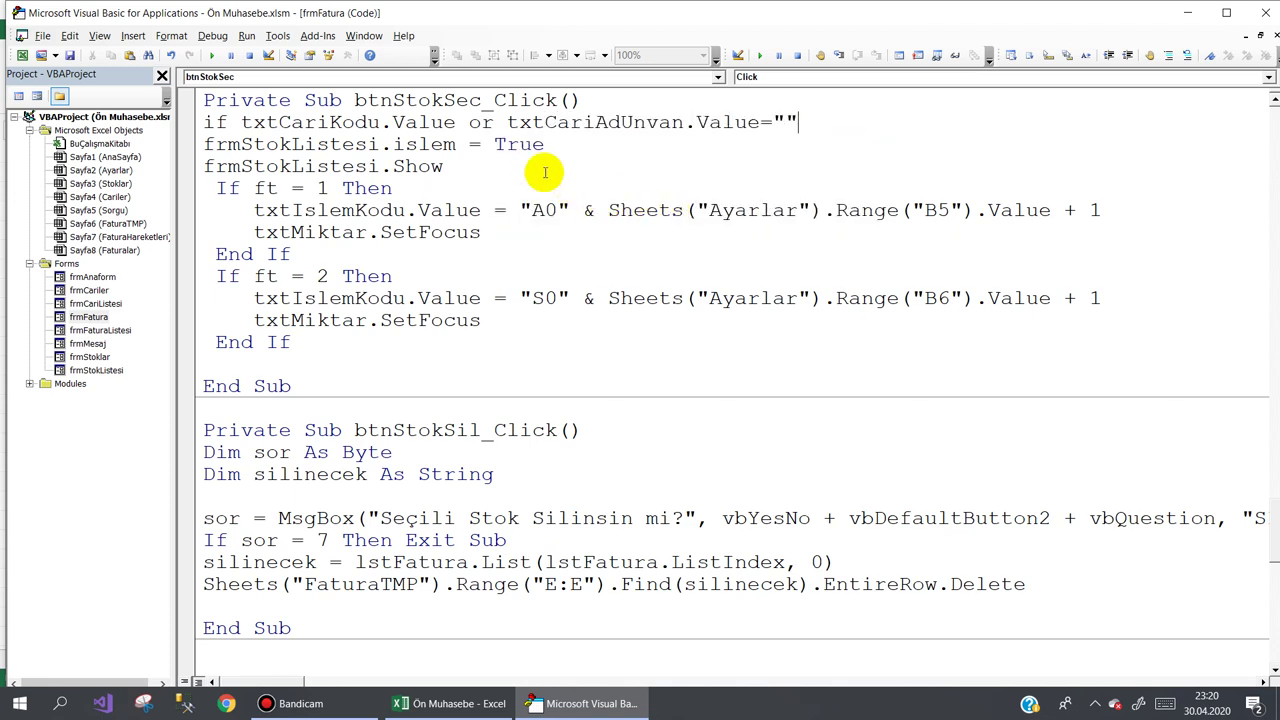
pyautogui.click(458, 124)
pyautogui.write('=')
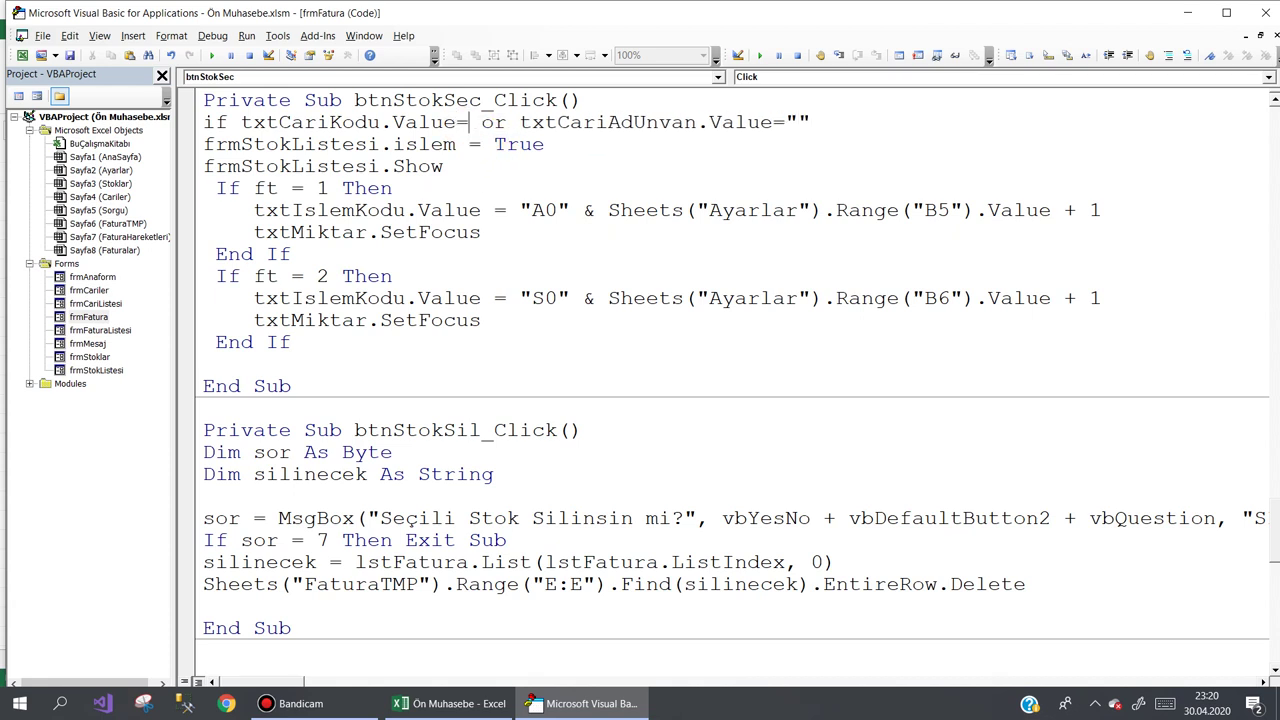
pyautogui.write('""')
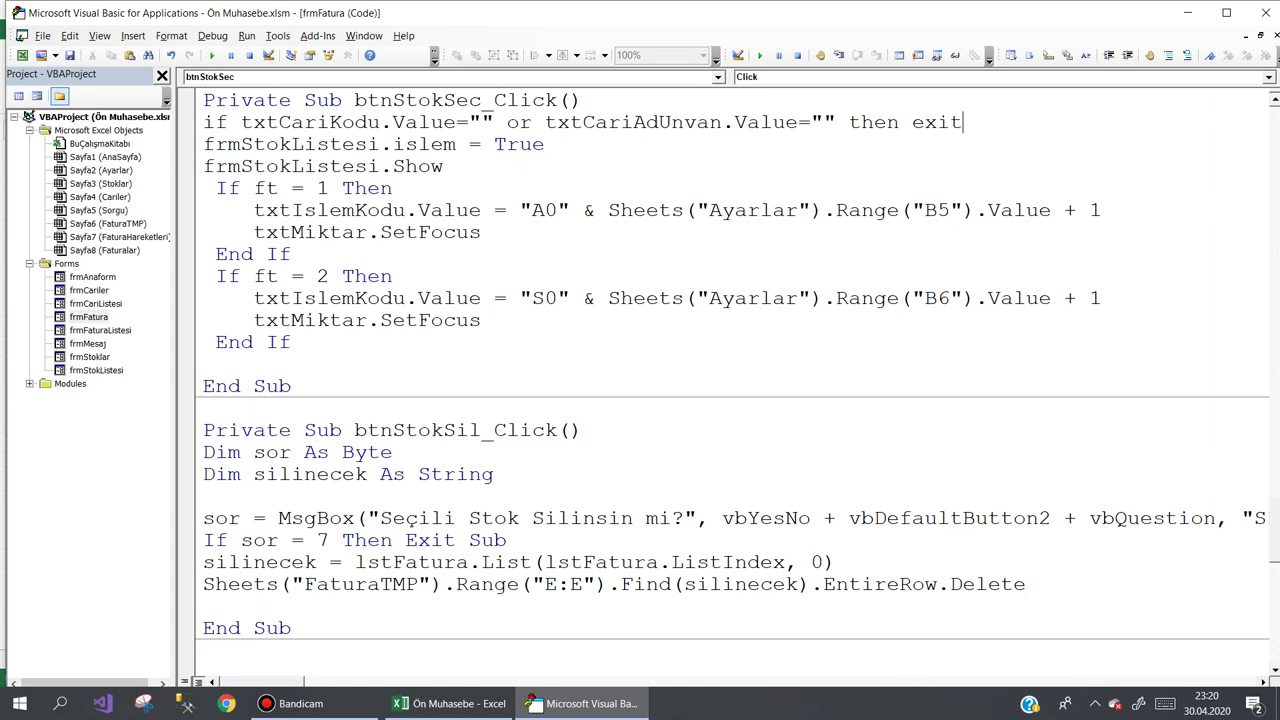
pyautogui.click(545, 144)
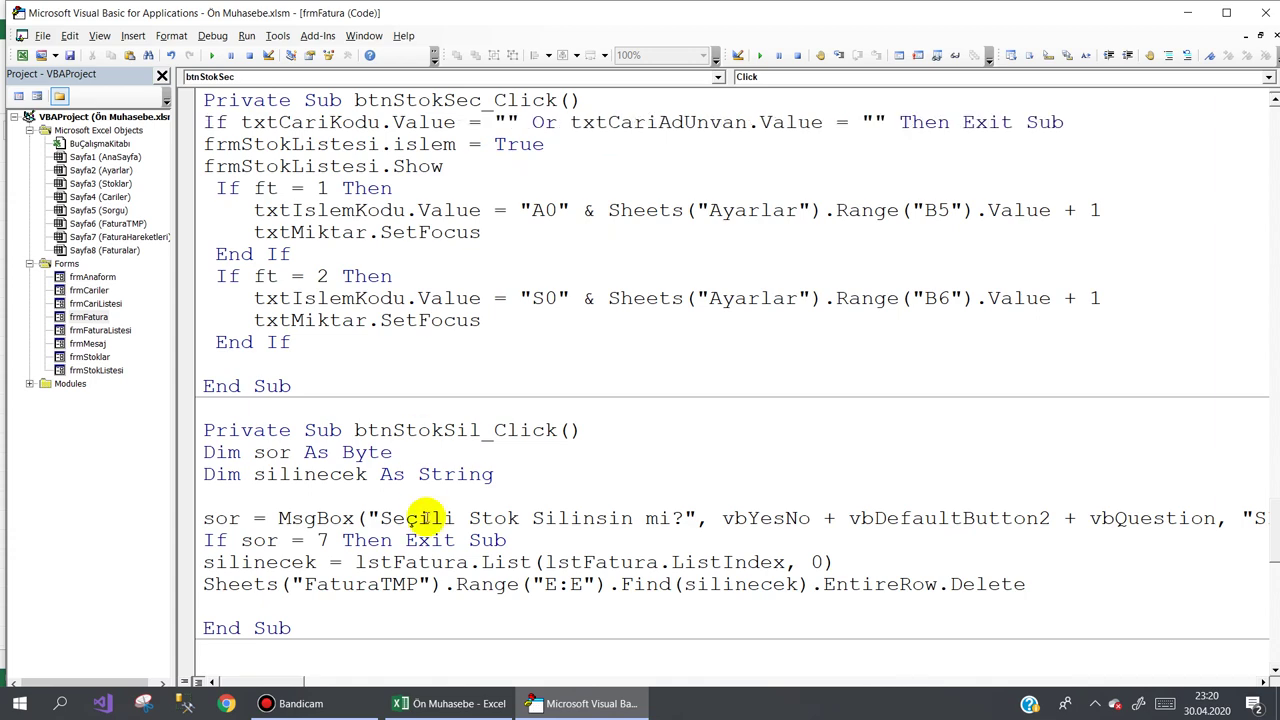
# - Launch the accounting program and start a new purchase invoice from Fatura > Faturalar
pyautogui.click(445, 703)
pyautogui.click(322, 290)
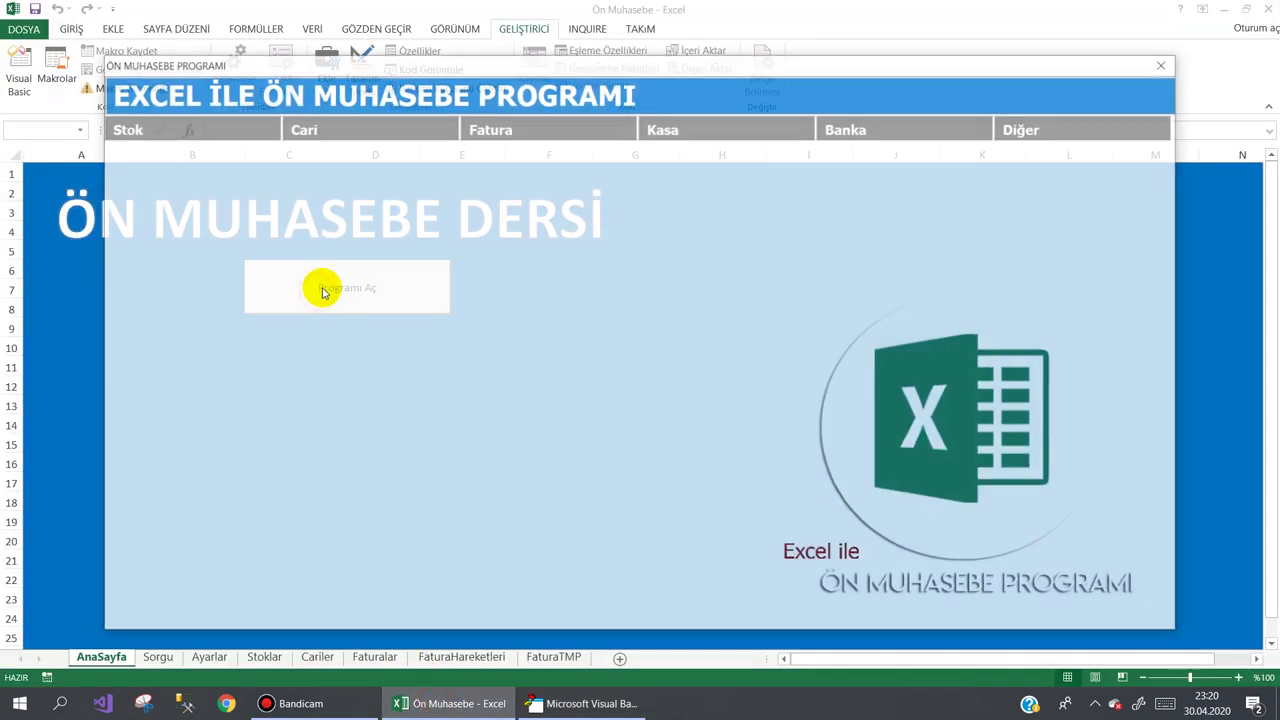
pyautogui.click(523, 126)
pyautogui.click(514, 157)
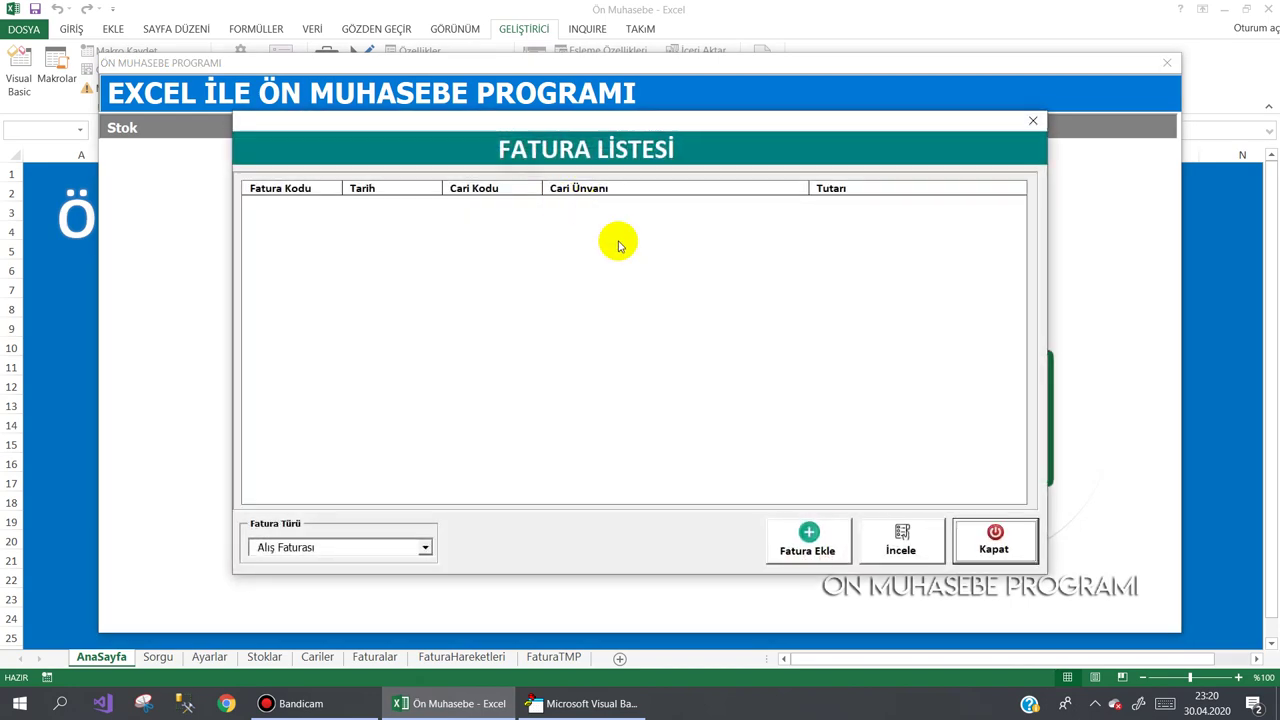
pyautogui.click(803, 545)
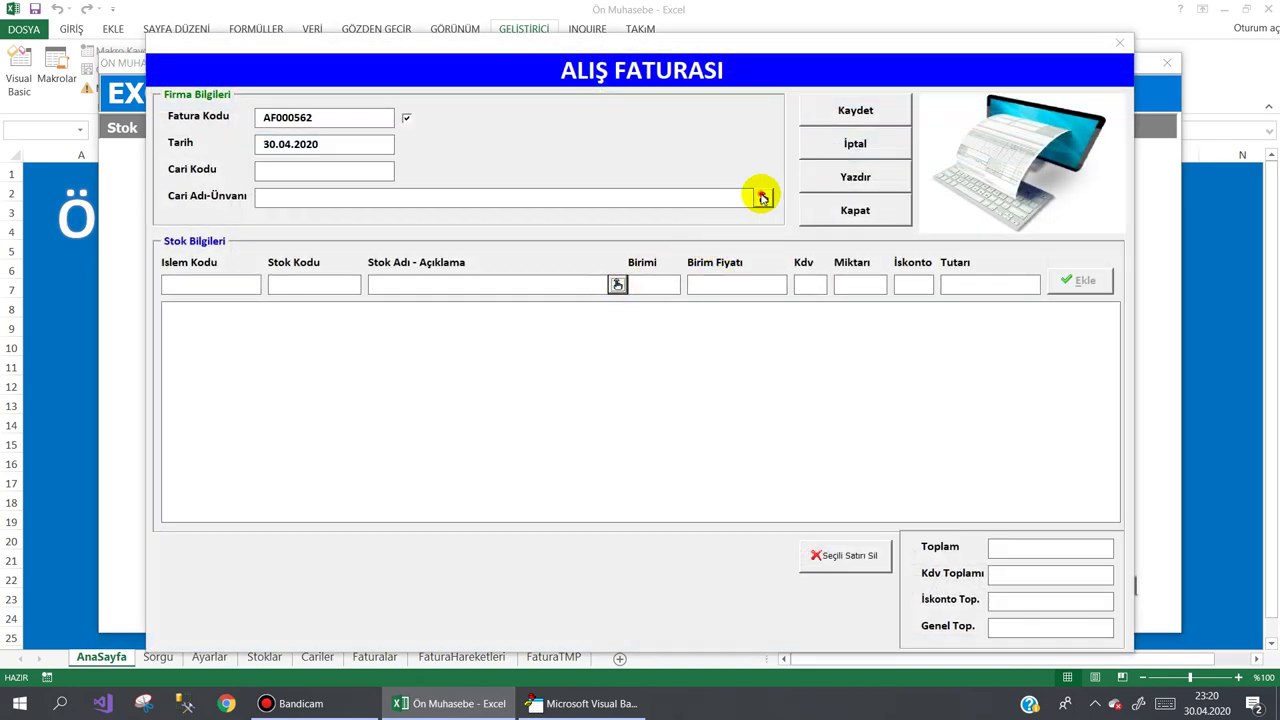
# - Choose customer SASKOM BILGISAYAR and add a BILGISAYAR line with quantity 1
pyautogui.click(763, 197)
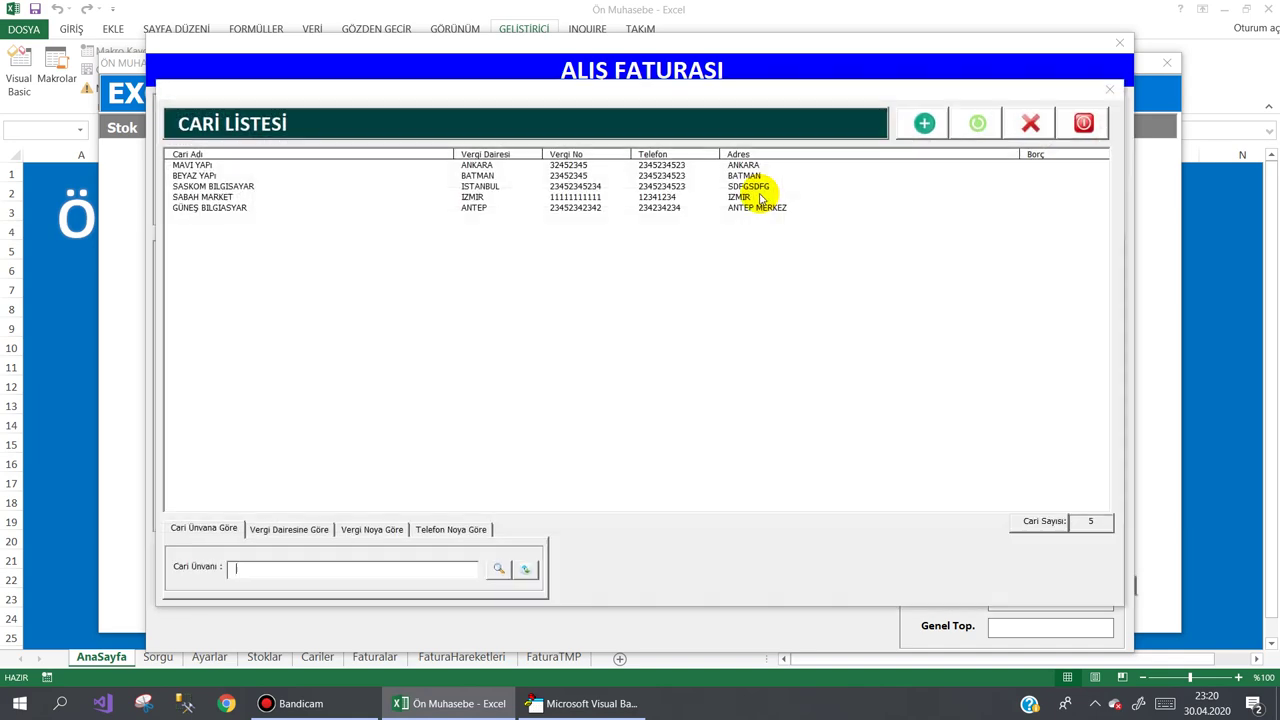
pyautogui.doubleClick(240, 186)
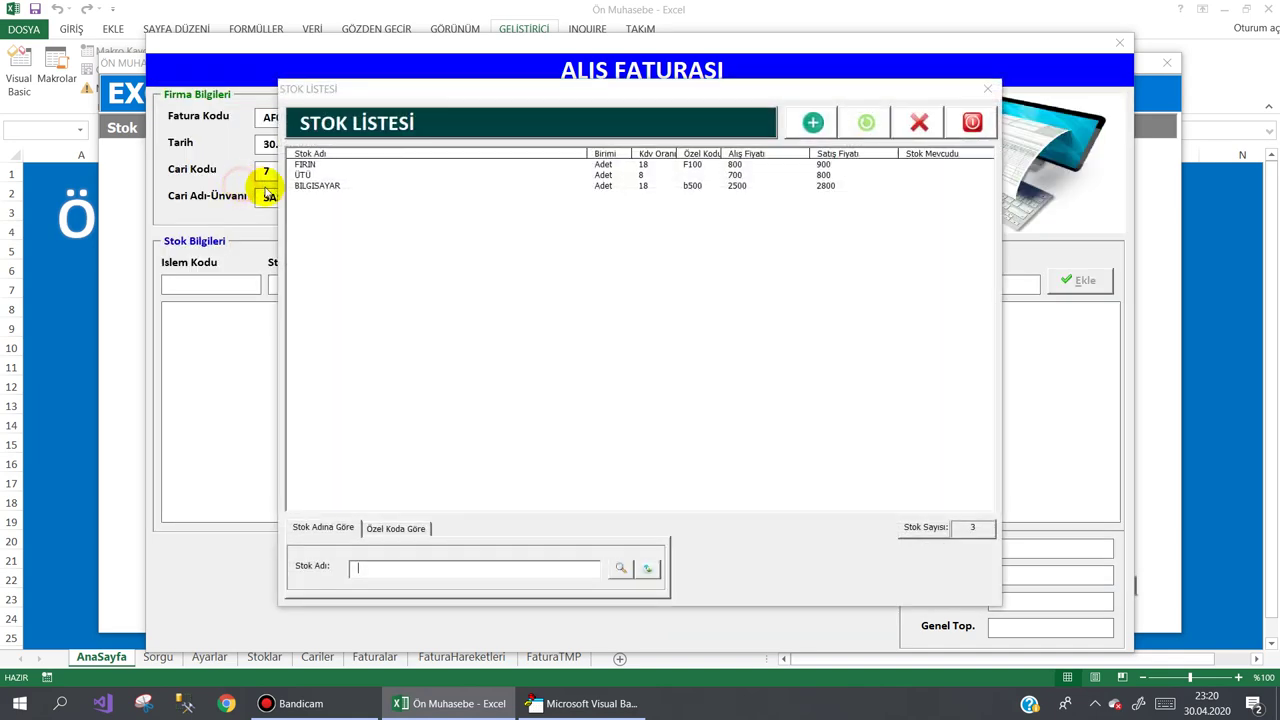
pyautogui.doubleClick(350, 190)
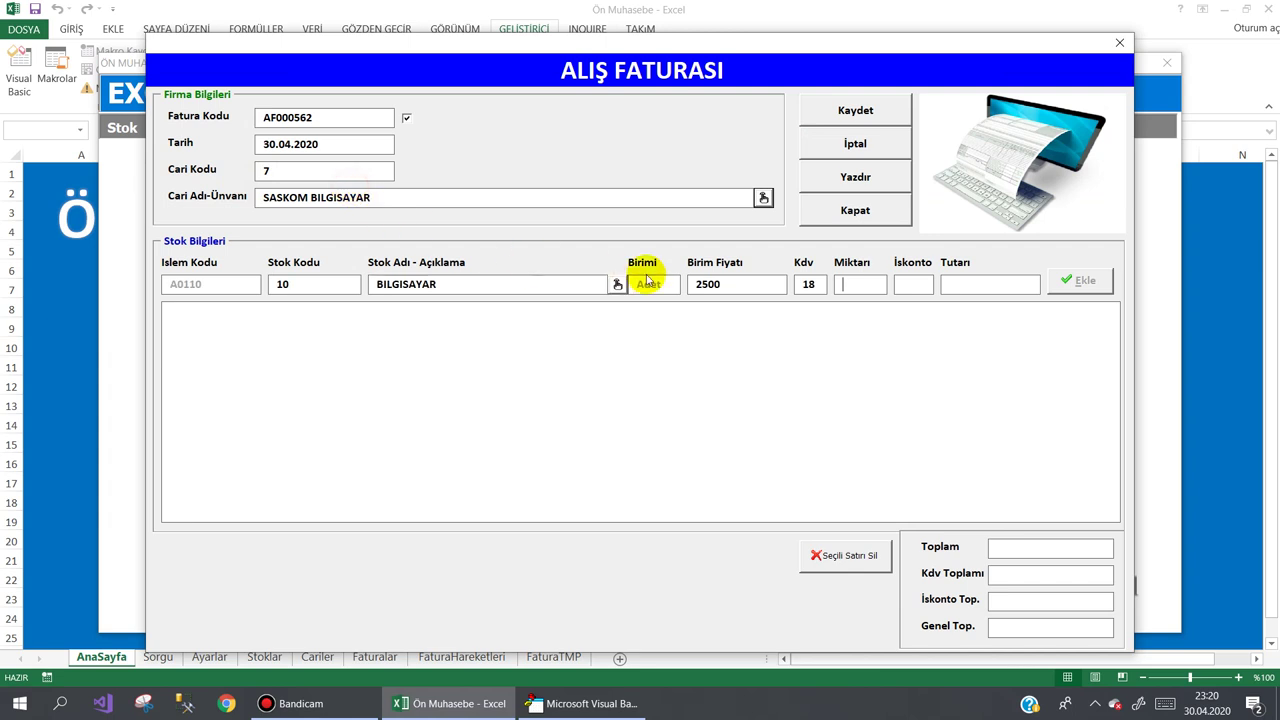
pyautogui.write('1')
pyautogui.press('Tab')
pyautogui.write('30')
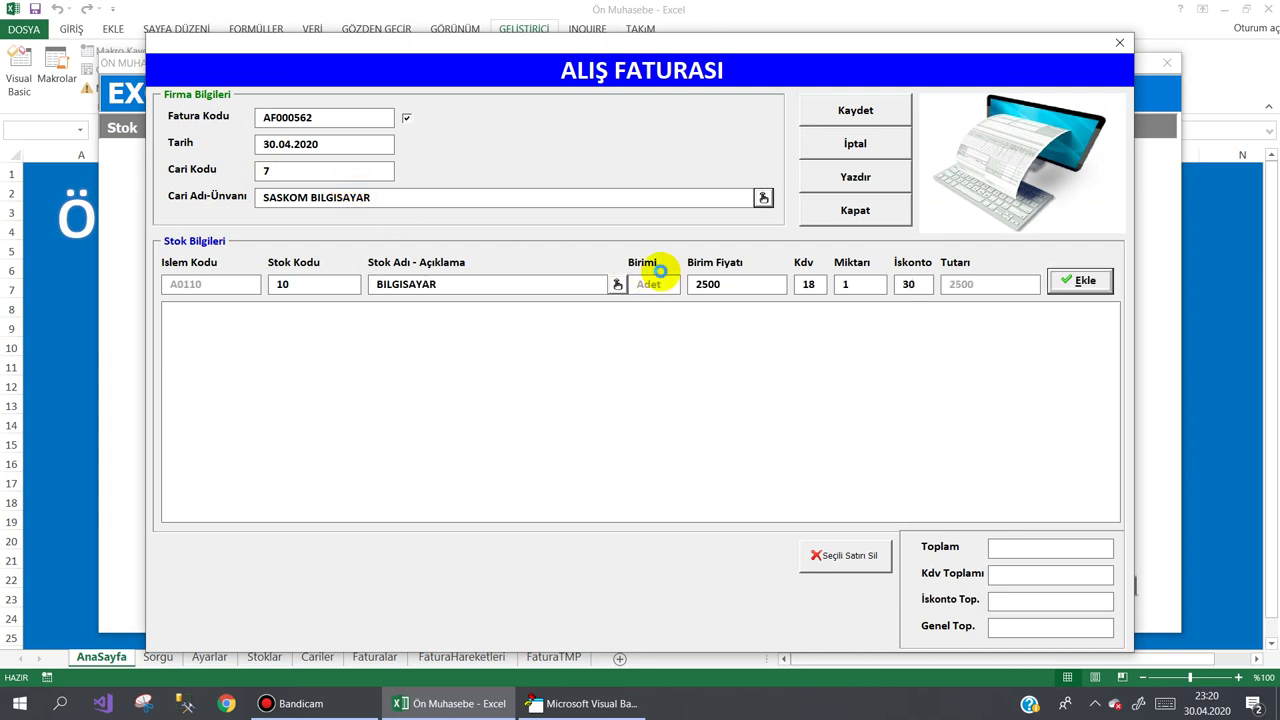
pyautogui.press('Return')
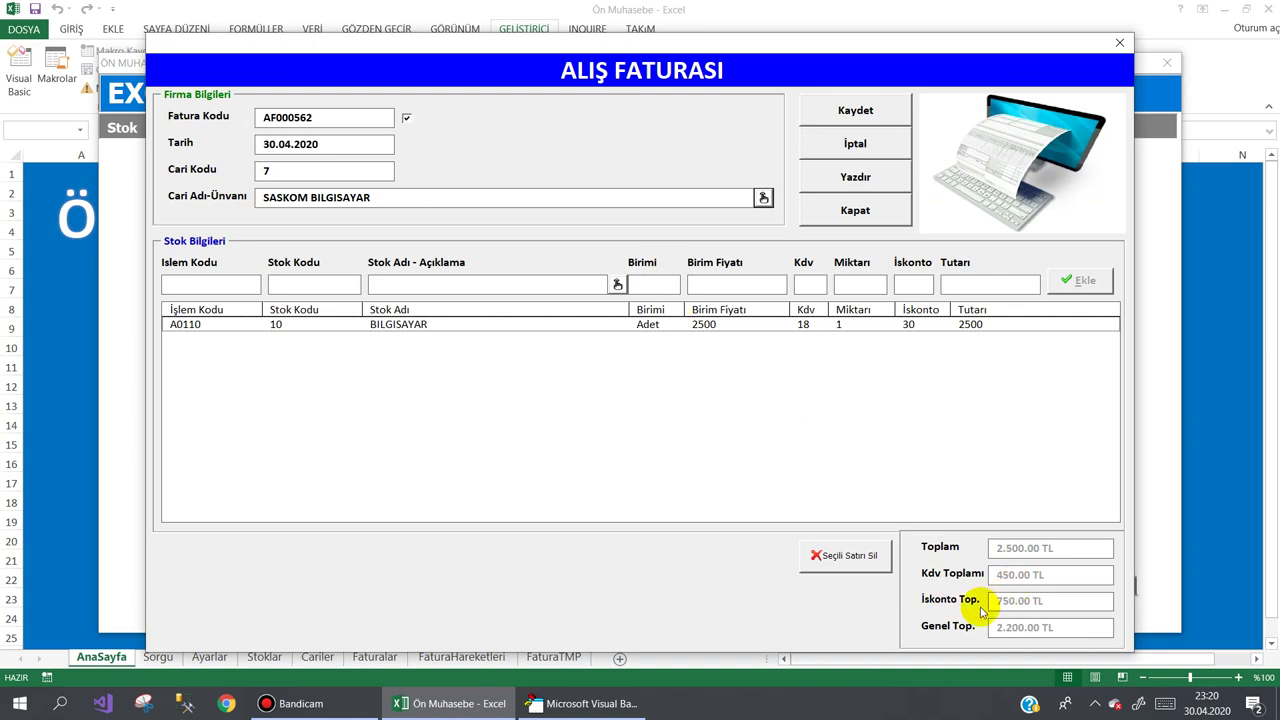
# - Save the 2.200.00 TL invoice AF000562 and close the invoice list and program
pyautogui.click(857, 113)
pyautogui.click(598, 408)
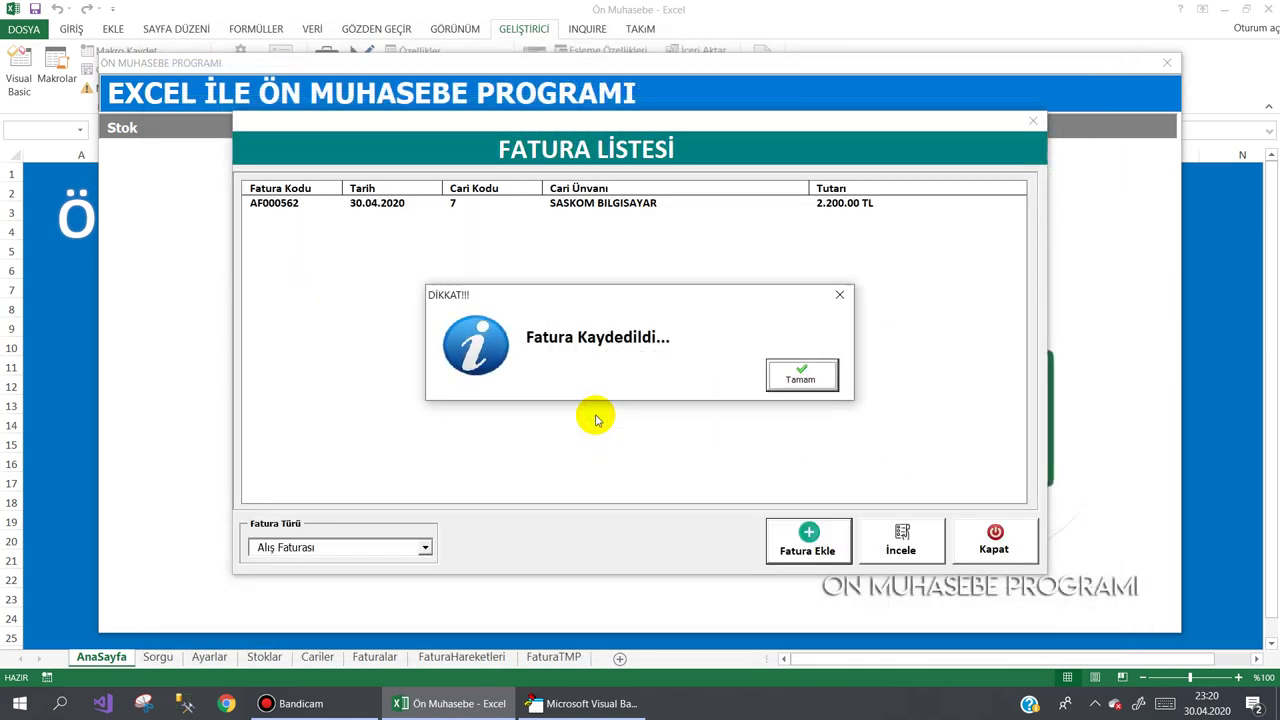
pyautogui.click(803, 372)
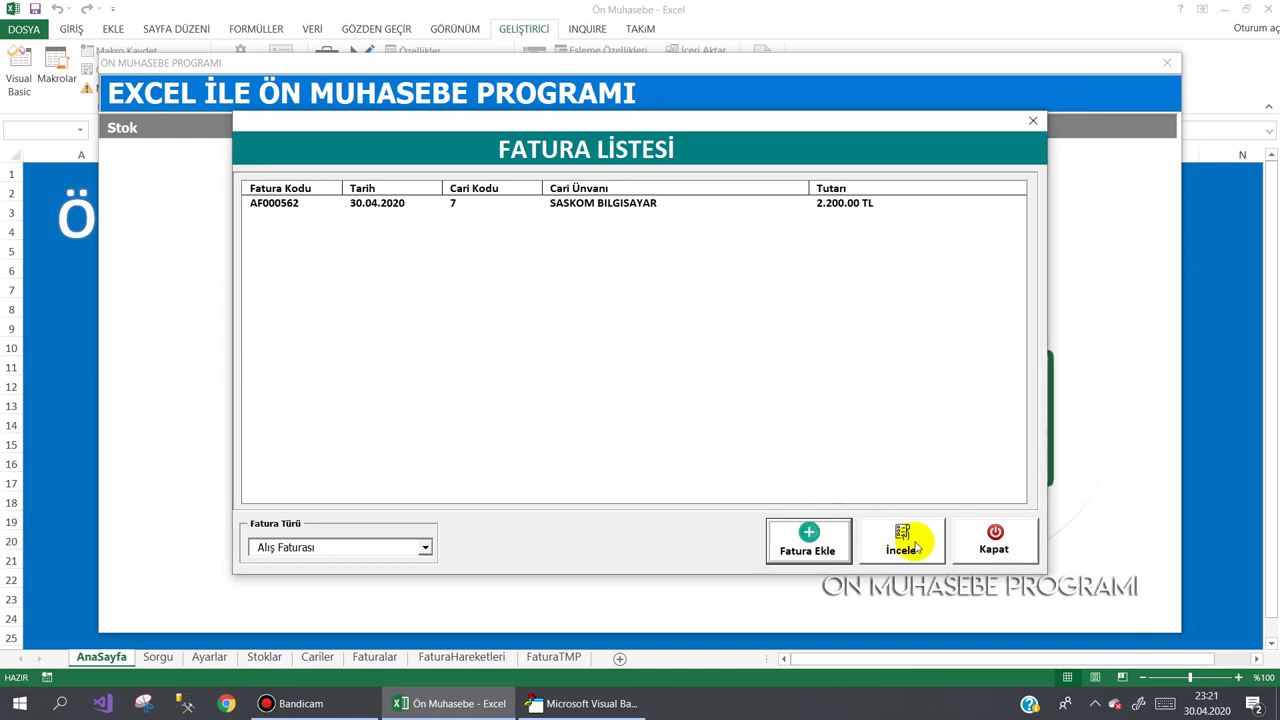
pyautogui.click(786, 541)
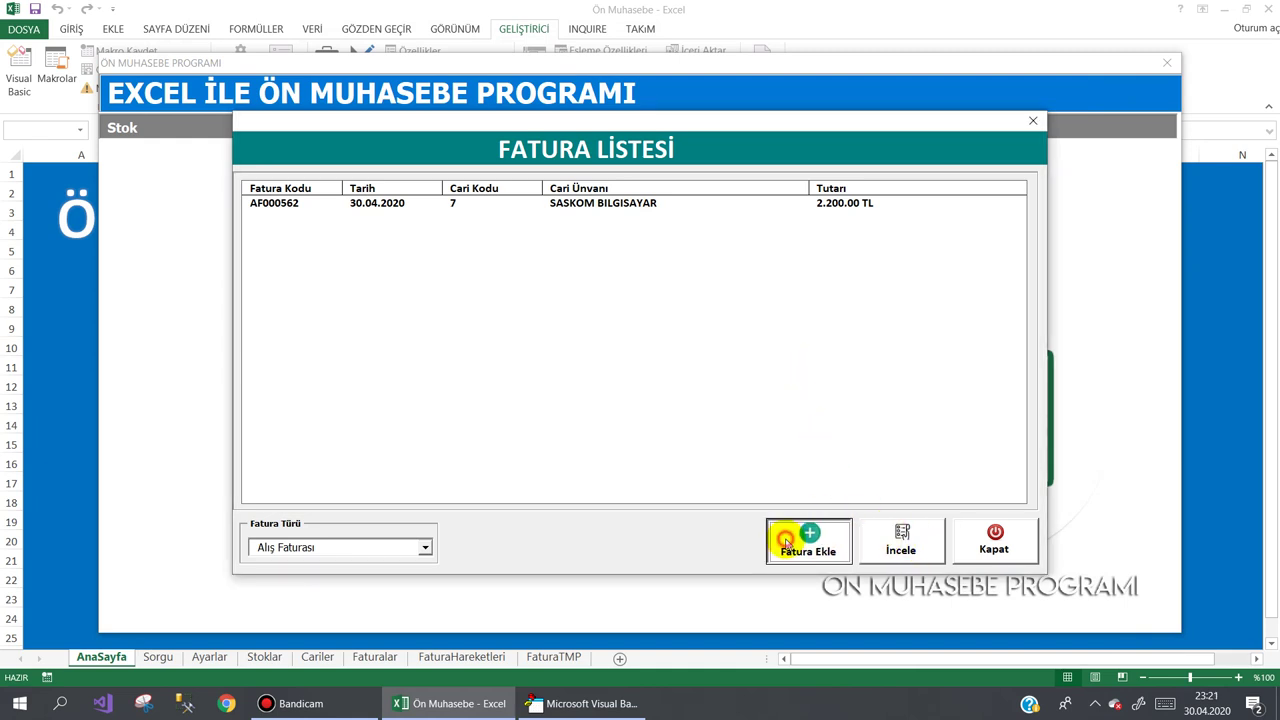
pyautogui.click(1018, 538)
pyautogui.moveTo(1037, 128)
pyautogui.click(1070, 360)
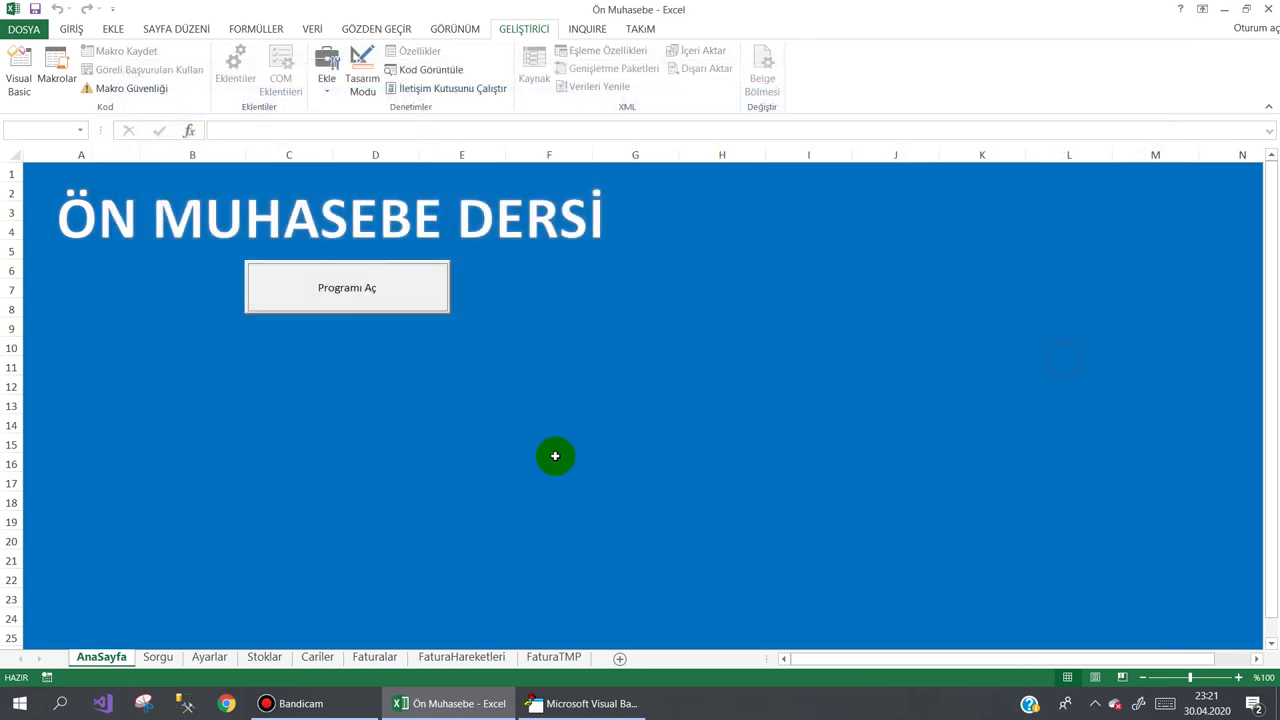
# - Check SASKOM BILGISAYAR's Alacak balance on the Cariler sheet, then return to AnaSayfa
pyautogui.click(303, 660)
pyautogui.moveTo(943, 217); pyautogui.dragTo(57, 213)
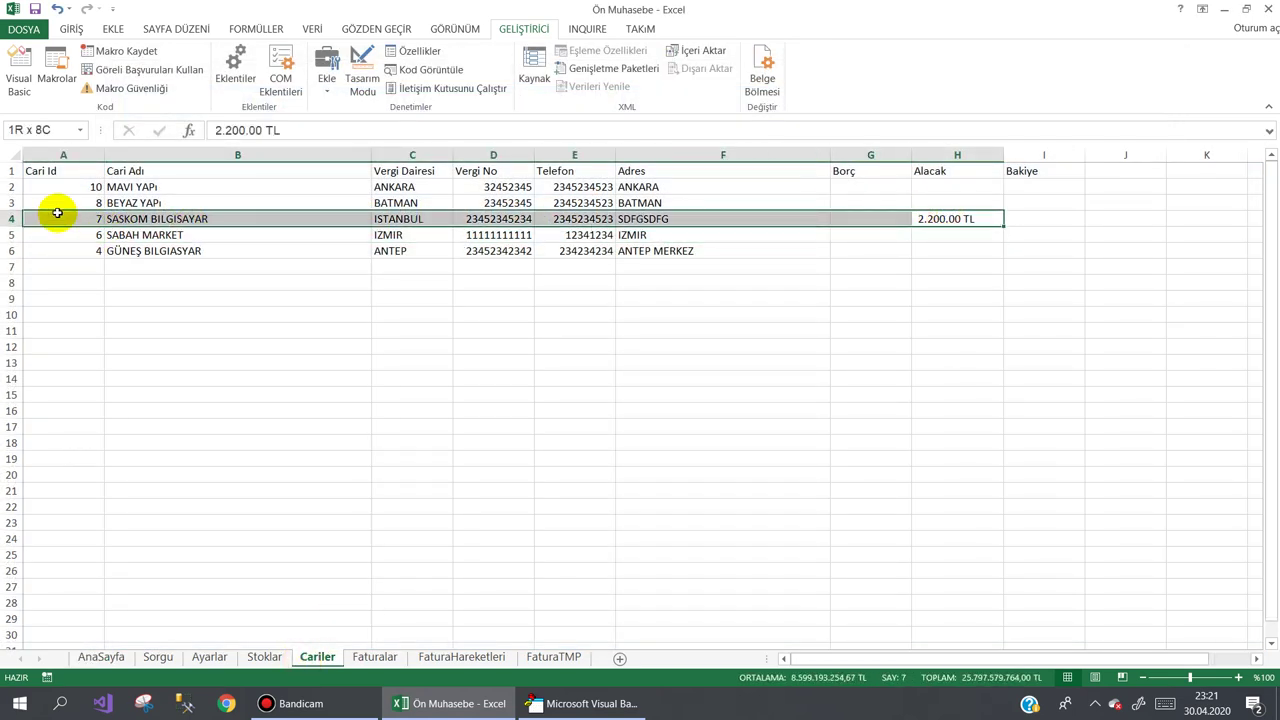
pyautogui.click(577, 444)
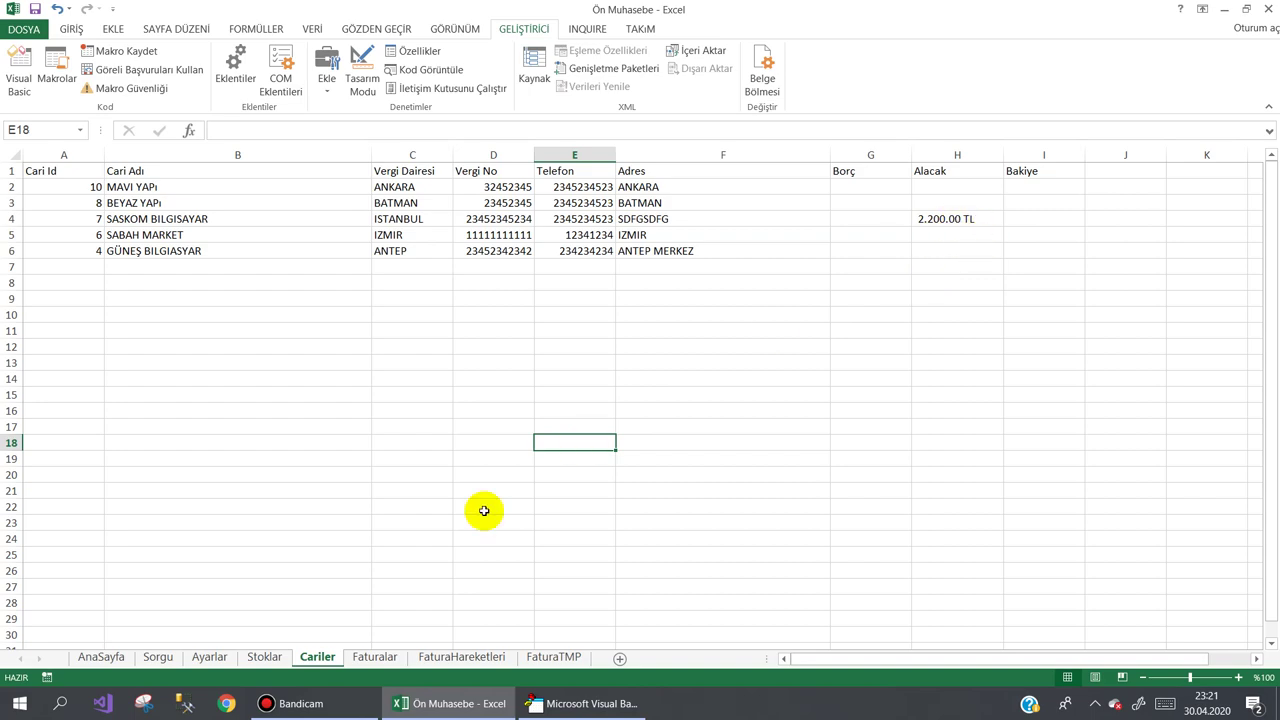
pyautogui.click(92, 662)
# - Start another new purchase invoice for customer SASKOM BILGISAYAR
pyautogui.click(386, 293)
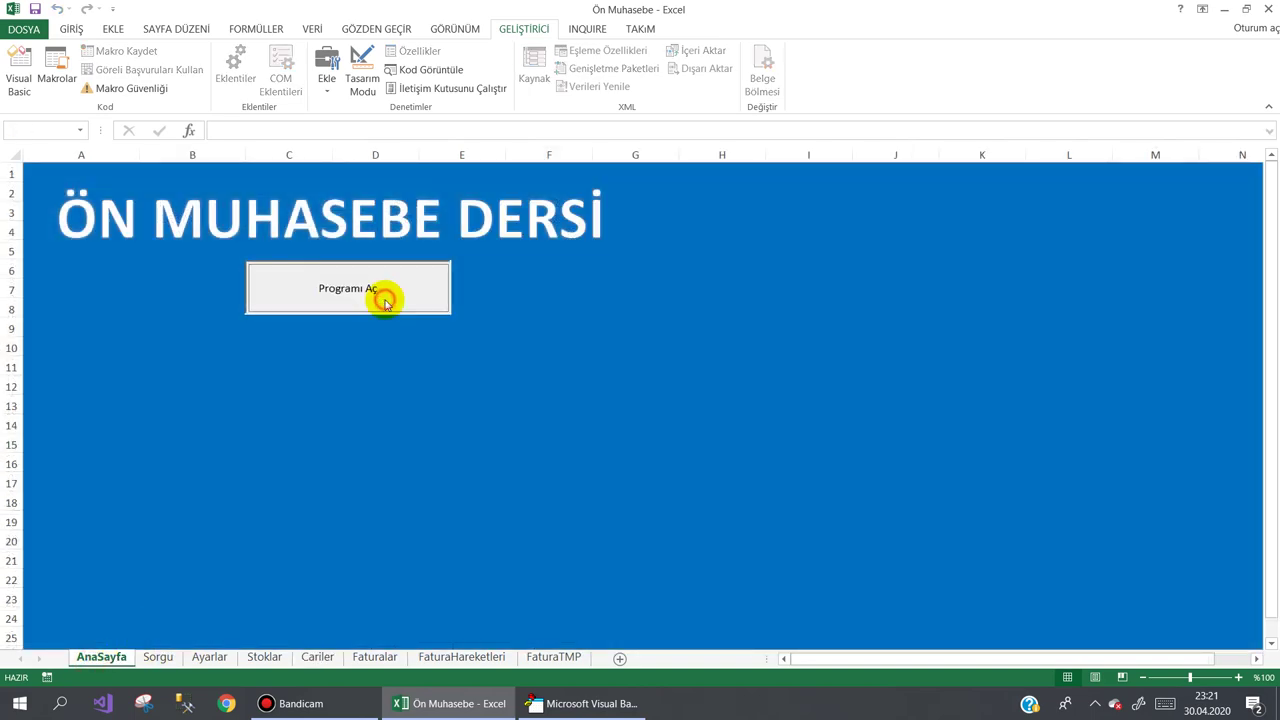
pyautogui.click(511, 127)
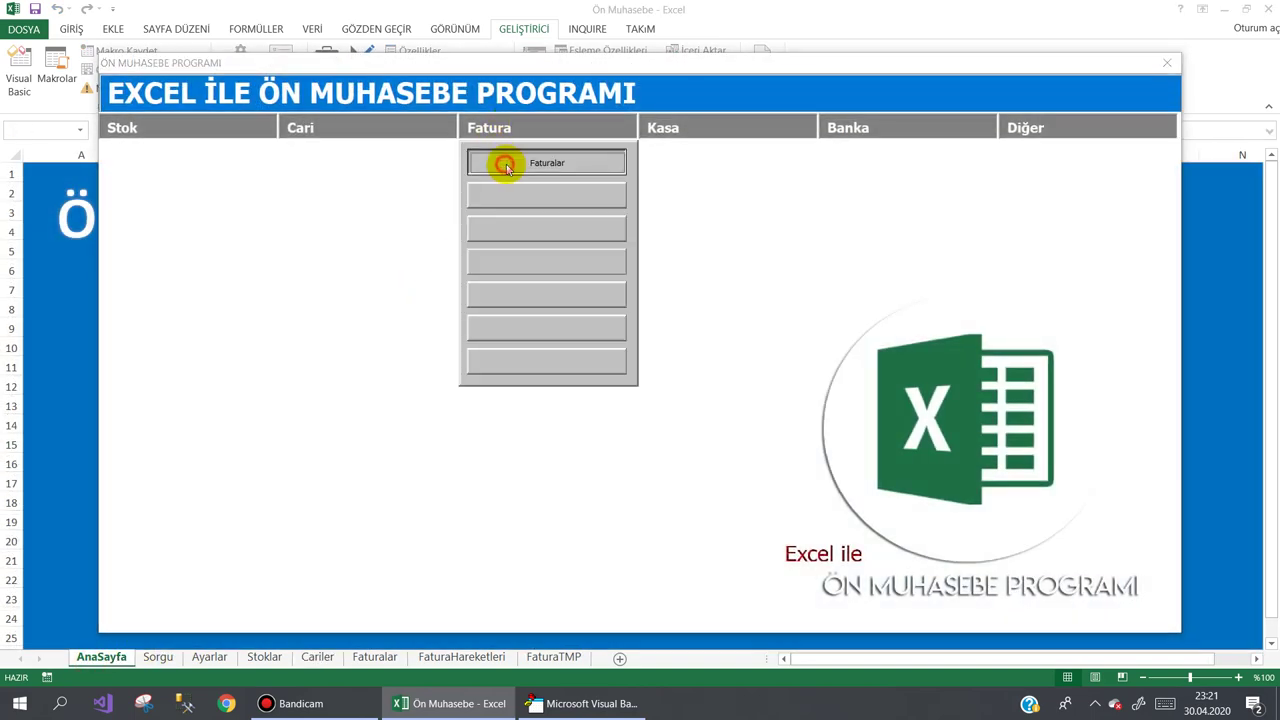
pyautogui.click(502, 160)
pyautogui.click(808, 538)
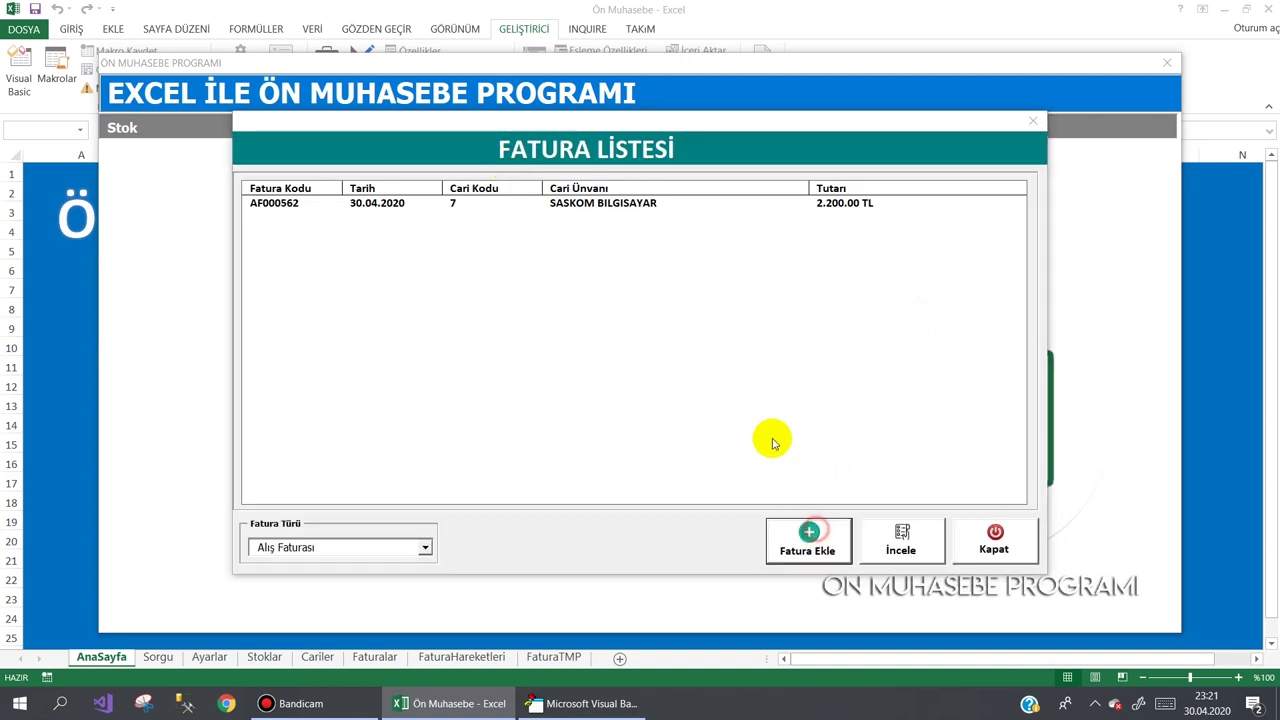
pyautogui.click(760, 200)
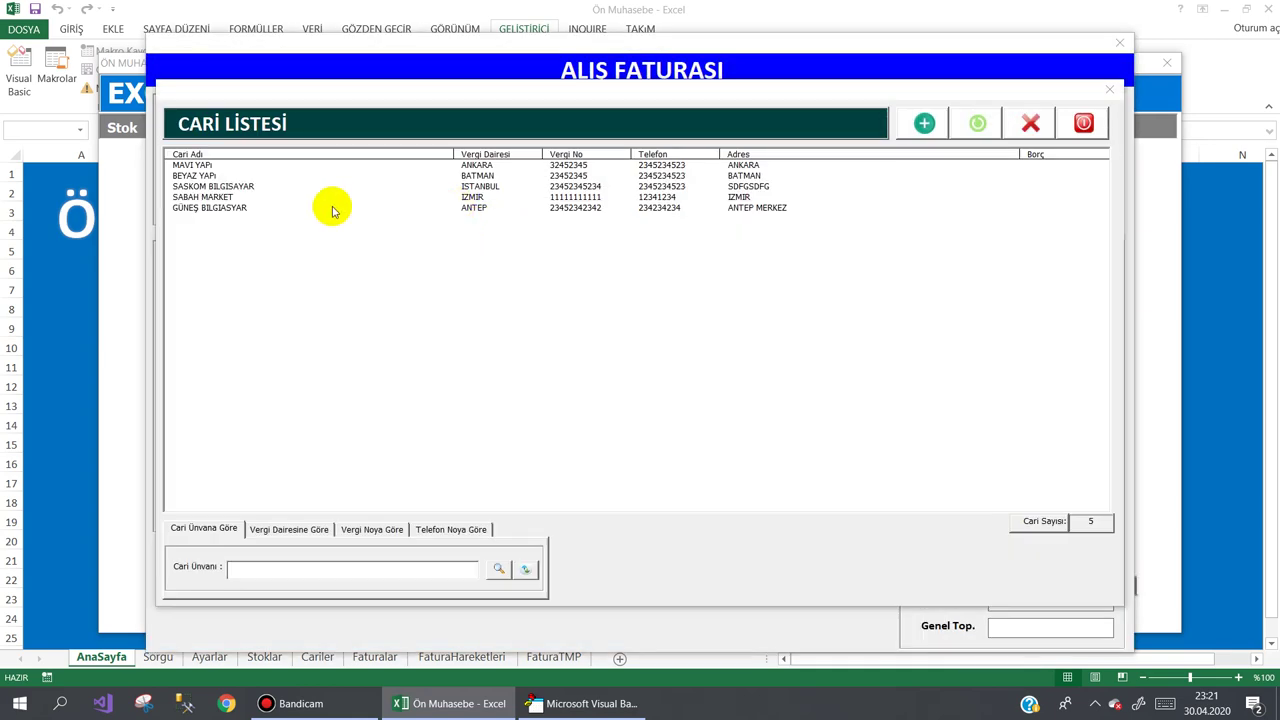
pyautogui.doubleClick(234, 187)
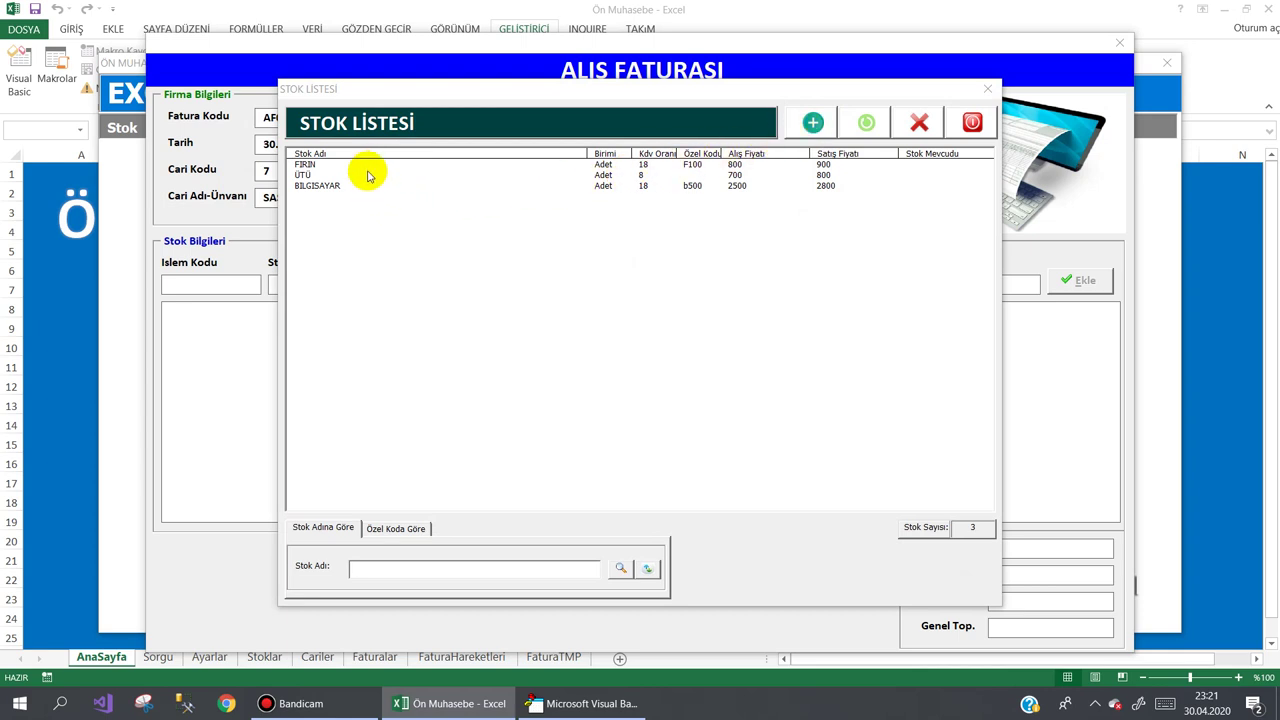
# - Register stock item LEXMARK X654 DE LAZER YAZICI (5600/7200, KDV 18) and put it on the invoice line
pyautogui.click(813, 122)
pyautogui.write('LEXMARK X654 DE LAZER YAZICI')
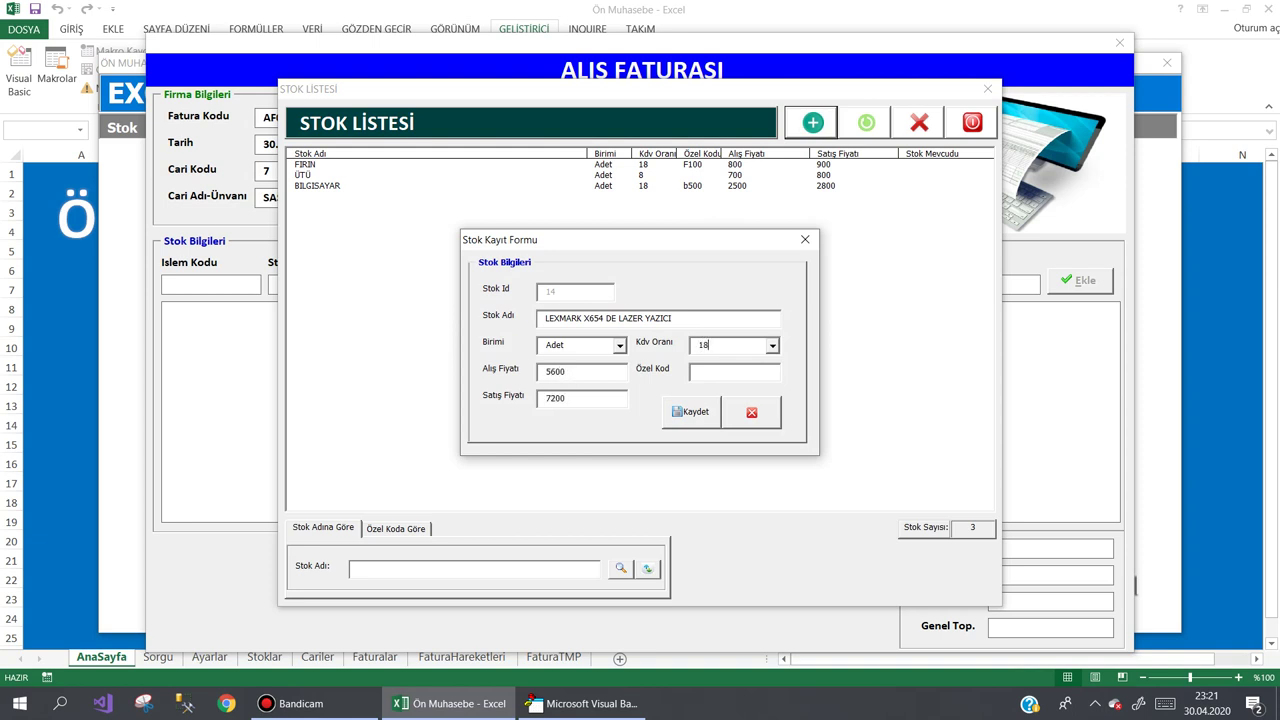
pyautogui.press('Return')
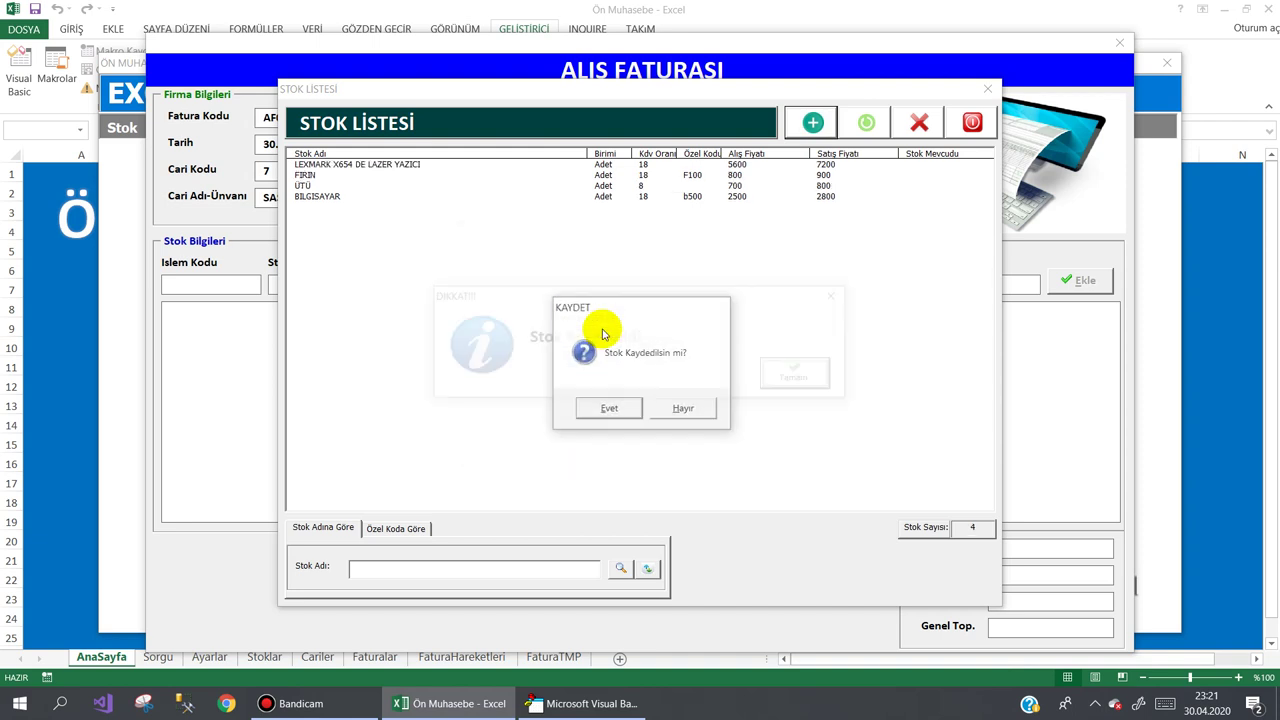
pyautogui.press('Return')
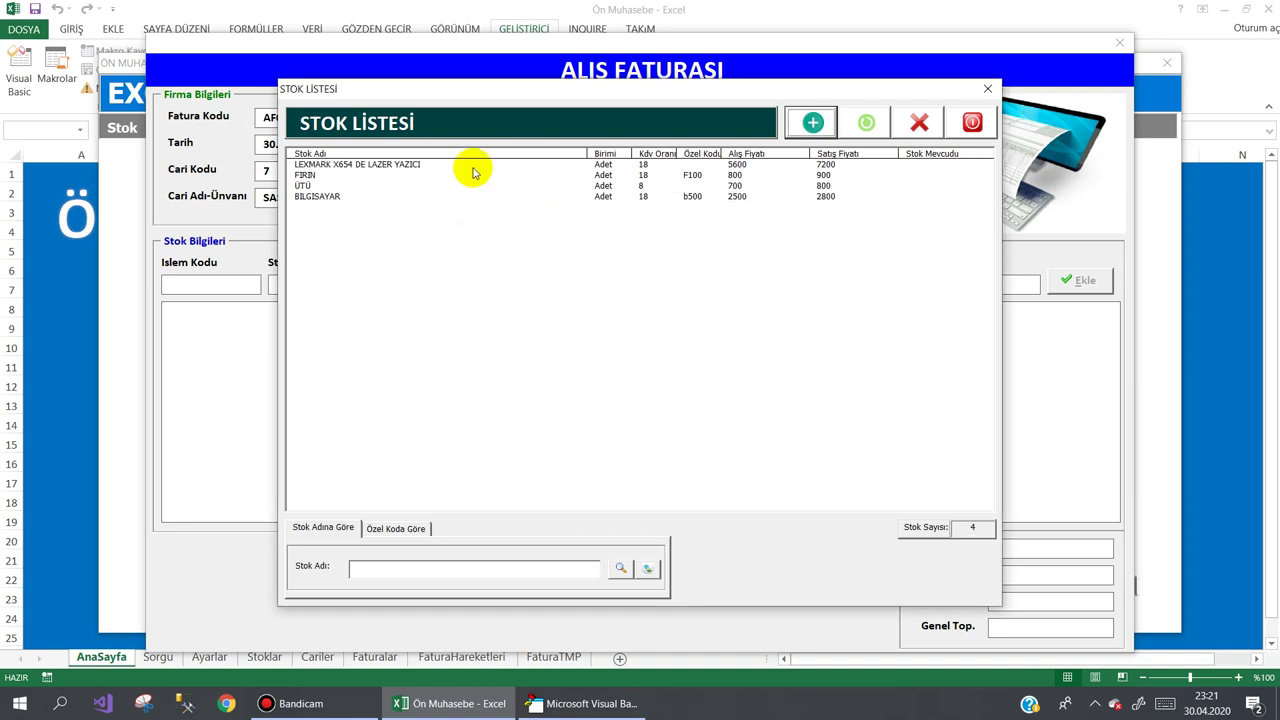
pyautogui.doubleClick(470, 165)
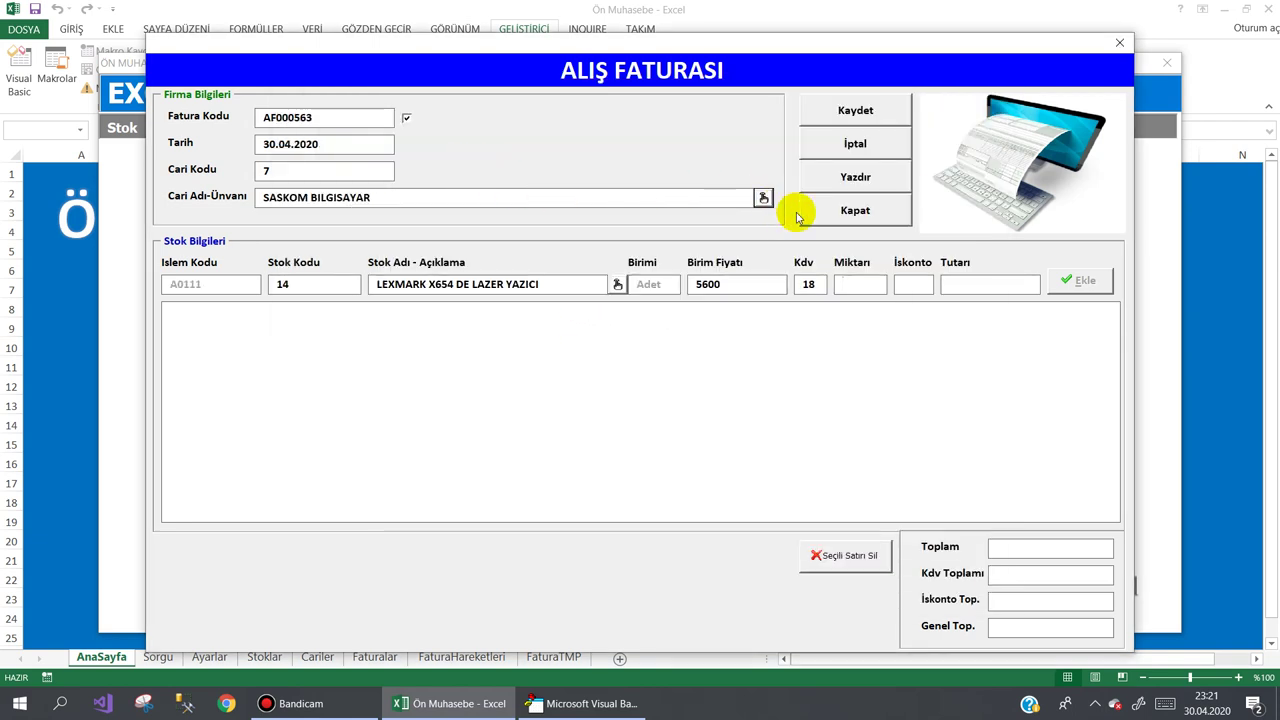
# - Enter quantity 1, save invoice AF000563 at 4.928.00 TL, and close the program
pyautogui.write('1')
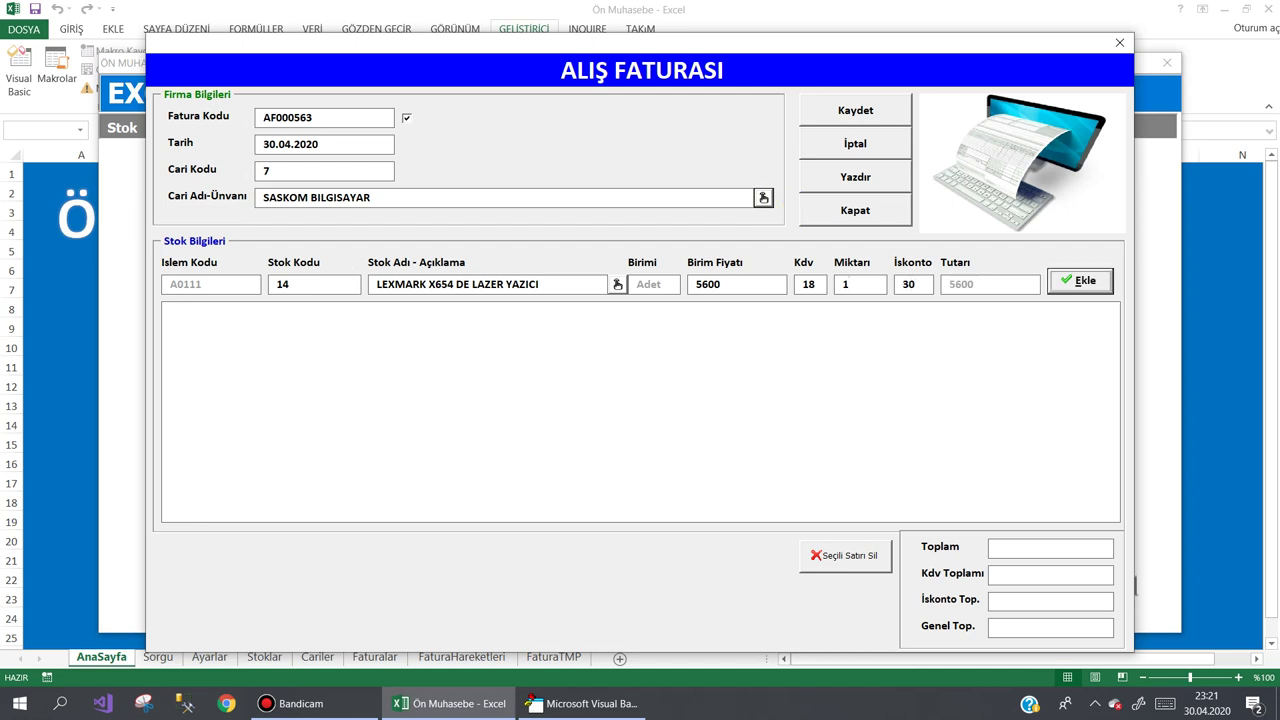
pyautogui.click(858, 111)
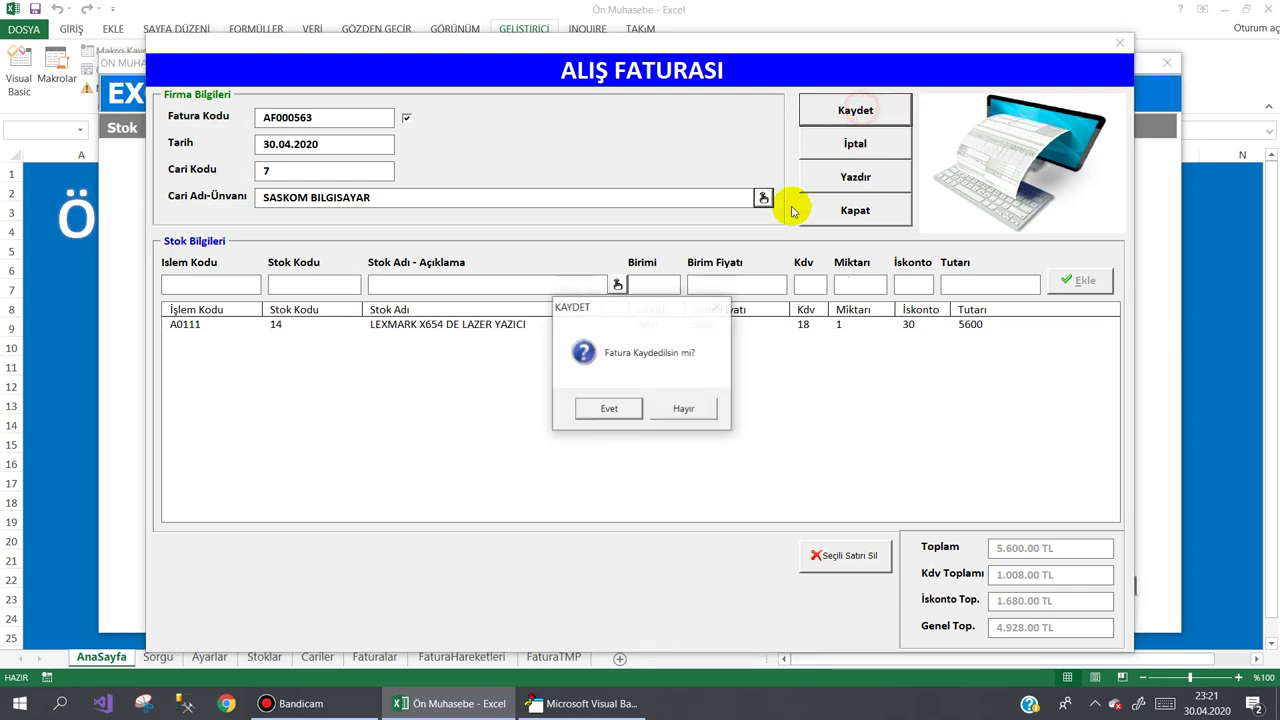
pyautogui.click(607, 410)
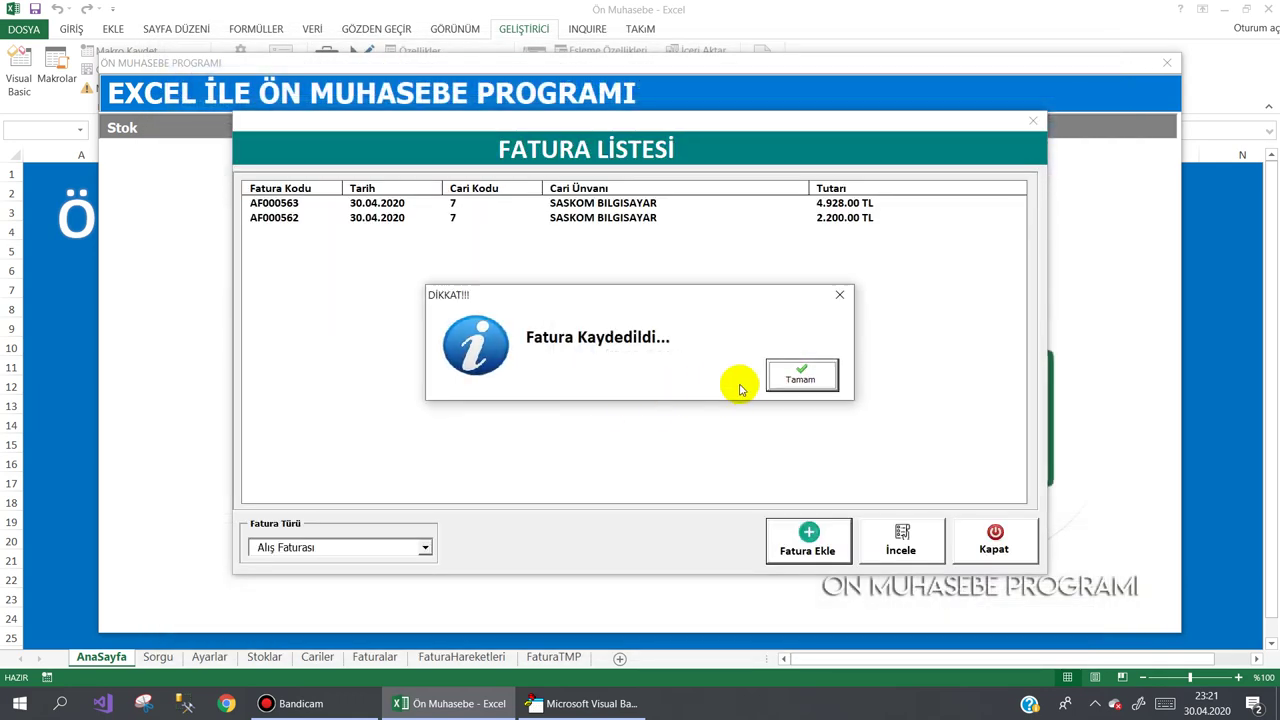
pyautogui.click(795, 377)
pyautogui.click(995, 532)
pyautogui.moveTo(1062, 125)
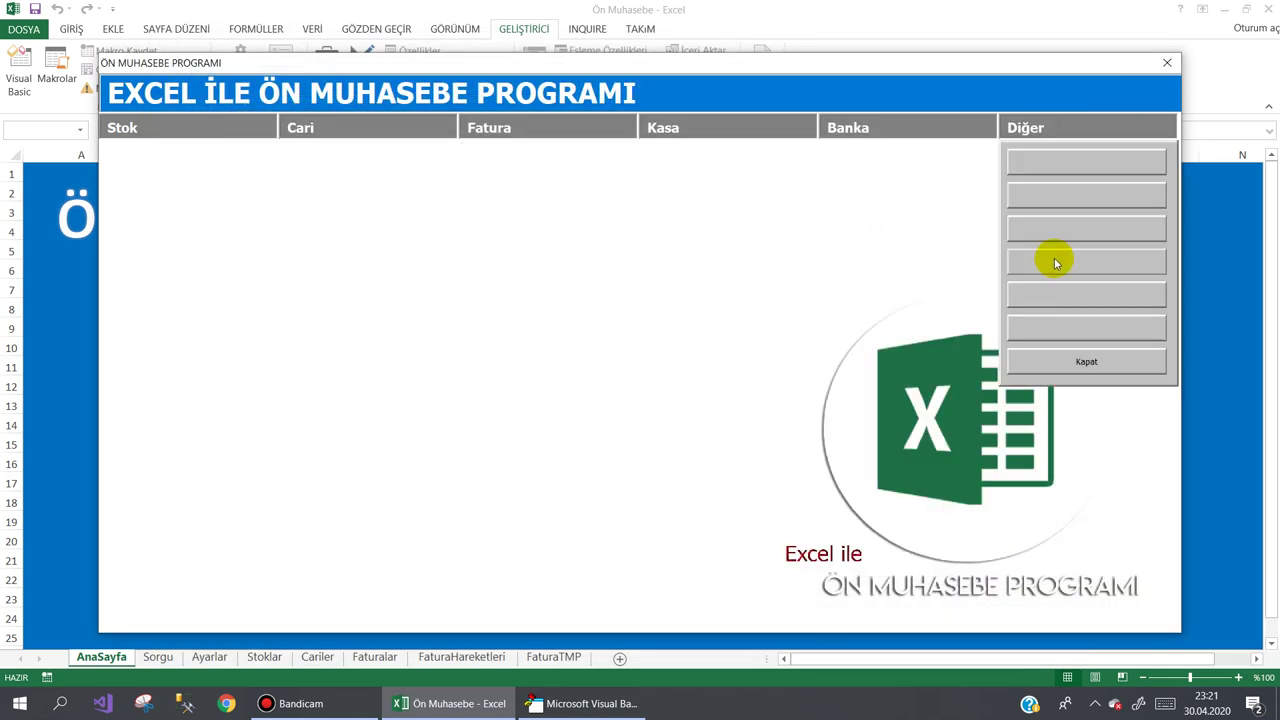
pyautogui.click(1071, 366)
# - Select H4 on Cariler to see the joined text "2.200.00 TL4.928.00 TL"
pyautogui.click(330, 660)
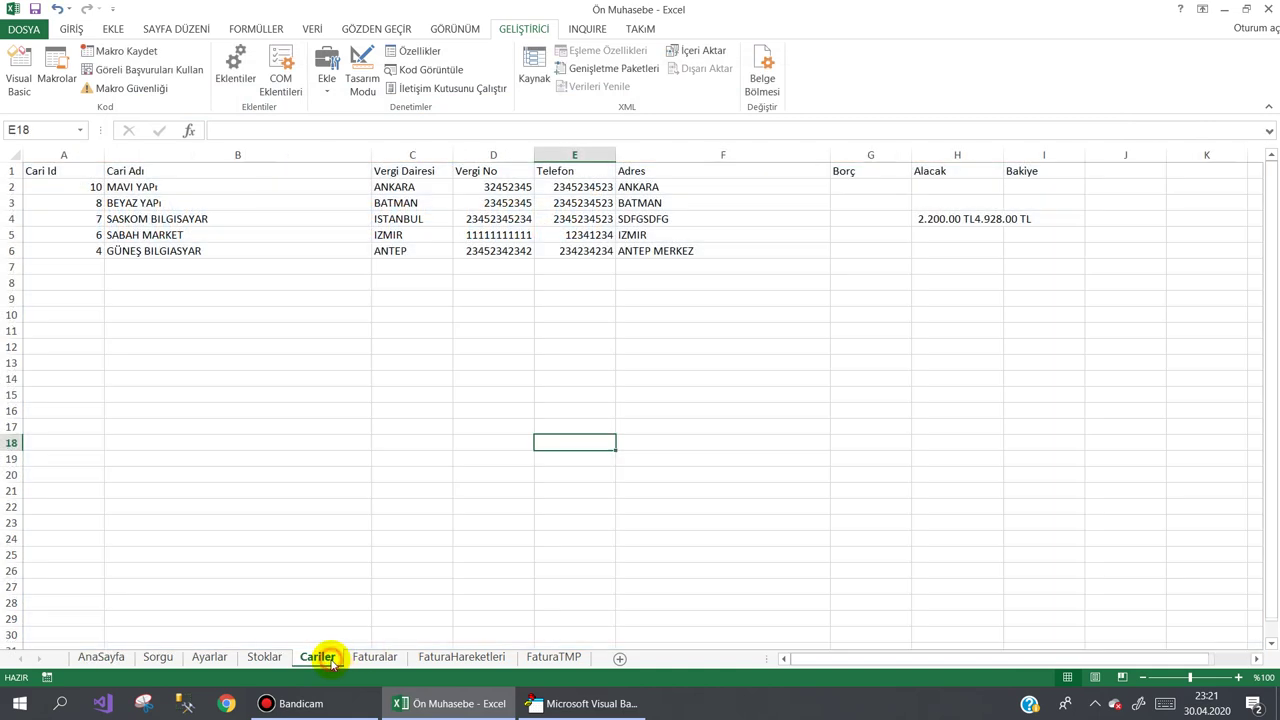
pyautogui.click(969, 219)
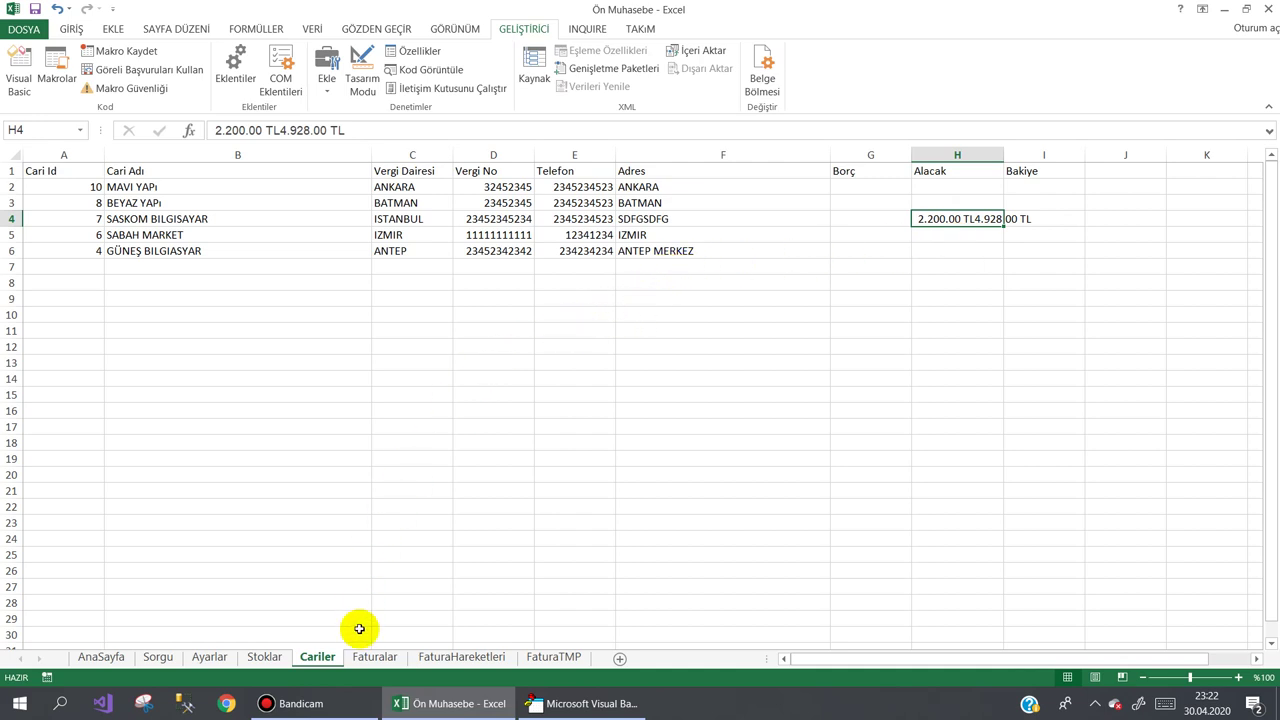
pyautogui.click(309, 707)
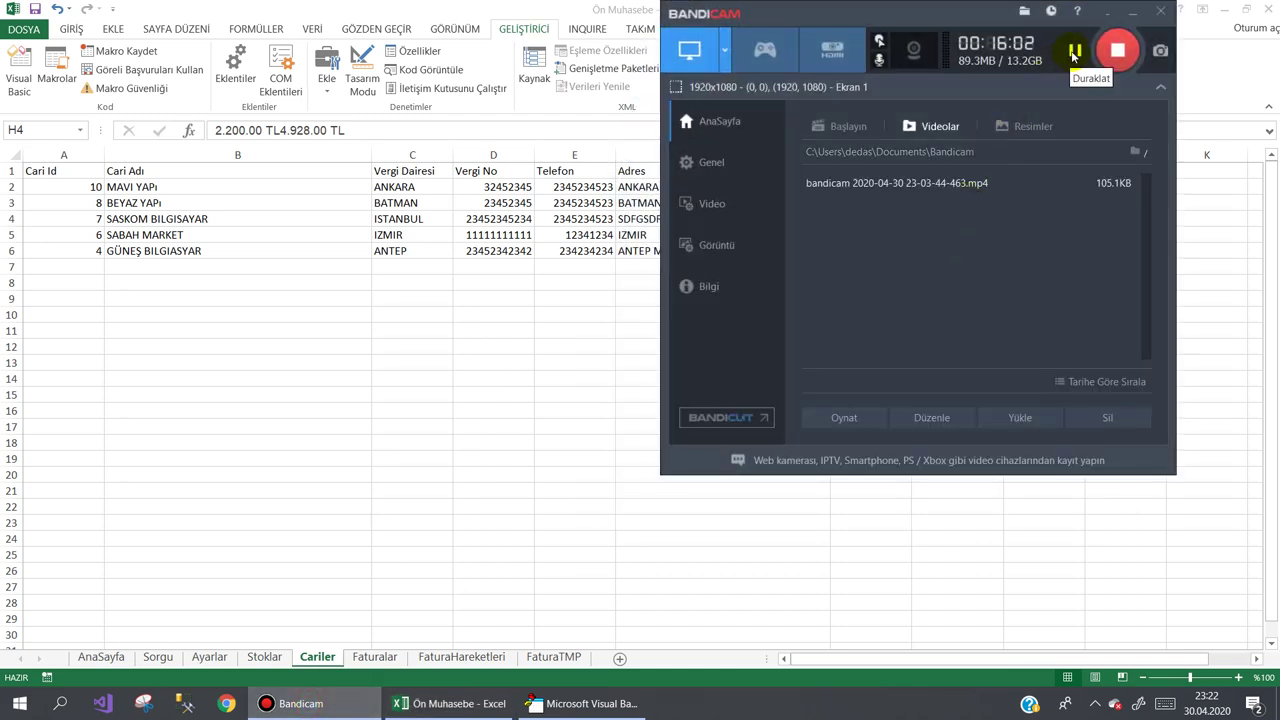
# - Remove the appended 4.928.00 TL from H4, leaving 2.200.00 TL
pyautogui.click(1130, 13)
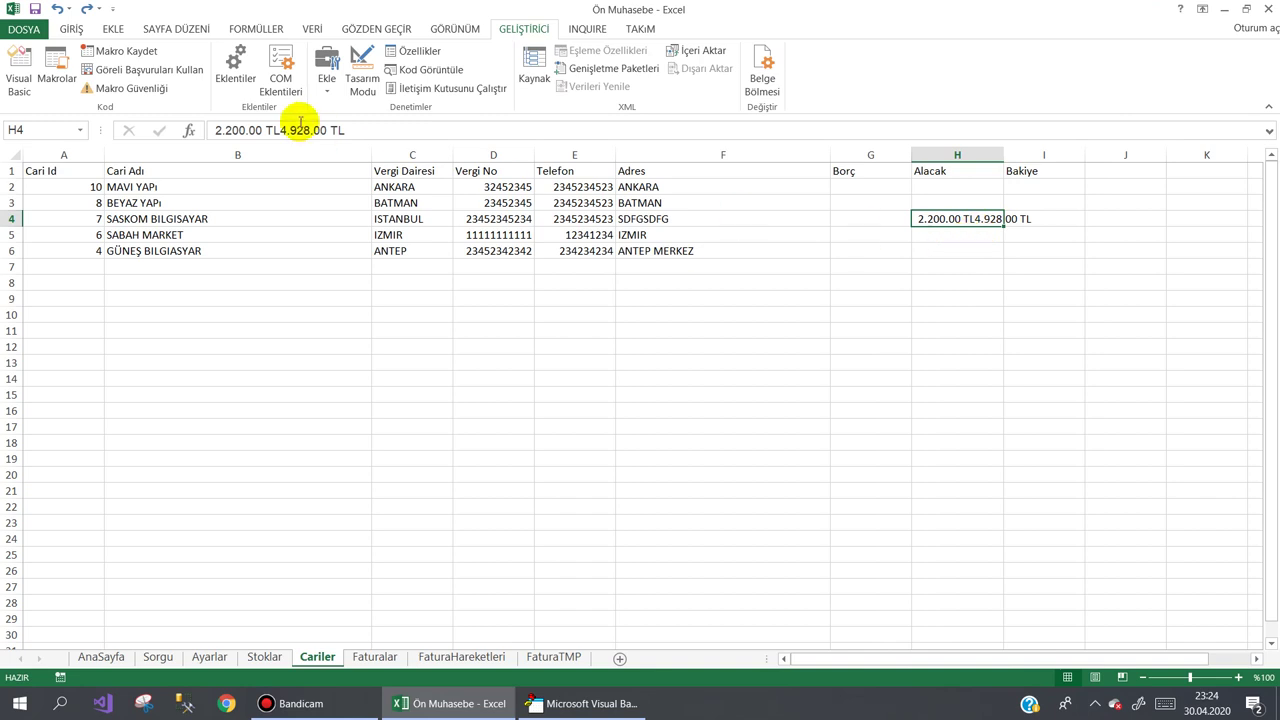
pyautogui.moveTo(280, 130); pyautogui.dragTo(388, 125)
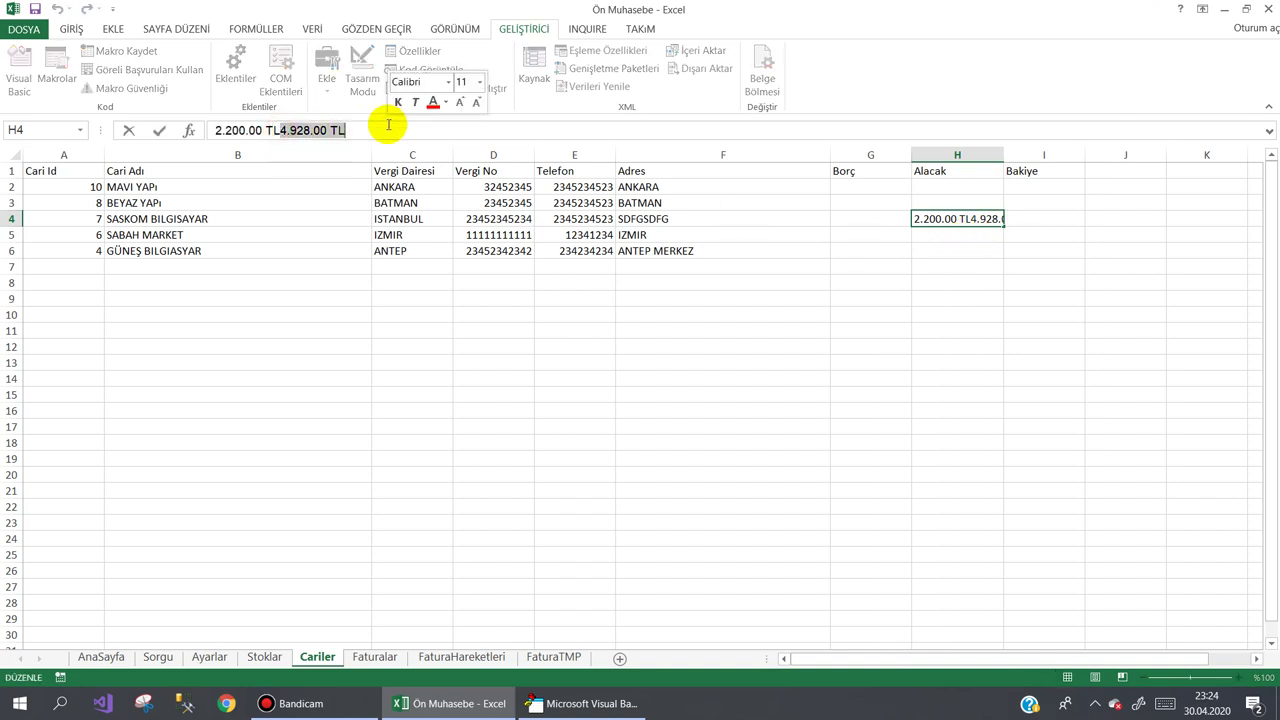
pyautogui.press('BackSpace')
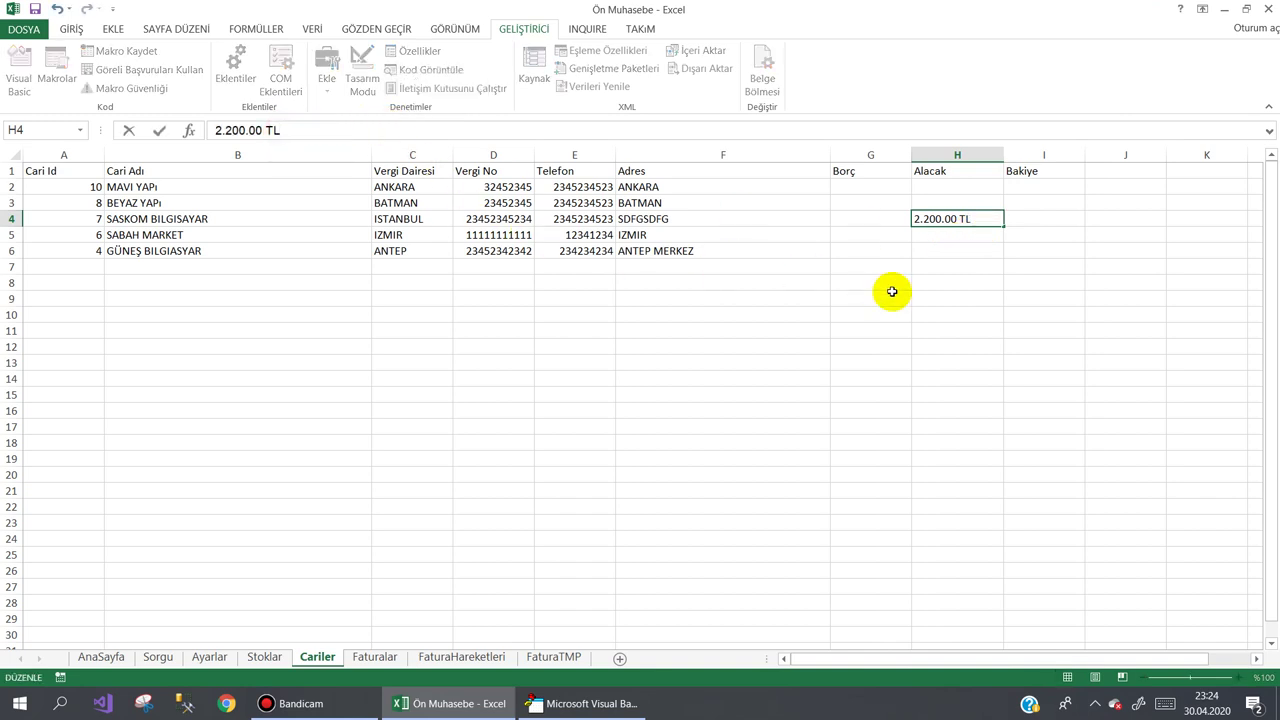
pyautogui.click(979, 335)
# - Enter =H4+Faturalar!E2 in I12 and inspect the resulting #DEĞER! error against H4
pyautogui.click(1034, 343)
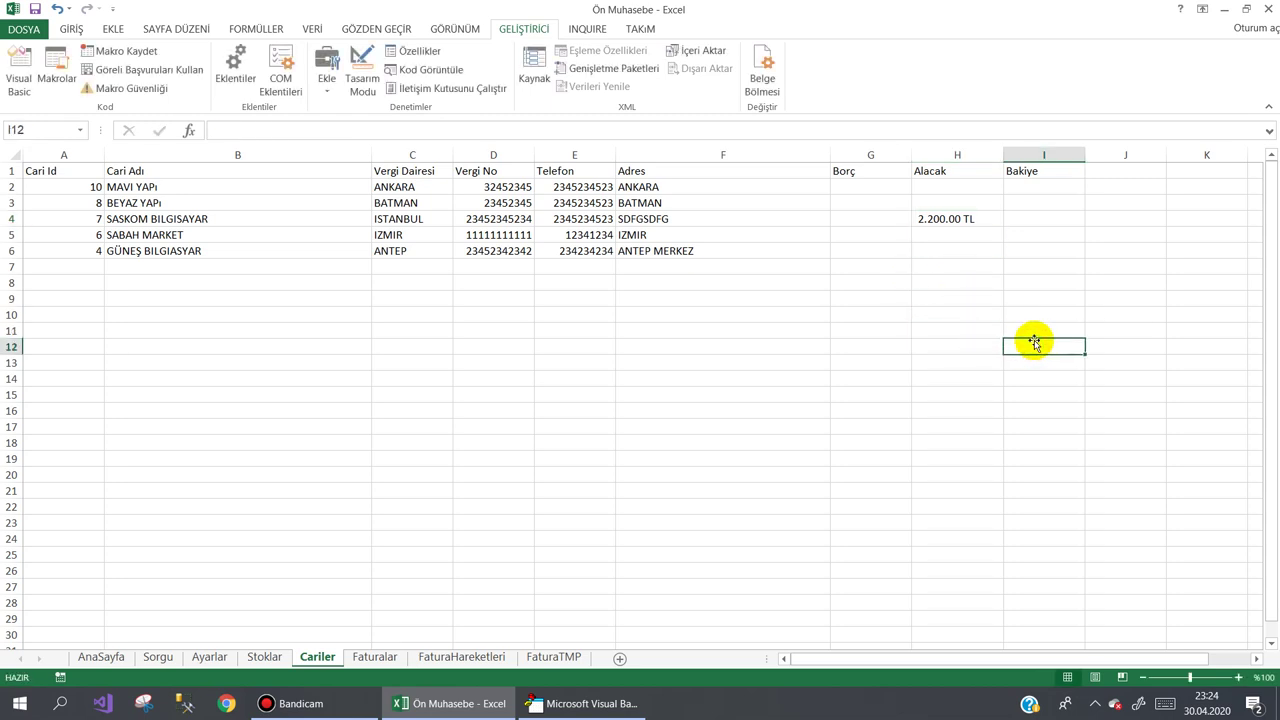
pyautogui.write('=')
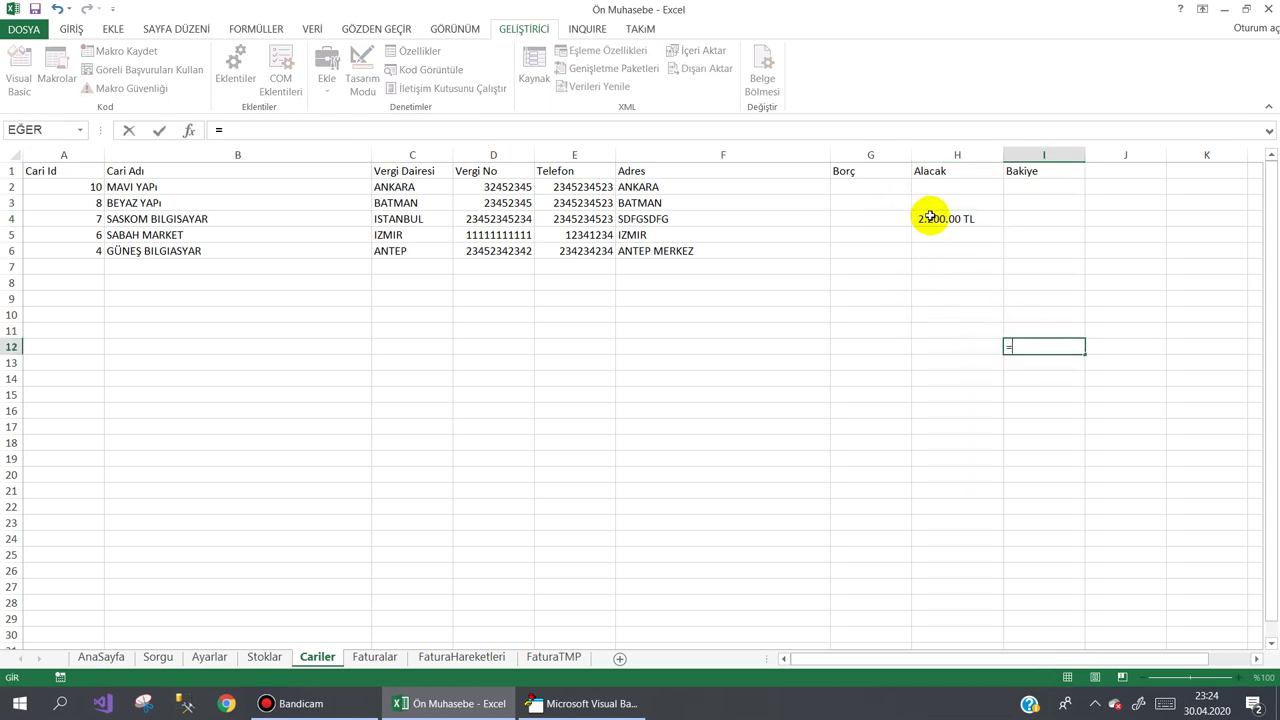
pyautogui.click(935, 221)
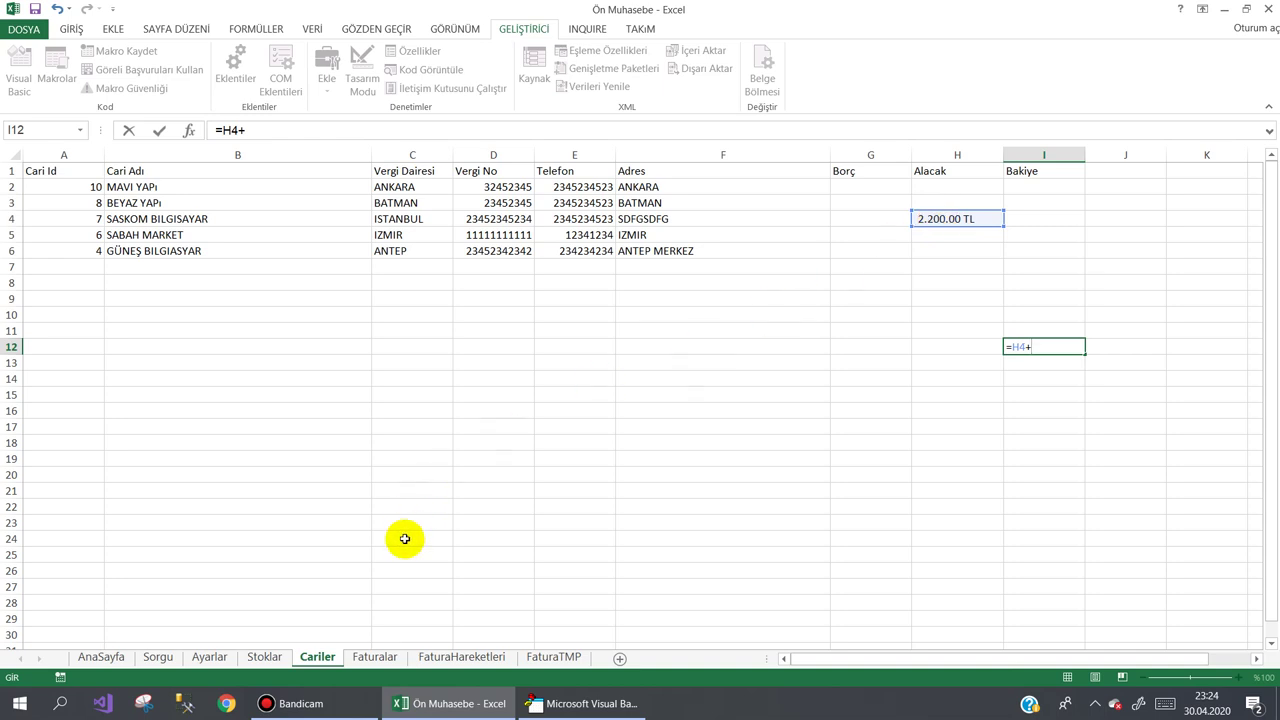
pyautogui.click(375, 657)
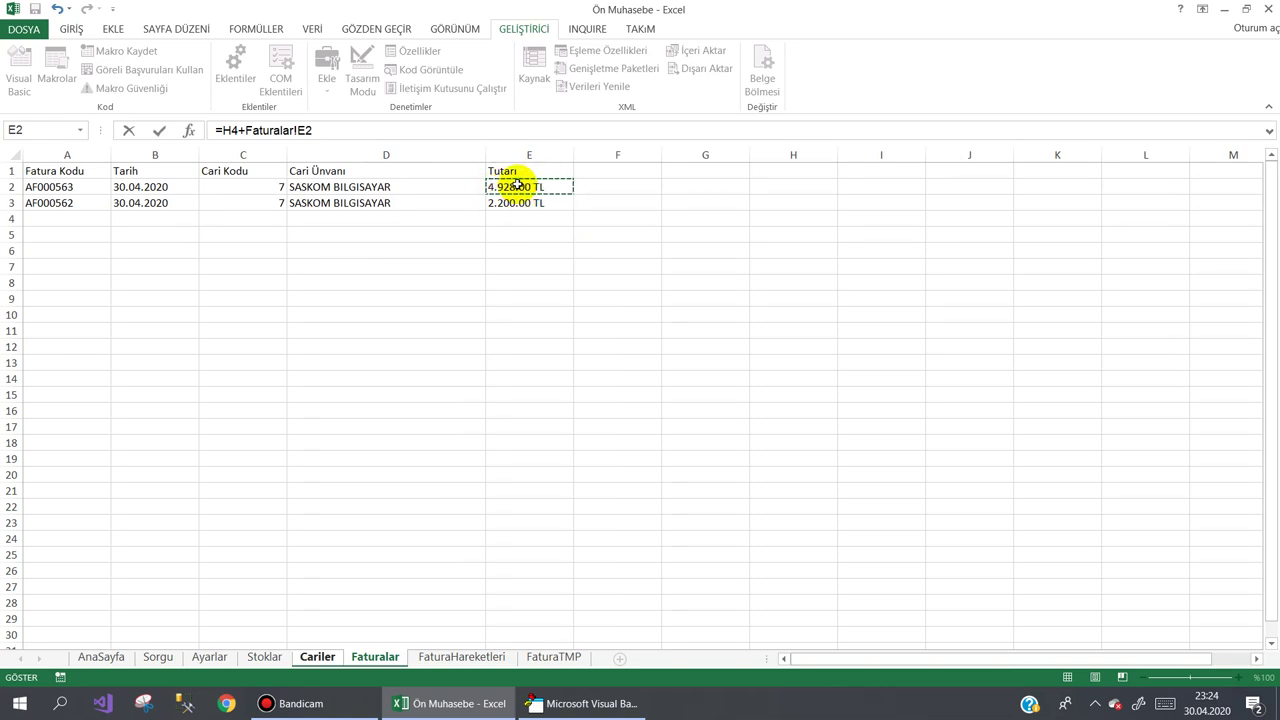
pyautogui.press('Return')
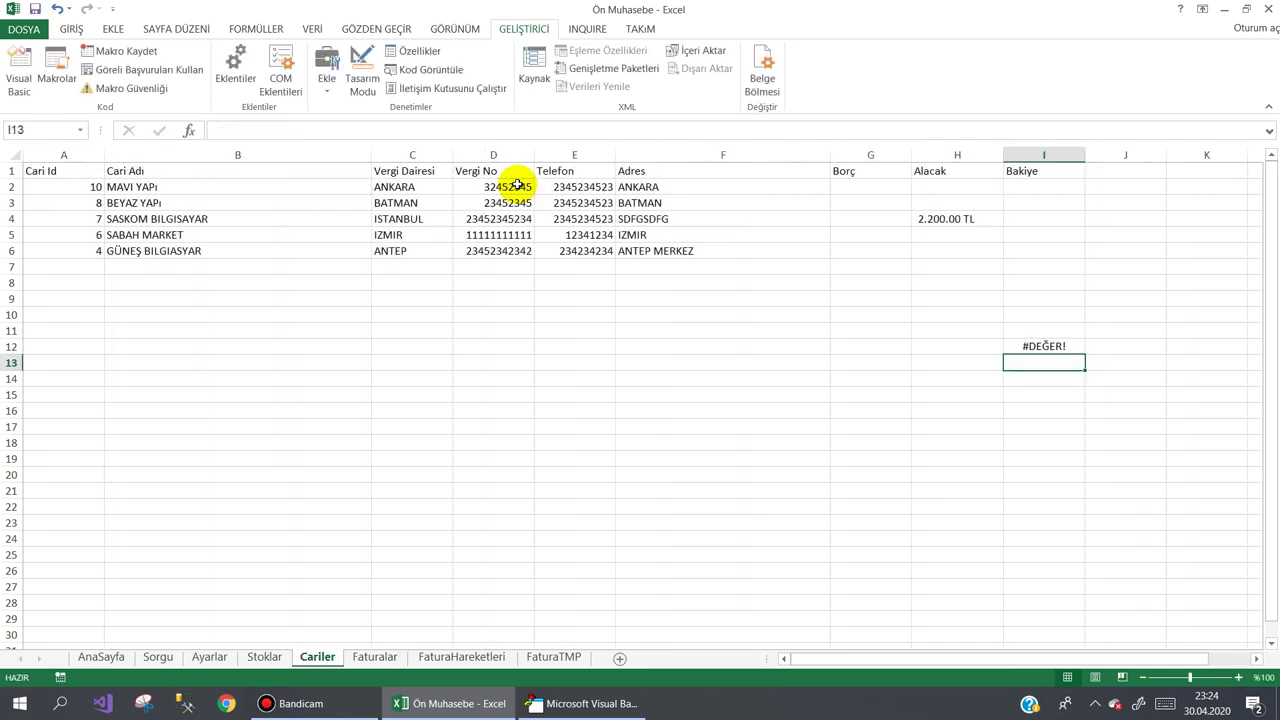
pyautogui.click(1030, 347)
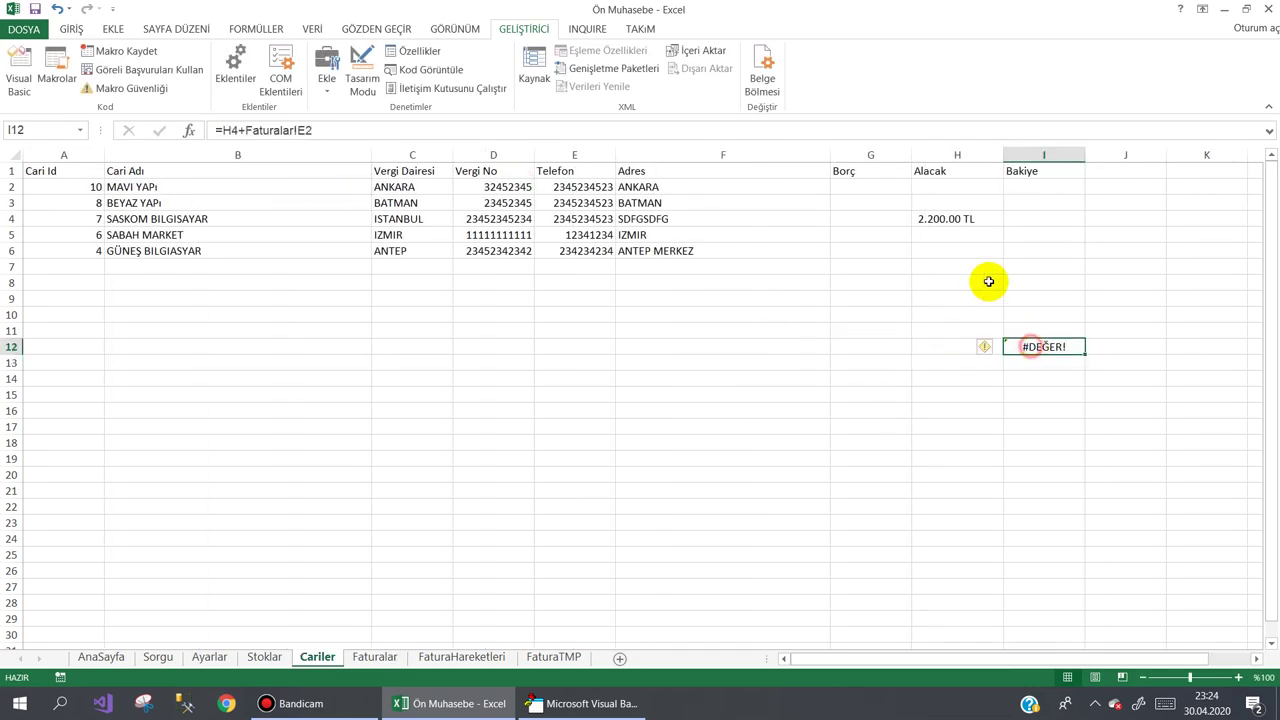
pyautogui.click(943, 218)
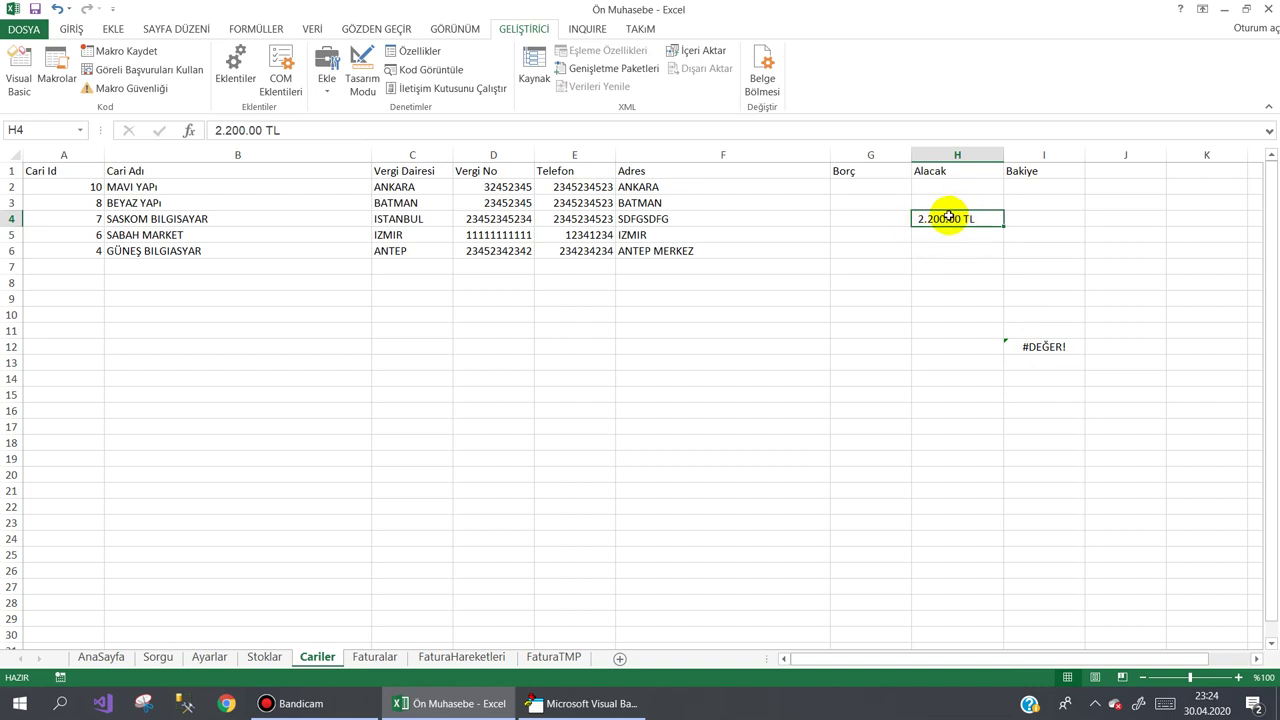
pyautogui.click(1038, 347)
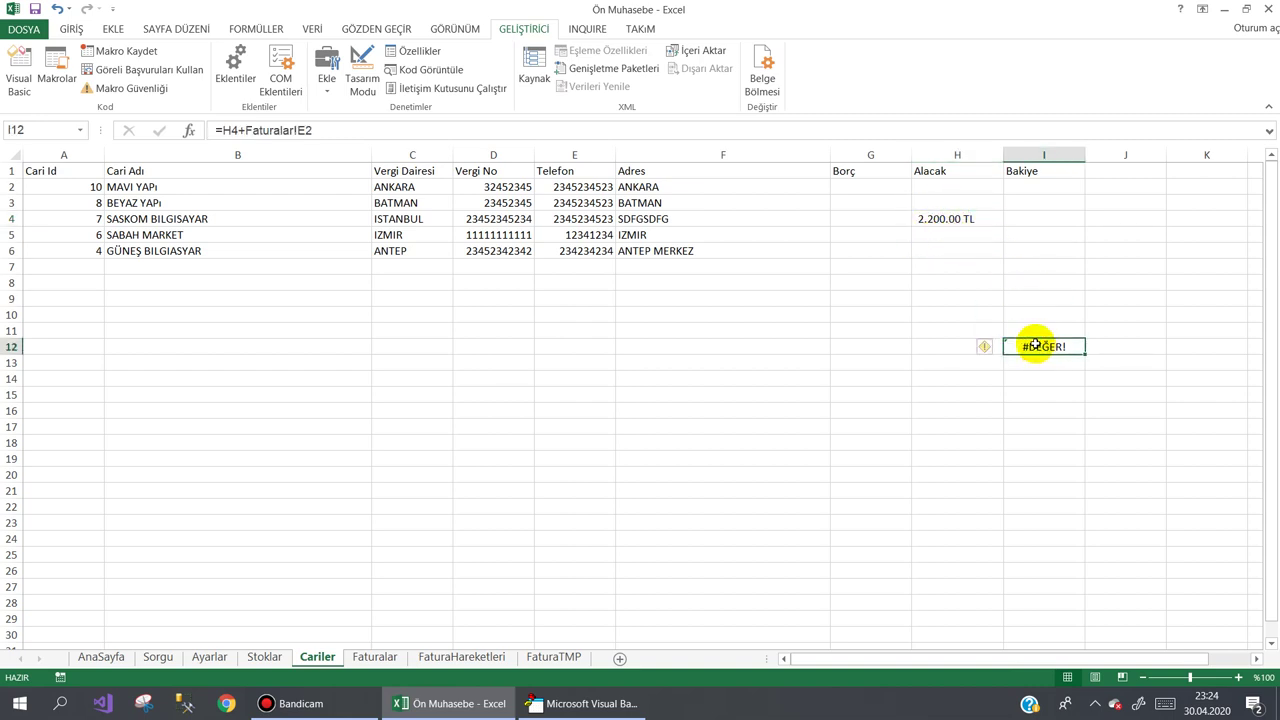
pyautogui.click(945, 218)
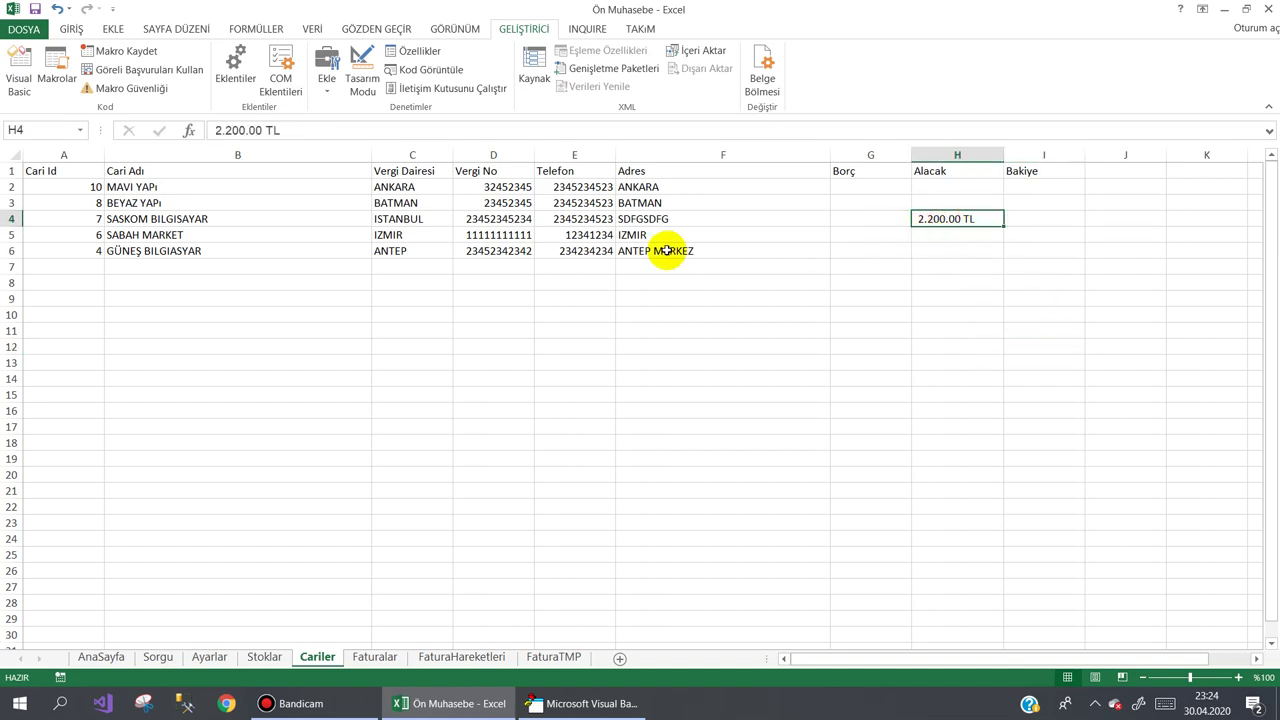
# - Open the btnEkle_Click code behind the Ekle button on frmFatura
pyautogui.click(560, 703)
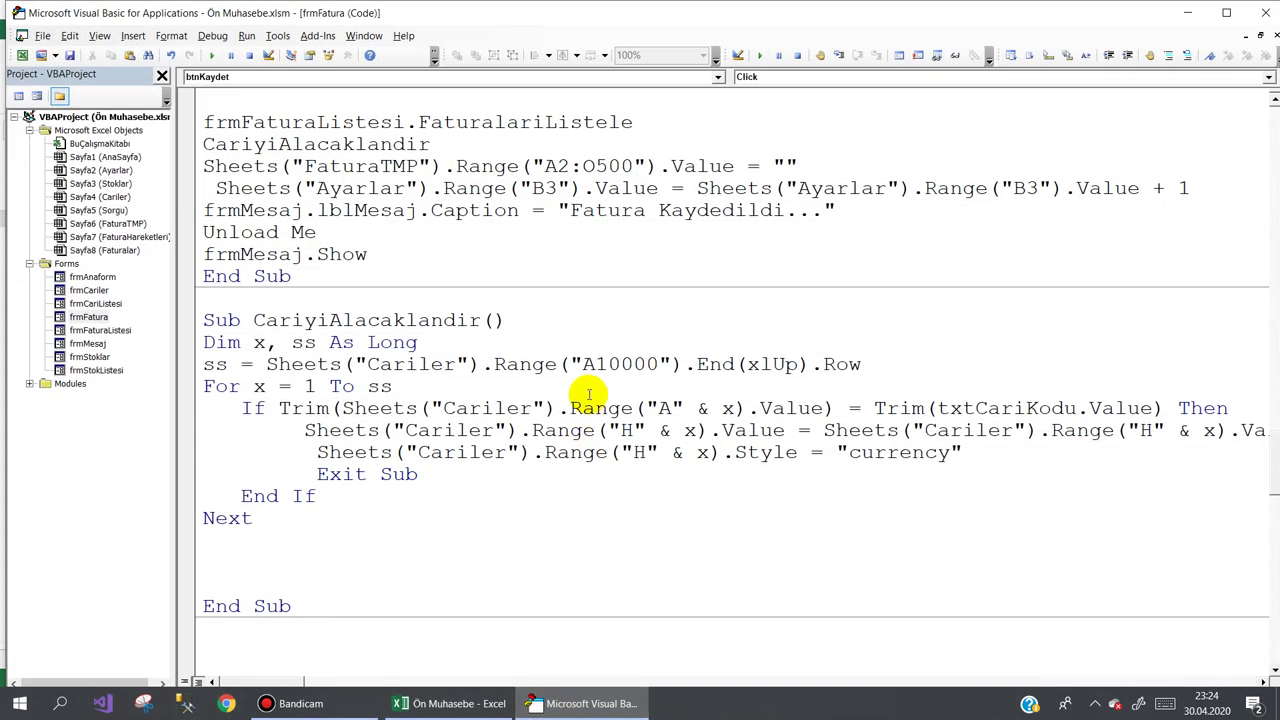
pyautogui.doubleClick(75, 318)
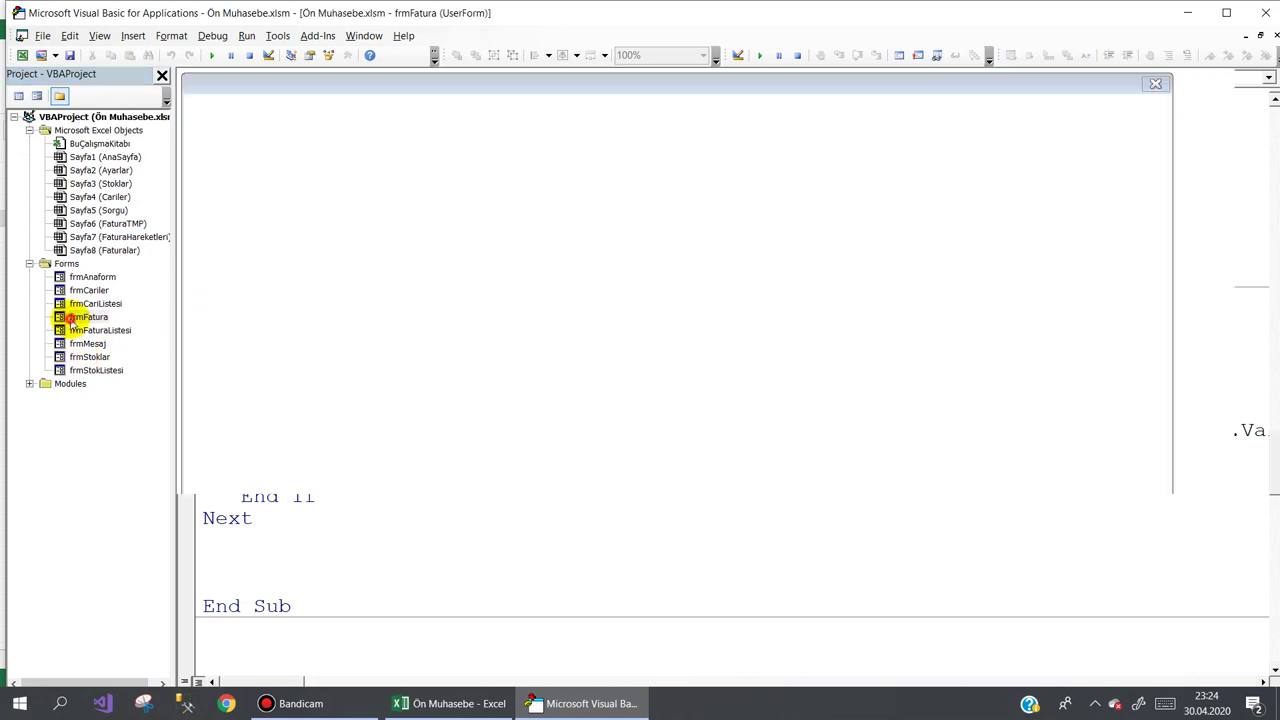
pyautogui.click(1117, 319)
pyautogui.doubleClick(1117, 319)
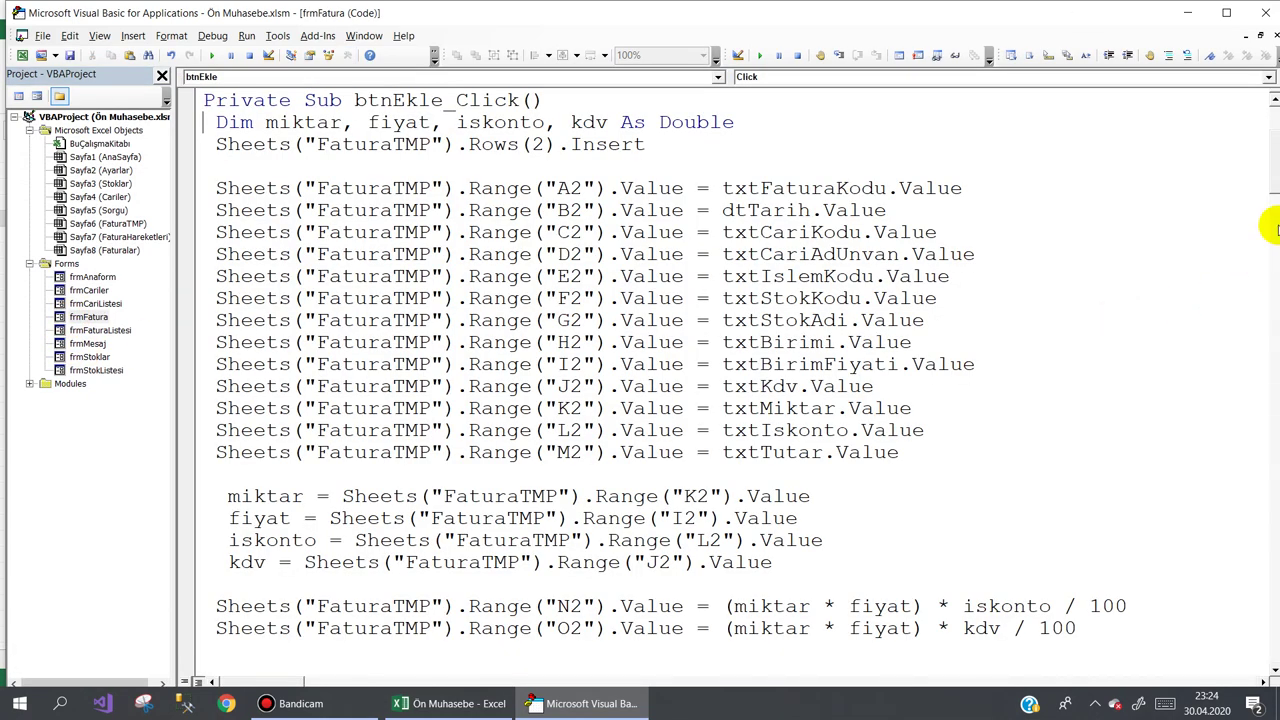
pyautogui.moveTo(1274, 170); pyautogui.dragTo(1274, 218)
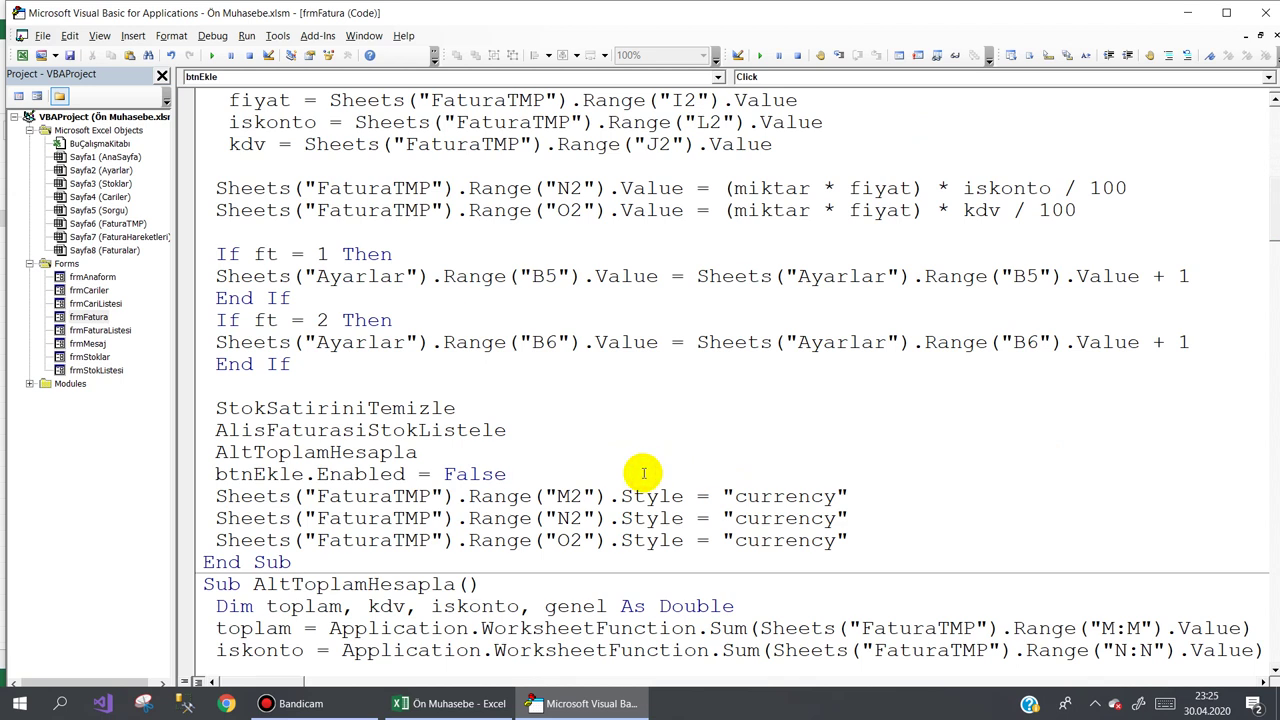
# - Try inserting FormatCurrency on a new line, then delete it again
pyautogui.press('Return')
pyautogui.write('FORMAT')
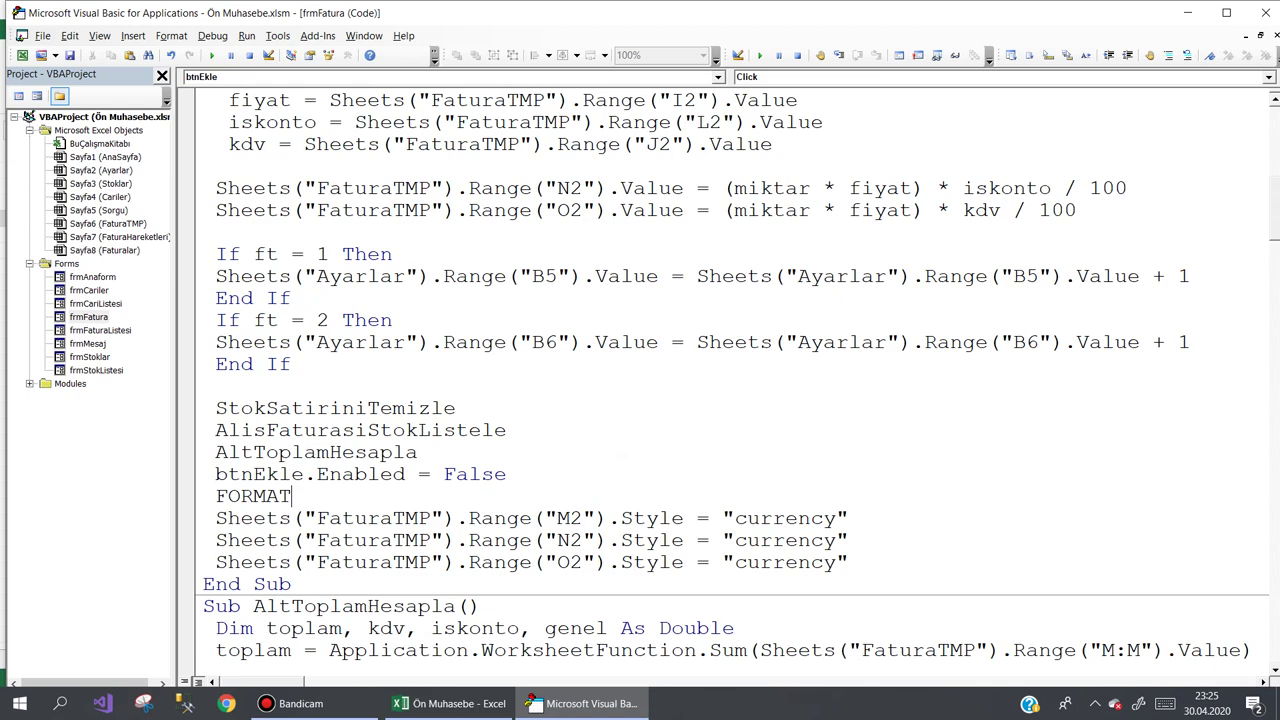
pyautogui.hotkey('ctrl', 'space')
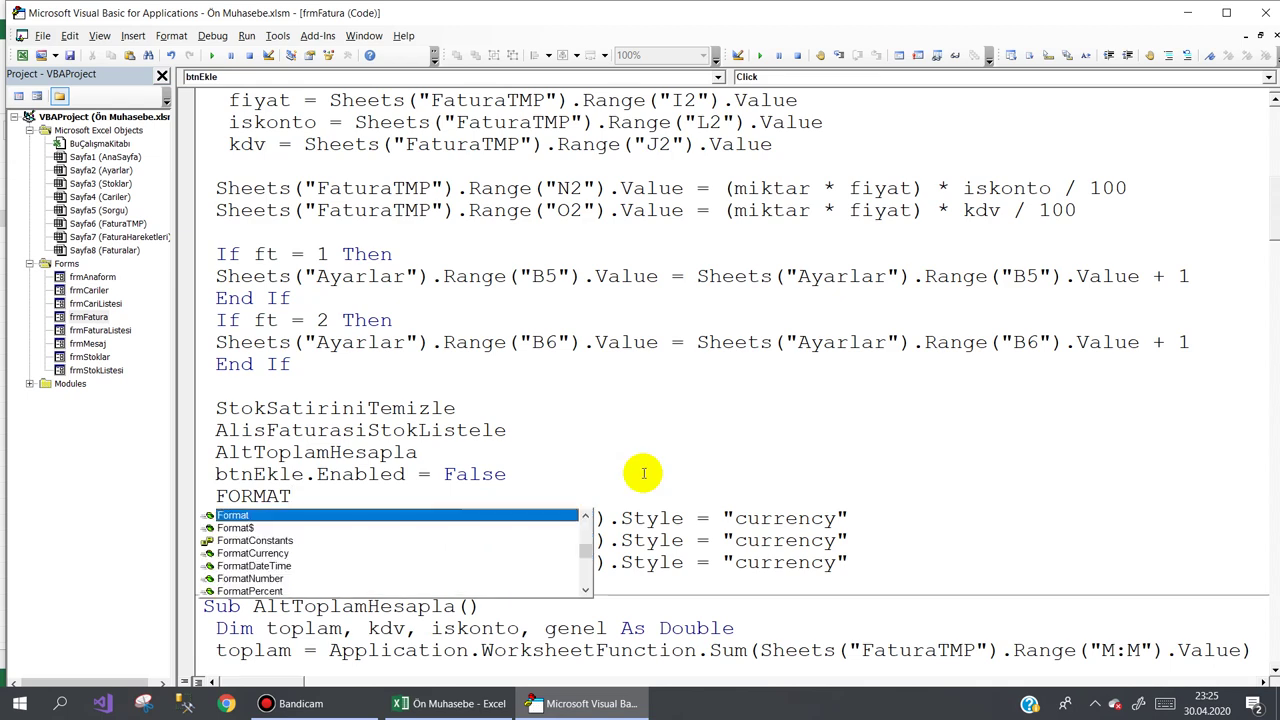
pyautogui.press('Down')
pyautogui.press('Down')
pyautogui.press('Down')
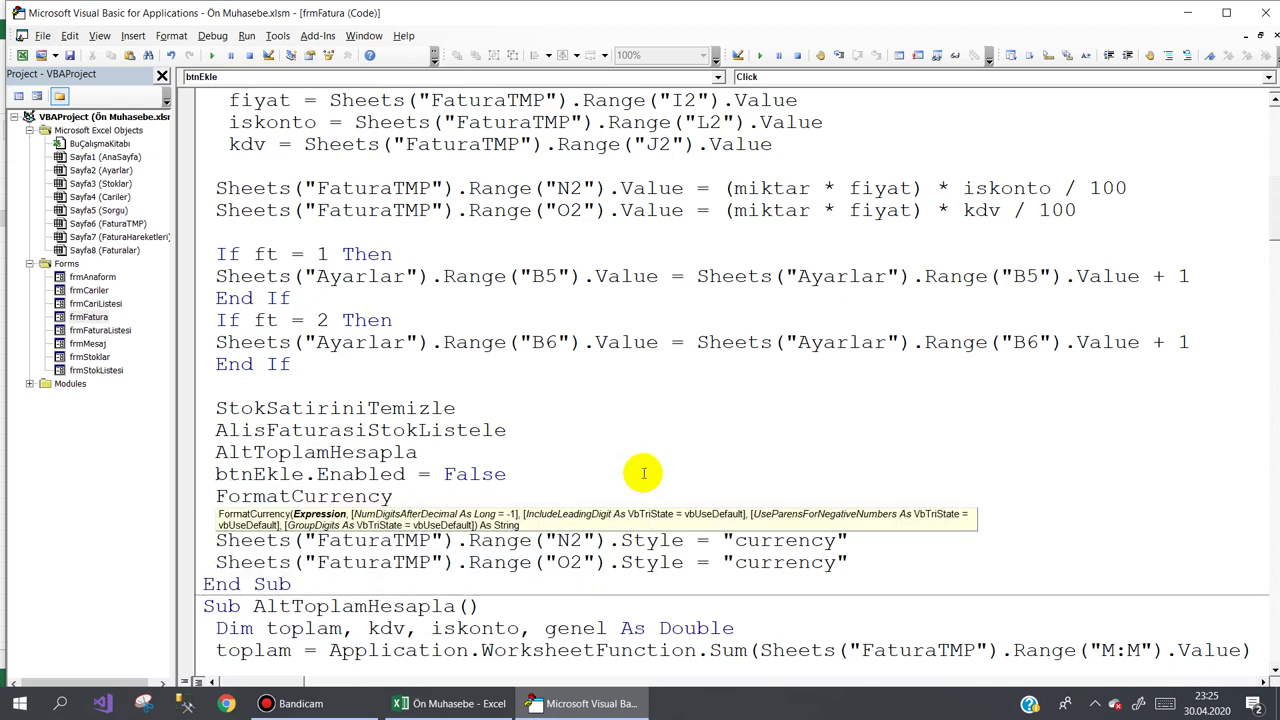
pyautogui.press('BackSpace')
pyautogui.hotkey('shift', 'Home')
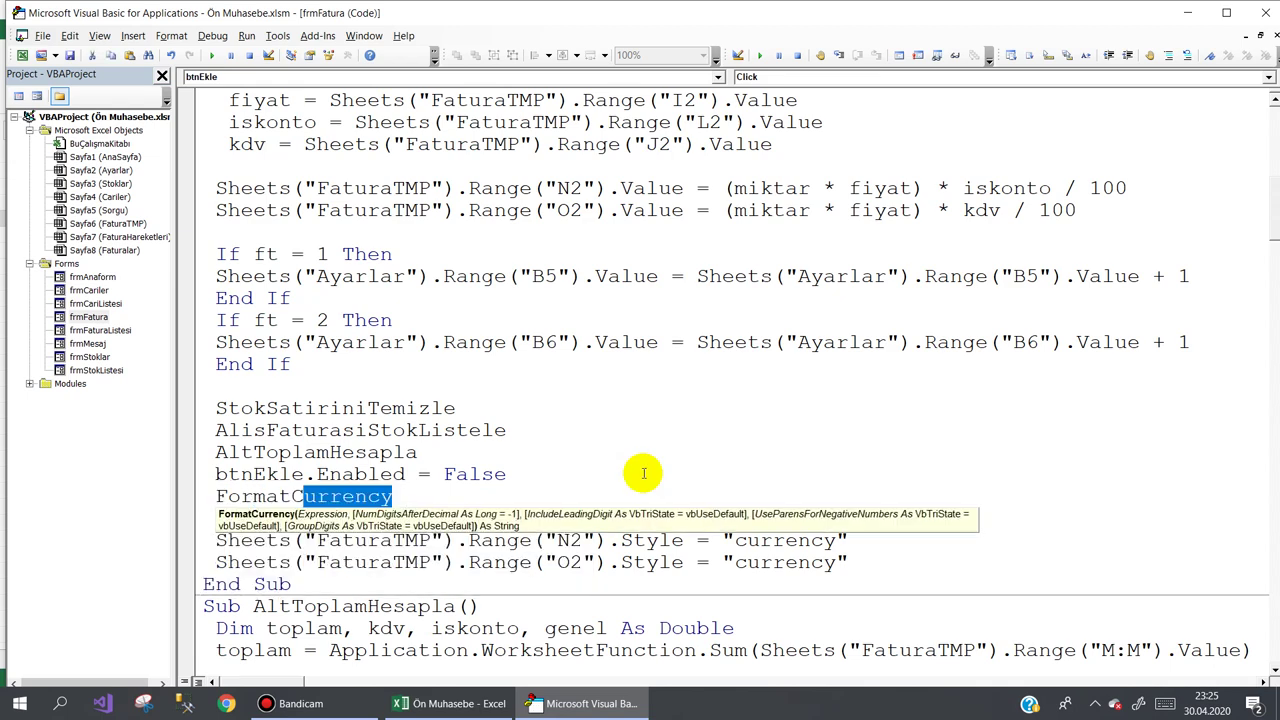
pyautogui.press('BackSpace')
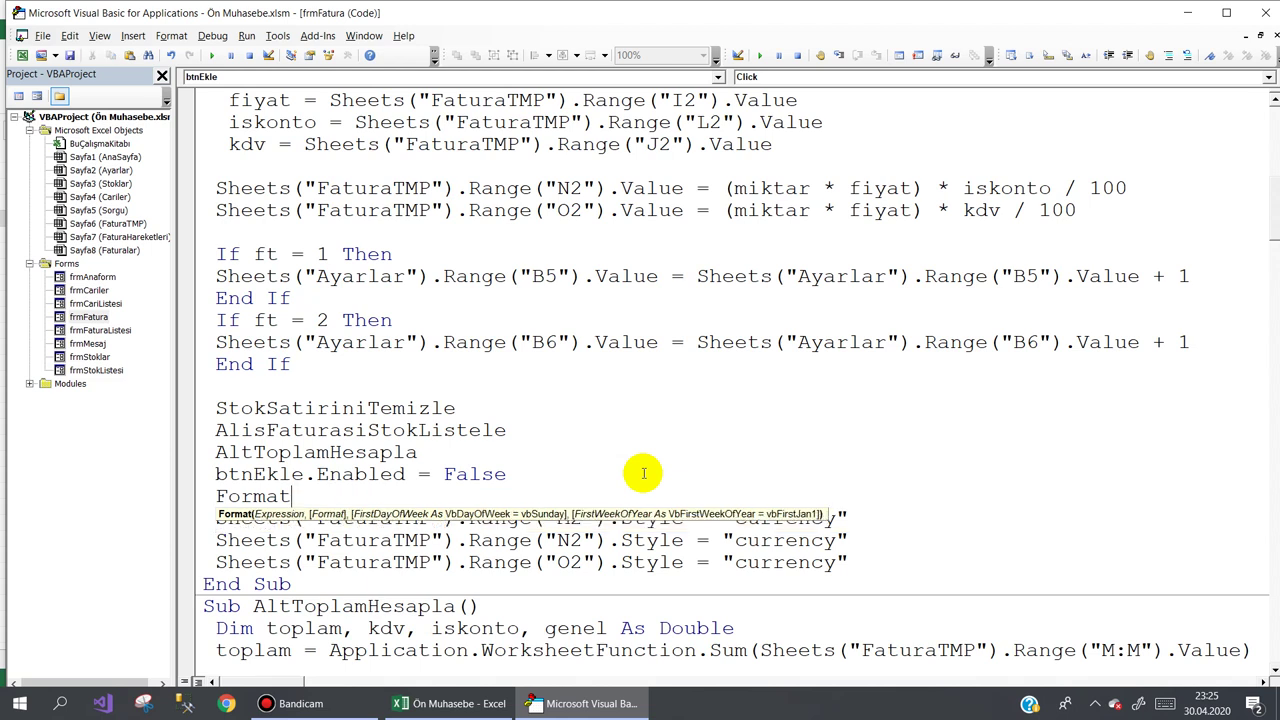
pyautogui.hotkey('shift', 'Home')
pyautogui.press('BackSpace')
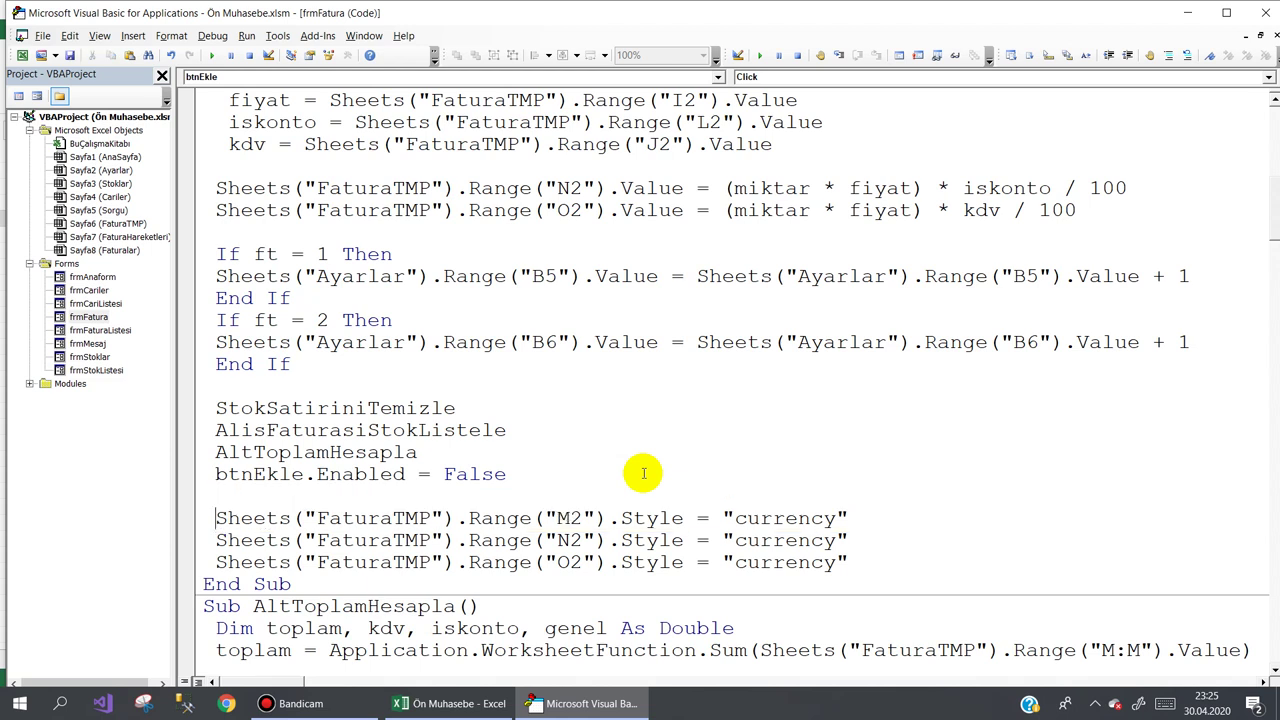
# - Replace lowercase currency with Currency on the M2, N2 and O2 Style lines
pyautogui.hotkey('ctrl', 'shift', 'Left')
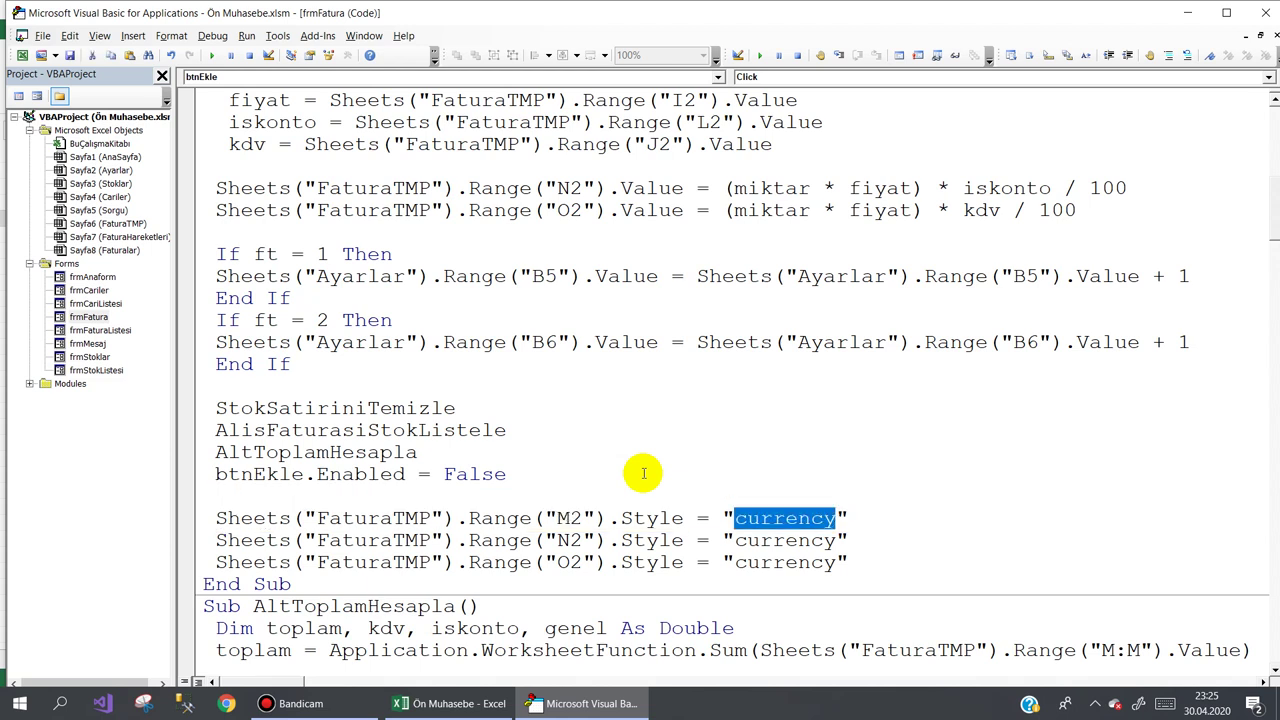
pyautogui.write('Currency')
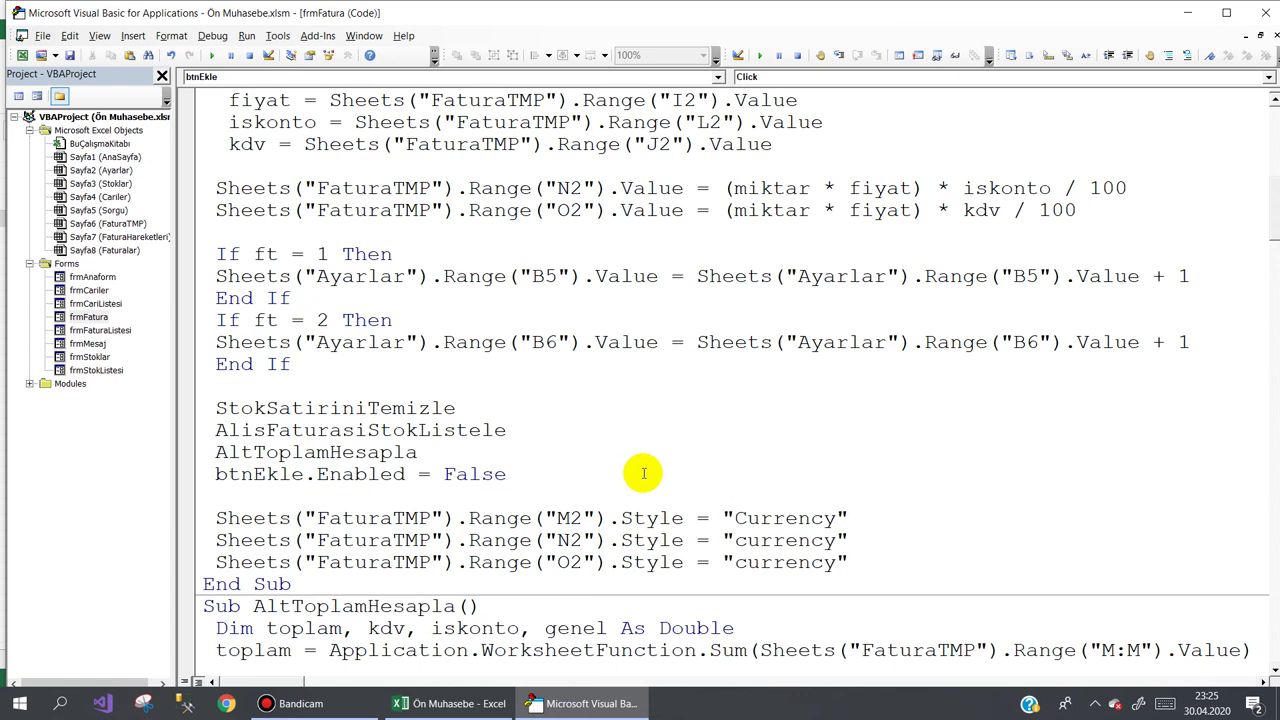
pyautogui.press('Down')
pyautogui.hotkey('ctrl', 'shift', 'Left')
pyautogui.write('Currency')
pyautogui.press('Down')
pyautogui.hotkey('ctrl', 'shift', 'Left')
pyautogui.write('Currency')
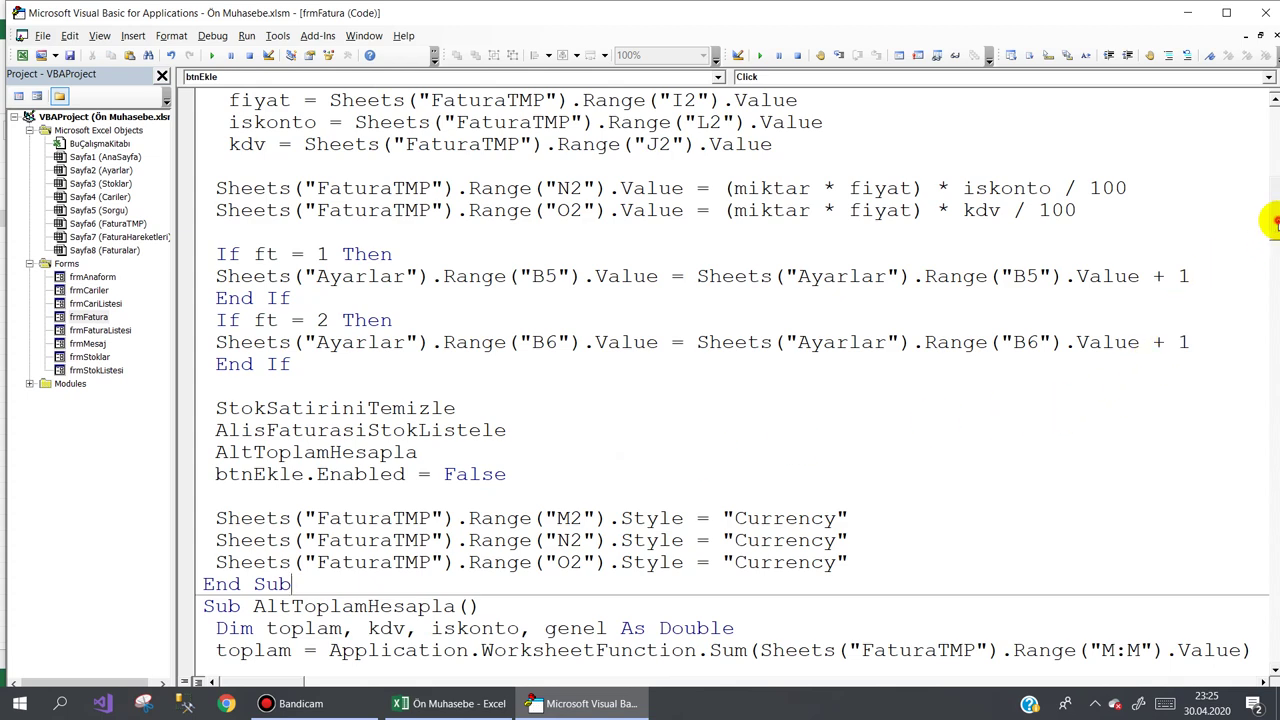
# - Remove the FormatCurrency wrapper from the toplam and kdv total lines in AltToplamHesapla
pyautogui.moveTo(1274, 222); pyautogui.dragTo(1275, 260)
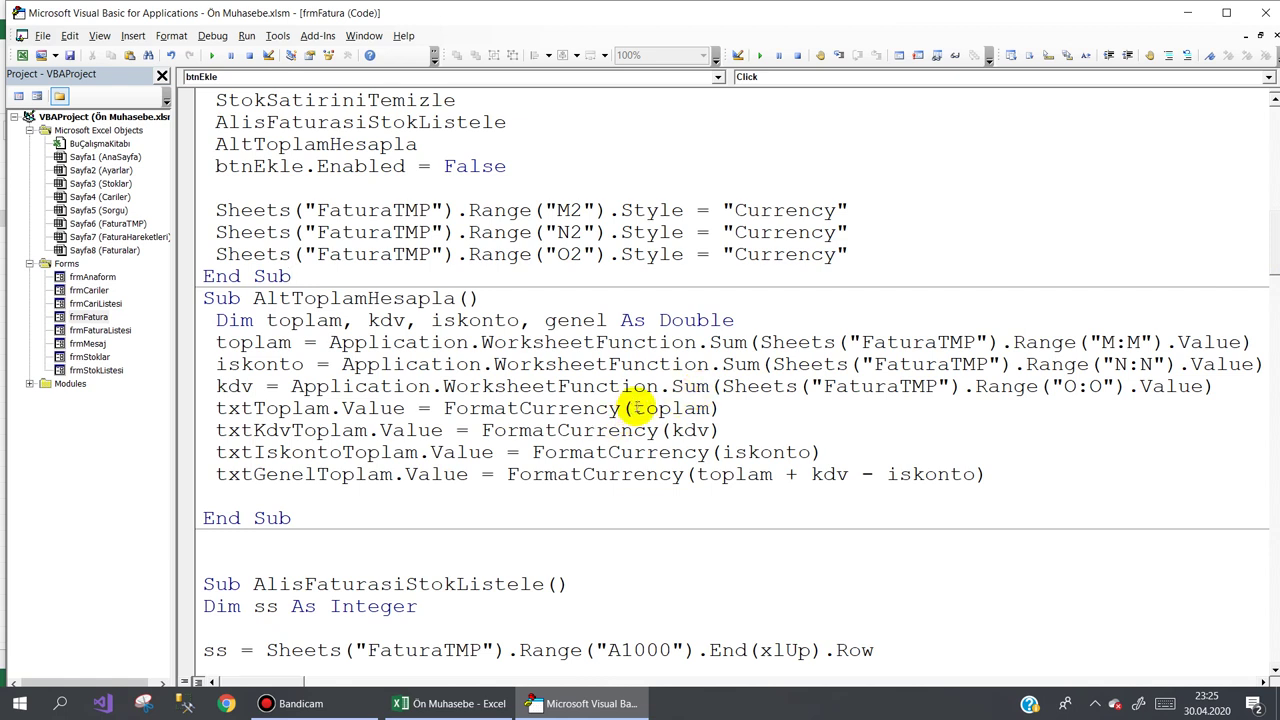
pyautogui.moveTo(632, 408); pyautogui.dragTo(455, 408)
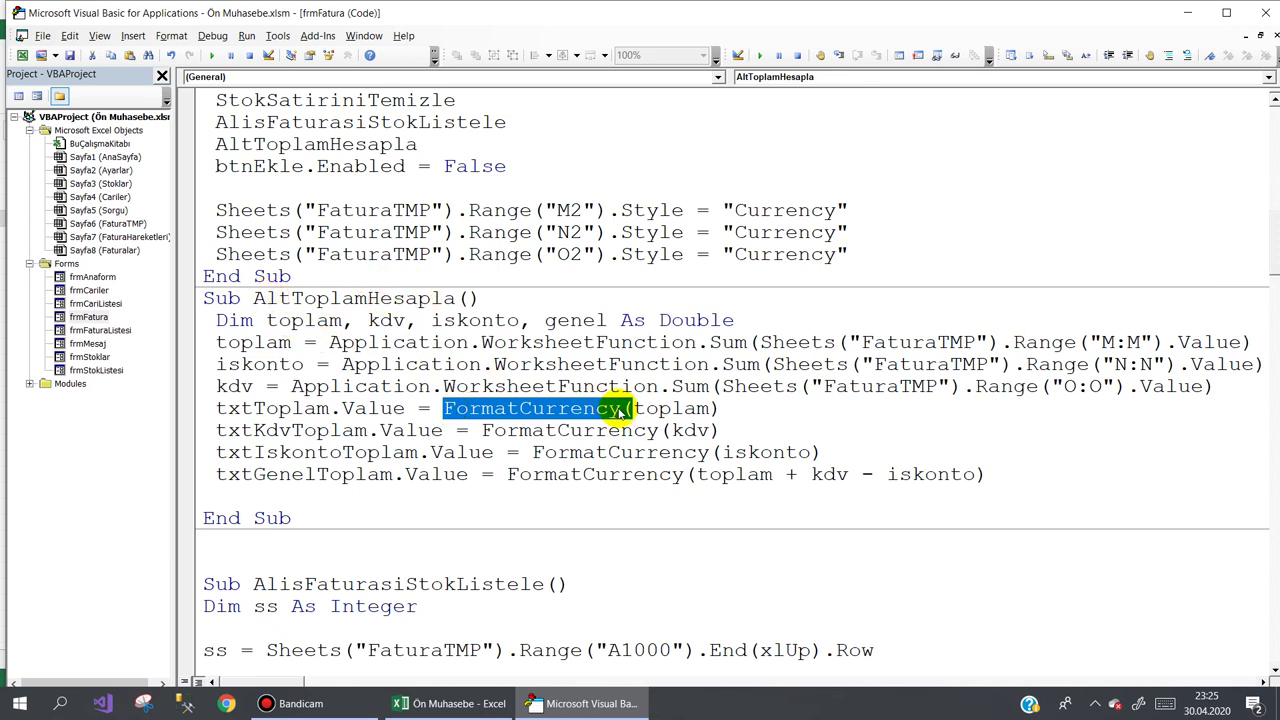
pyautogui.press('Delete')
pyautogui.click(519, 407)
pyautogui.press('Delete')
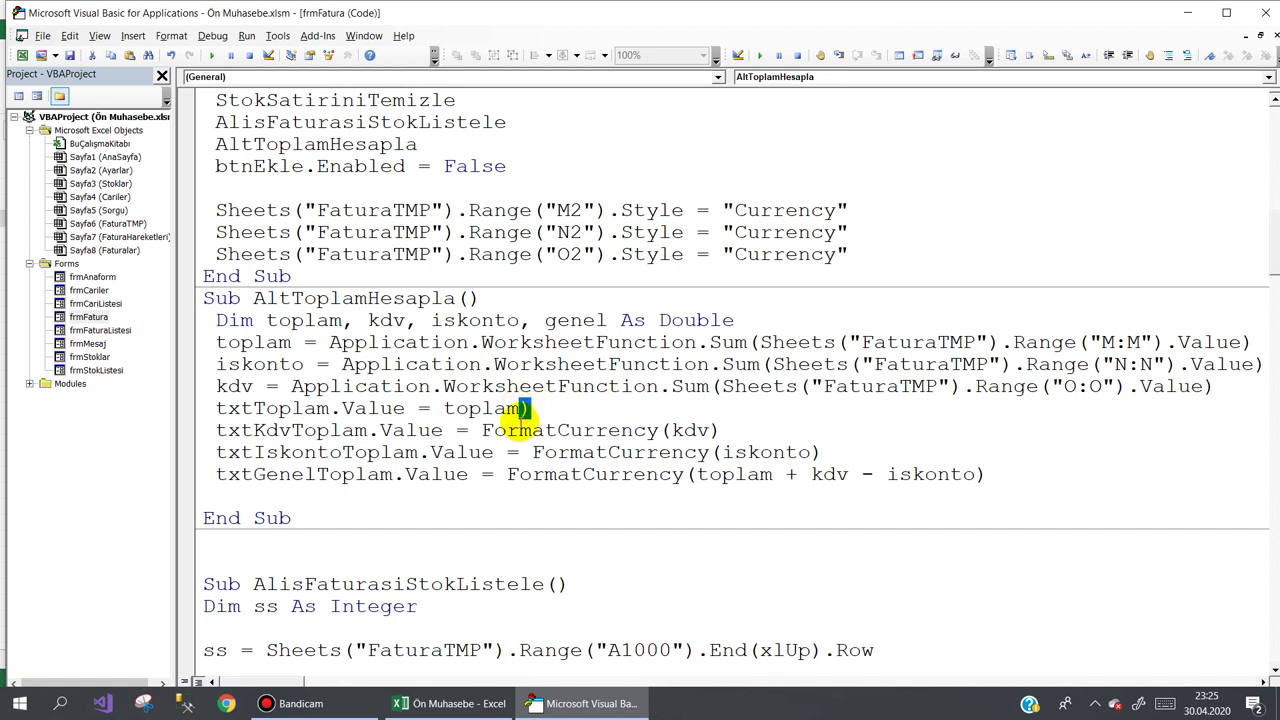
pyautogui.moveTo(667, 430); pyautogui.dragTo(482, 430)
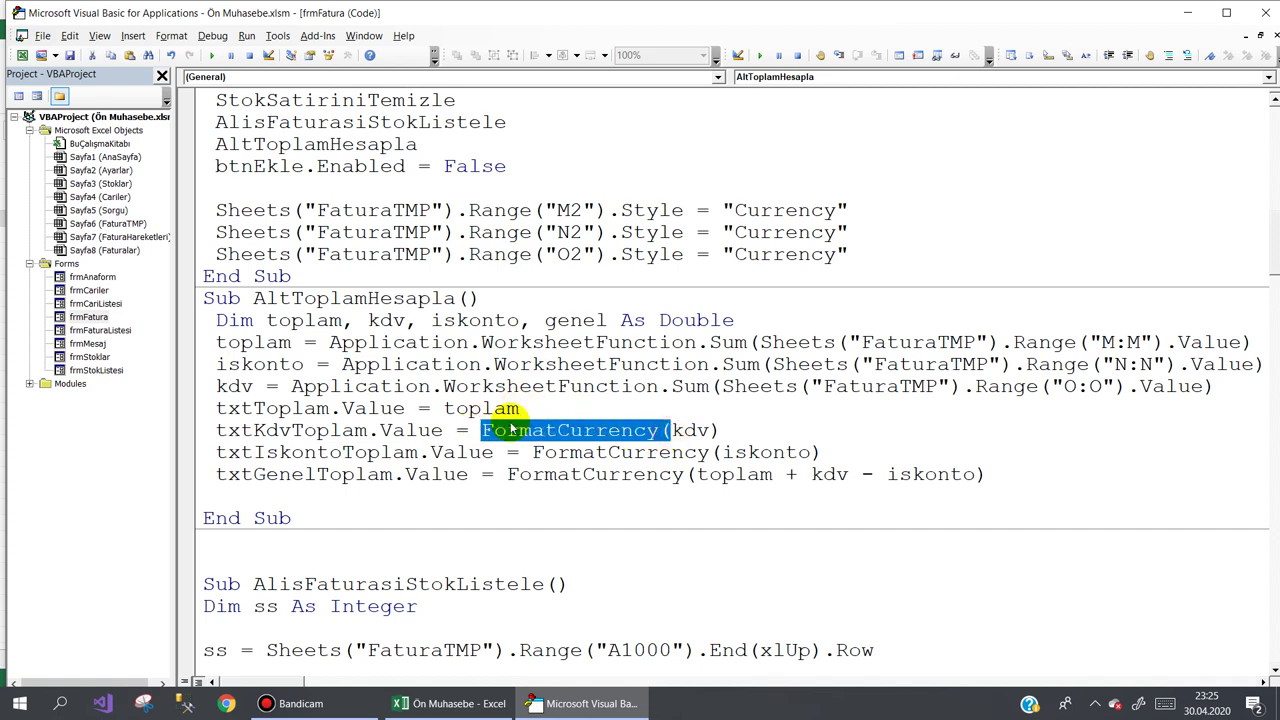
pyautogui.press('Delete')
pyautogui.click(519, 430)
pyautogui.press('Delete')
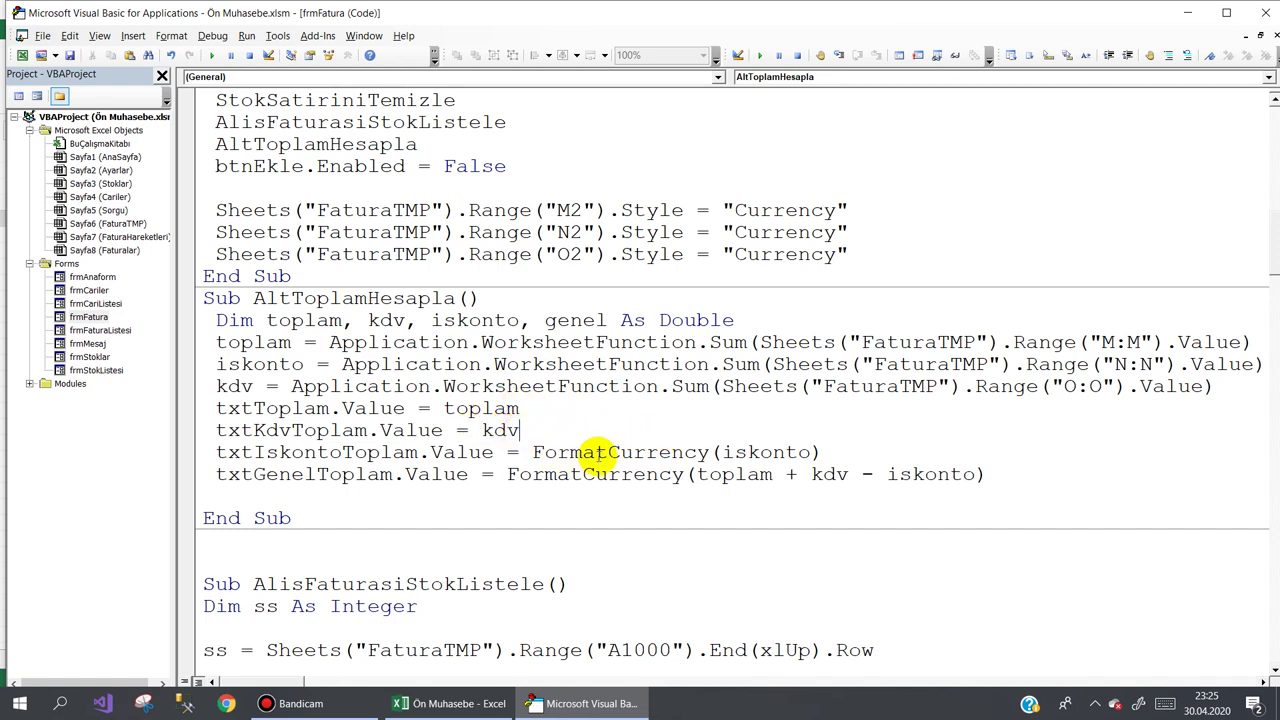
# - Remove the FormatCurrency wrapper from the iskonto and grand total lines too
pyautogui.click(716, 452)
pyautogui.moveTo(641, 452); pyautogui.dragTo(541, 453)
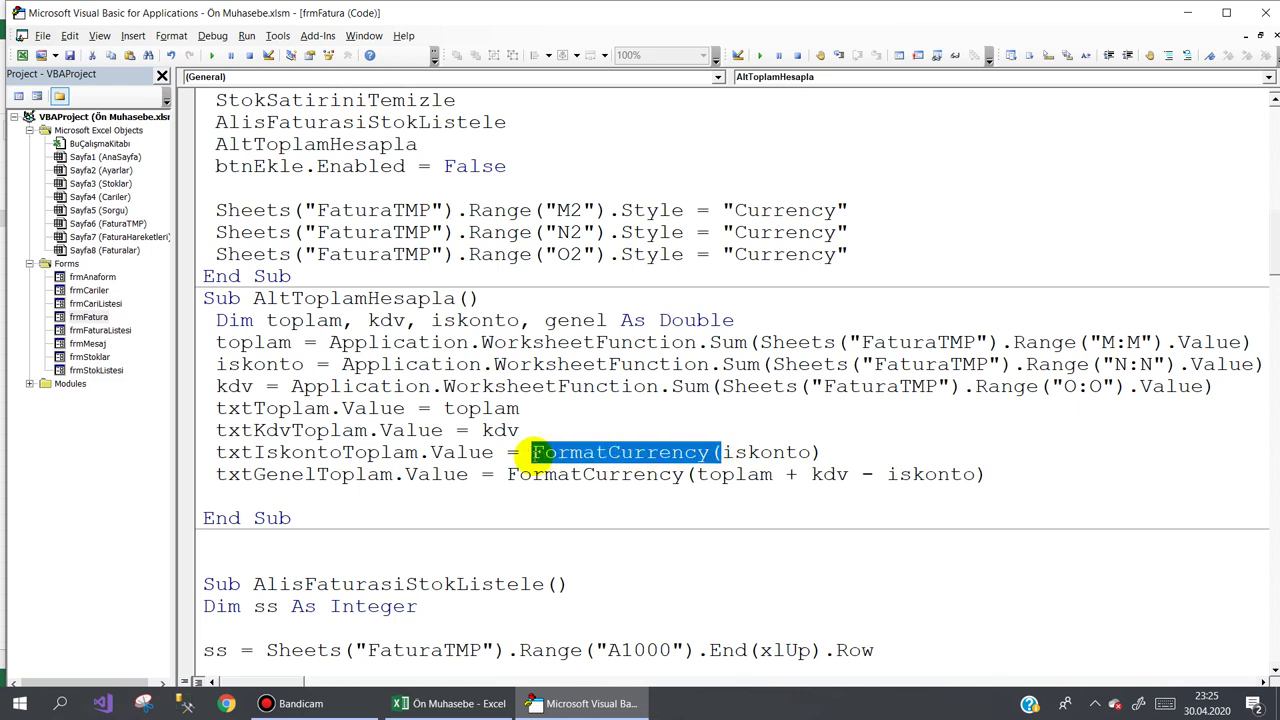
pyautogui.press('Delete')
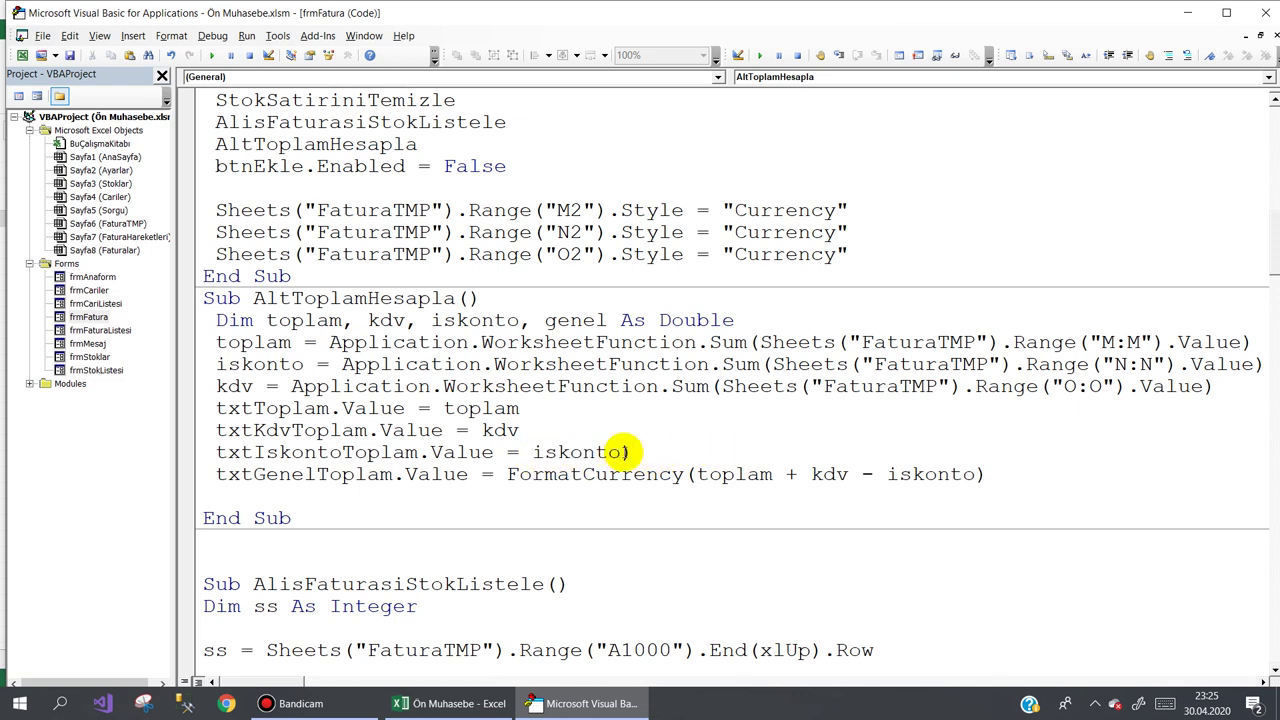
pyautogui.press('Delete')
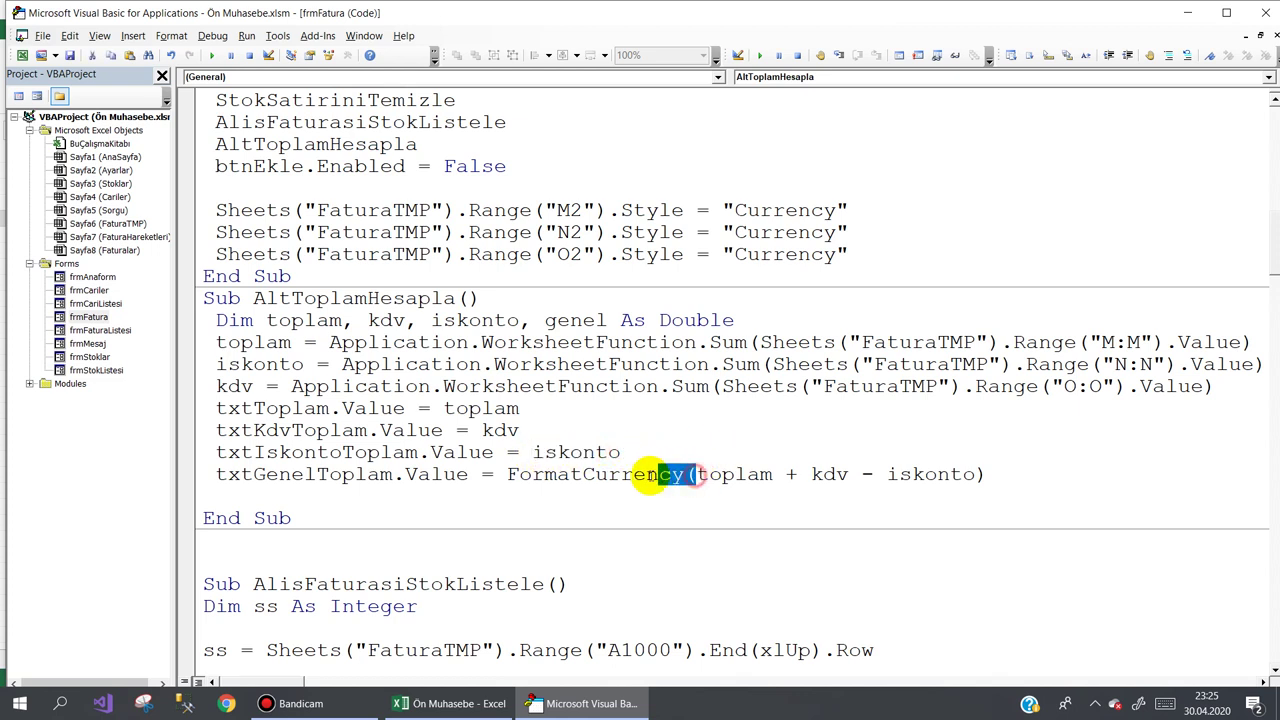
pyautogui.moveTo(697, 474); pyautogui.dragTo(505, 474)
pyautogui.press('Delete')
pyautogui.click(792, 474)
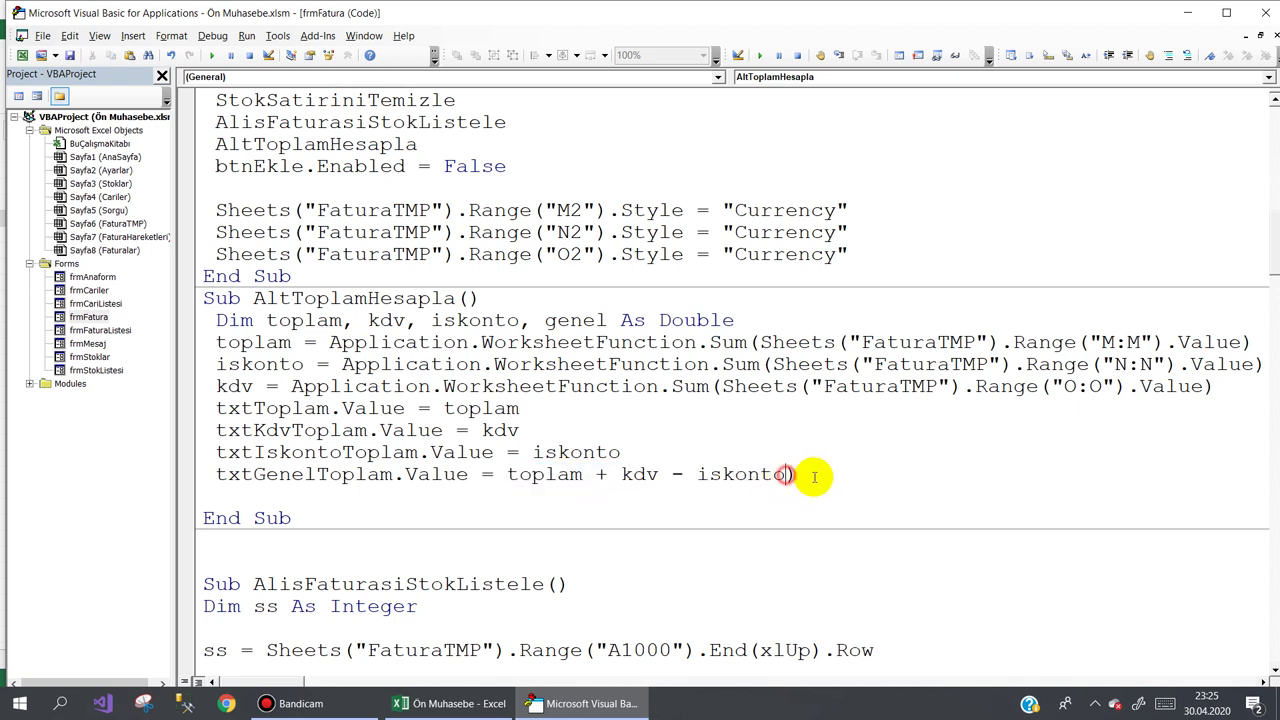
pyautogui.press('BackSpace')
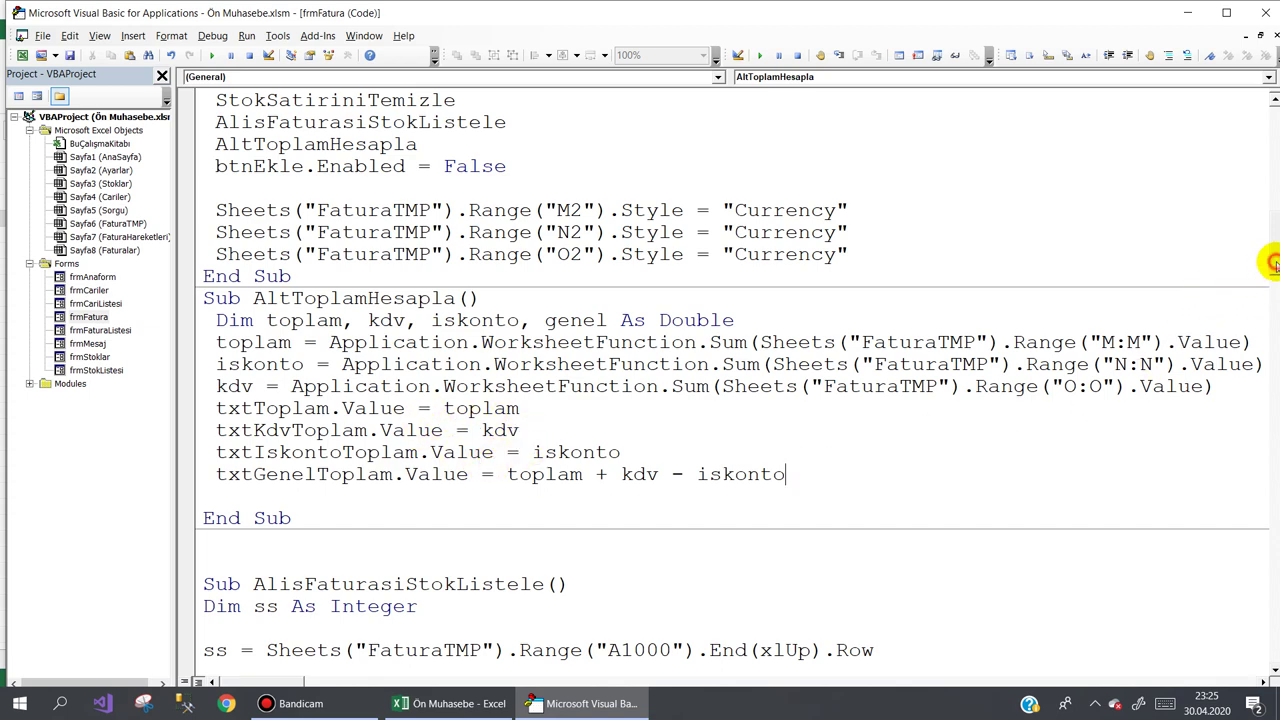
# - Change btnKaydet's FaturaTMP E2 style to "Currency", then switch back to Excel
pyautogui.moveTo(1272, 263); pyautogui.dragTo(1272, 428)
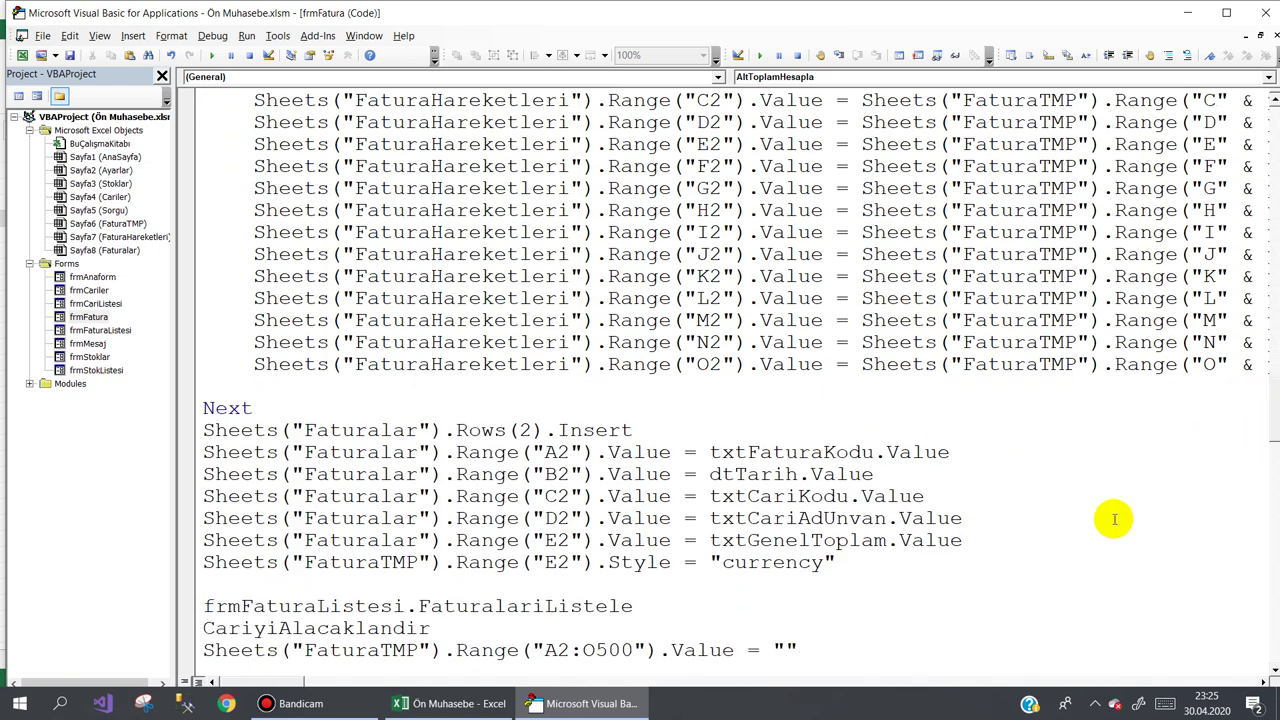
pyautogui.moveTo(820, 564); pyautogui.dragTo(738, 570)
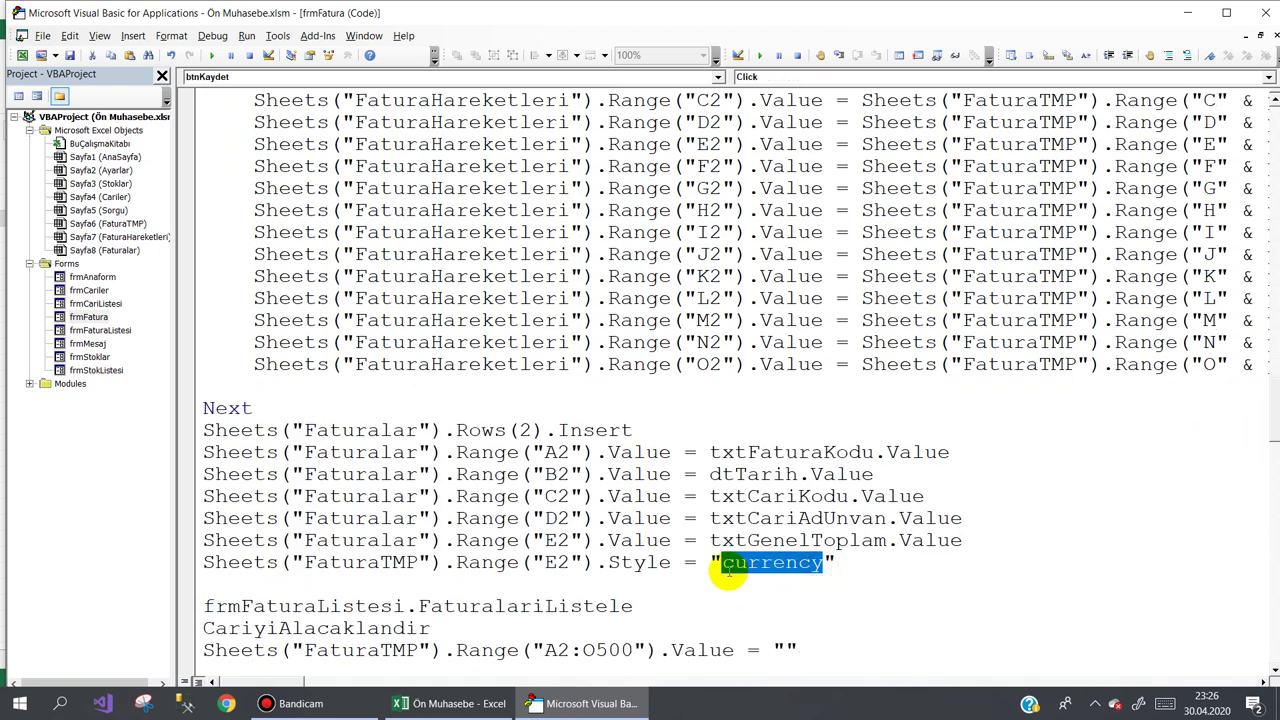
pyautogui.write('Currency')
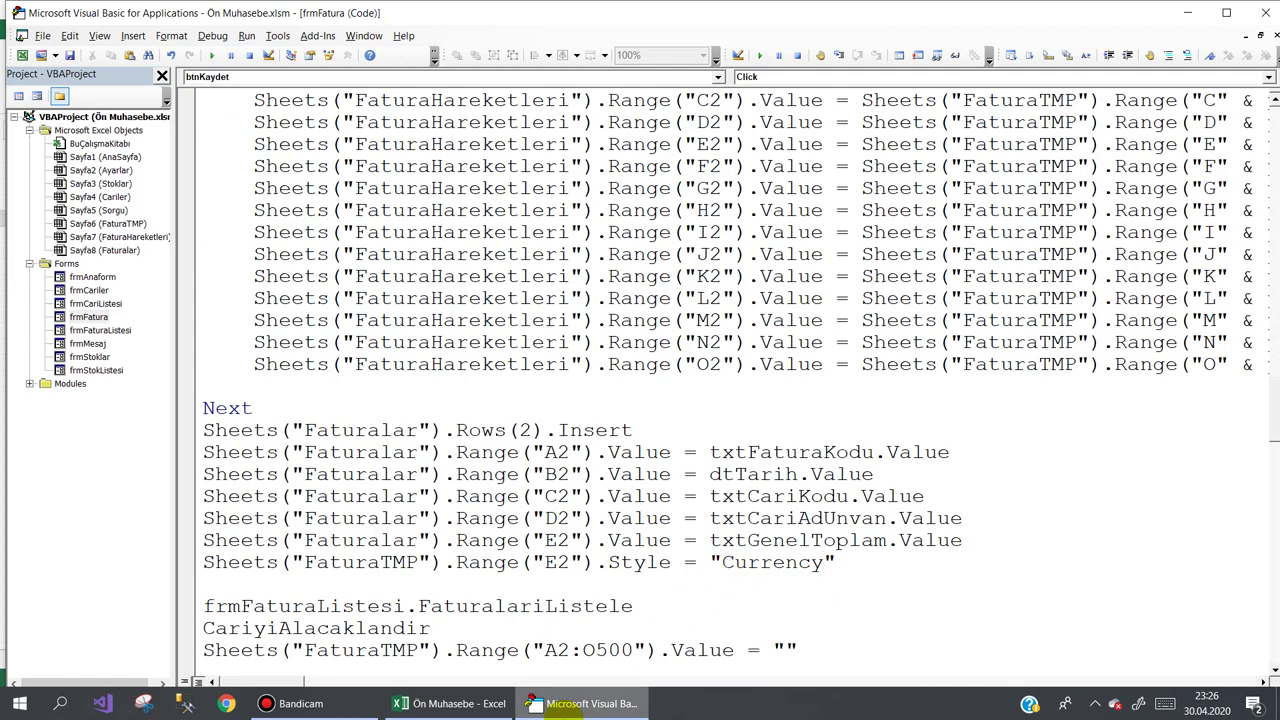
pyautogui.click(450, 703)
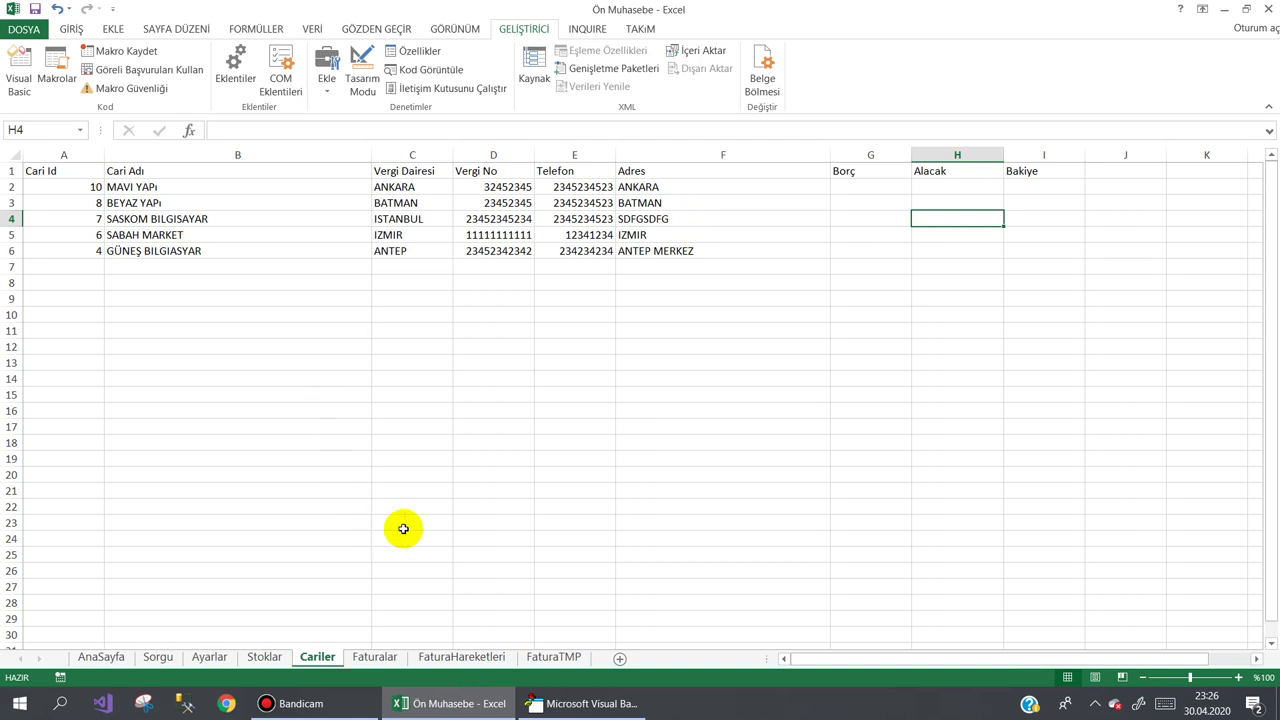
# - Clear the old invoice rows on the Faturalar and FaturaHareketleri sheets
pyautogui.click(525, 508)
pyautogui.click(362, 658)
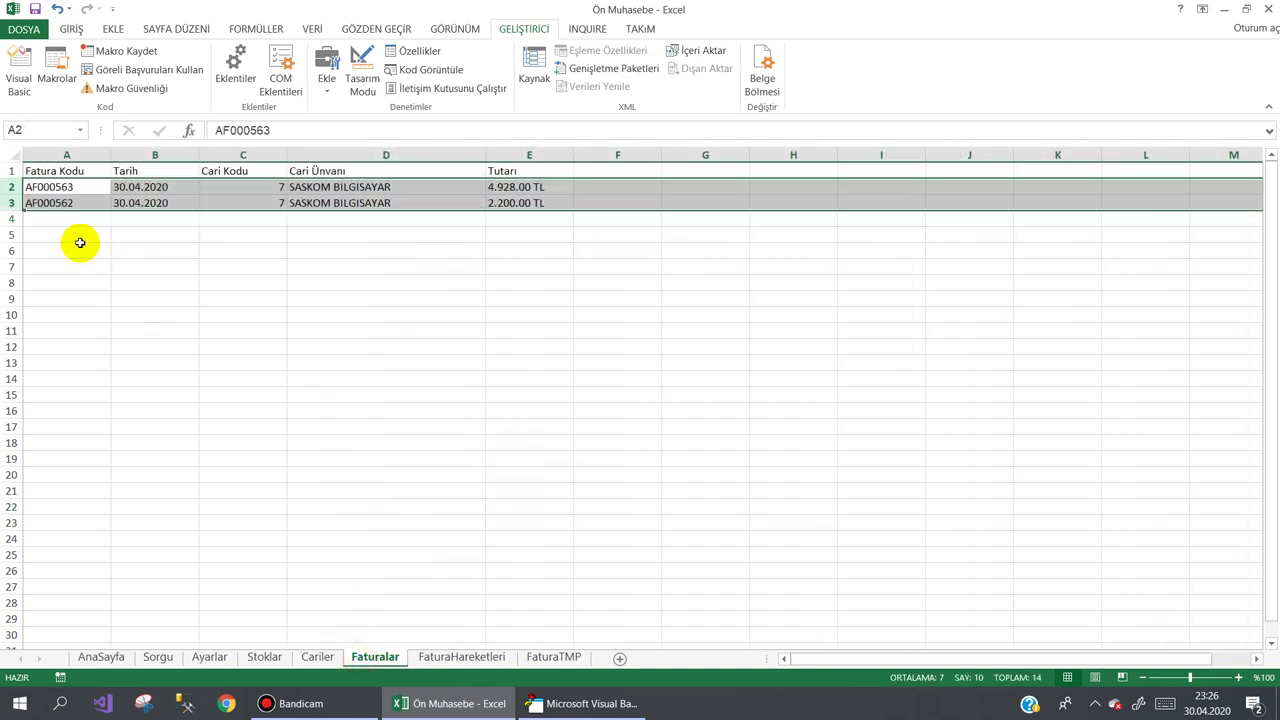
pyautogui.click(188, 305)
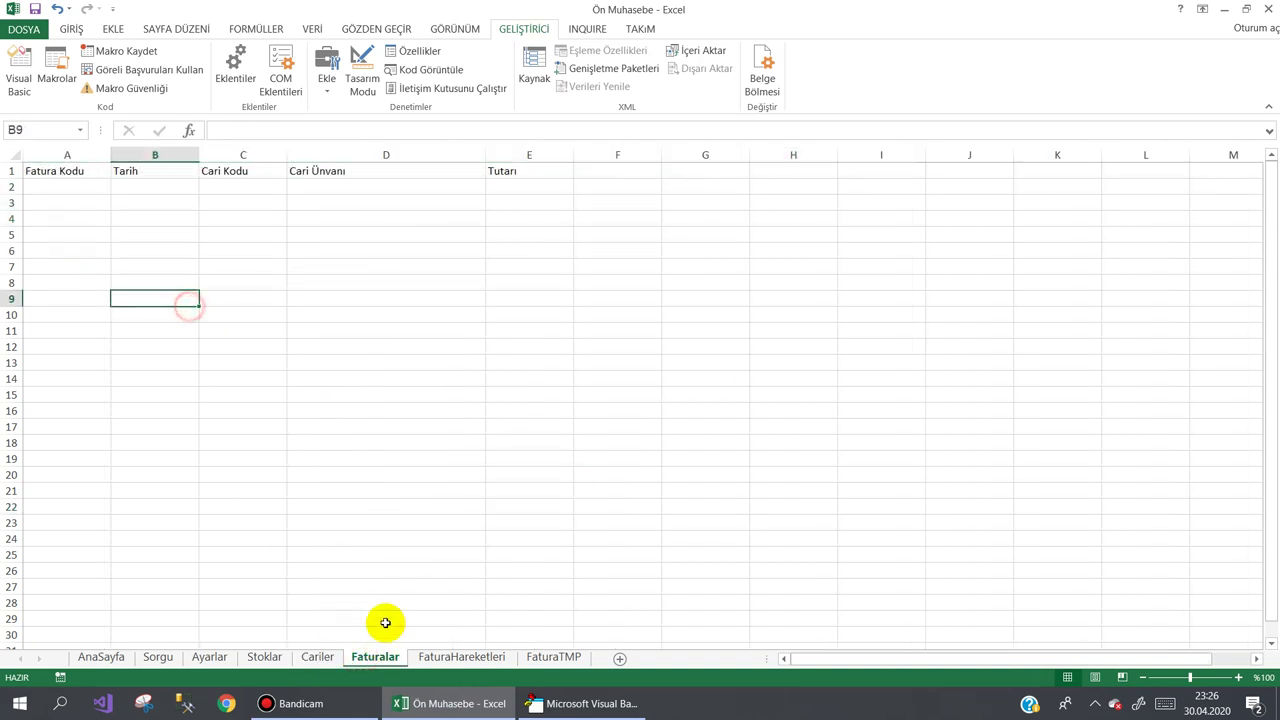
pyautogui.click(460, 657)
pyautogui.moveTo(11, 187); pyautogui.dragTo(10, 206)
pyautogui.press('Delete')
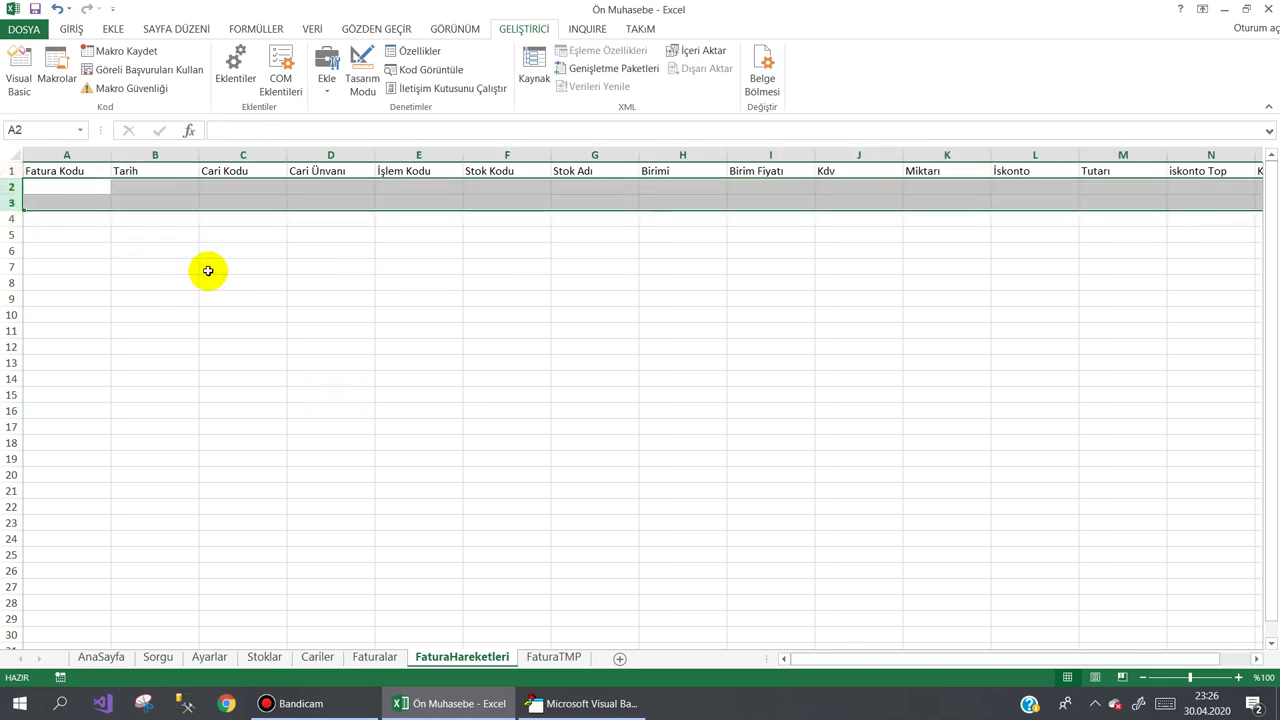
pyautogui.click(206, 268)
# - From AnaSayfa, save a purchase invoice for GÜNEŞ BILGIASYAR with a BILGISAYAR line totalling 2450
pyautogui.click(102, 657)
pyautogui.click(347, 290)
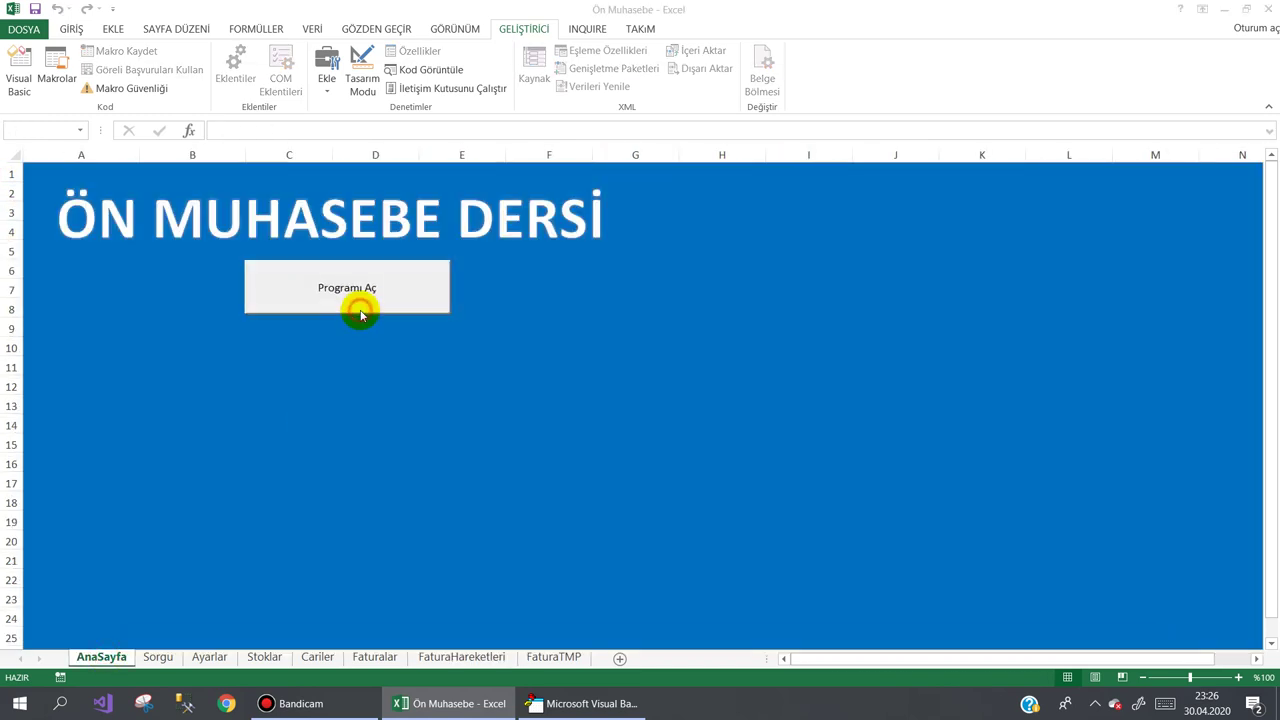
pyautogui.moveTo(505, 130)
pyautogui.click(514, 162)
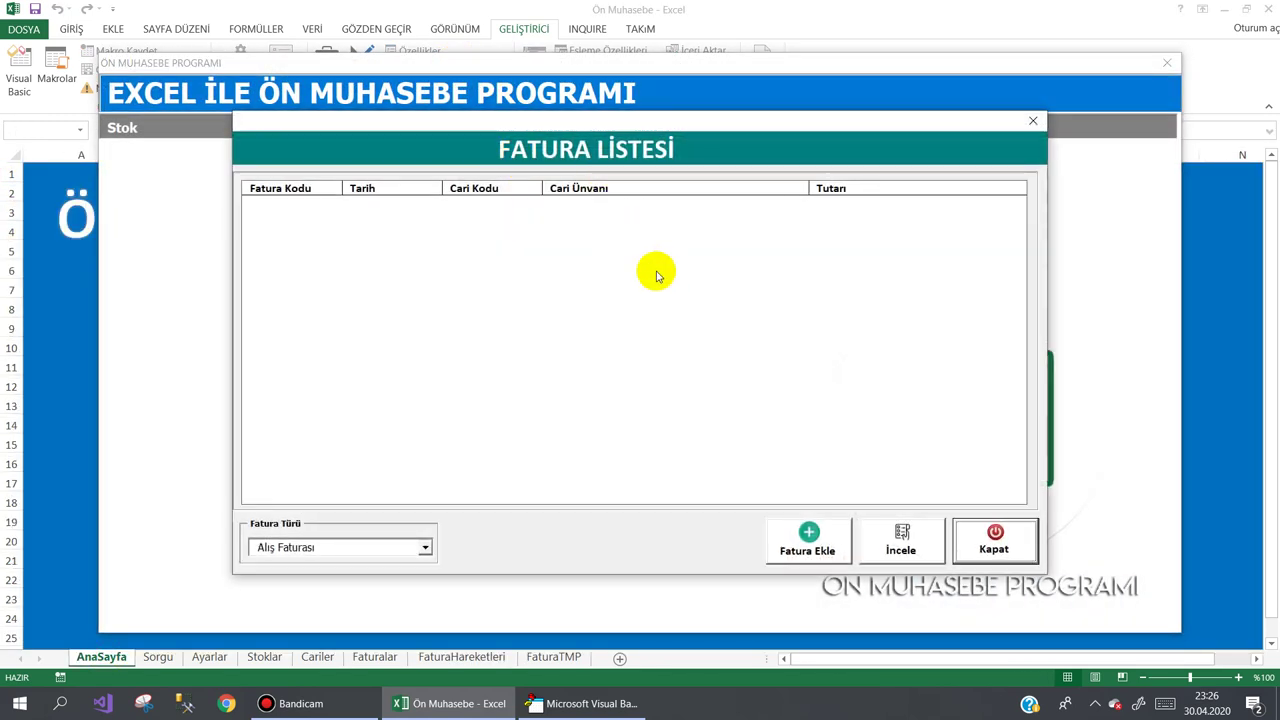
pyautogui.click(805, 545)
pyautogui.click(760, 201)
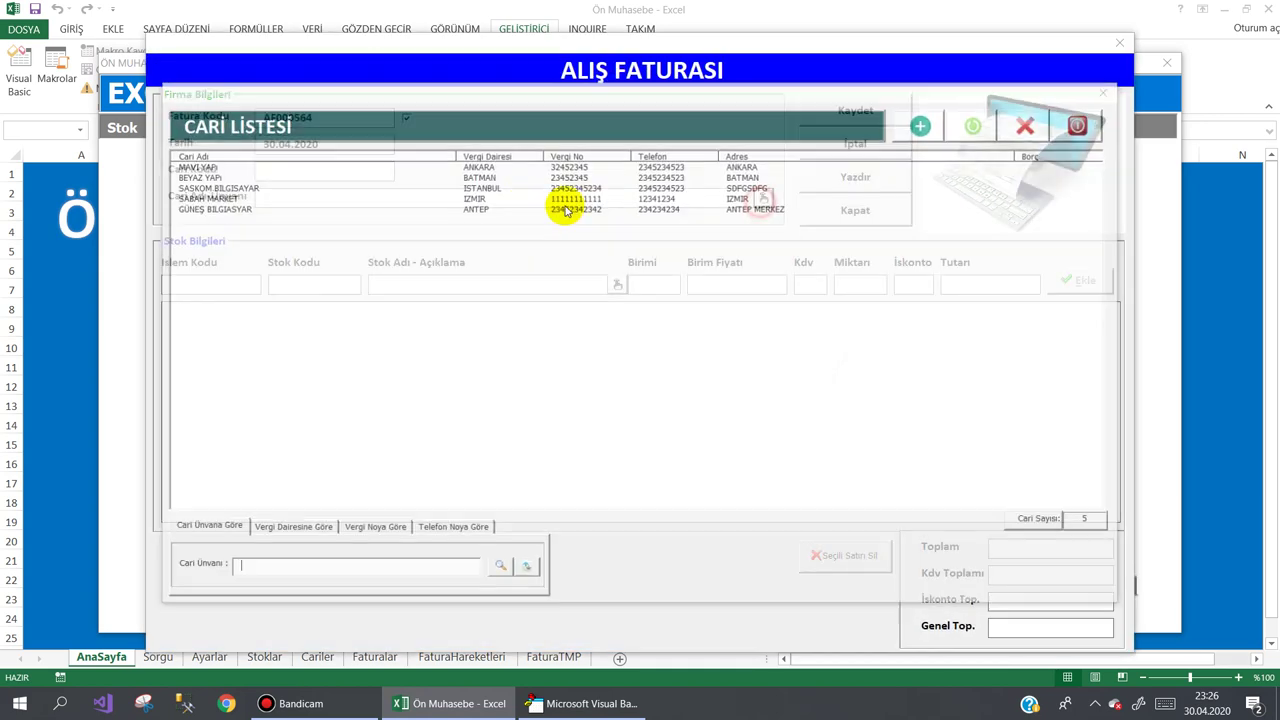
pyautogui.doubleClick(386, 206)
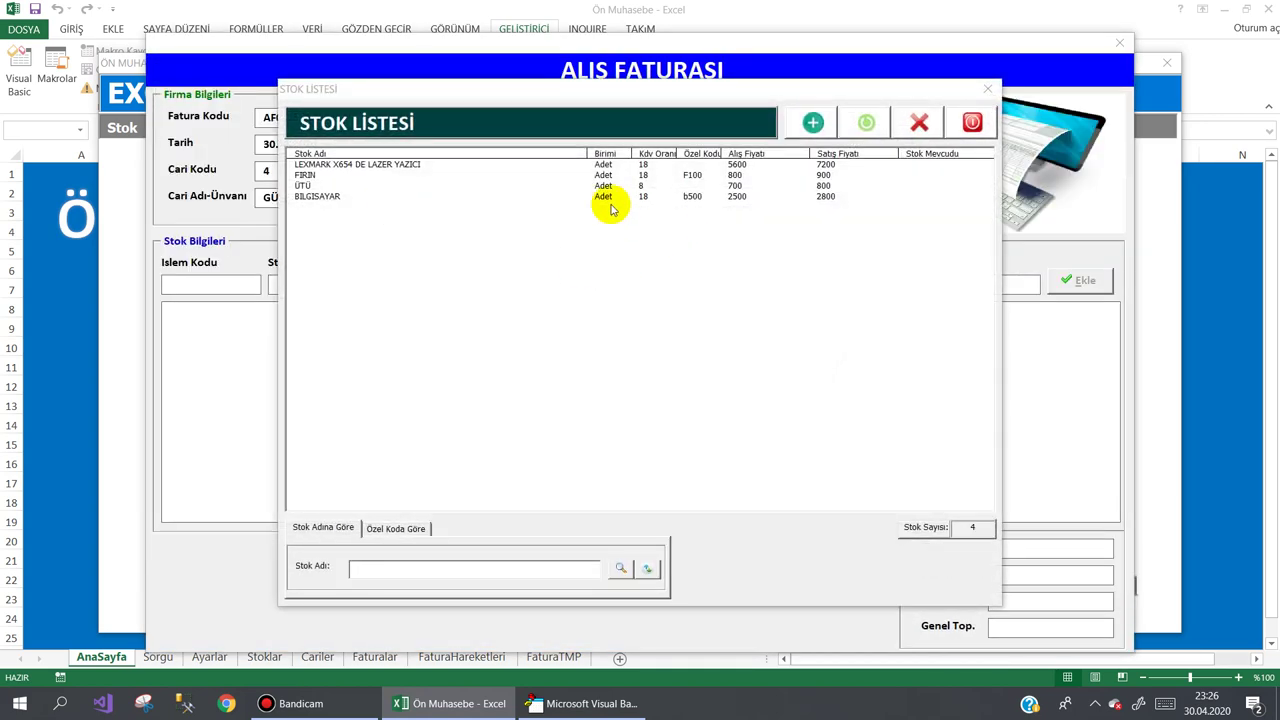
pyautogui.doubleClick(604, 197)
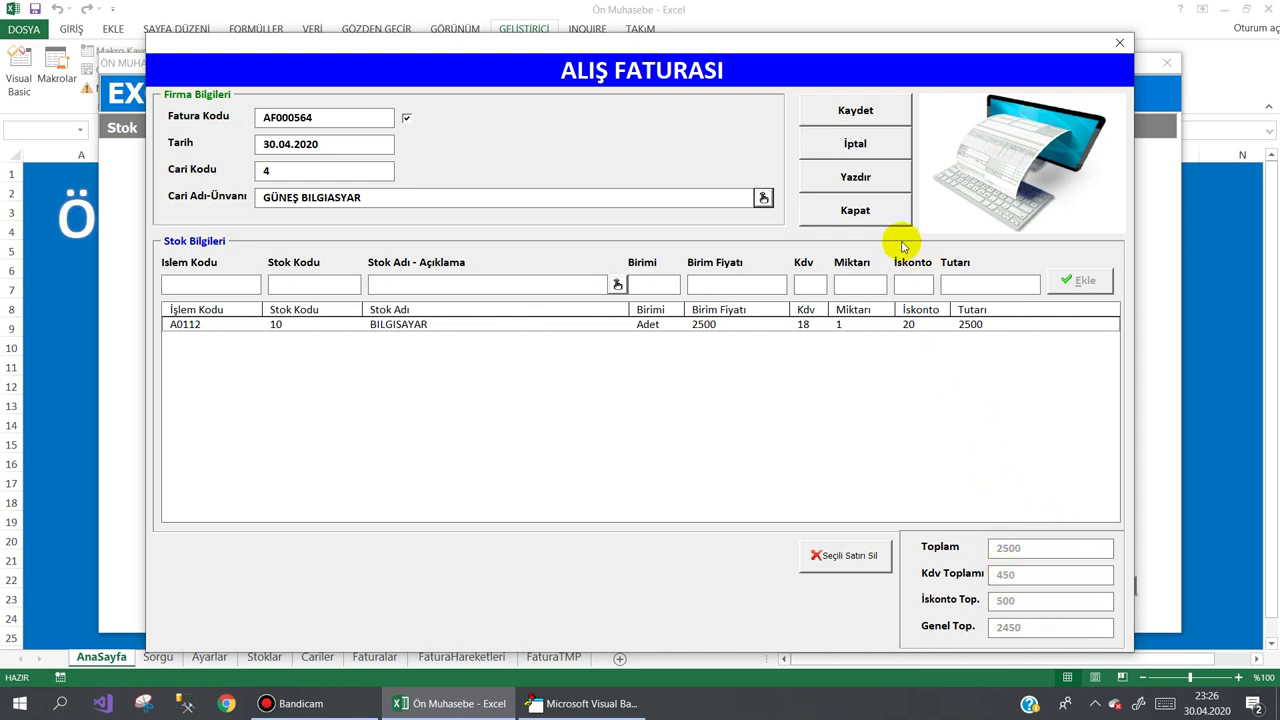
pyautogui.click(848, 114)
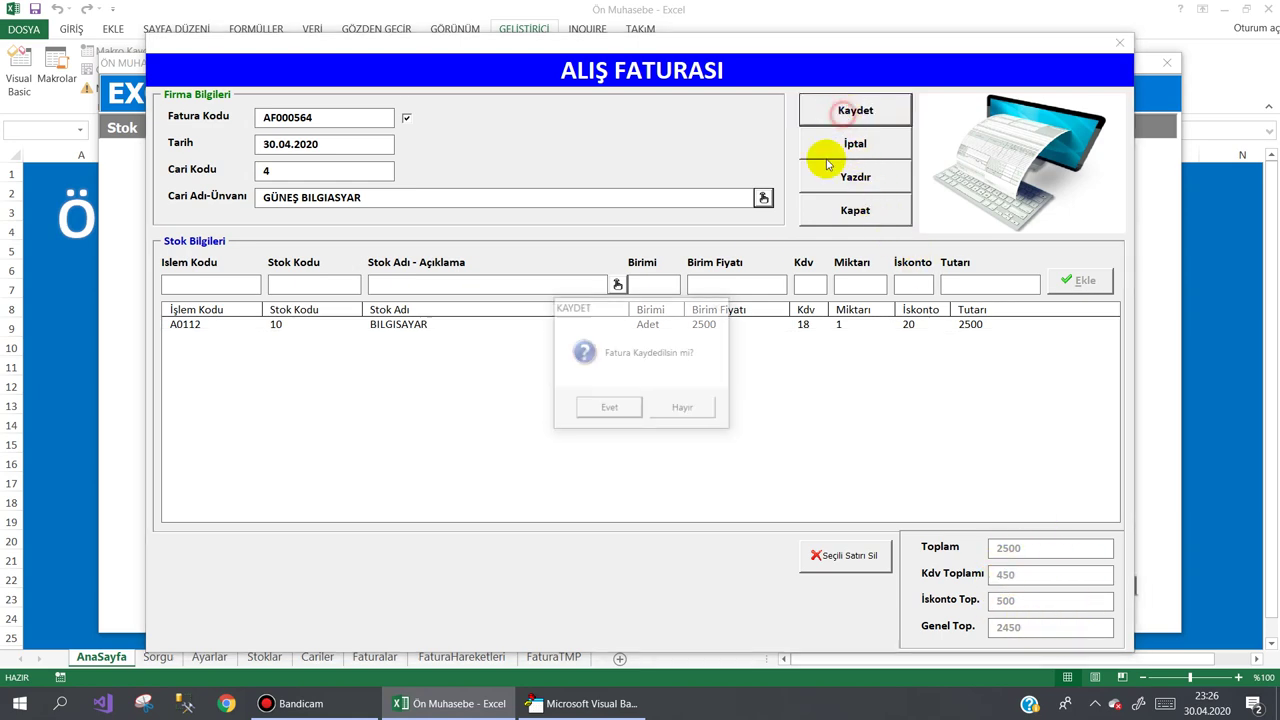
pyautogui.click(610, 411)
pyautogui.click(808, 371)
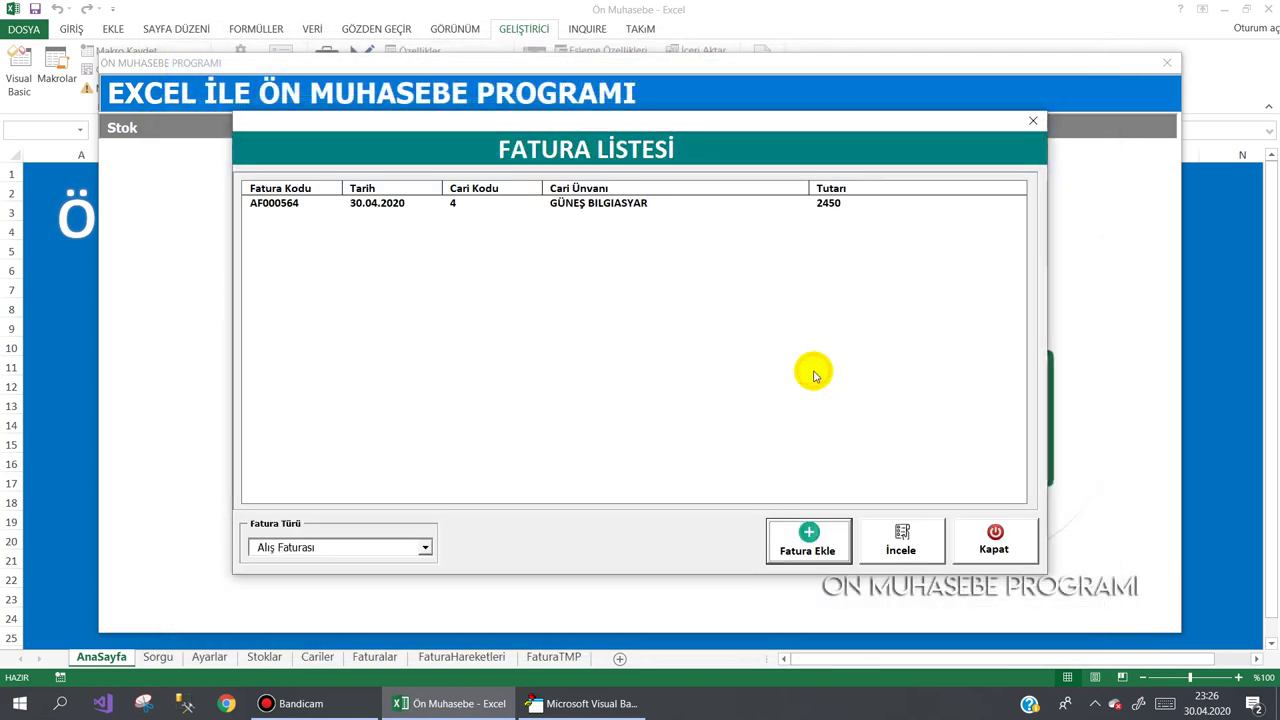
# - Start another purchase invoice, then close its customer list and the form without saving
pyautogui.click(808, 545)
pyautogui.click(759, 195)
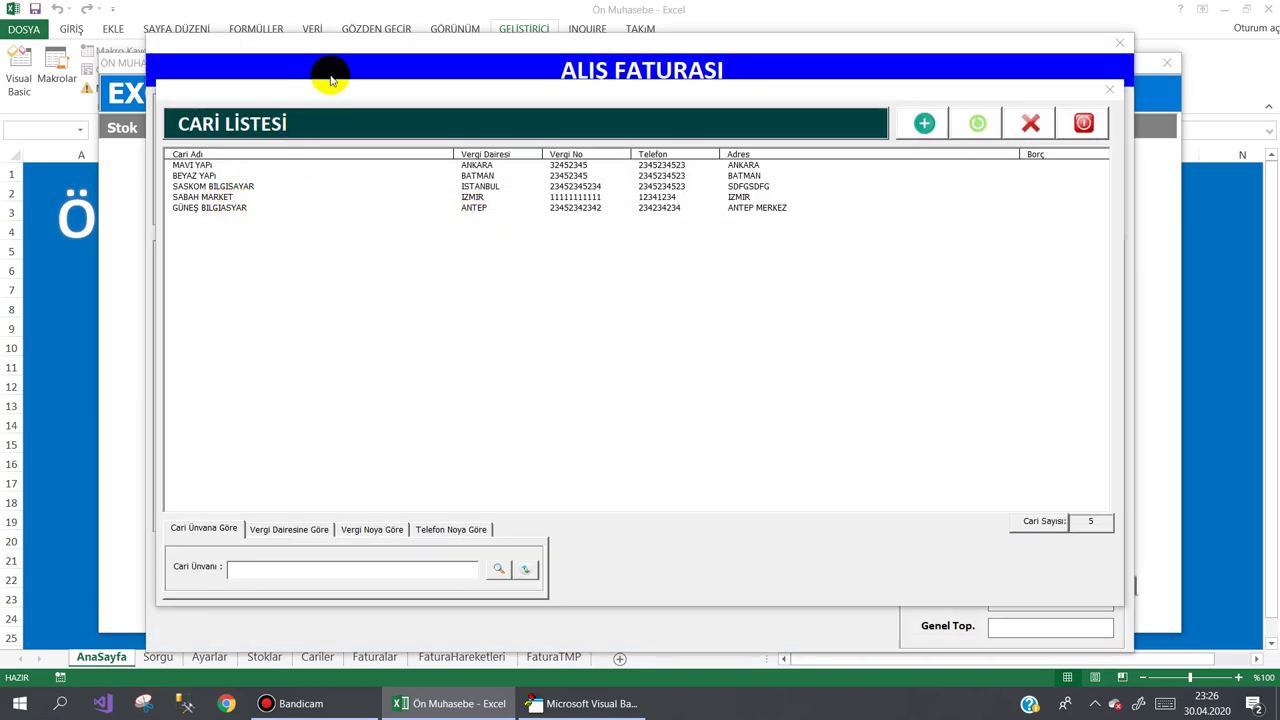
pyautogui.moveTo(317, 88); pyautogui.dragTo(395, 73)
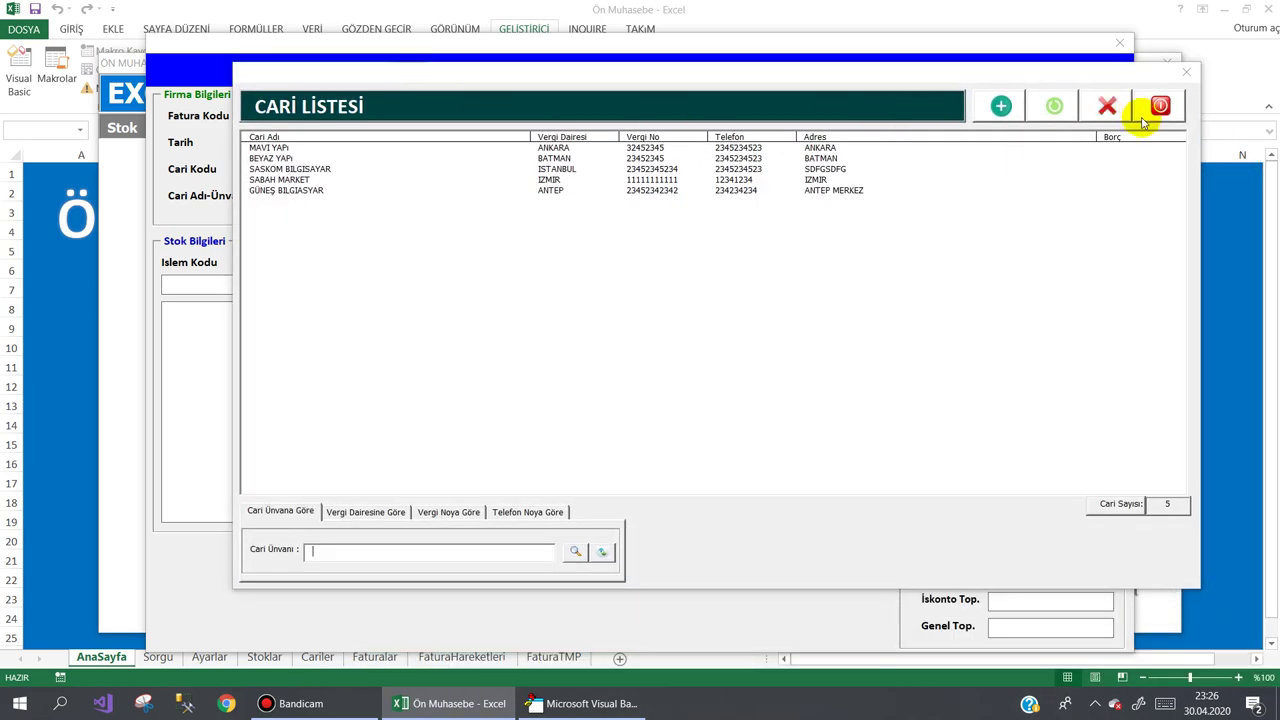
pyautogui.click(1158, 106)
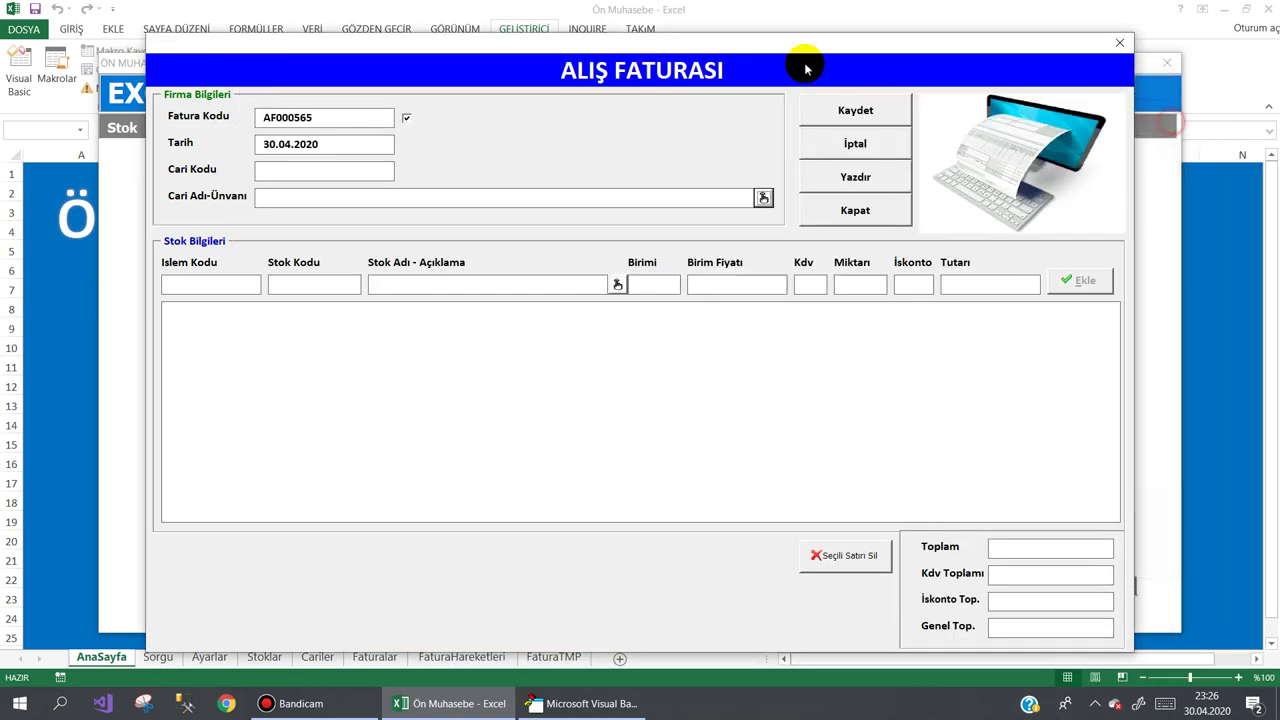
pyautogui.moveTo(806, 52)
pyautogui.mouseDown()
pyautogui.moveTo(1015, 160)
pyautogui.moveTo(725, 62)
pyautogui.mouseUp()
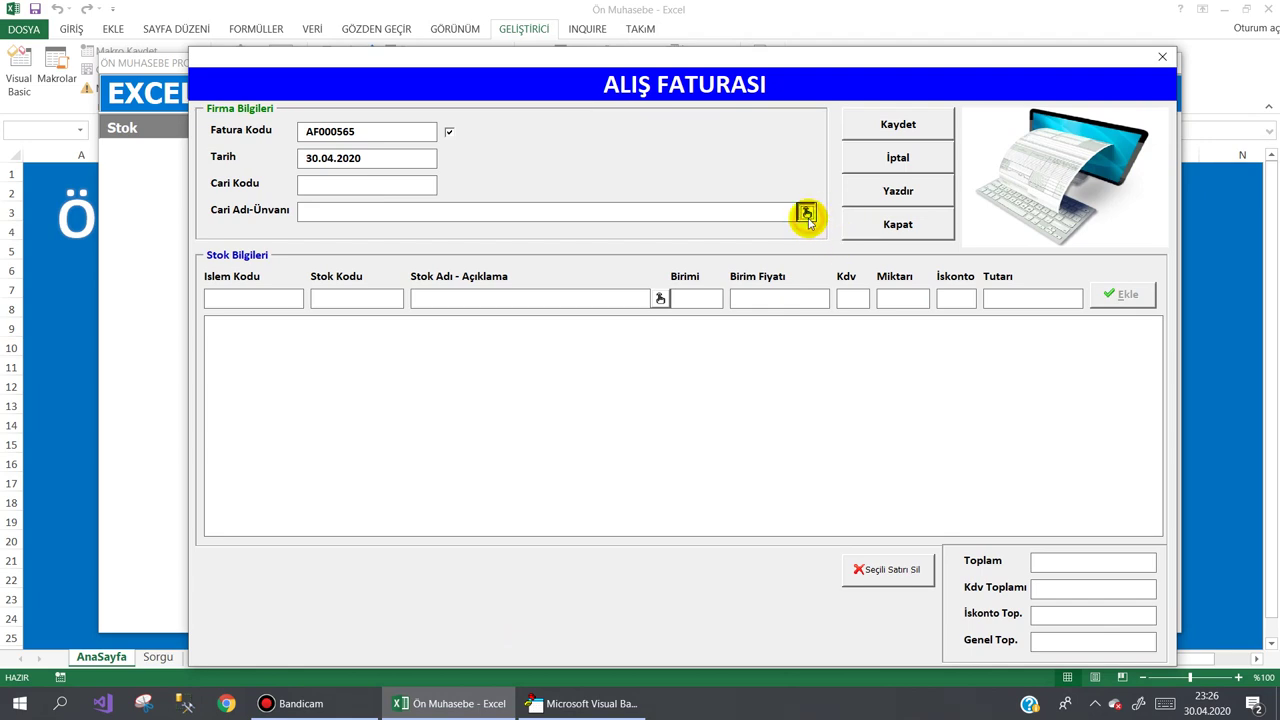
pyautogui.click(898, 224)
# - Close the program, check the Cariler Alacak balance and the Faturalar E2 total, then return to AnaSayfa
pyautogui.click(995, 528)
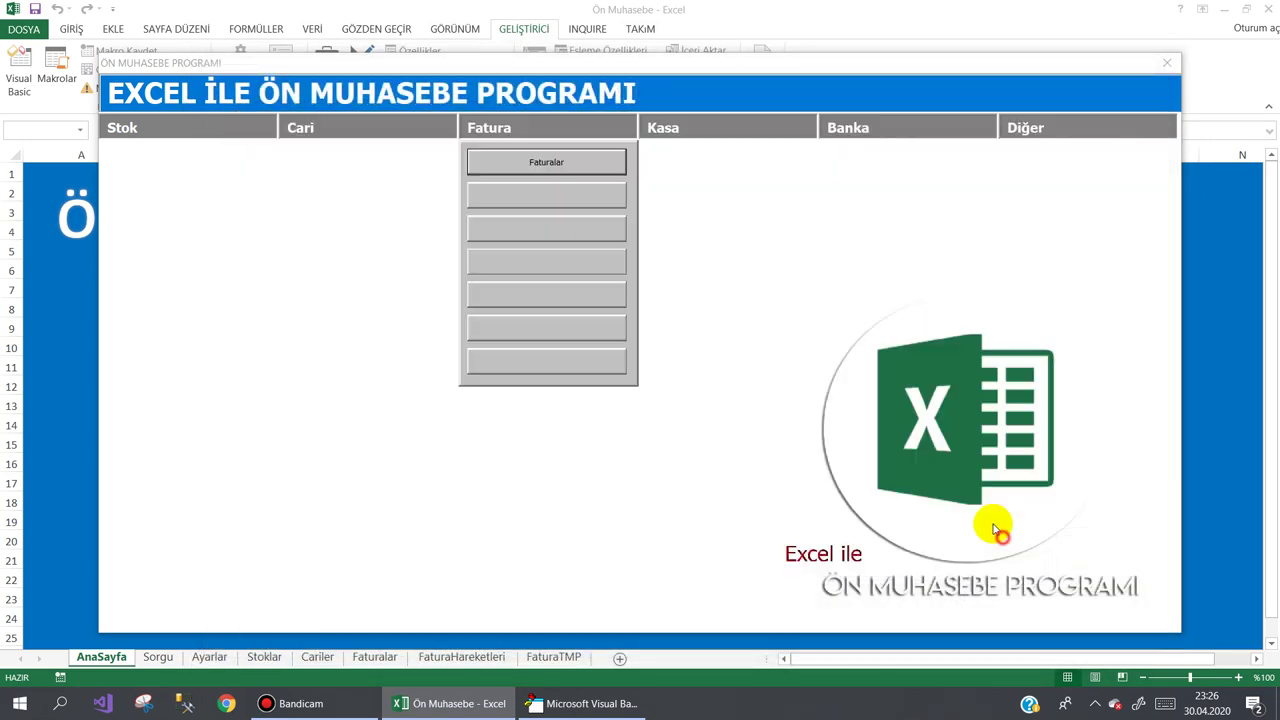
pyautogui.moveTo(1037, 131)
pyautogui.click(1100, 365)
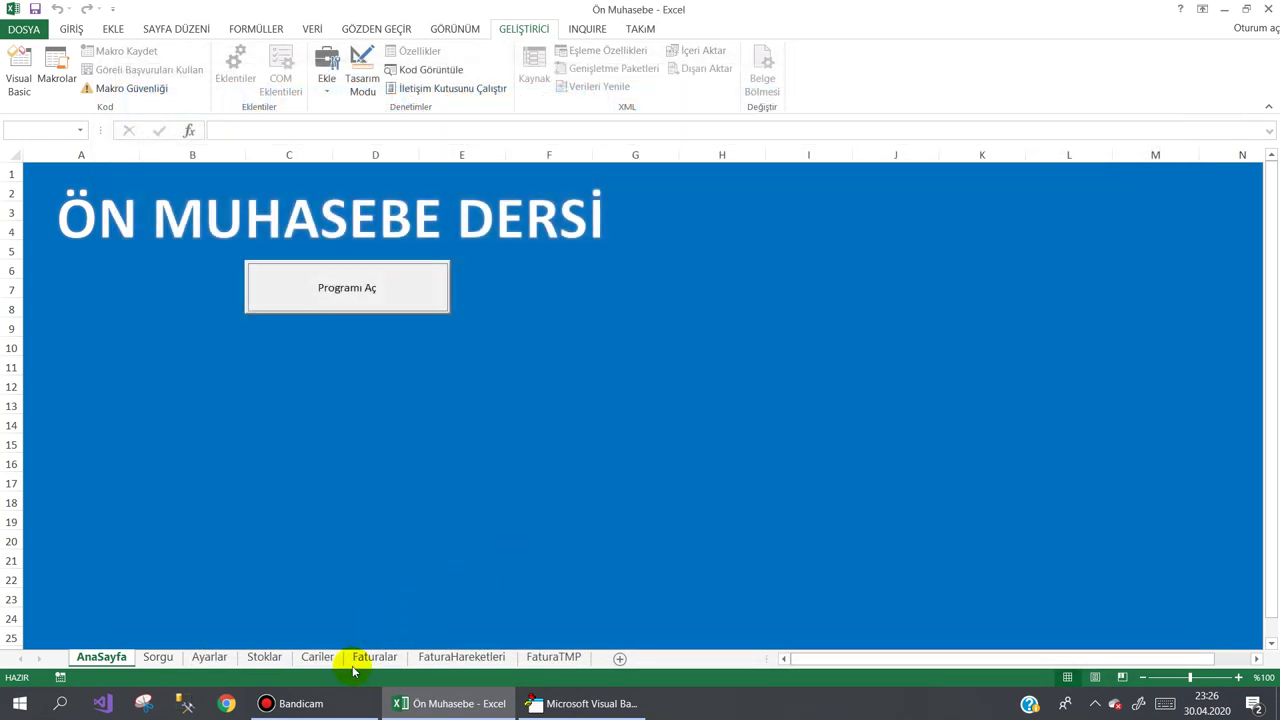
pyautogui.click(316, 657)
pyautogui.click(966, 251)
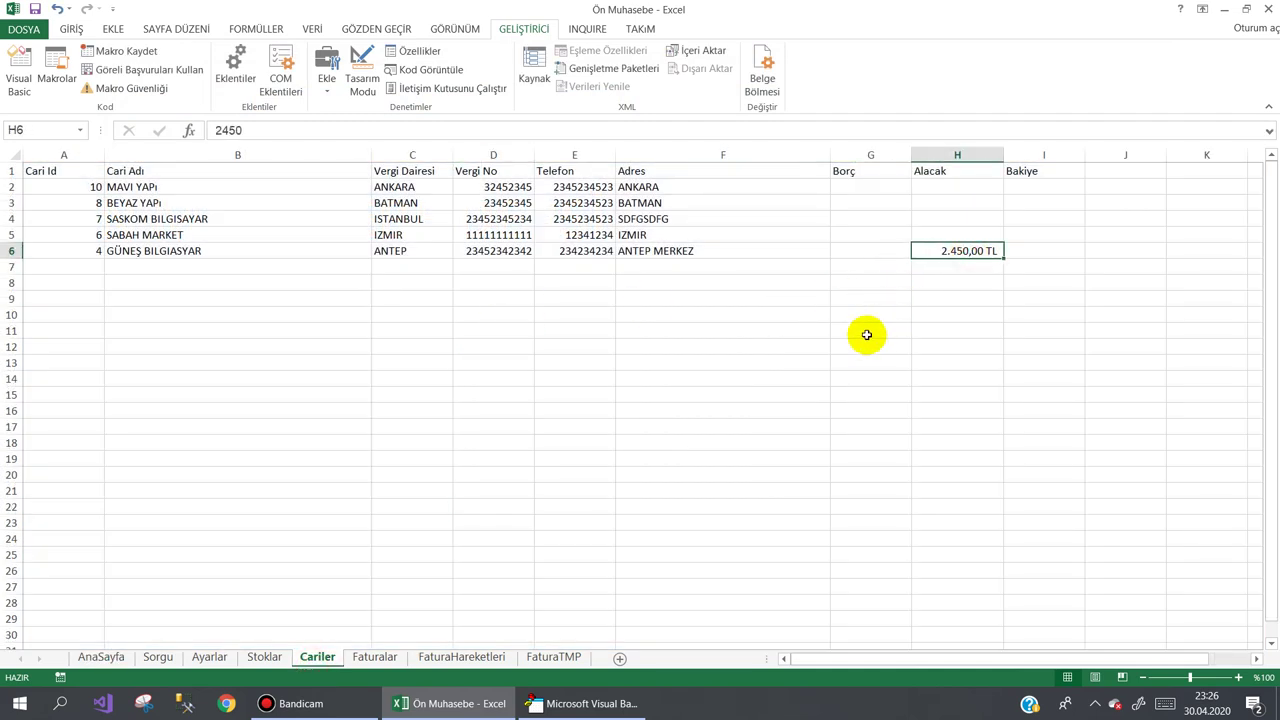
pyautogui.click(372, 657)
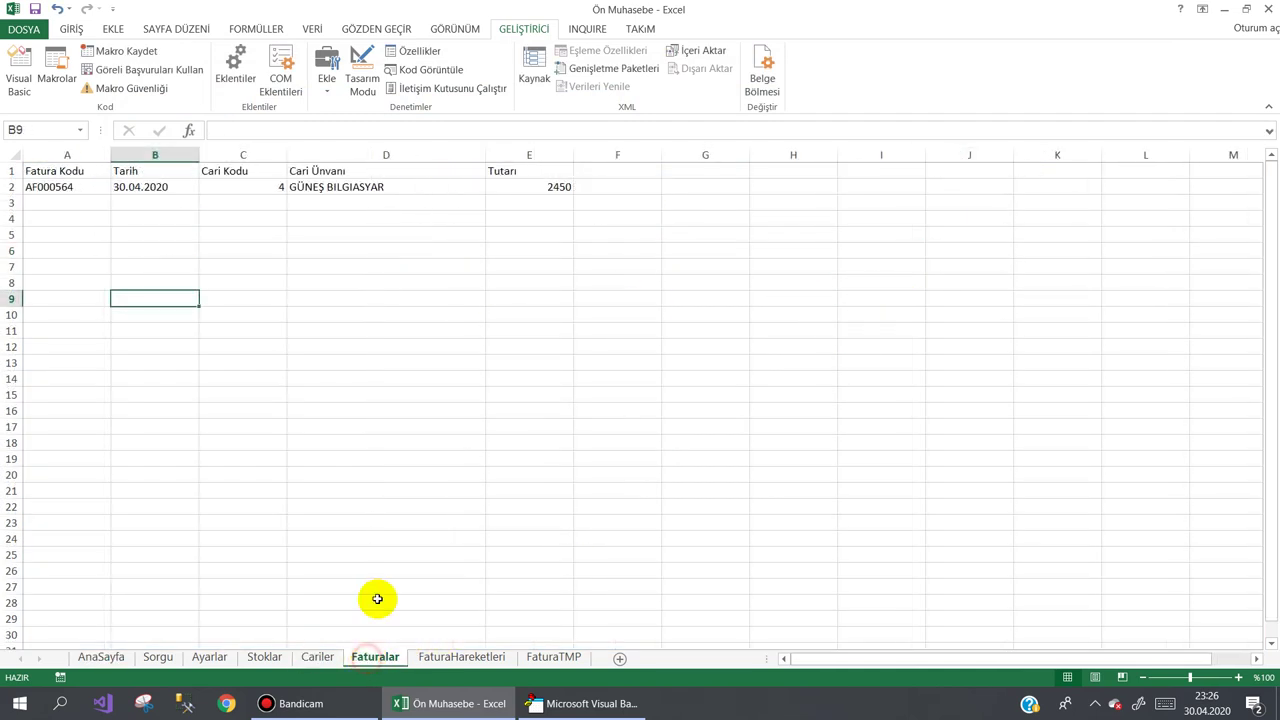
pyautogui.click(544, 188)
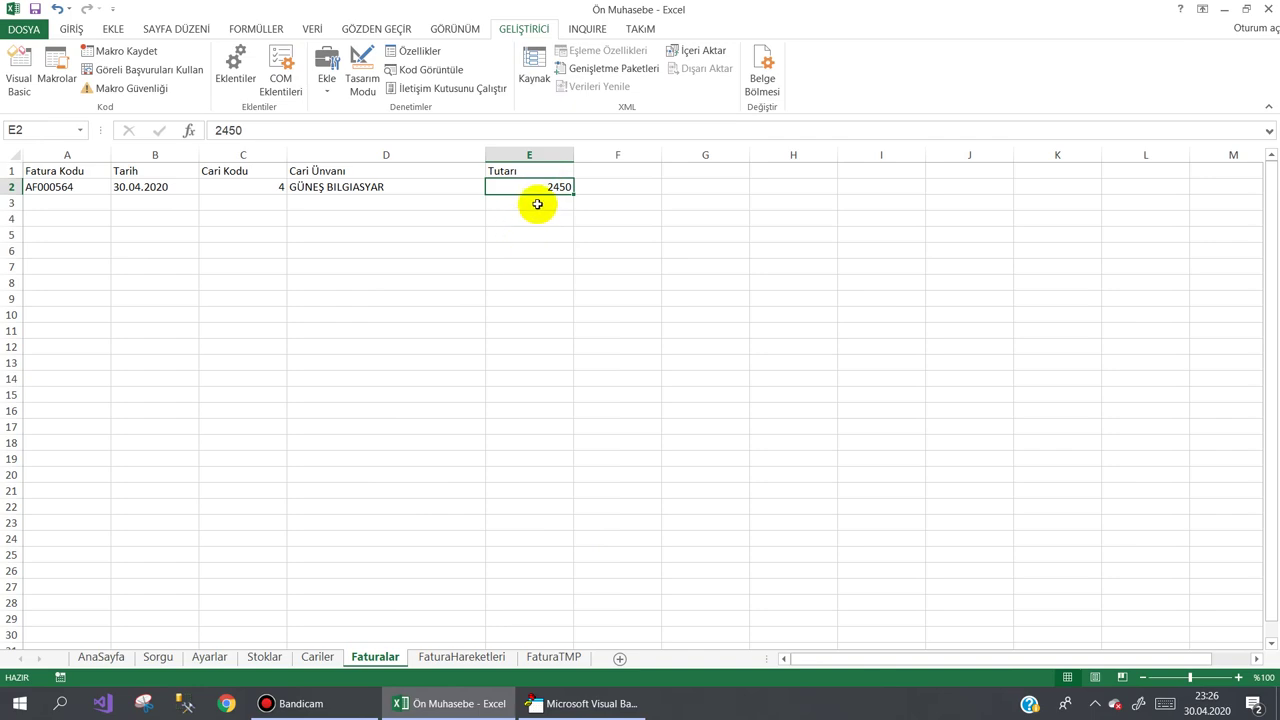
pyautogui.click(458, 703)
pyautogui.click(458, 703)
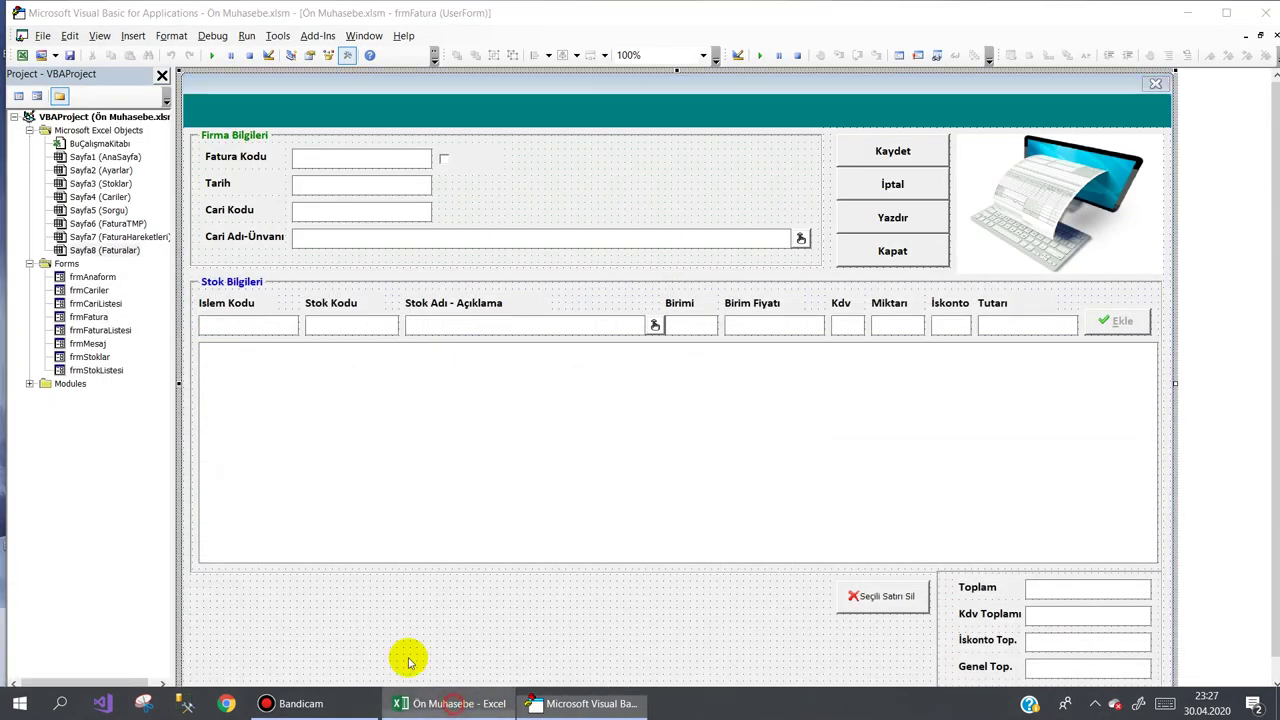
pyautogui.click(112, 659)
# - Save invoice AF000565 for GÜNEŞ BILGIASYAR with a LEXMARK X654 line totalling 5488, then close the program
pyautogui.click(365, 305)
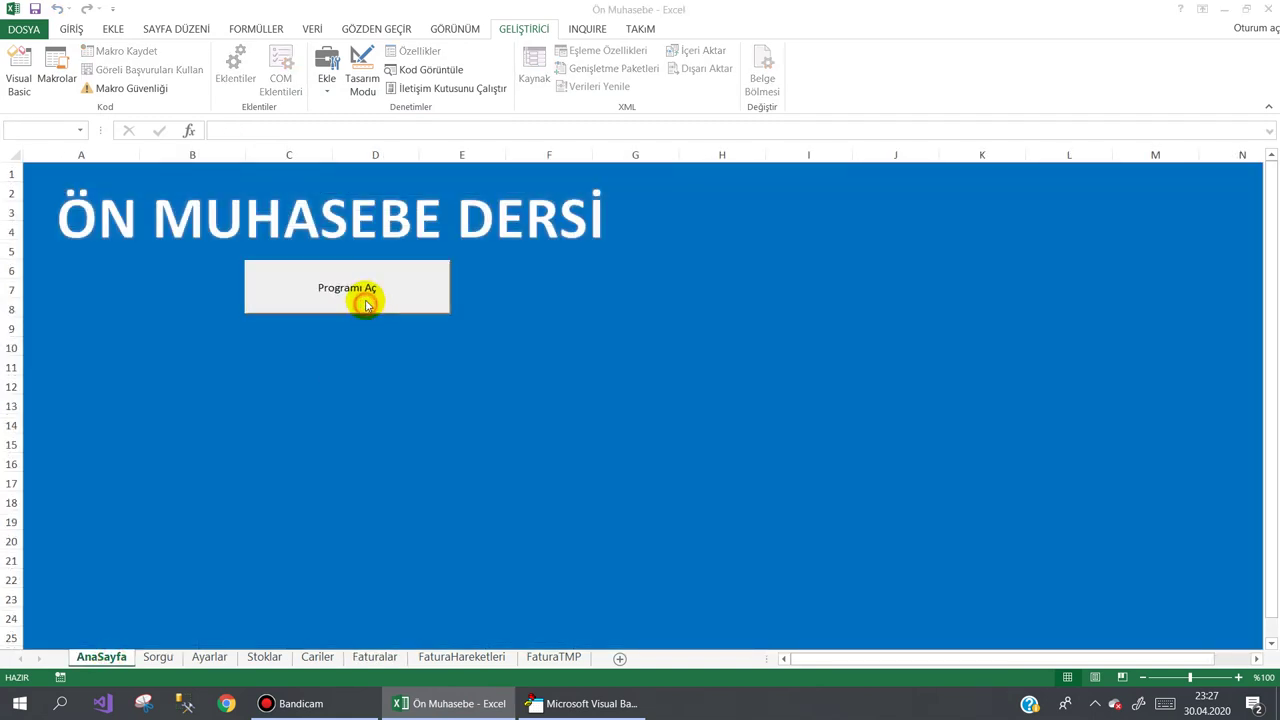
pyautogui.moveTo(511, 145)
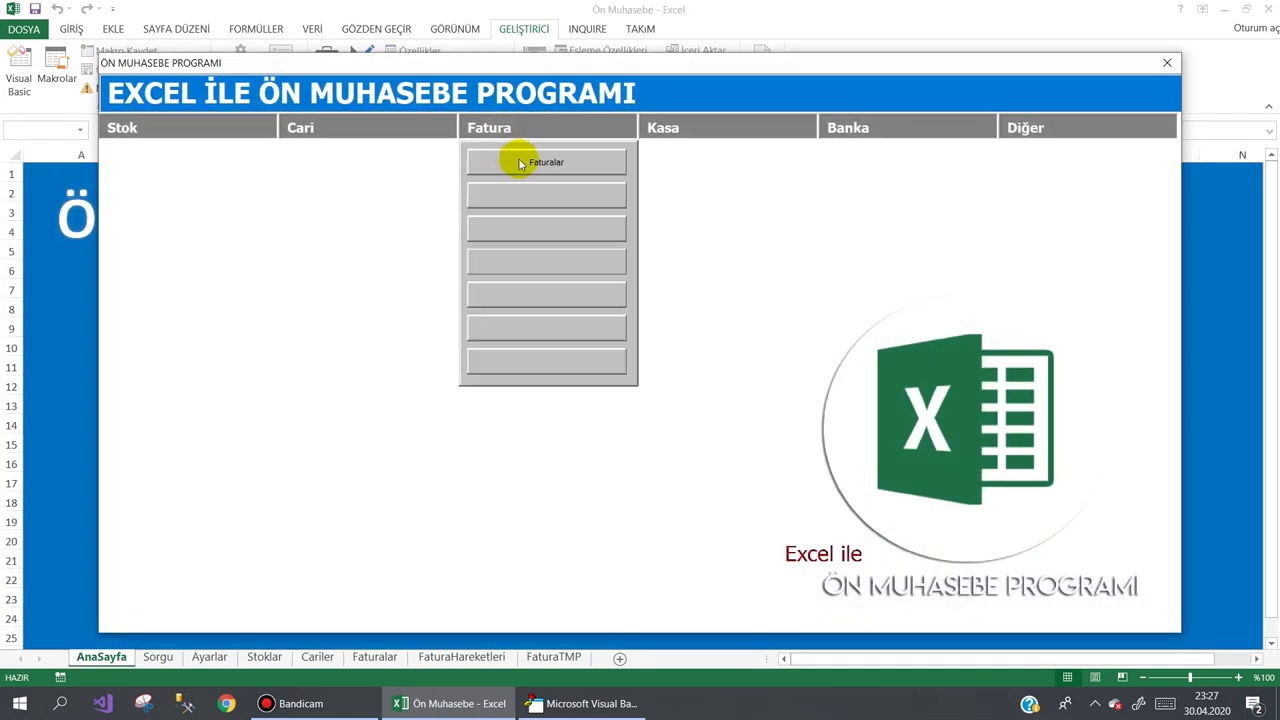
pyautogui.click(520, 164)
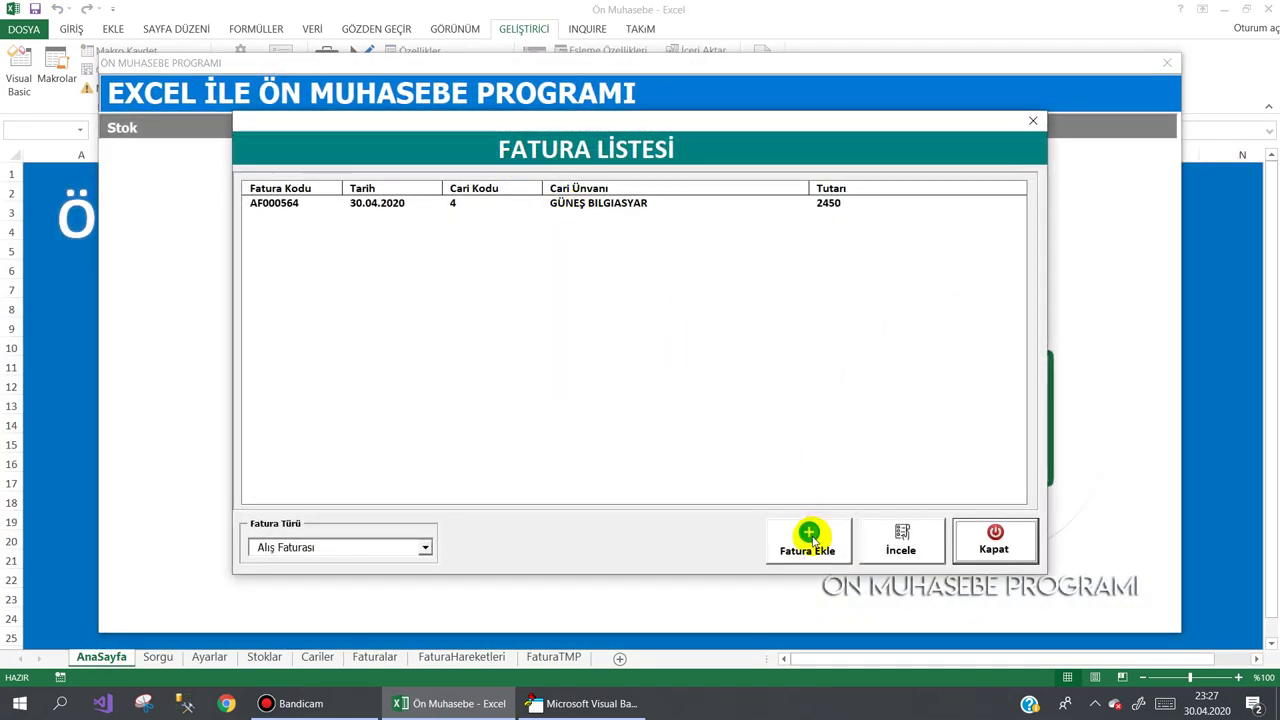
pyautogui.click(810, 532)
pyautogui.click(762, 199)
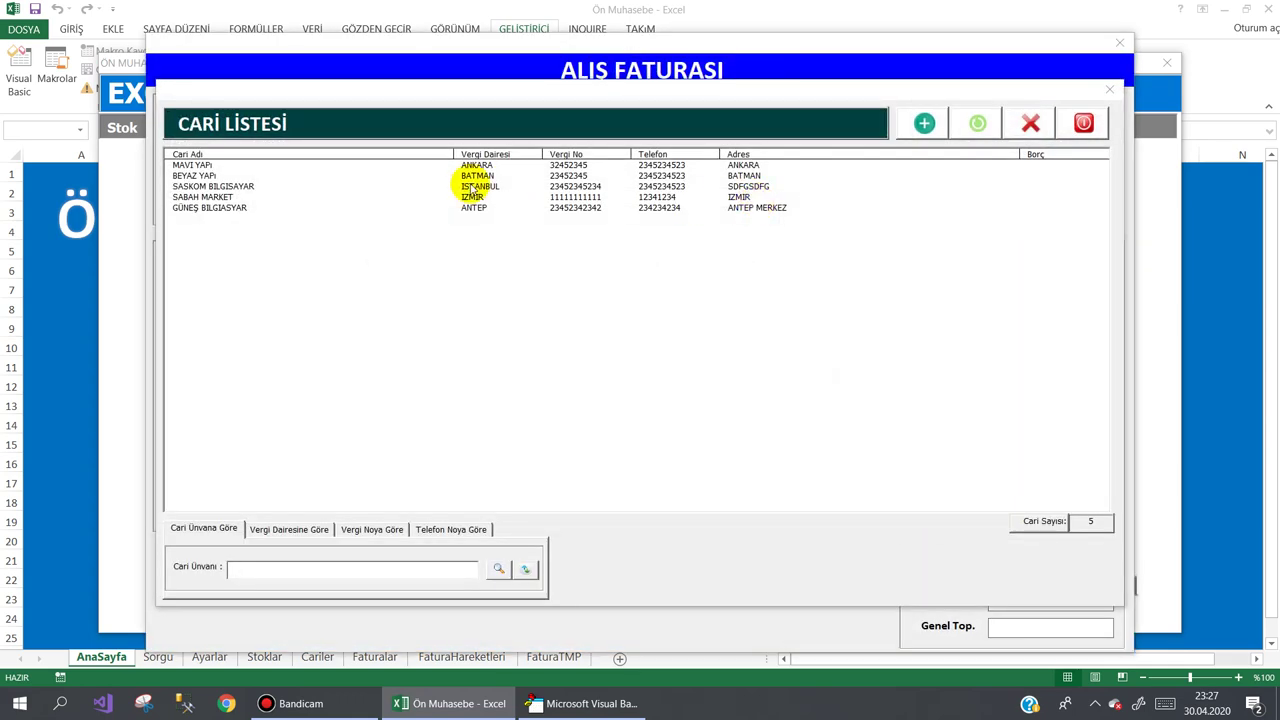
pyautogui.doubleClick(223, 206)
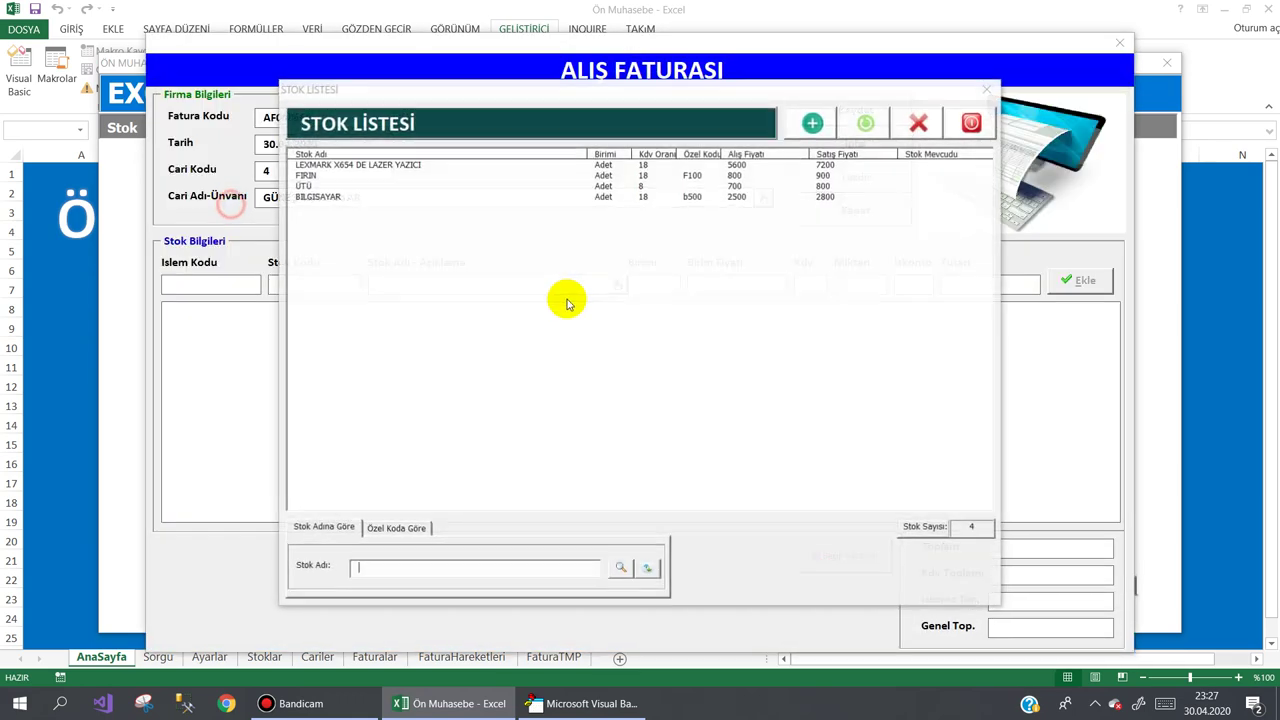
pyautogui.doubleClick(428, 164)
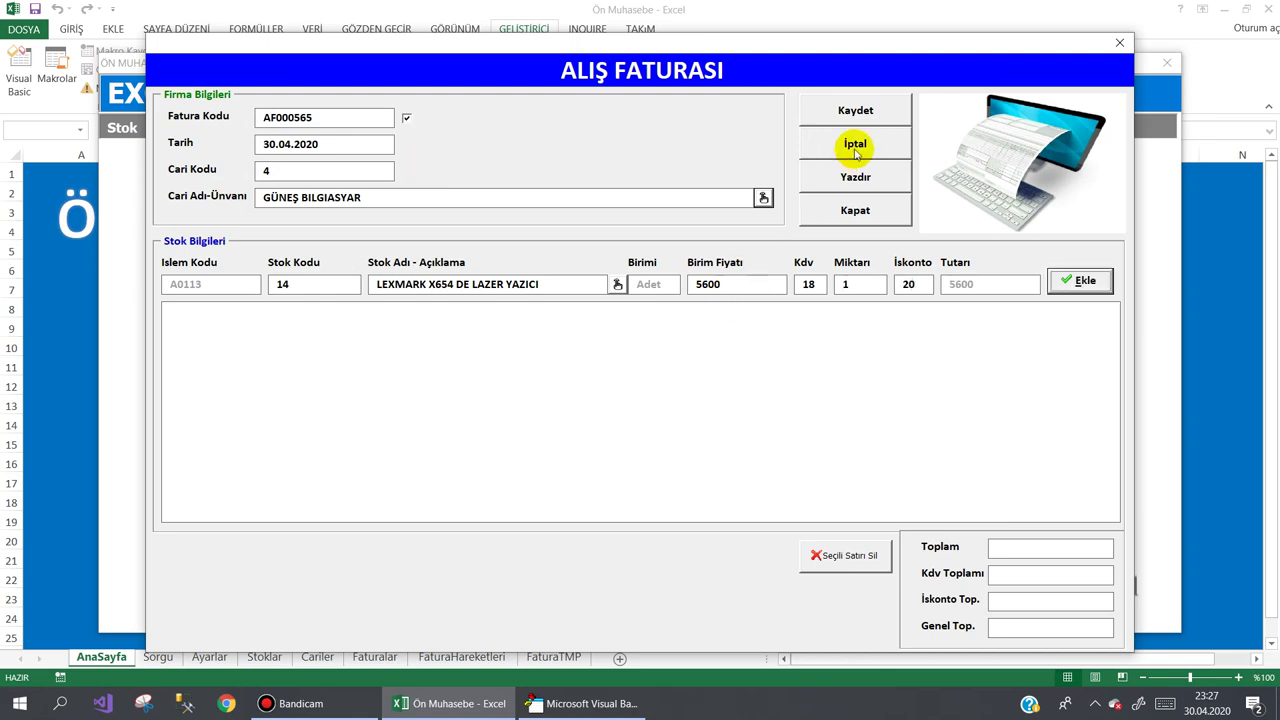
pyautogui.click(855, 110)
pyautogui.click(620, 407)
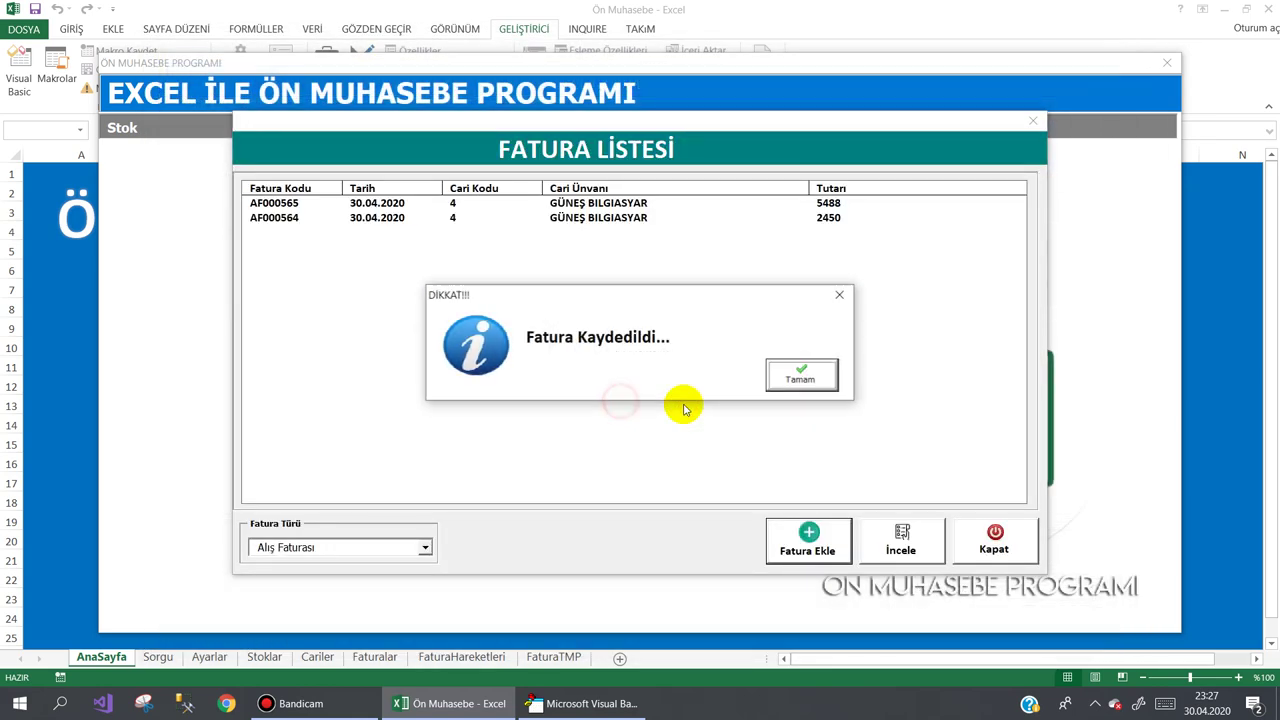
pyautogui.click(808, 369)
pyautogui.click(982, 530)
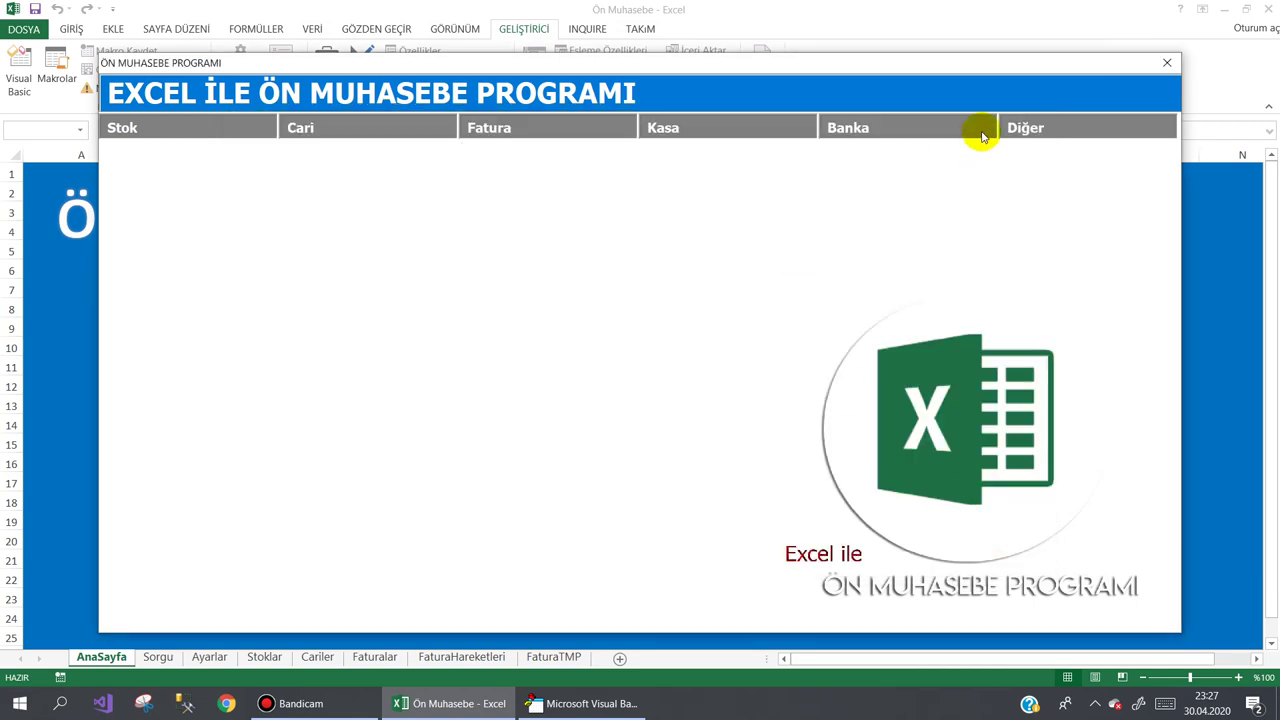
pyautogui.moveTo(1020, 130)
pyautogui.click(1037, 360)
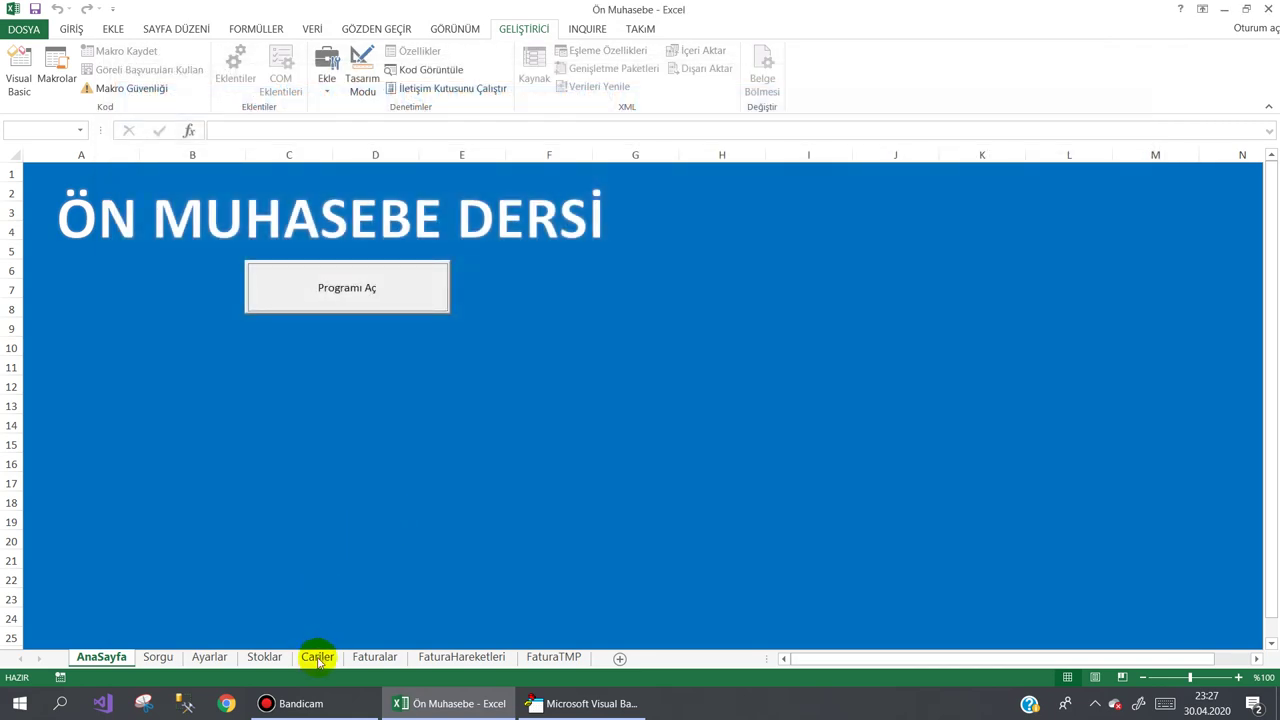
# - Check the 7.938,00 TL Alacak on Cariler and invoice AF000565 on Faturalar, then switch to the VBA editor
pyautogui.click(317, 657)
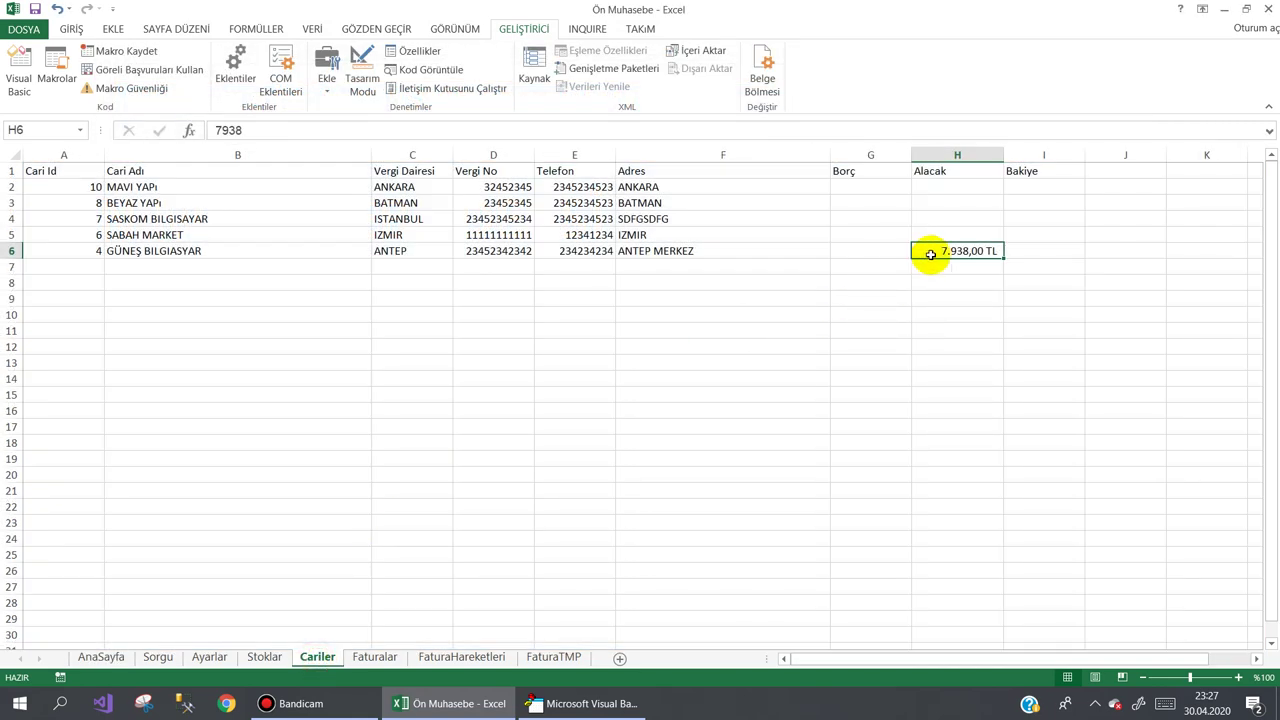
pyautogui.click(558, 706)
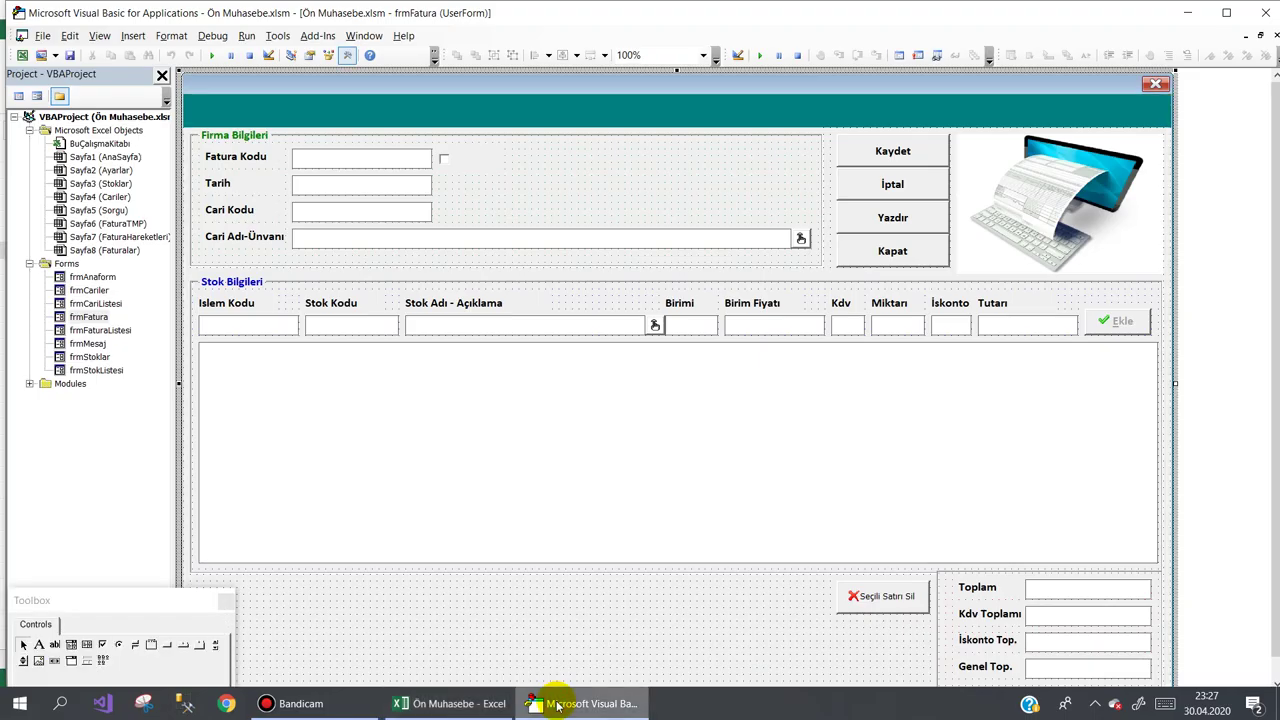
pyautogui.click(420, 703)
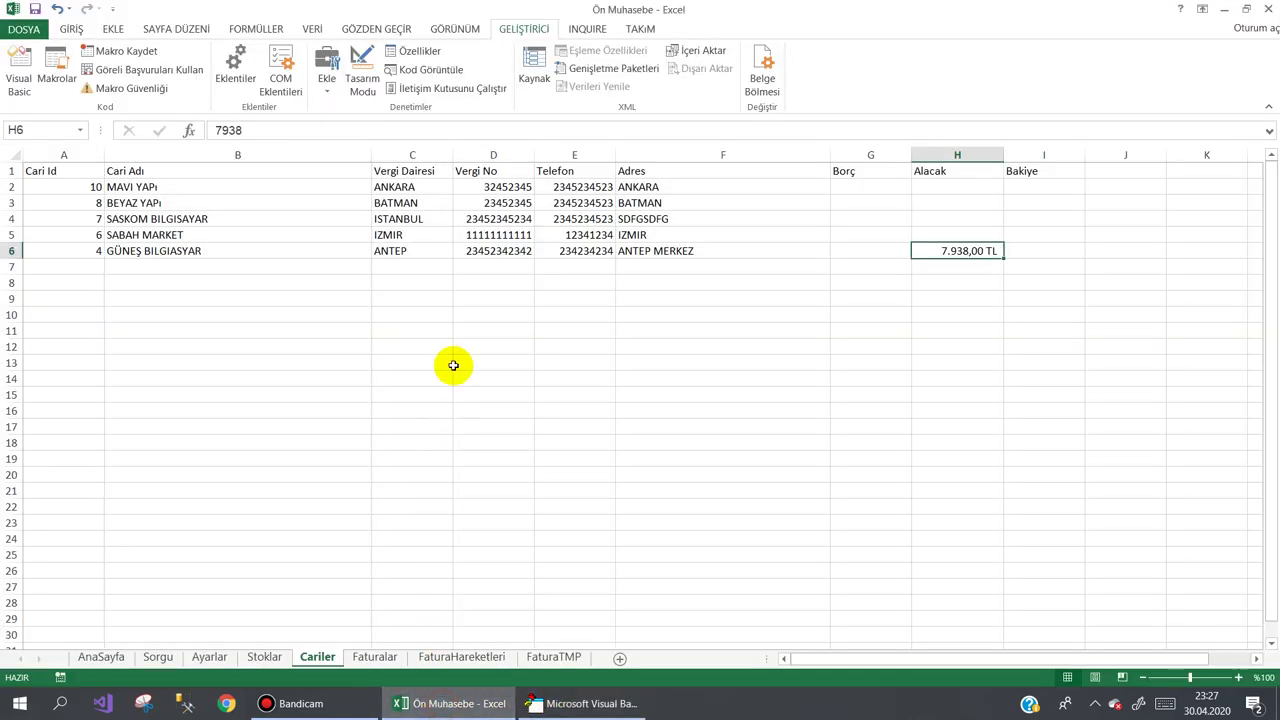
pyautogui.click(362, 659)
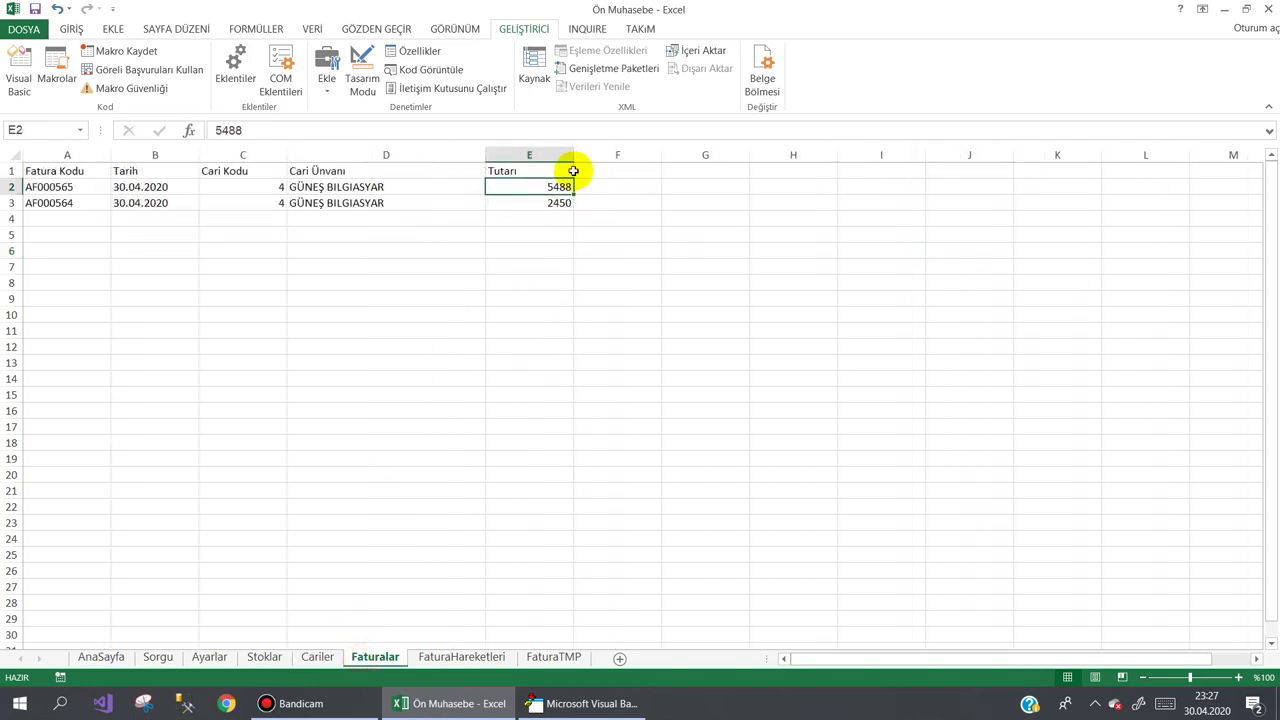
pyautogui.click(574, 701)
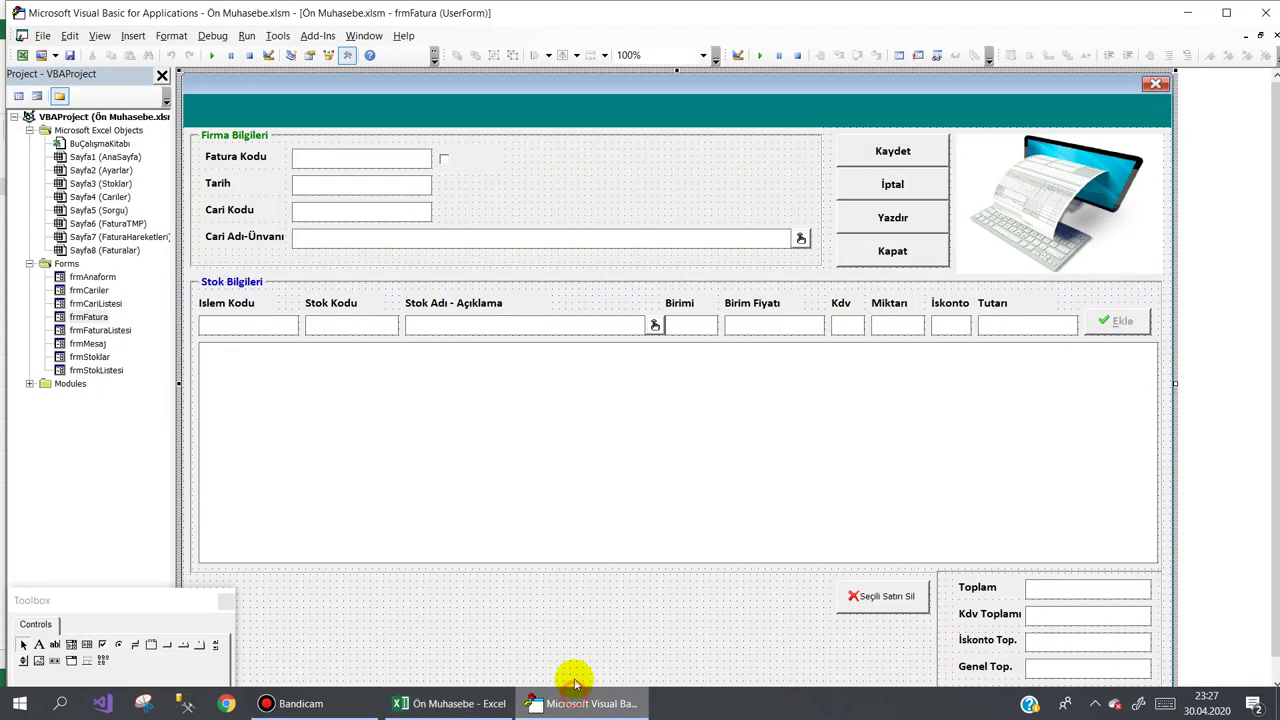
# - In btnKaydet, move the FaturaTMP E2 .Style = "Currency" line above the txtGenelToplam total line
pyautogui.doubleClick(905, 151)
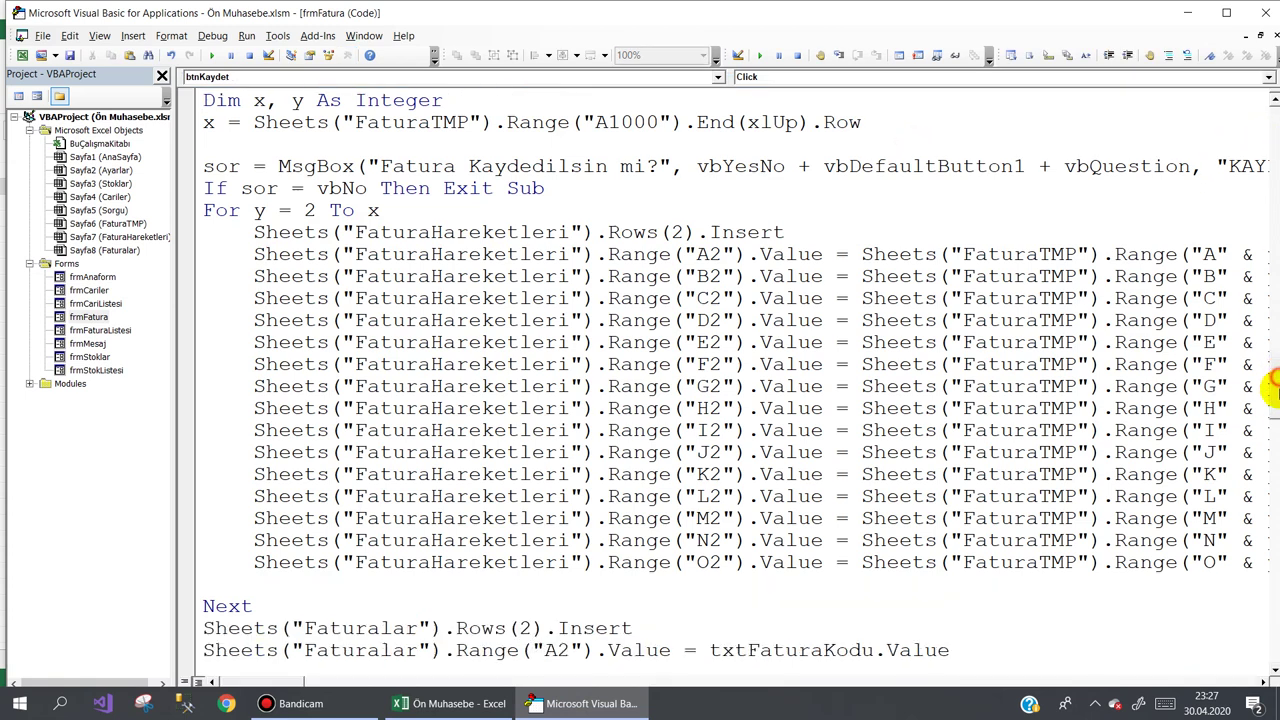
pyautogui.scroll(-6, 1270, 400)
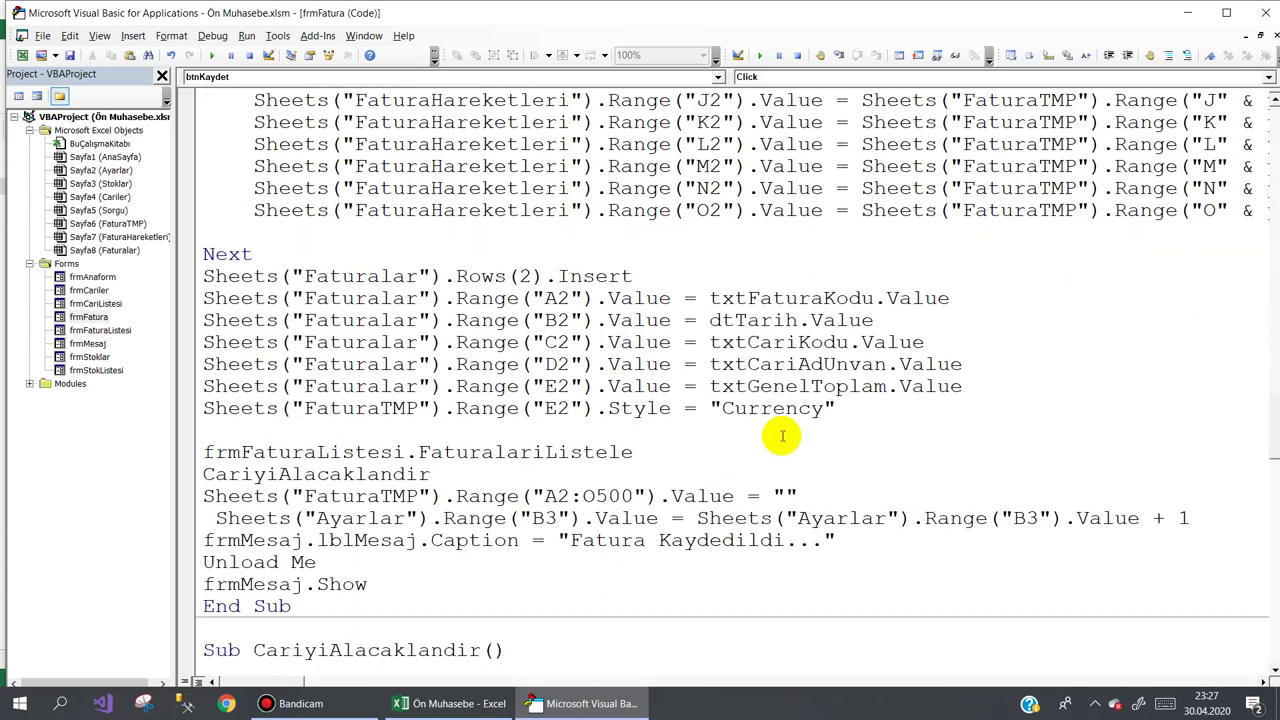
pyautogui.moveTo(842, 407); pyautogui.dragTo(168, 418)
pyautogui.hotkey('ctrl', 'c')
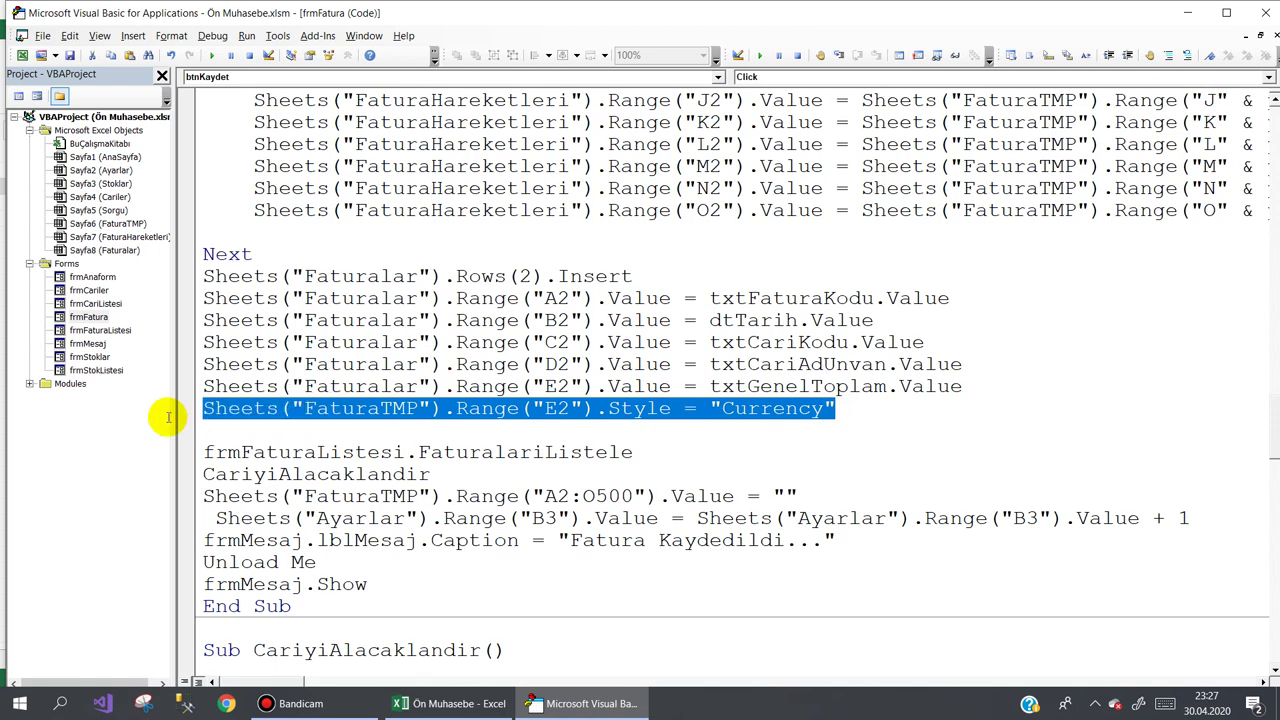
pyautogui.press('Delete')
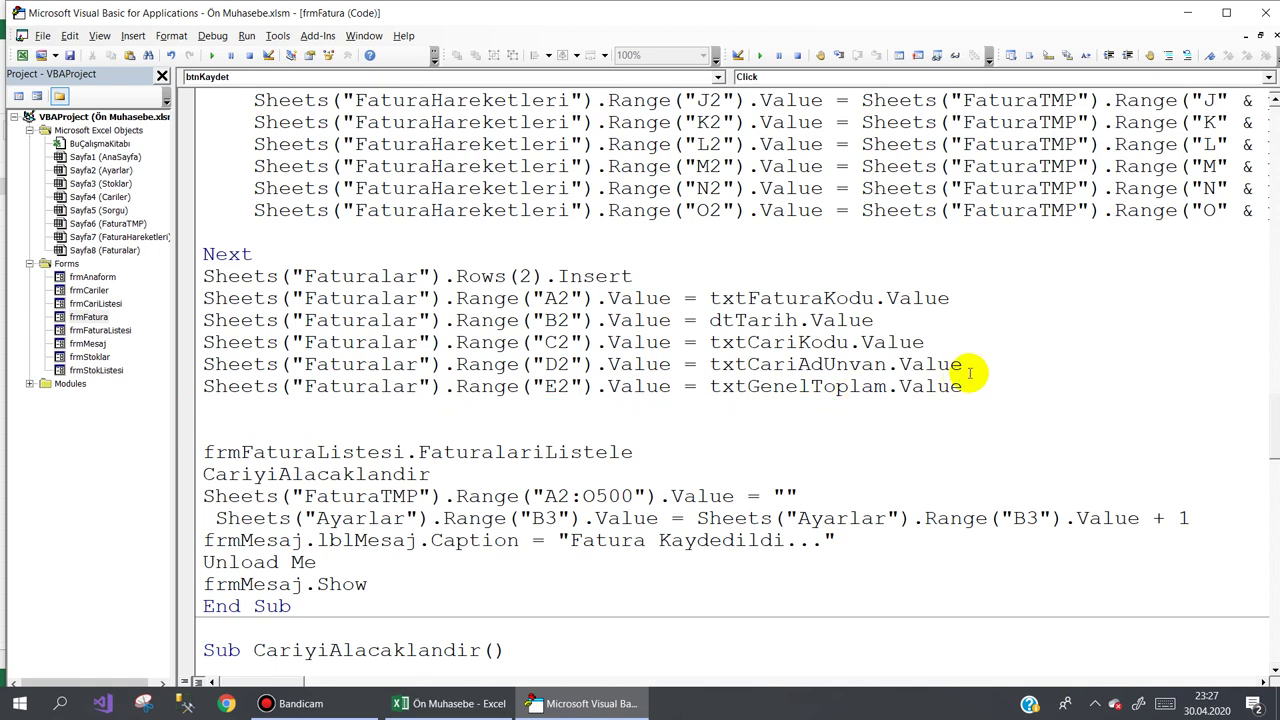
pyautogui.press('Return')
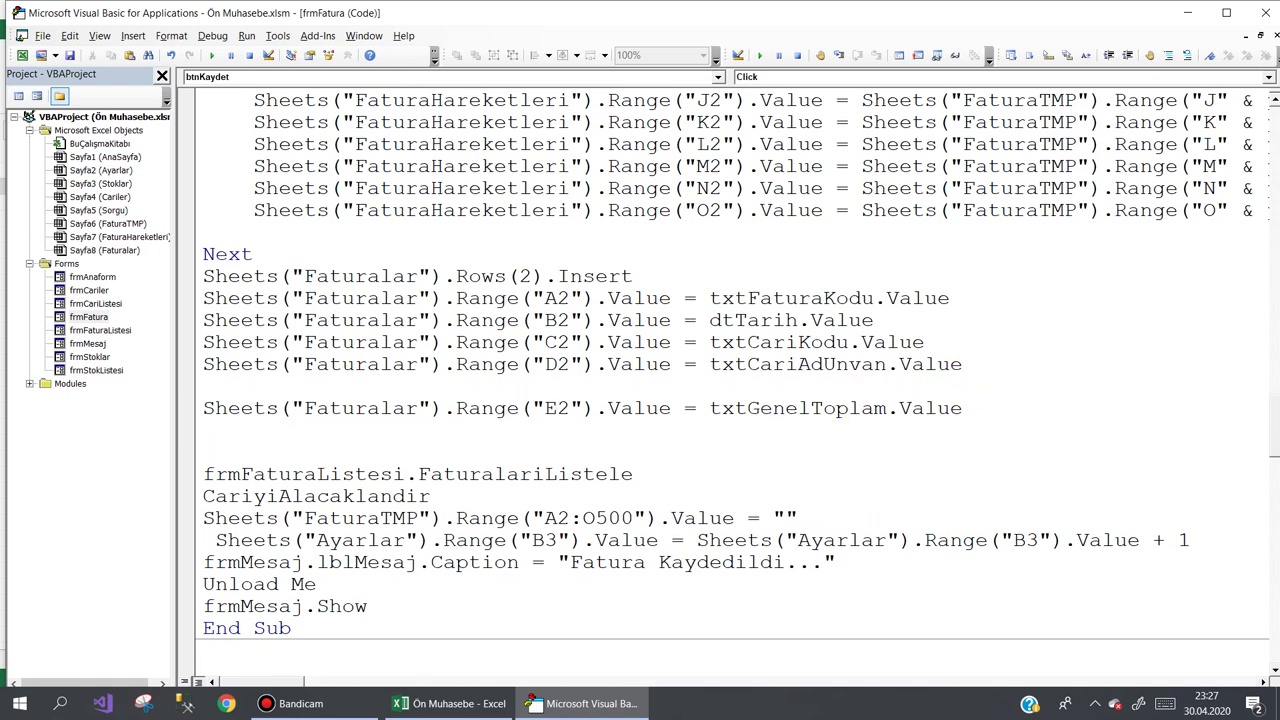
pyautogui.hotkey('ctrl', 'v')
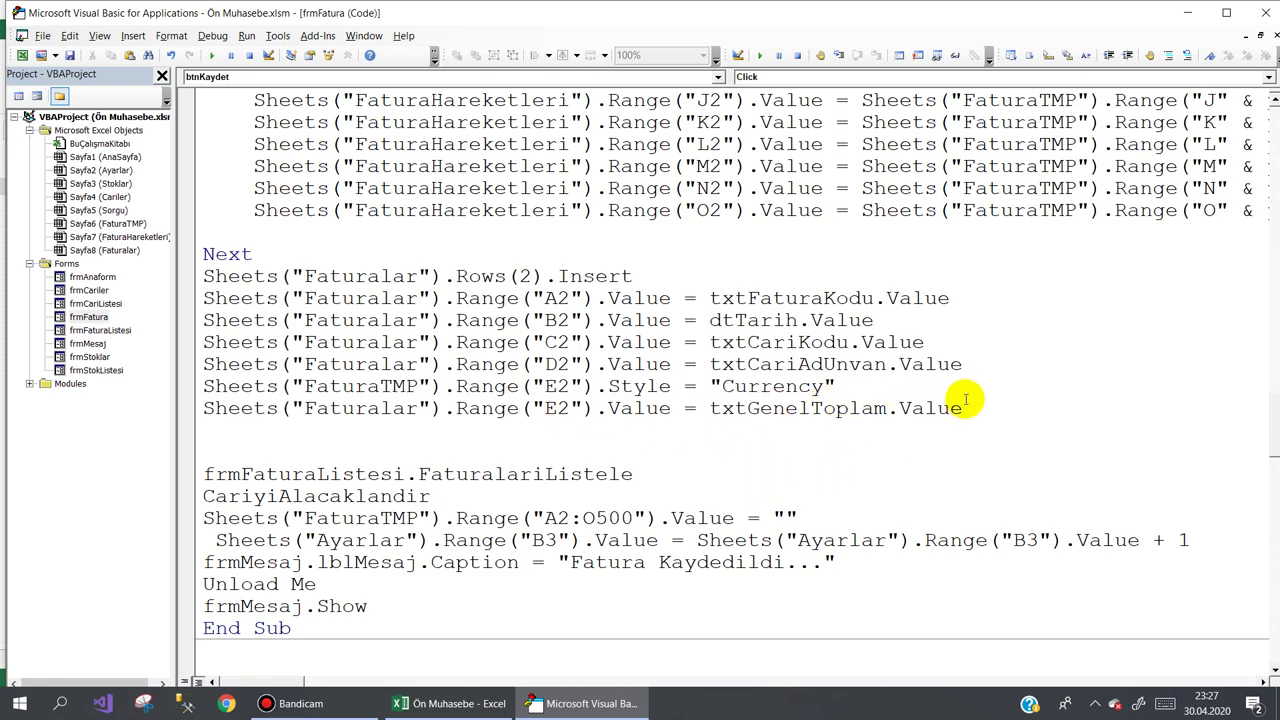
pyautogui.moveTo(835, 387); pyautogui.dragTo(712, 390)
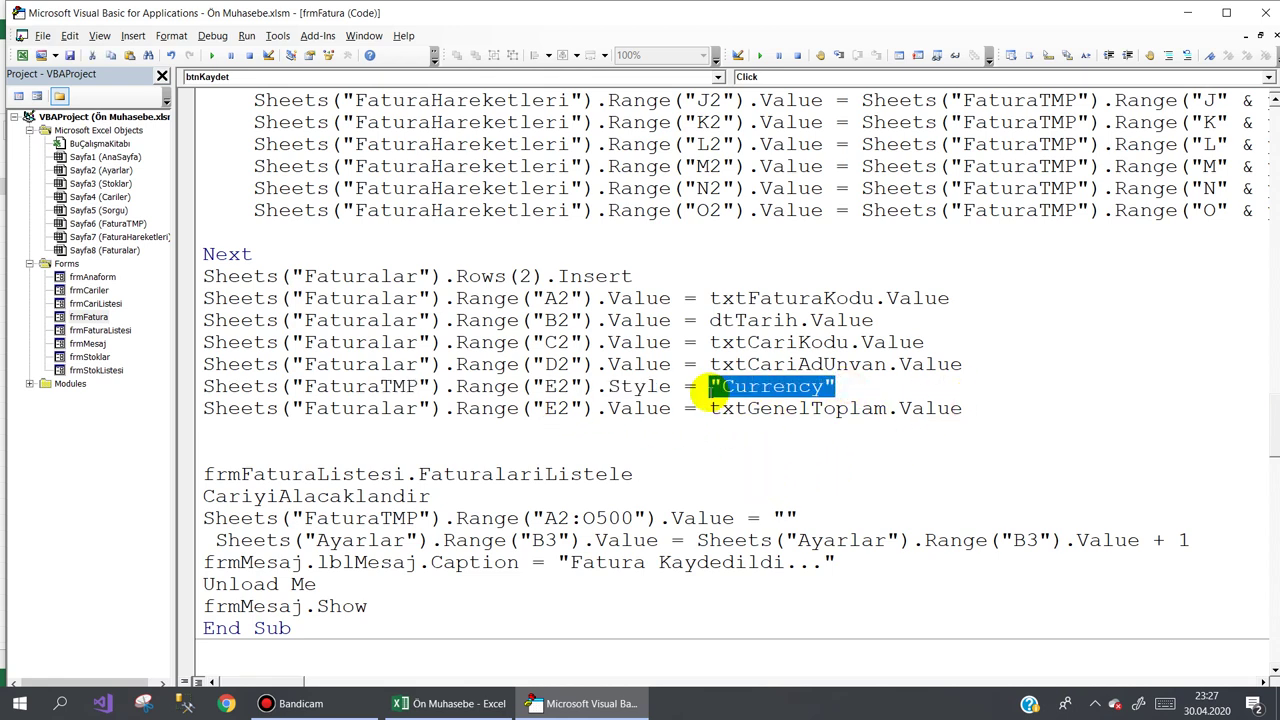
pyautogui.moveTo(963, 408); pyautogui.dragTo(724, 410)
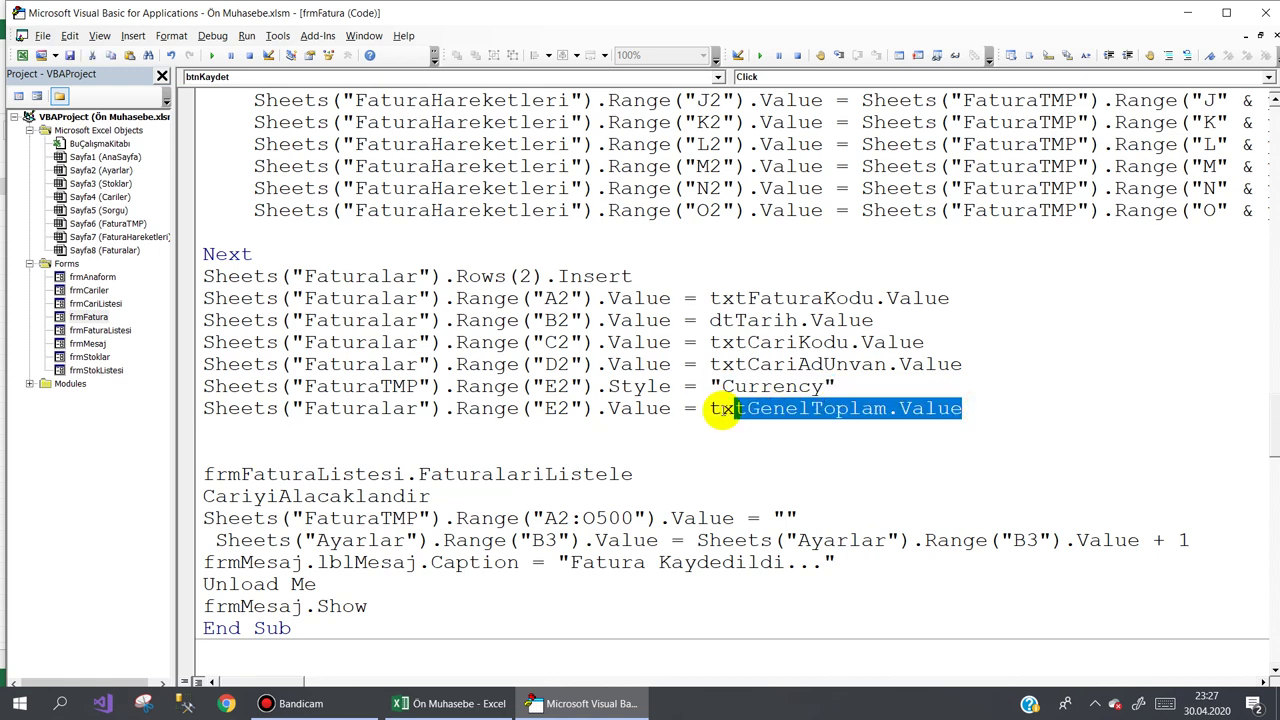
# - Delete rows 2–3 from the Faturalar sheet
pyautogui.click(420, 705)
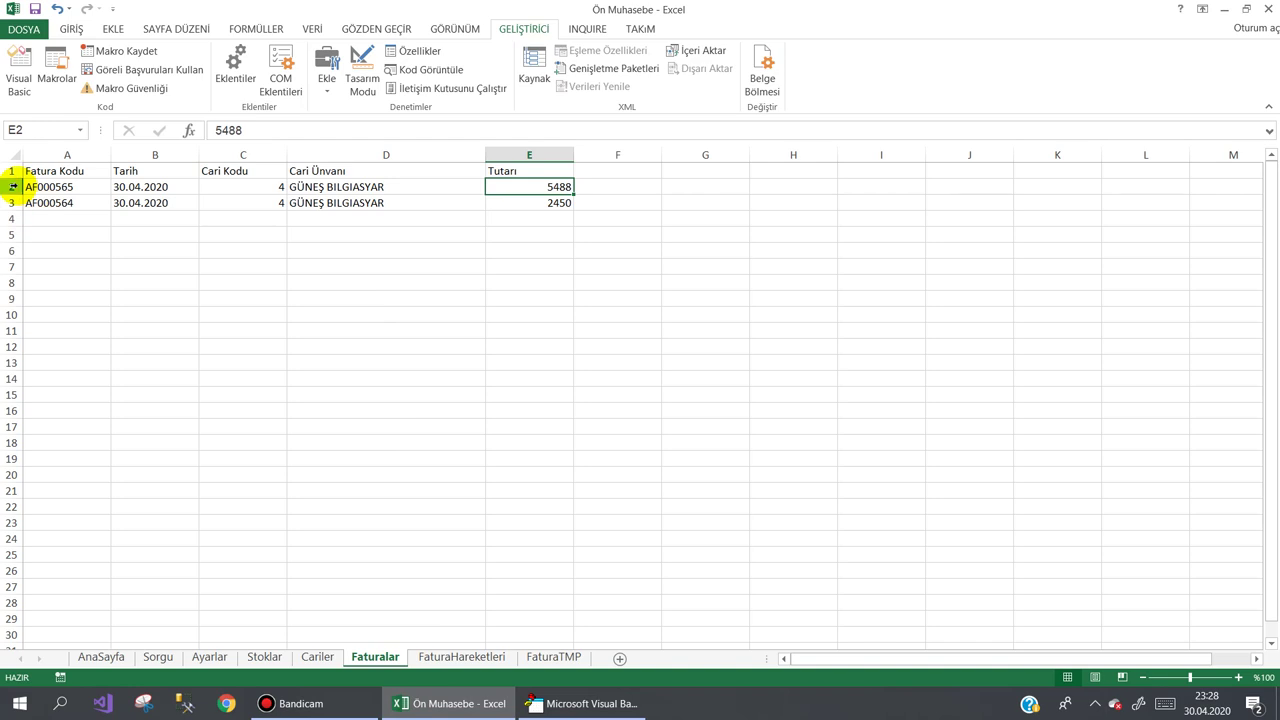
pyautogui.moveTo(12, 187); pyautogui.dragTo(12, 202)
pyautogui.rightClick(12, 202)
pyautogui.click(61, 341)
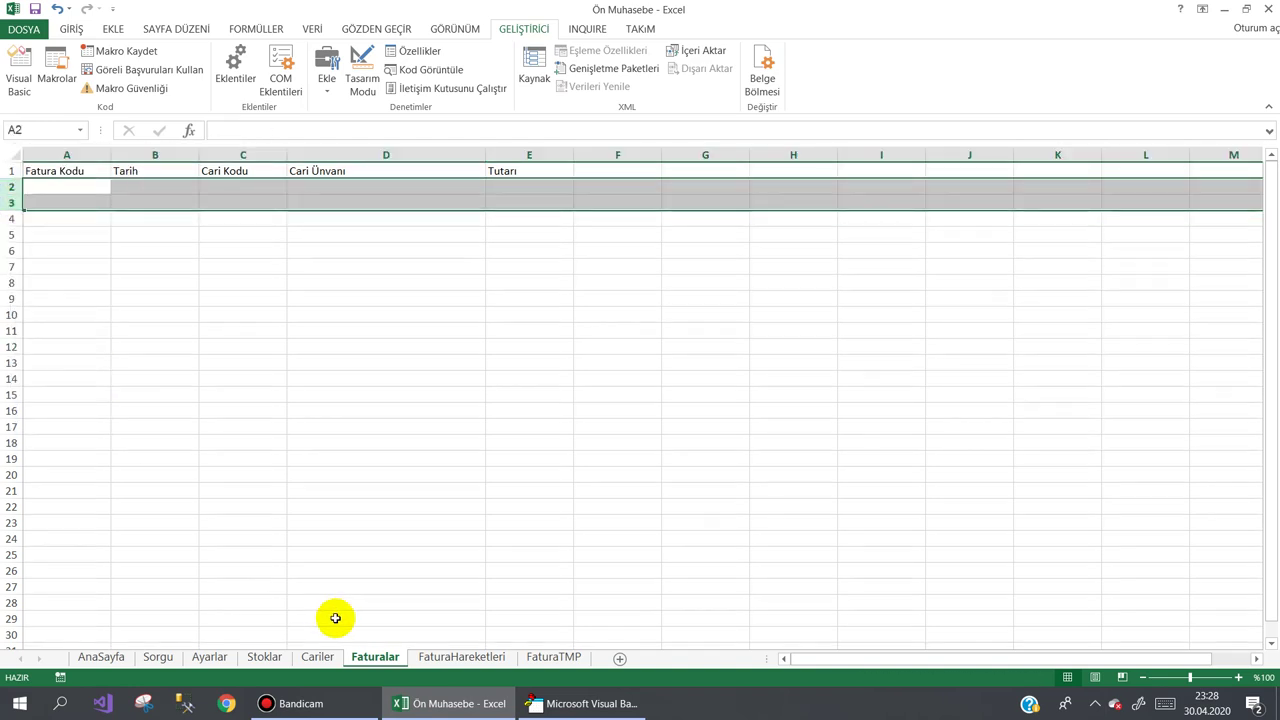
# - Delete rows 2–3 from FaturaHareketleri, check Cariler, and return to AnaSayfa
pyautogui.click(461, 657)
pyautogui.moveTo(8, 187); pyautogui.dragTo(10, 202)
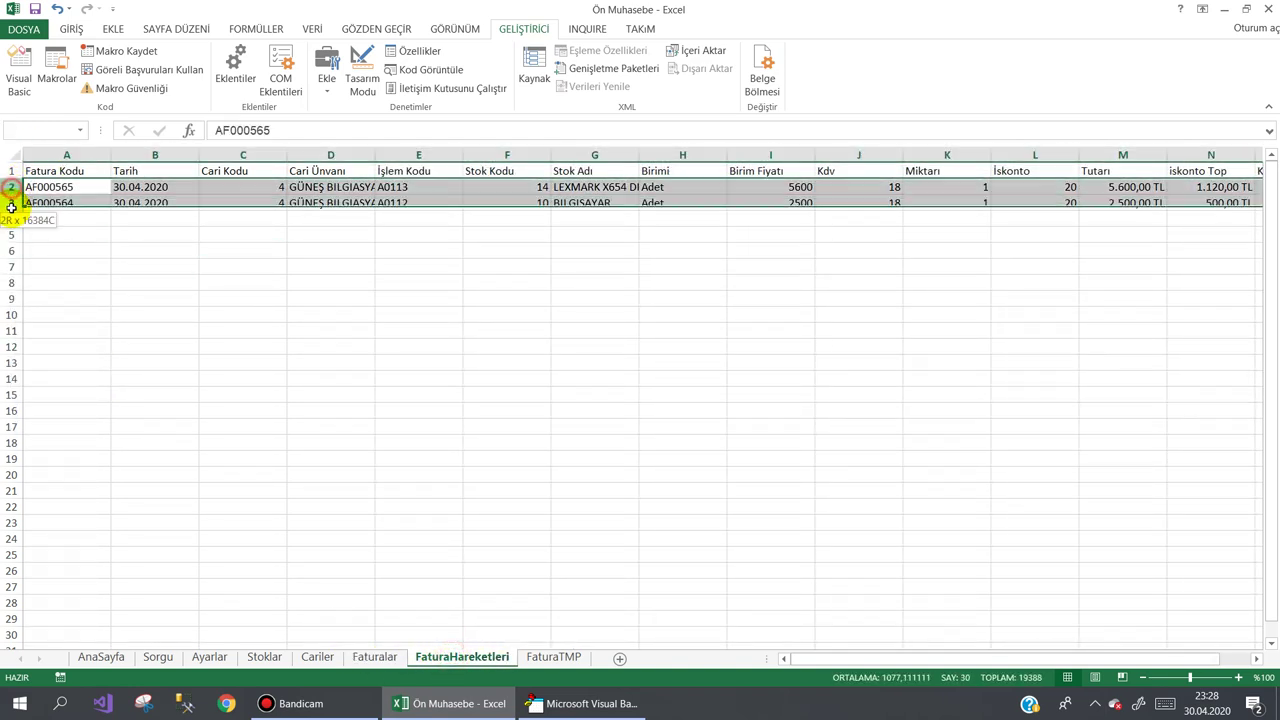
pyautogui.rightClick(10, 202)
pyautogui.click(84, 341)
pyautogui.click(358, 590)
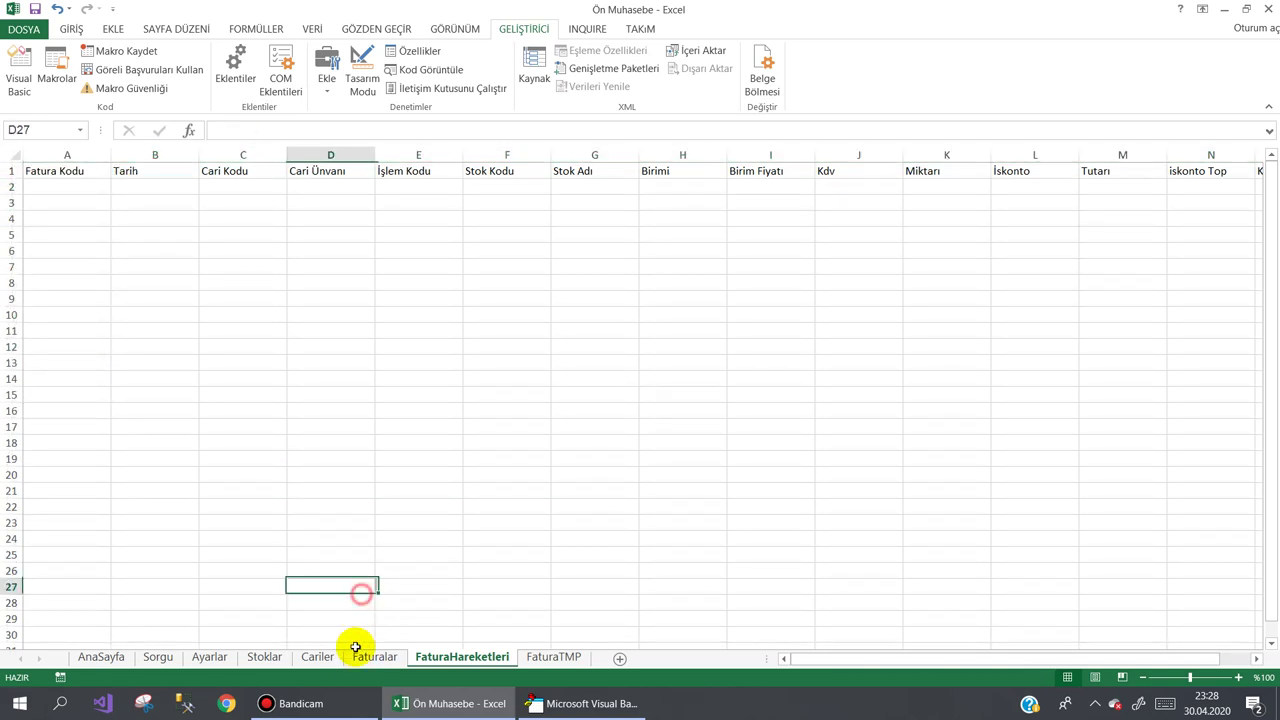
pyautogui.click(317, 657)
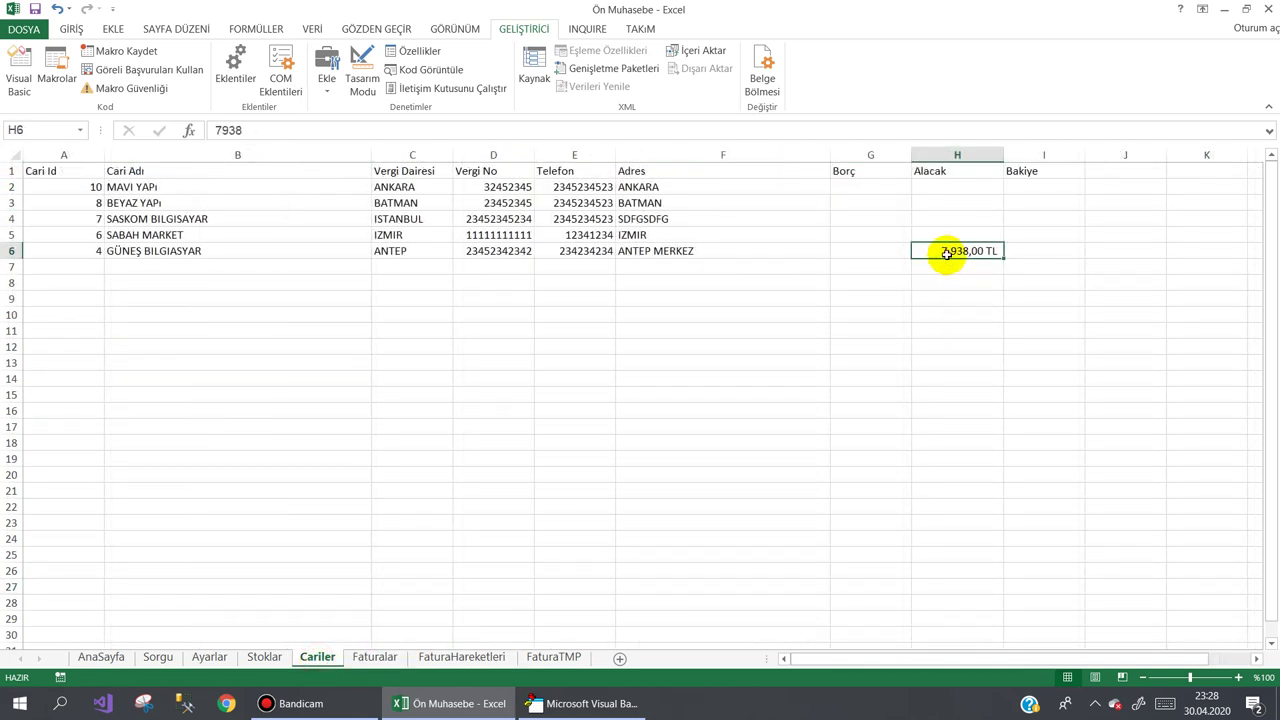
pyautogui.click(549, 345)
pyautogui.click(101, 657)
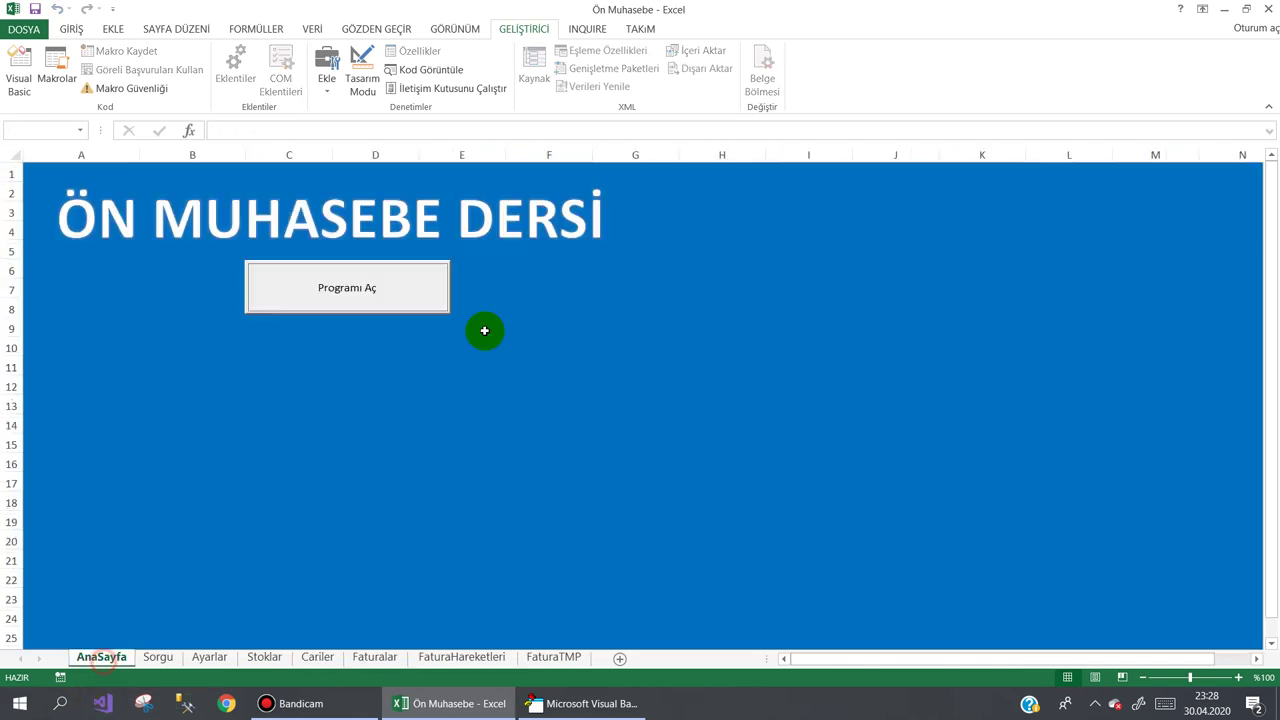
# - Save invoice AF000566 for GÜNEŞ BILGIASYAR with a BILGISAYAR line totalling 2200
pyautogui.click(367, 294)
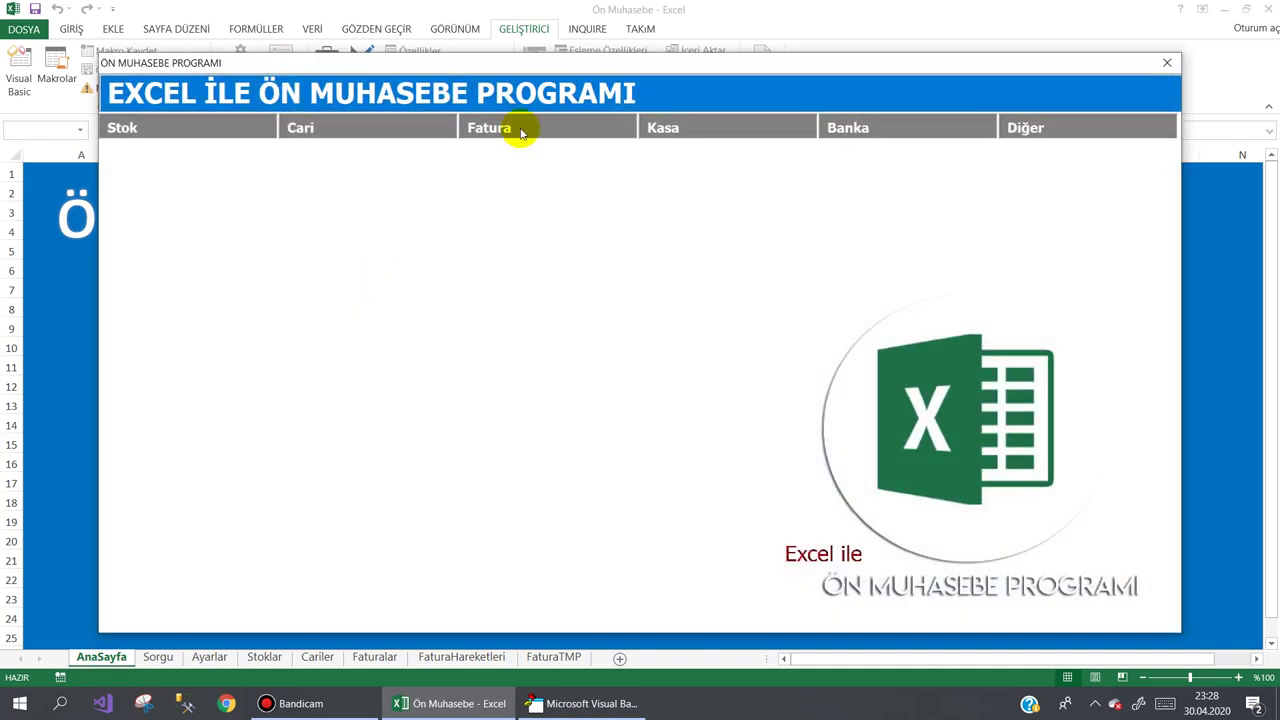
pyautogui.click(474, 128)
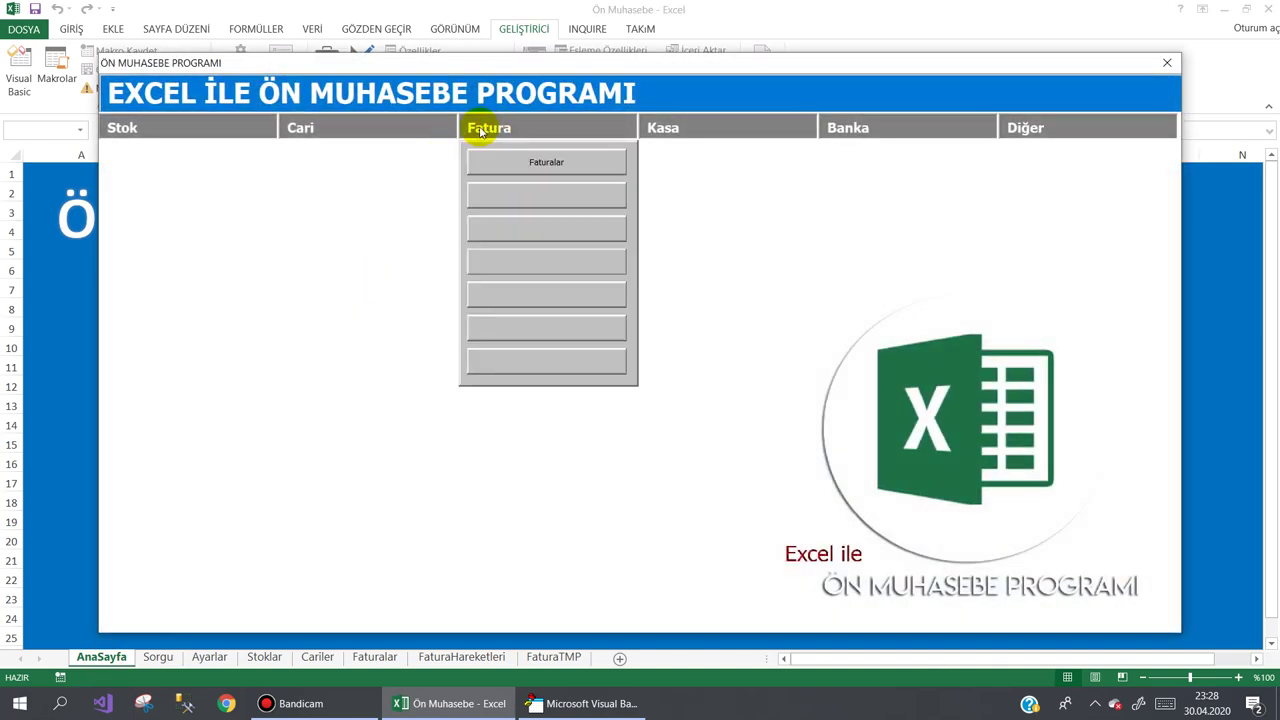
pyautogui.click(494, 160)
pyautogui.click(800, 538)
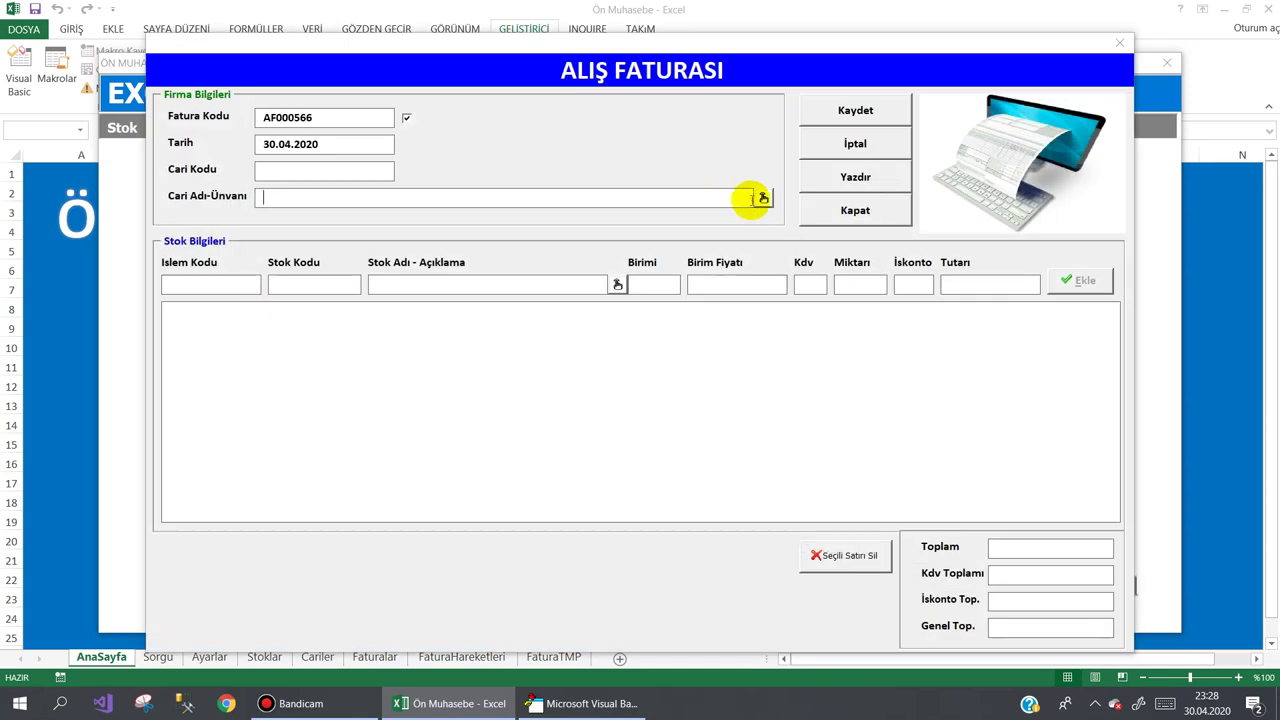
pyautogui.click(762, 197)
pyautogui.doubleClick(232, 210)
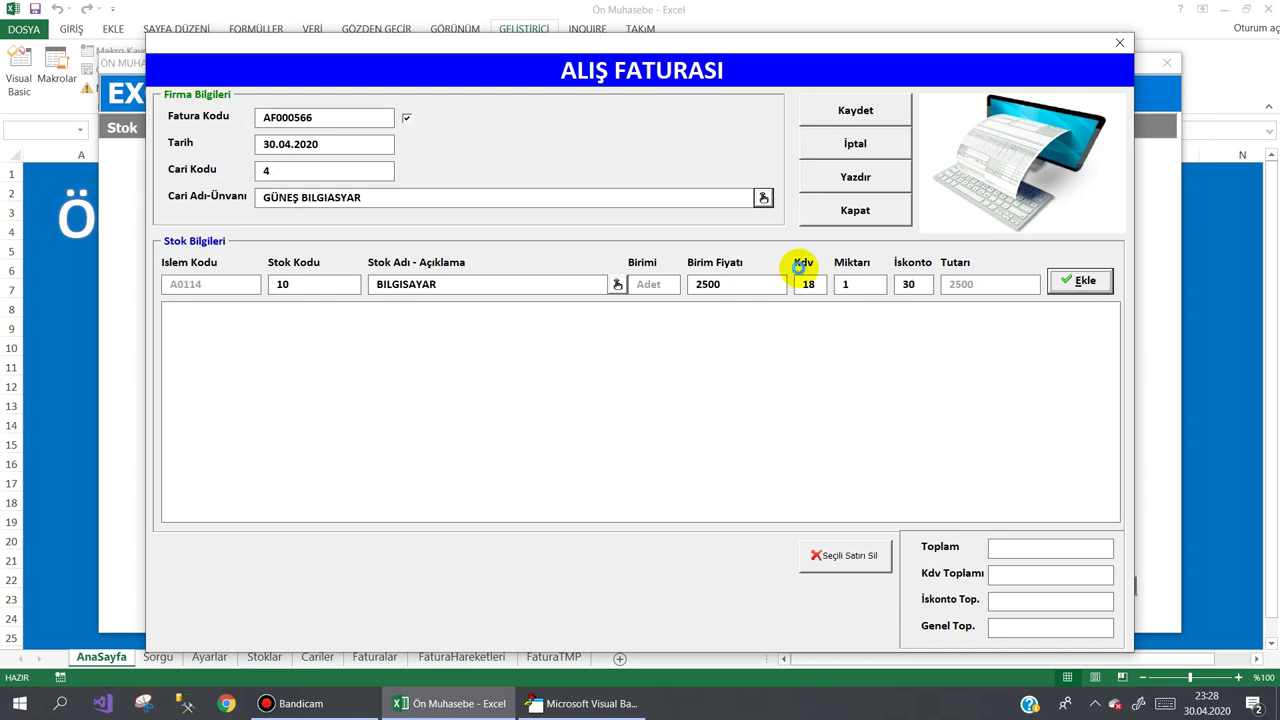
pyautogui.press('Return')
pyautogui.click(855, 110)
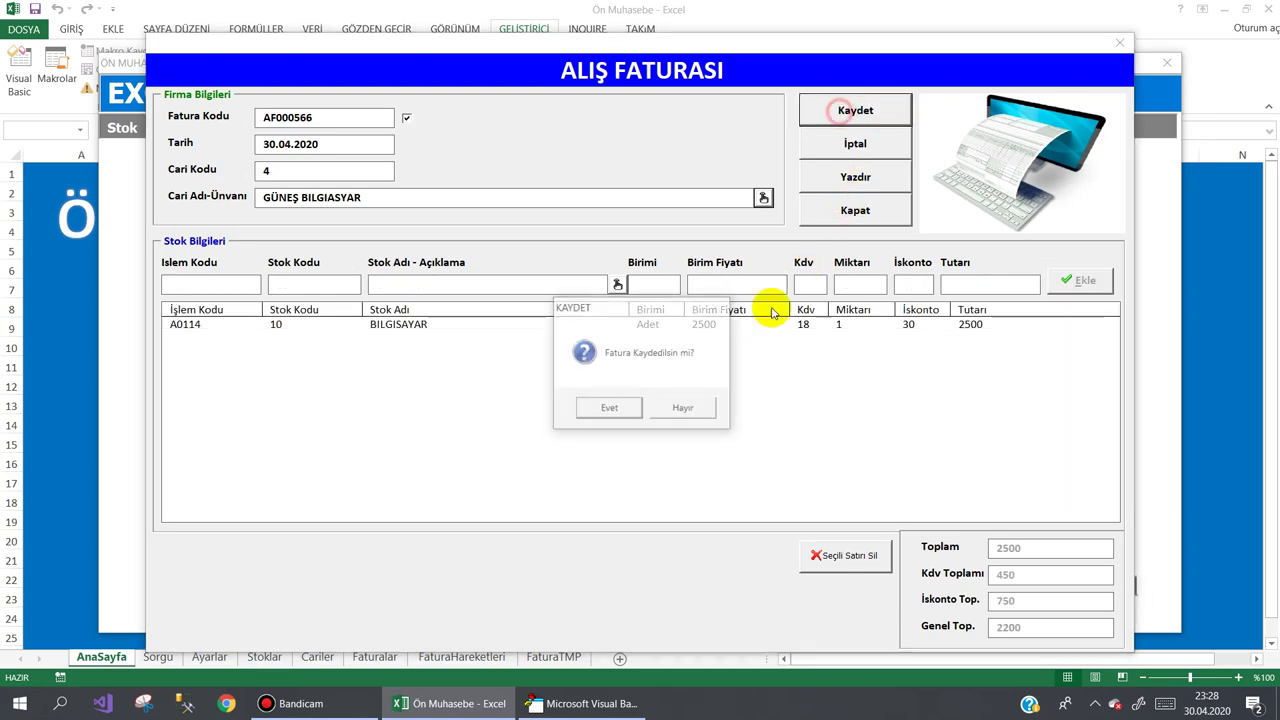
pyautogui.click(626, 410)
pyautogui.click(800, 372)
# - Save invoice AF000567 with a LEXMARK X654 printer line totalling 4928, then close the program
pyautogui.click(806, 531)
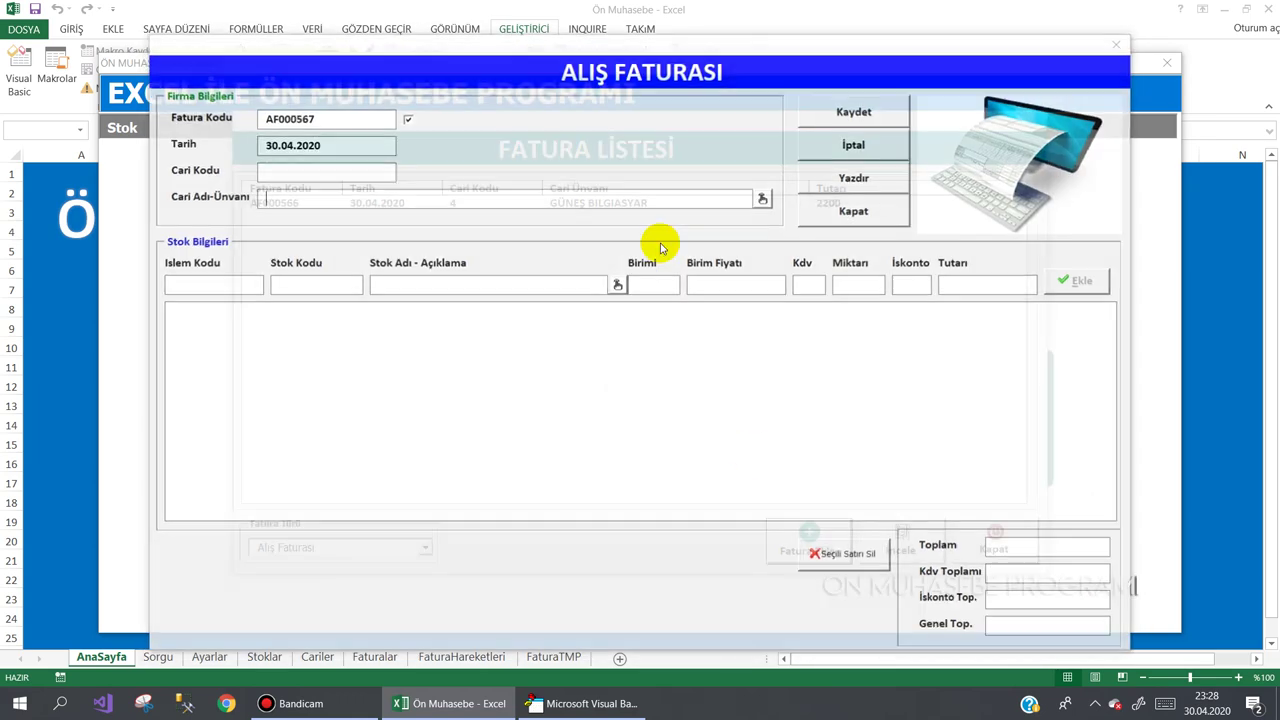
pyautogui.click(763, 199)
pyautogui.doubleClick(246, 207)
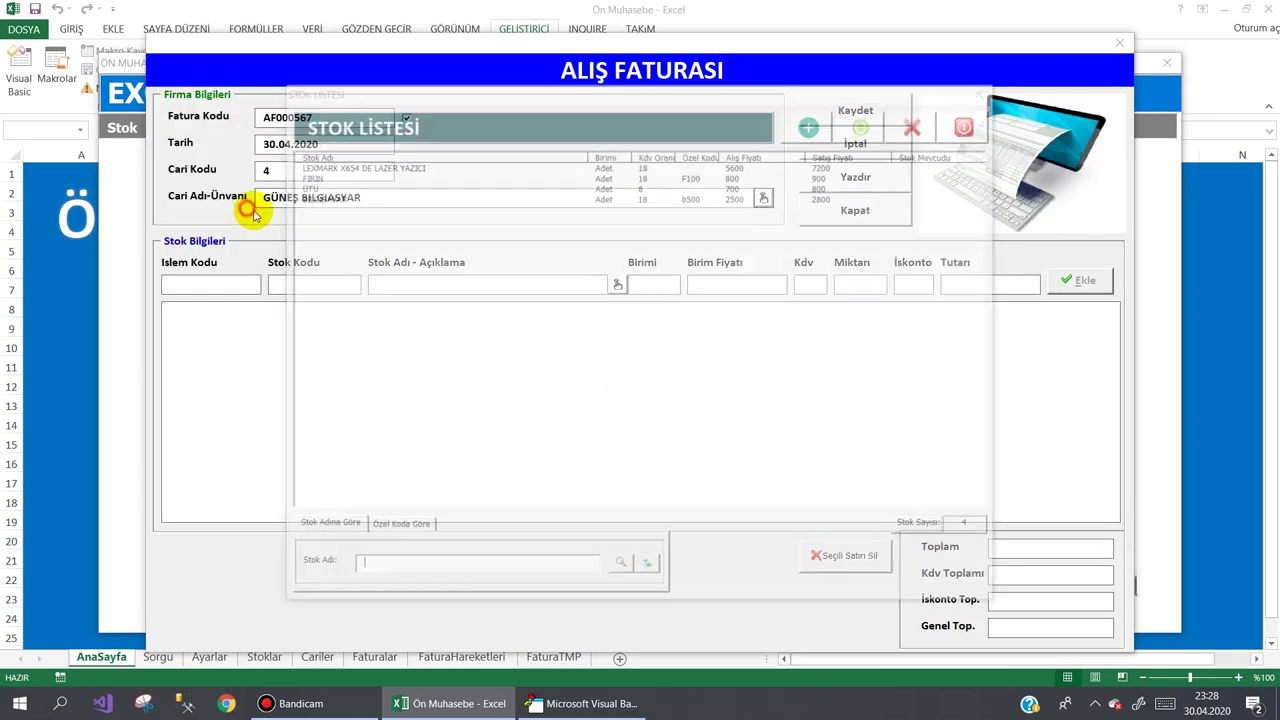
pyautogui.doubleClick(466, 168)
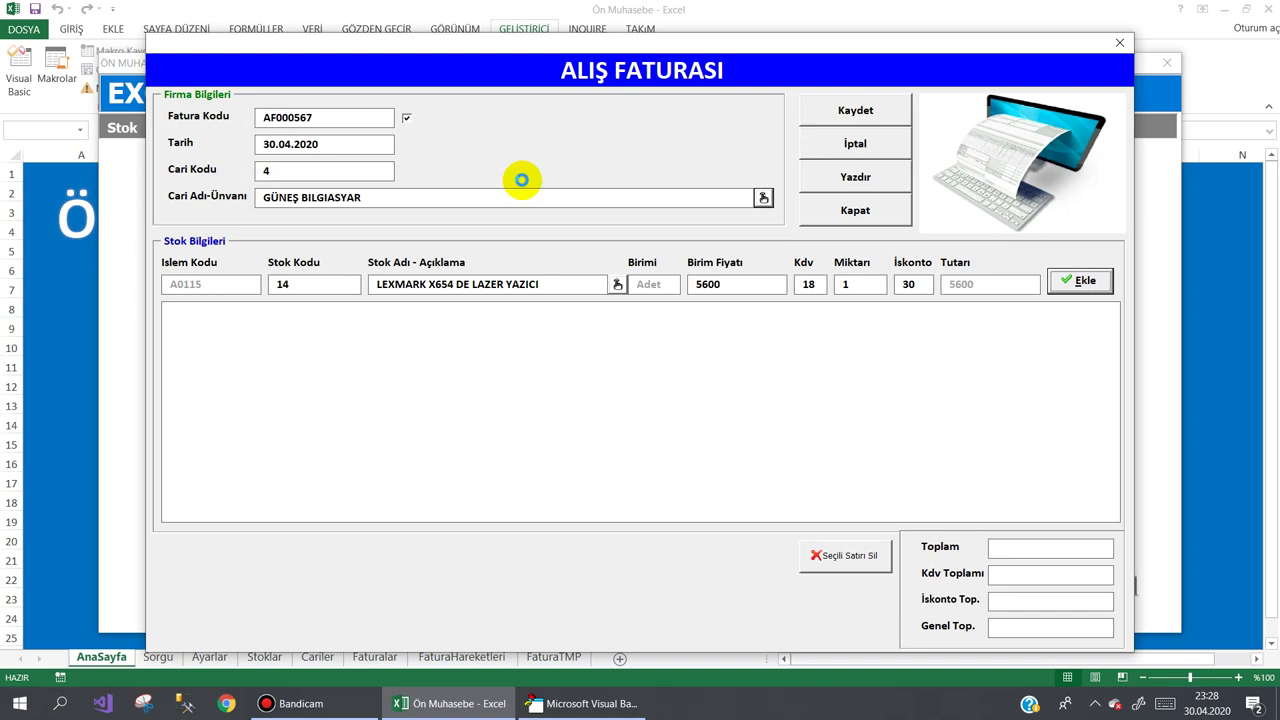
pyautogui.press('Return')
pyautogui.click(823, 118)
pyautogui.click(607, 407)
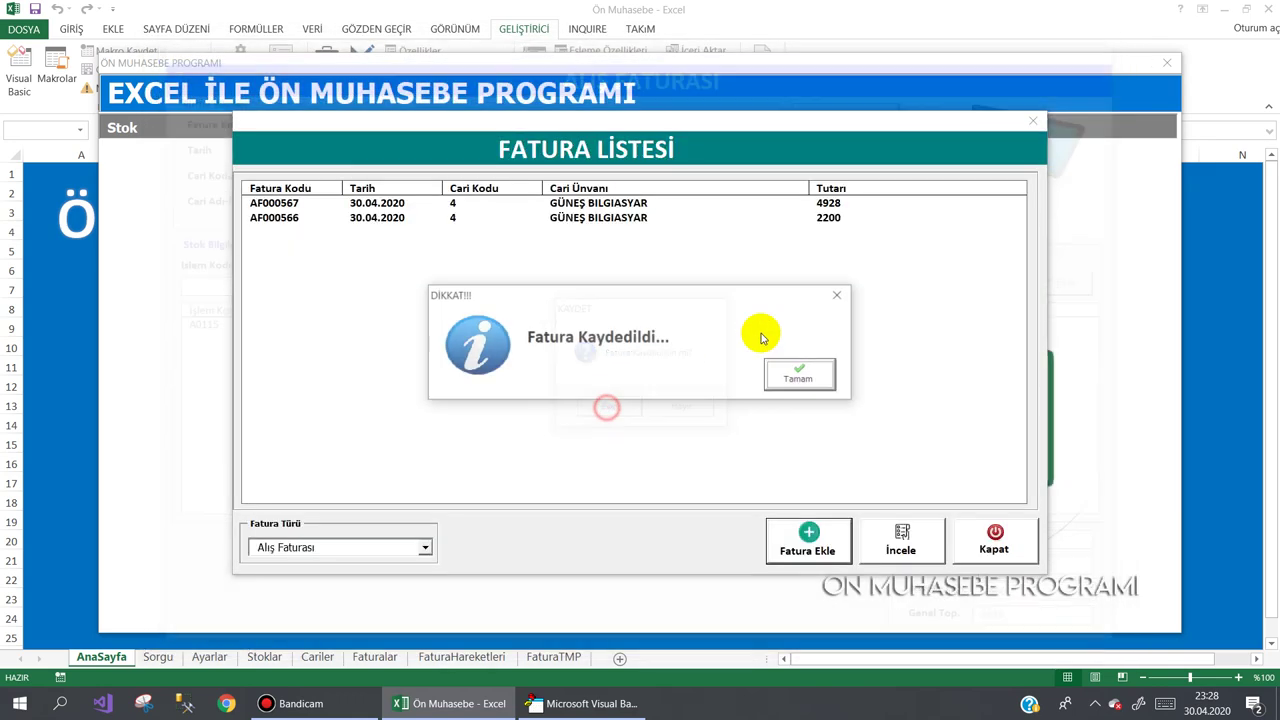
pyautogui.click(800, 375)
pyautogui.click(1001, 540)
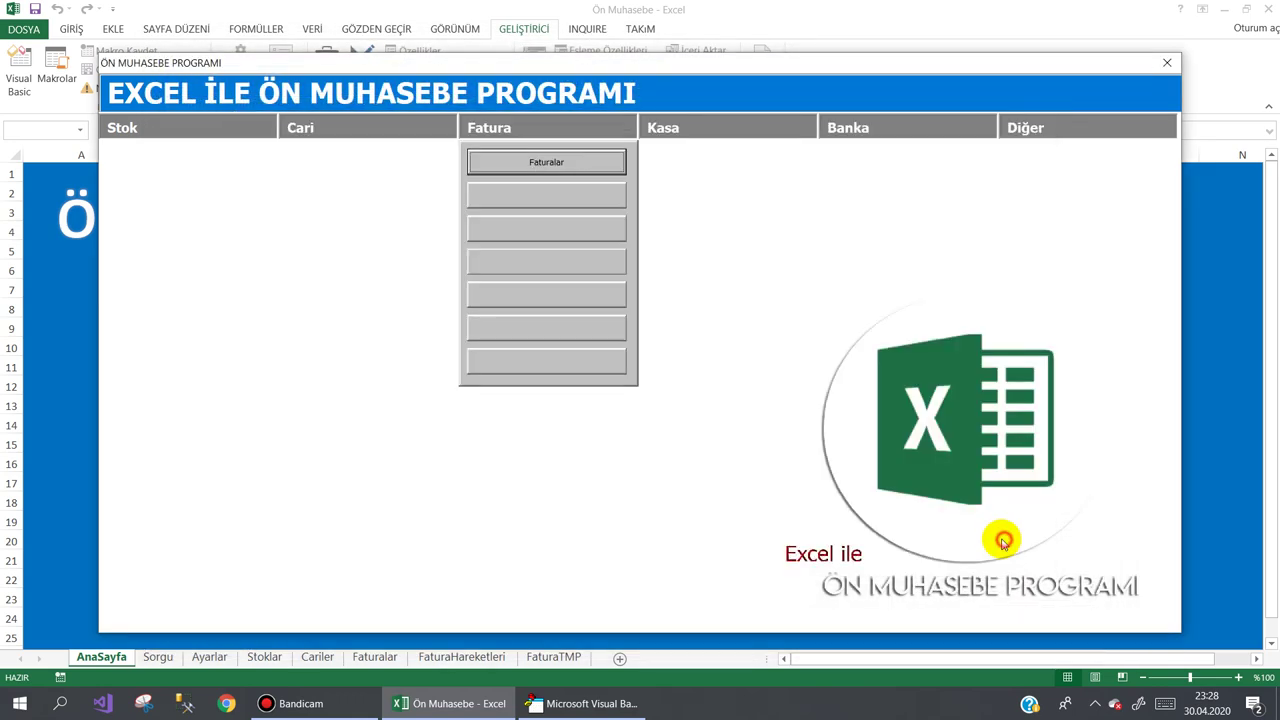
pyautogui.moveTo(1085, 128)
pyautogui.click(1071, 362)
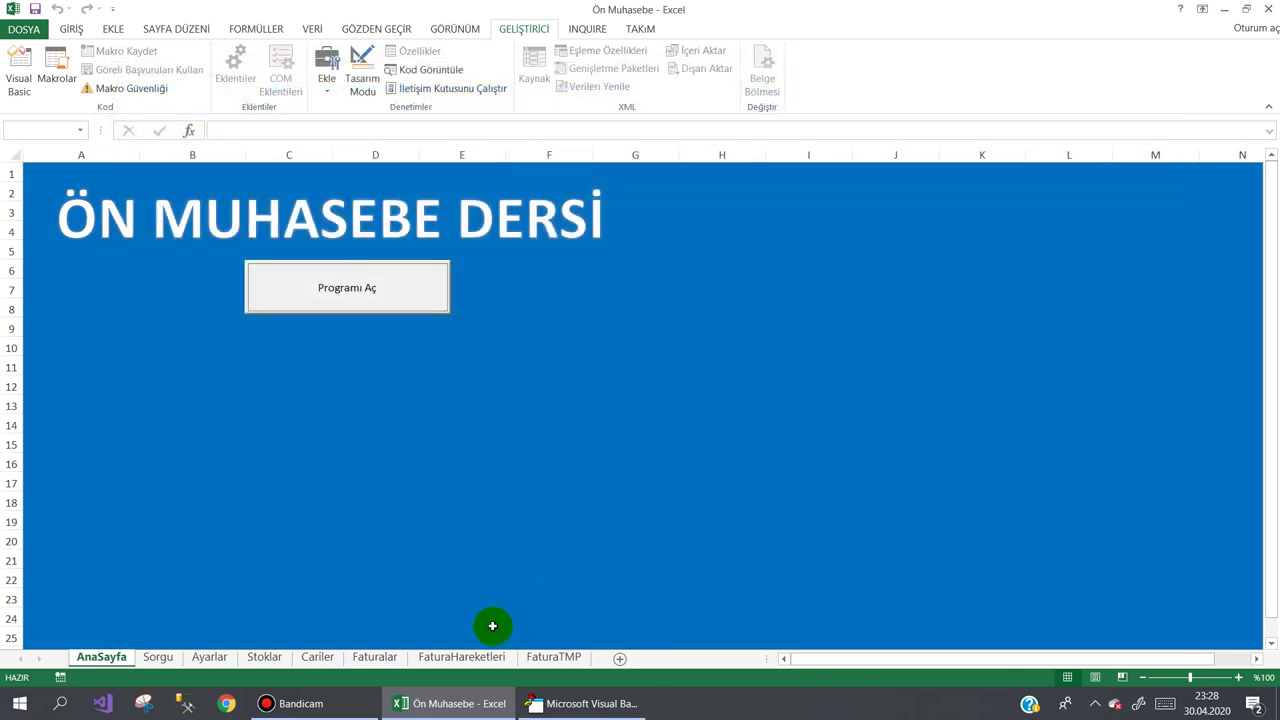
# - Verify Faturalar totals 4928 and 2200 and the 7.128,00 TL Alacak in Cariler H6, then switch to the VBA editor
pyautogui.click(378, 656)
pyautogui.click(506, 310)
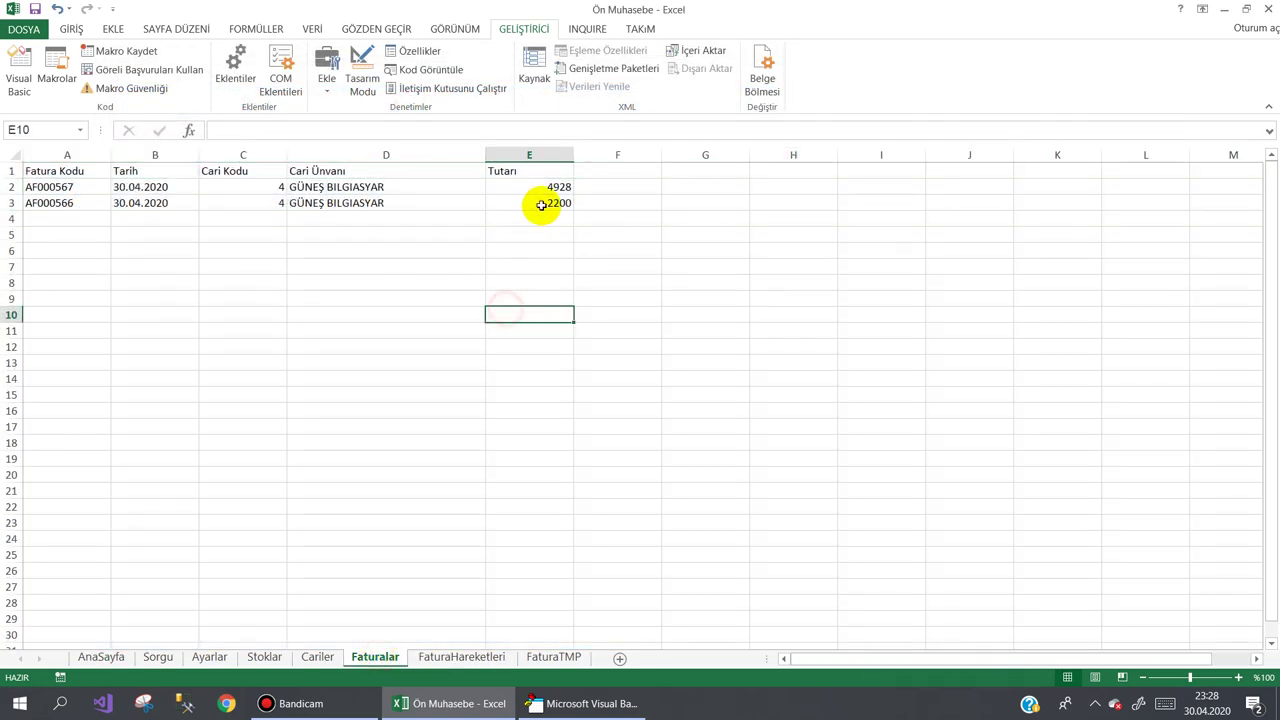
pyautogui.click(546, 187)
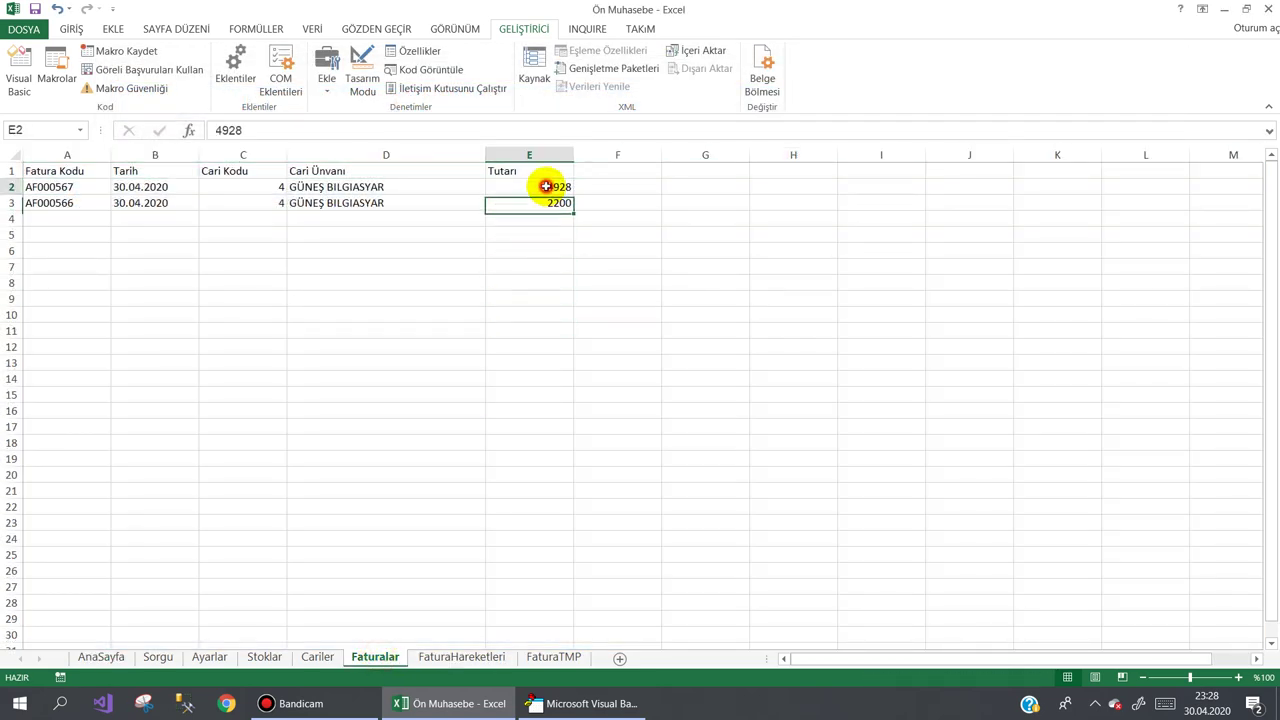
pyautogui.click(317, 656)
pyautogui.click(937, 251)
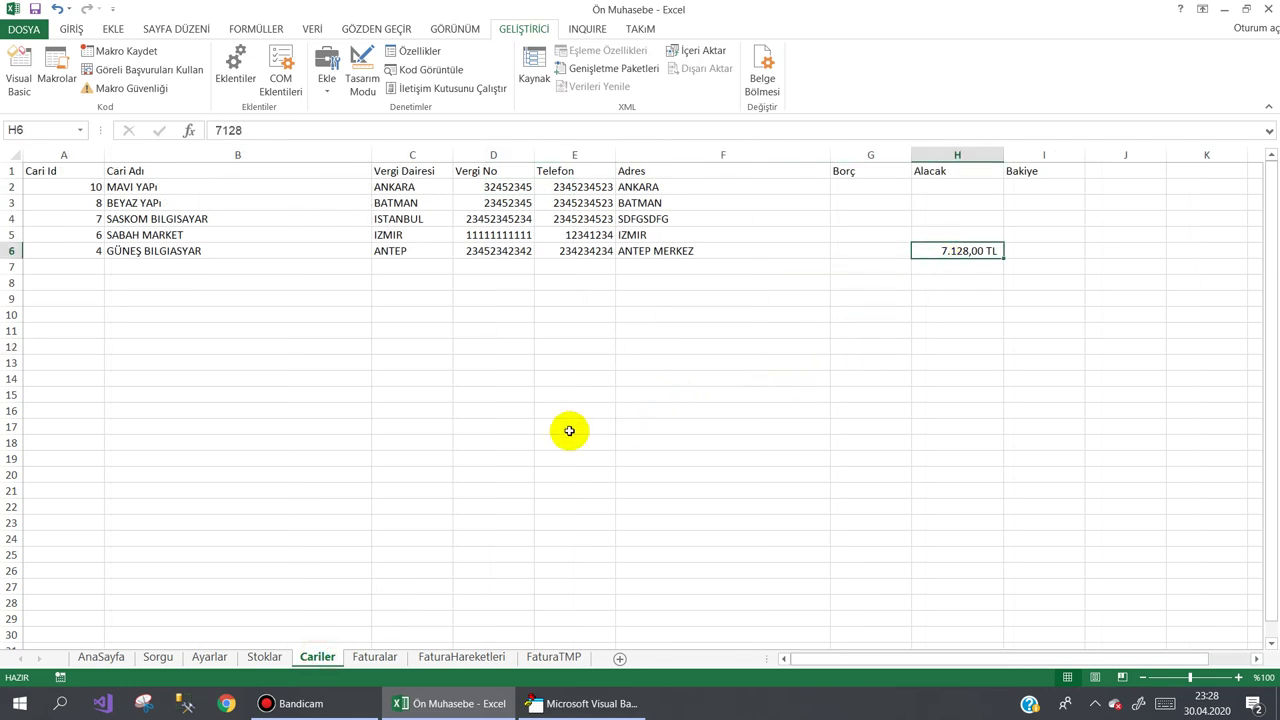
pyautogui.click(348, 660)
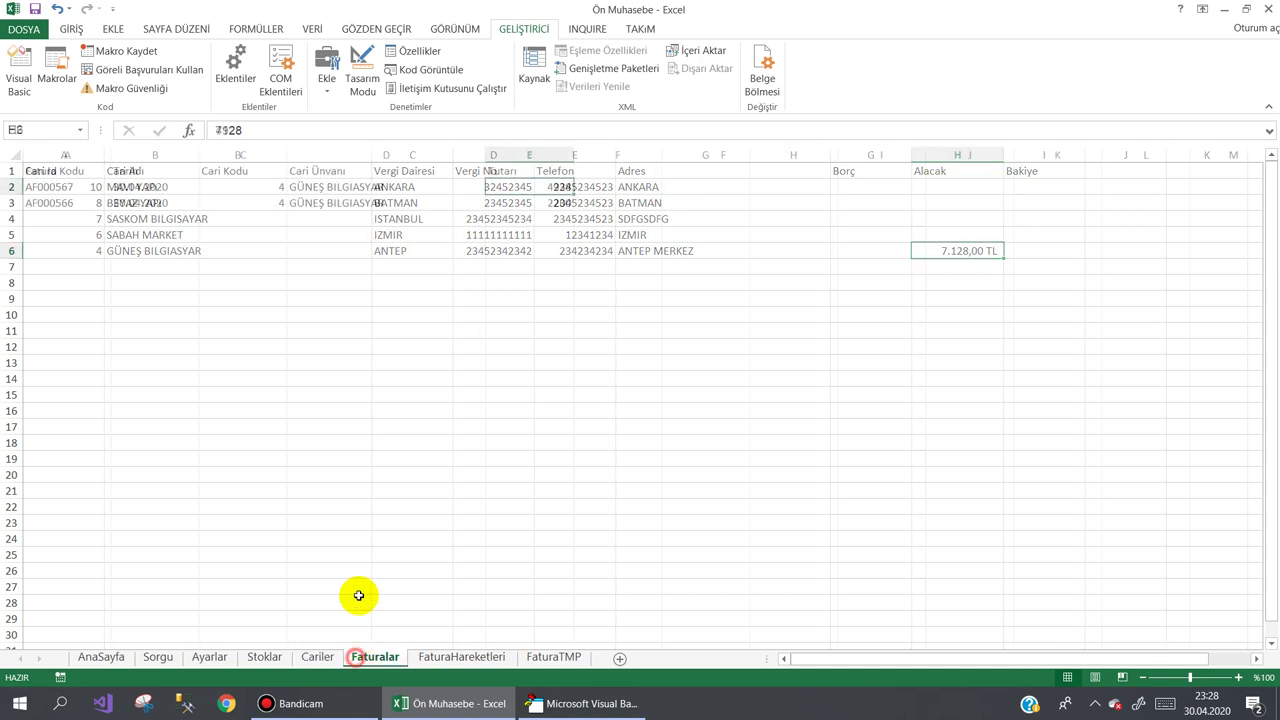
pyautogui.click(509, 201)
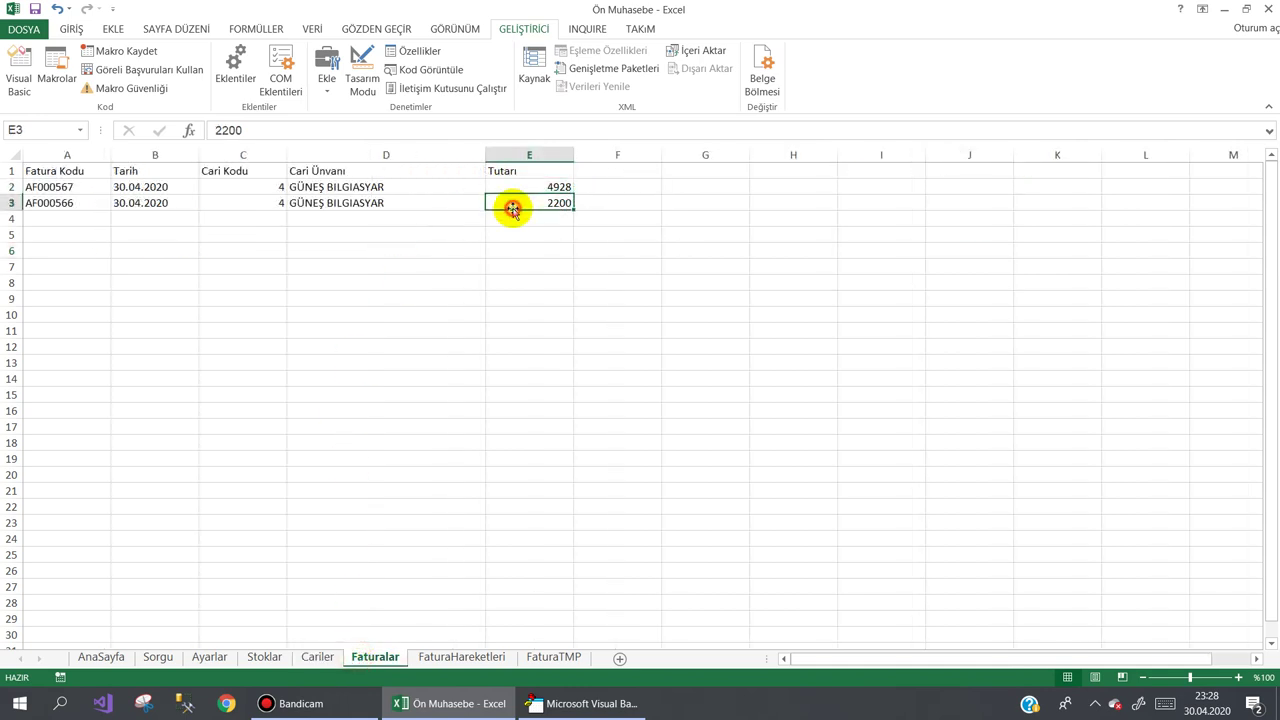
pyautogui.moveTo(537, 703)
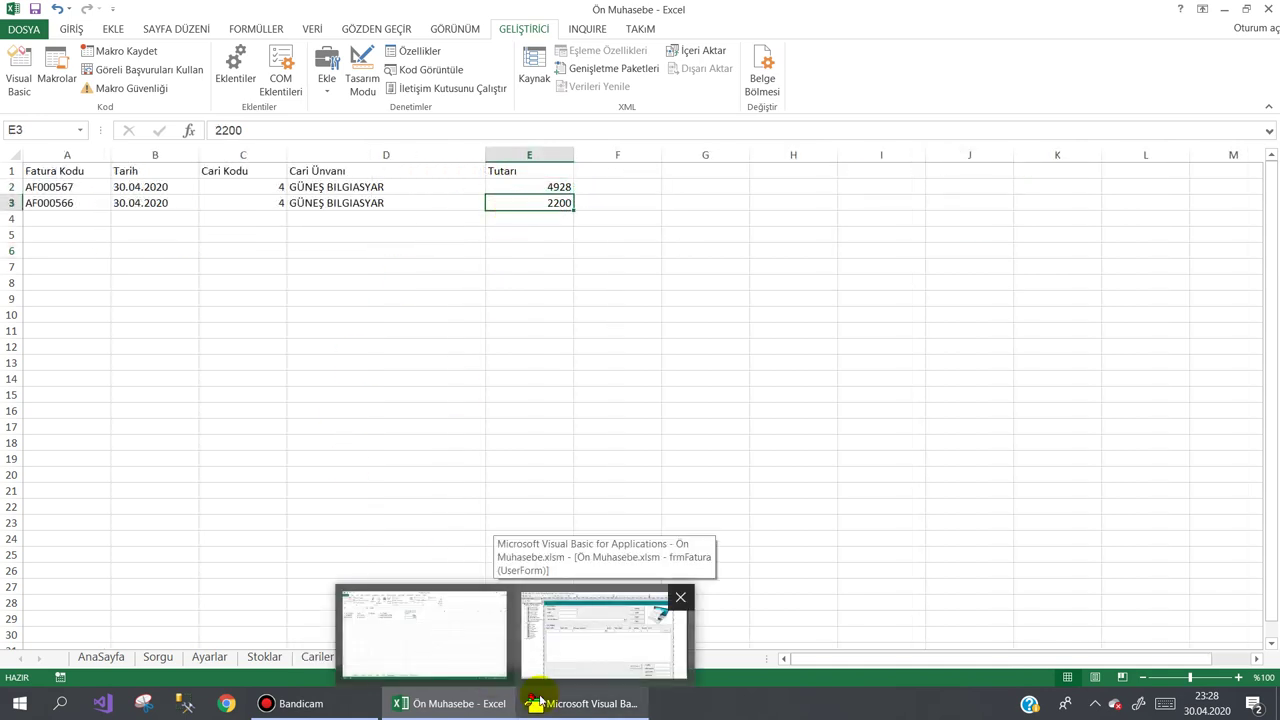
pyautogui.click(566, 704)
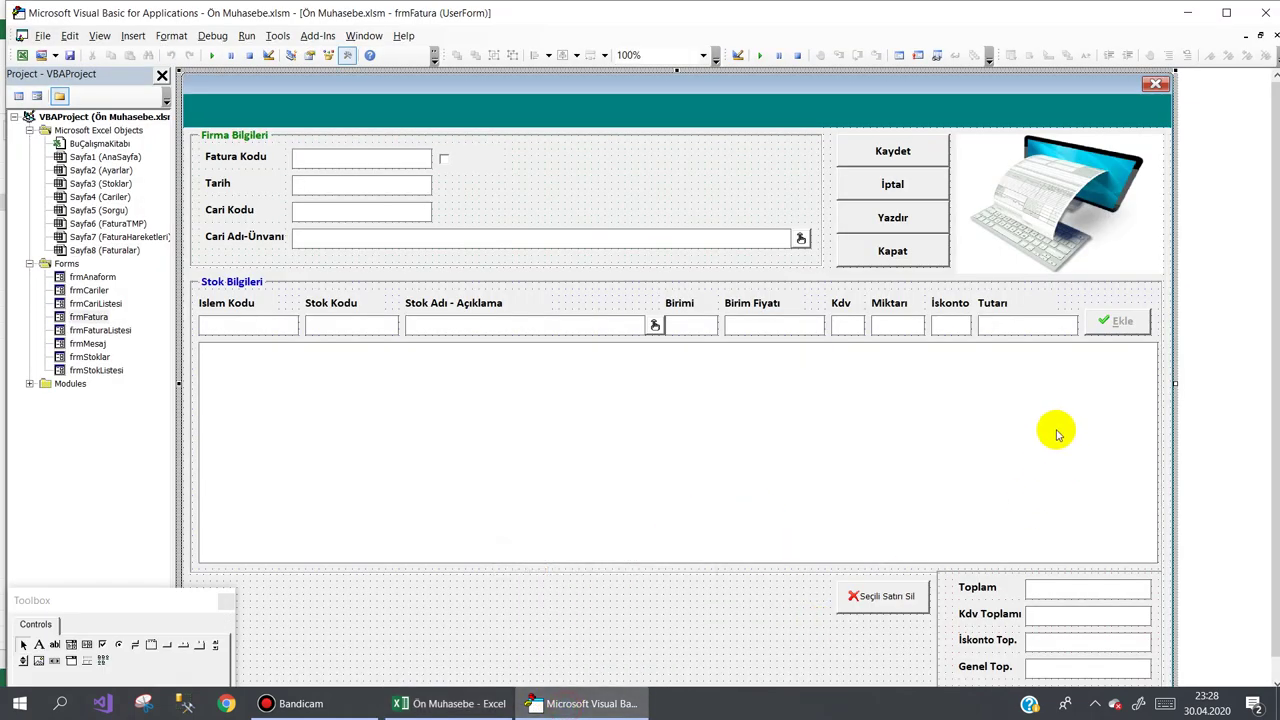
# - Open the btnKaydet save code and delete the FaturaTMP Currency Style line
pyautogui.click(880, 151)
pyautogui.doubleClick(880, 151)
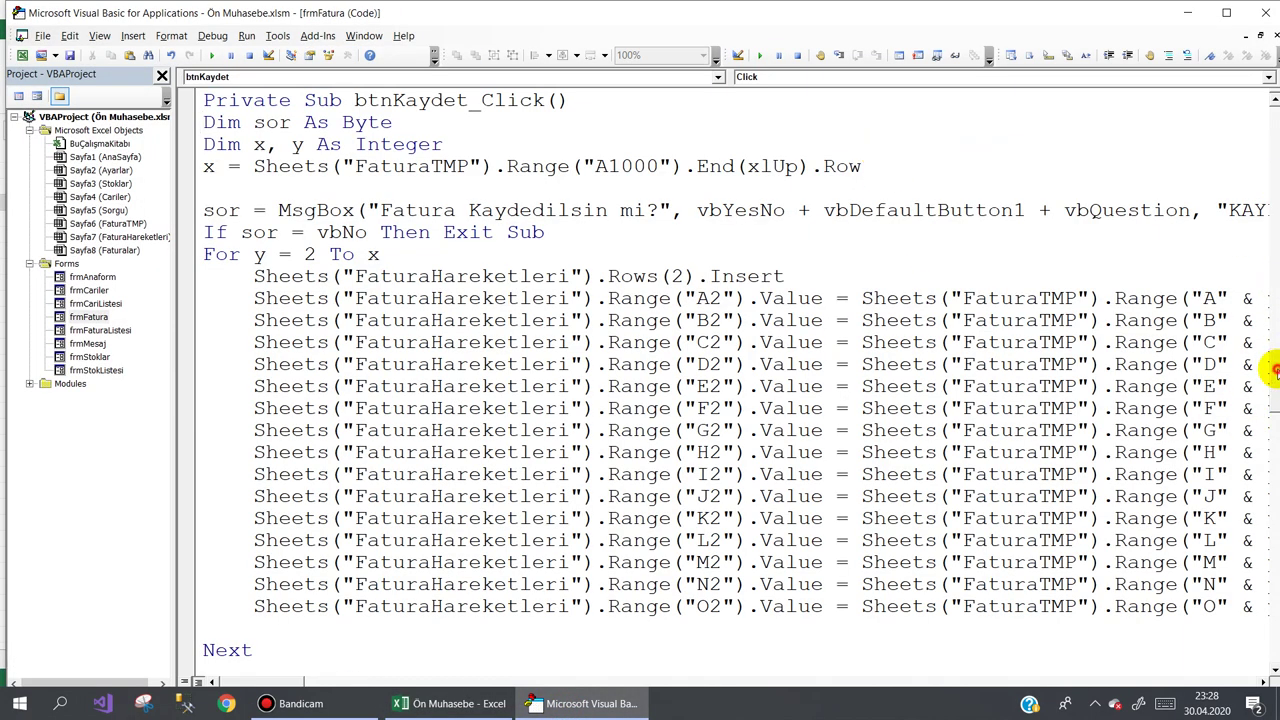
pyautogui.scroll(-6, 1270, 372)
pyautogui.scroll(-4, 1272, 380)
pyautogui.scroll(4, 1269, 406)
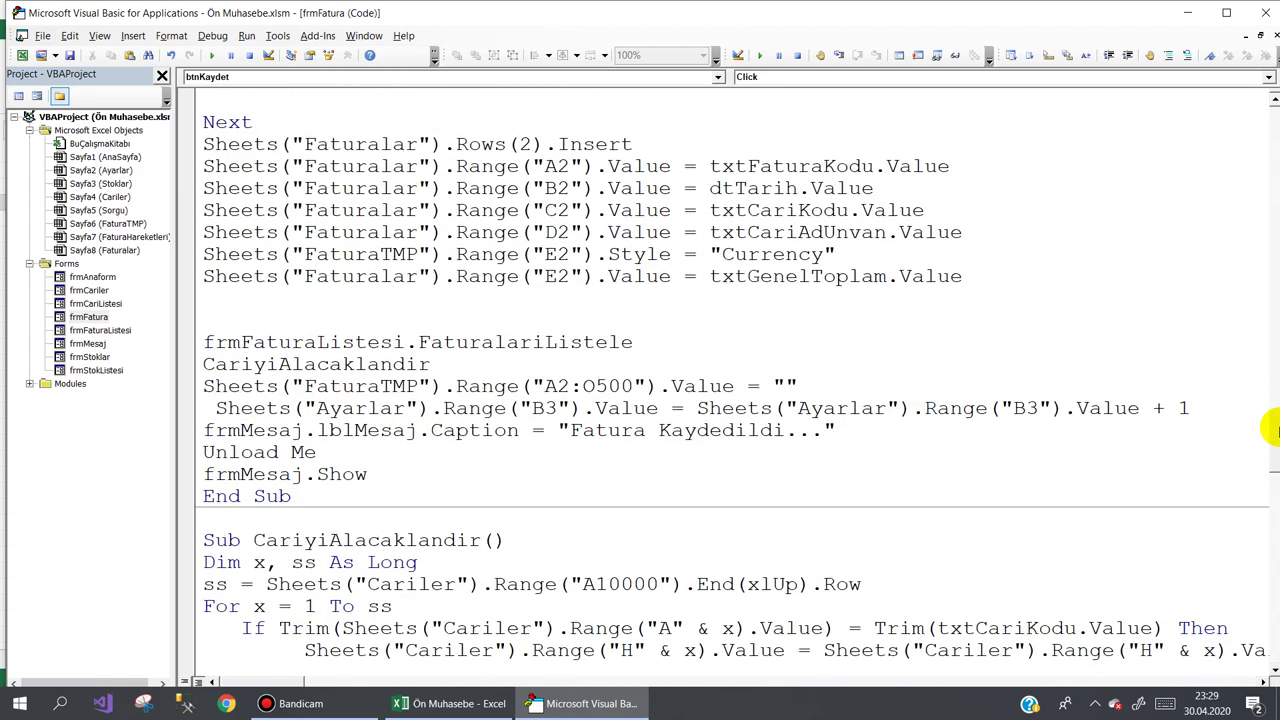
pyautogui.scroll(1, 1269, 406)
pyautogui.moveTo(692, 343); pyautogui.dragTo(853, 341)
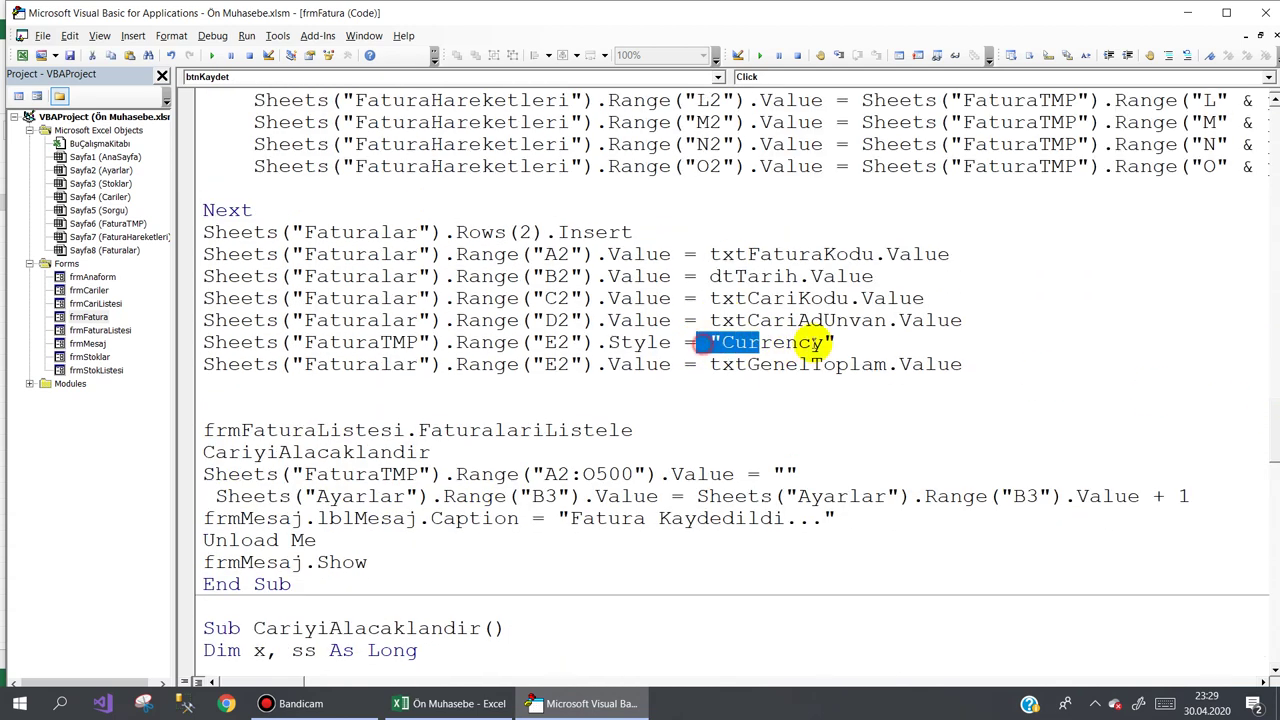
pyautogui.press('Delete')
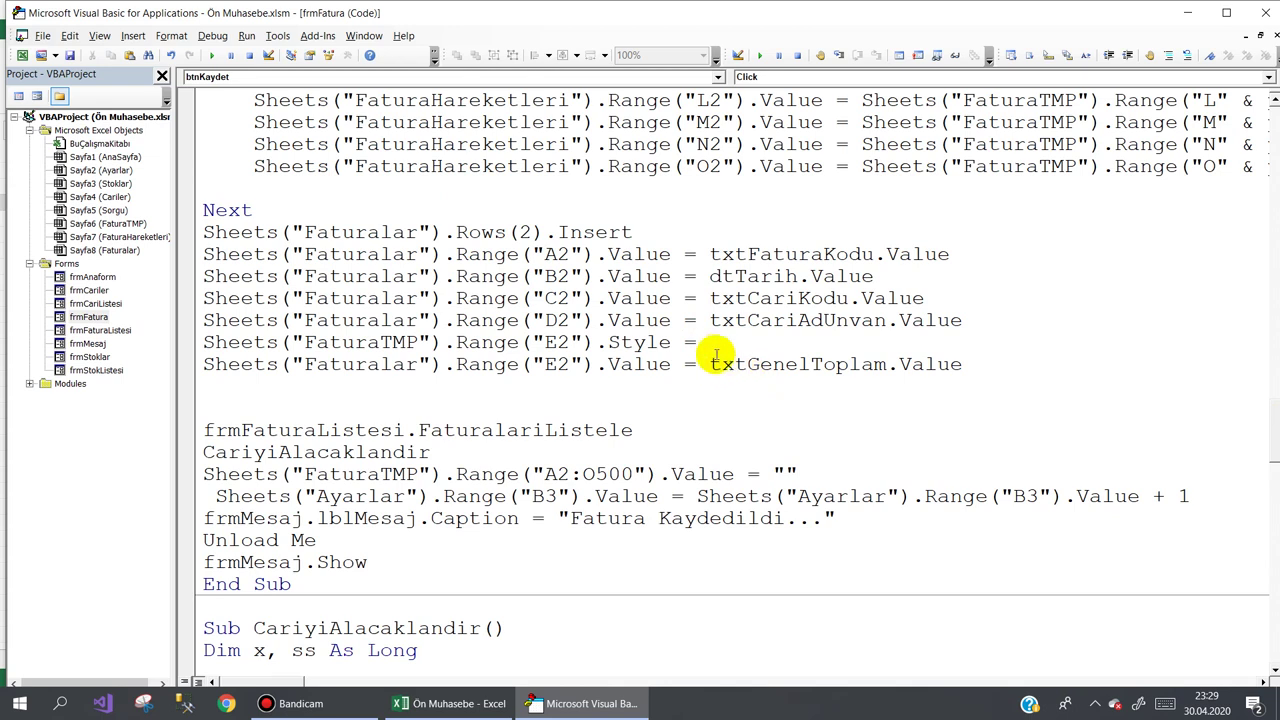
pyautogui.moveTo(710, 343); pyautogui.dragTo(164, 336)
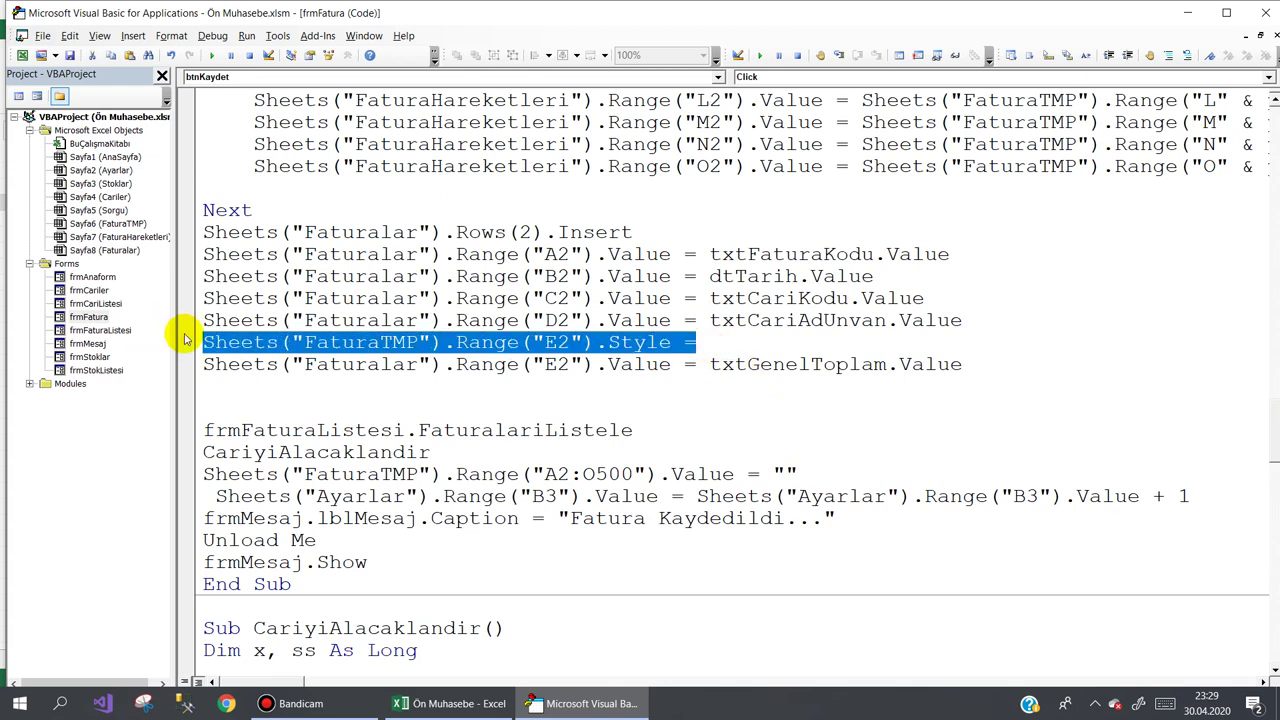
pyautogui.press('Delete')
pyautogui.press('Delete')
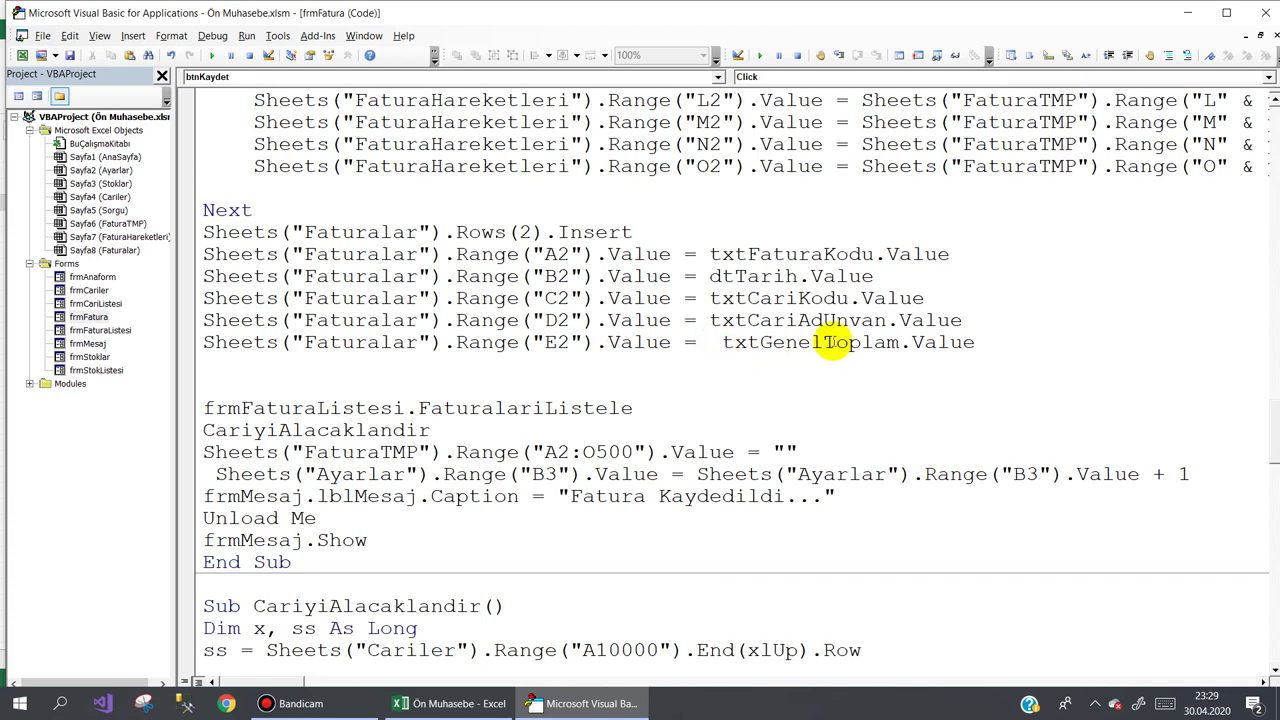
# - Wrap txtGenelToplam.Value in FormatCurrency( ) on the Faturalar Range("E2") line
pyautogui.press('Left')
pyautogui.write('FORMA')
pyautogui.hotkey('ctrl', 'space')
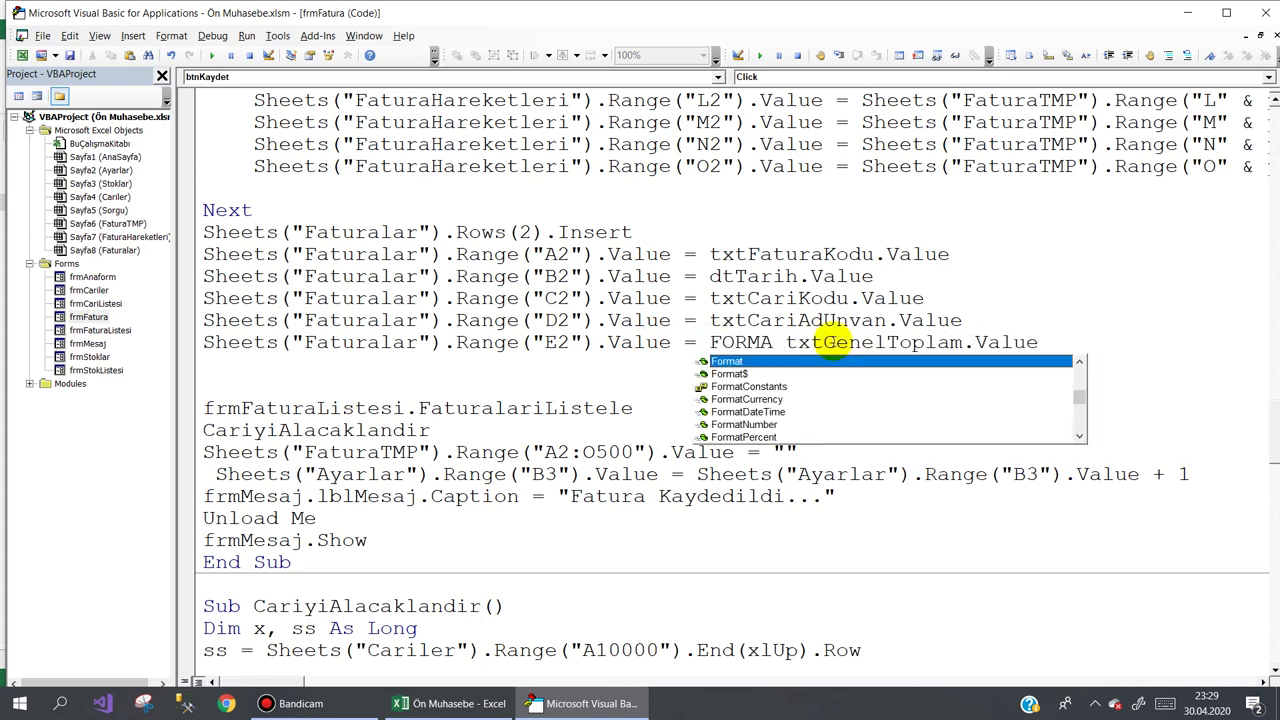
pyautogui.press('Down')
pyautogui.press('Down')
pyautogui.write('(')
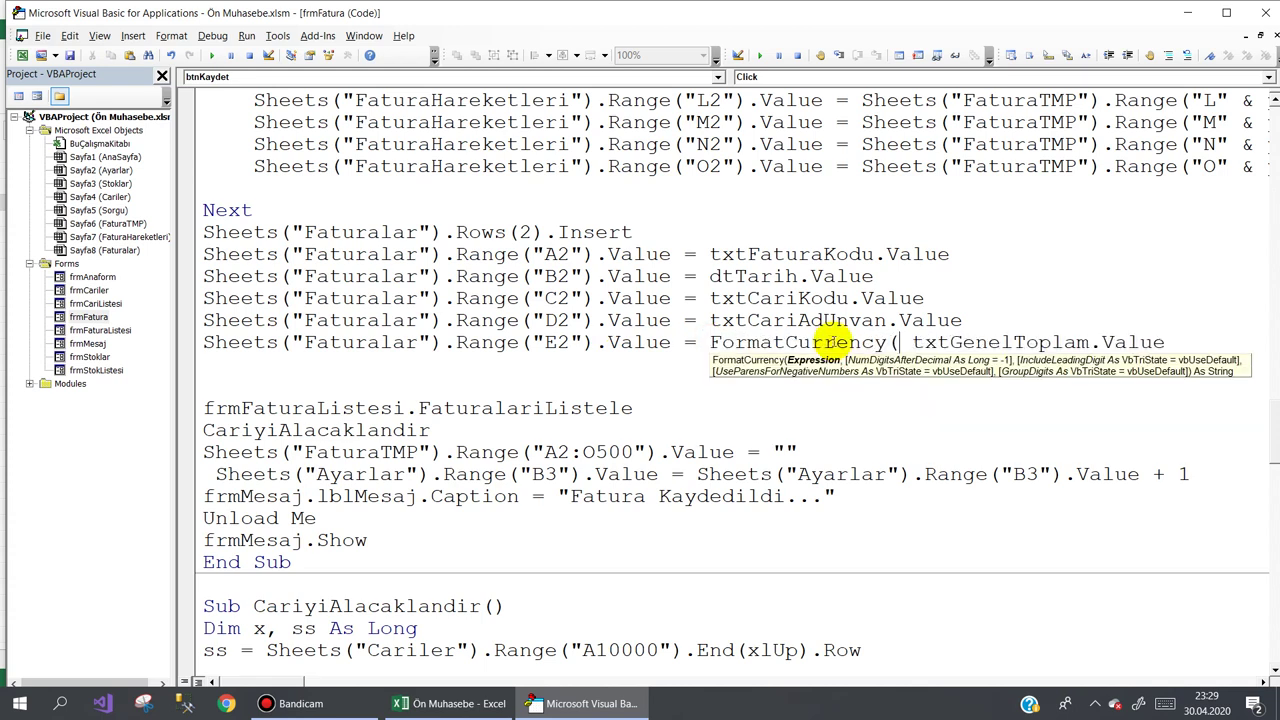
pyautogui.press('Delete')
pyautogui.press('End')
pyautogui.write(')')
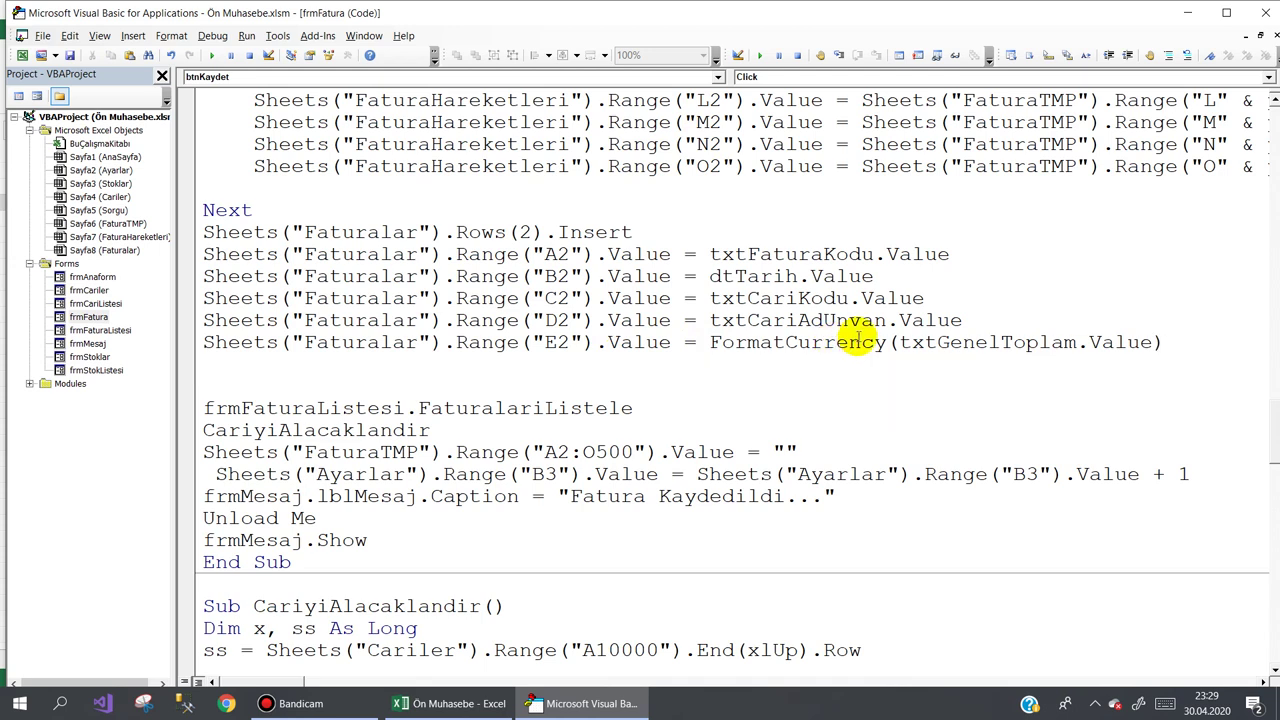
pyautogui.press('Down')
# - Clear the Alacak balance in Cariler H6 and the two saved invoice rows on Faturalar
pyautogui.click(450, 703)
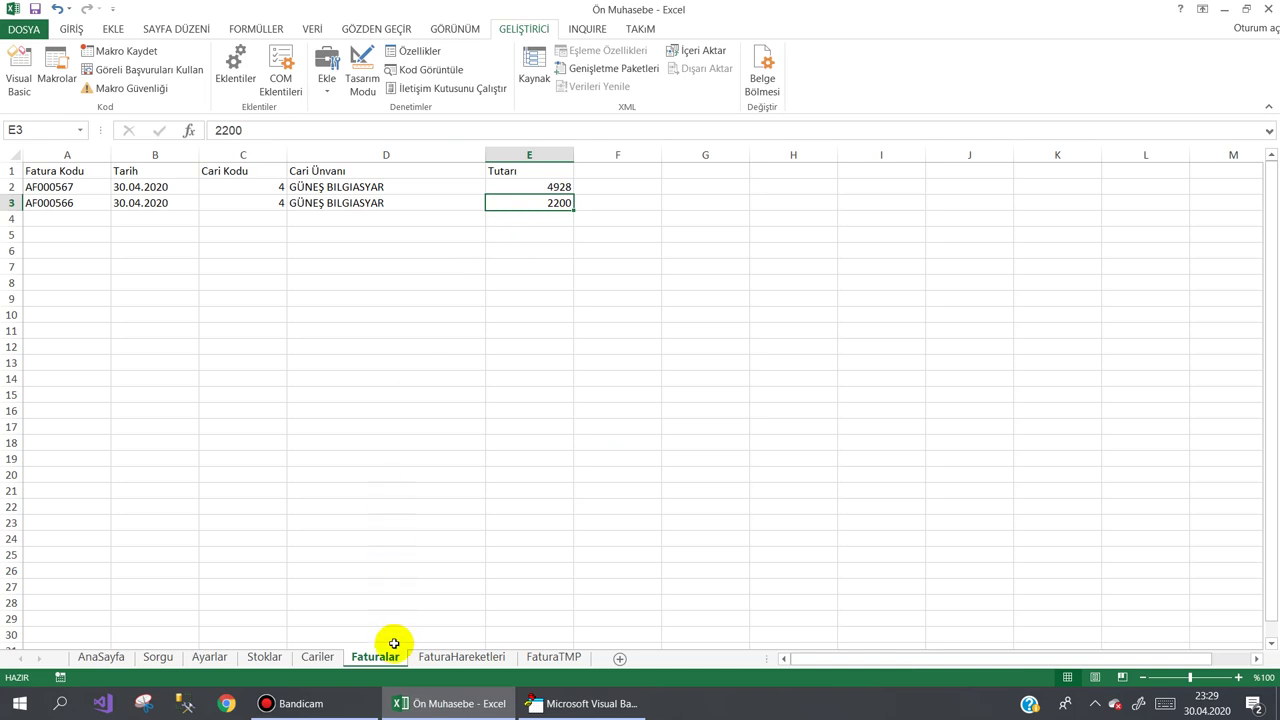
pyautogui.click(317, 656)
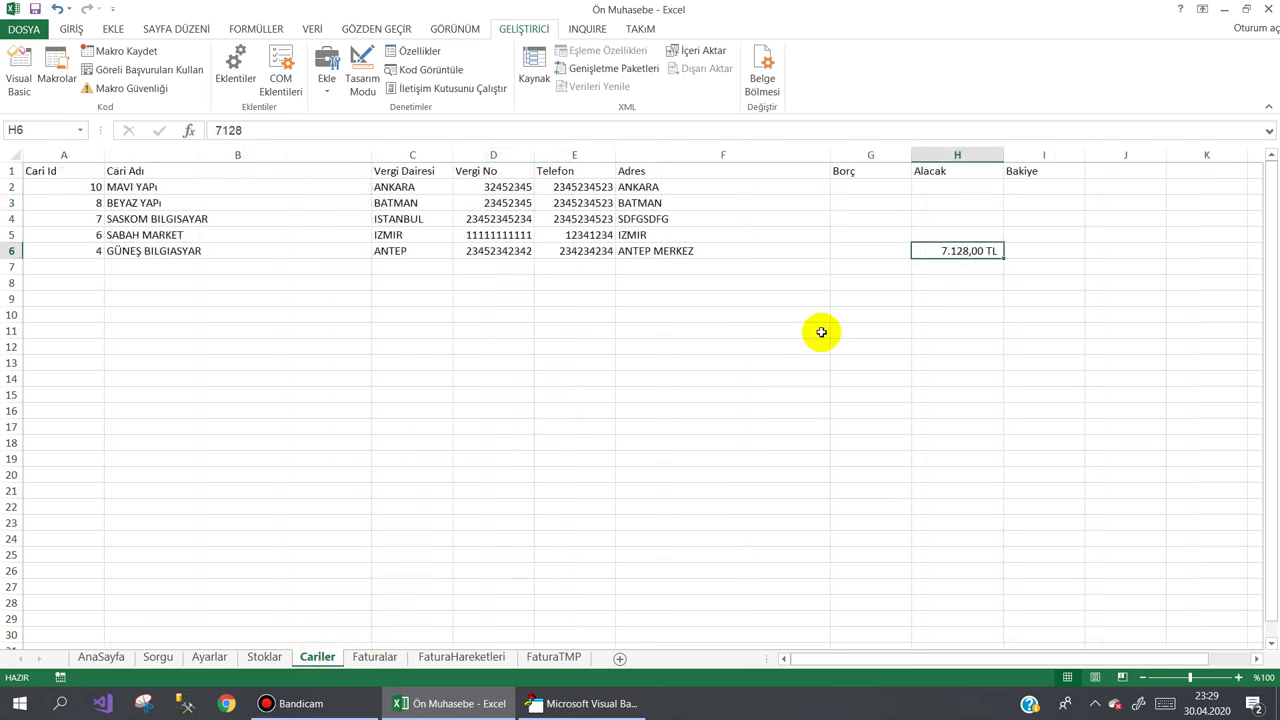
pyautogui.click(515, 406)
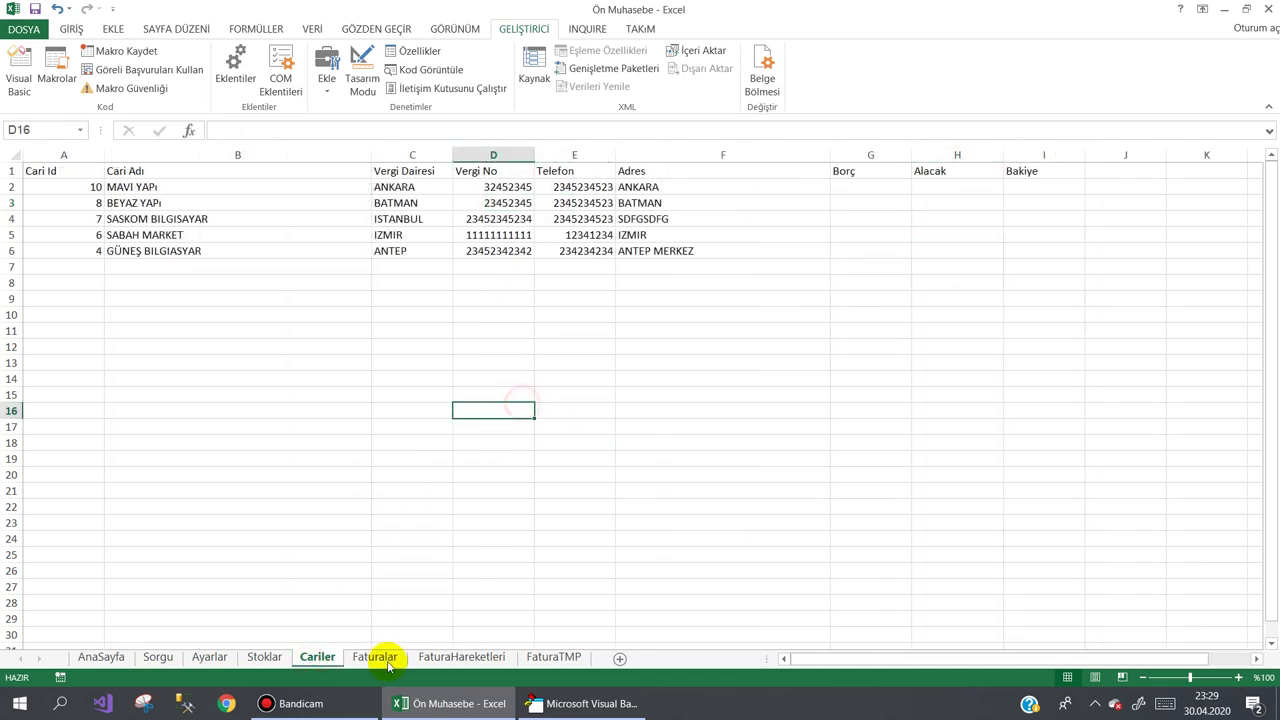
pyautogui.click(375, 656)
pyautogui.moveTo(8, 187); pyautogui.dragTo(11, 203)
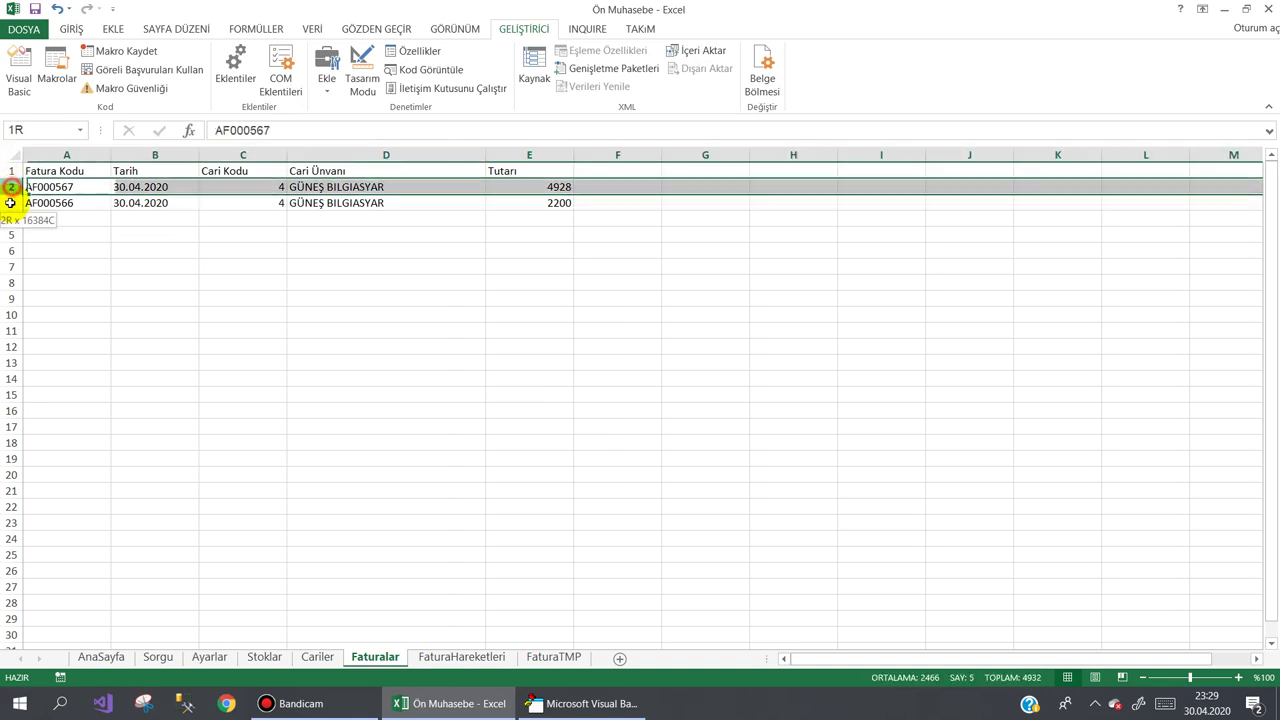
pyautogui.press('Delete')
pyautogui.click(350, 460)
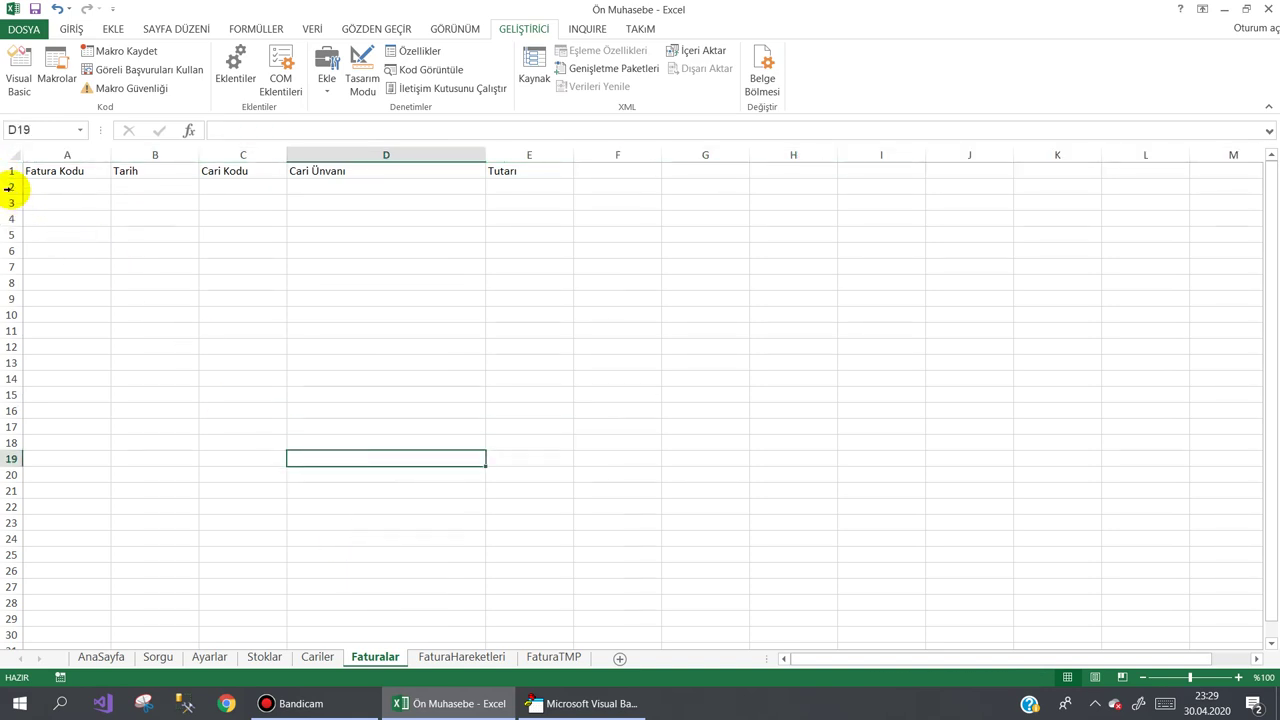
# - Delete FaturaHareketleri rows 2–3 and return to the AnaSayfa sheet
pyautogui.click(440, 657)
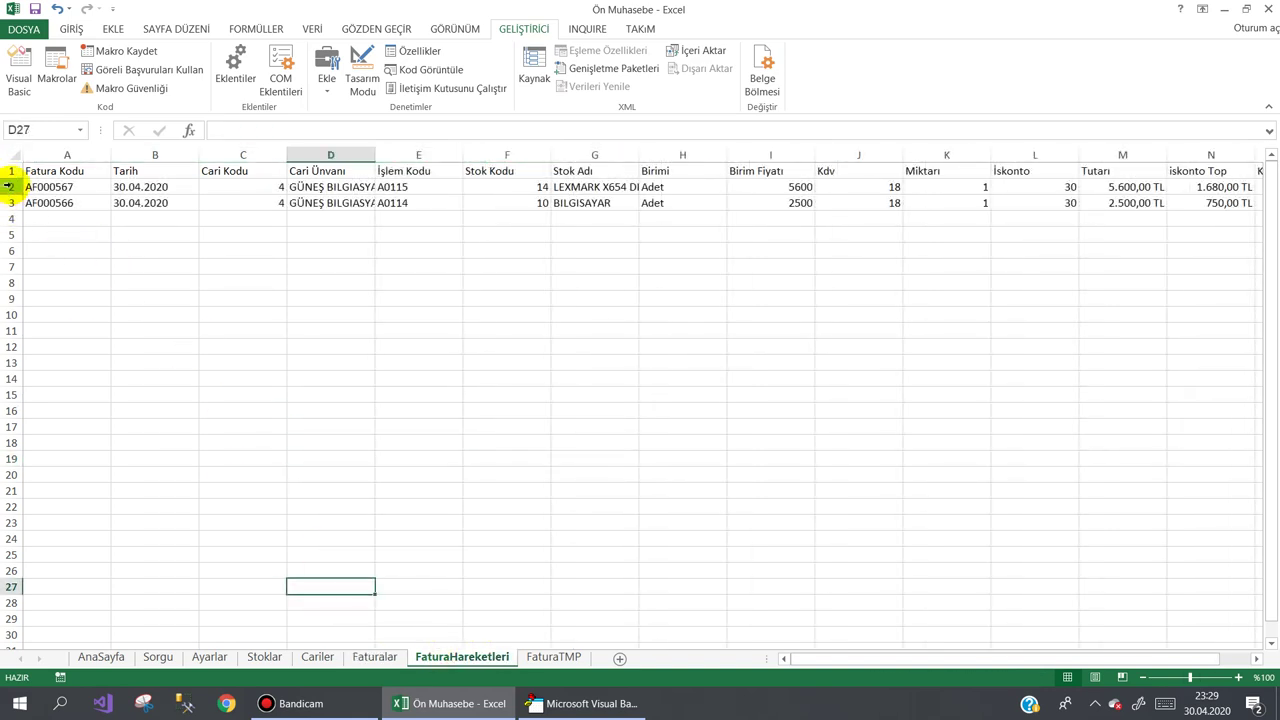
pyautogui.moveTo(8, 187); pyautogui.dragTo(11, 201)
pyautogui.rightClick(11, 200)
pyautogui.click(58, 336)
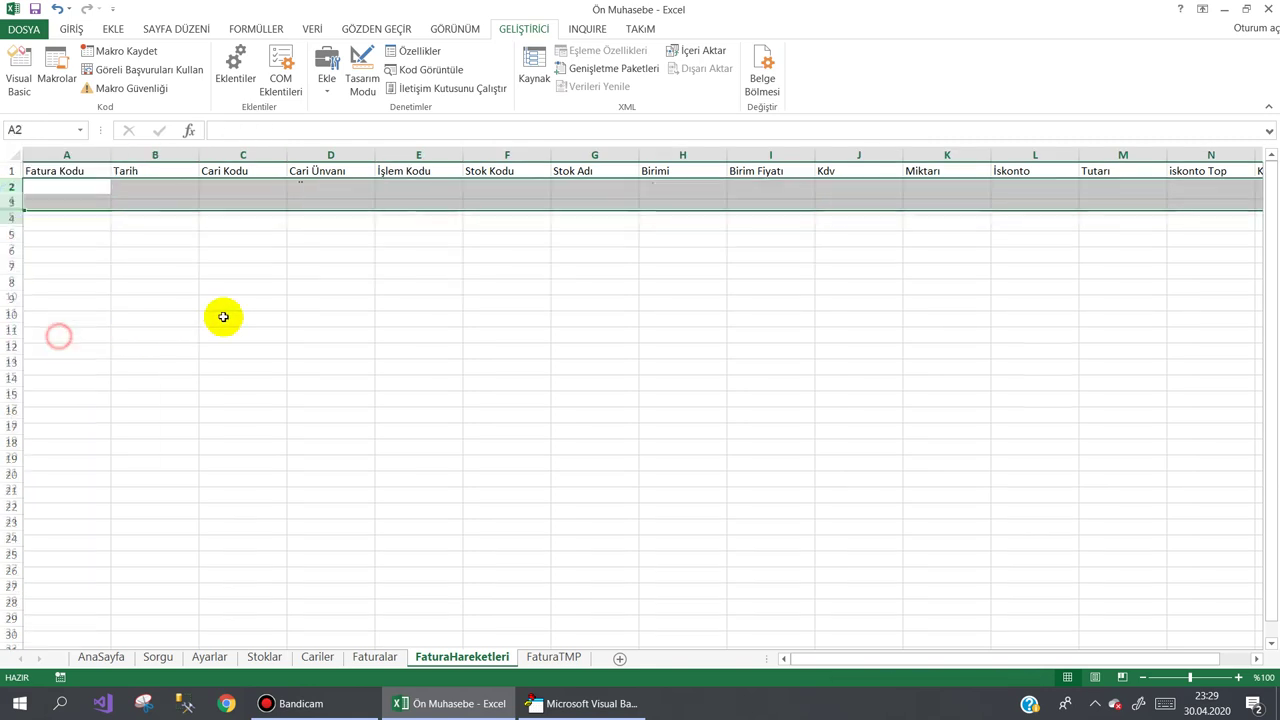
pyautogui.click(223, 317)
pyautogui.click(101, 657)
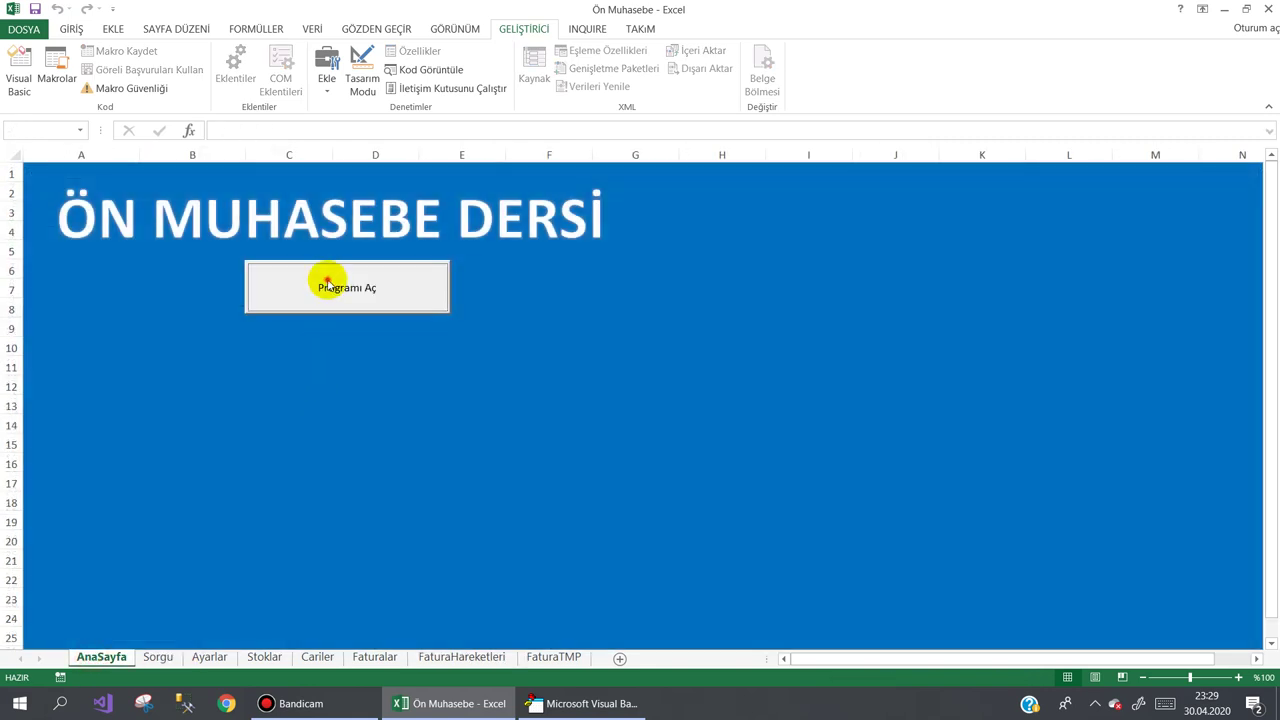
# - Save purchase invoice AF000568 for GÜNEŞ BILGISAYAR with one BILGISAYAR line item
pyautogui.click(328, 283)
pyautogui.click(486, 157)
pyautogui.click(509, 163)
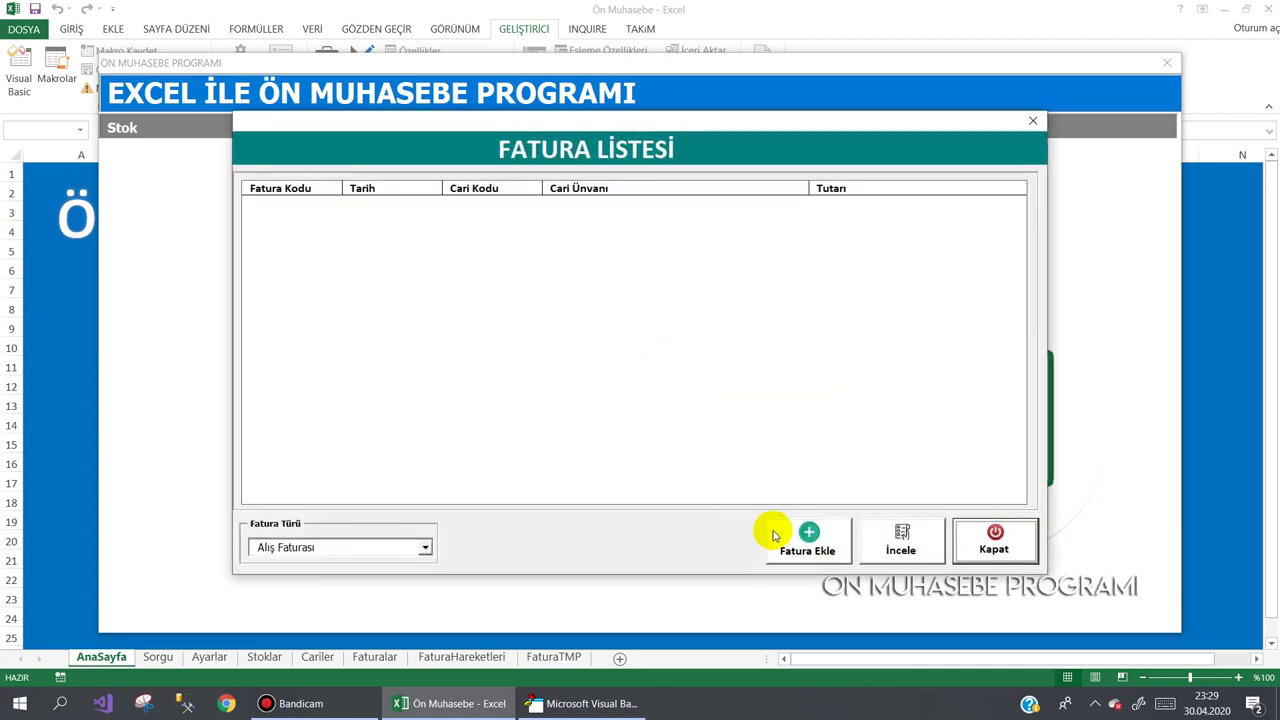
pyautogui.click(775, 536)
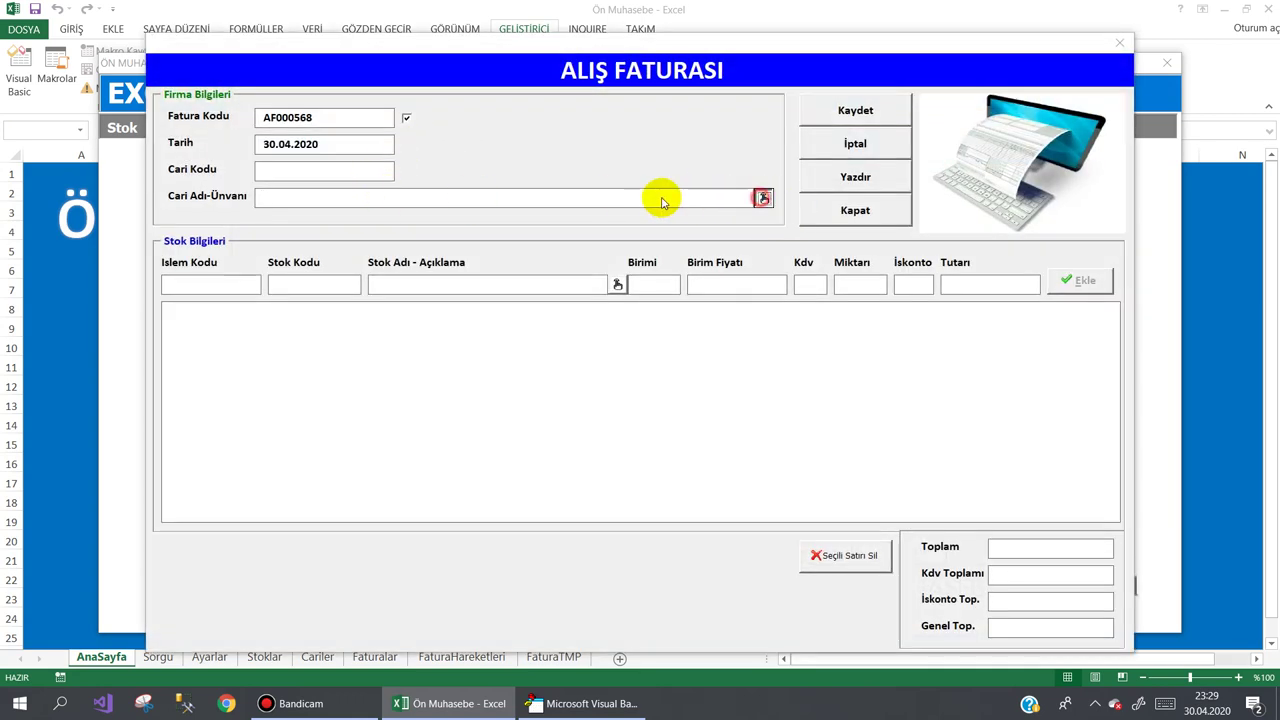
pyautogui.doubleClick(255, 200)
pyautogui.click(617, 284)
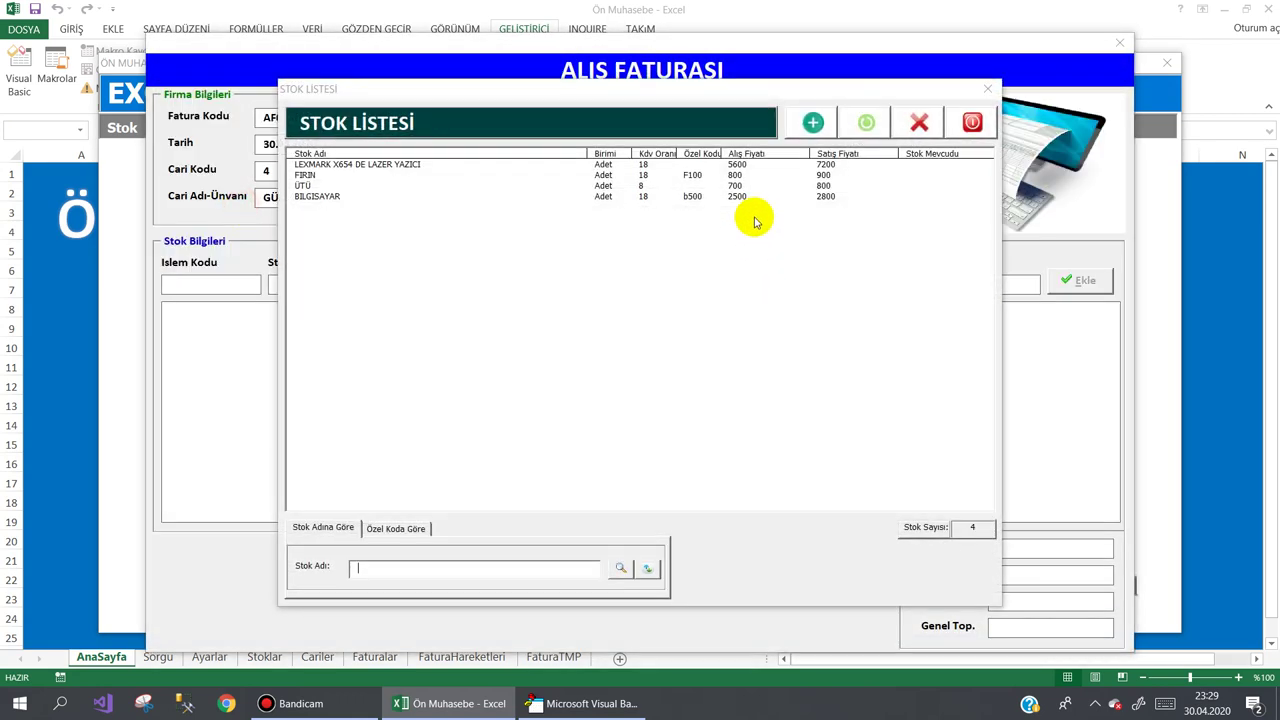
pyautogui.doubleClick(651, 197)
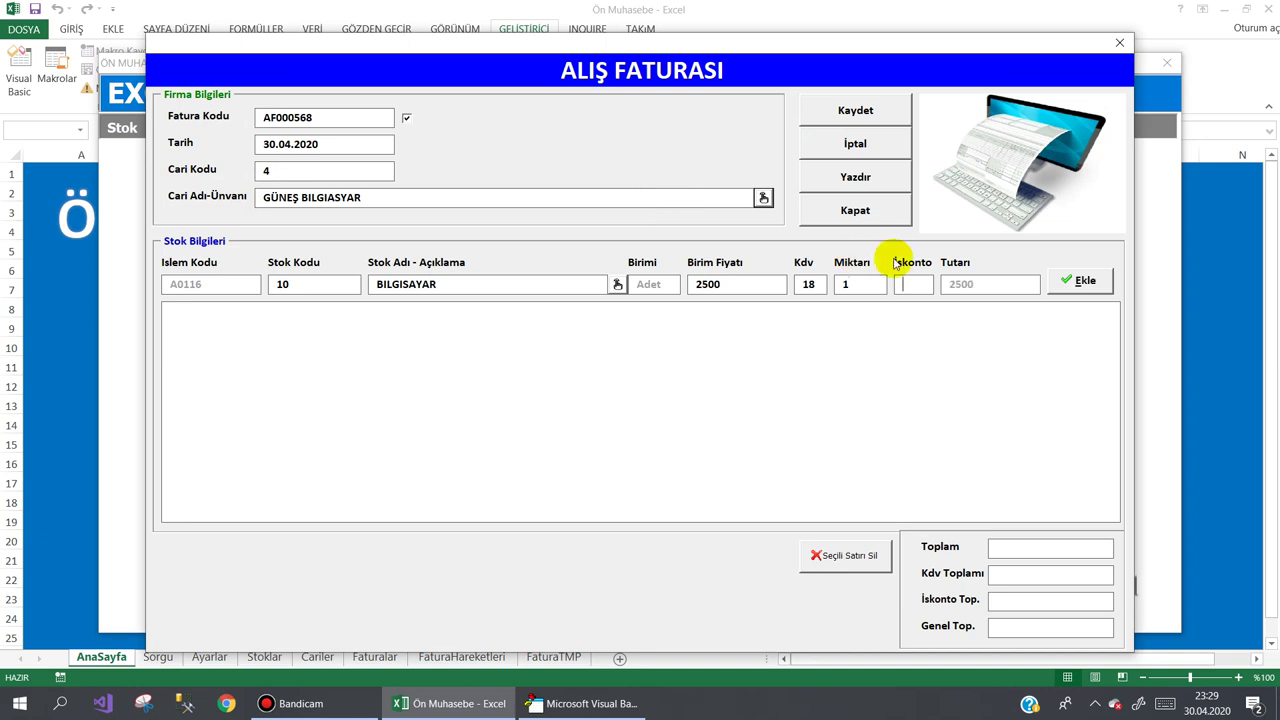
pyautogui.write('20')
pyautogui.press('Return')
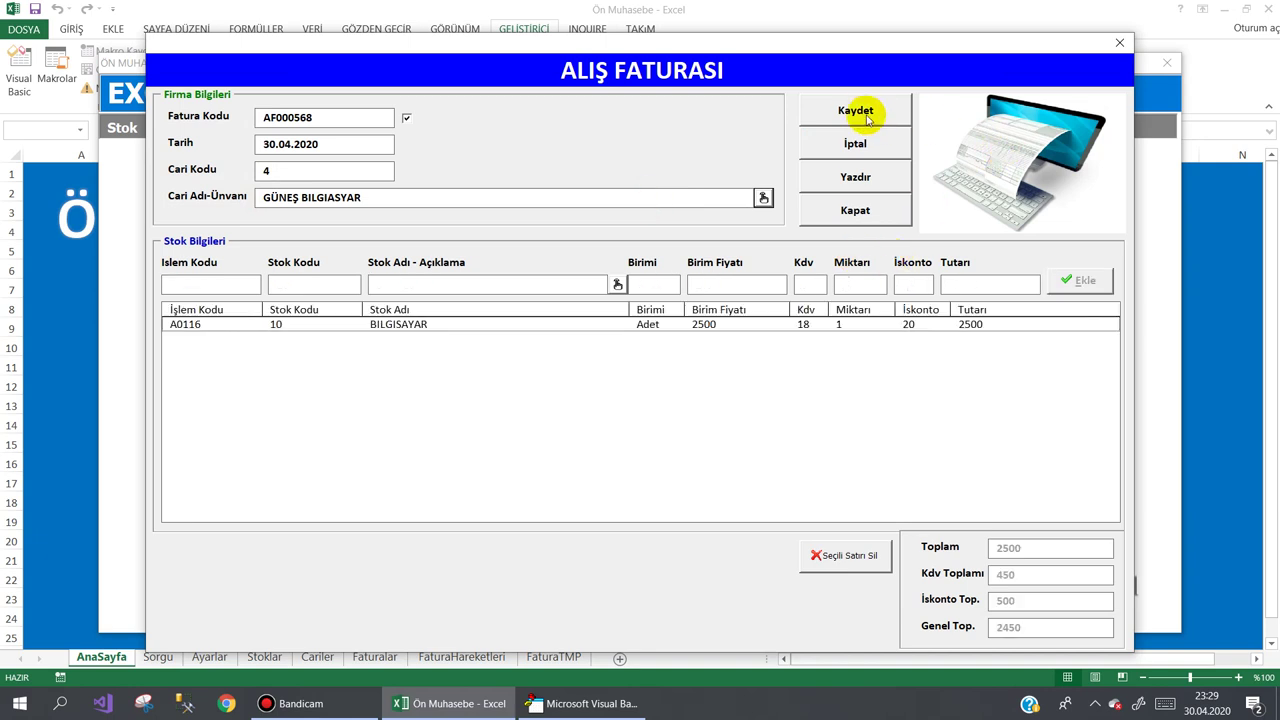
pyautogui.click(856, 110)
pyautogui.click(606, 410)
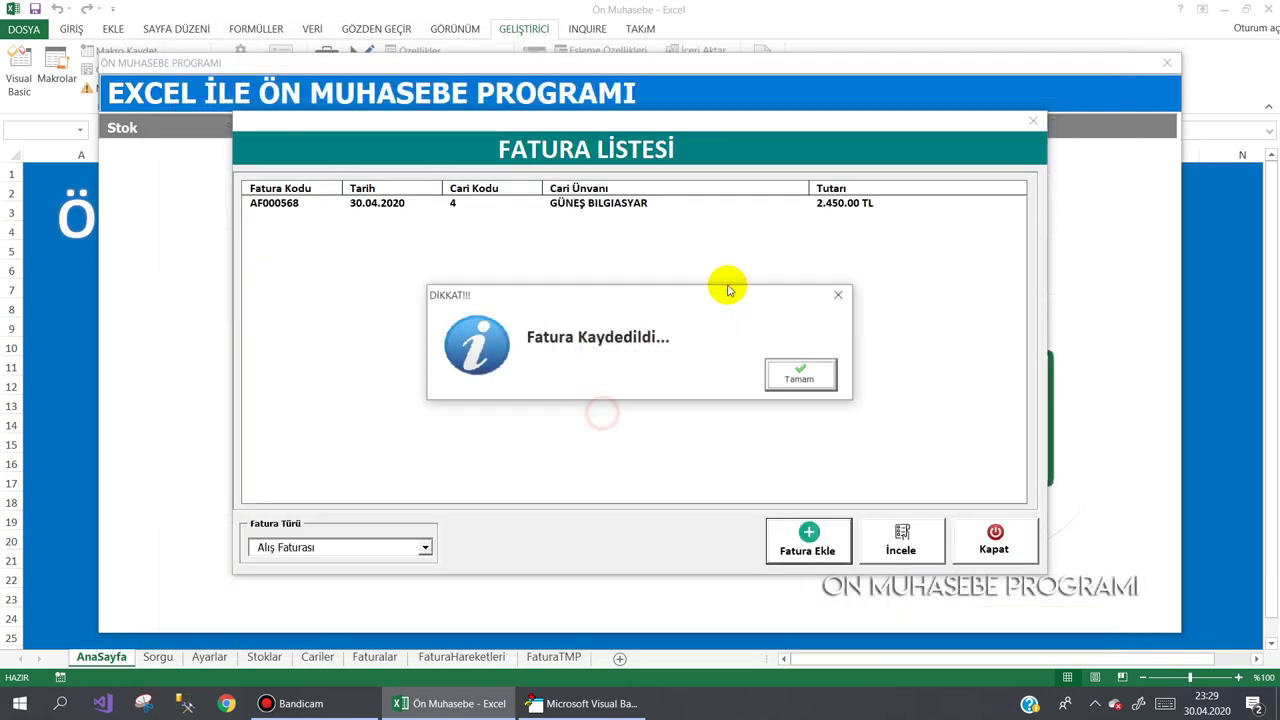
pyautogui.click(800, 372)
# - Save invoice AF000569 for GÜNEŞ BILGISAYAR with a LEXMARK X654 DE LAZER YAZICI line, then close the list
pyautogui.click(798, 521)
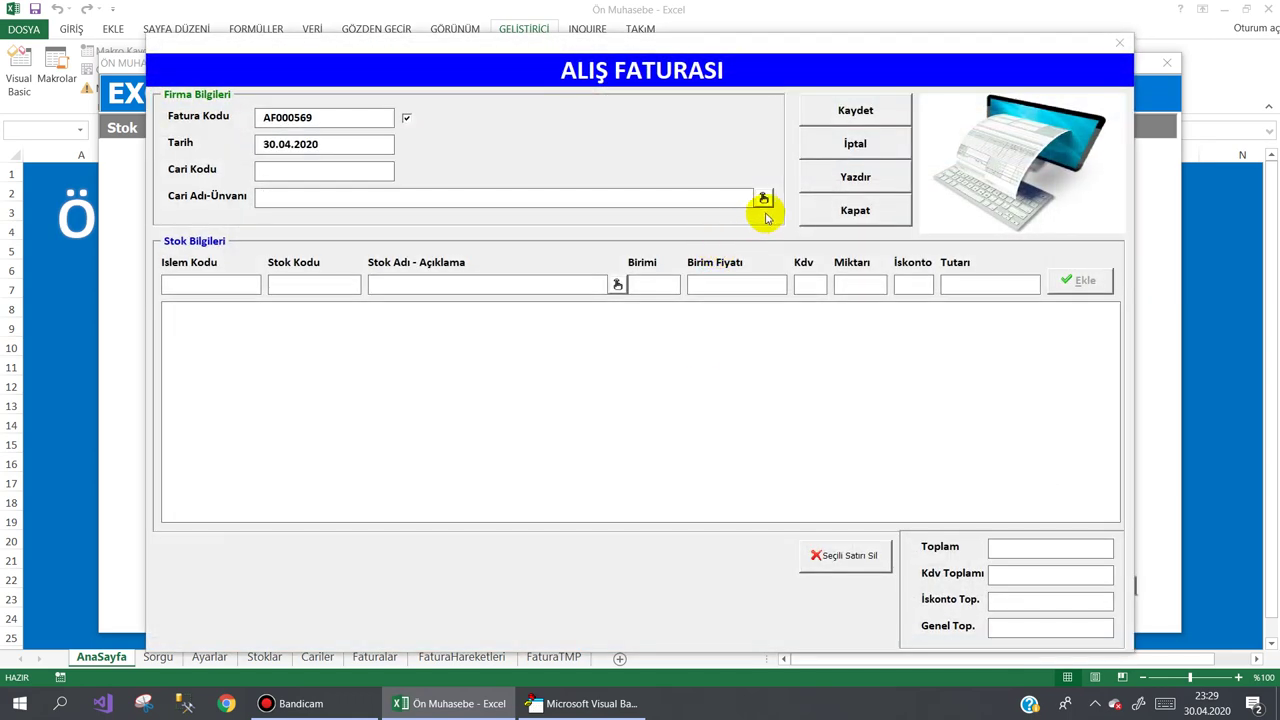
pyautogui.click(762, 196)
pyautogui.doubleClick(287, 207)
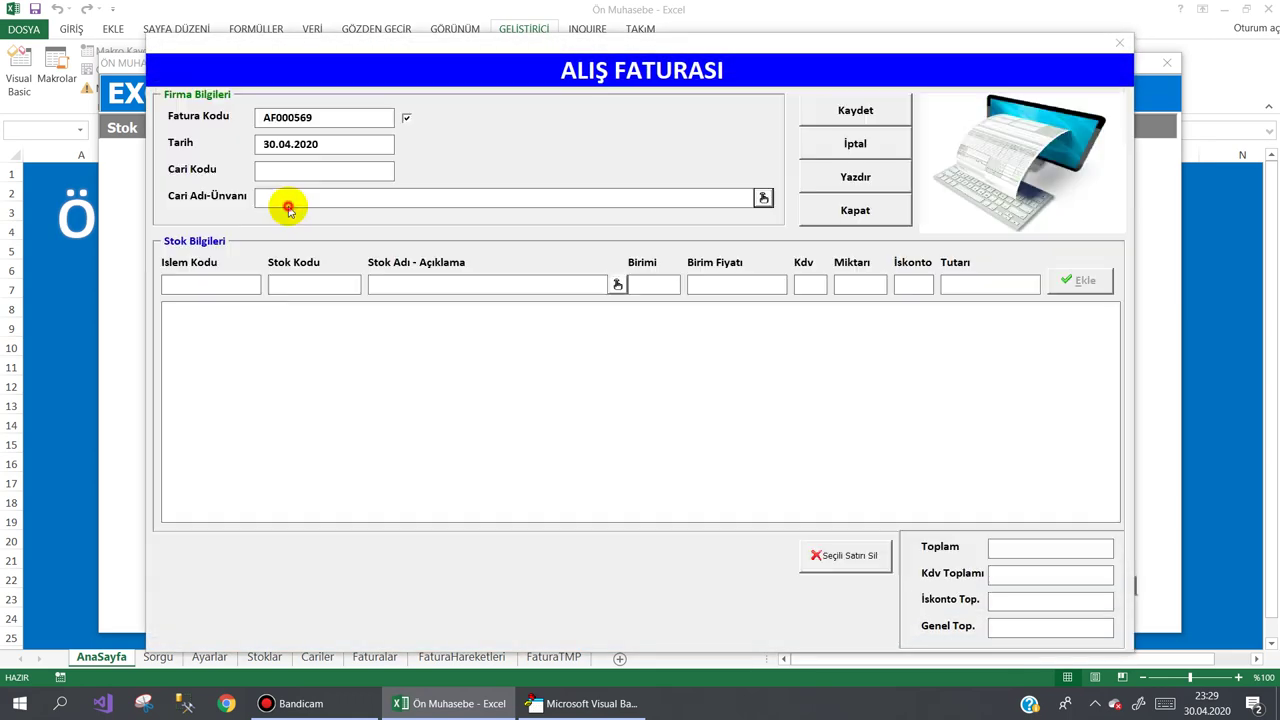
pyautogui.doubleClick(380, 164)
pyautogui.write('20')
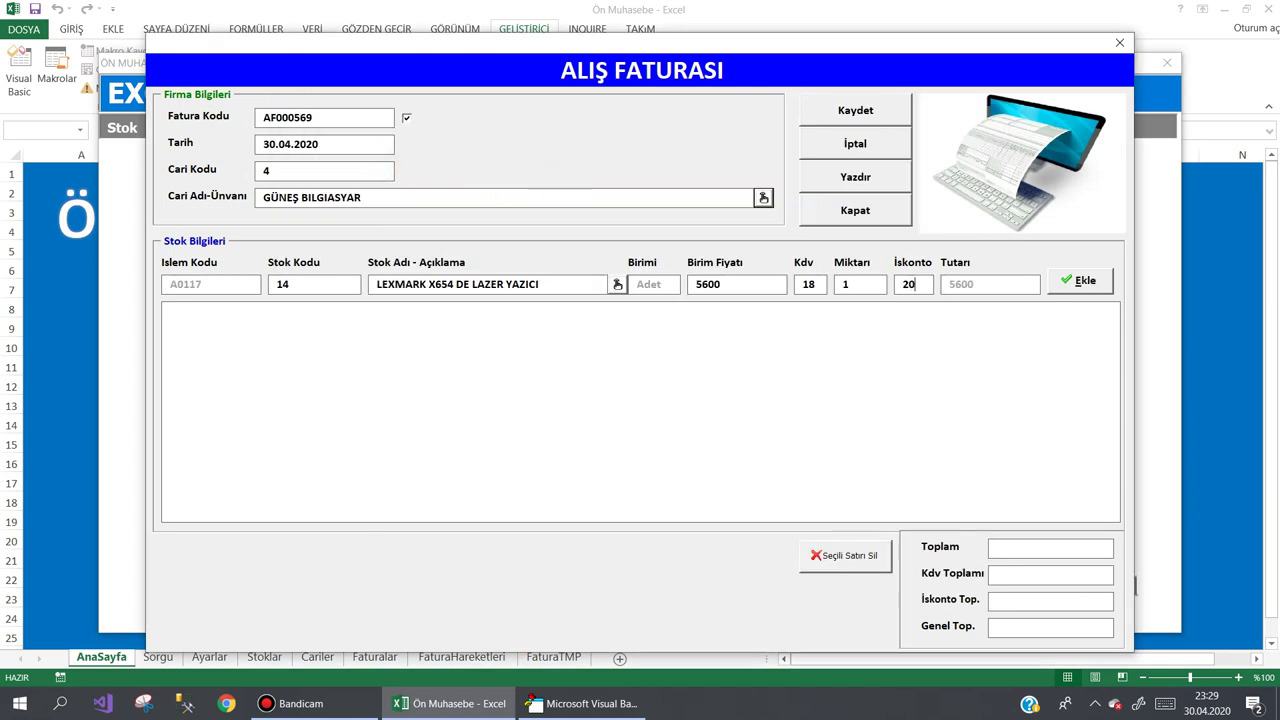
pyautogui.press('Return')
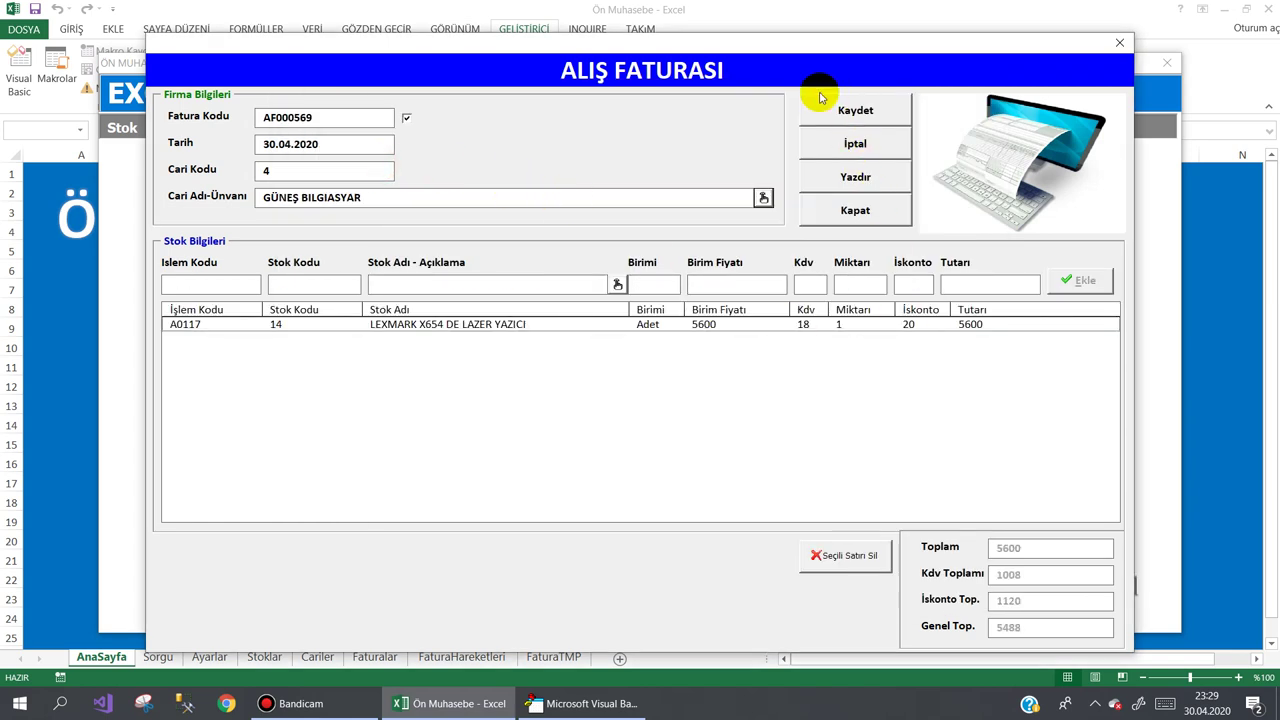
pyautogui.click(830, 114)
pyautogui.click(610, 403)
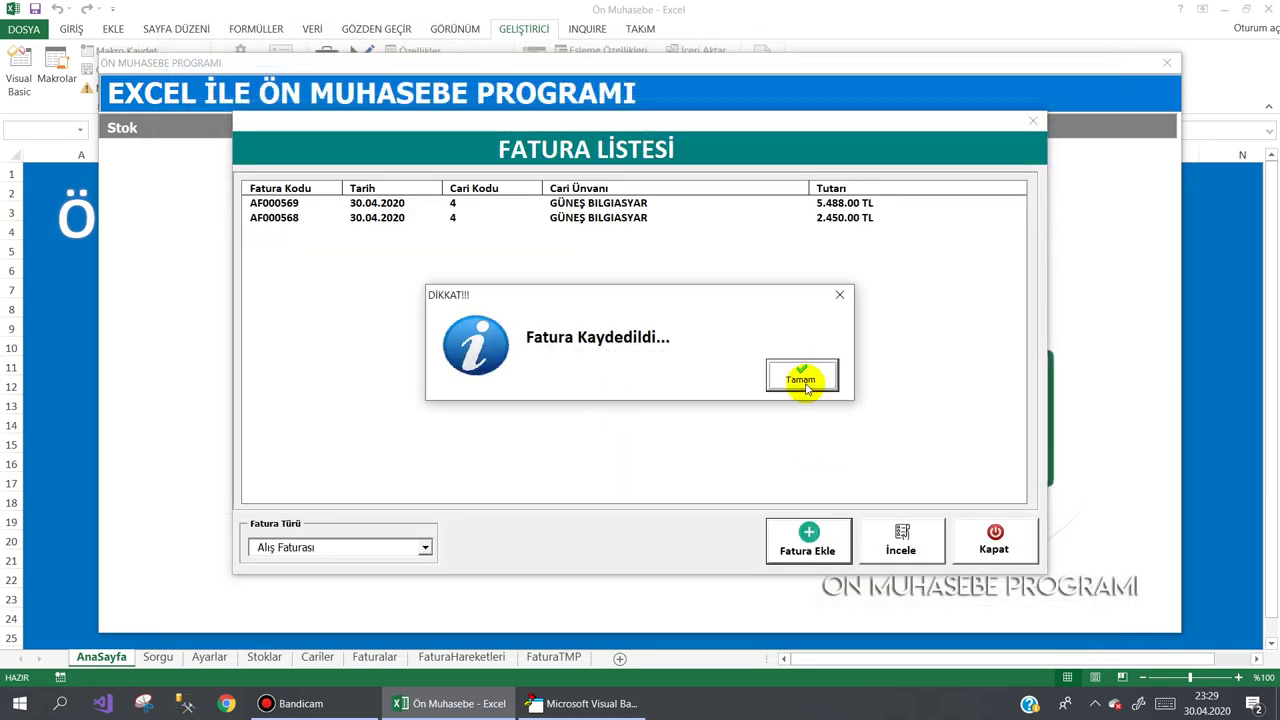
pyautogui.click(805, 373)
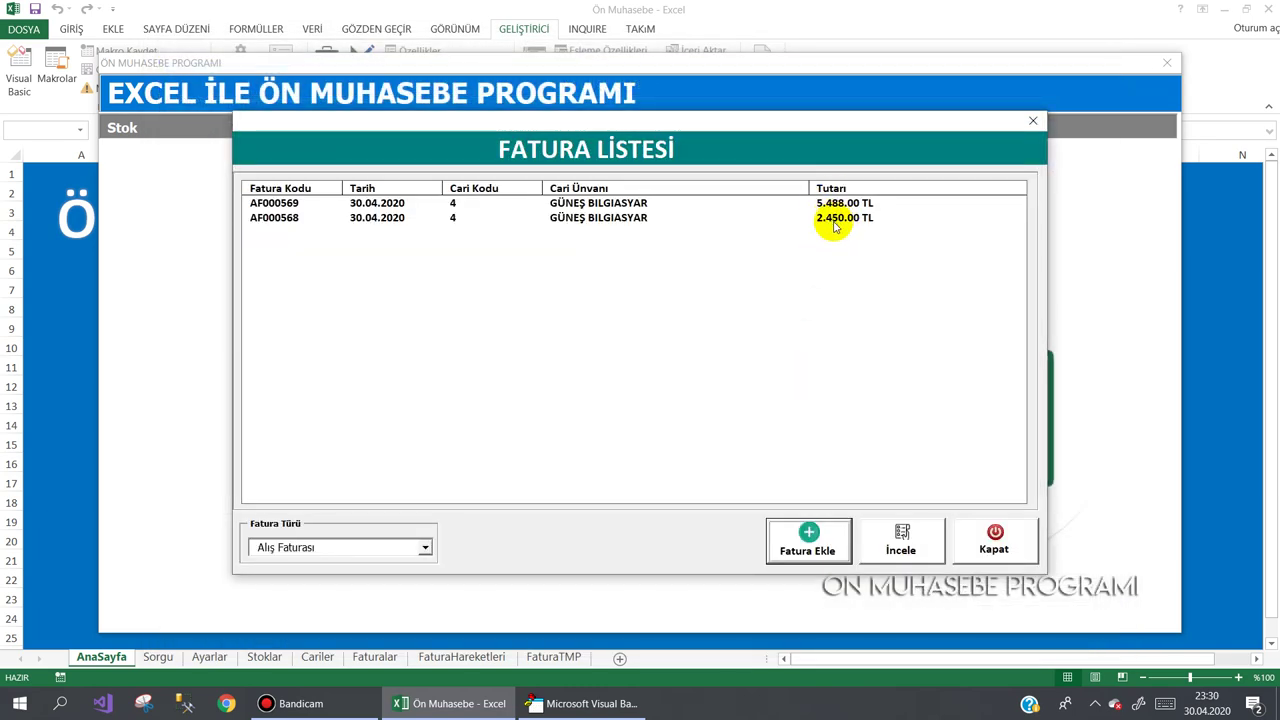
pyautogui.click(994, 540)
# - Close the accounting program and check the Alacak value in Cariler H6 and the total in Faturalar E2
pyautogui.moveTo(1040, 135)
pyautogui.click(1050, 362)
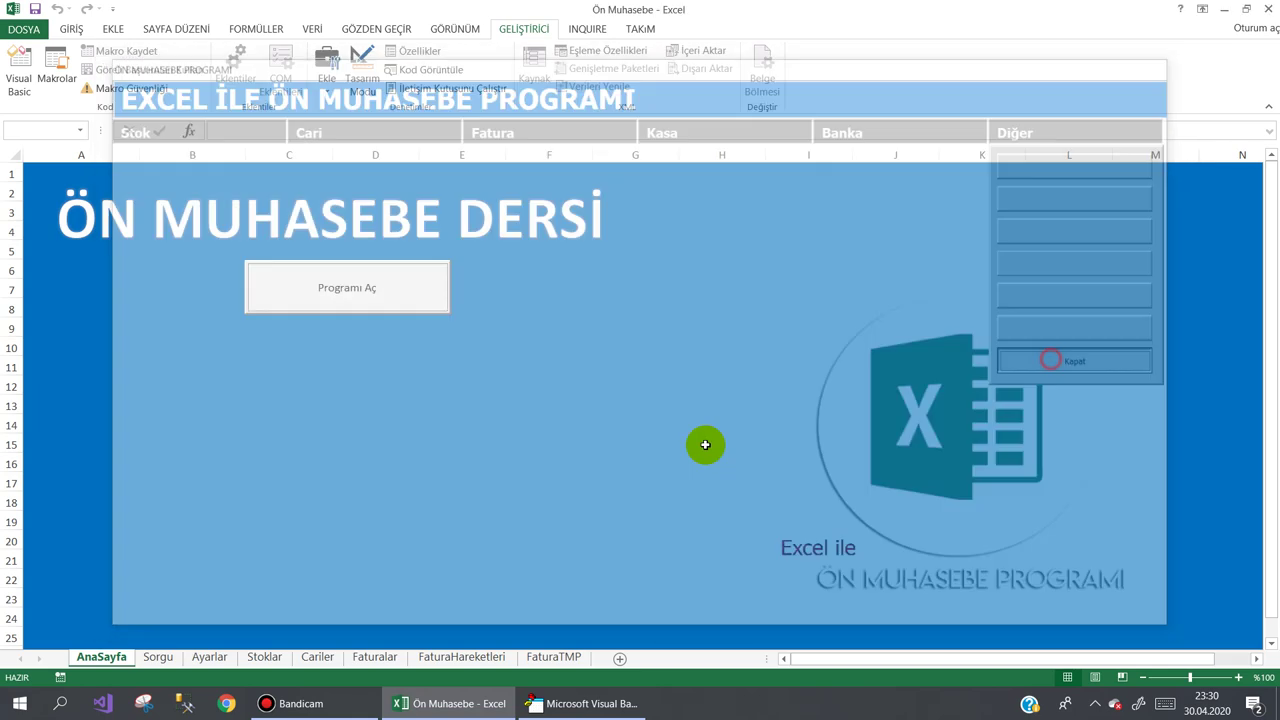
pyautogui.click(318, 657)
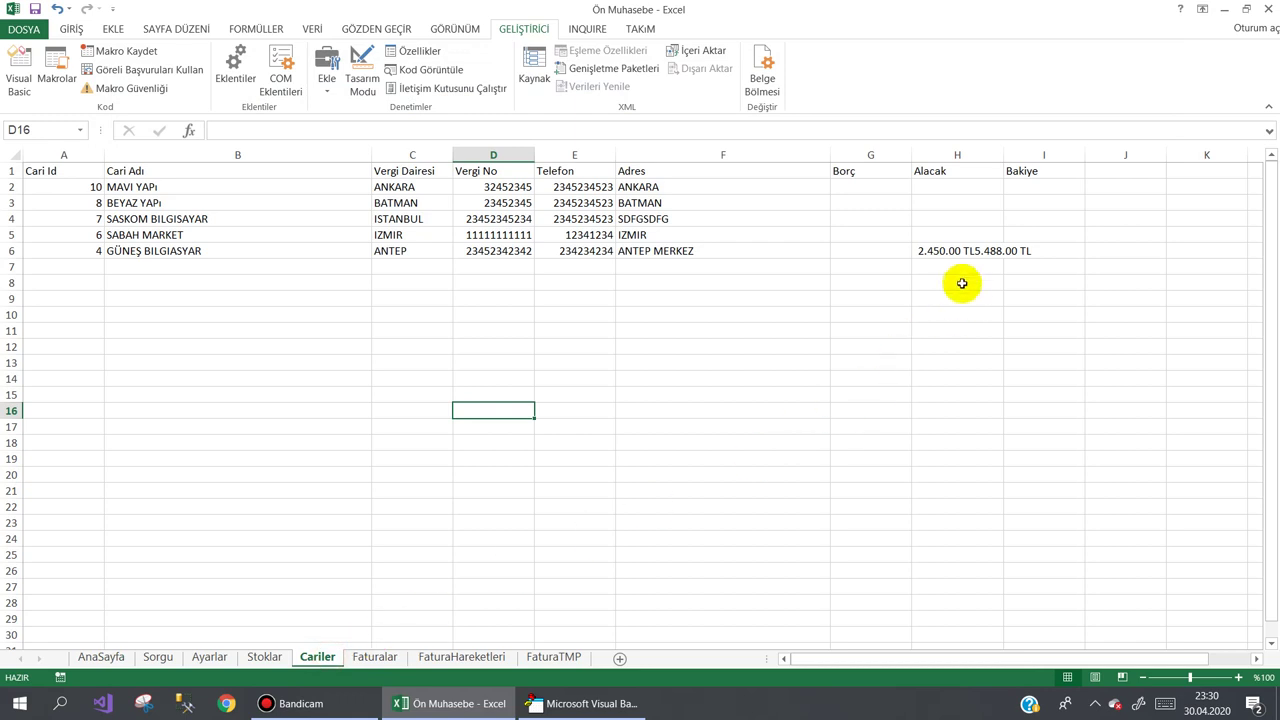
pyautogui.click(963, 253)
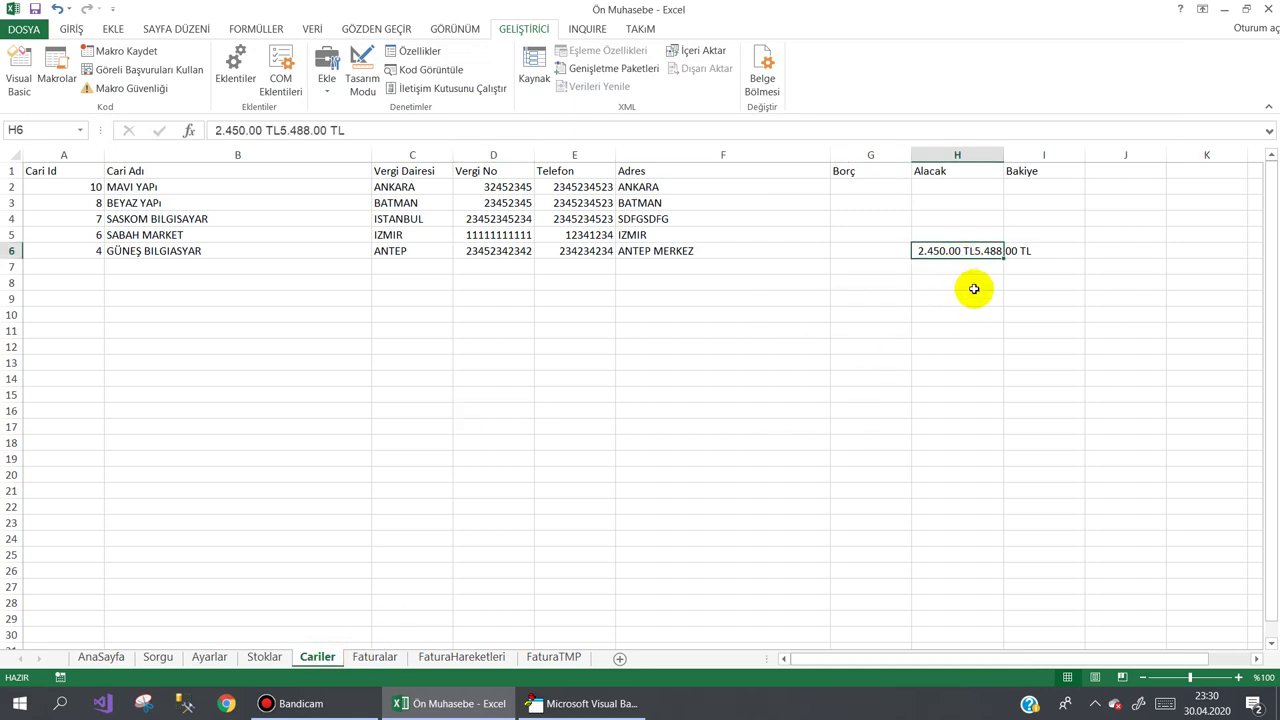
pyautogui.click(356, 658)
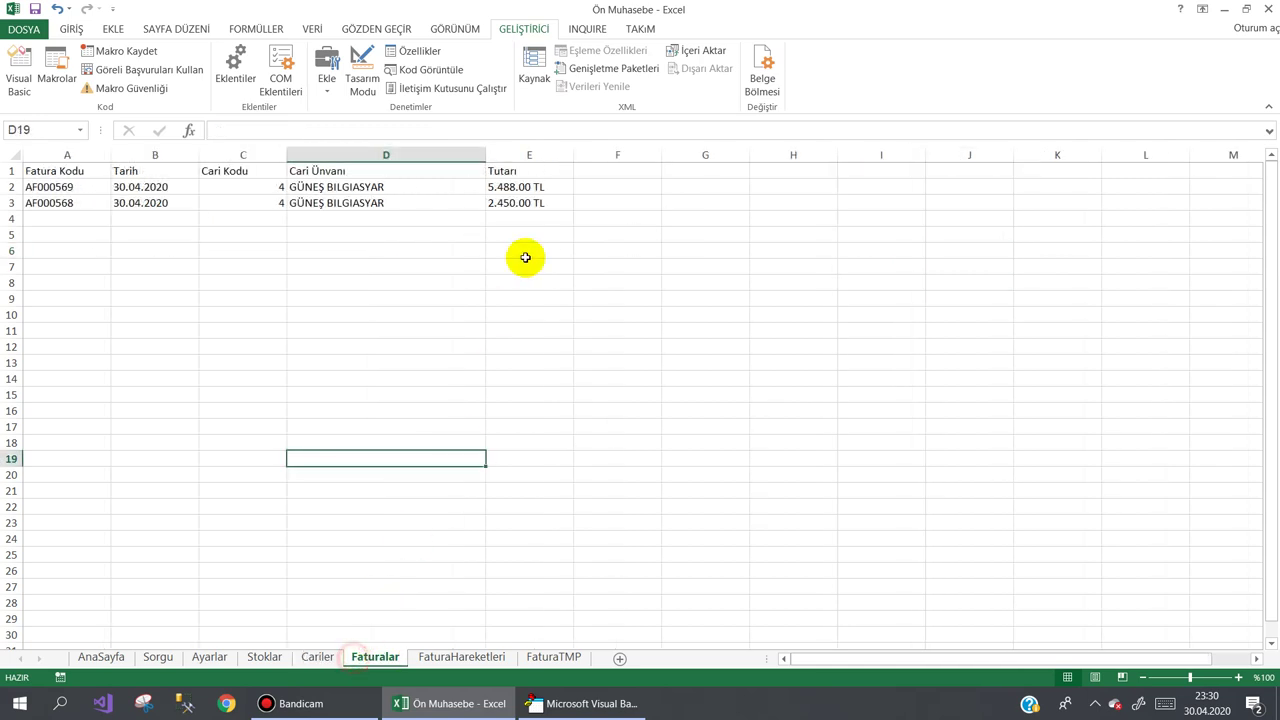
pyautogui.click(535, 188)
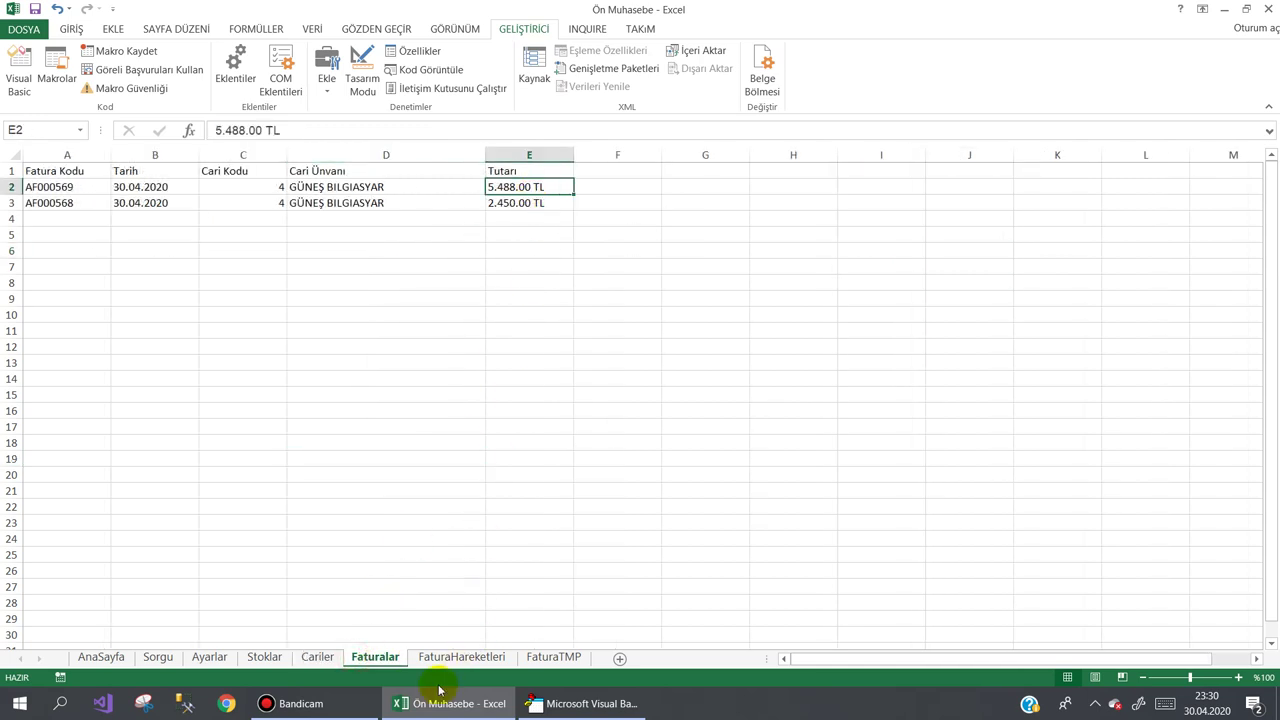
pyautogui.click(320, 657)
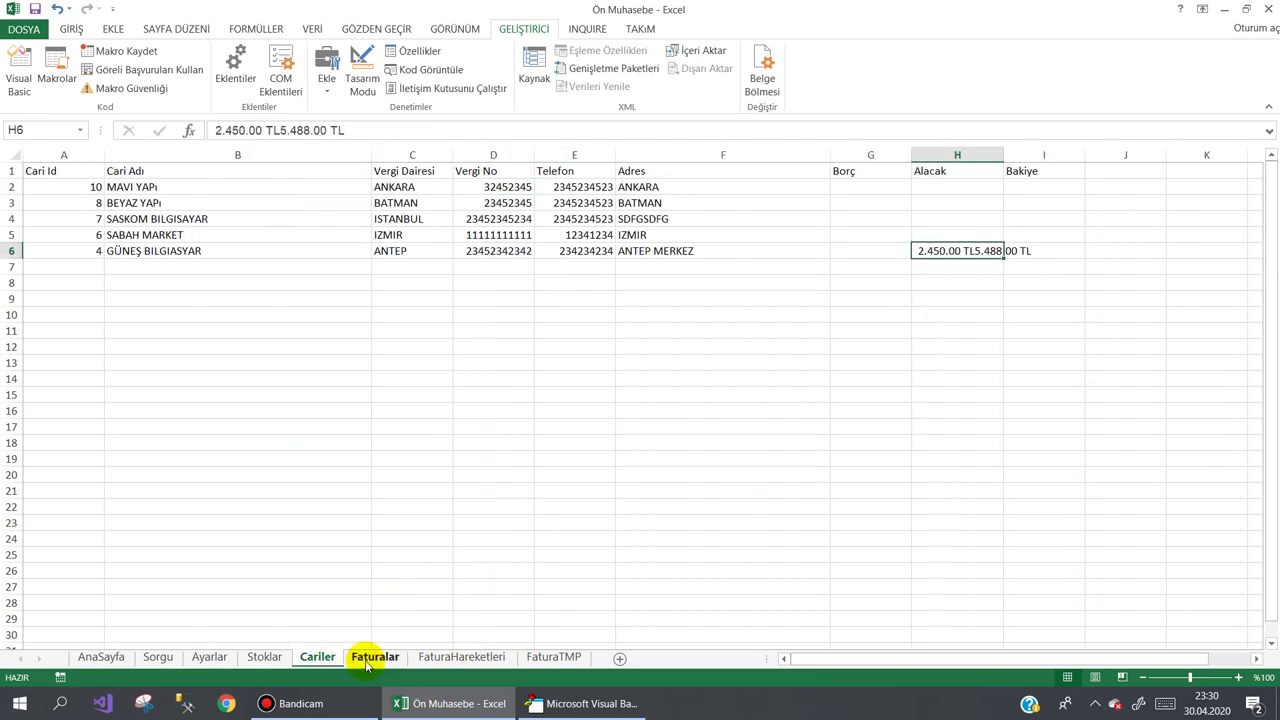
pyautogui.click(370, 660)
# - Enter =TOPLA(E2:E3) in E4, select E2:E3, and return to the VBA editor
pyautogui.click(526, 222)
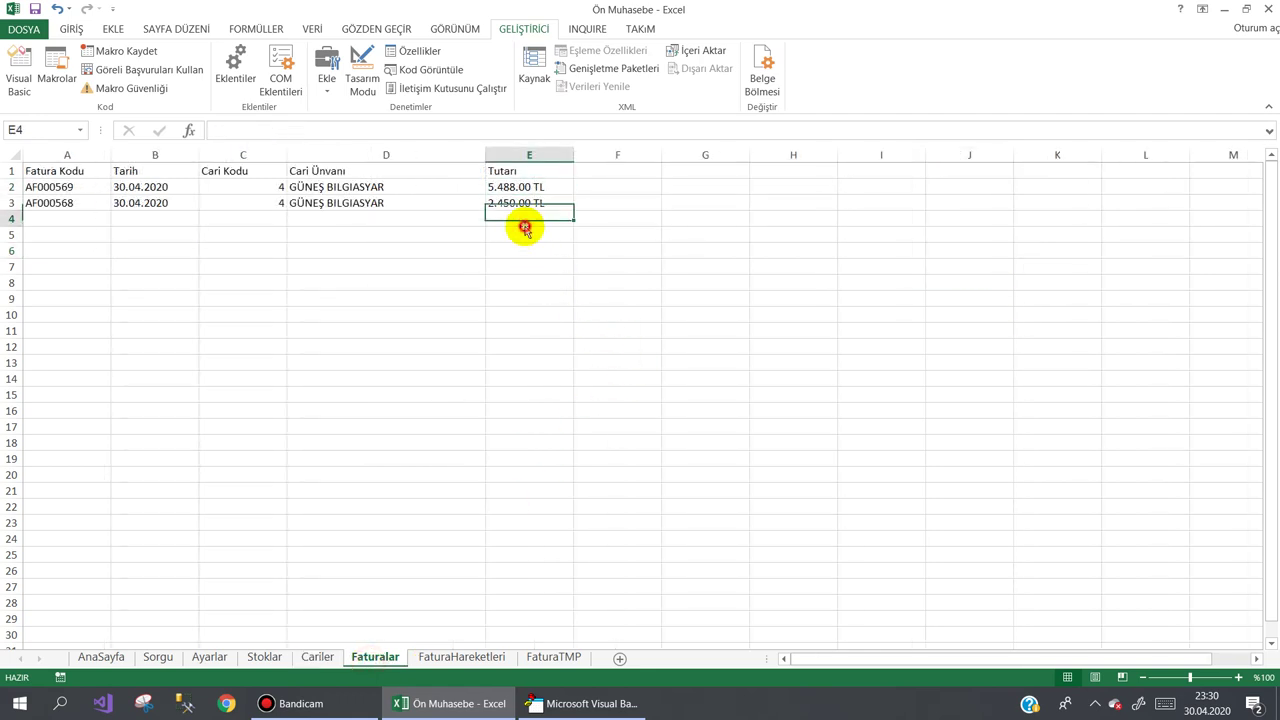
pyautogui.click(71, 28)
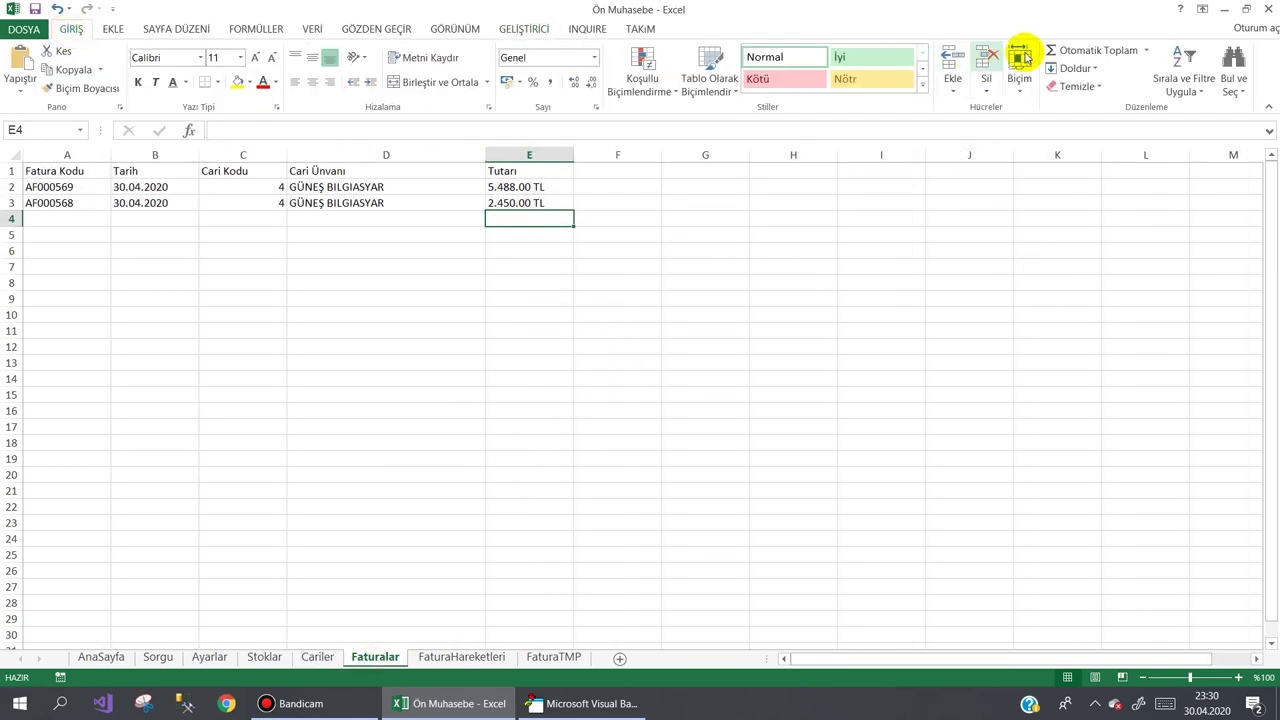
pyautogui.click(1071, 53)
pyautogui.moveTo(552, 187); pyautogui.dragTo(549, 203)
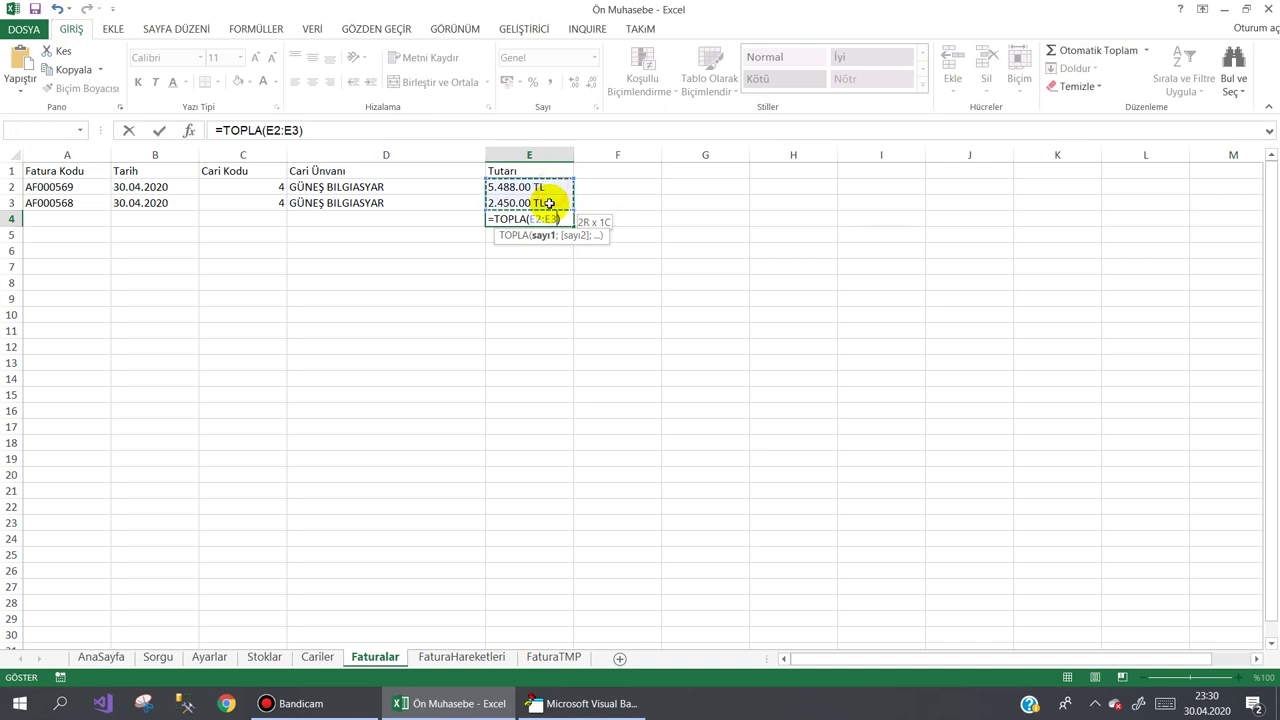
pyautogui.press('Return')
pyautogui.click(555, 219)
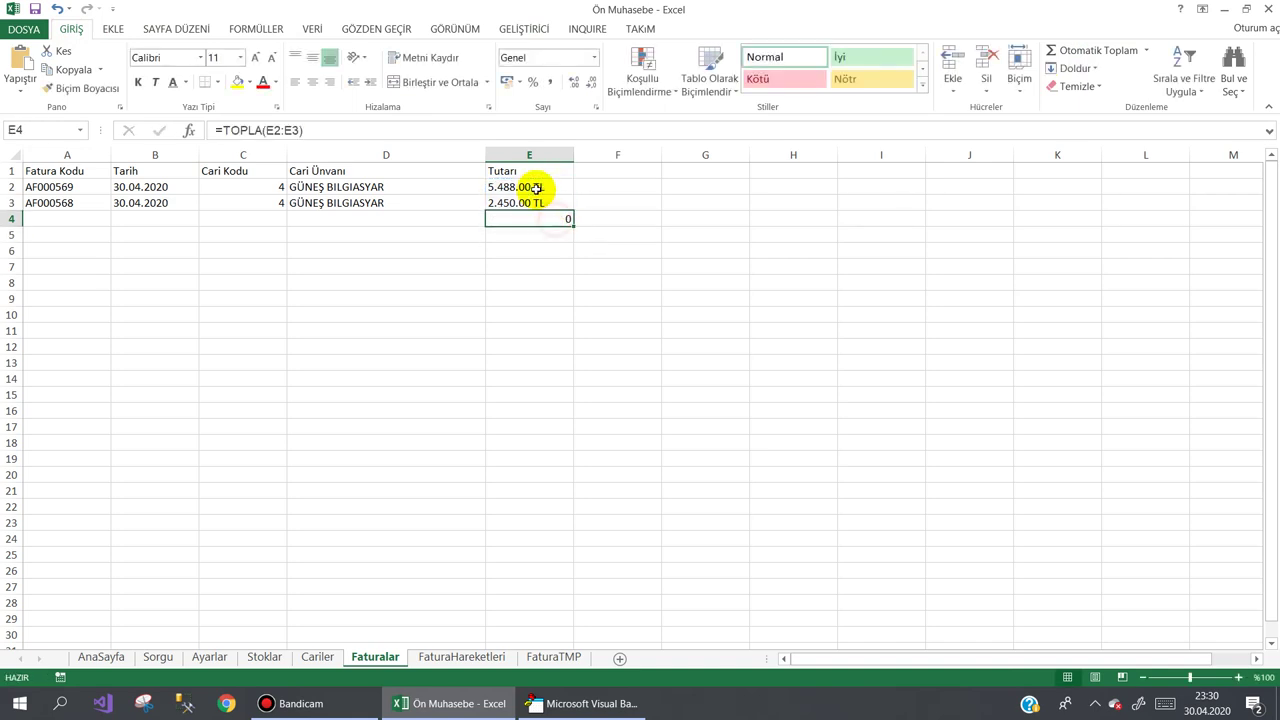
pyautogui.moveTo(529, 187); pyautogui.dragTo(532, 201)
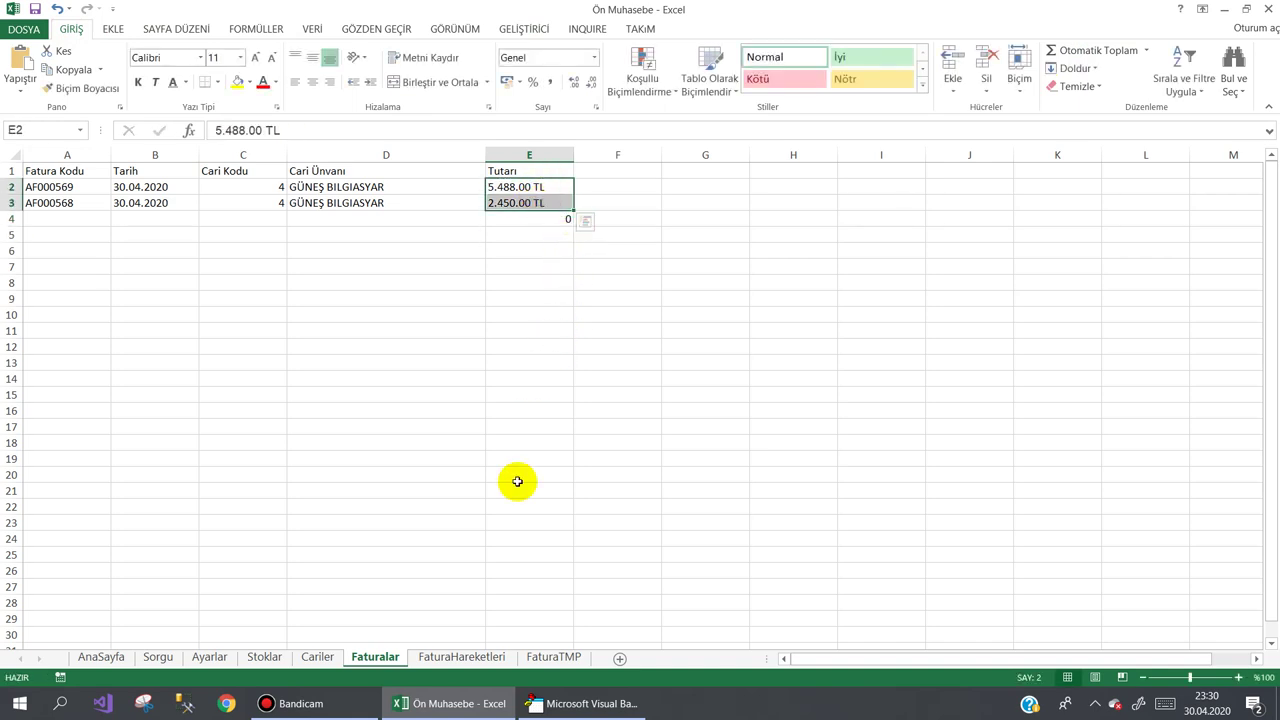
pyautogui.click(569, 704)
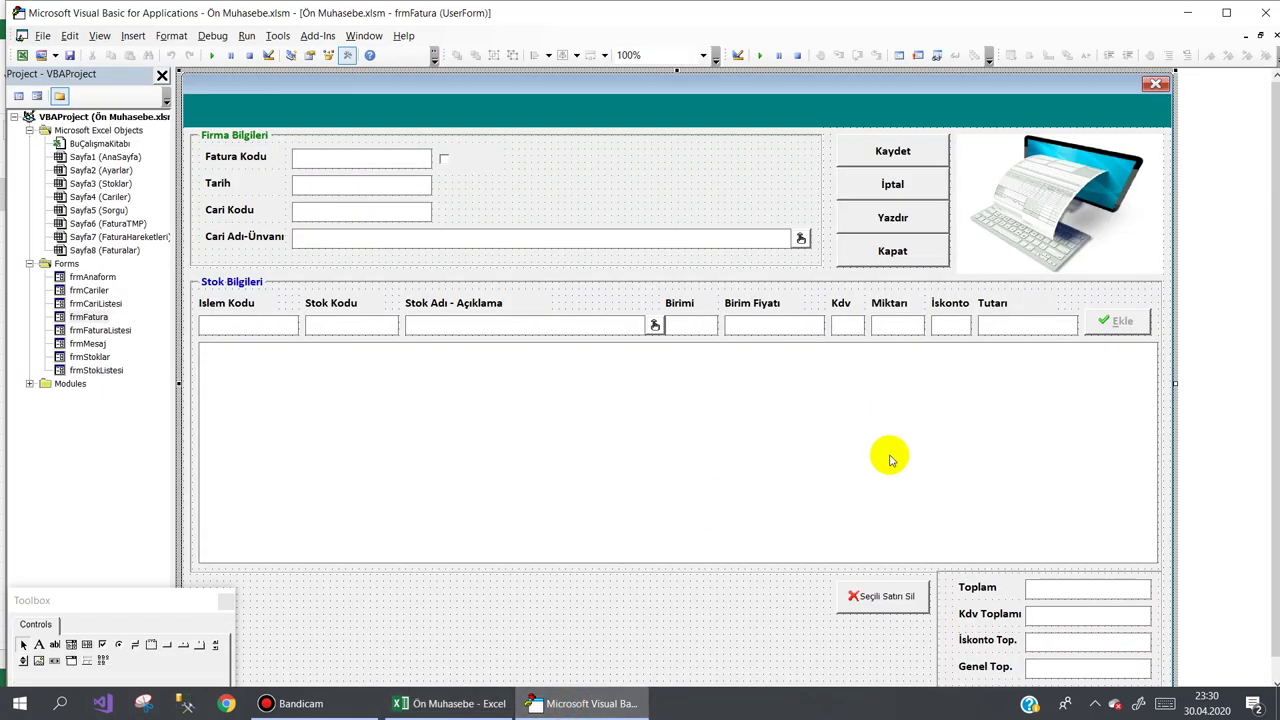
# - Open the Kaydet button's click code and review the FormatCurrency call on the E2 line
pyautogui.click(862, 156)
pyautogui.doubleClick(862, 156)
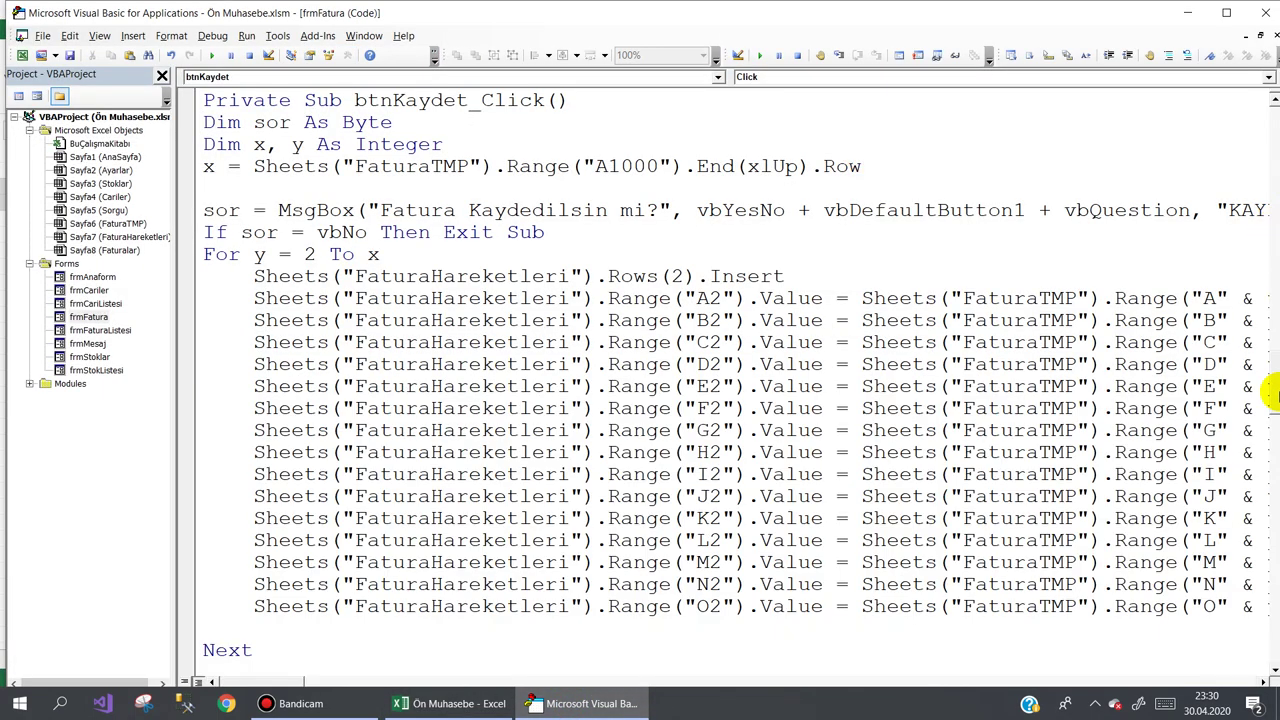
pyautogui.scroll(-3, 1274, 380)
pyautogui.scroll(-4, 1274, 438)
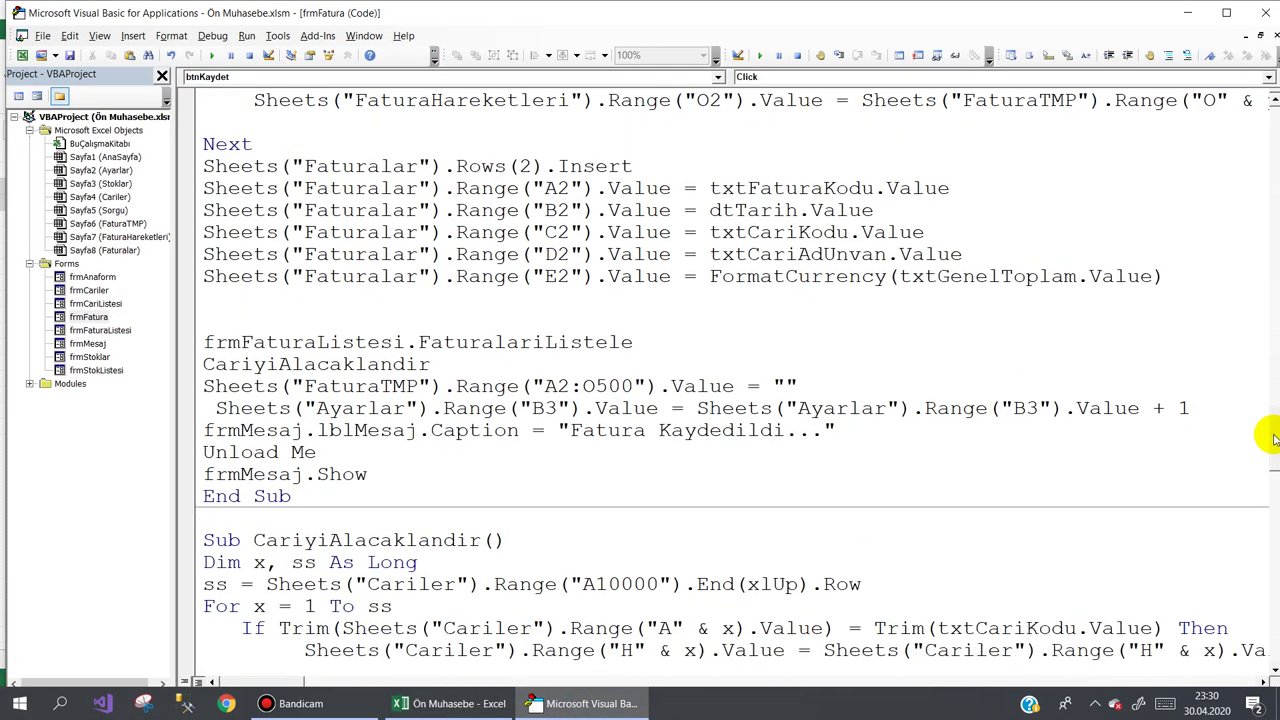
pyautogui.click(640, 290)
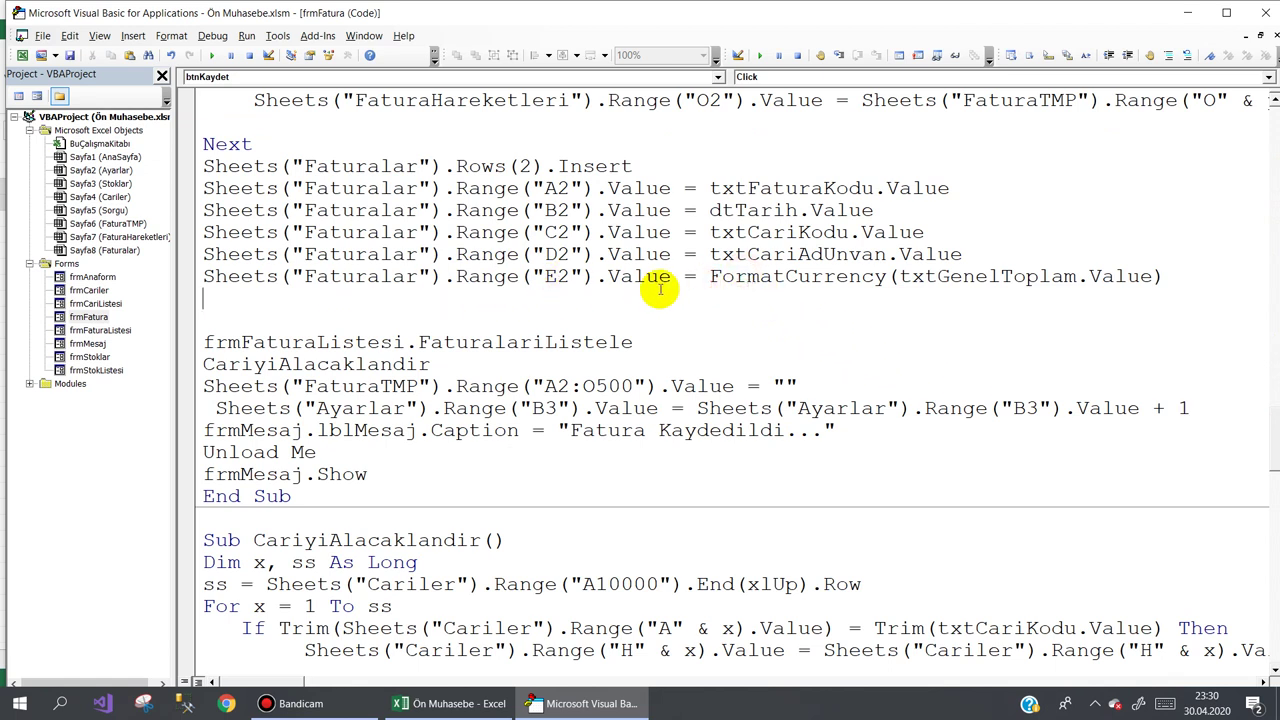
pyautogui.moveTo(712, 277); pyautogui.dragTo(855, 279)
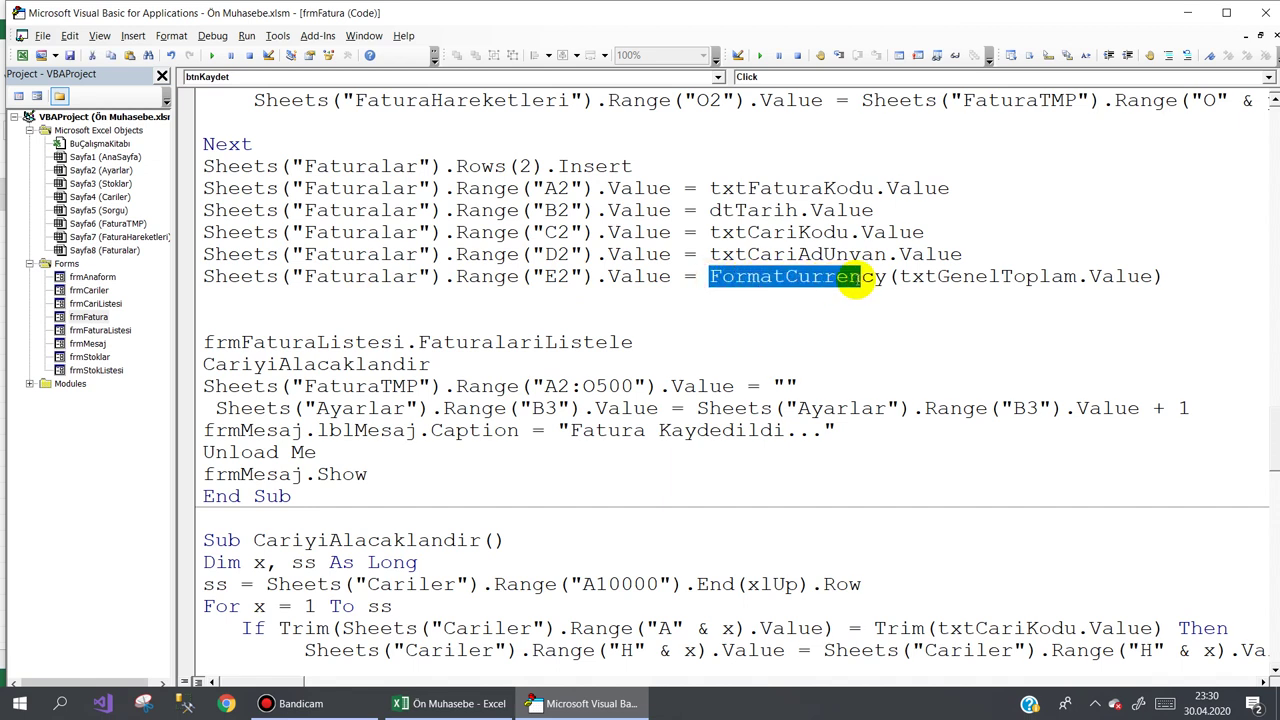
pyautogui.click(880, 338)
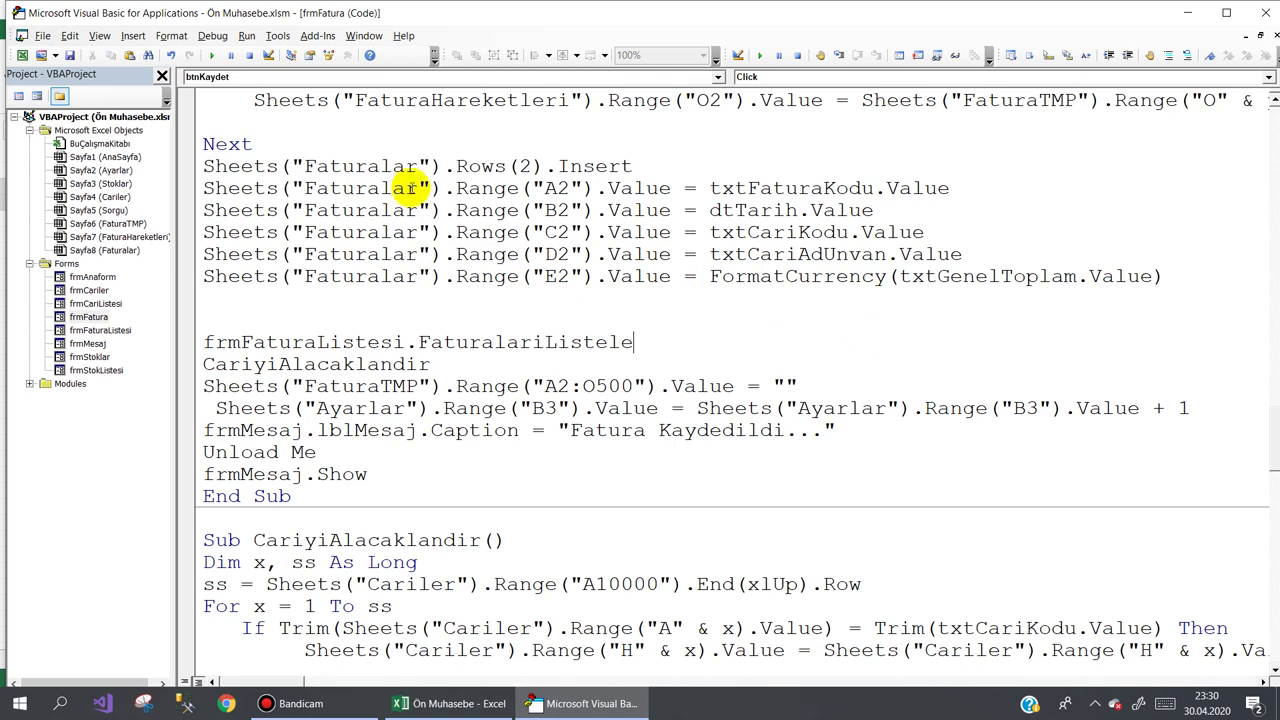
pyautogui.scroll(2, 422, 188)
pyautogui.scroll(3, 422, 188)
pyautogui.scroll(2, 422, 188)
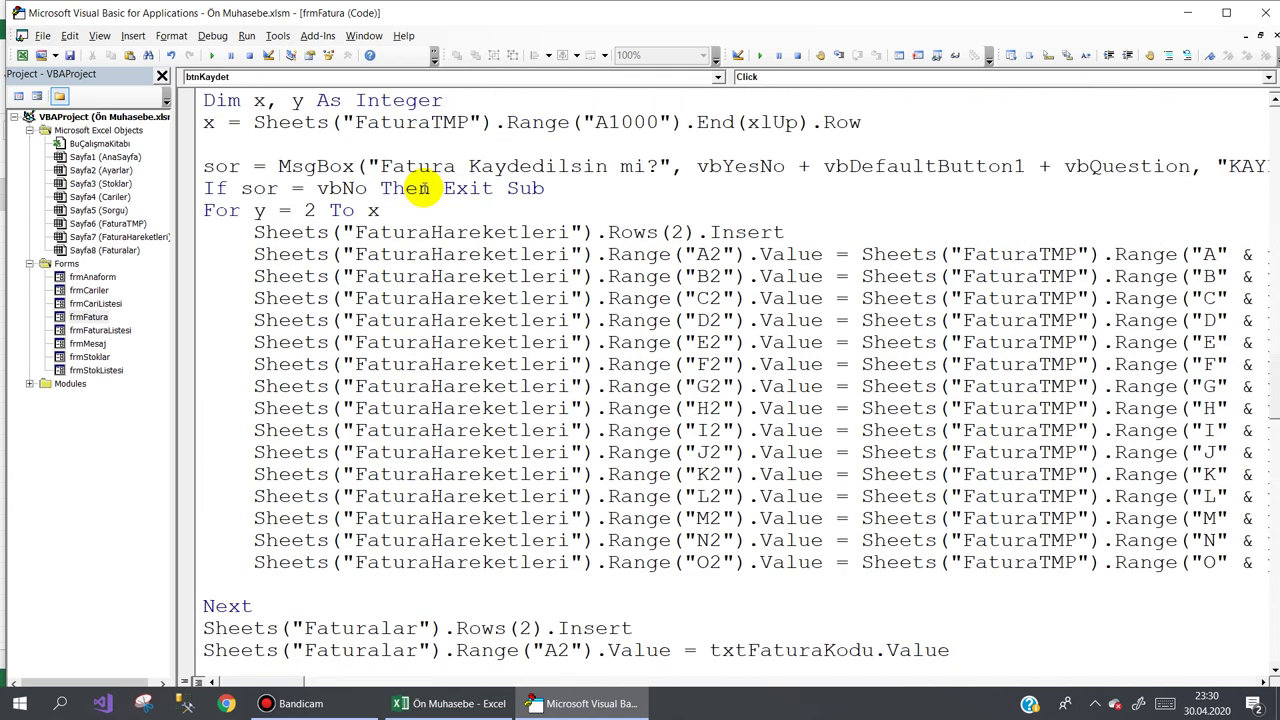
pyautogui.scroll(1, 422, 188)
# - Declare 'Dim gtoplam As Double' below the Dim x, y line
pyautogui.click(446, 166)
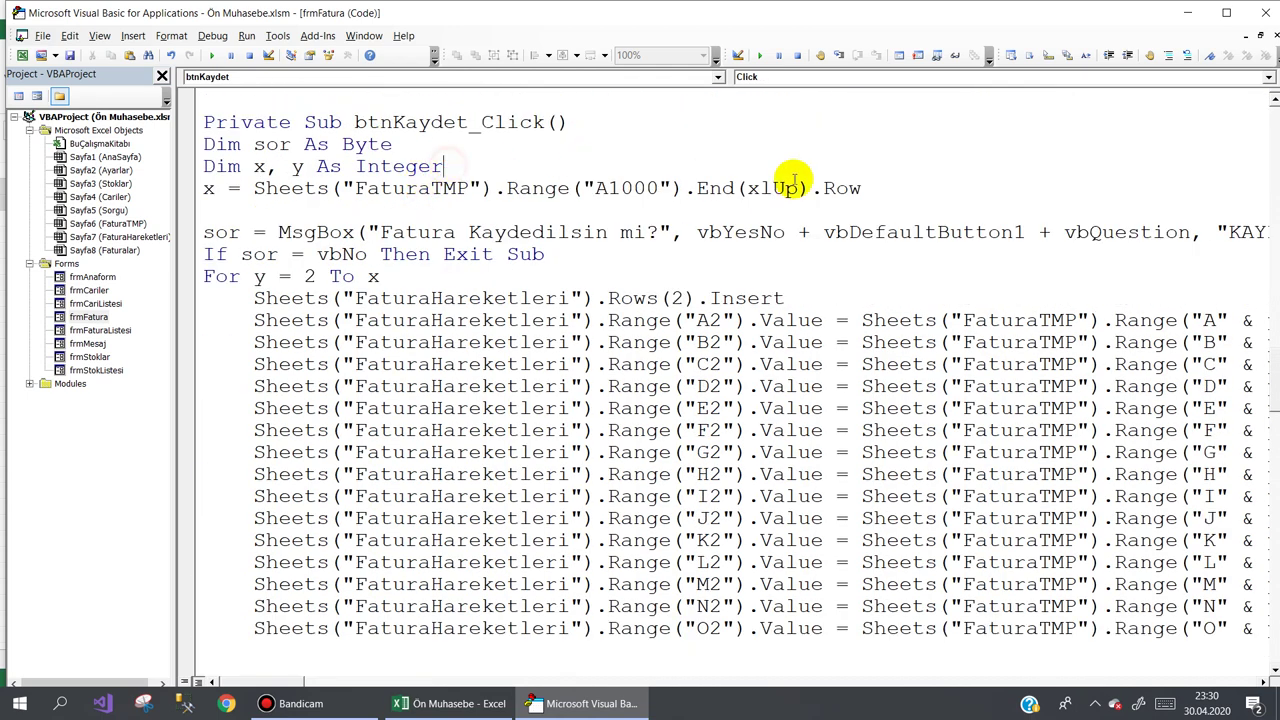
pyautogui.press('Return')
pyautogui.write('DİM GTOPLAM A')
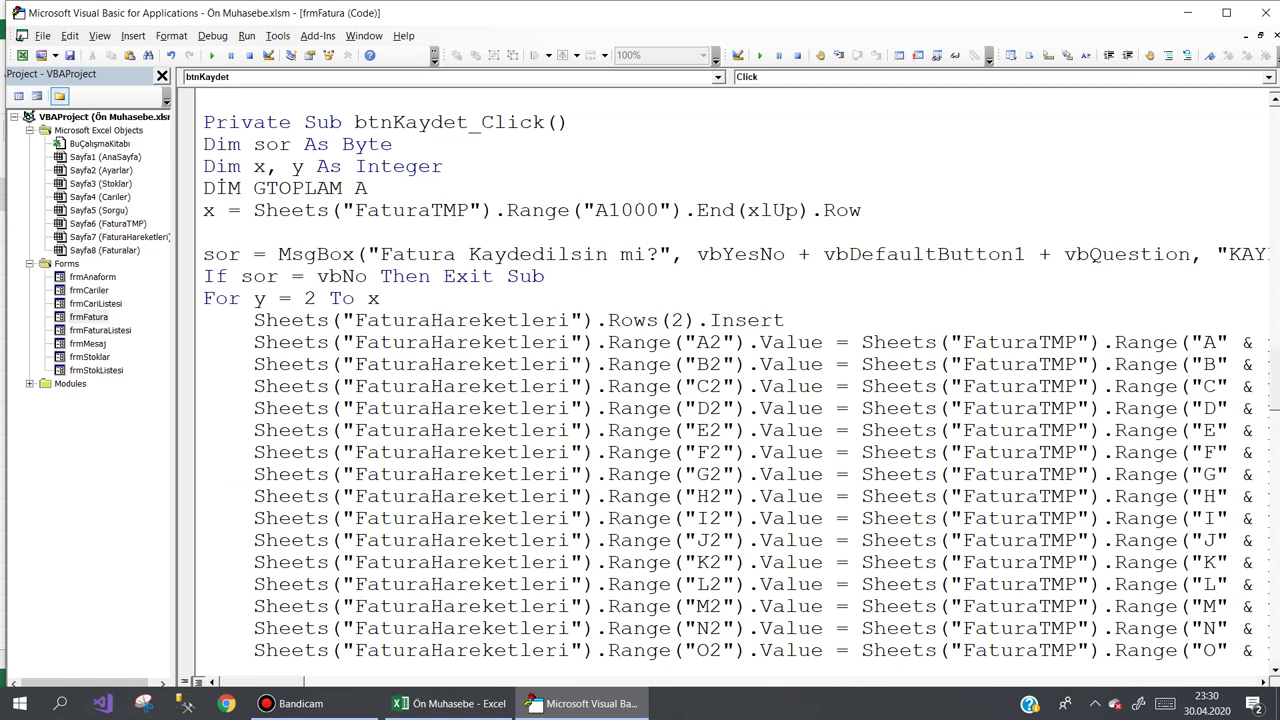
pyautogui.hotkey('shift', 'Home')
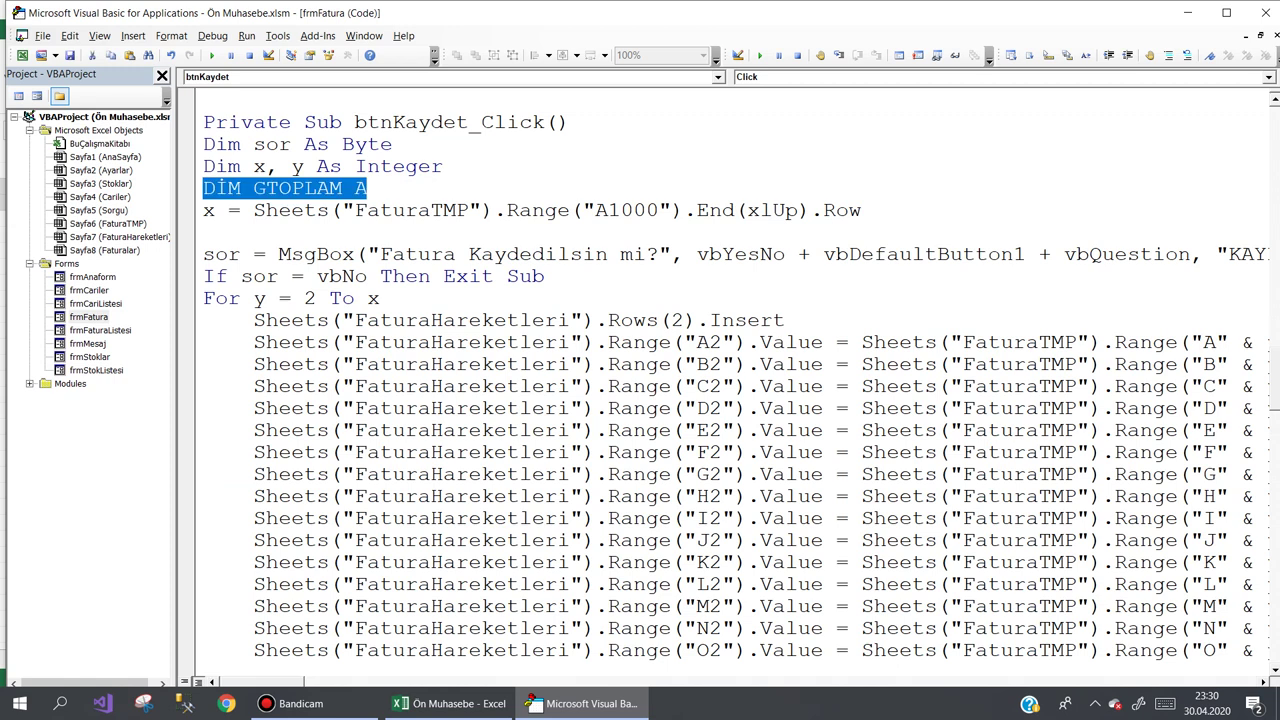
pyautogui.write('dim gtop')
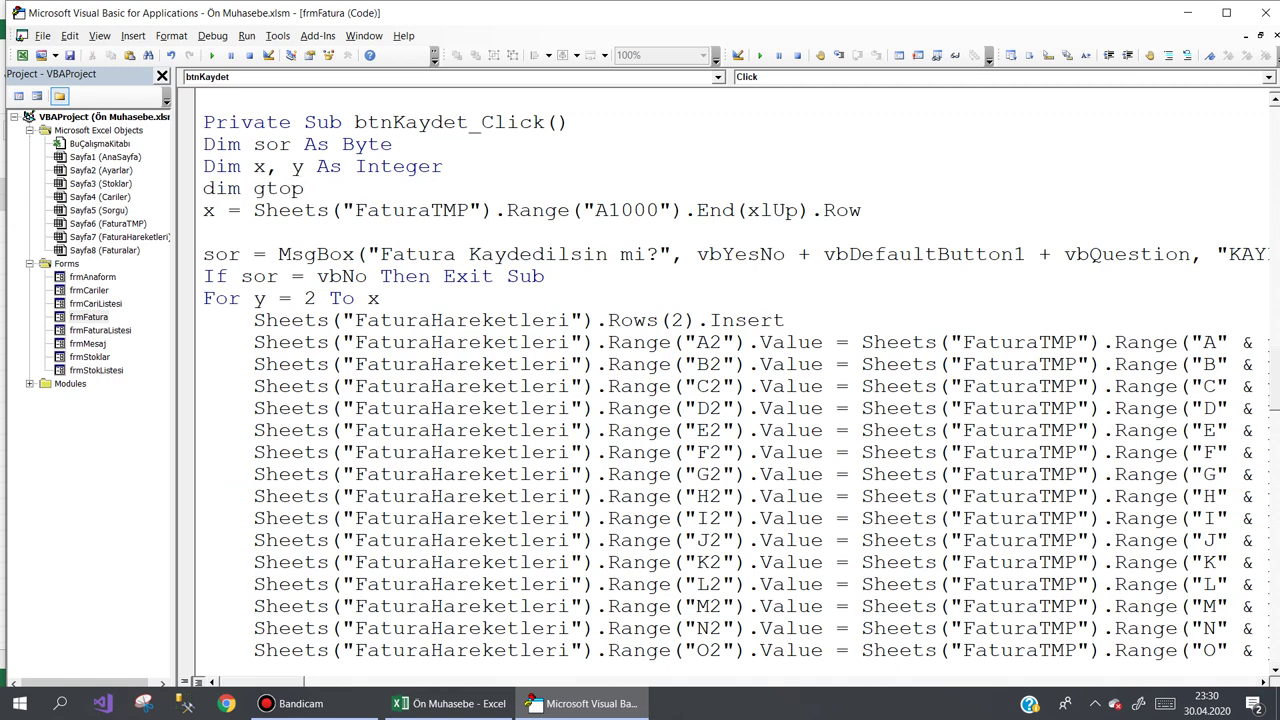
pyautogui.hotkey('ctrl', 'space')
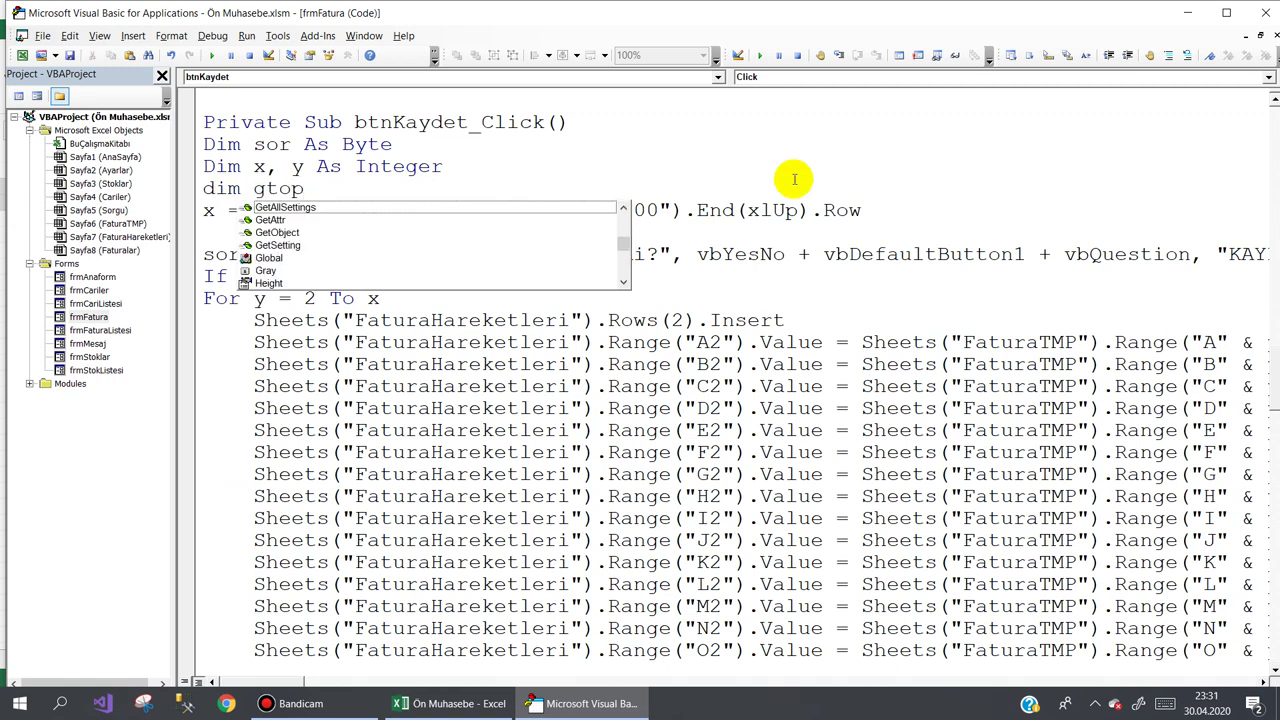
pyautogui.write('lam')
pyautogui.write(' as ')
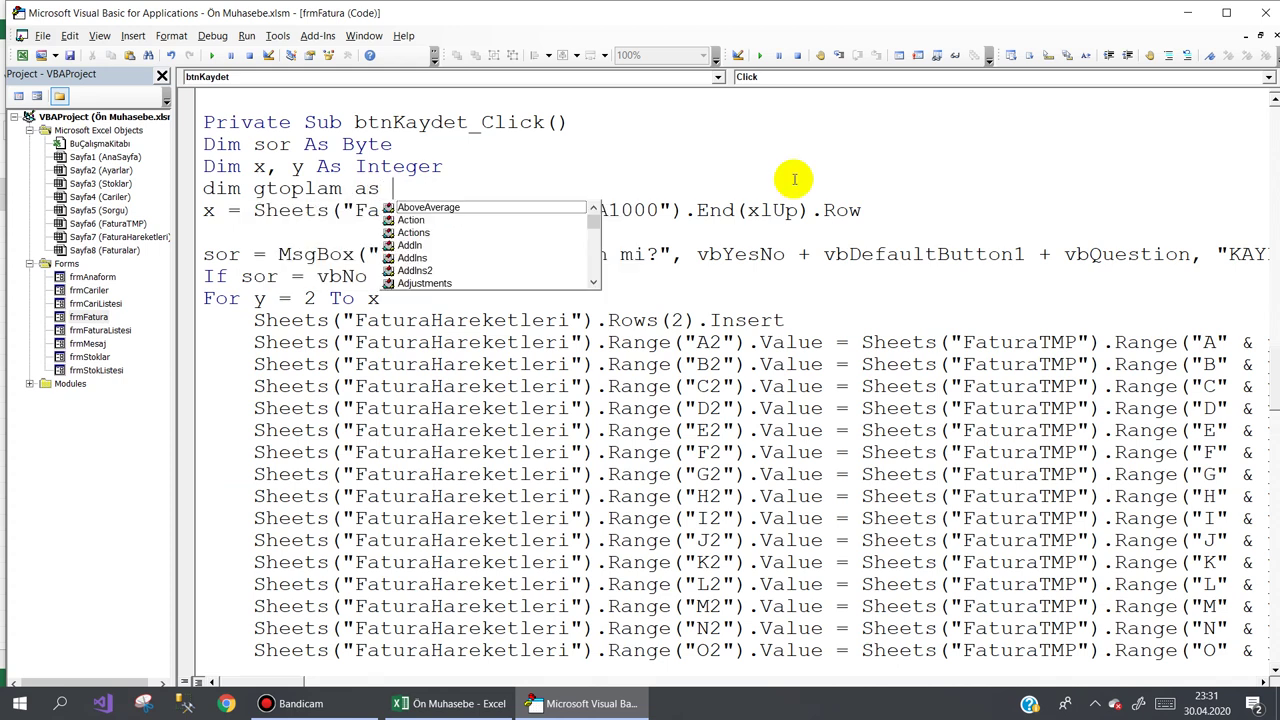
pyautogui.write('dou')
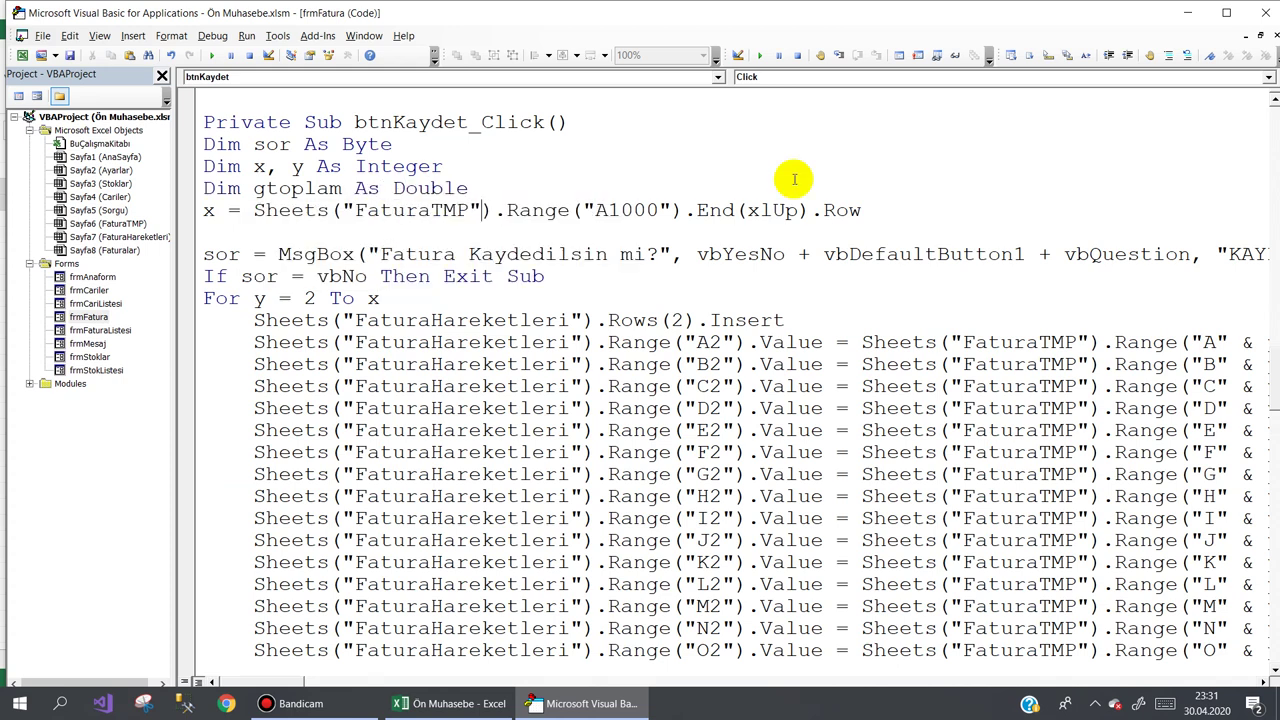
# - Assign txtGenelToplam.Value to gtoplam on a new line after the Next loop
pyautogui.press('Down')
pyautogui.press('Down')
pyautogui.press('Down')
pyautogui.press('Down')
pyautogui.press('Down')
pyautogui.press('Down')
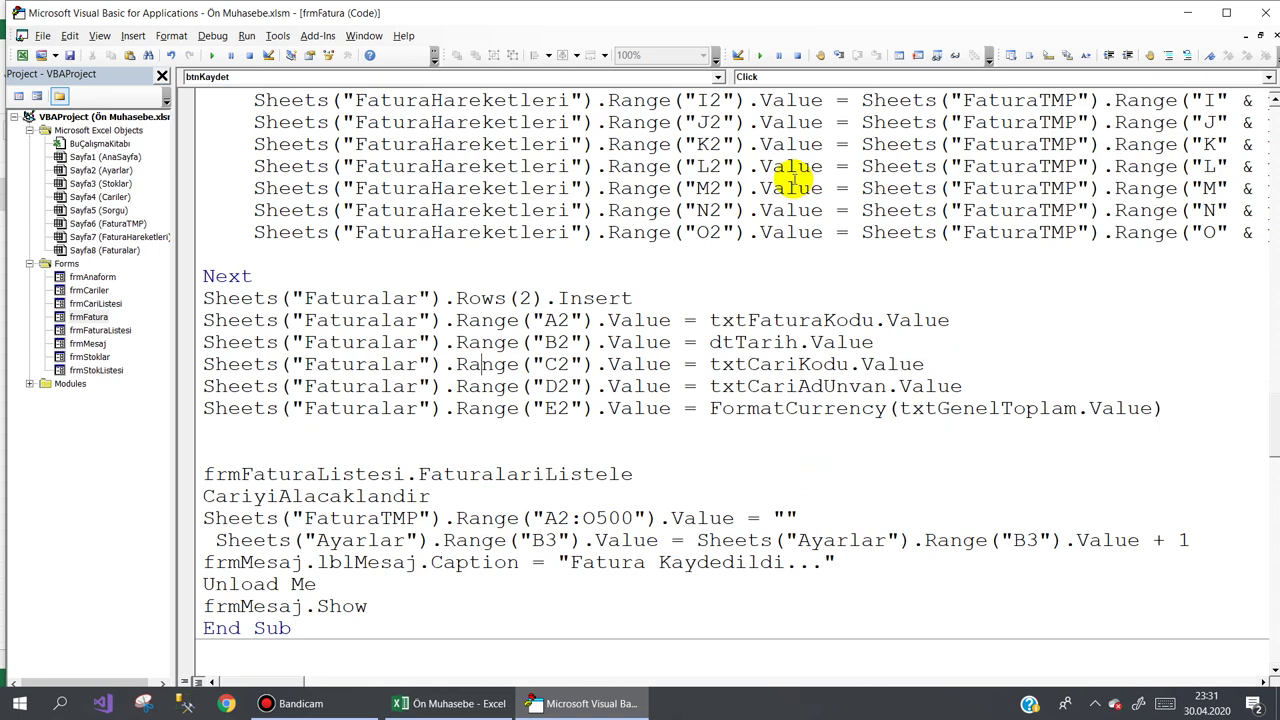
pyautogui.press('Return')
pyautogui.press('Return')
pyautogui.write('gtoplam=')
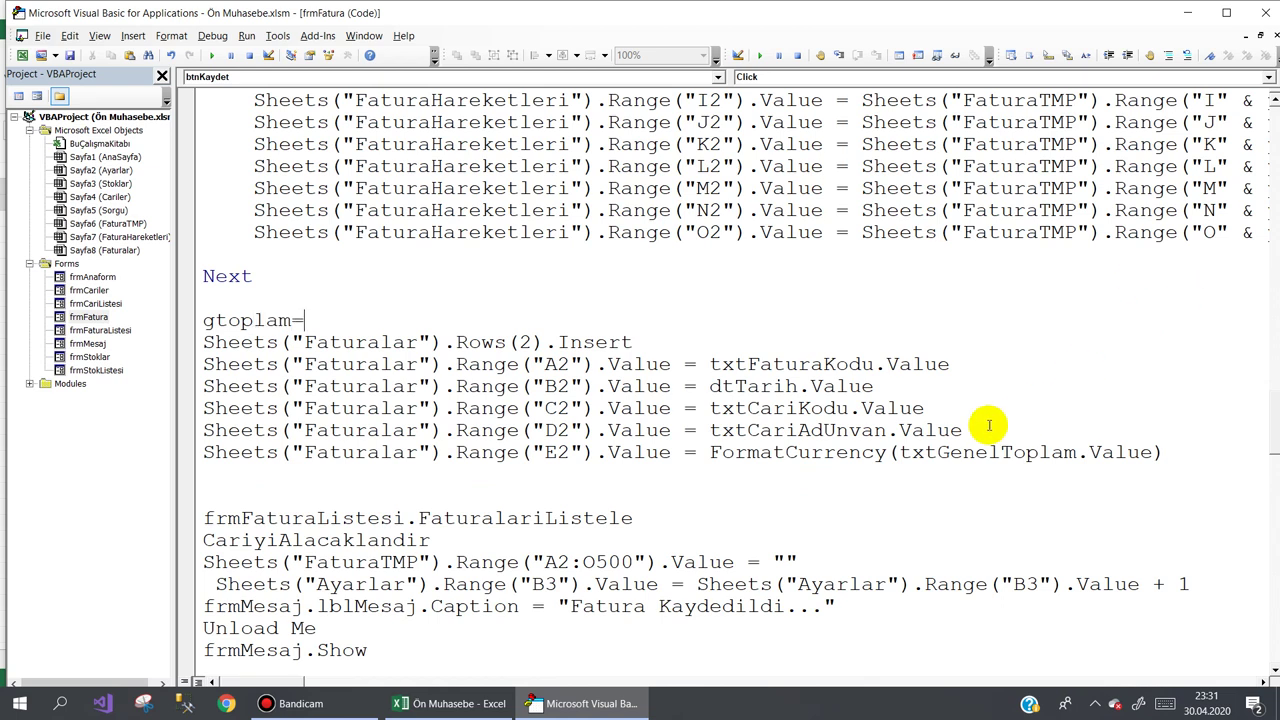
pyautogui.moveTo(900, 452); pyautogui.dragTo(1133, 448)
pyautogui.hotkey('ctrl', 'c')
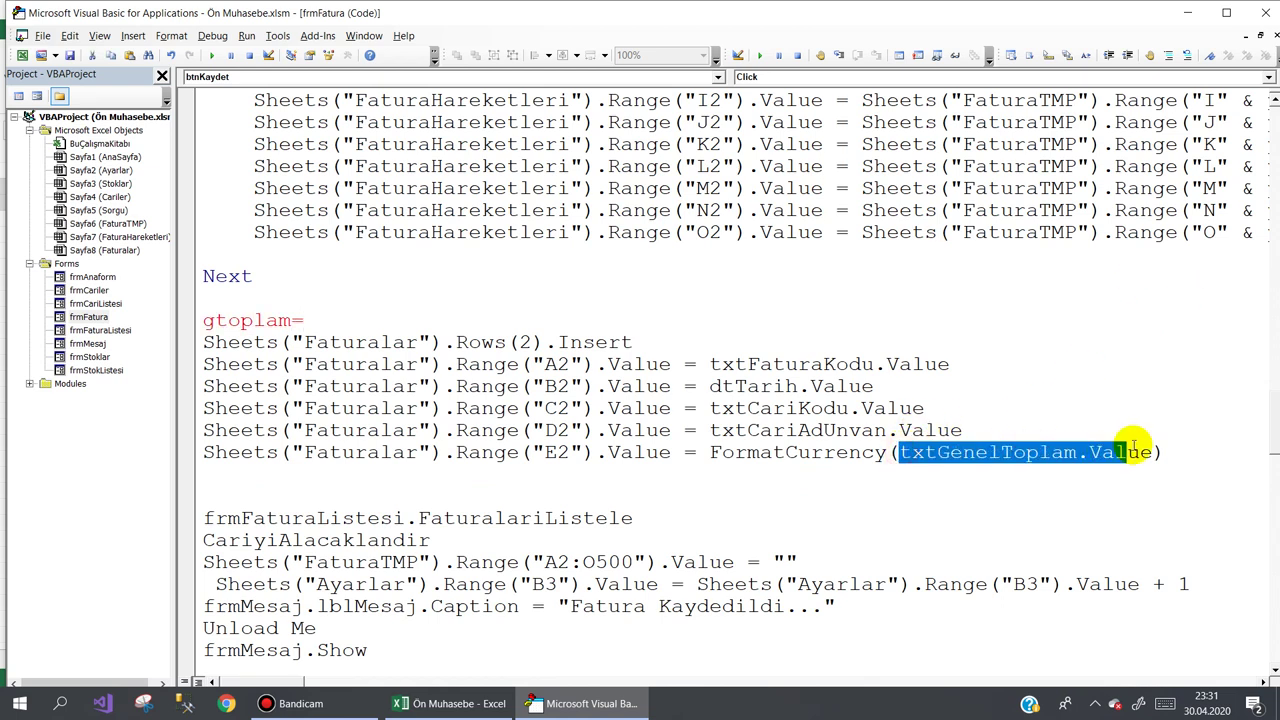
pyautogui.click(398, 319)
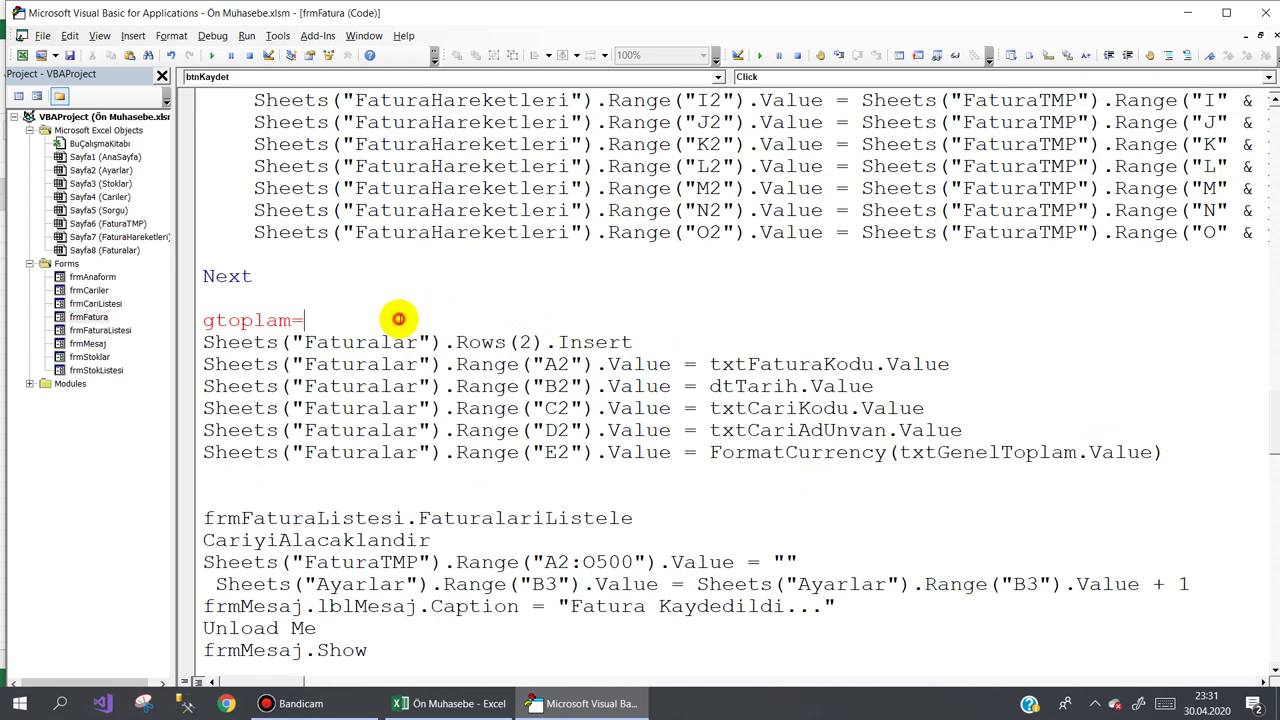
pyautogui.hotkey('ctrl', 'v')
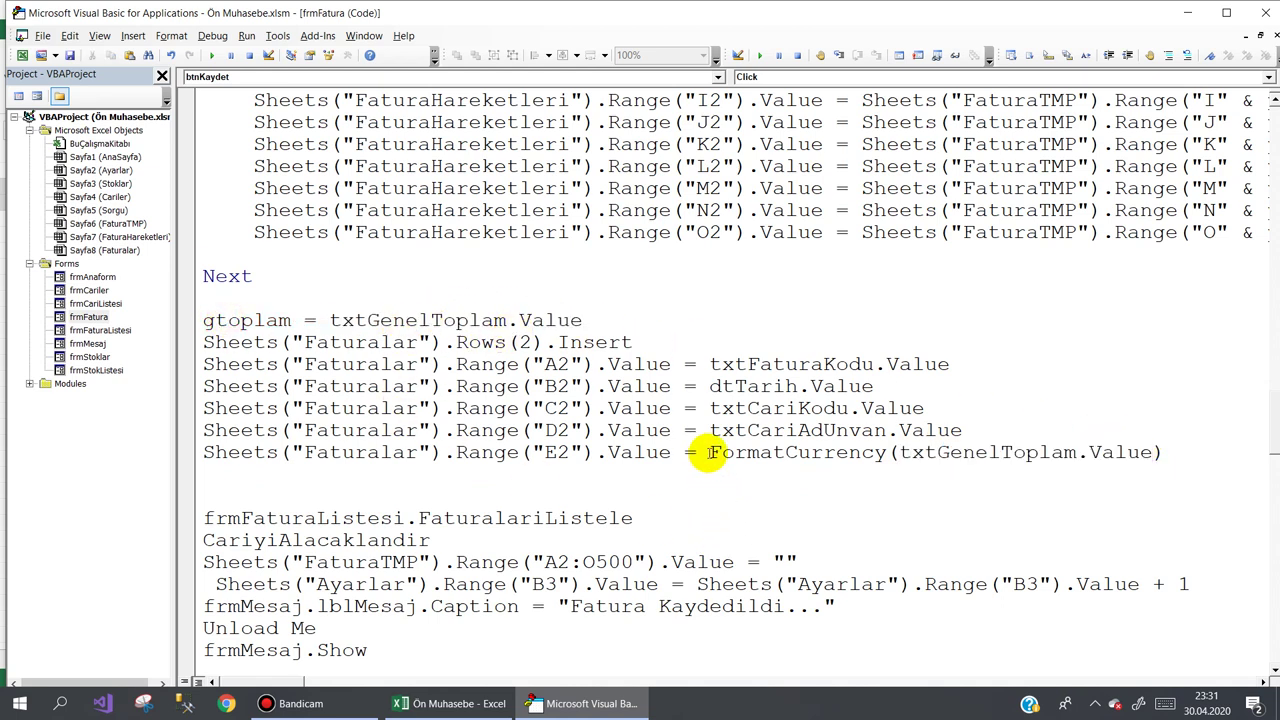
# - Start a new line with a copy of the Faturalar Range("E2") reference, then switch back to Excel
pyautogui.press('Return')
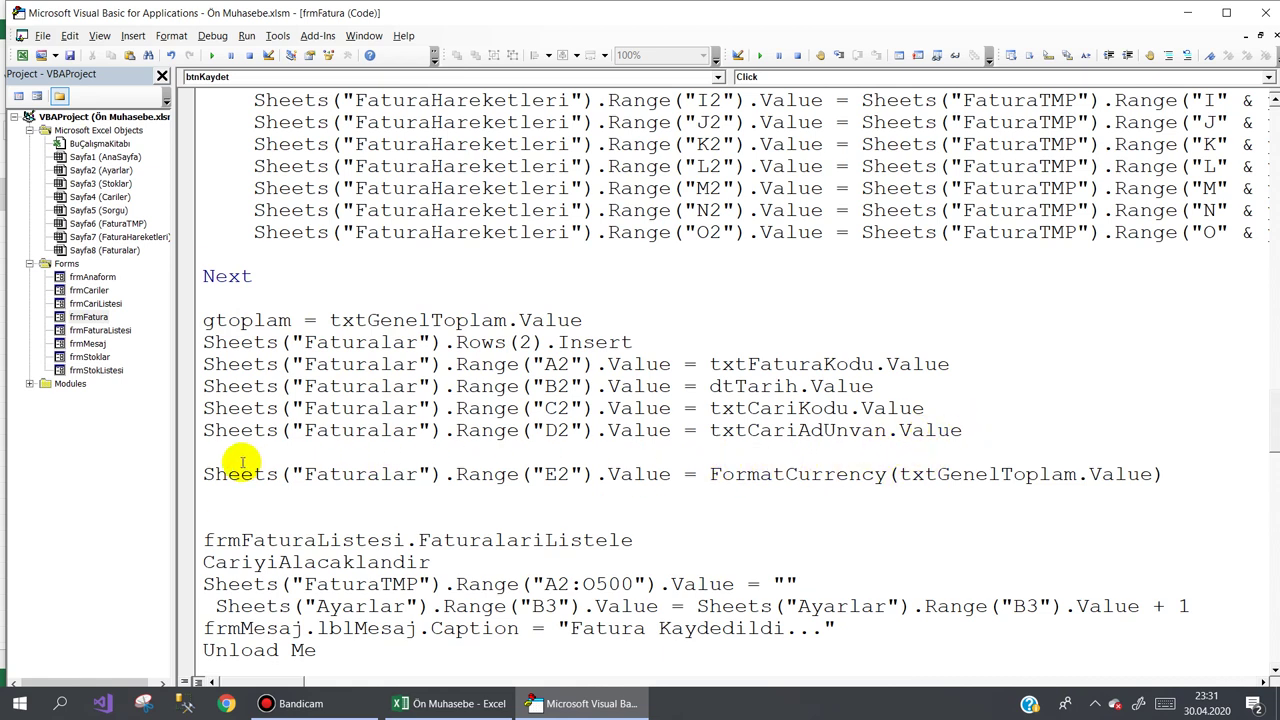
pyautogui.moveTo(203, 474); pyautogui.dragTo(657, 470)
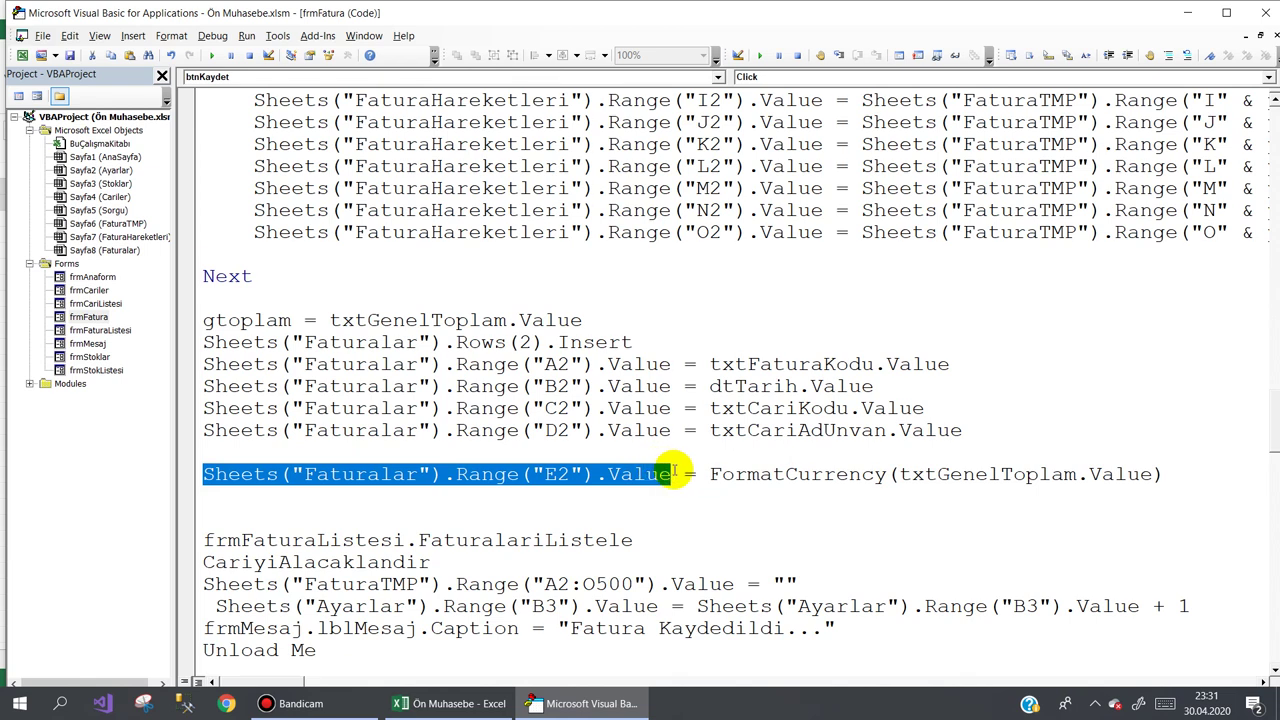
pyautogui.hotkey('ctrl', 'c')
pyautogui.click(218, 452)
pyautogui.hotkey('ctrl', 'v')
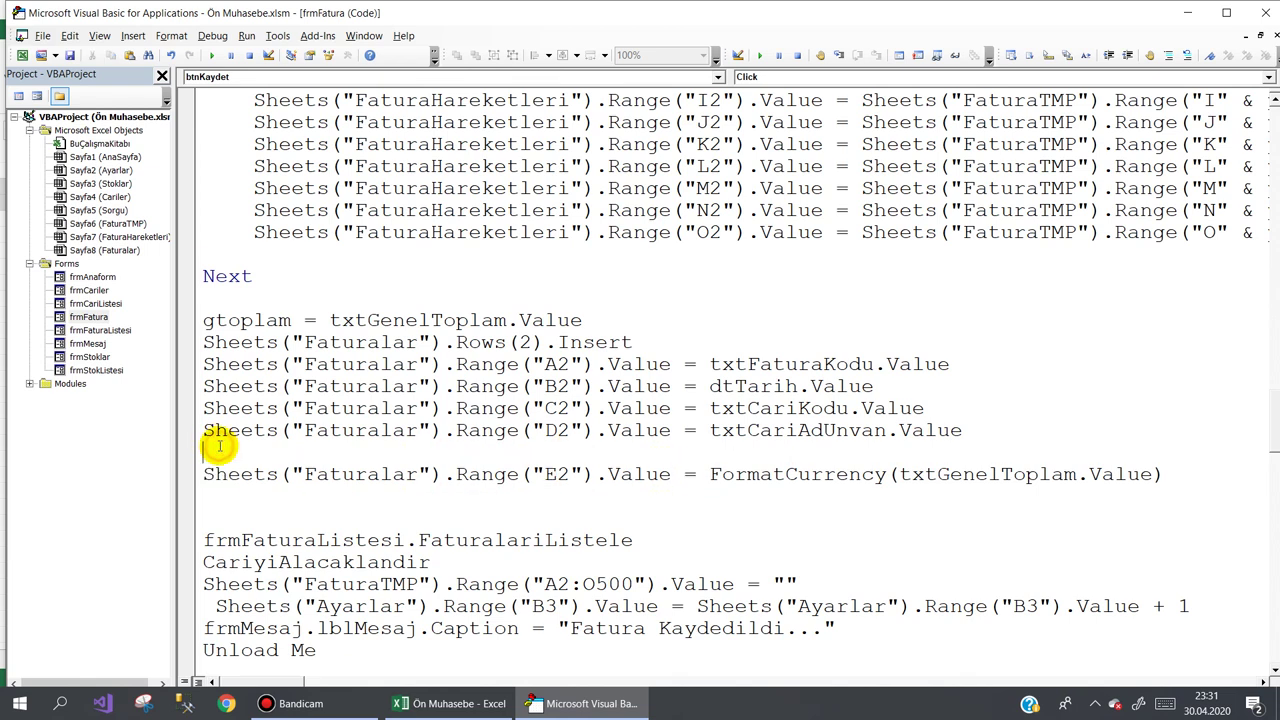
pyautogui.moveTo(595, 452); pyautogui.dragTo(720, 458)
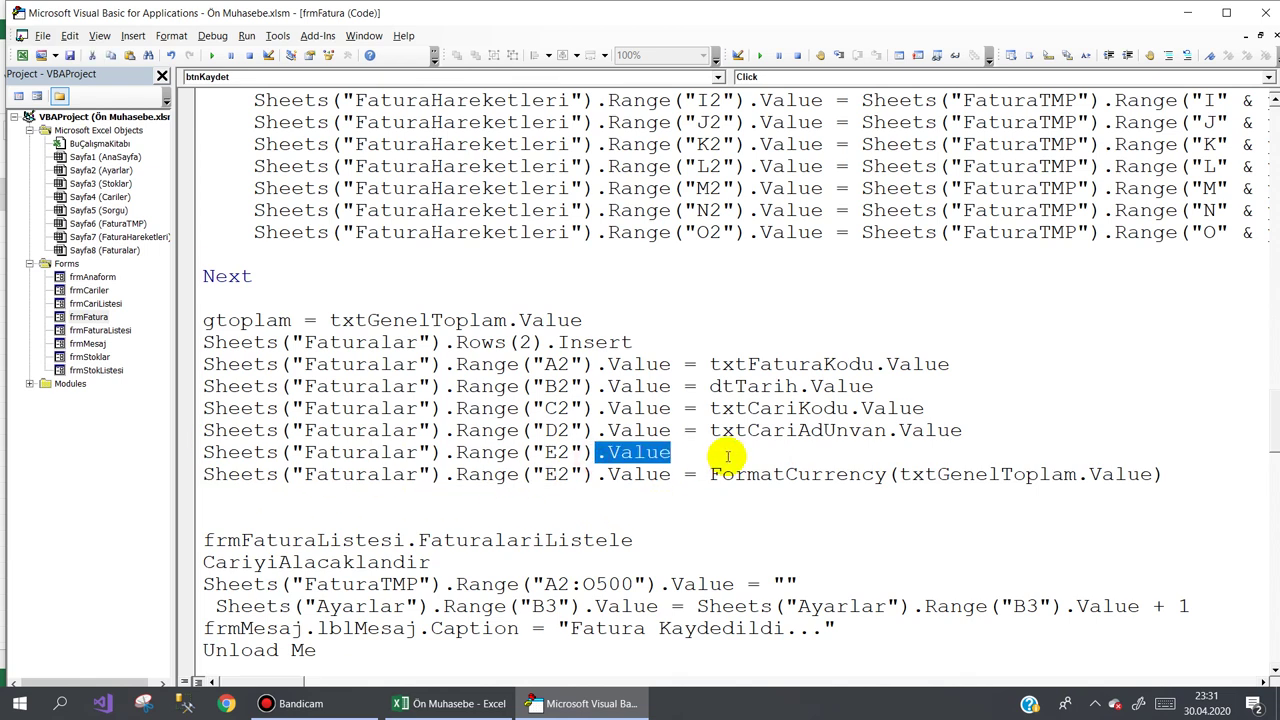
pyautogui.write('.')
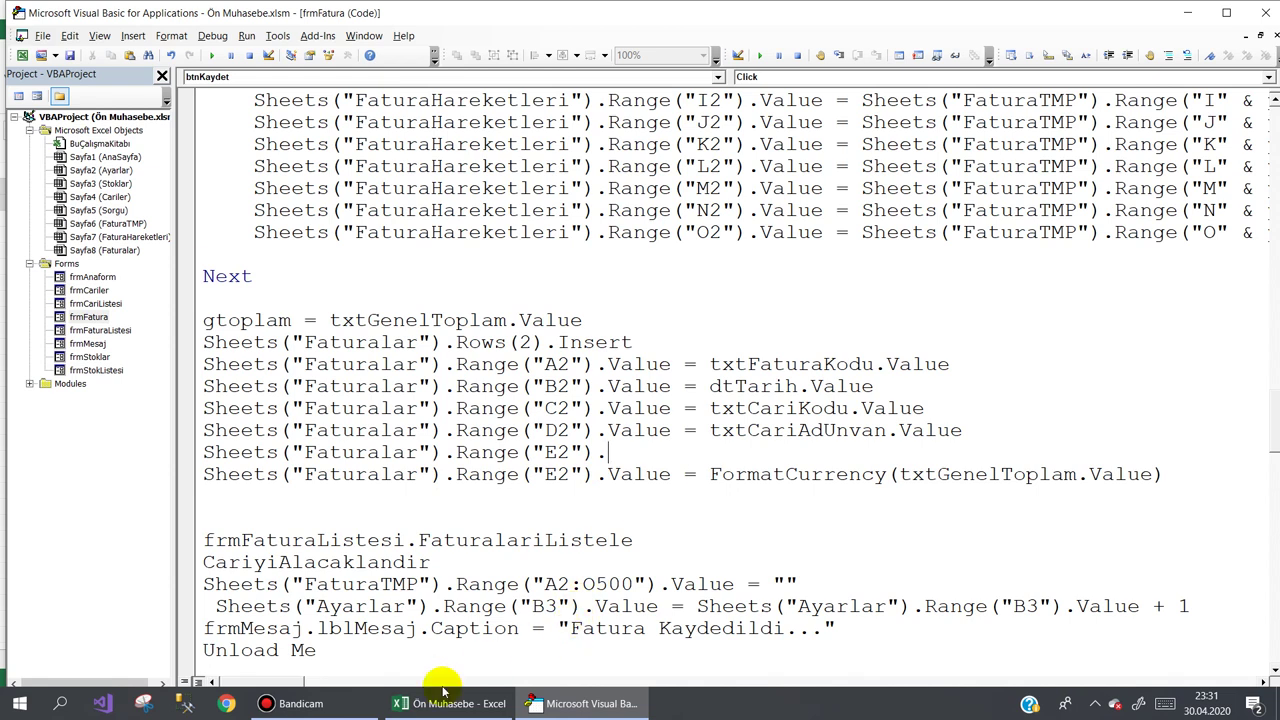
pyautogui.click(448, 703)
pyautogui.click(572, 291)
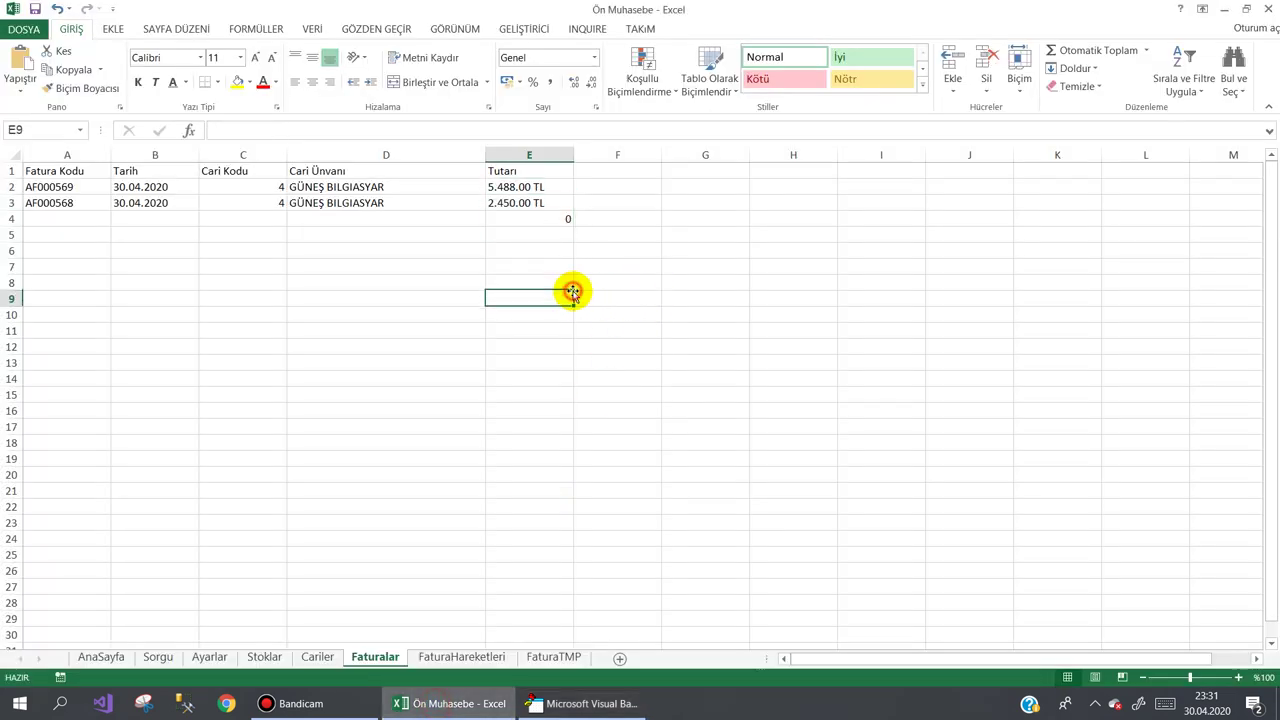
# - Enter test value 100 in G9 and give it the Para Birimi currency format
pyautogui.click(709, 294)
pyautogui.write('100')
pyautogui.press('Return')
pyautogui.click(714, 296)
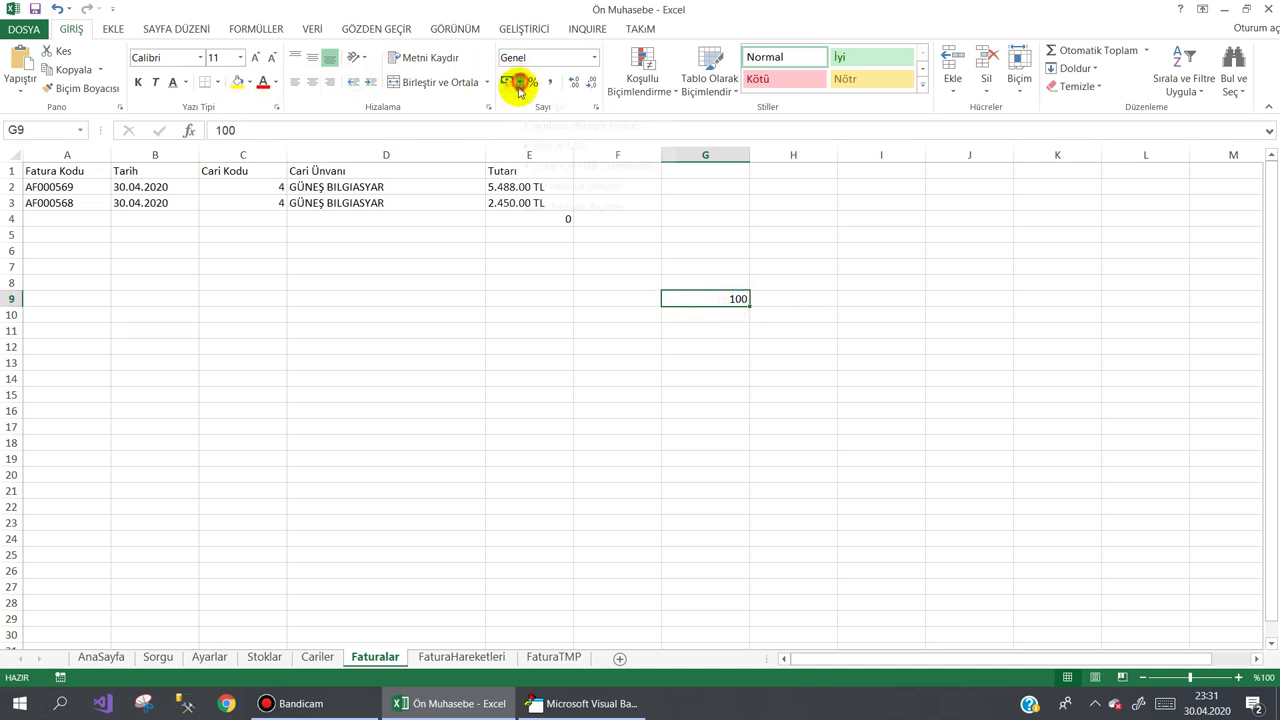
pyautogui.click(594, 58)
pyautogui.click(551, 150)
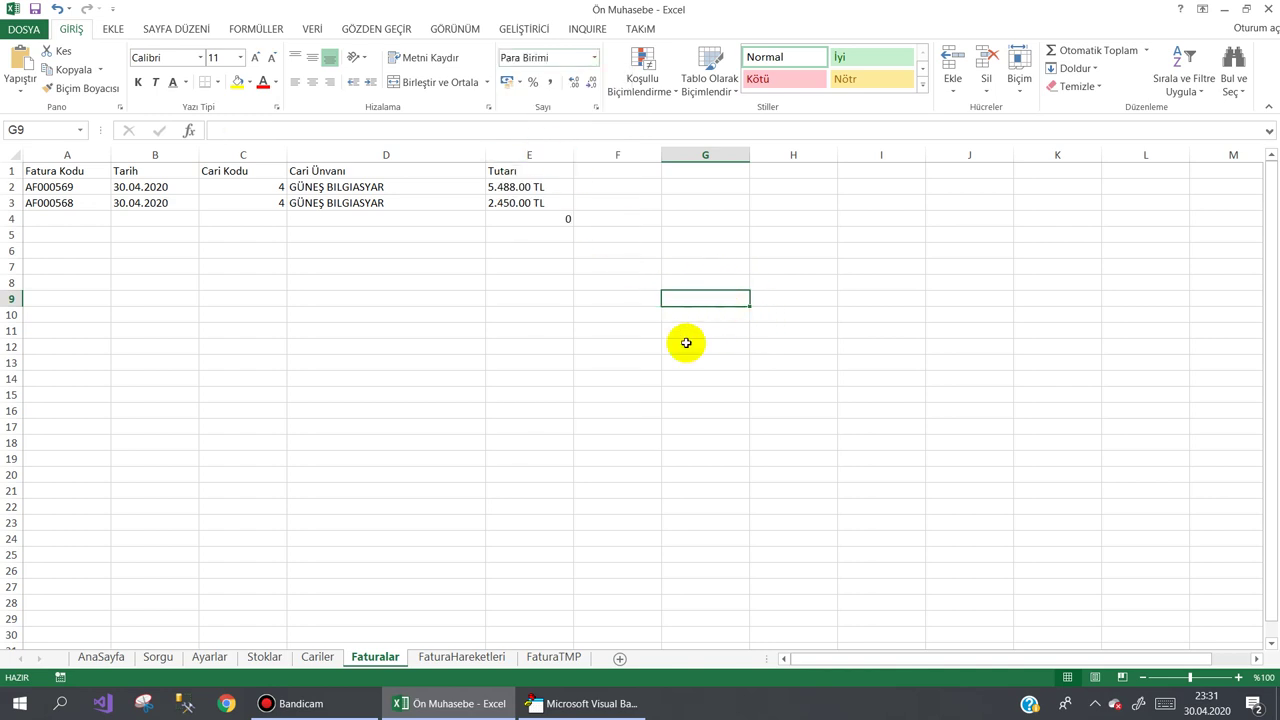
pyautogui.click(608, 703)
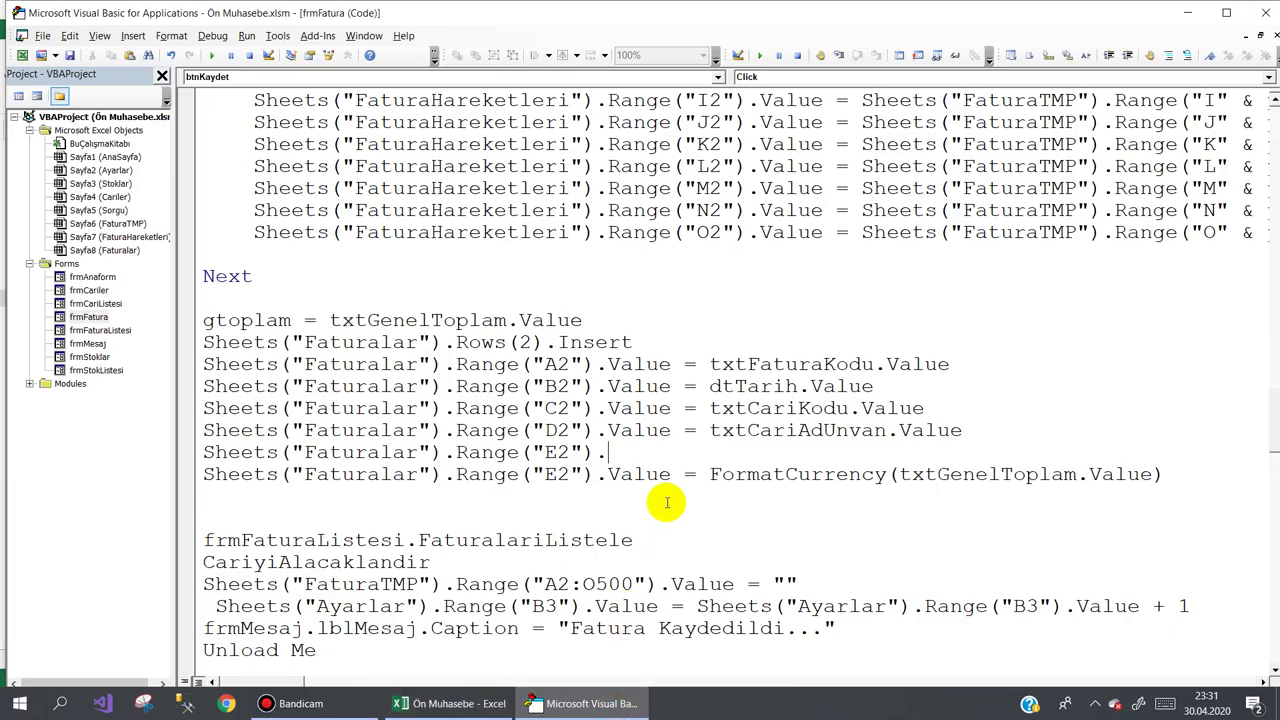
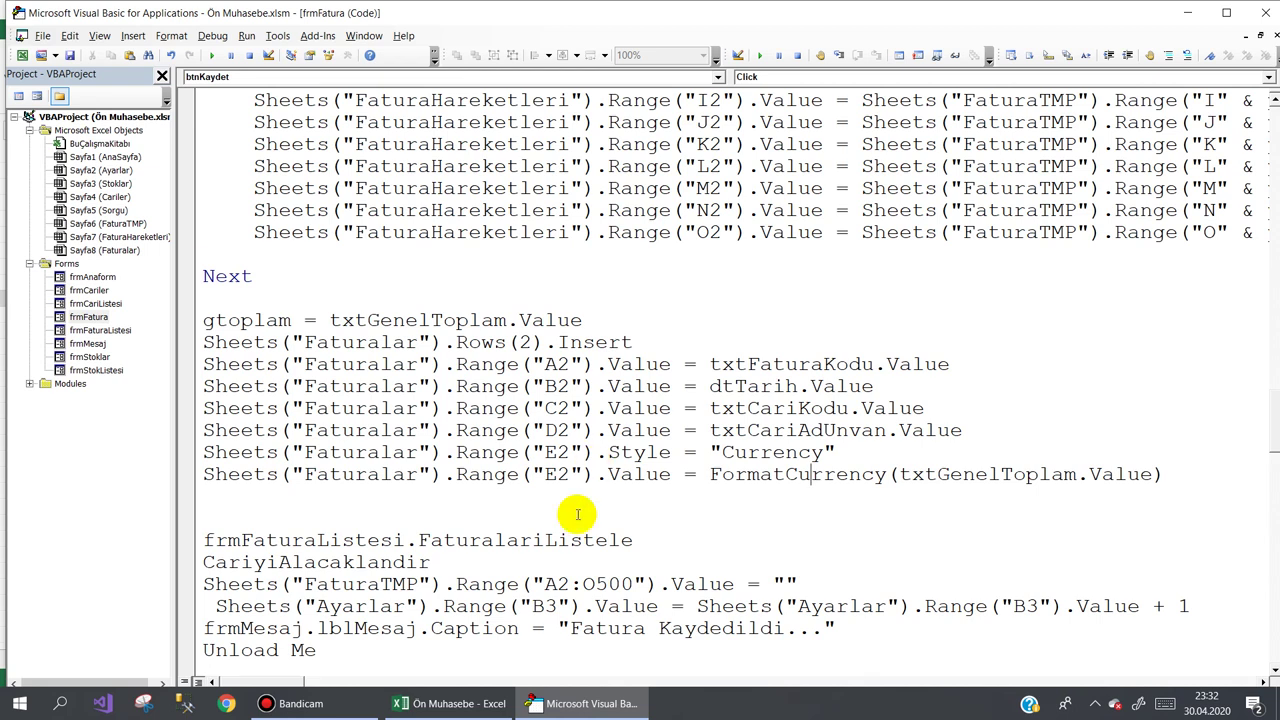
# - Test the accounting currency format on cell I13 with 1000, then clear the test value
pyautogui.click(490, 703)
pyautogui.click(841, 362)
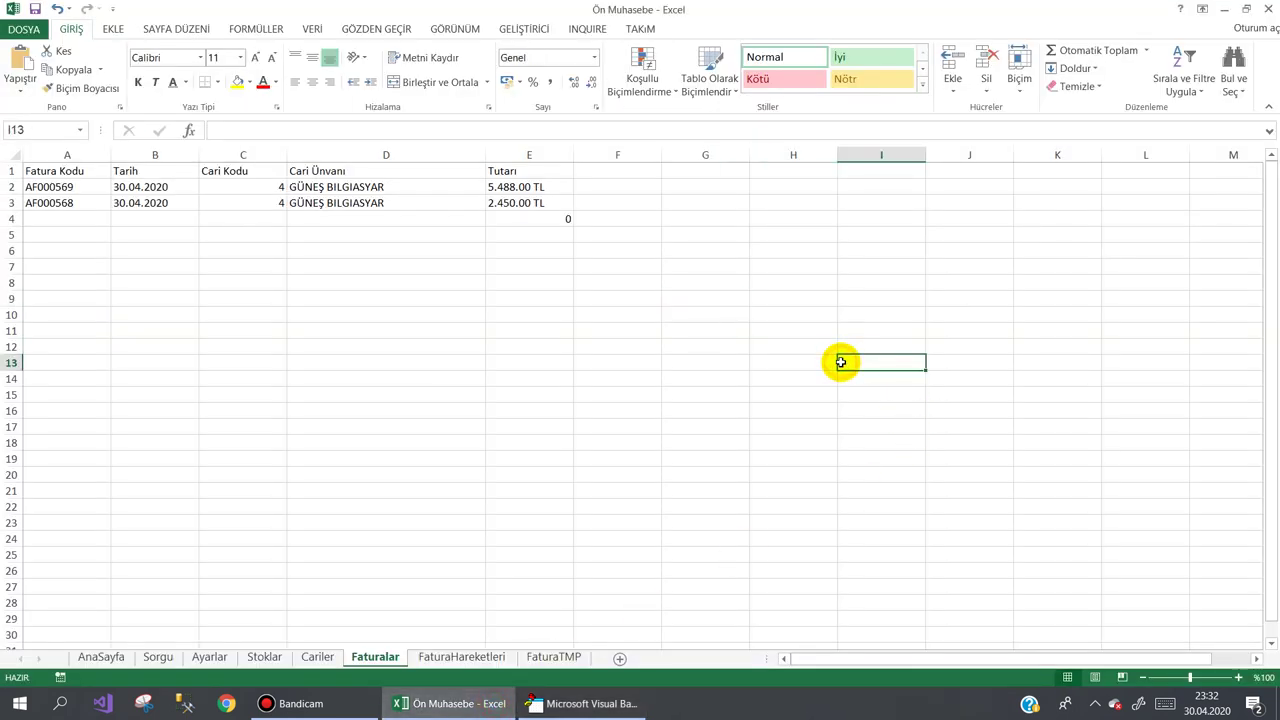
pyautogui.click(507, 81)
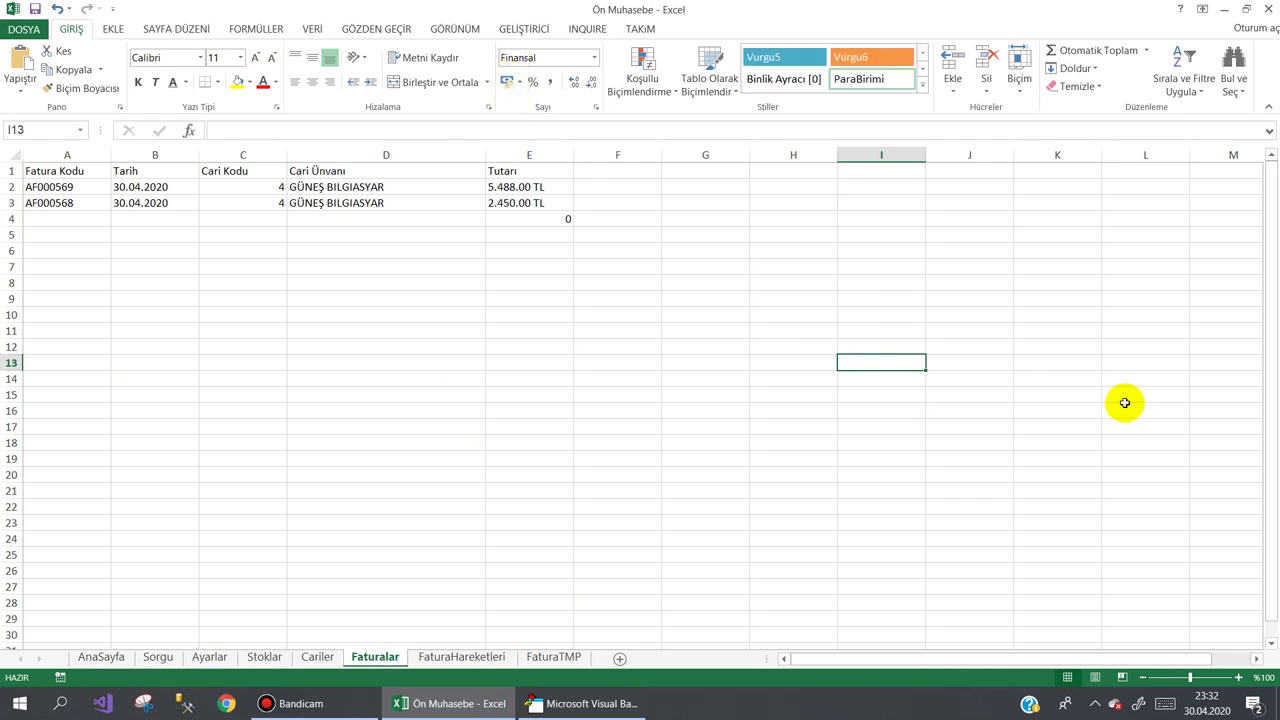
pyautogui.write('1000')
pyautogui.press('Return')
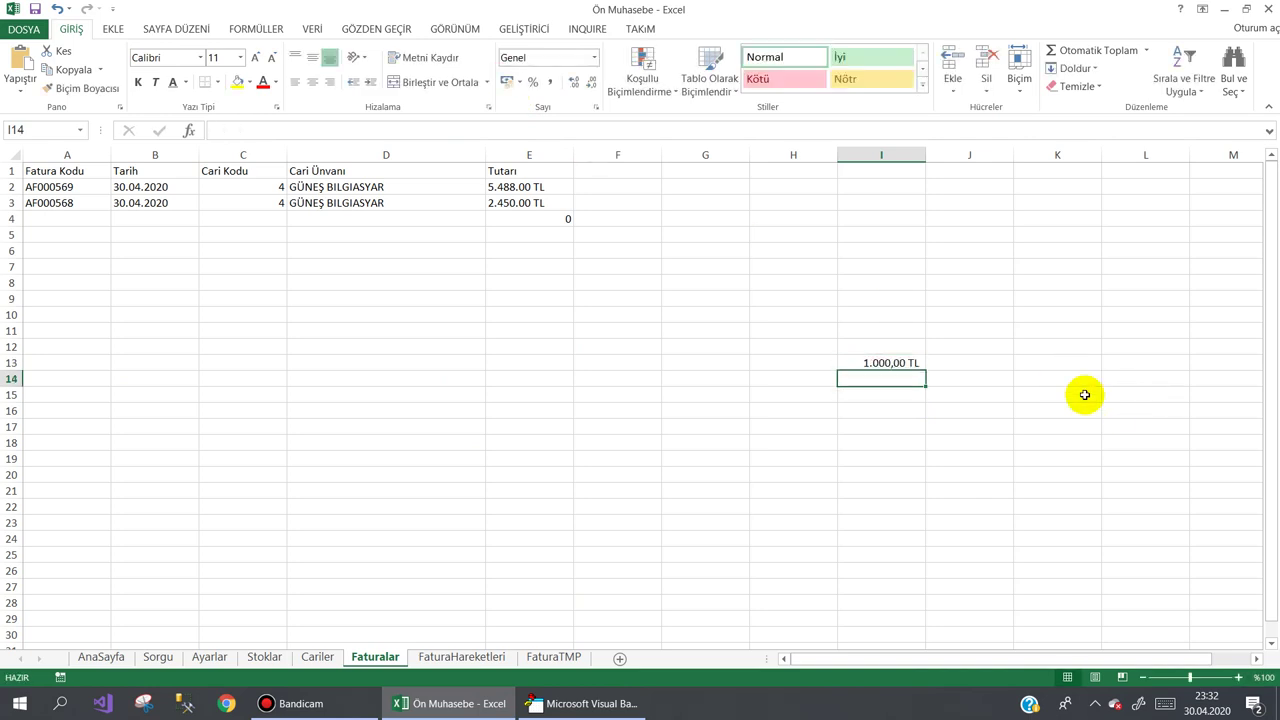
pyautogui.click(903, 363)
pyautogui.press('Delete')
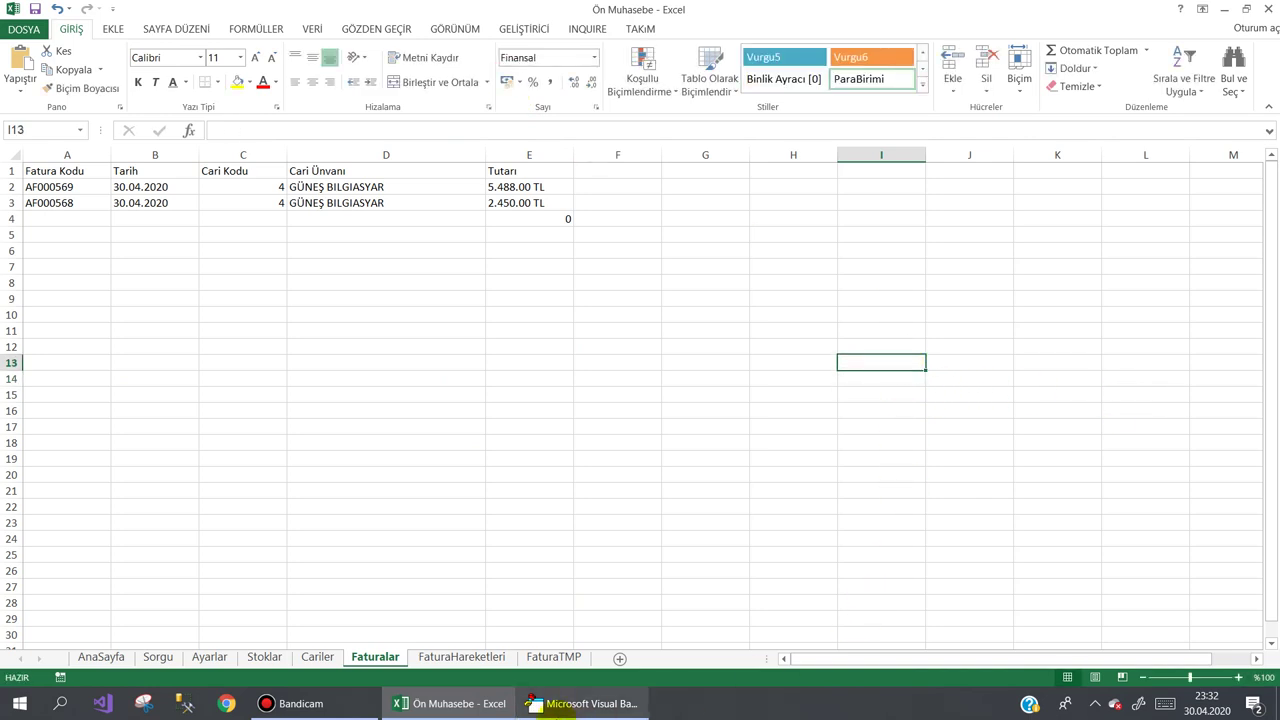
# - Replace FormatCurrency(txtGenelToplam.Value) with gtoplam on the Faturalar E2 value line
pyautogui.click(560, 703)
pyautogui.moveTo(851, 452); pyautogui.dragTo(708, 452)
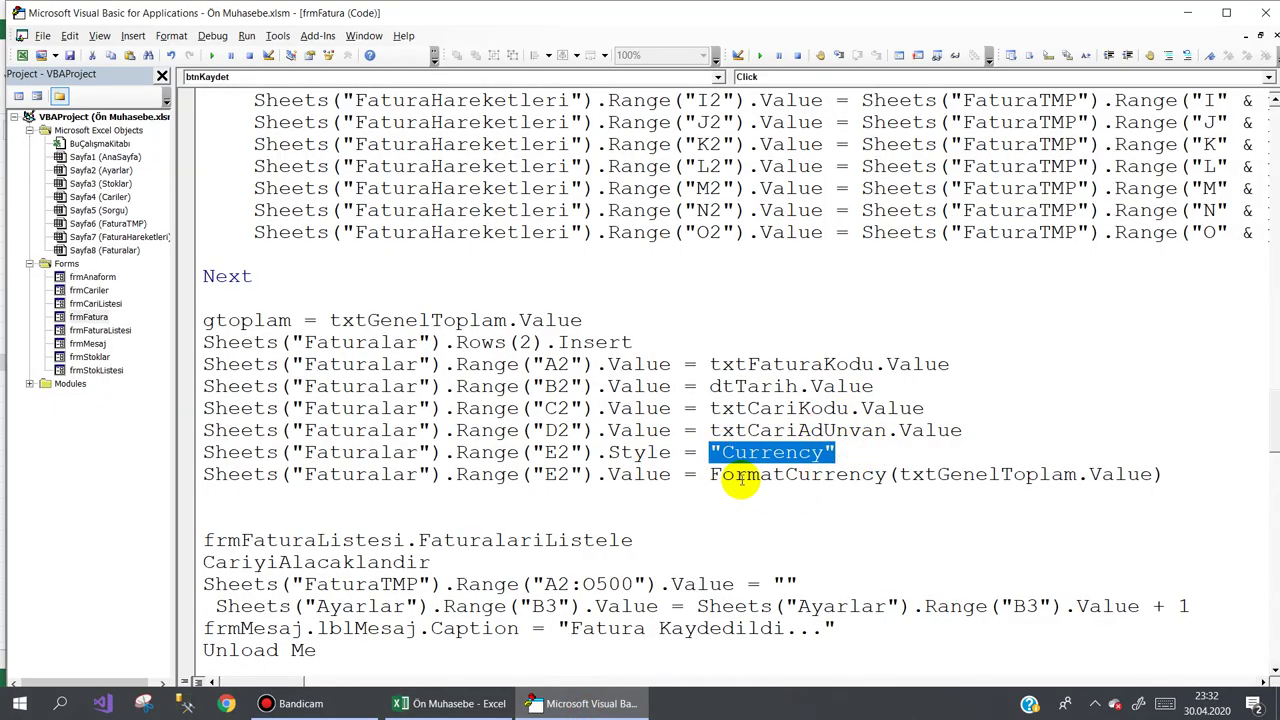
pyautogui.moveTo(710, 476); pyautogui.dragTo(1180, 470)
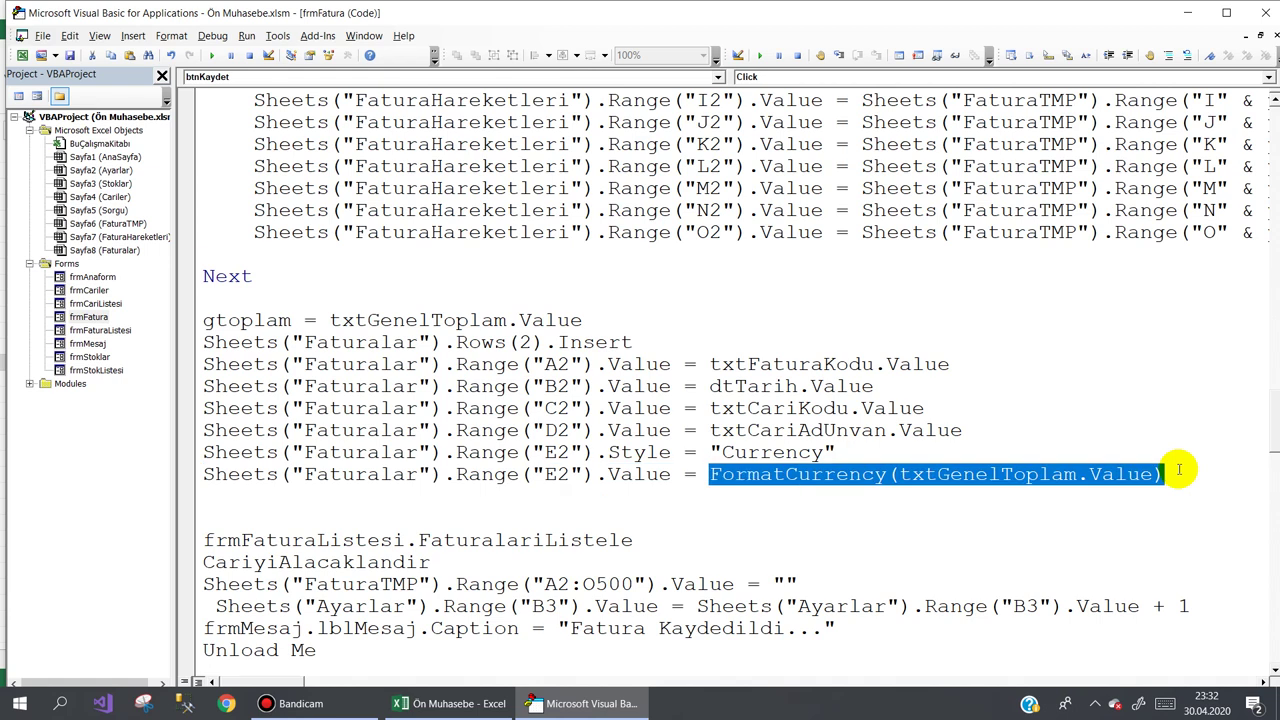
pyautogui.write('g')
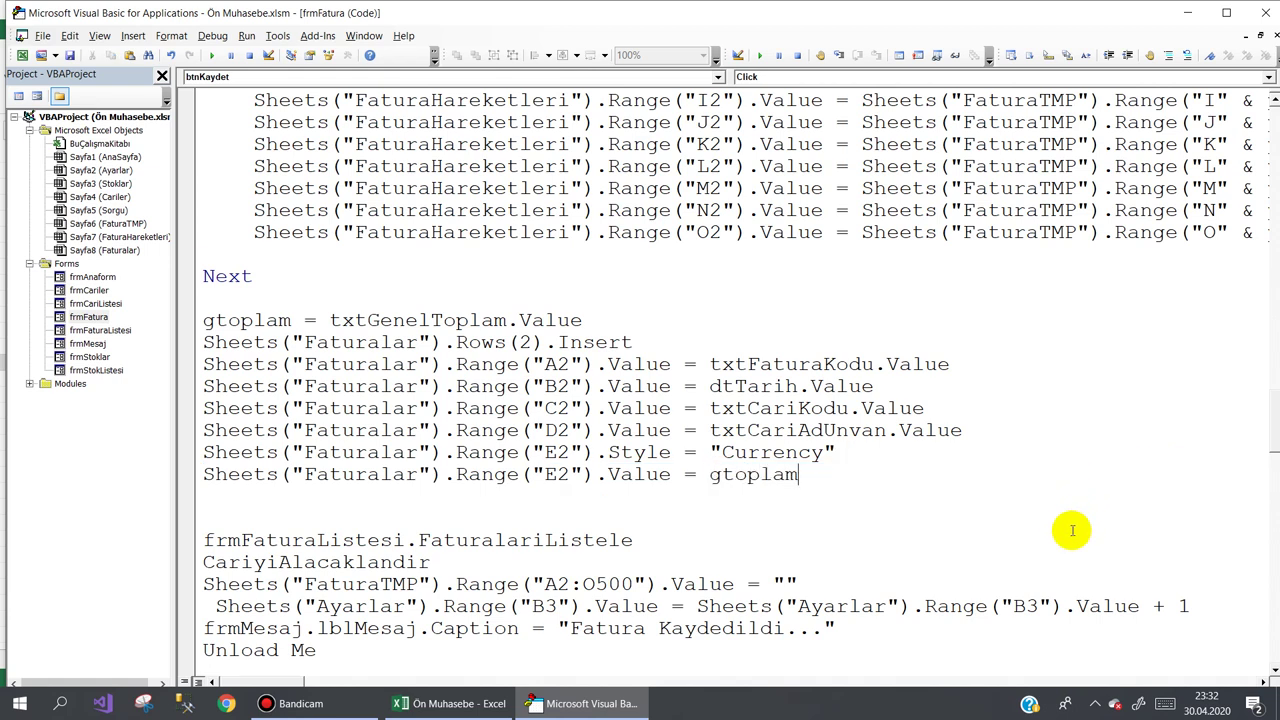
pyautogui.click(937, 541)
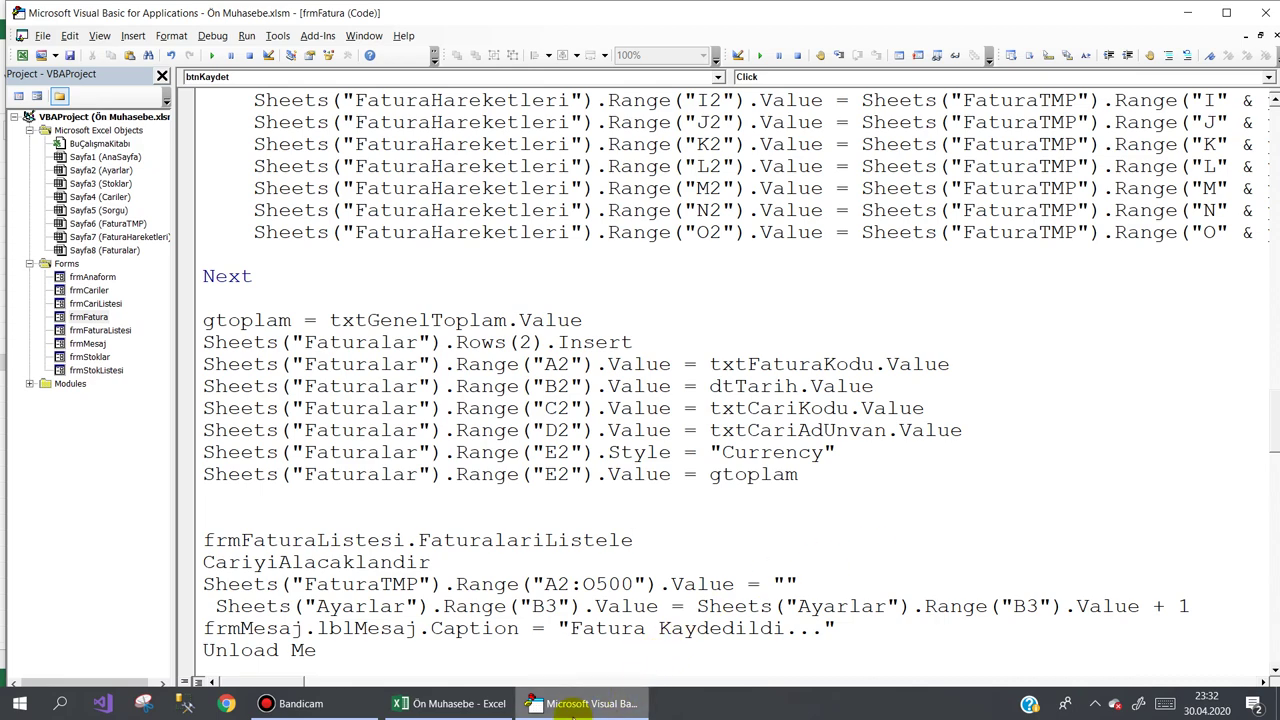
pyautogui.click(575, 703)
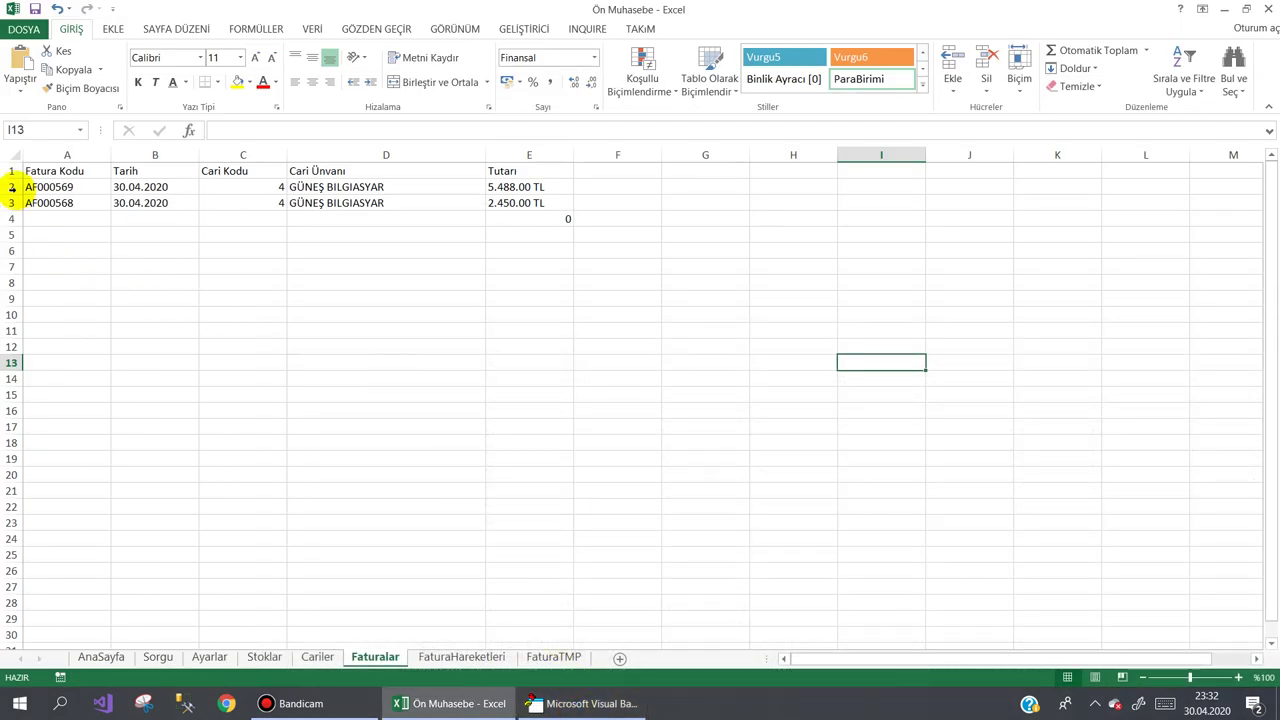
# - Delete the saved invoice rows 2–16 on the Faturalar sheet
pyautogui.moveTo(13, 187); pyautogui.dragTo(10, 405)
pyautogui.rightClick(14, 378)
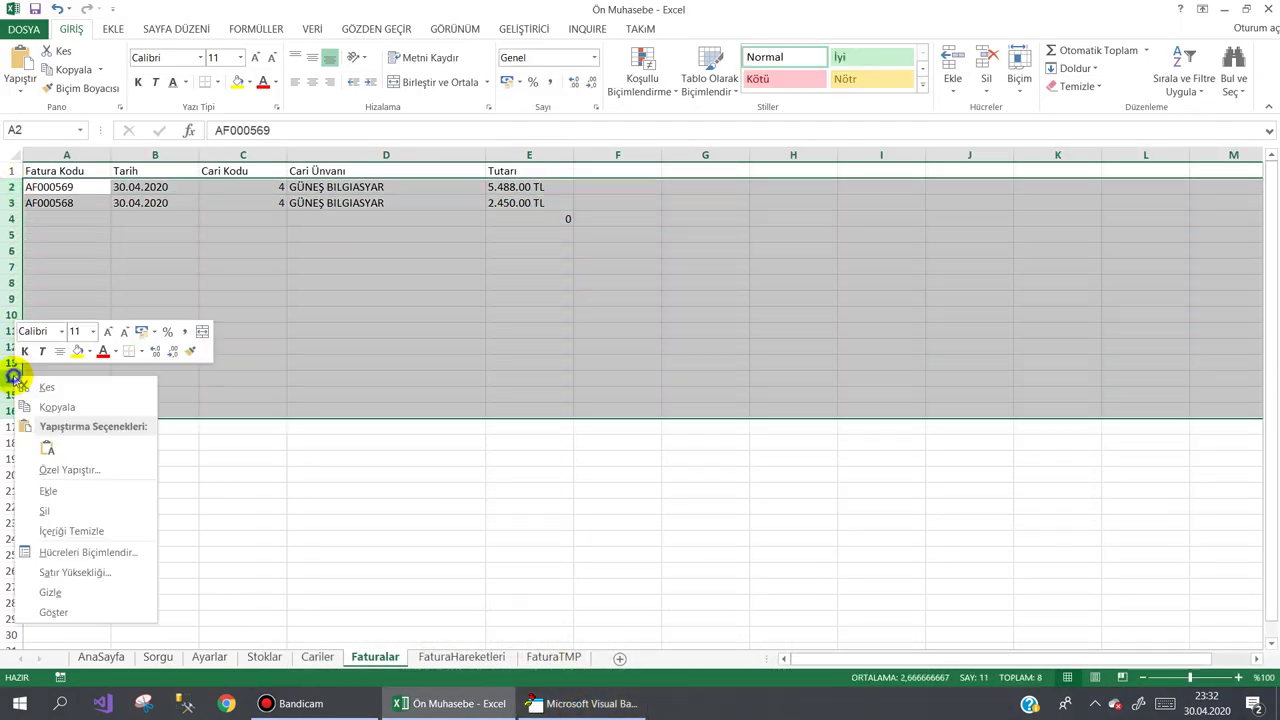
pyautogui.click(62, 510)
pyautogui.click(193, 300)
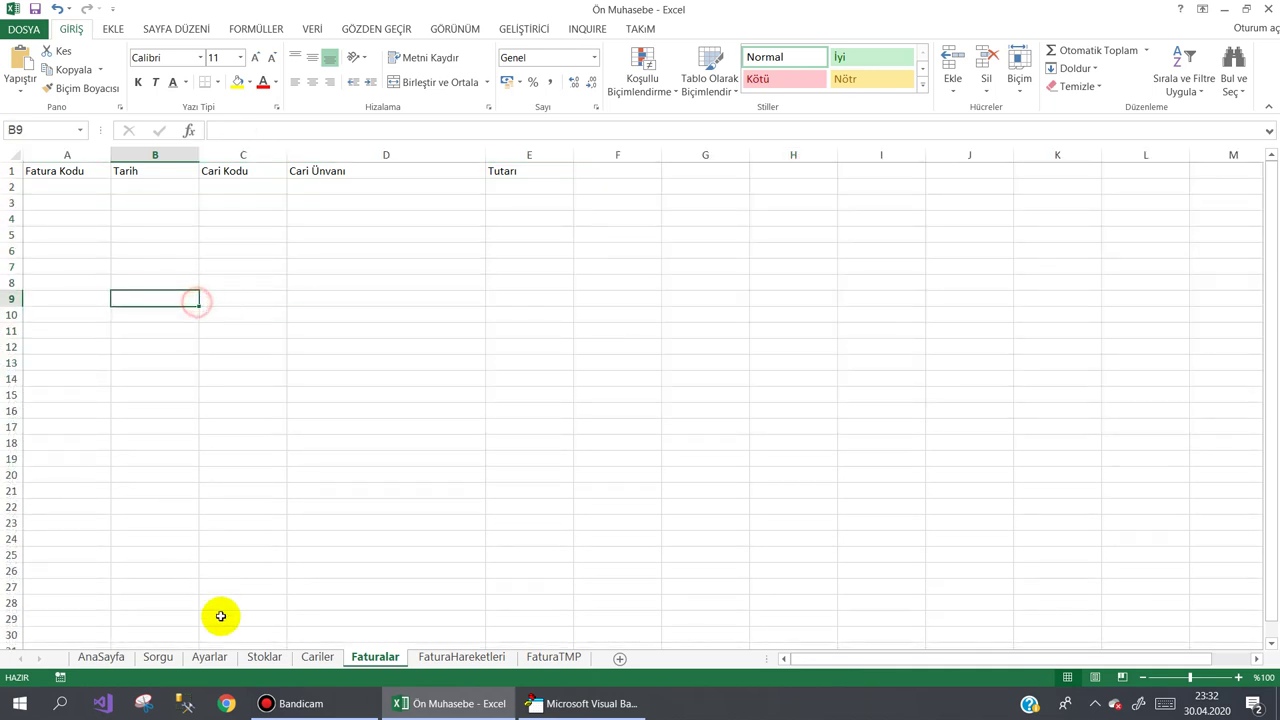
# - Delete invoice-line rows 2–3 on the FaturaHareketleri sheet
pyautogui.click(448, 660)
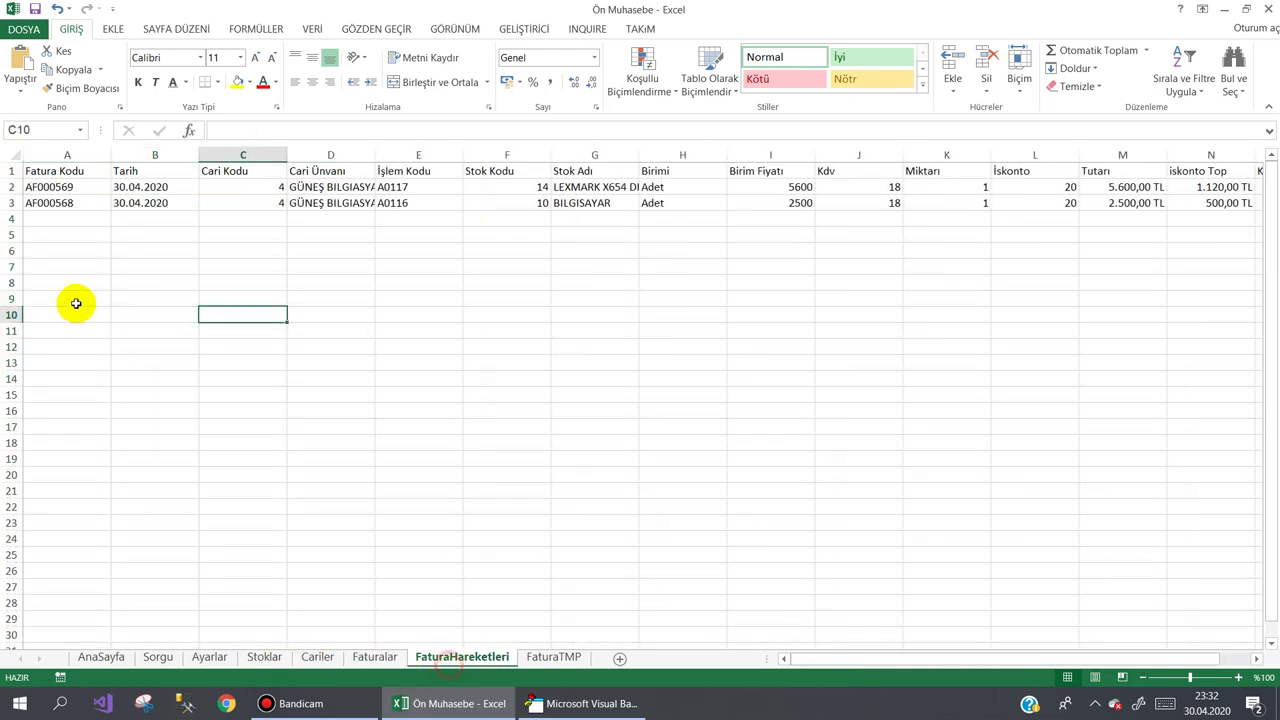
pyautogui.moveTo(10, 186); pyautogui.dragTo(10, 203)
pyautogui.rightClick(10, 203)
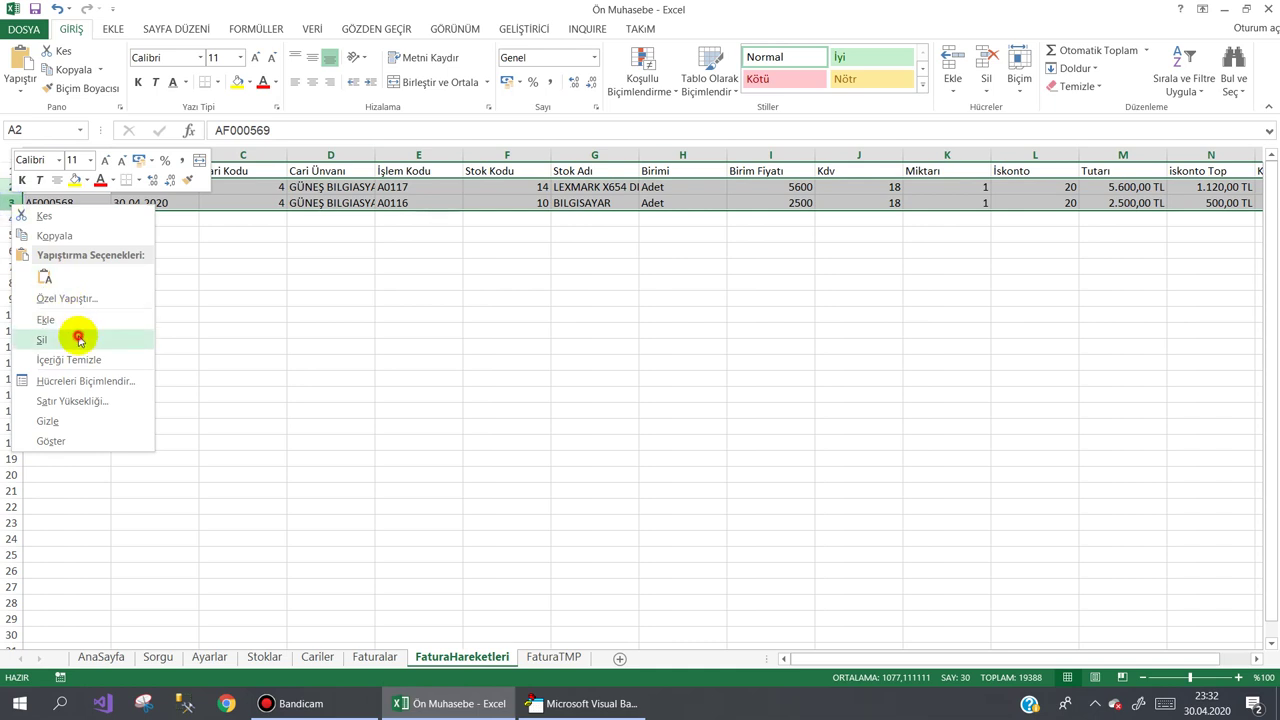
pyautogui.click(77, 334)
pyautogui.click(229, 316)
# - Clear the Alacak total in Cariler H6 and go to the AnaSayfa sheet
pyautogui.click(330, 660)
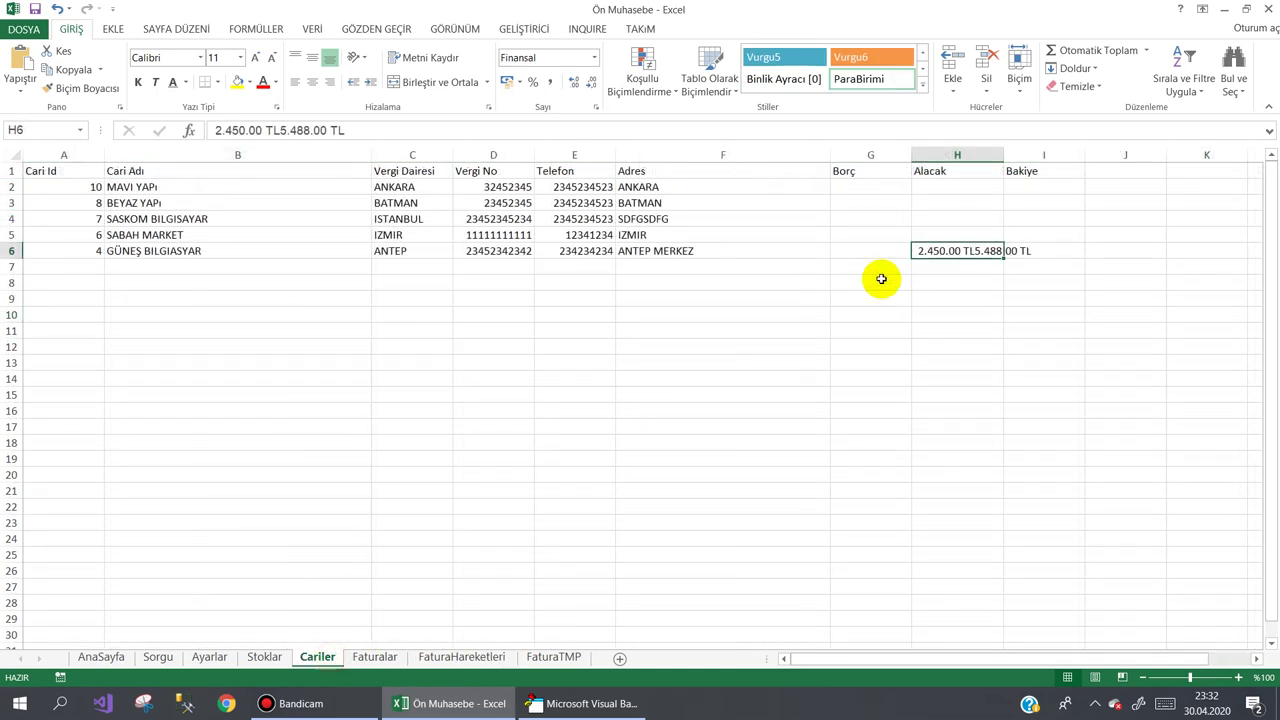
pyautogui.press('Delete')
pyautogui.click(770, 315)
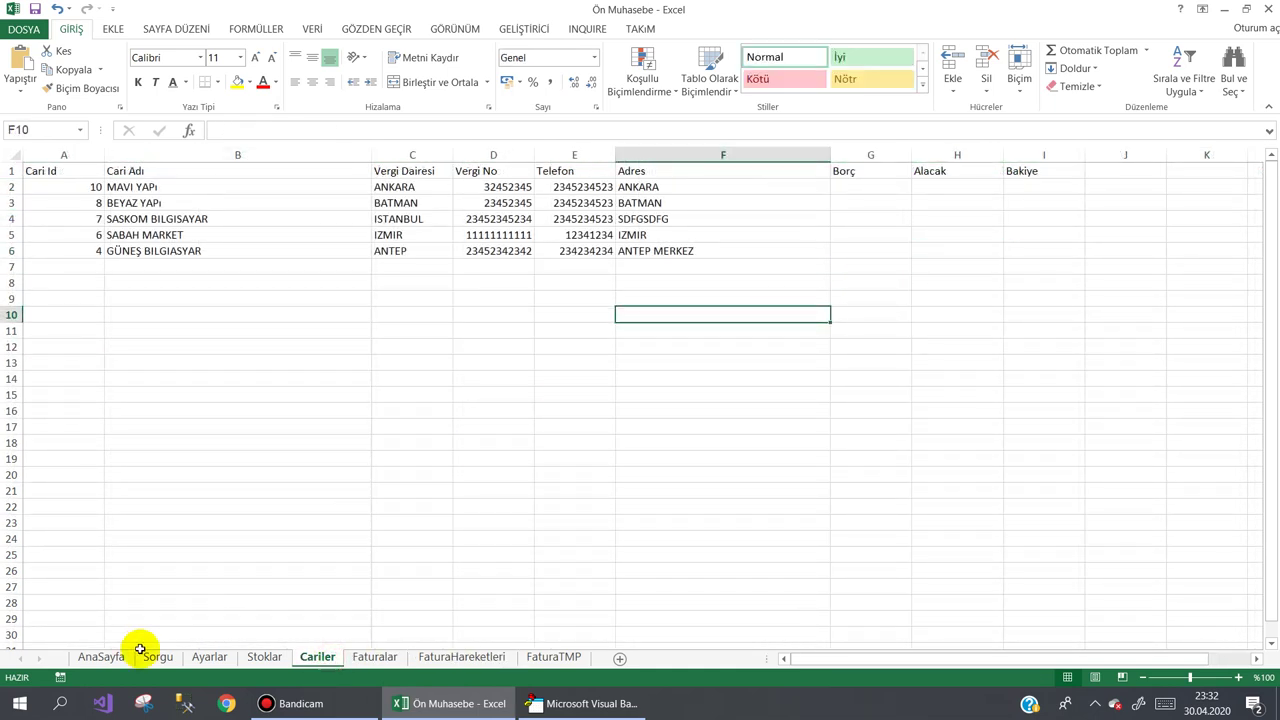
pyautogui.click(101, 657)
# - Start a new purchase invoice for GÜNEŞ BILGISAYAR with the BILGISAYAR stock item
pyautogui.click(340, 304)
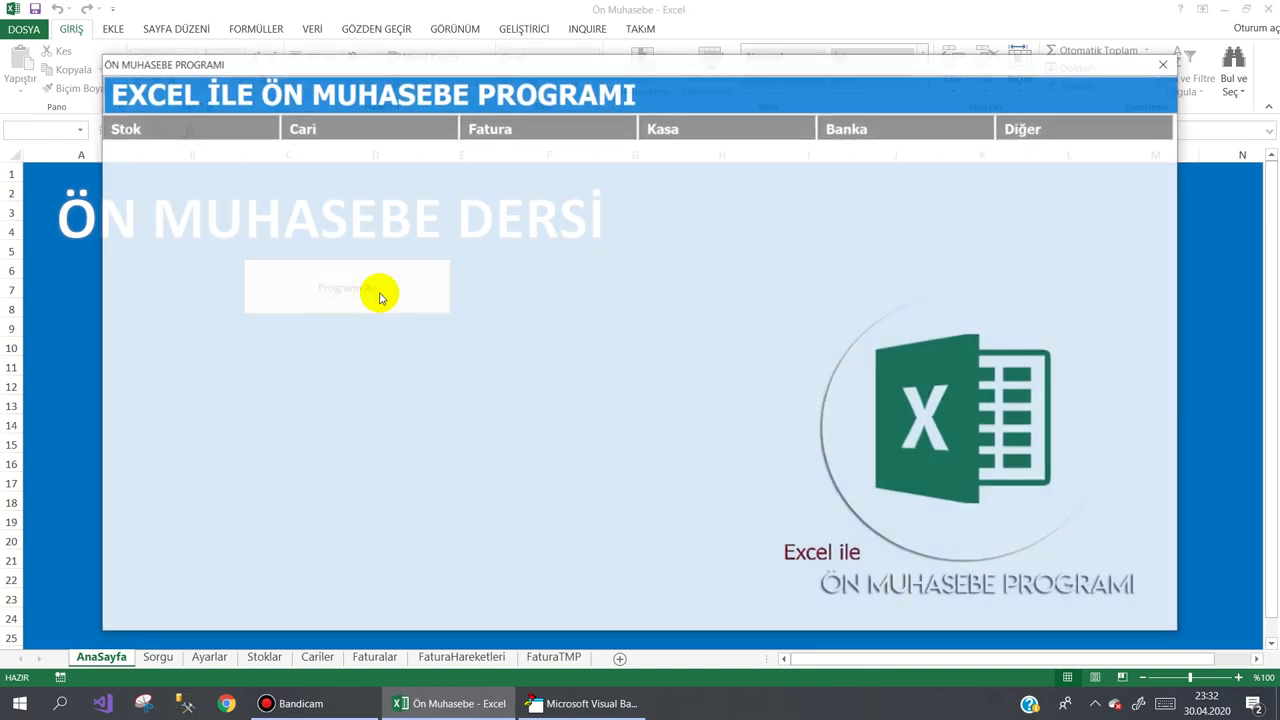
pyautogui.moveTo(548, 114)
pyautogui.click(529, 157)
pyautogui.click(808, 540)
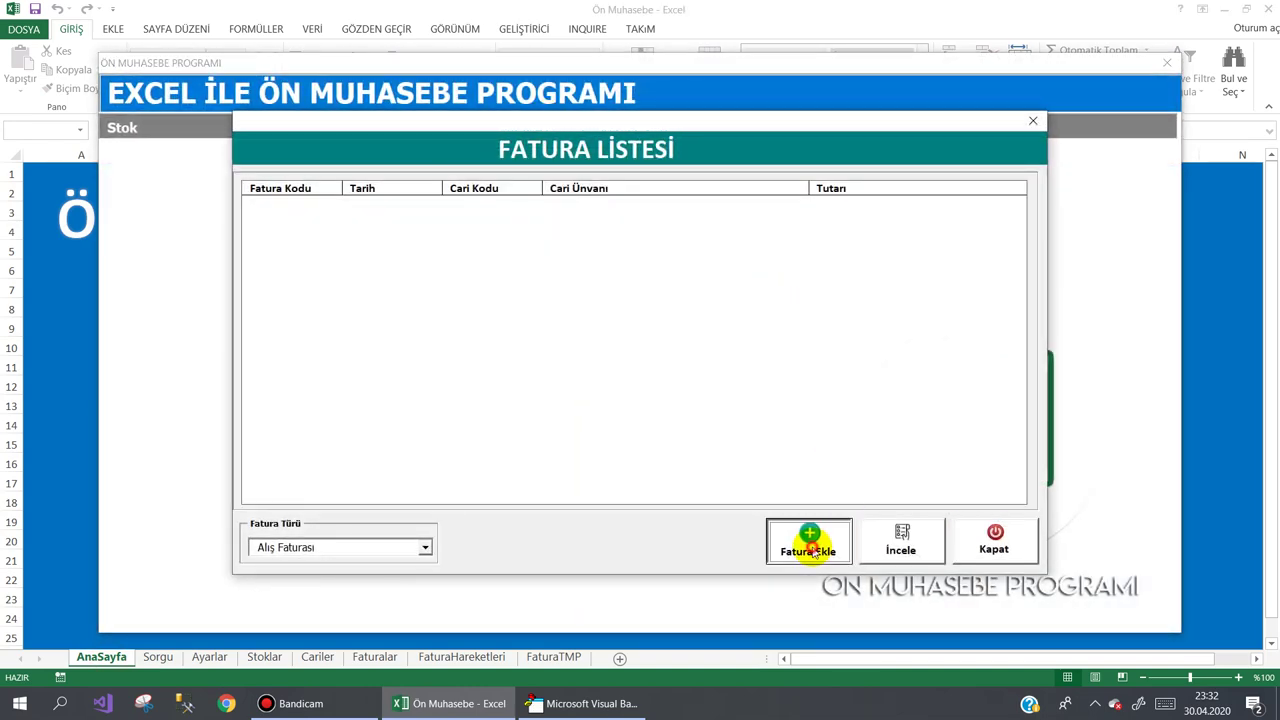
pyautogui.click(764, 196)
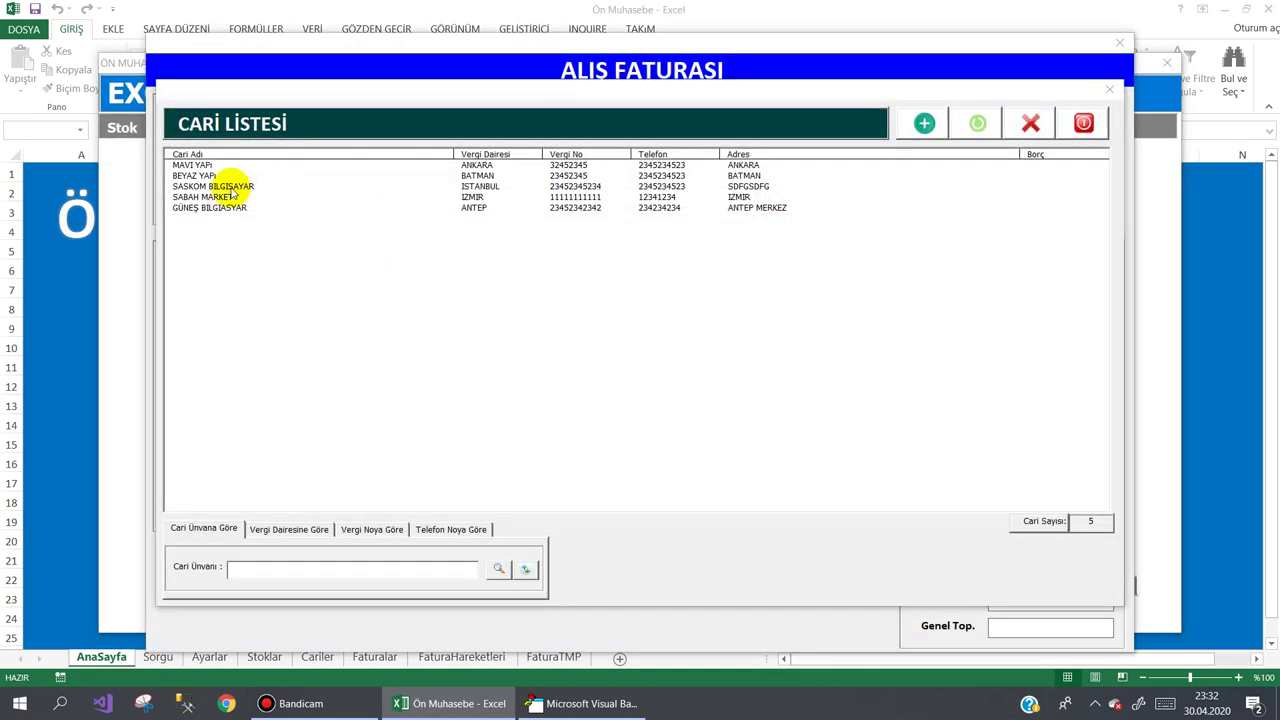
pyautogui.doubleClick(218, 208)
pyautogui.doubleClick(568, 199)
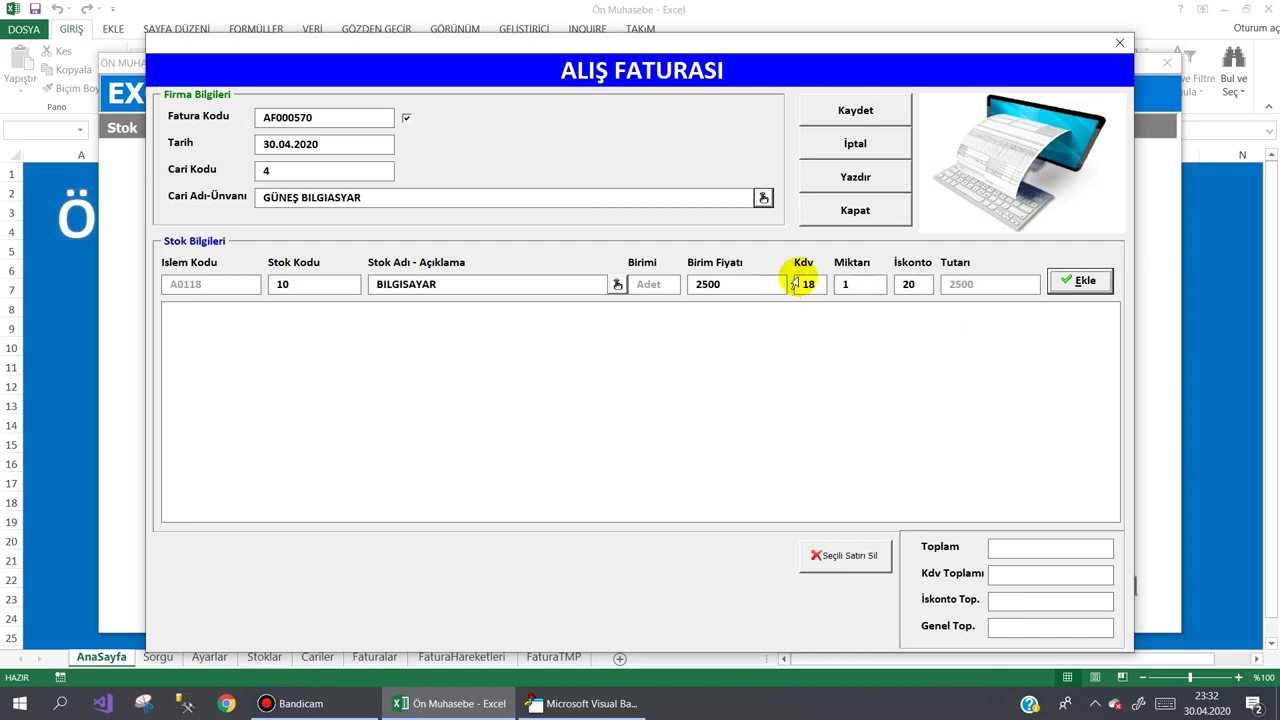
# - Set the line's İskonto to 0, add the BILGISAYAR line and save the invoice
pyautogui.moveTo(815, 284); pyautogui.dragTo(758, 285)
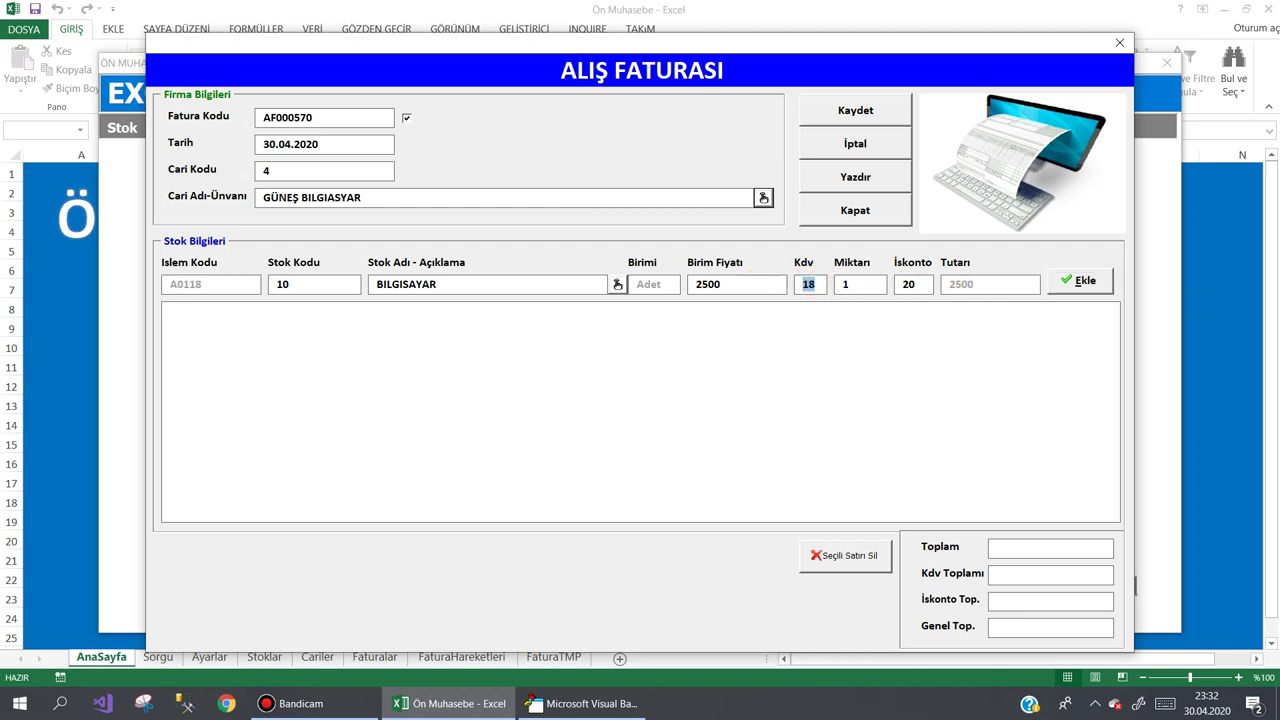
pyautogui.write('0')
pyautogui.moveTo(920, 286); pyautogui.dragTo(837, 291)
pyautogui.write('0')
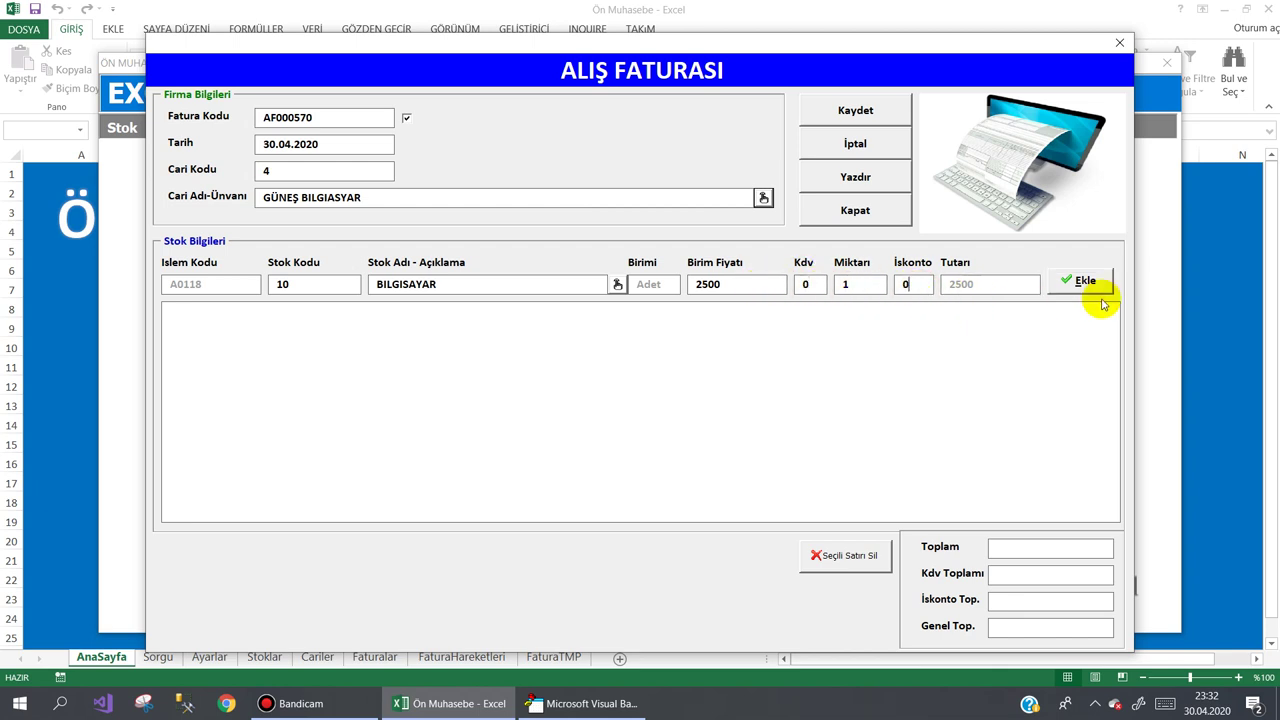
pyautogui.click(1064, 290)
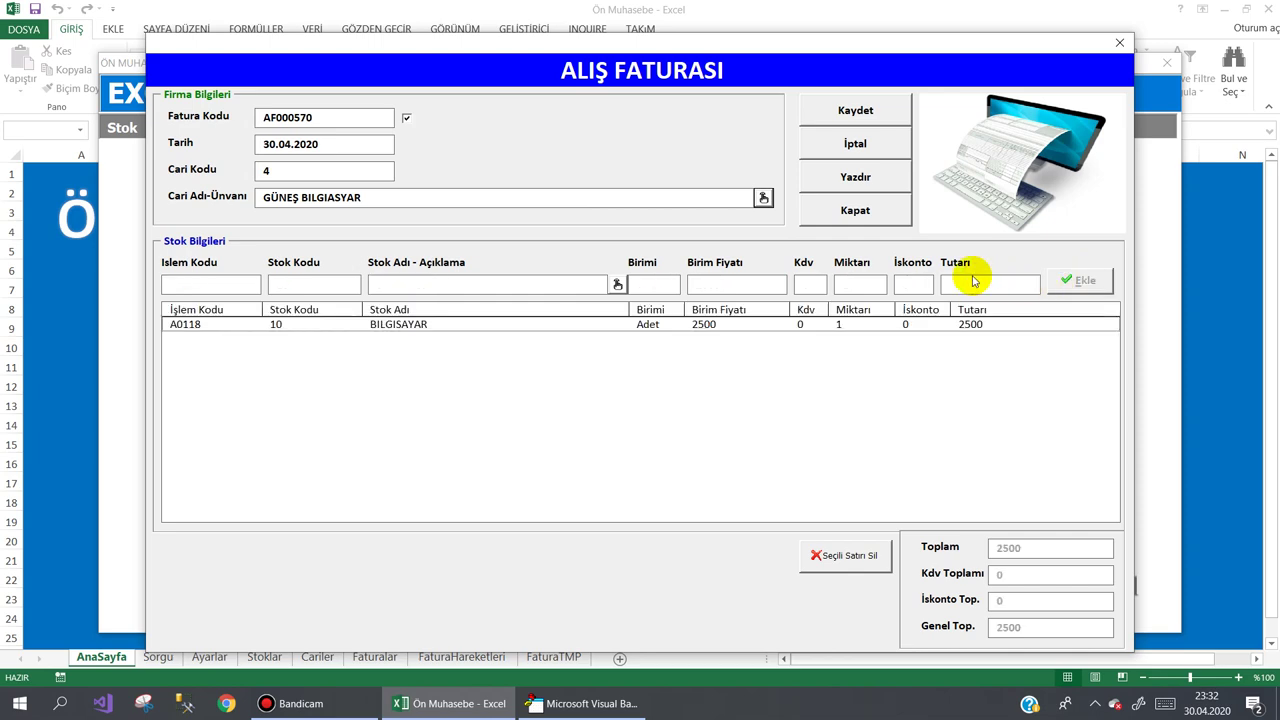
pyautogui.click(826, 110)
pyautogui.click(609, 410)
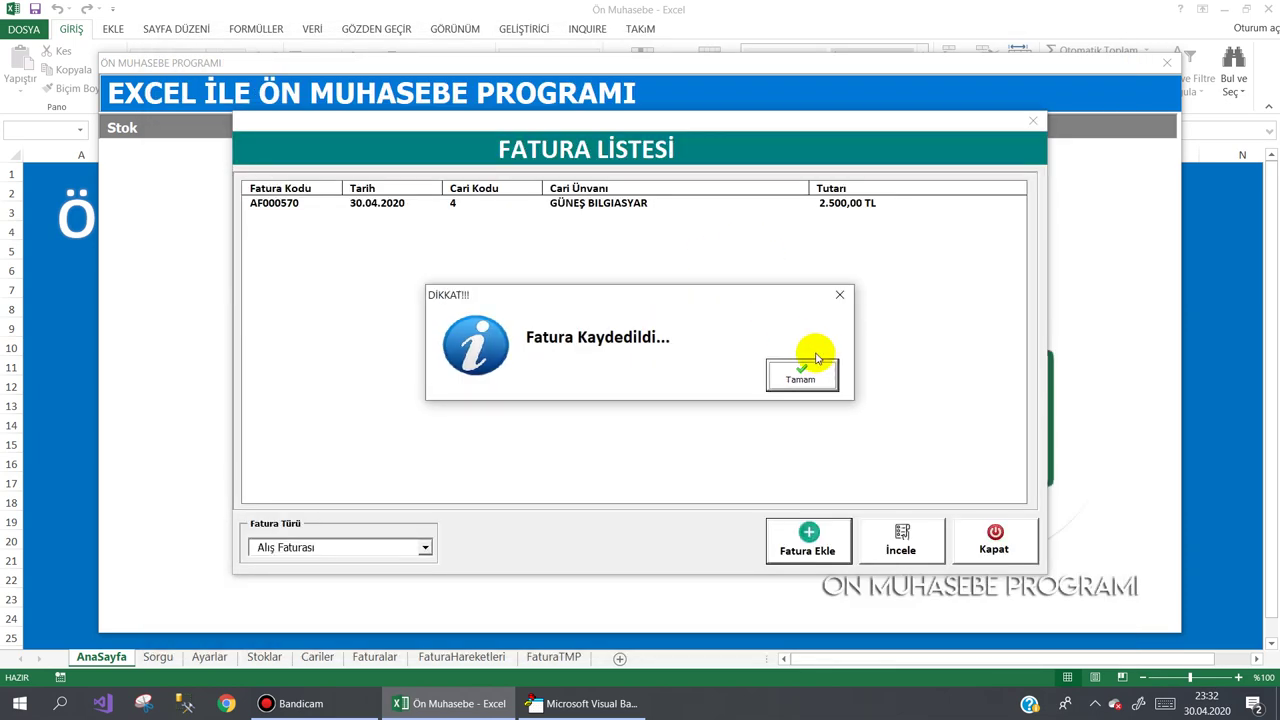
pyautogui.click(806, 376)
# - Start another purchase invoice for GÜNEŞ BILGISAYAR with the LEXMARK X654 DE LAZER YAZICI
pyautogui.click(810, 535)
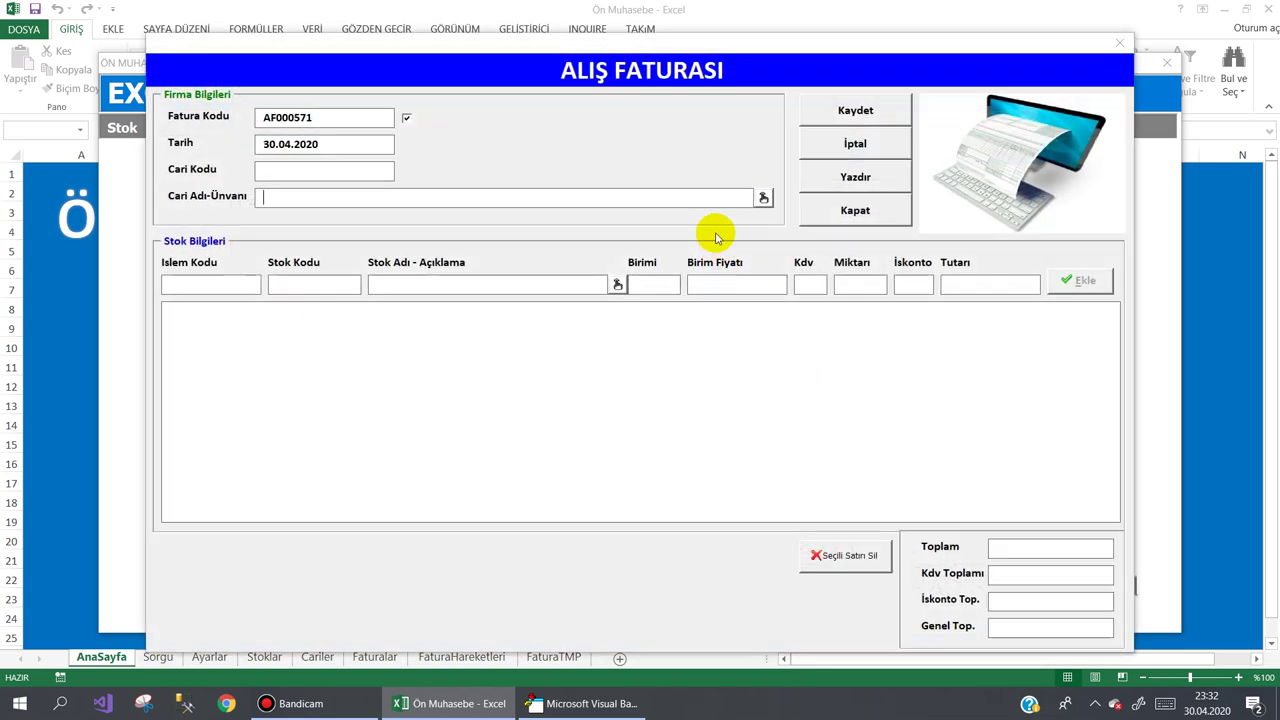
pyautogui.click(763, 197)
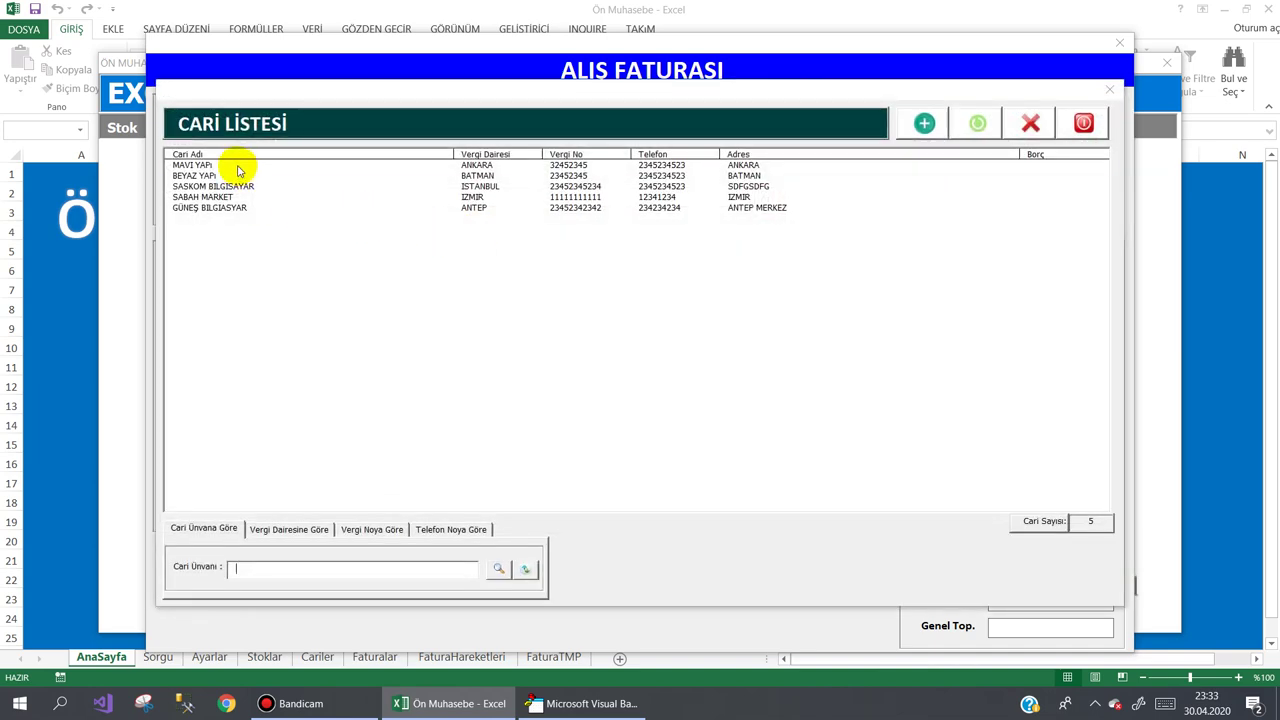
pyautogui.click(238, 166)
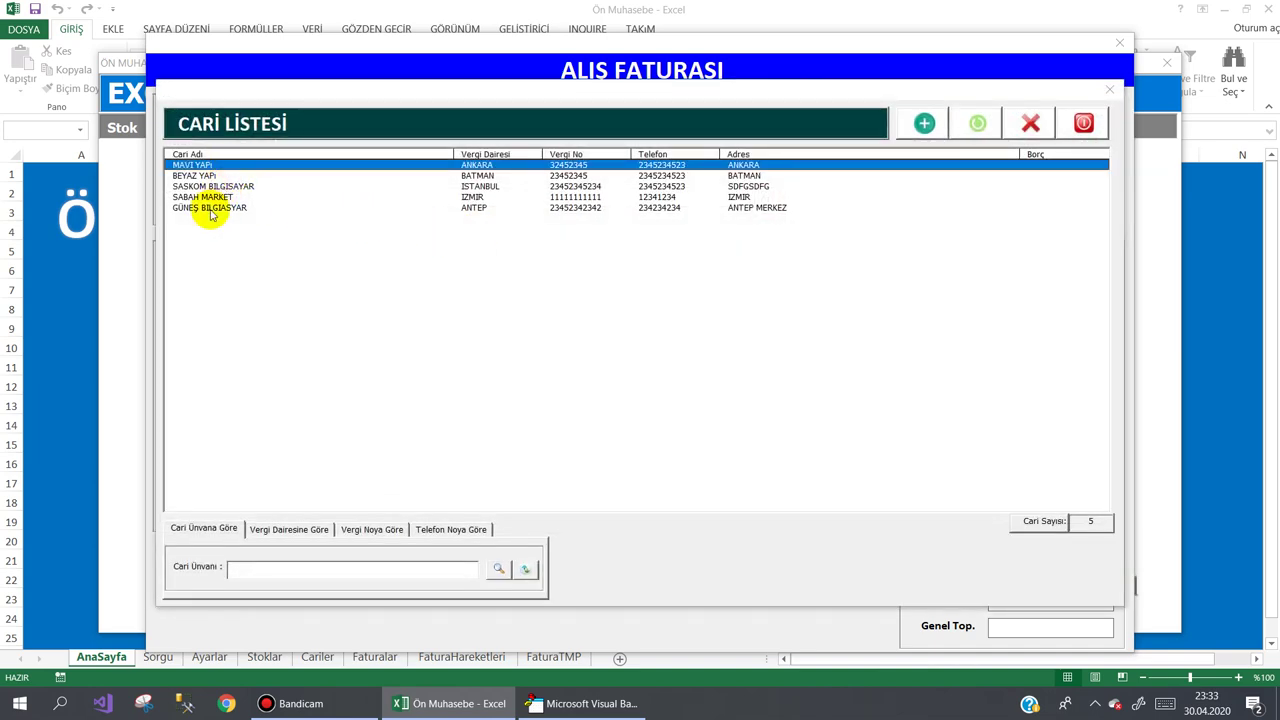
pyautogui.doubleClick(210, 208)
pyautogui.click(396, 166)
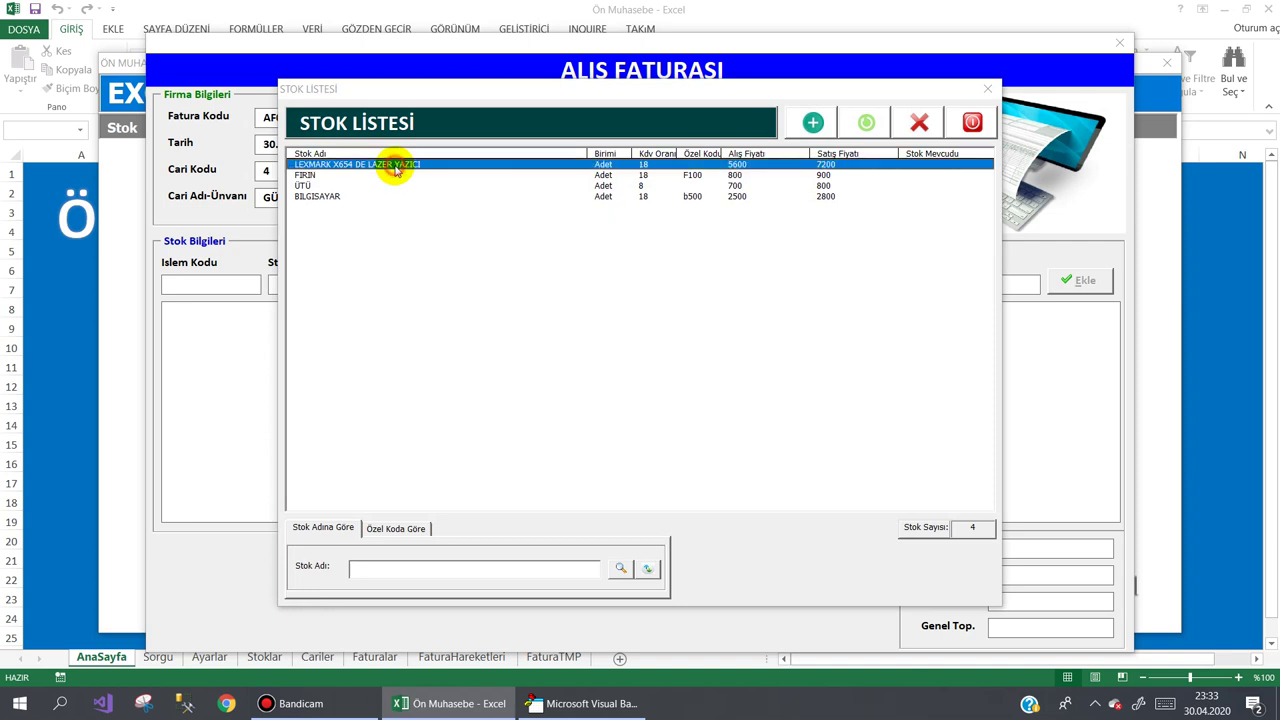
pyautogui.doubleClick(396, 166)
# - Adjust the Kdv rate, add the LEXMARK line and save invoice AF000571 at 5.600,00 TL
pyautogui.click(815, 285)
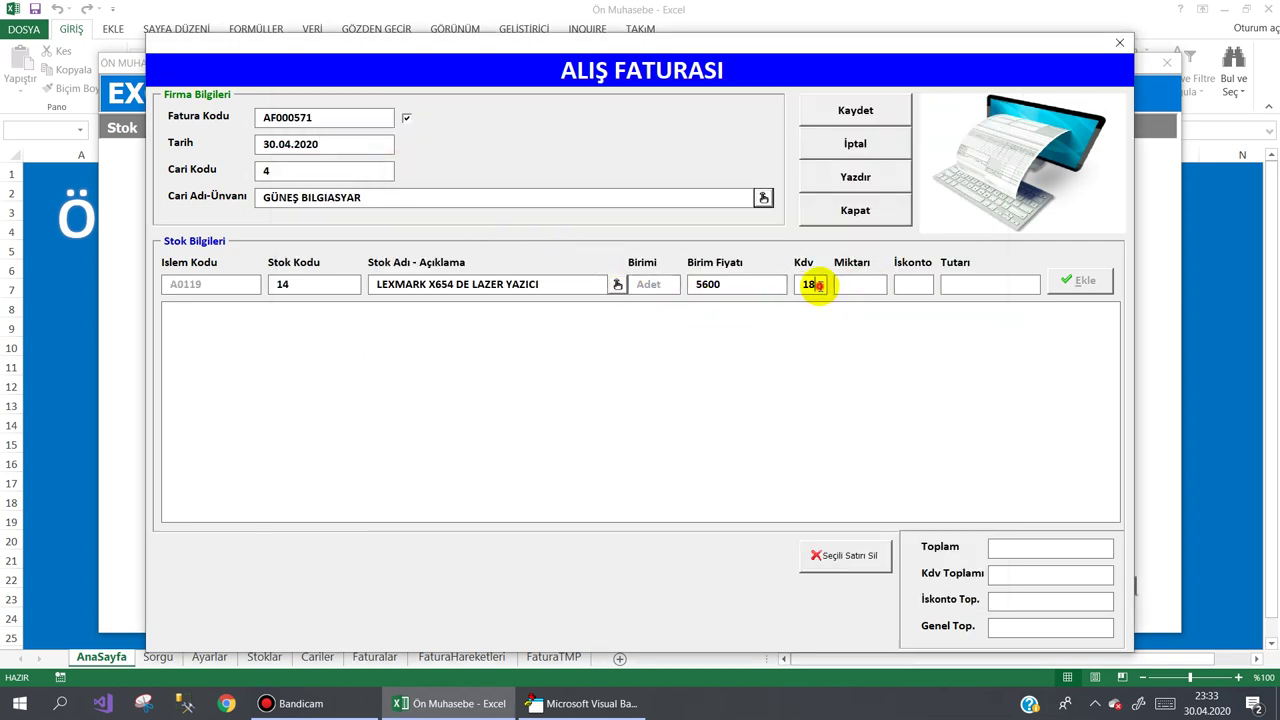
pyautogui.write('1')
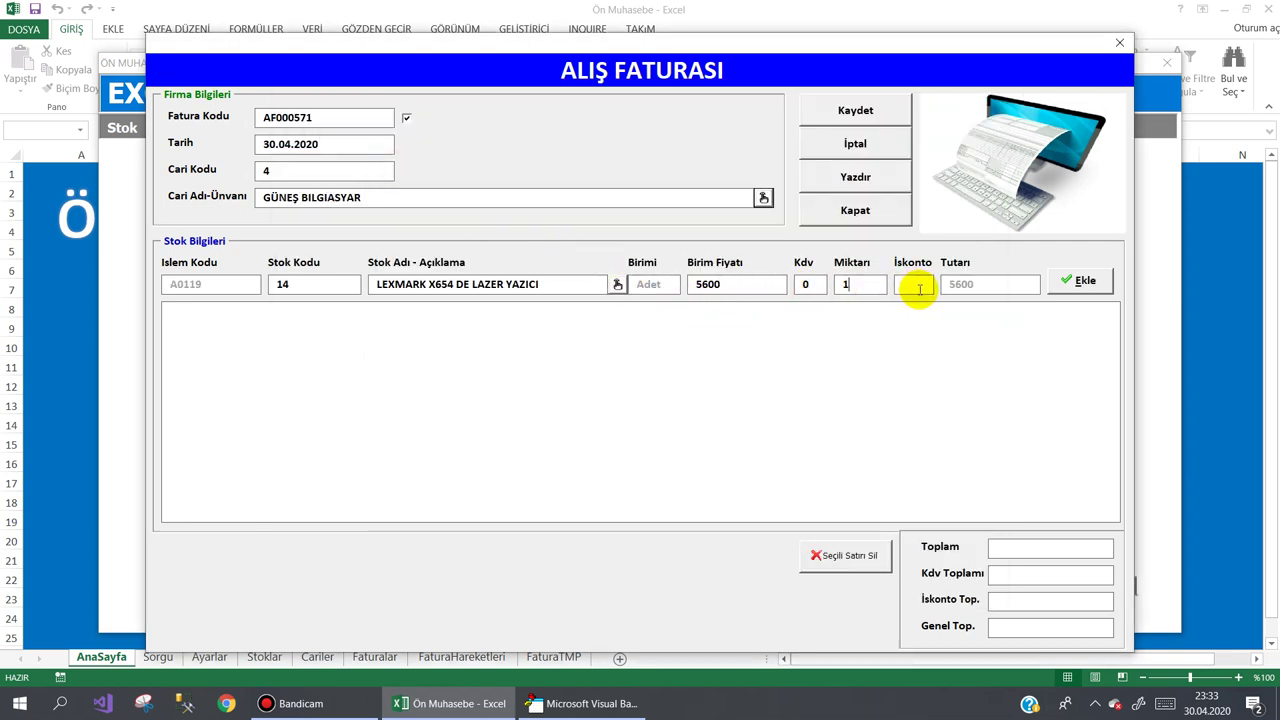
pyautogui.click(1085, 281)
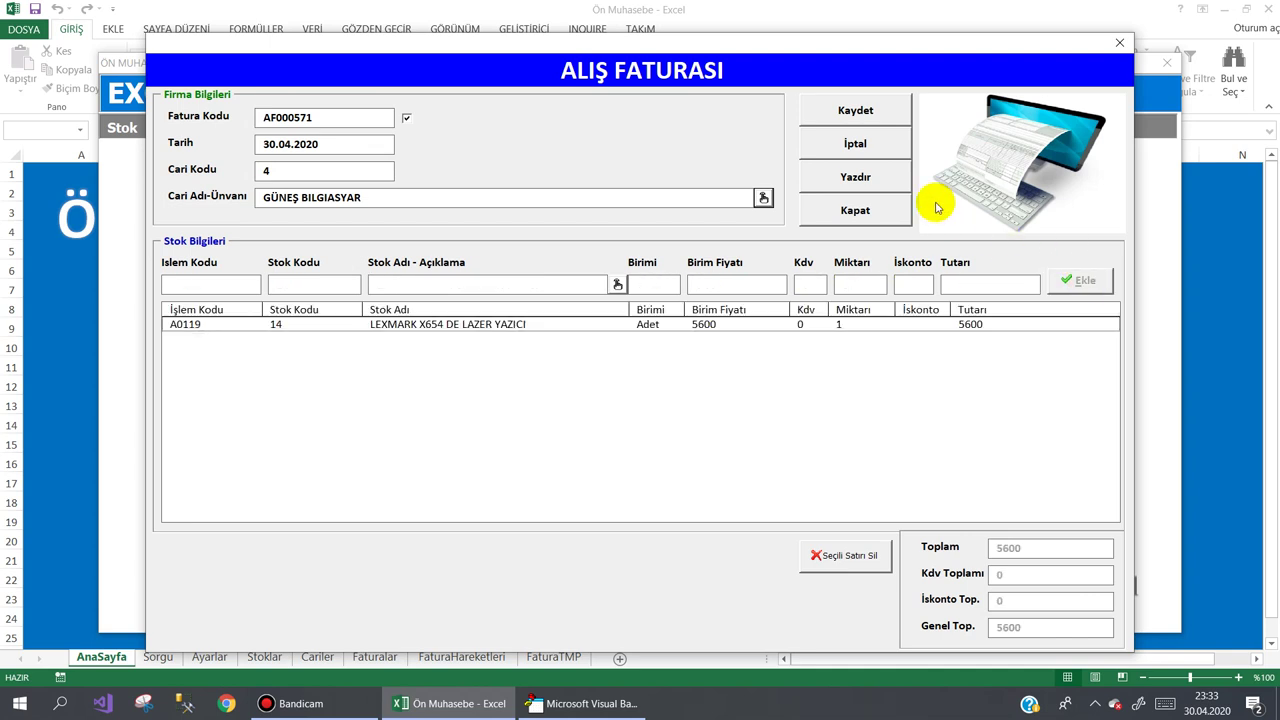
pyautogui.click(843, 118)
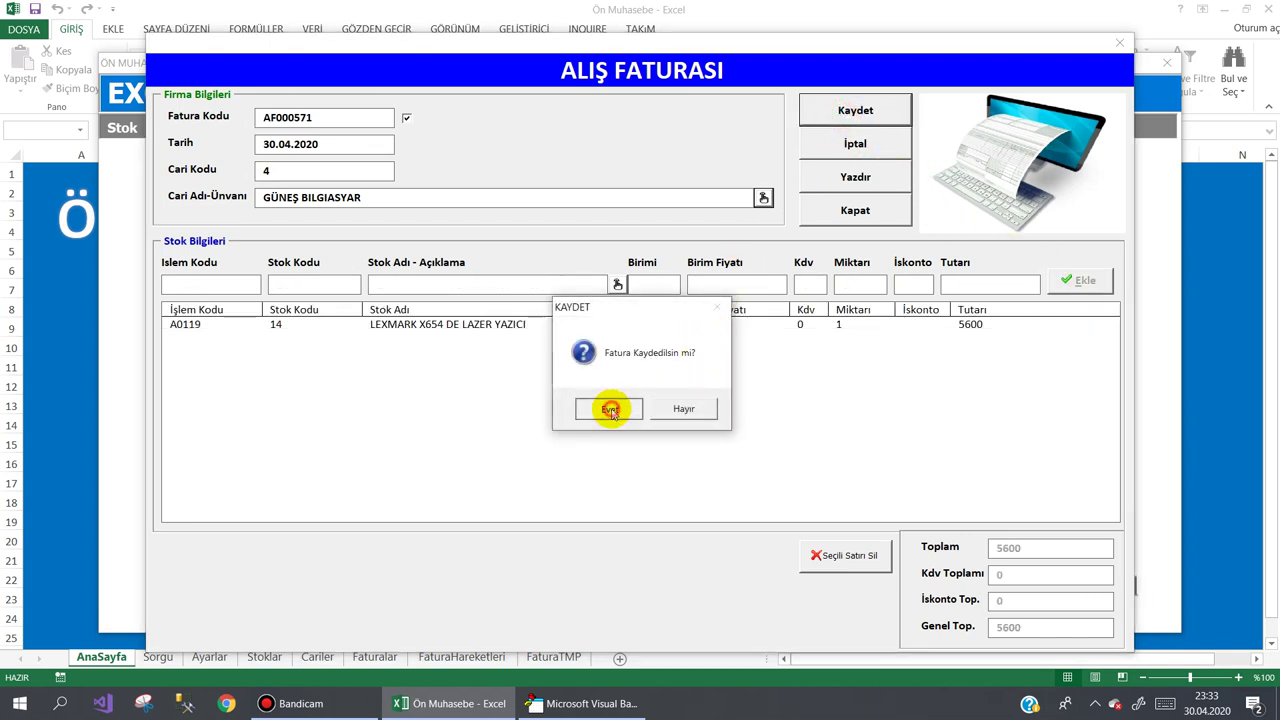
pyautogui.click(609, 407)
pyautogui.click(803, 375)
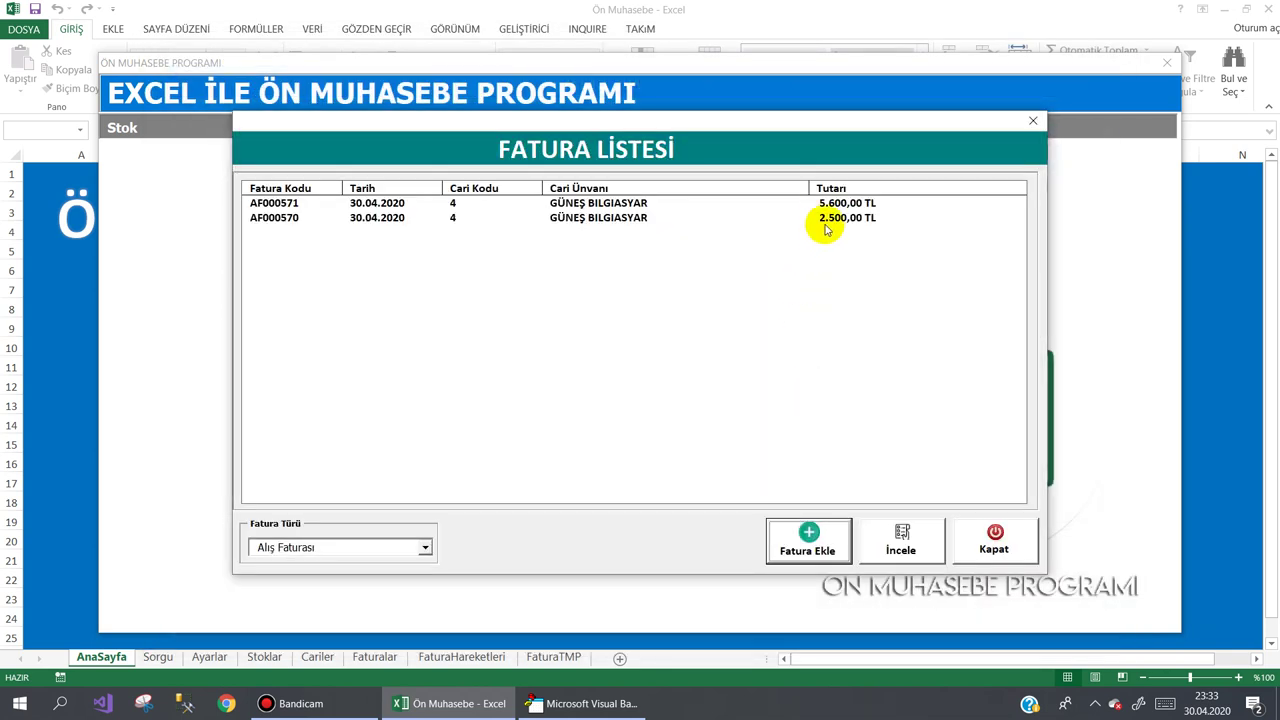
# - Close Fatura Listesi and exit the accounting program via Diğer > Çıkış
pyautogui.click(995, 545)
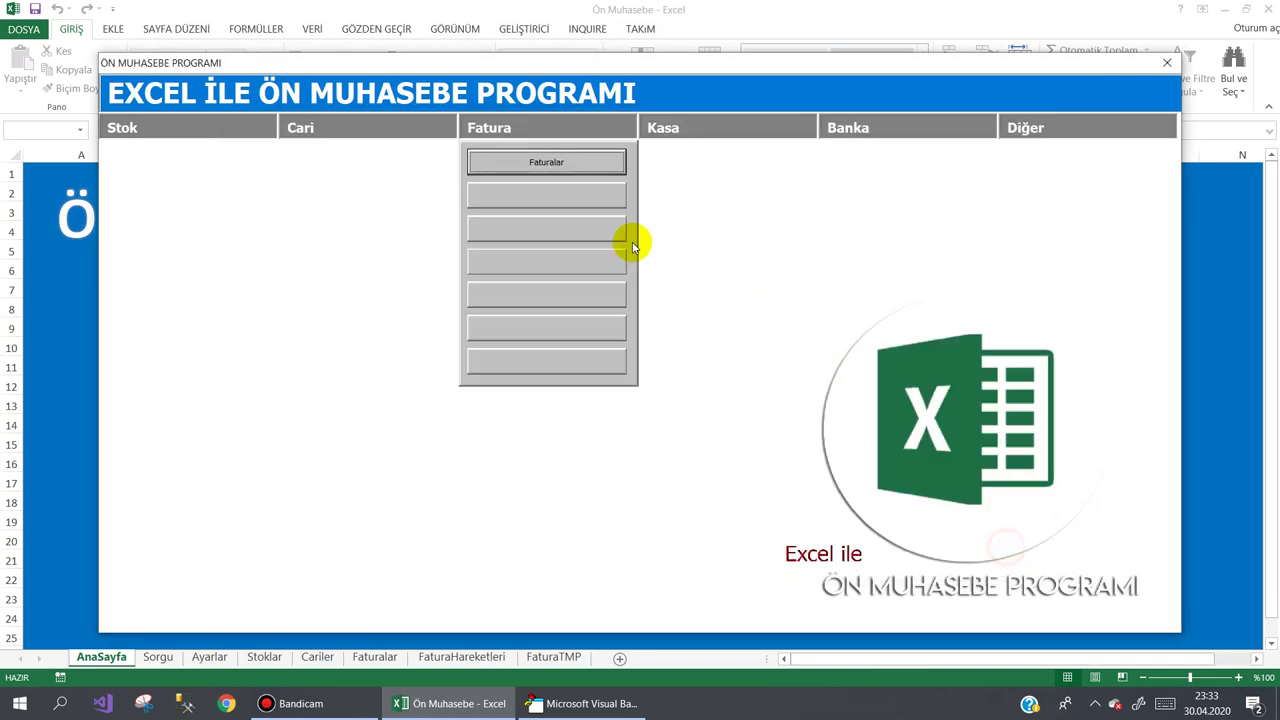
pyautogui.moveTo(1030, 128)
pyautogui.click(1080, 362)
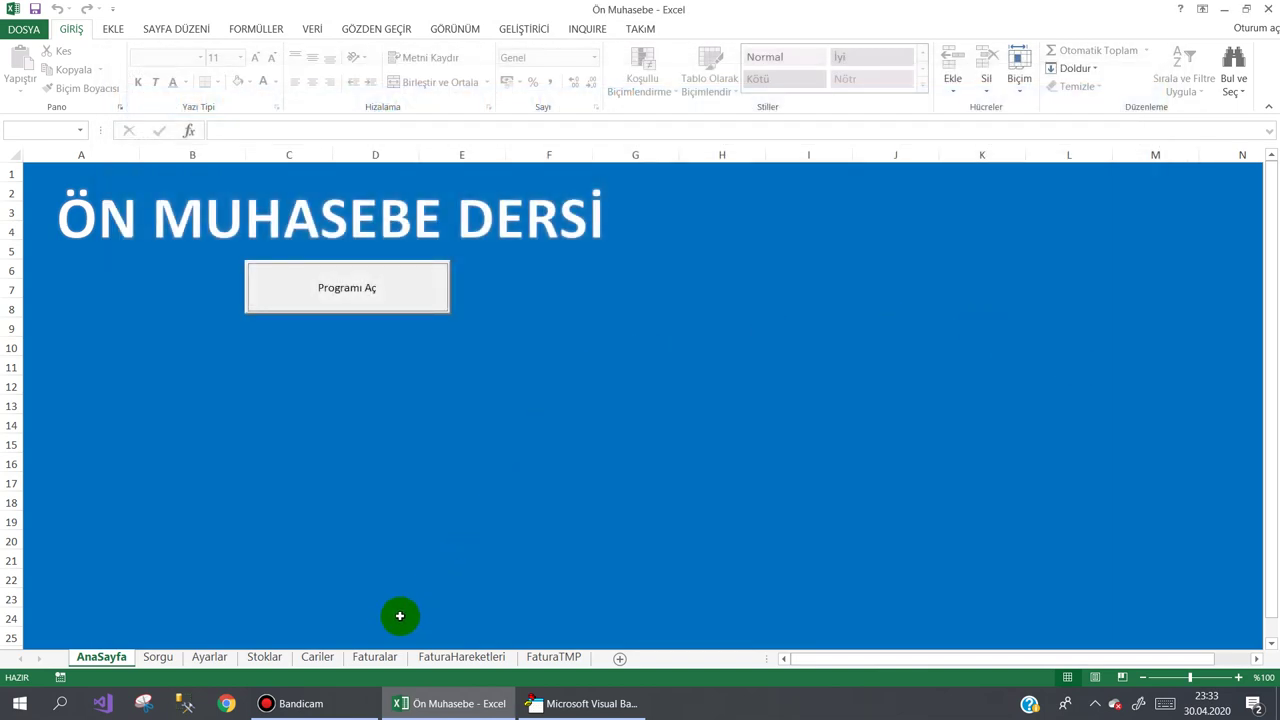
# - Check the 8.100,00 TL Alacak in Cariler and both invoices in Faturalar, then relaunch the program
pyautogui.click(316, 657)
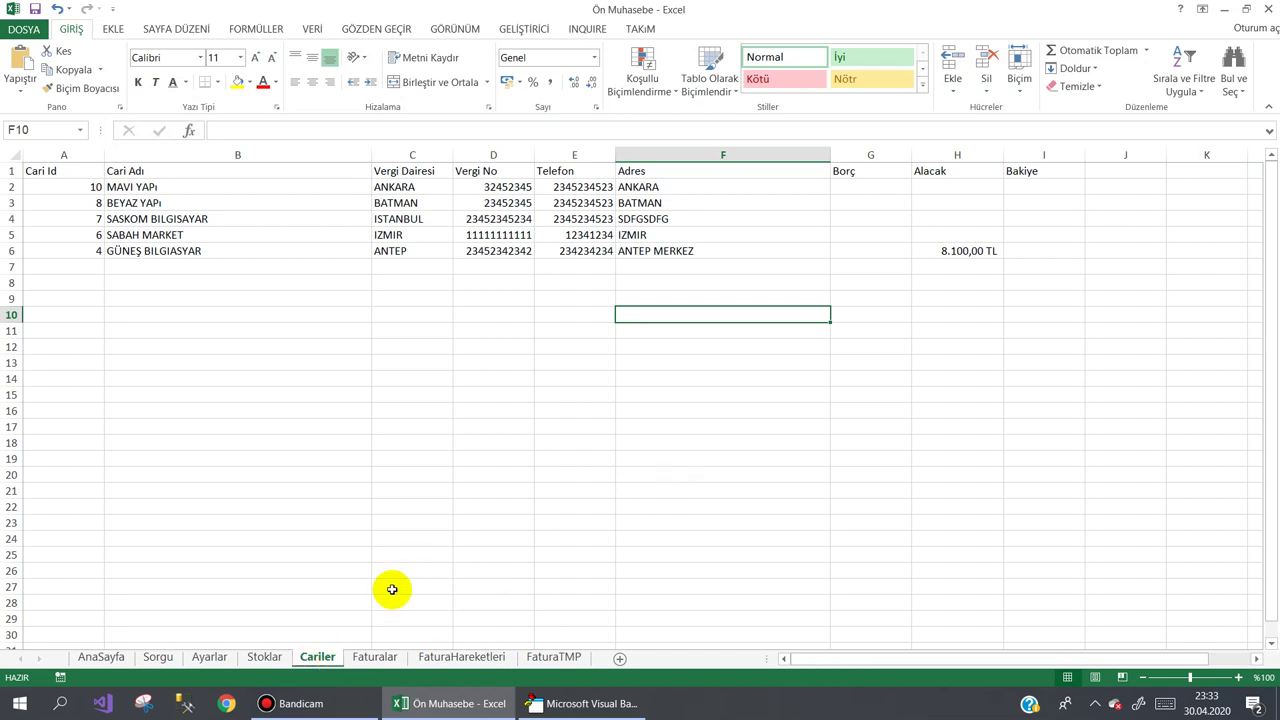
pyautogui.click(374, 656)
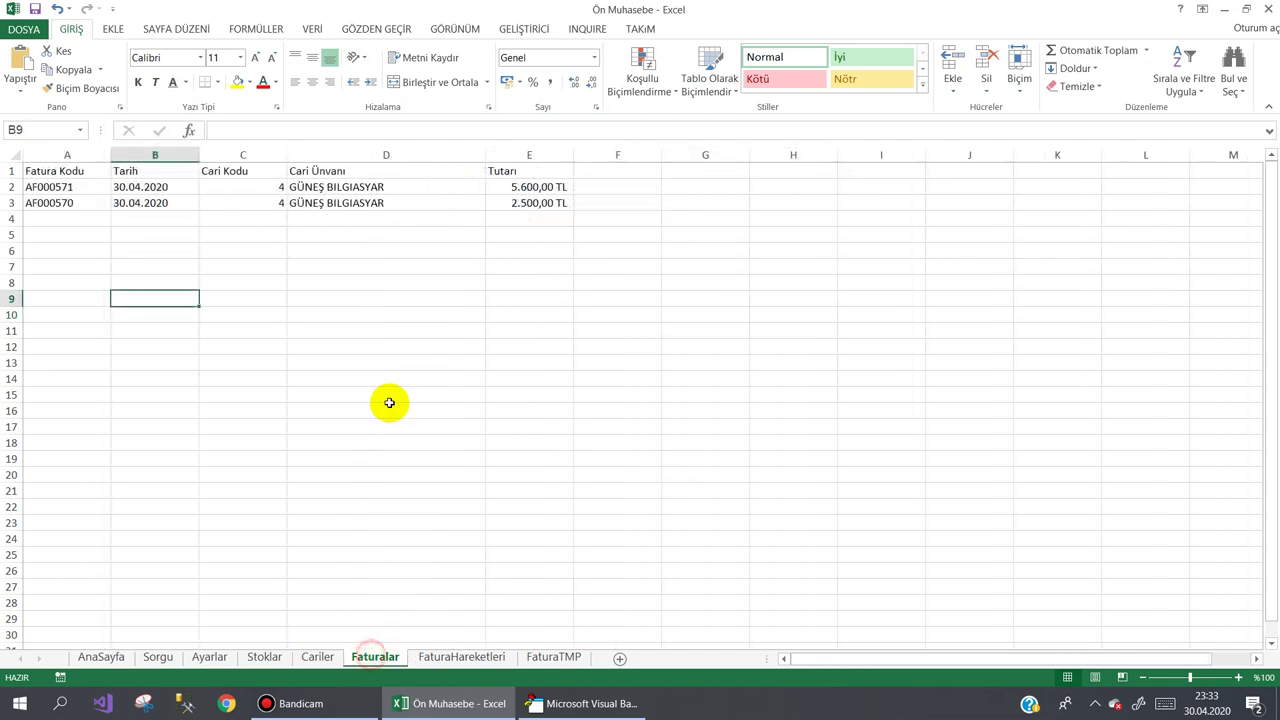
pyautogui.click(318, 660)
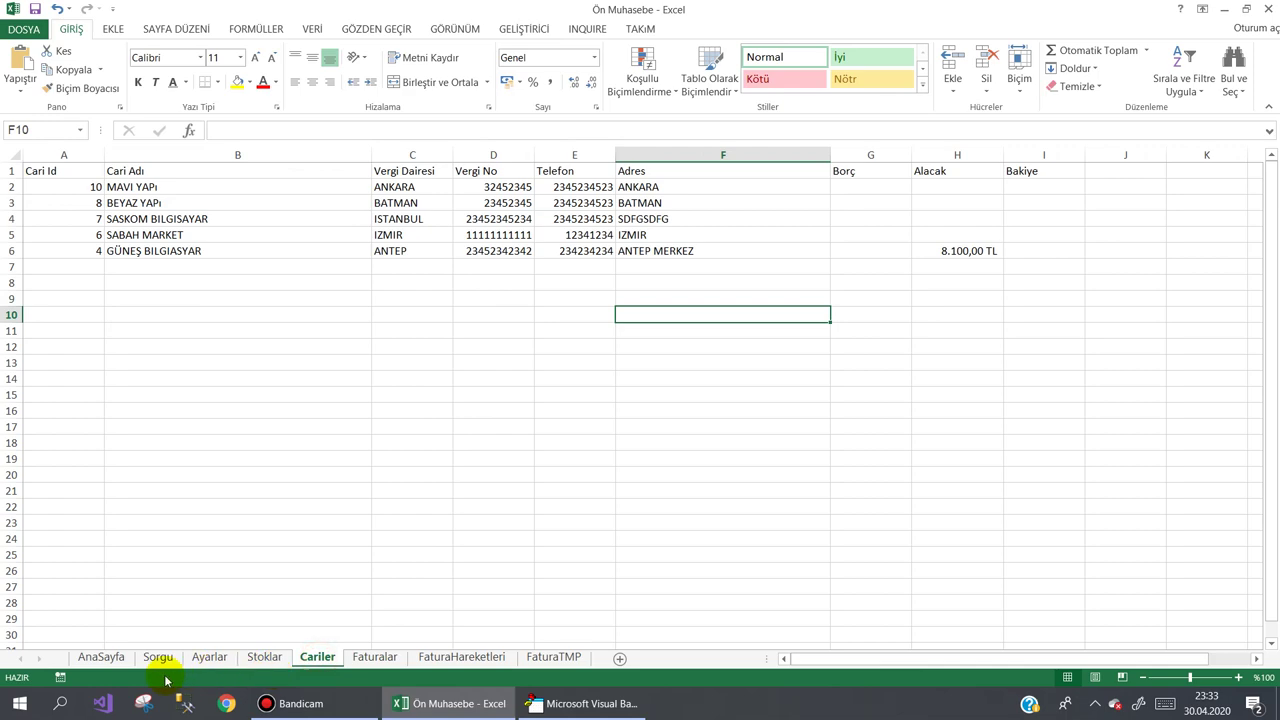
pyautogui.click(111, 662)
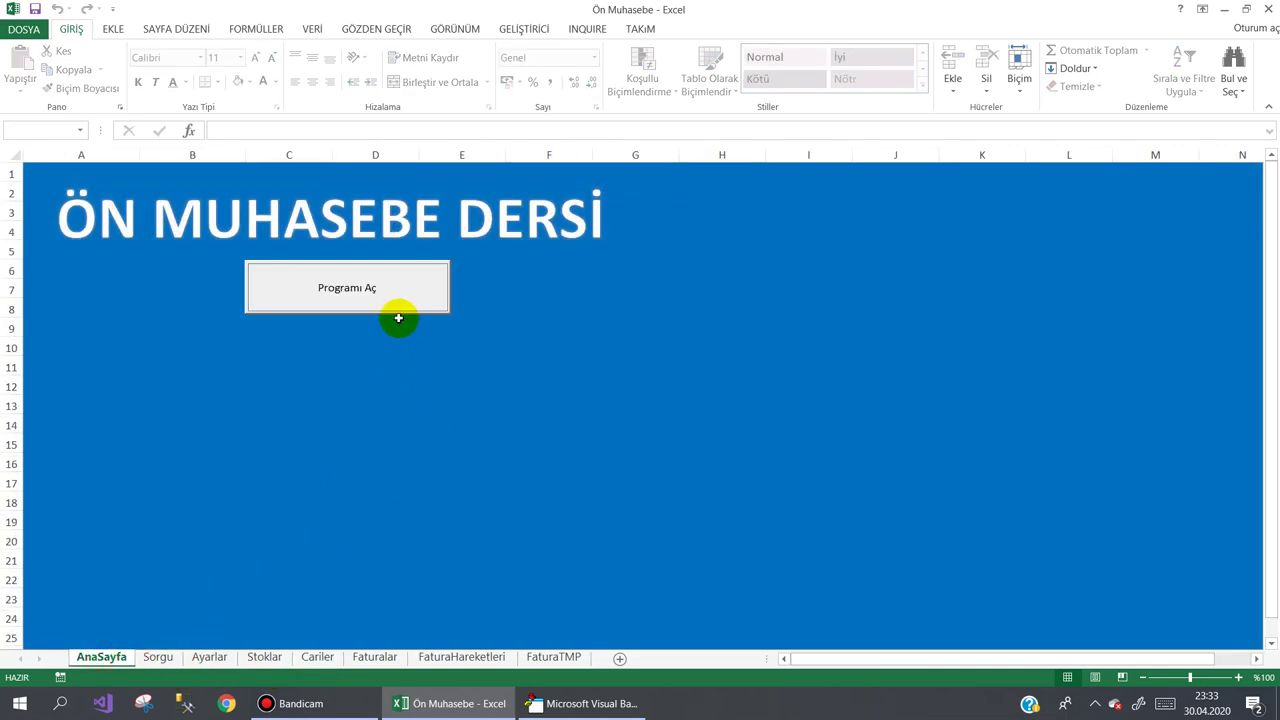
pyautogui.click(352, 305)
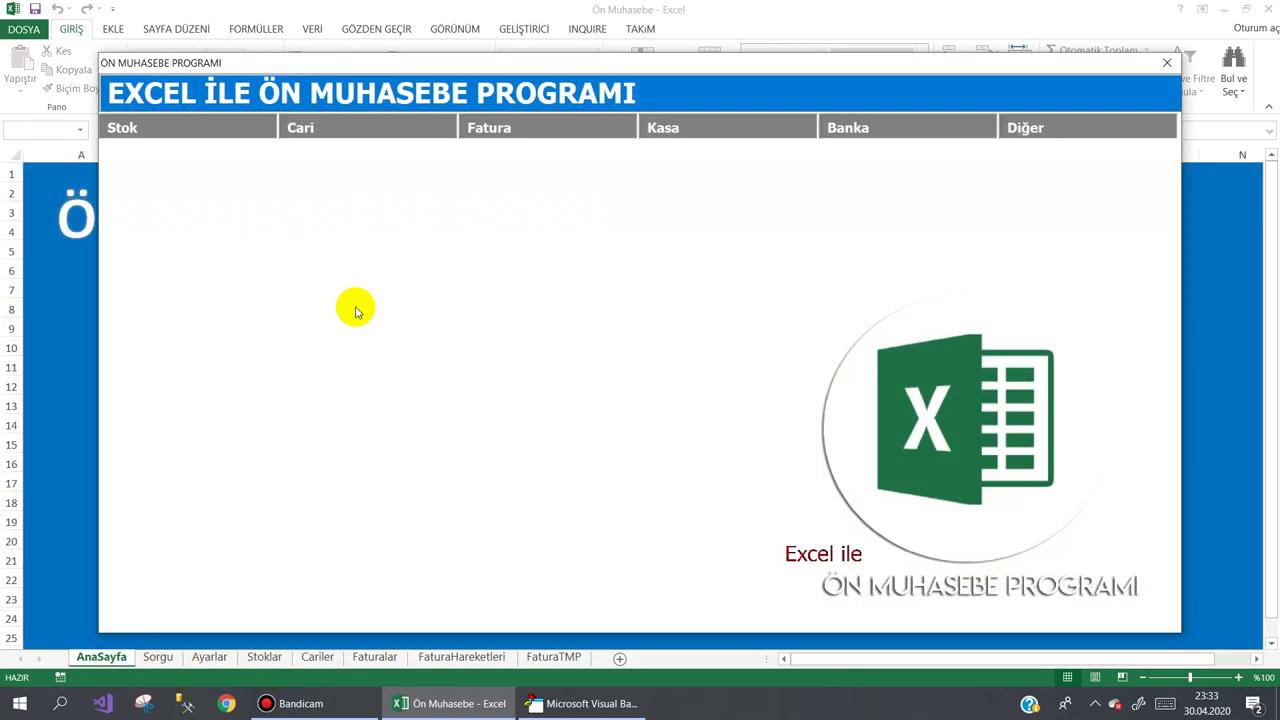
# - Close the accounting program and open frmAnaform in the VBA form designer
pyautogui.moveTo(1014, 160)
pyautogui.click(1076, 362)
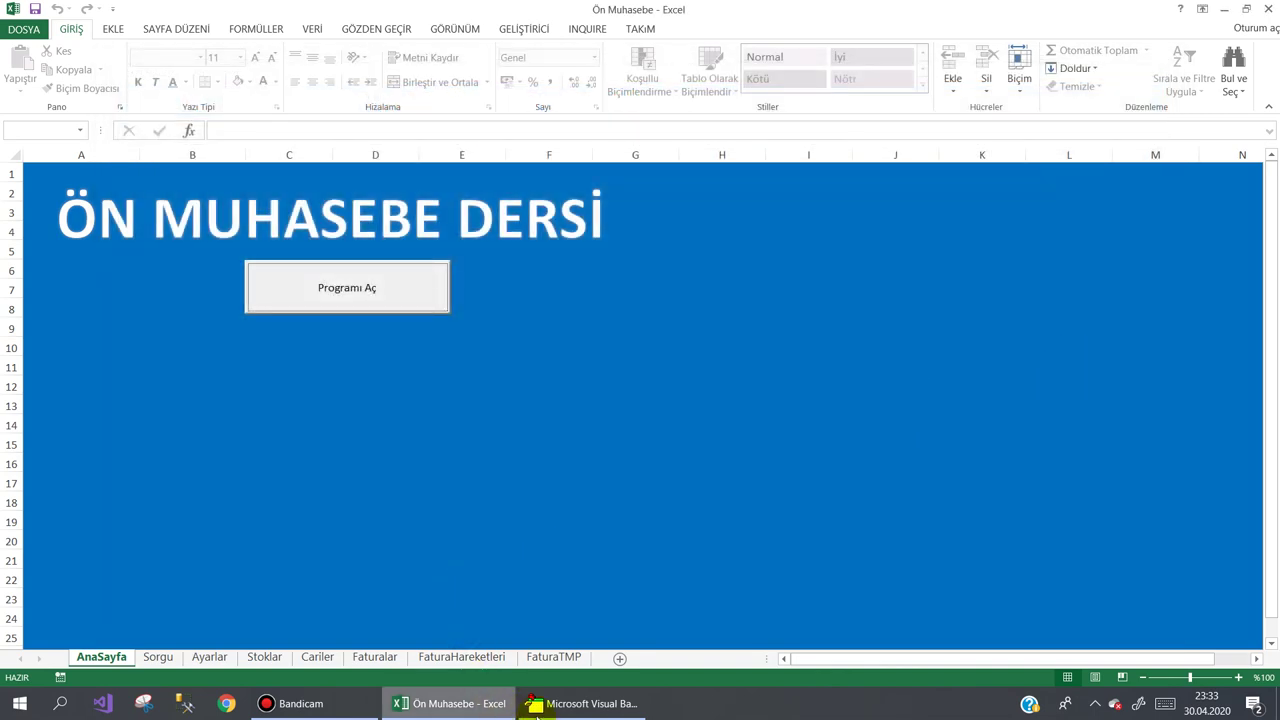
pyautogui.click(585, 703)
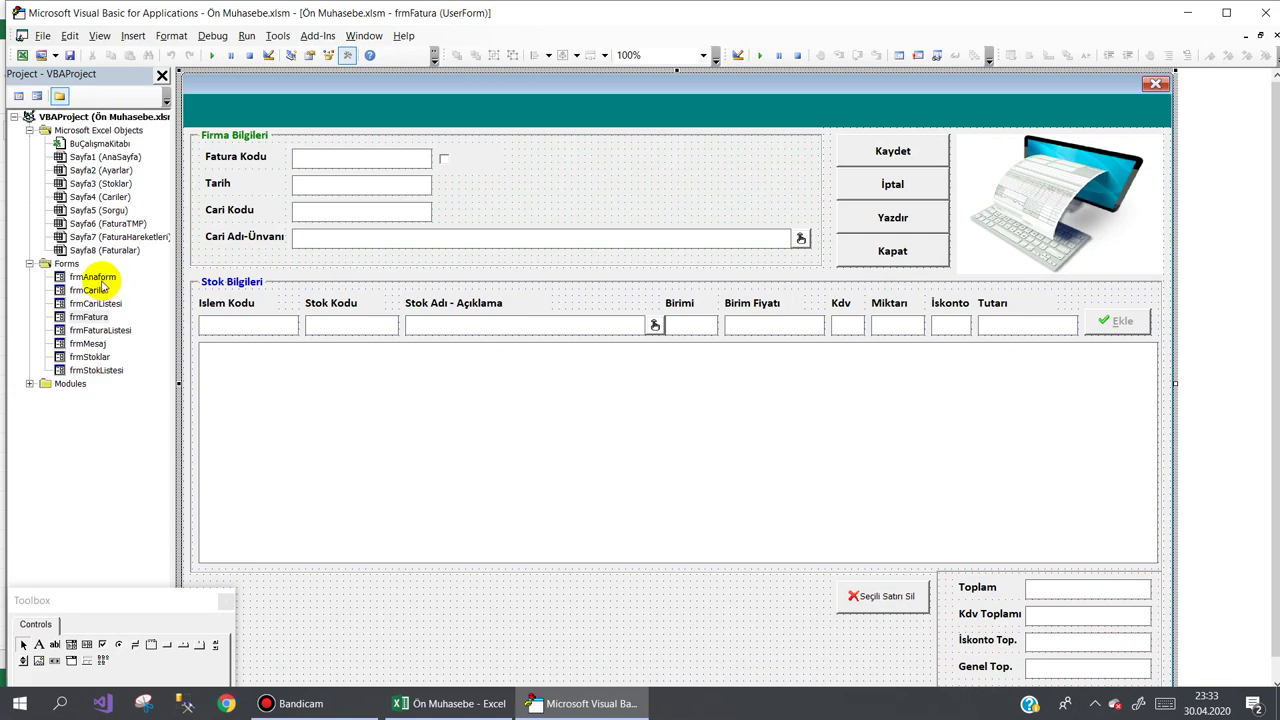
pyautogui.doubleClick(101, 279)
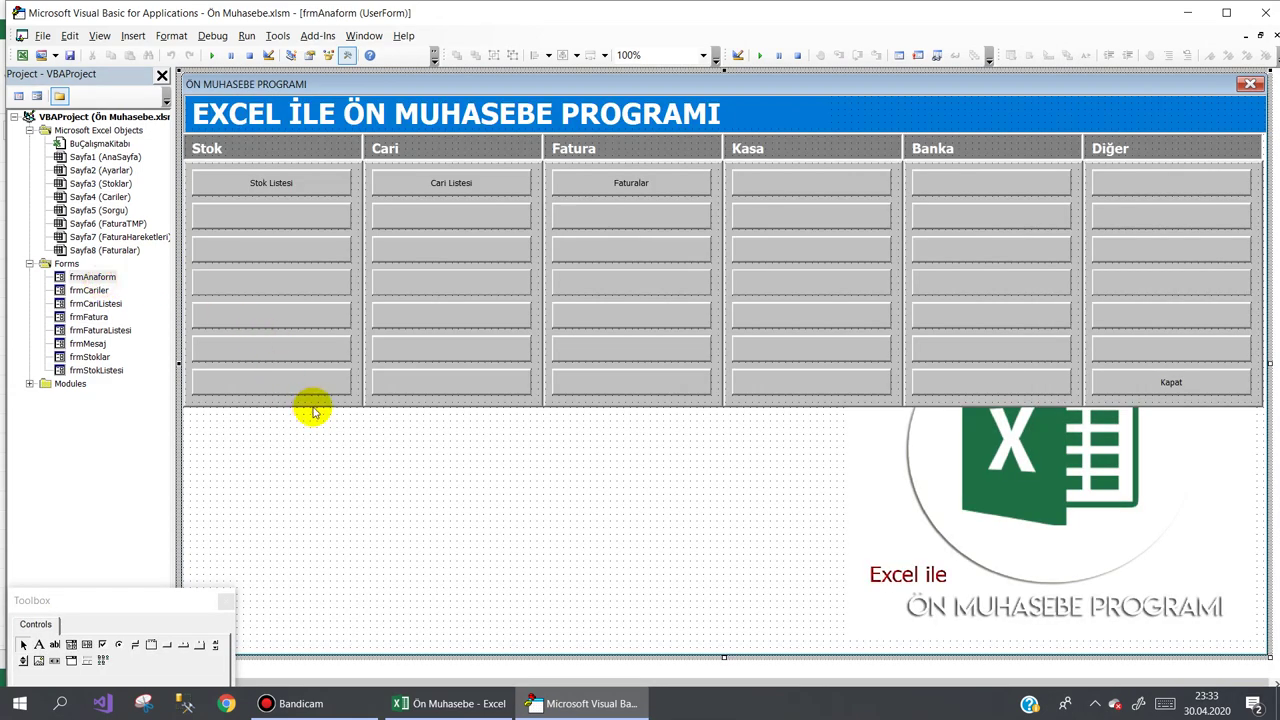
# - Give the Stok, Cari, Fatura and Kasa frames the Highlight system BackColor
pyautogui.click(313, 406)
pyautogui.keyDown('ctrl'); pyautogui.click(409, 405); pyautogui.keyUp('ctrl')
pyautogui.keyDown('ctrl'); pyautogui.click(571, 402); pyautogui.keyUp('ctrl')
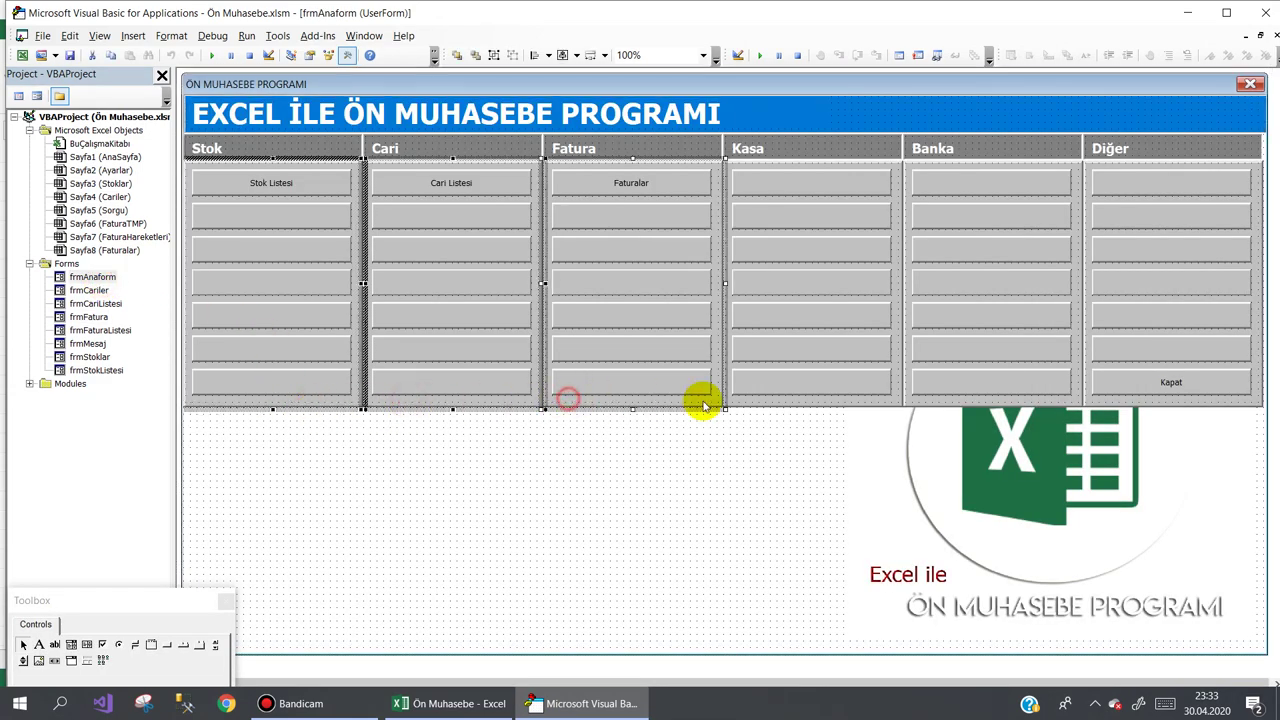
pyautogui.keyDown('ctrl'); pyautogui.click(778, 403); pyautogui.keyUp('ctrl')
pyautogui.keyDown('ctrl'); pyautogui.click(1108, 401); pyautogui.keyUp('ctrl')
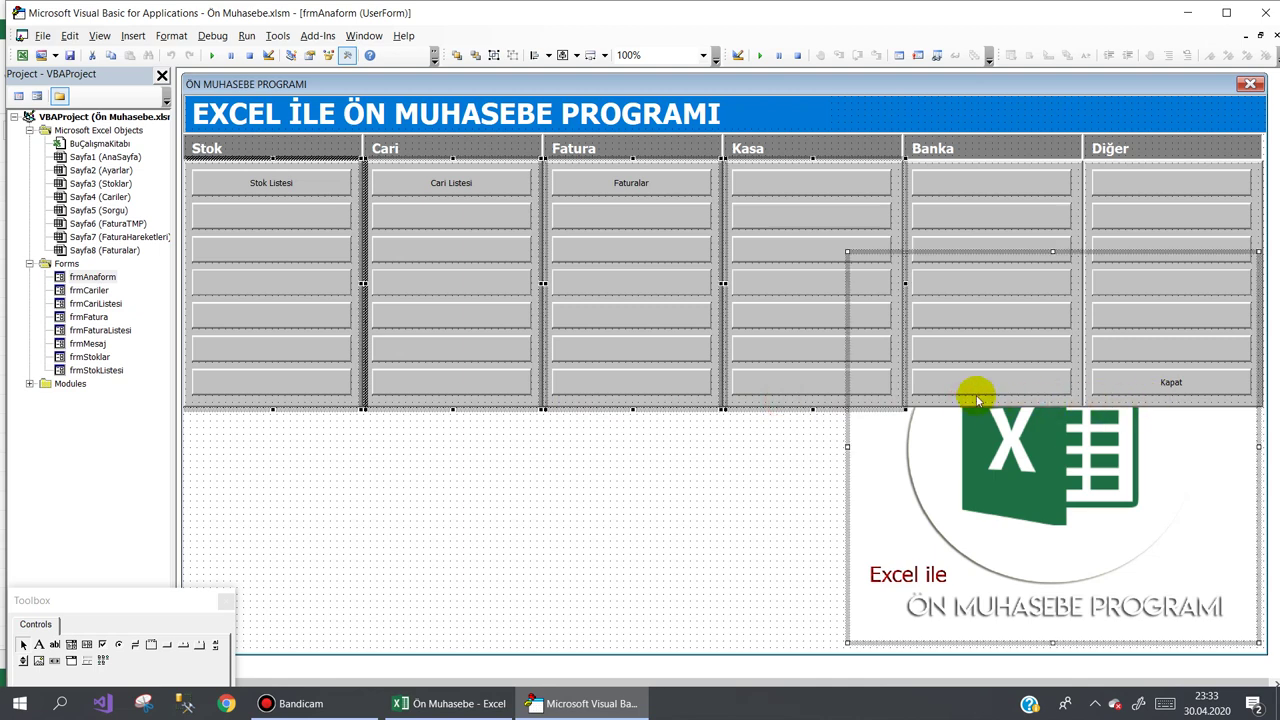
pyautogui.keyDown('ctrl'); pyautogui.click(893, 404); pyautogui.keyUp('ctrl')
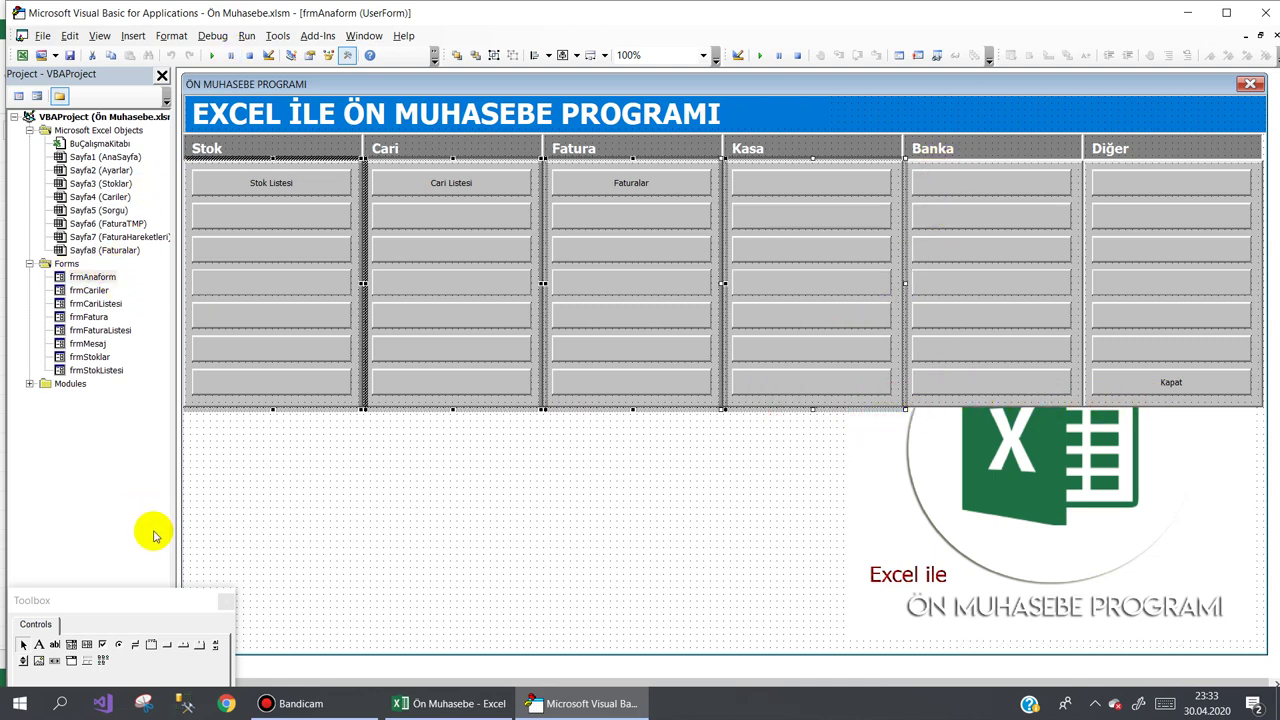
pyautogui.click(308, 55)
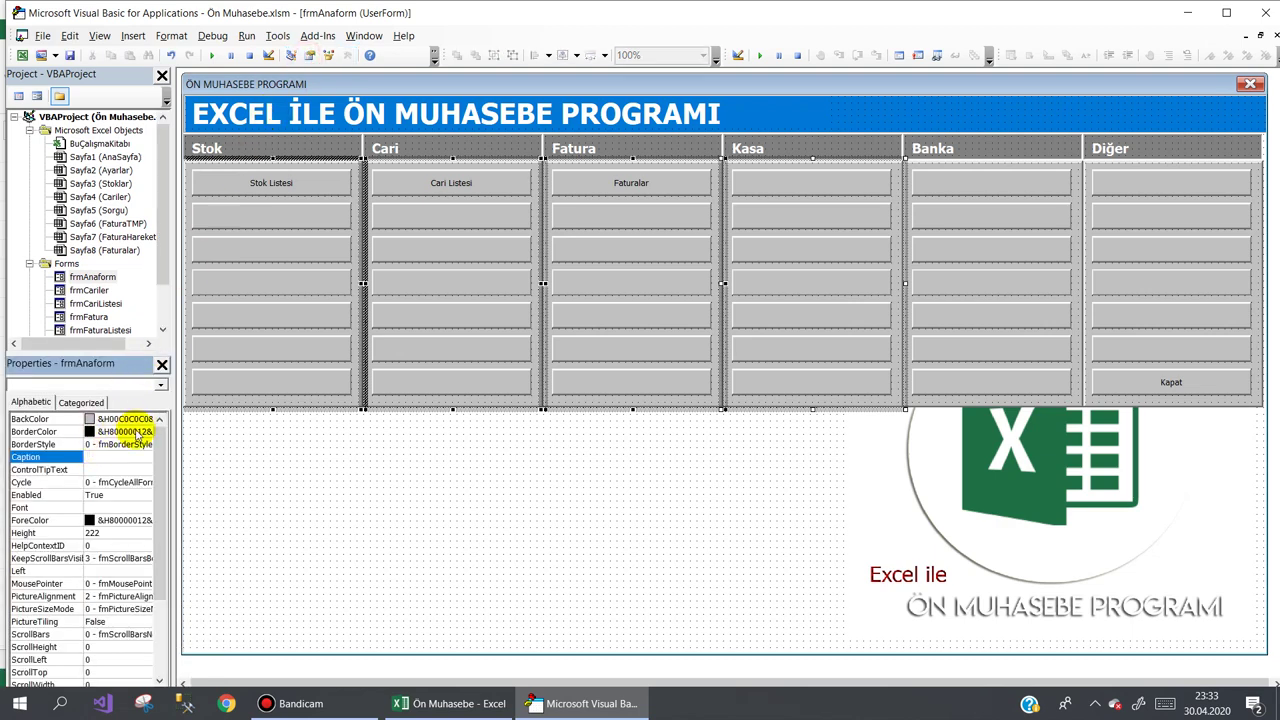
pyautogui.click(148, 419)
pyautogui.click(145, 419)
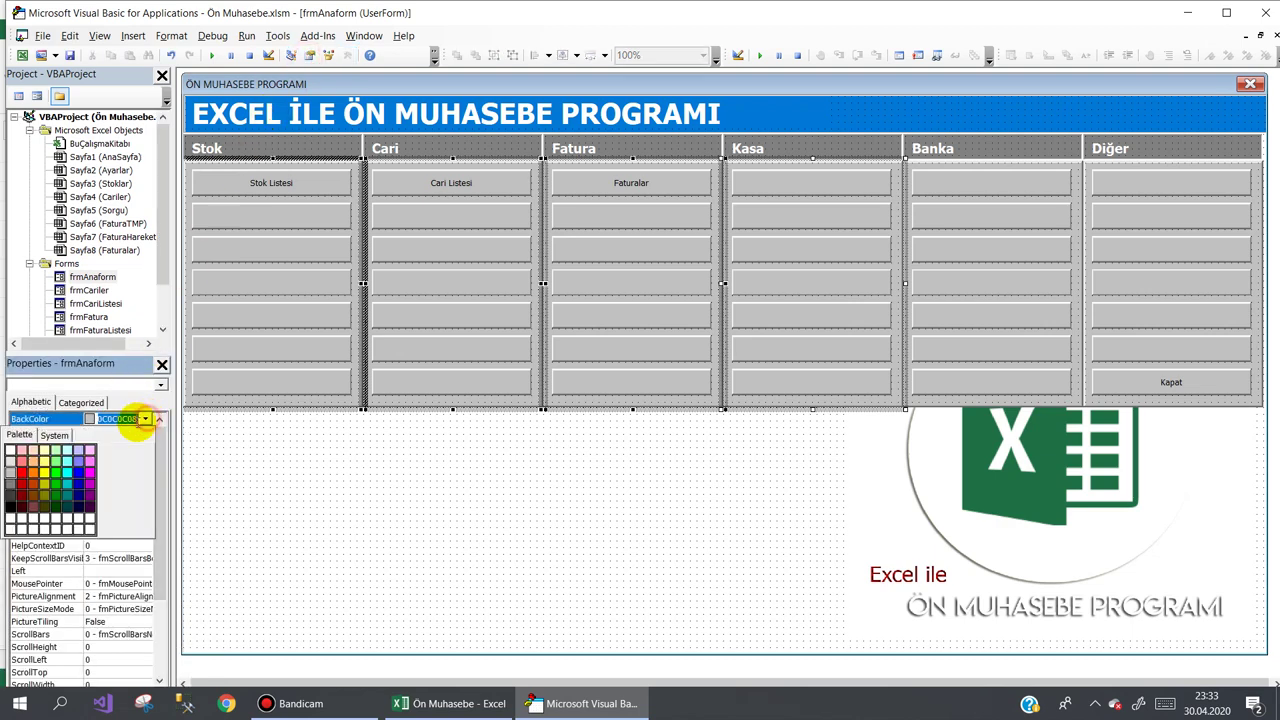
pyautogui.click(54, 437)
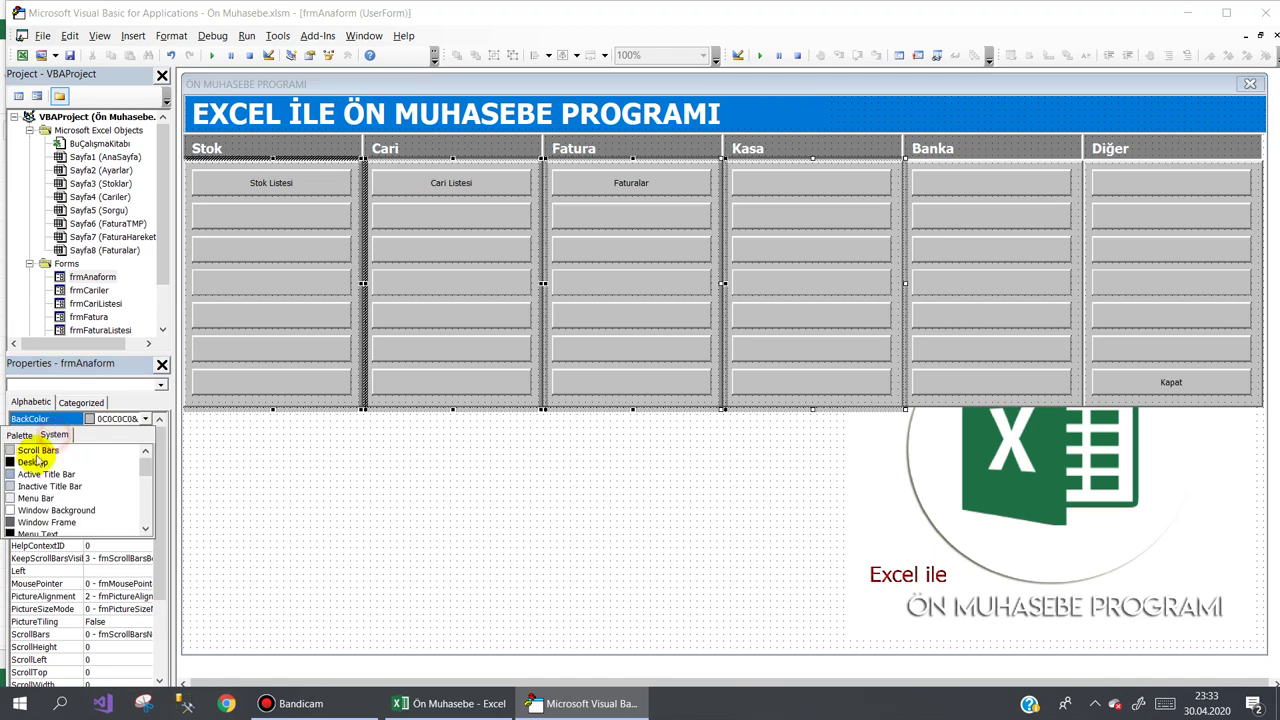
pyautogui.moveTo(147, 473); pyautogui.dragTo(144, 487)
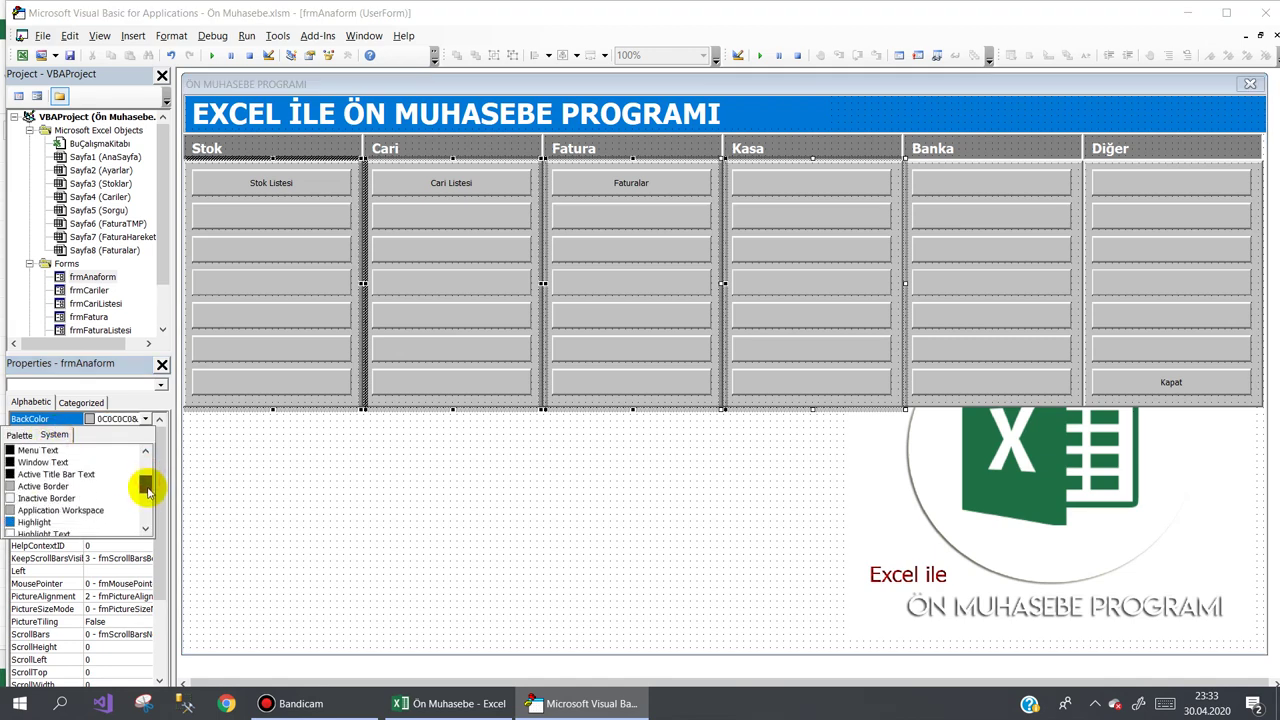
pyautogui.click(33, 521)
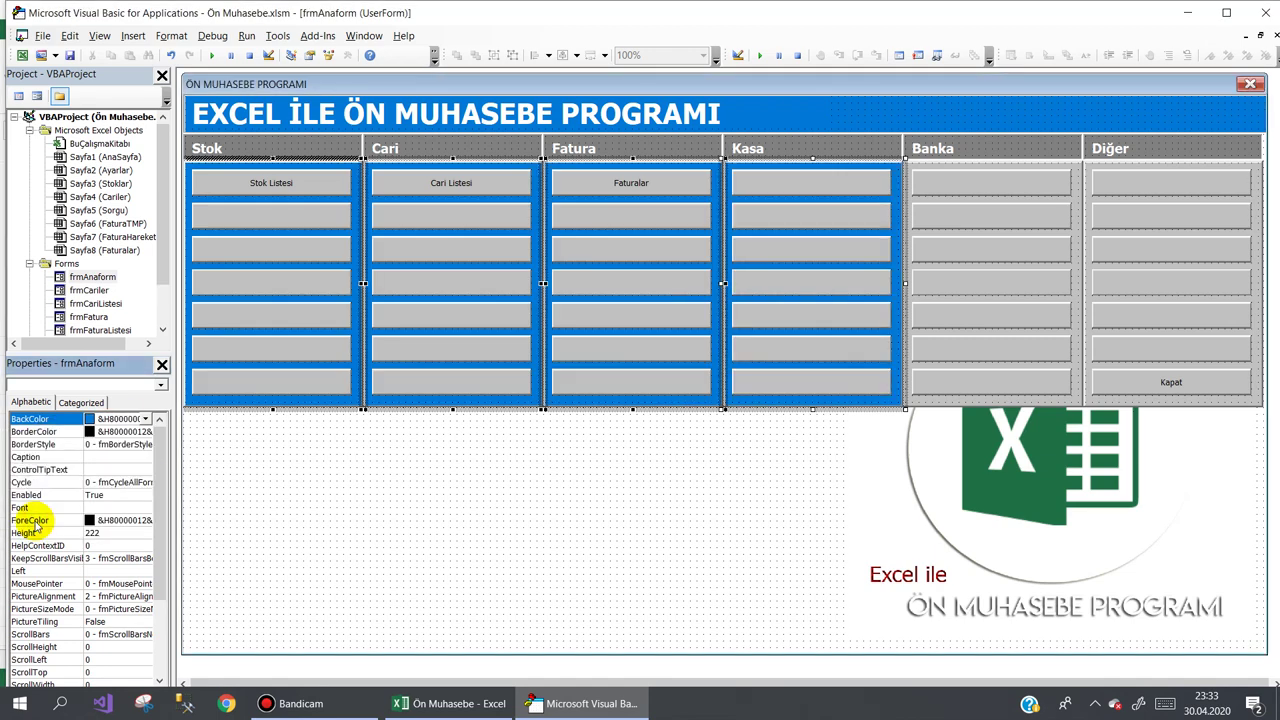
pyautogui.click(623, 546)
# - Bring the Excel logo image forward on frmAnaform
pyautogui.click(945, 437)
pyautogui.rightClick(947, 445)
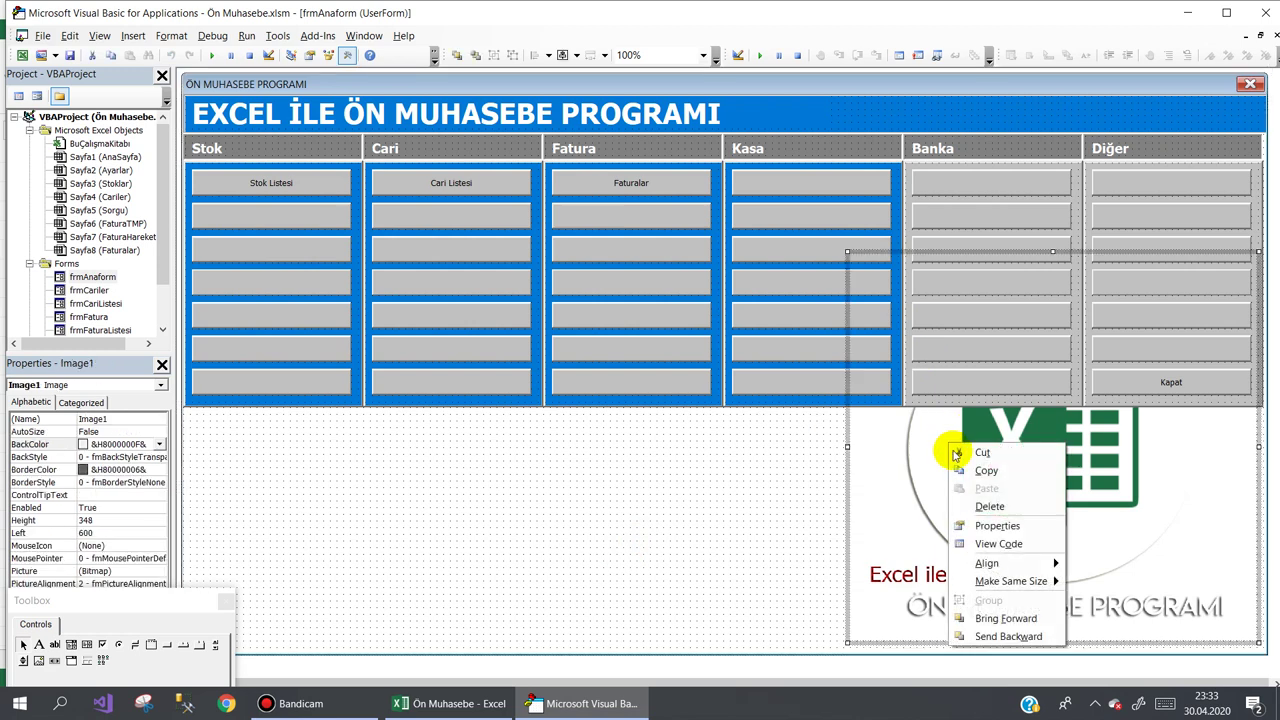
pyautogui.click(985, 618)
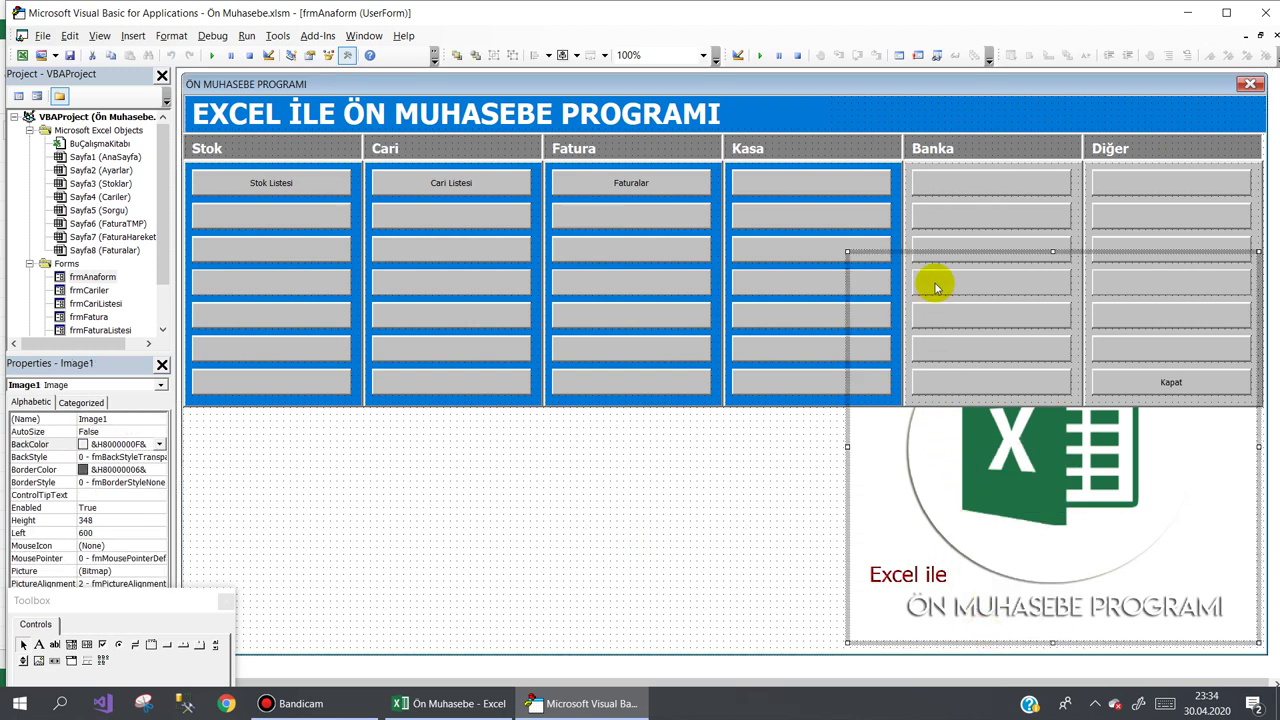
# - Give the Banka and Diğer frames the same Highlight BackColor
pyautogui.click(912, 172)
pyautogui.keyDown('ctrl'); pyautogui.click(1140, 163); pyautogui.keyUp('ctrl')
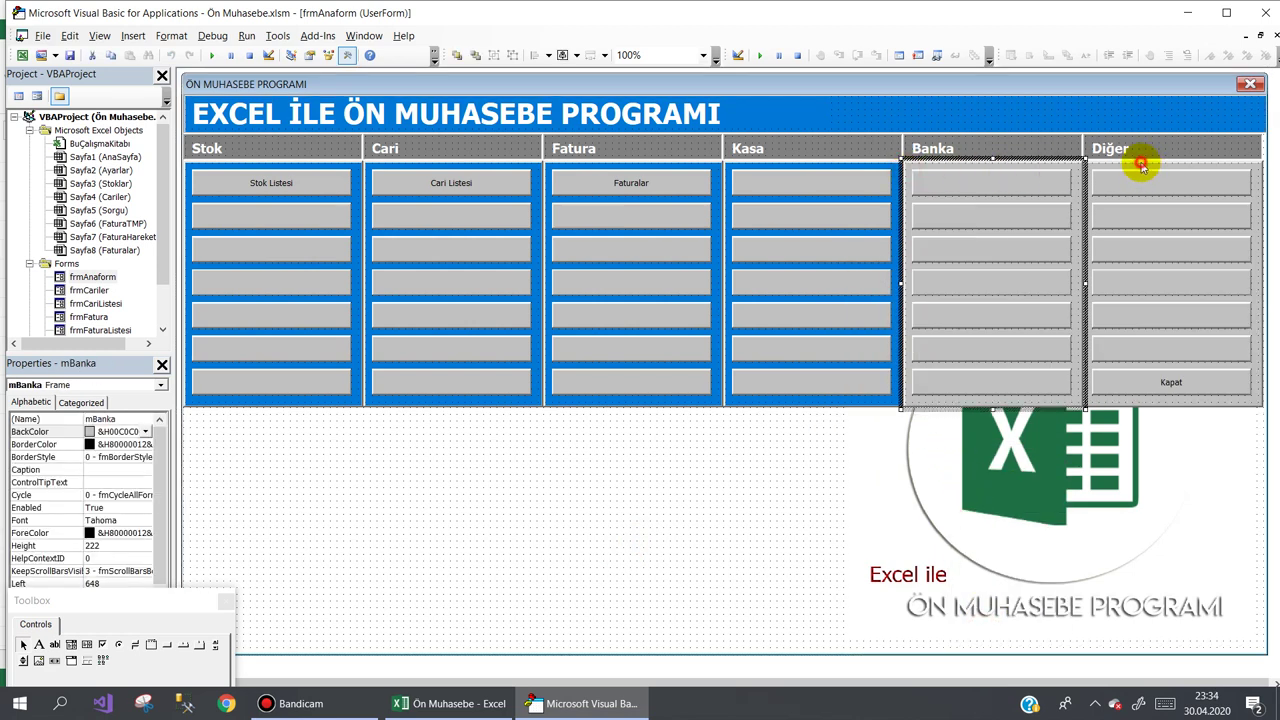
pyautogui.click(145, 418)
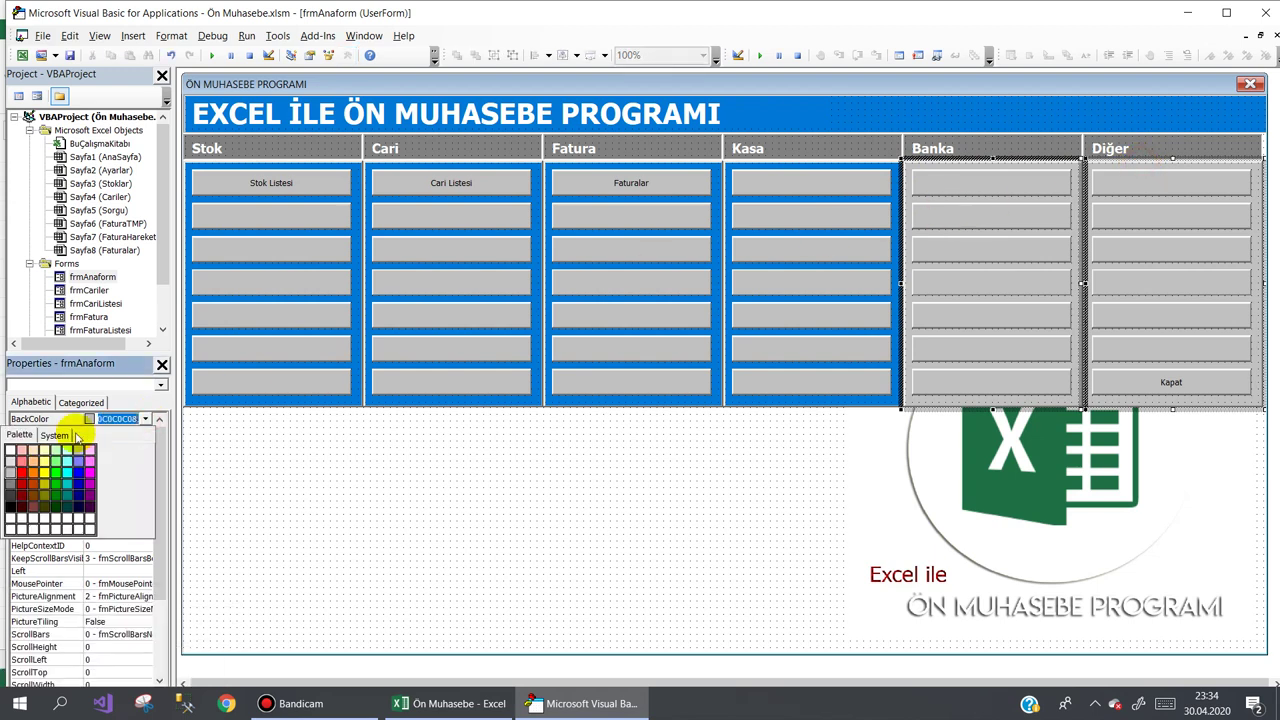
pyautogui.click(54, 435)
pyautogui.click(30, 522)
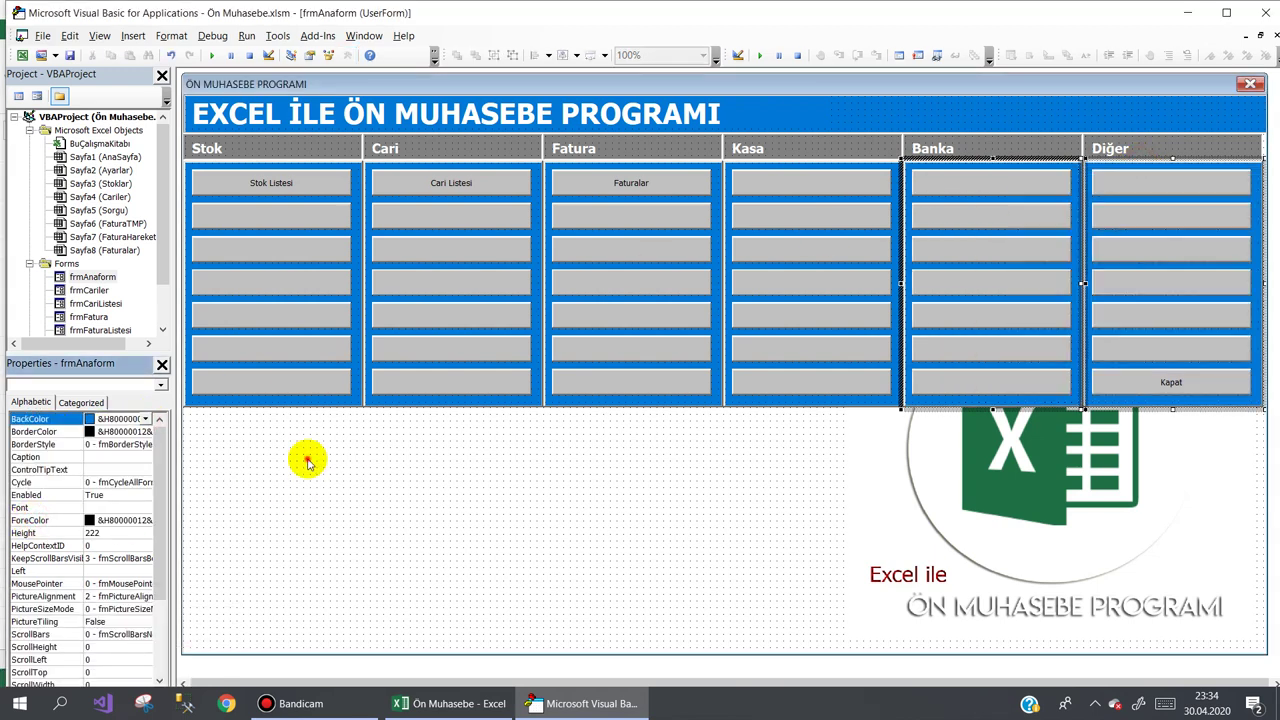
pyautogui.click(306, 457)
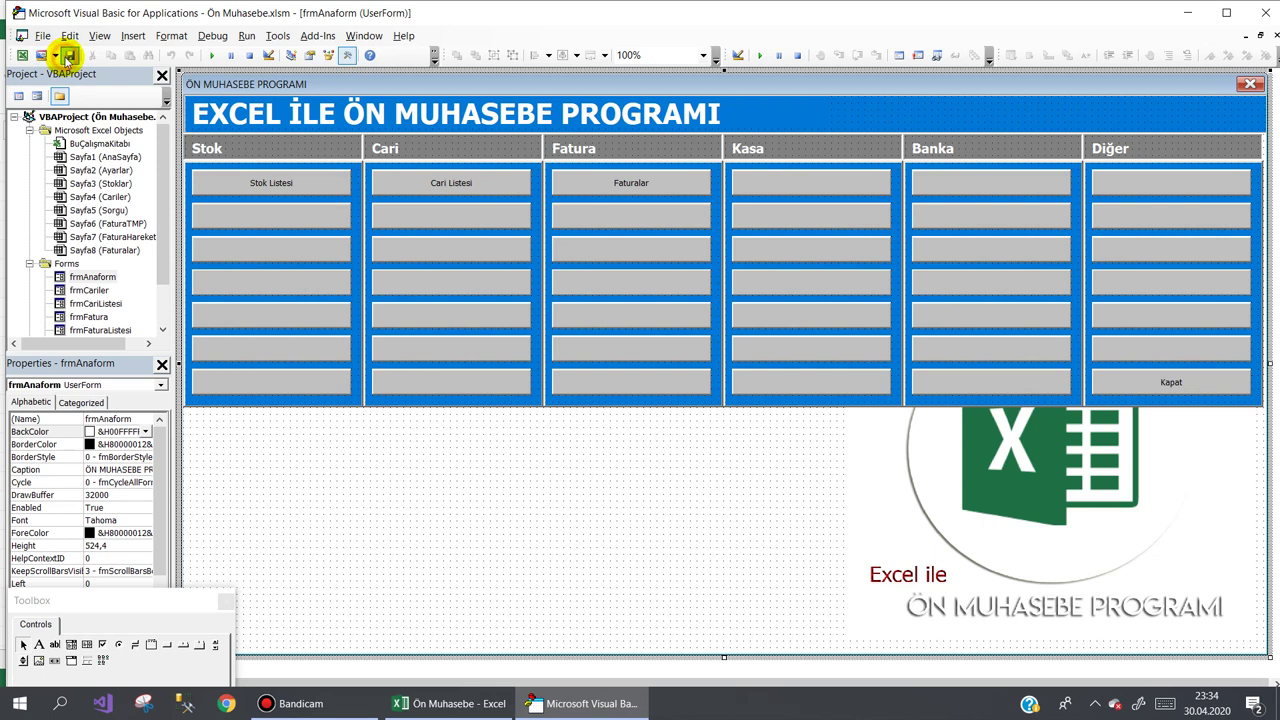
# - Select the Stok Listesi and other Stok buttons, deselect them, and return to Excel
pyautogui.click(254, 197)
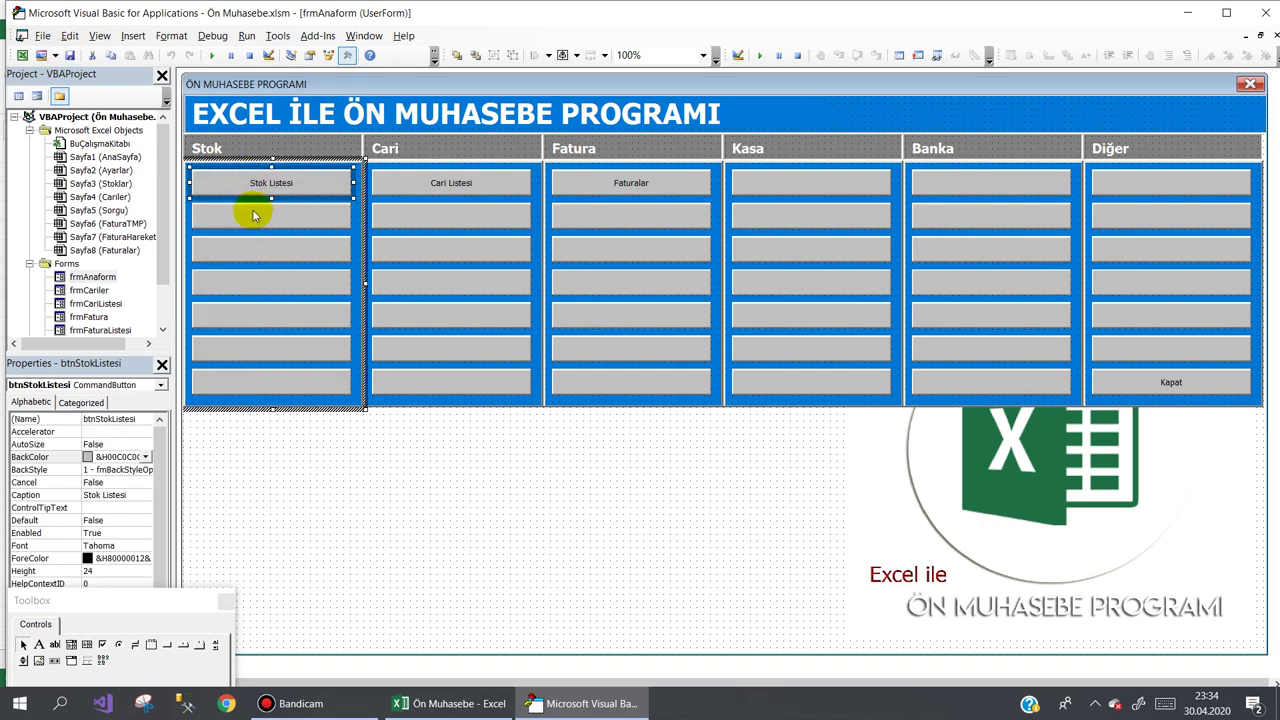
pyautogui.keyDown('ctrl'); pyautogui.click(254, 215); pyautogui.keyUp('ctrl')
pyautogui.keyDown('ctrl'); pyautogui.click(255, 248); pyautogui.keyUp('ctrl')
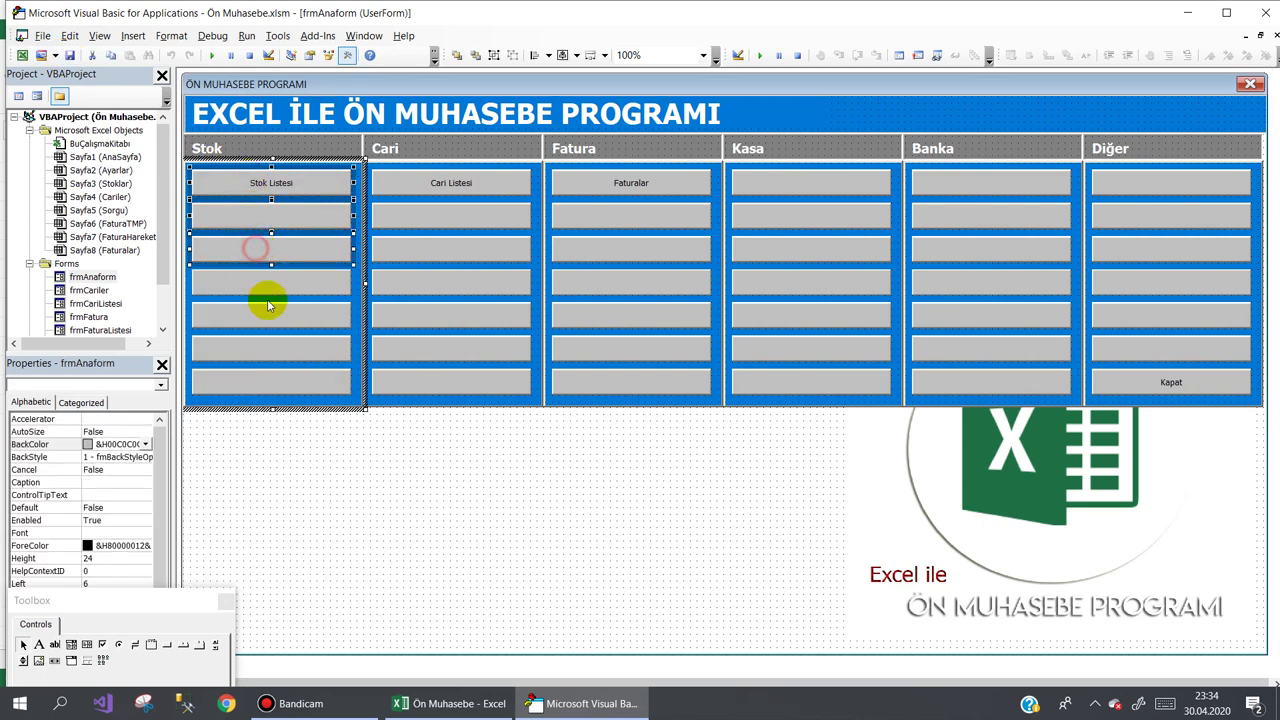
pyautogui.click(371, 477)
pyautogui.click(445, 702)
# - Start a new purchase invoice for GÜNEŞ BILGIASYAR with the BILGISAYAR stock item
pyautogui.click(341, 308)
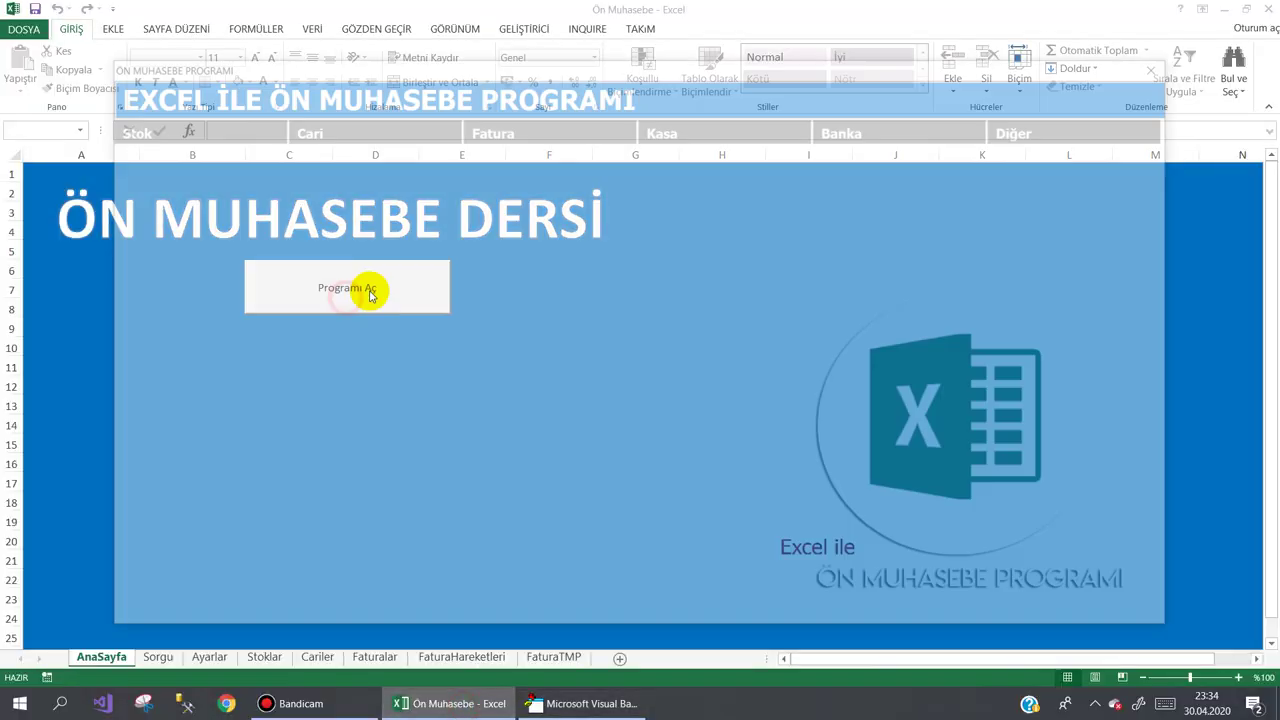
pyautogui.click(512, 162)
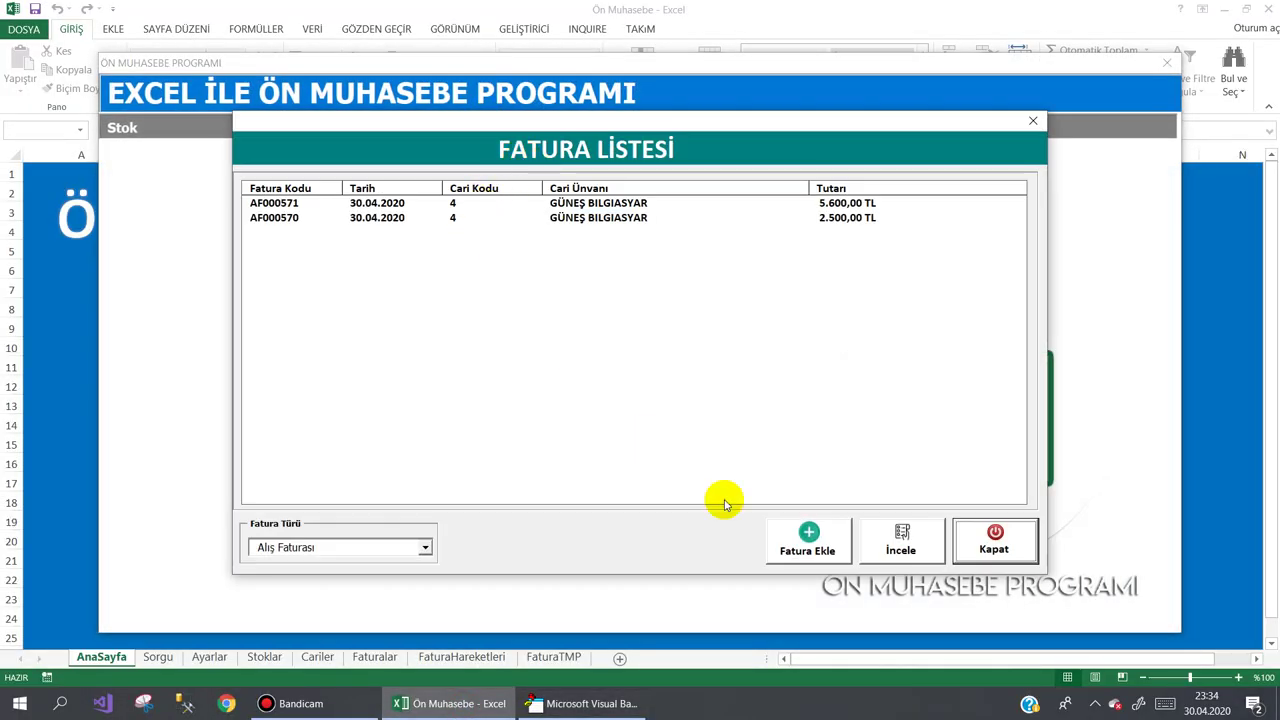
pyautogui.click(807, 540)
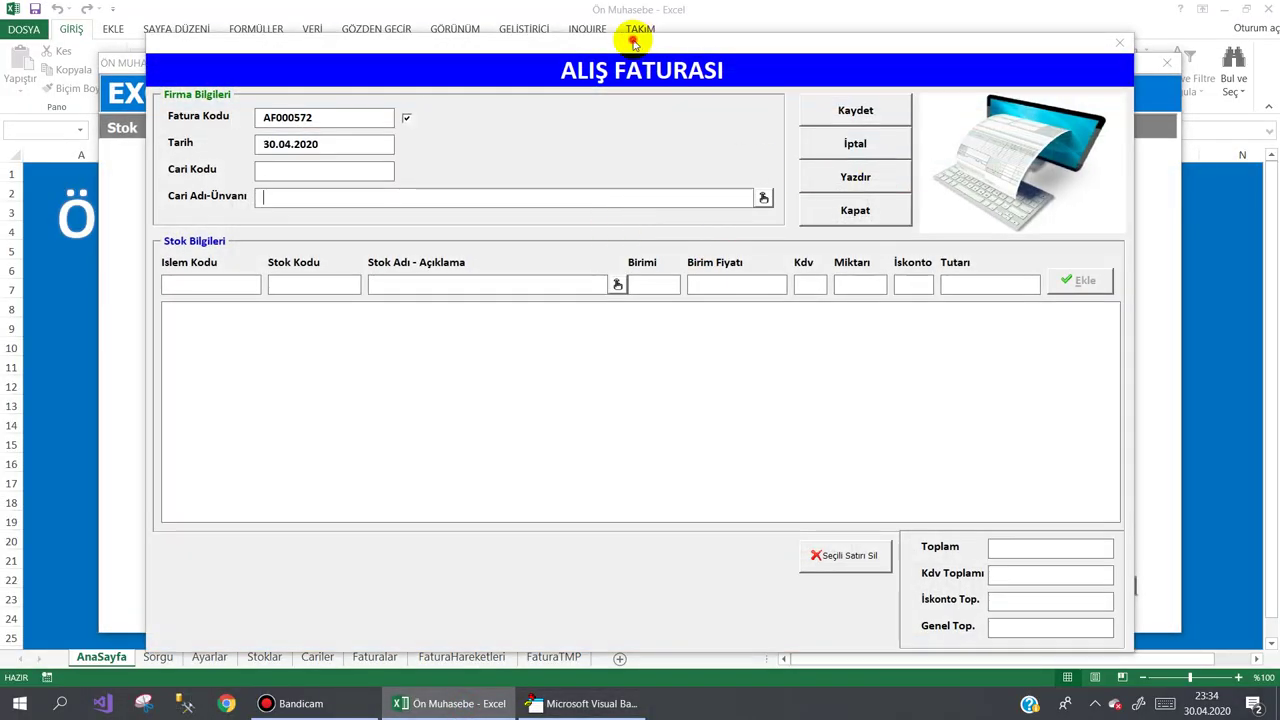
pyautogui.moveTo(632, 42)
pyautogui.mouseDown()
pyautogui.moveTo(625, 272)
pyautogui.moveTo(674, 74)
pyautogui.mouseUp()
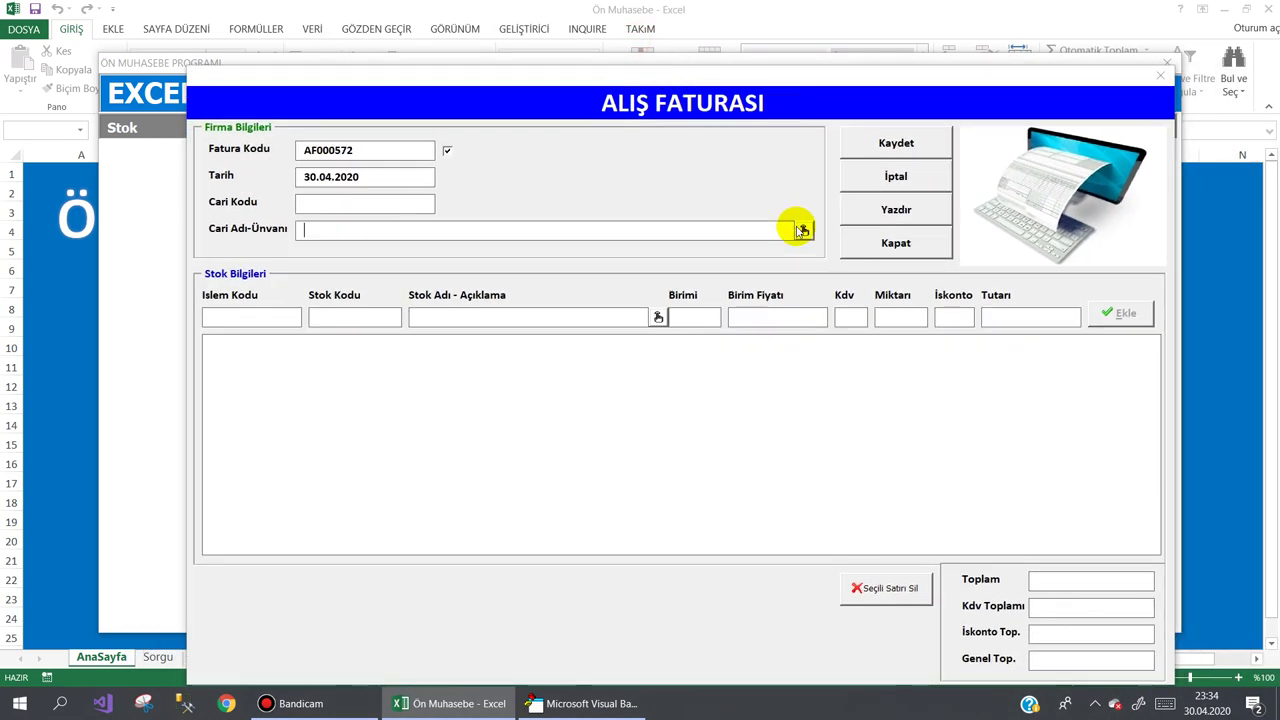
pyautogui.click(802, 230)
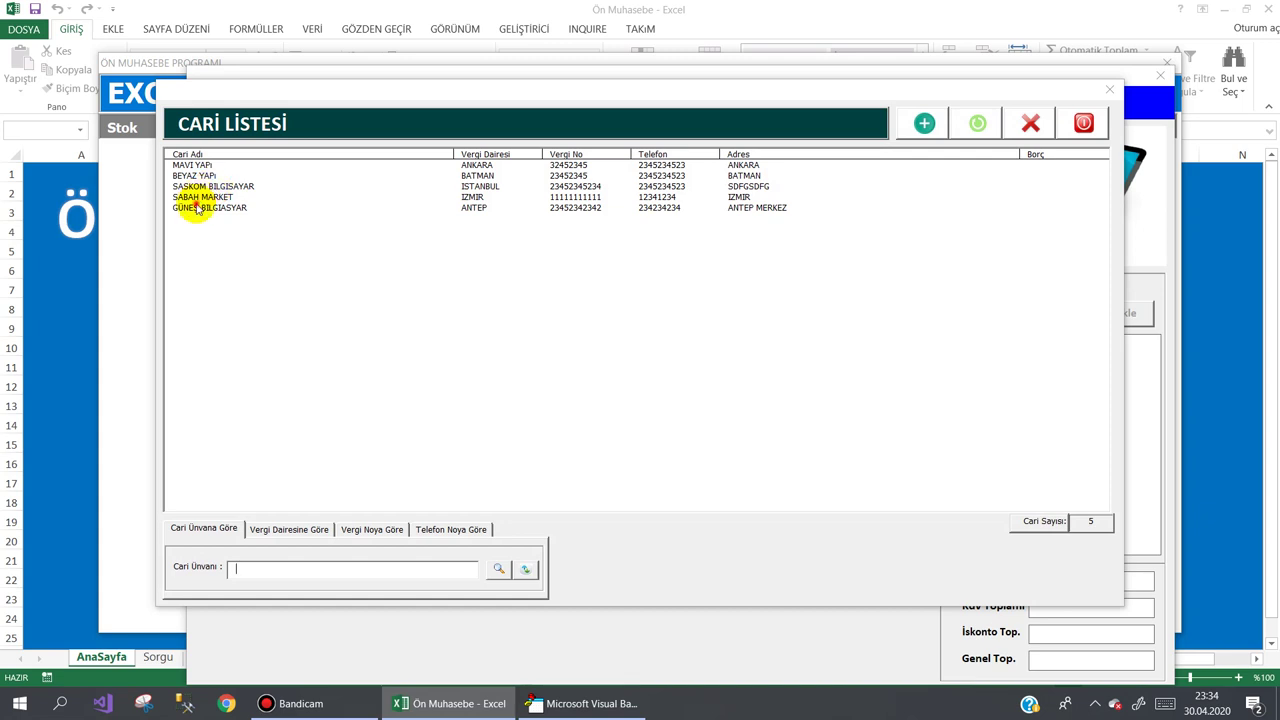
pyautogui.doubleClick(197, 207)
pyautogui.doubleClick(318, 200)
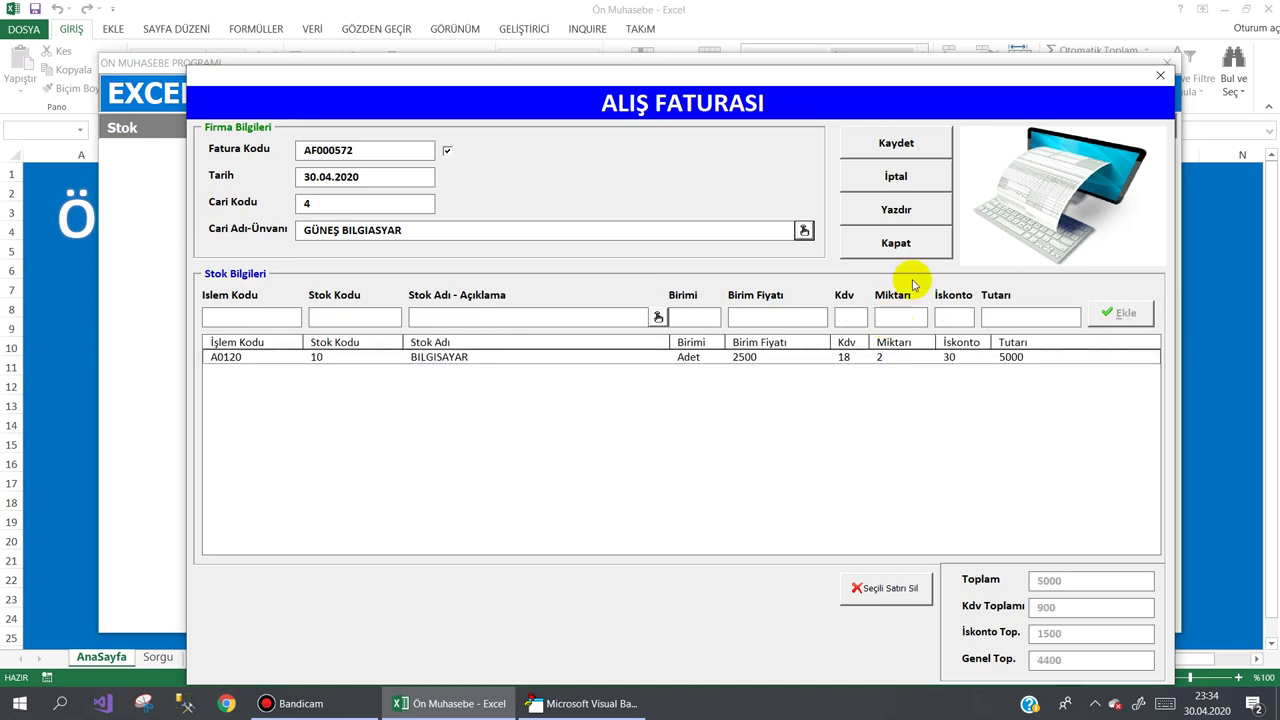
# - Save invoice AF000572 at 4.400,00 TL, then close the invoice list and Cari Listesi
pyautogui.click(884, 148)
pyautogui.click(606, 404)
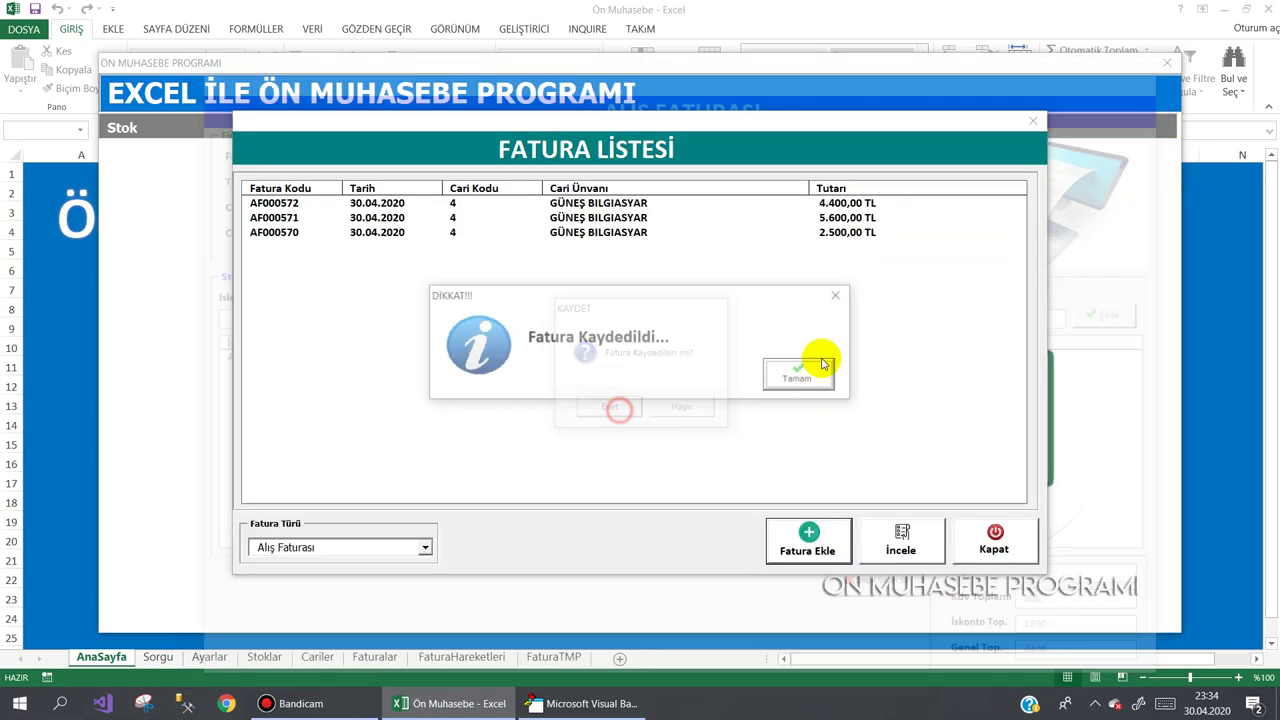
pyautogui.click(803, 378)
pyautogui.click(993, 538)
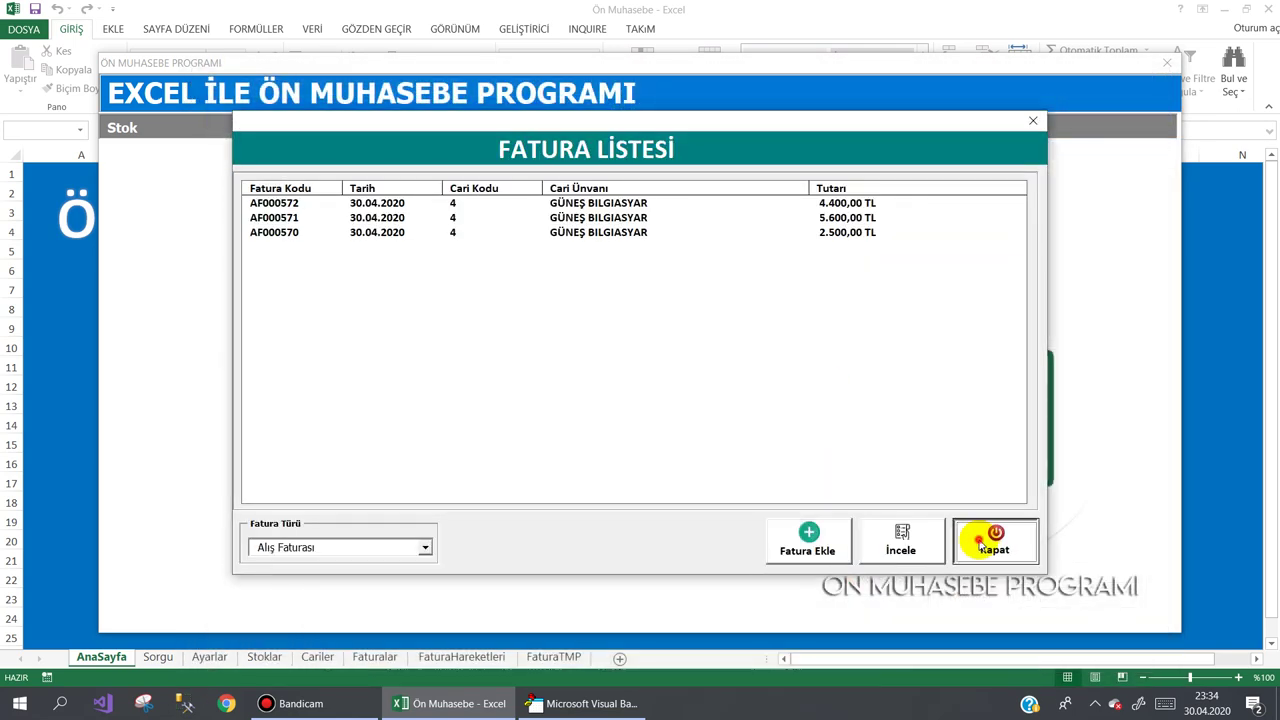
pyautogui.click(309, 162)
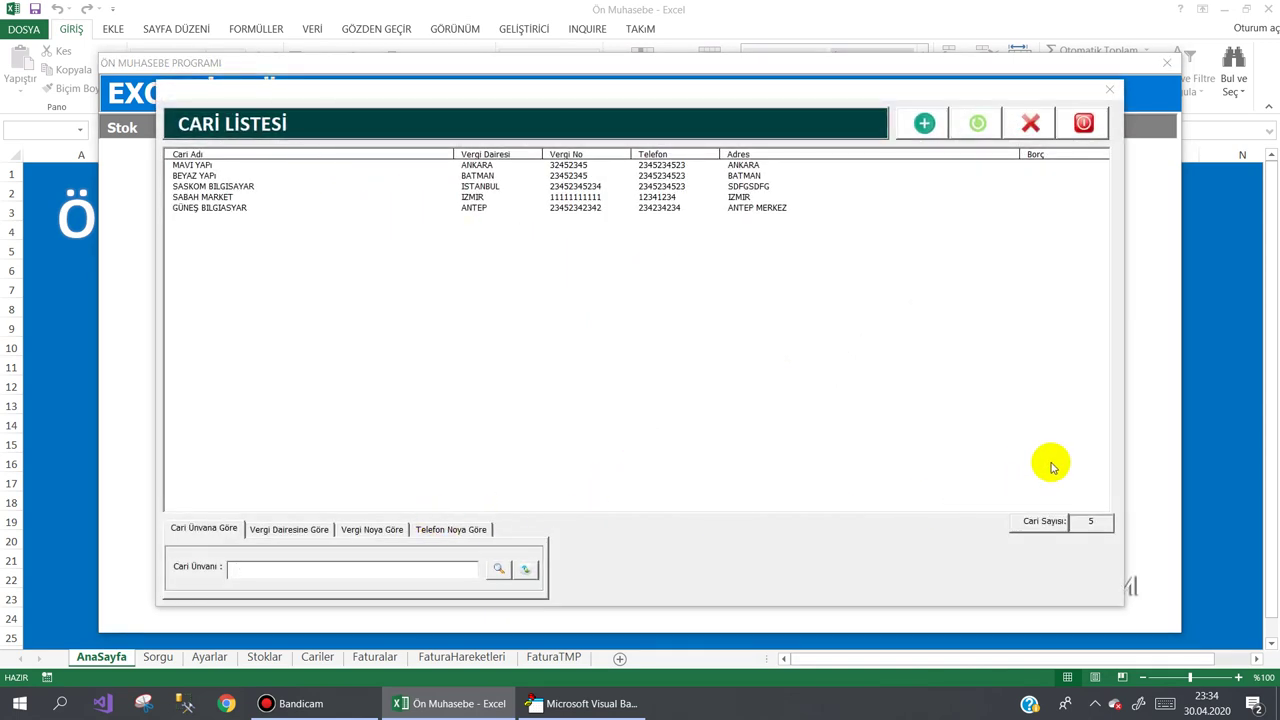
pyautogui.click(1083, 122)
# - Close the program, view the 12.500,00 TL Alacak on Cariler, and bring up the VBA editor
pyautogui.moveTo(1040, 130)
pyautogui.click(1075, 361)
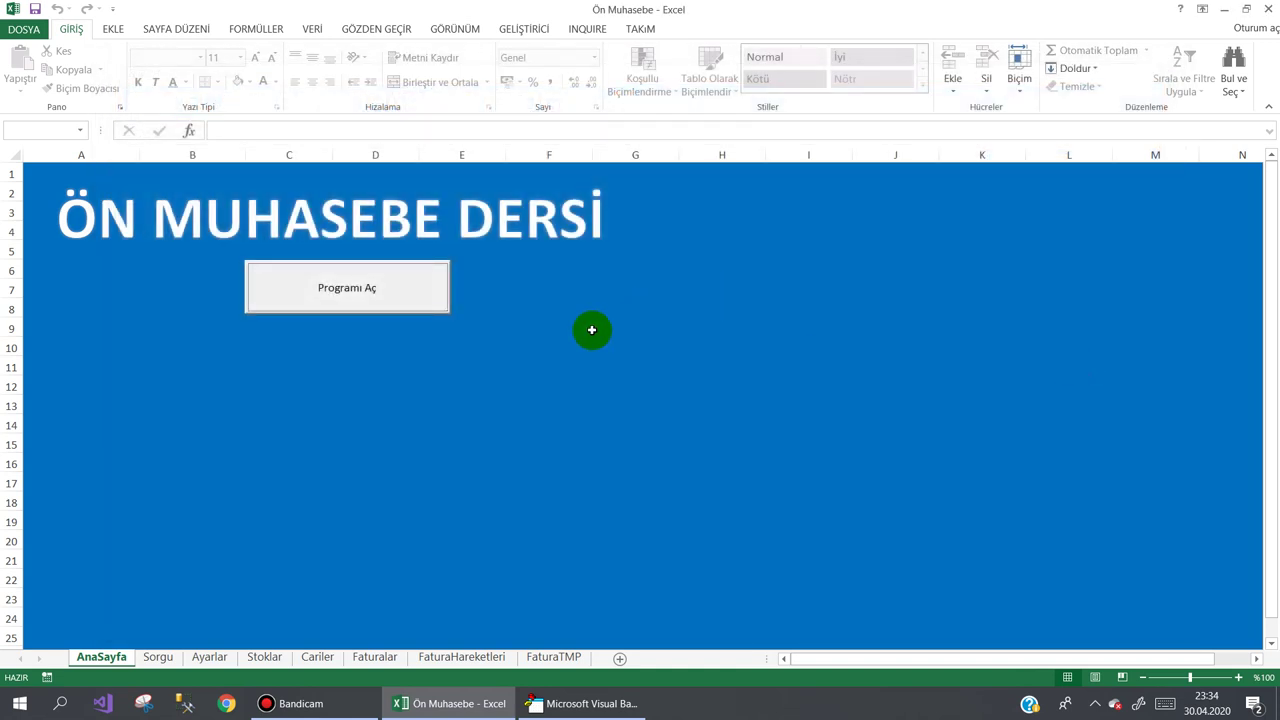
pyautogui.click(316, 657)
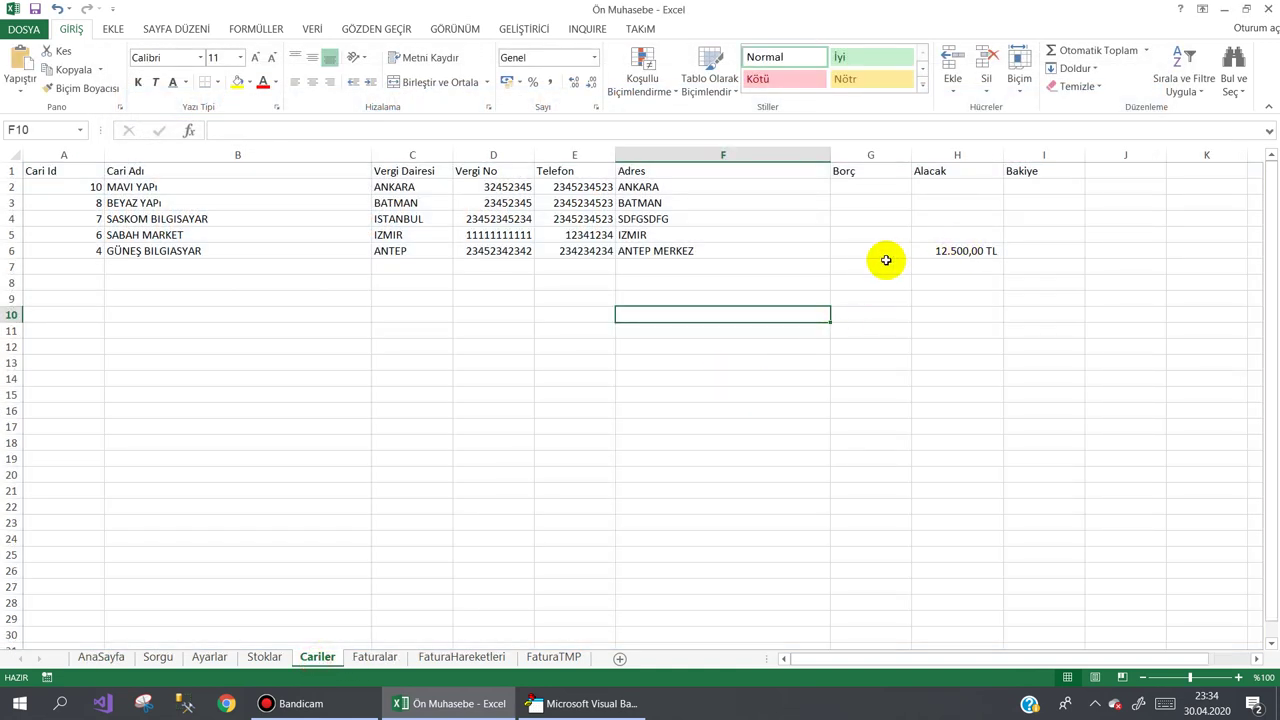
pyautogui.click(533, 703)
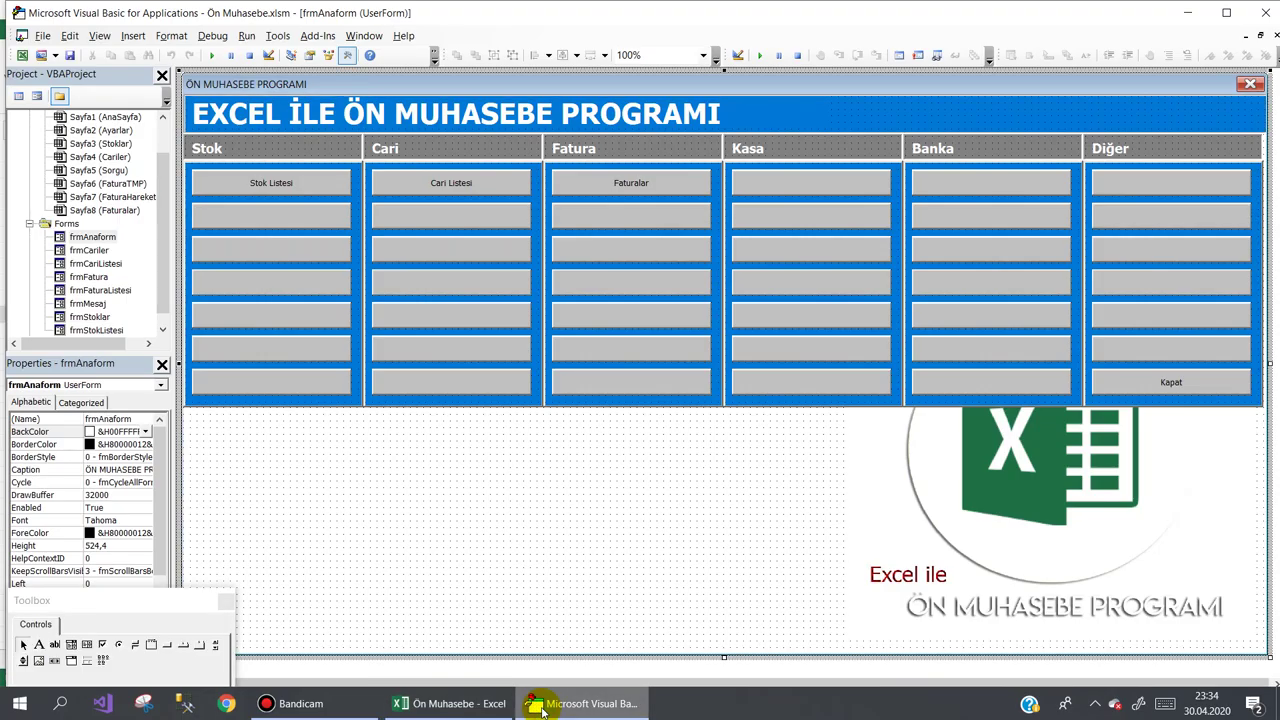
pyautogui.click(530, 703)
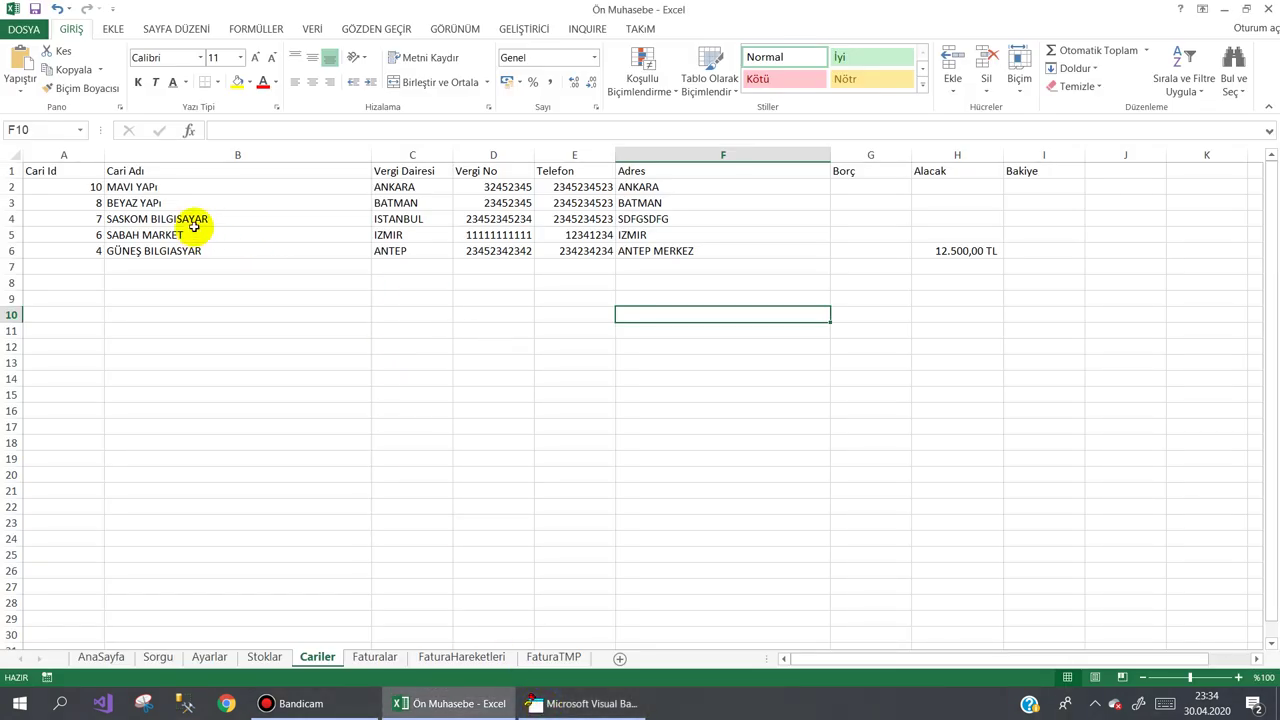
pyautogui.click(580, 703)
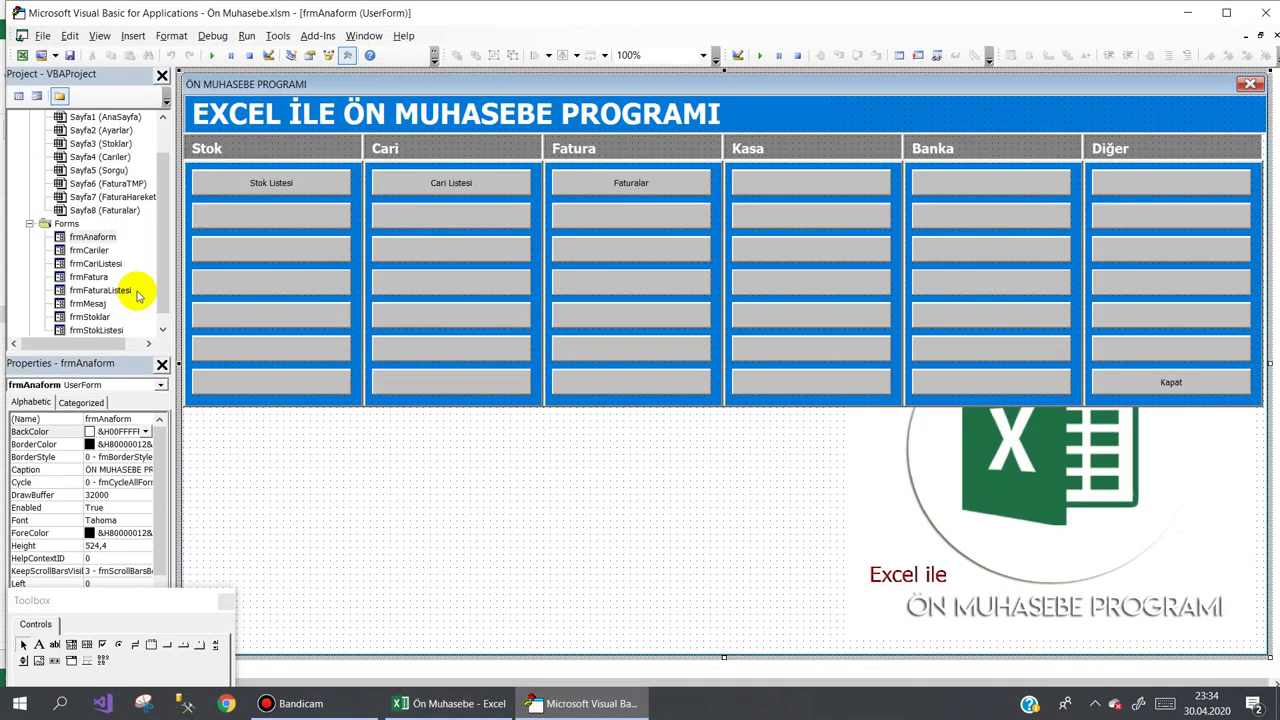
# - Open the frmCariListesi form code and review its listing routine
pyautogui.doubleClick(90, 250)
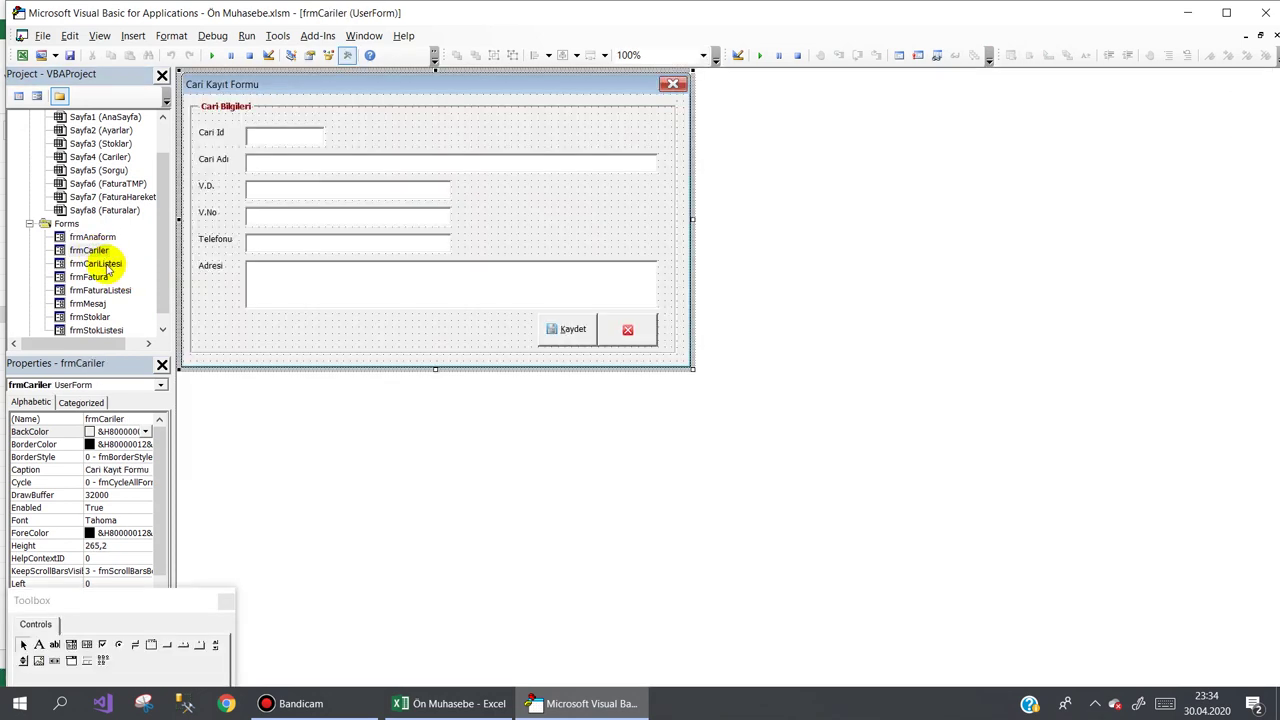
pyautogui.doubleClick(105, 264)
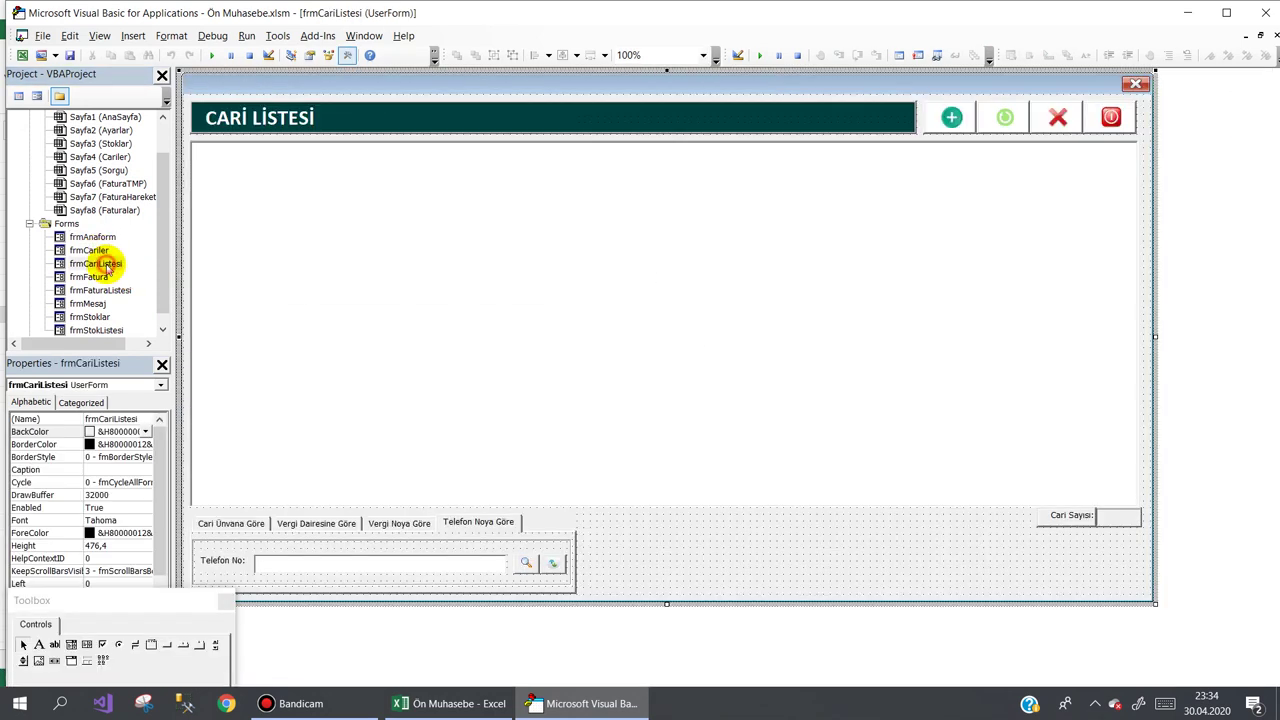
pyautogui.doubleClick(790, 546)
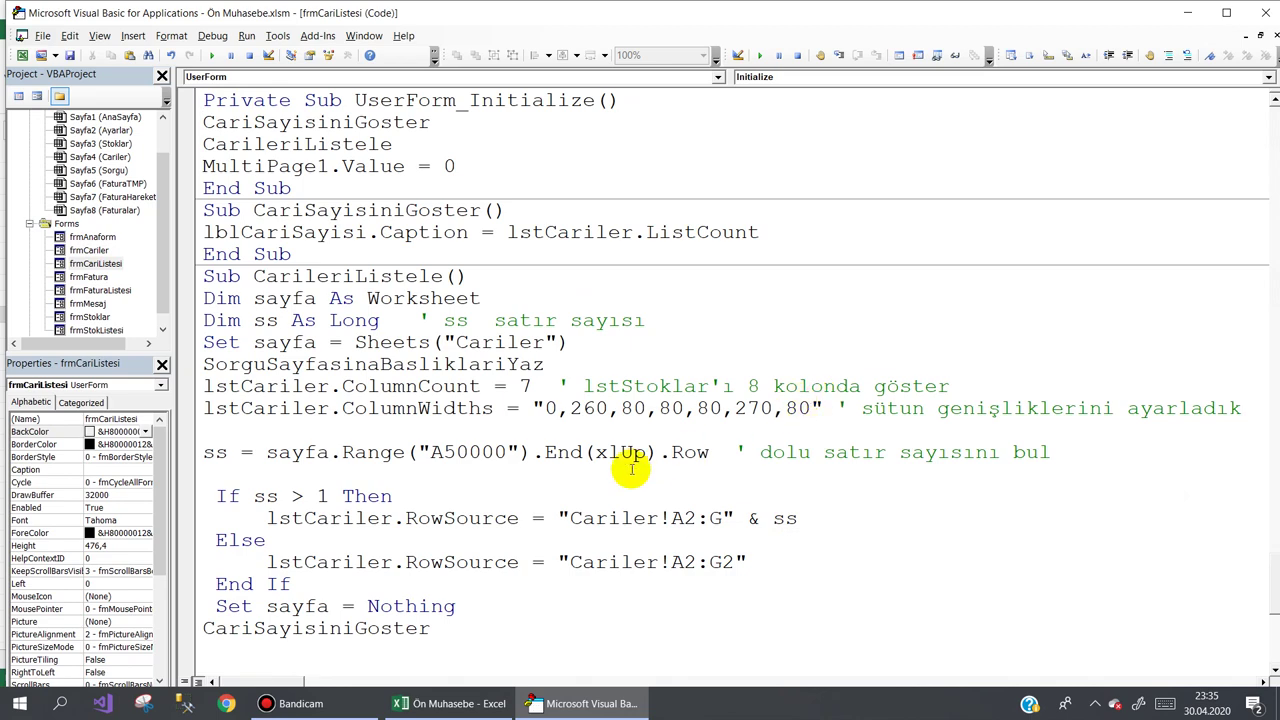
pyautogui.scroll(-1, 631, 470)
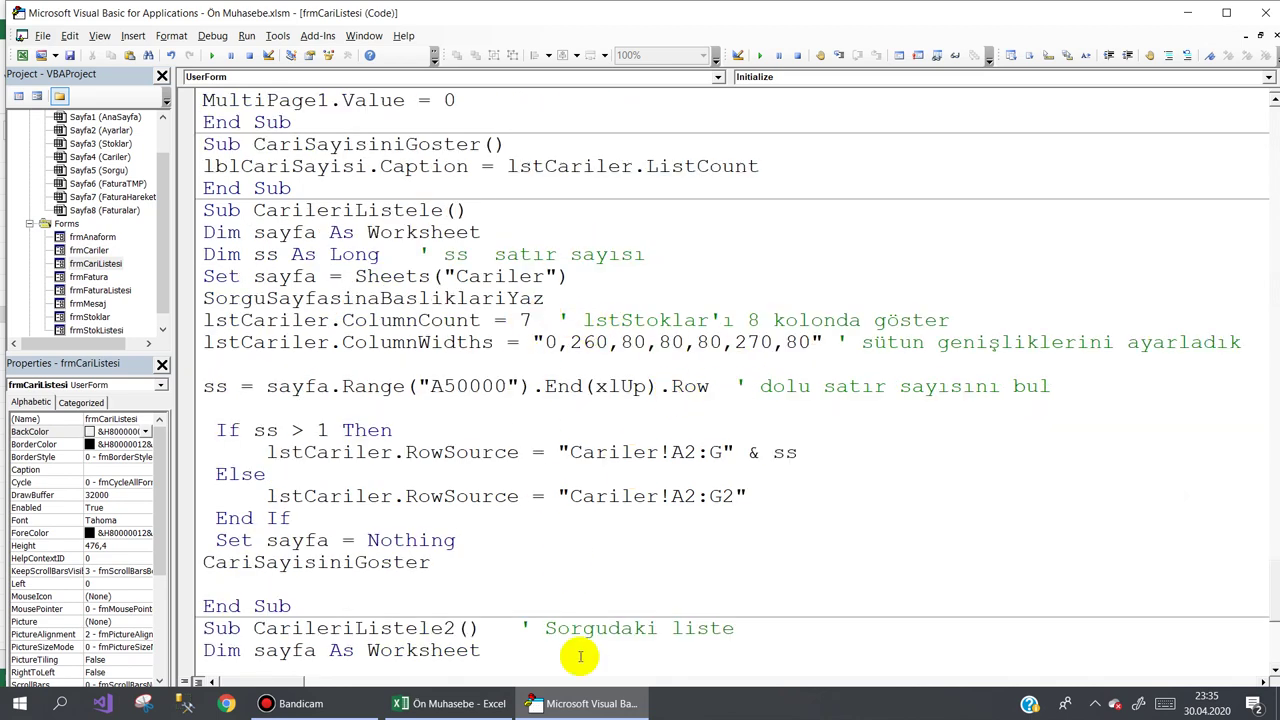
# - Count the Cariler columns by selecting A through I, ending at Bakiye
pyautogui.click(578, 704)
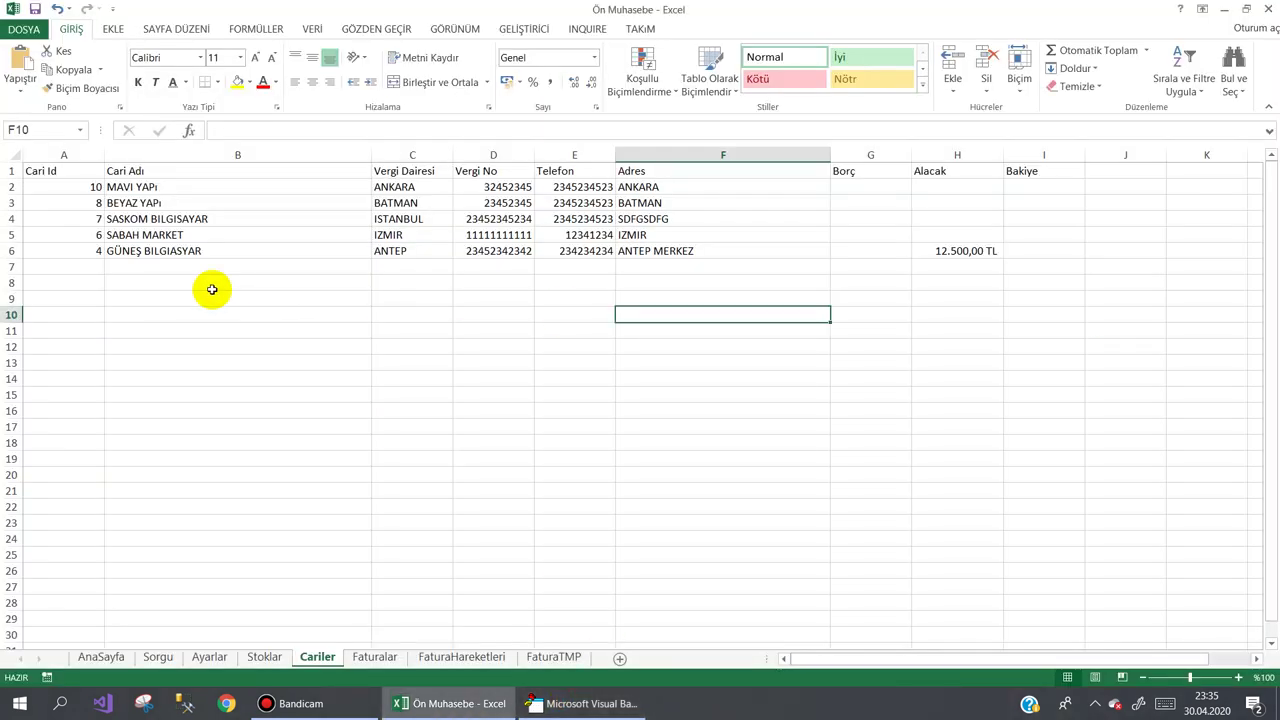
pyautogui.click(69, 153)
pyautogui.click(357, 154)
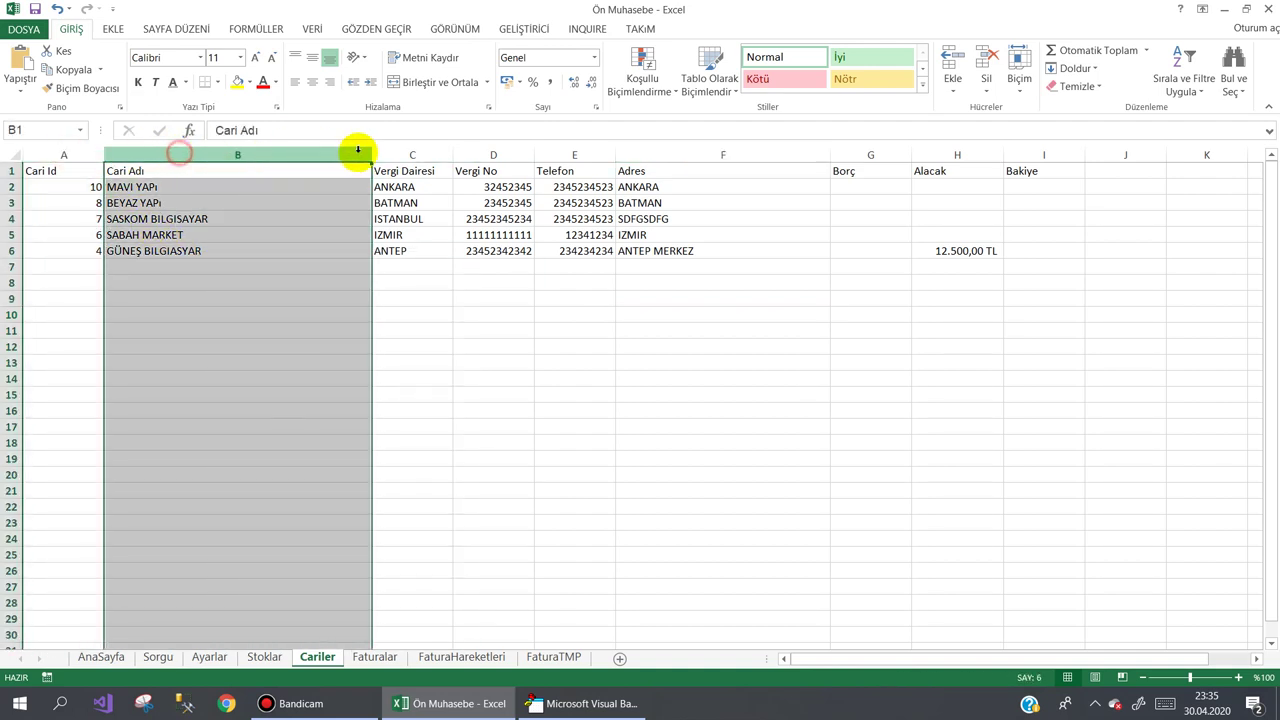
pyautogui.click(414, 154)
pyautogui.click(480, 154)
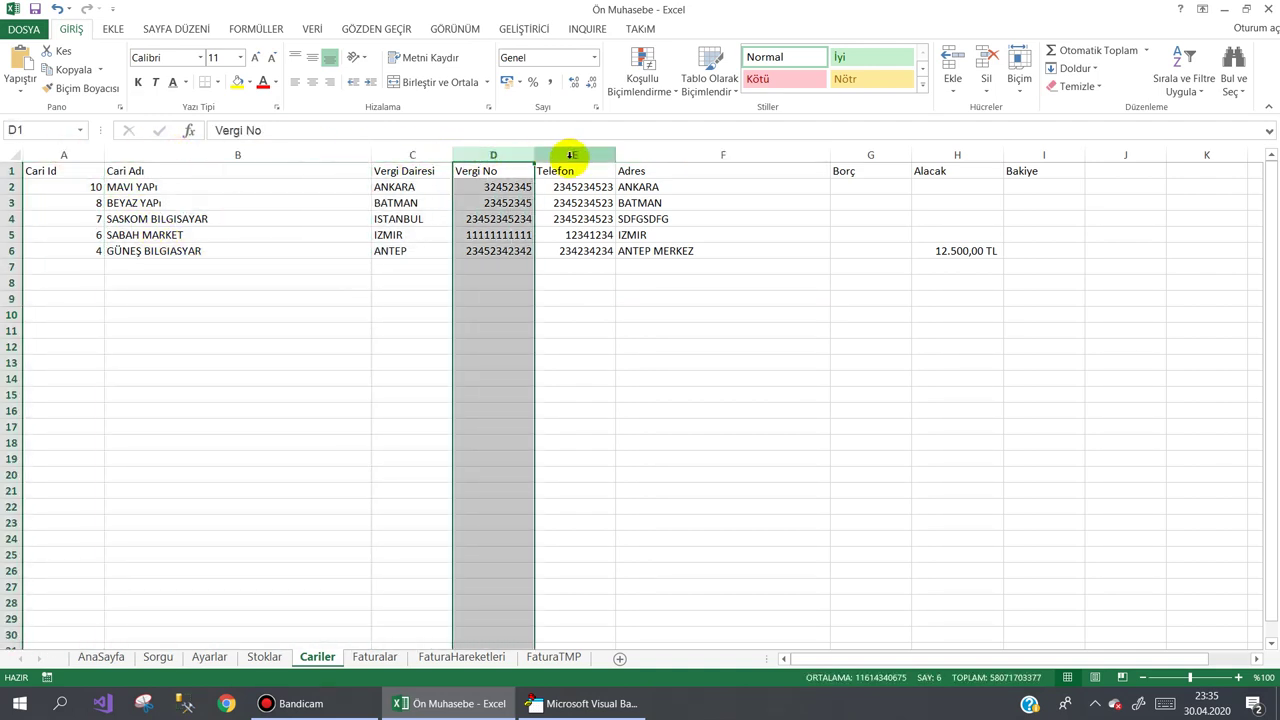
pyautogui.click(569, 154)
pyautogui.click(666, 154)
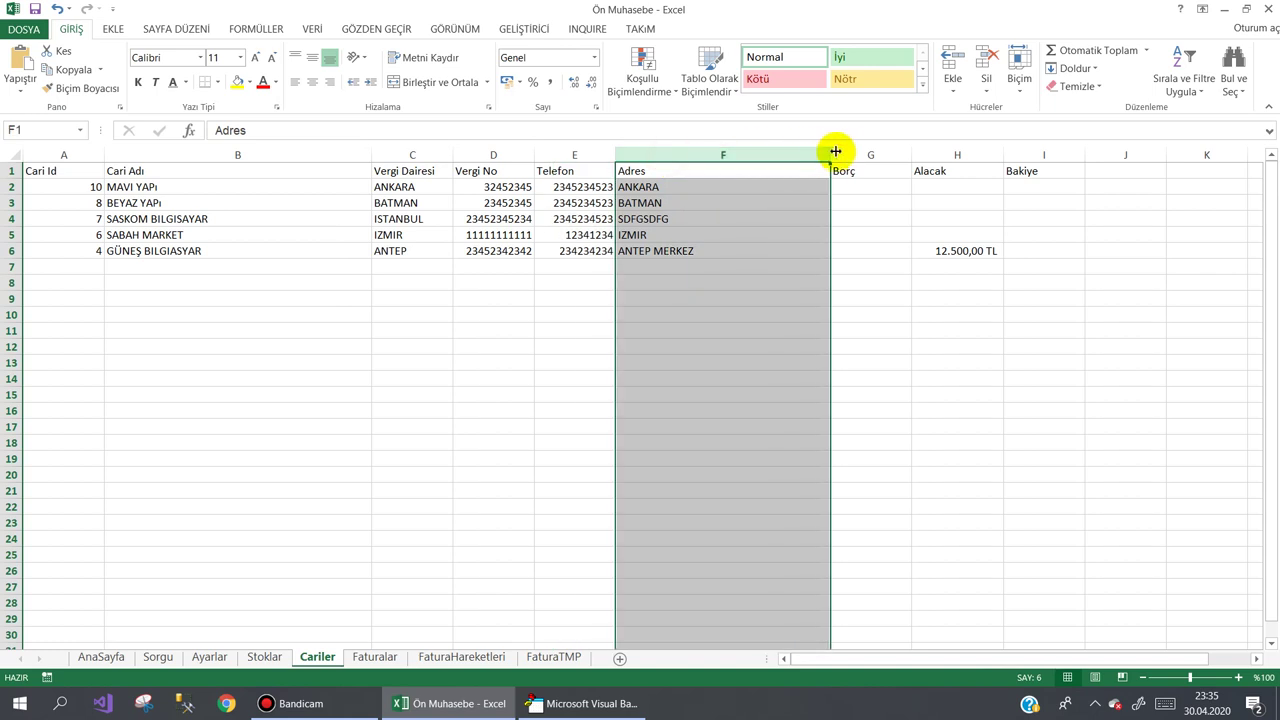
pyautogui.click(863, 154)
pyautogui.click(943, 154)
pyautogui.click(1014, 153)
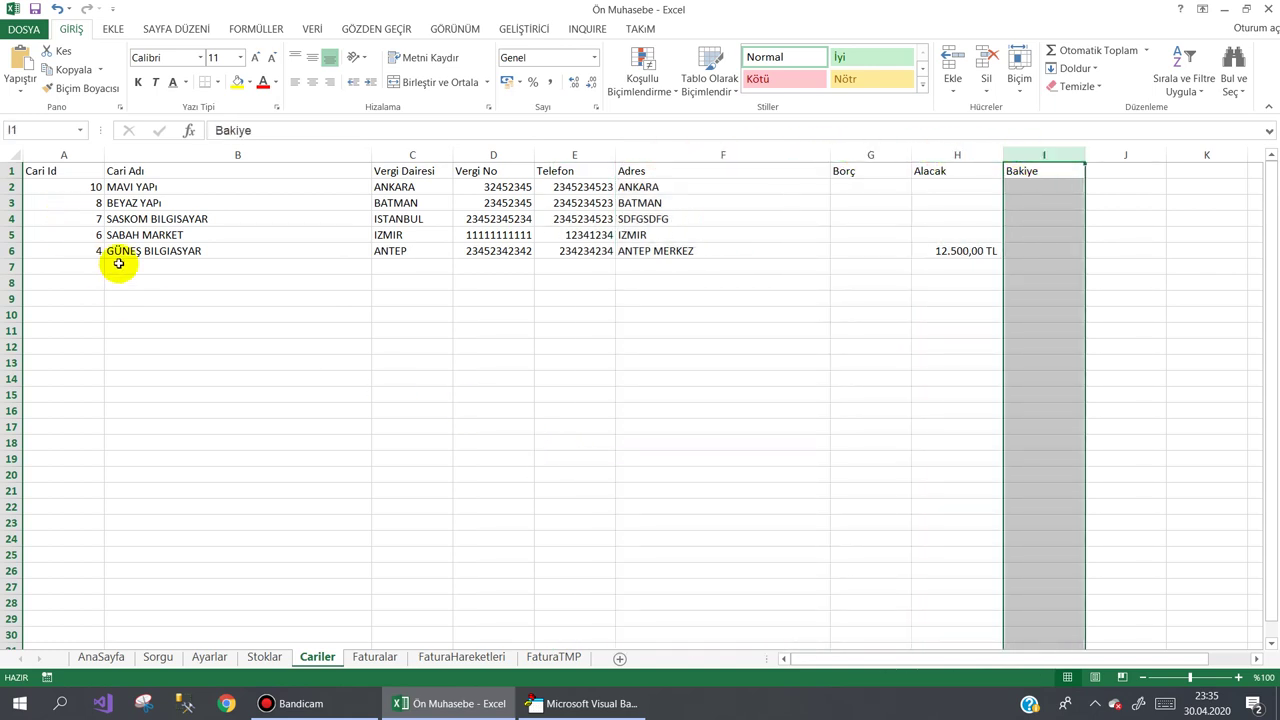
# - Set CarileriListele's ColumnWidths to "0,260,80,80,80,0,80,80,80" and return to the Cariler sheet
pyautogui.moveTo(565, 706)
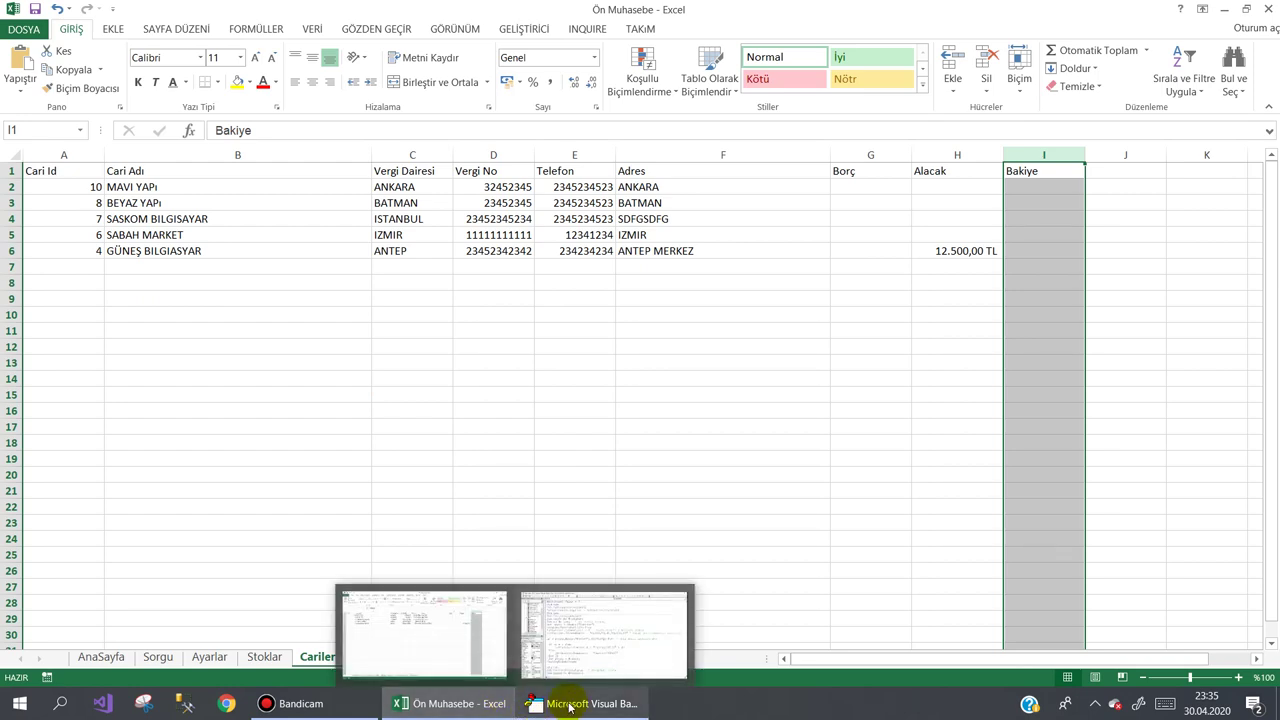
pyautogui.click(568, 706)
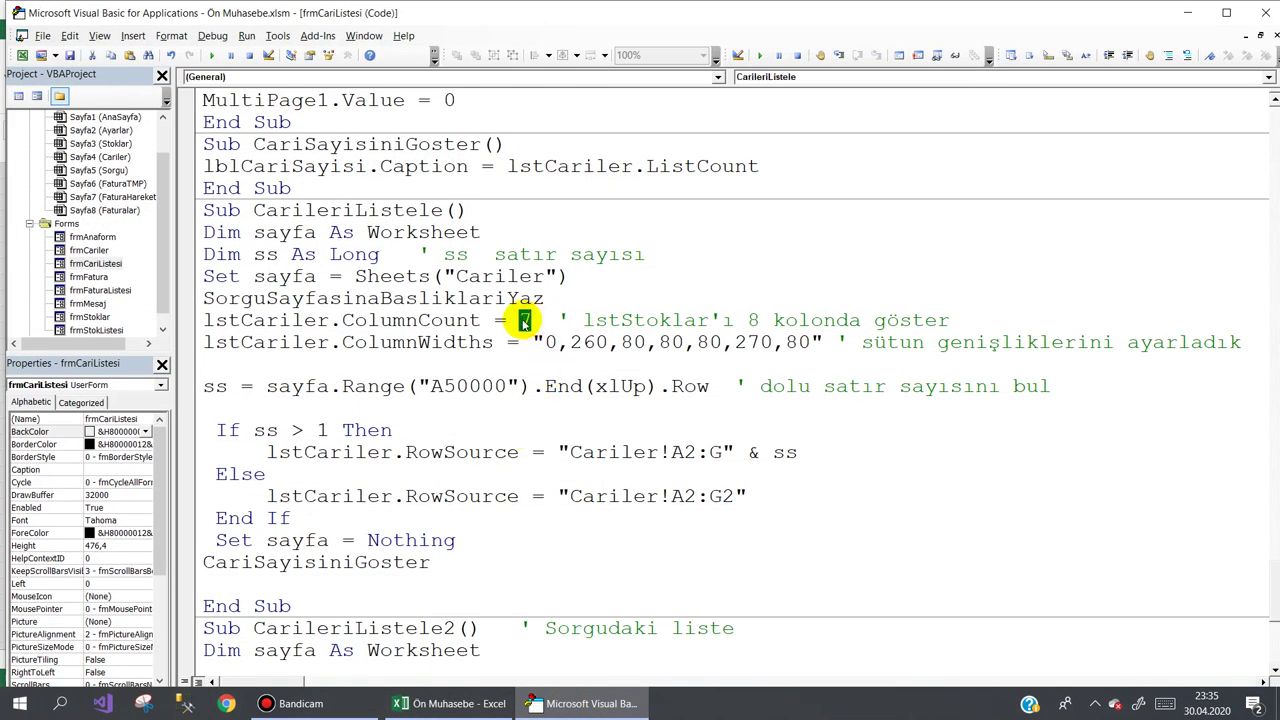
pyautogui.write('9')
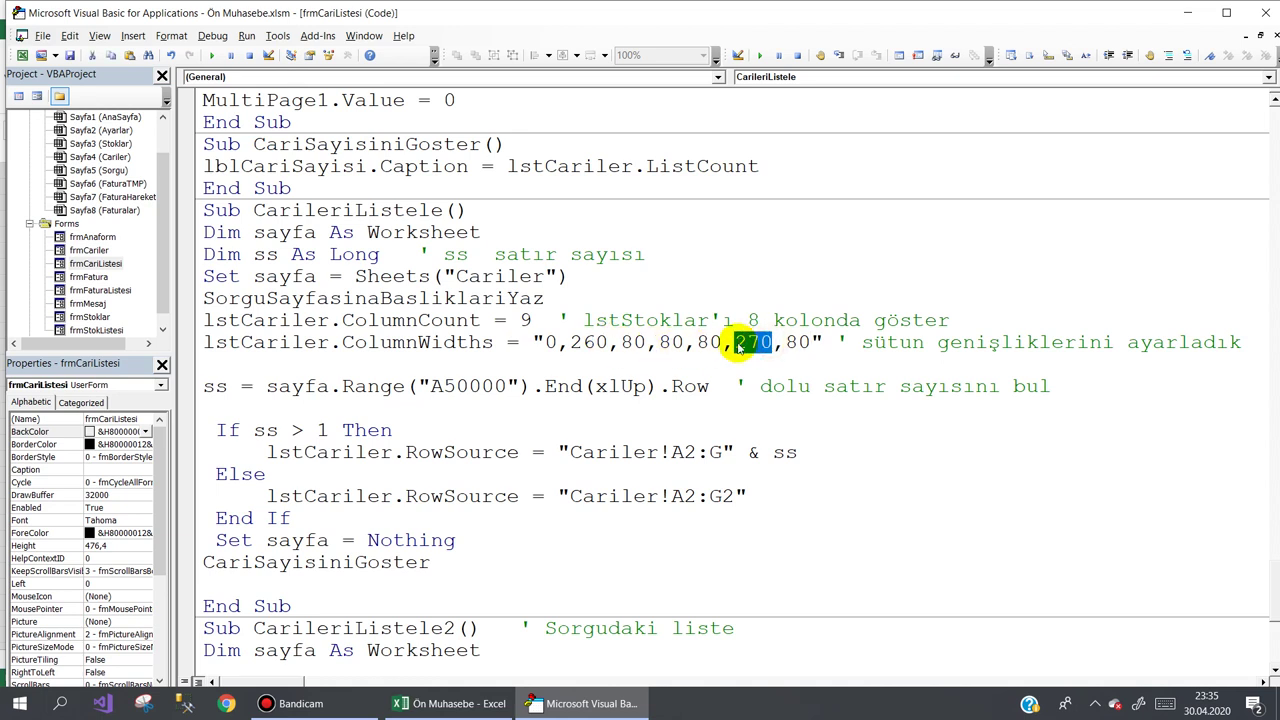
pyautogui.write('0')
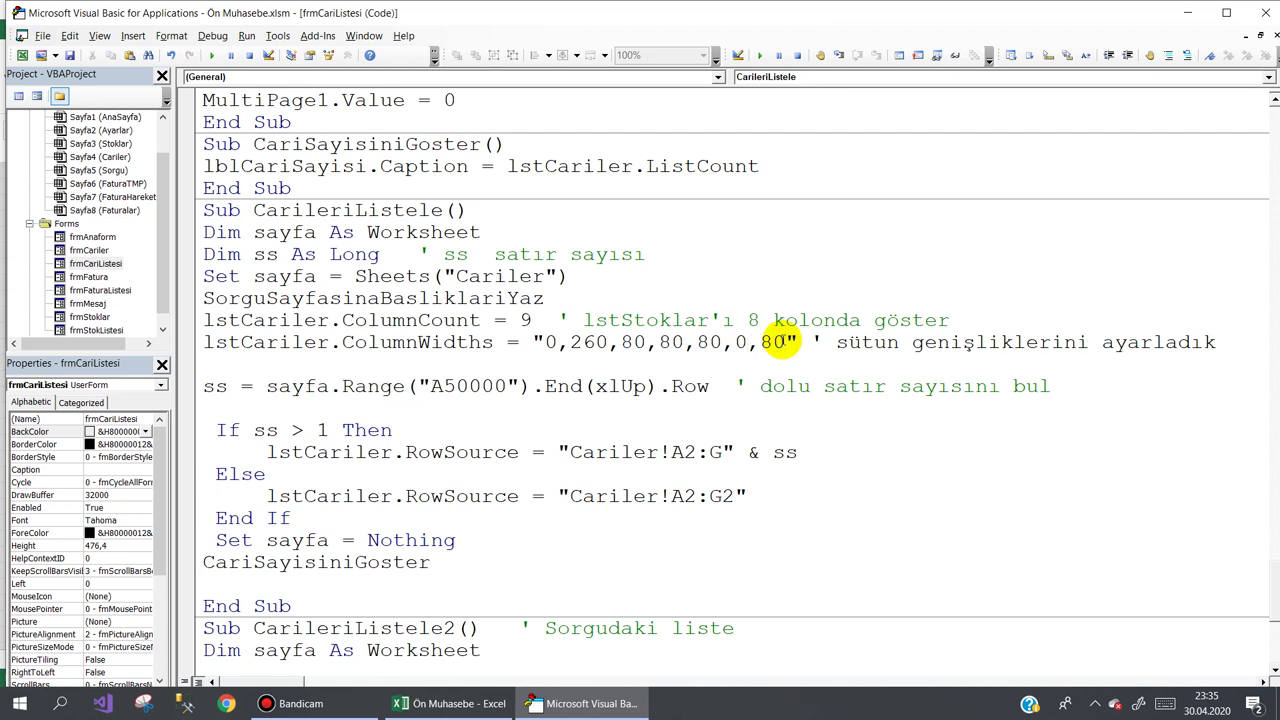
pyautogui.write(',80')
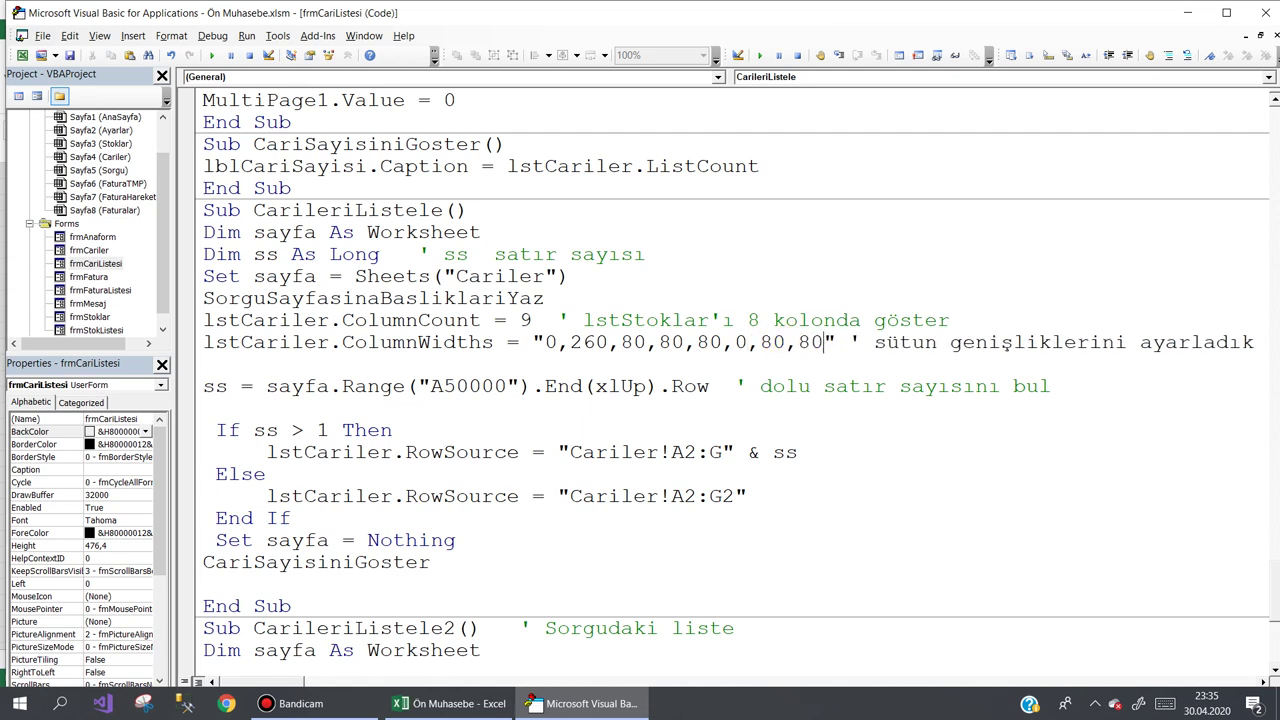
pyautogui.write(',80')
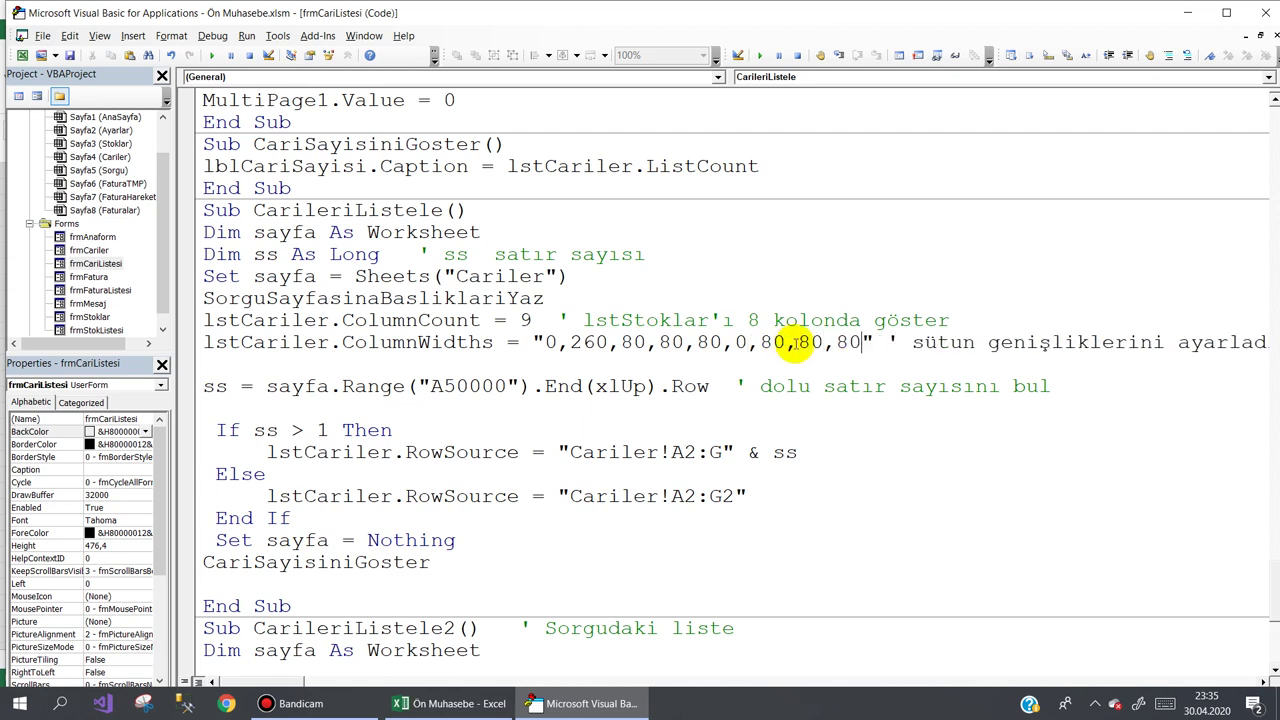
pyautogui.moveTo(862, 341); pyautogui.dragTo(556, 343)
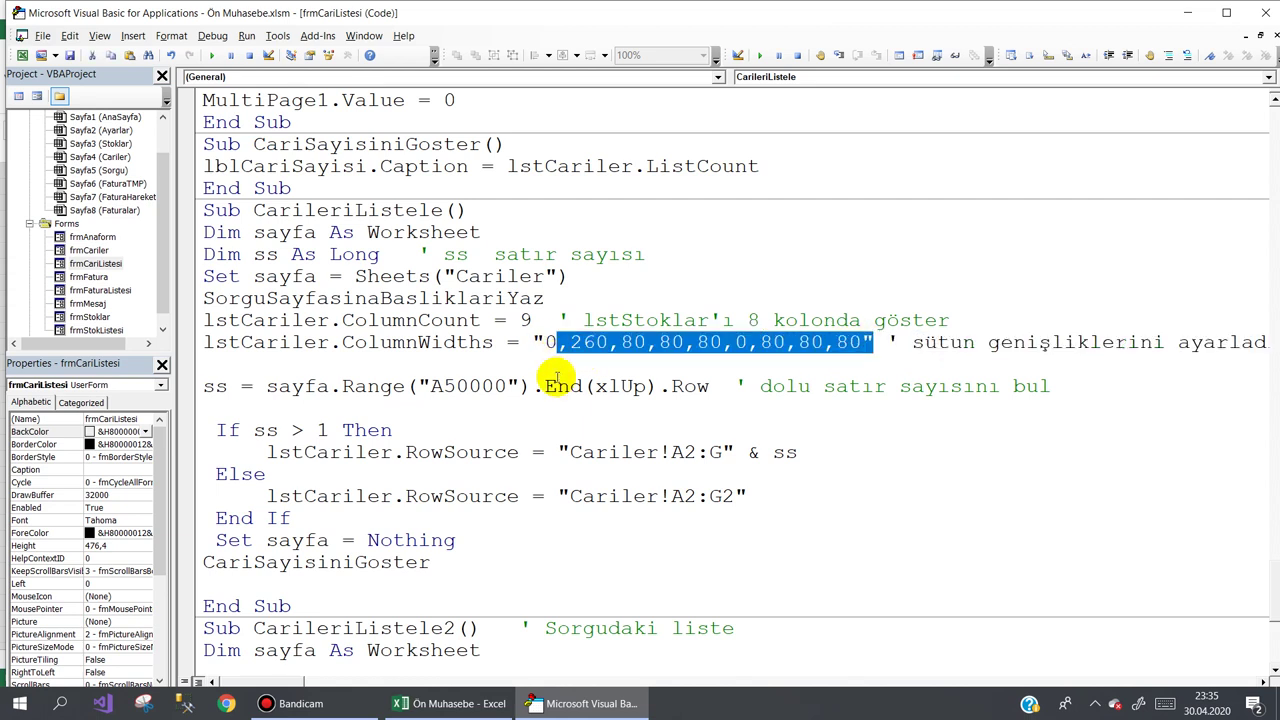
pyautogui.click(557, 379)
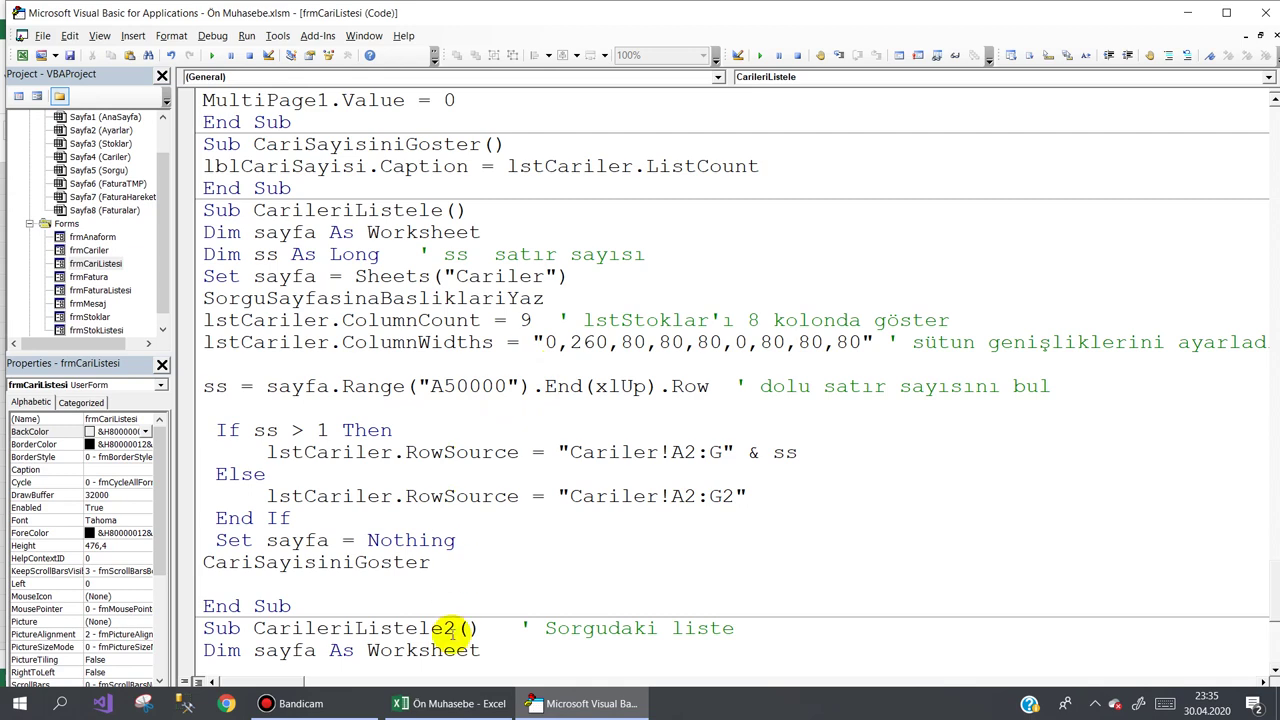
pyautogui.click(450, 703)
# - Run Cari Listesi from AnaSayfa, showing 5 accounts without Alacak, then close the program
pyautogui.click(140, 537)
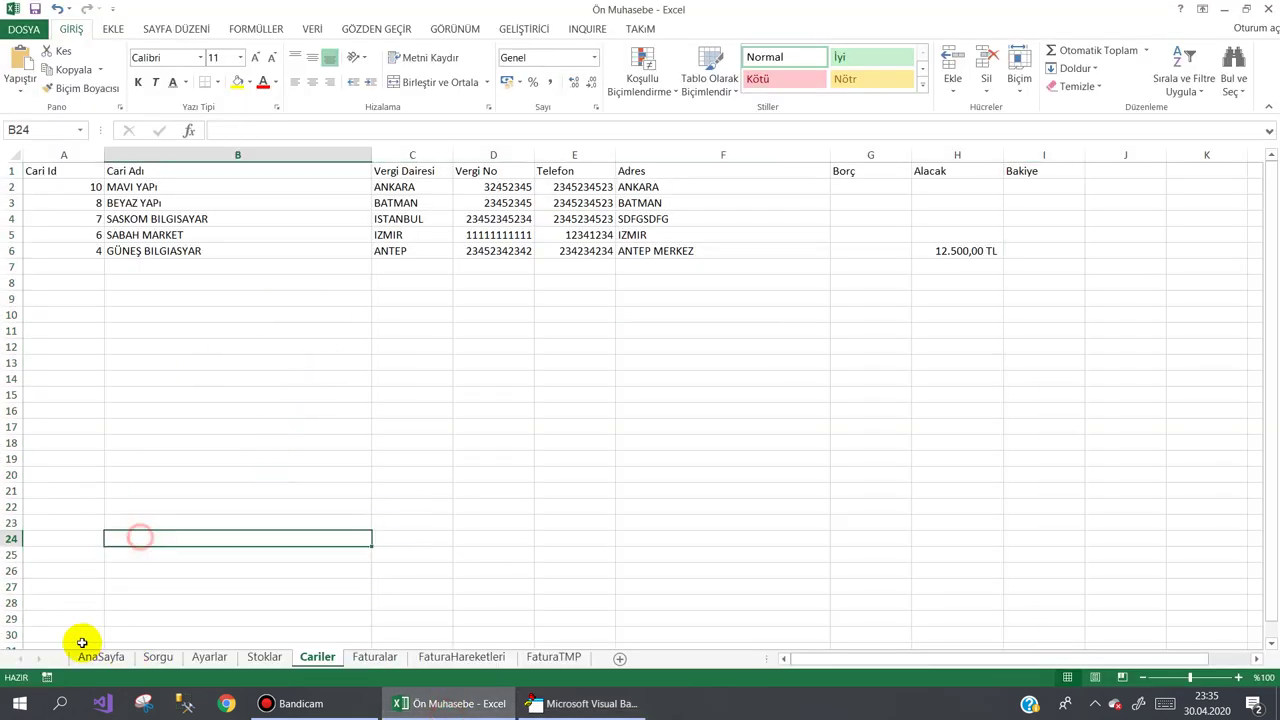
pyautogui.click(97, 660)
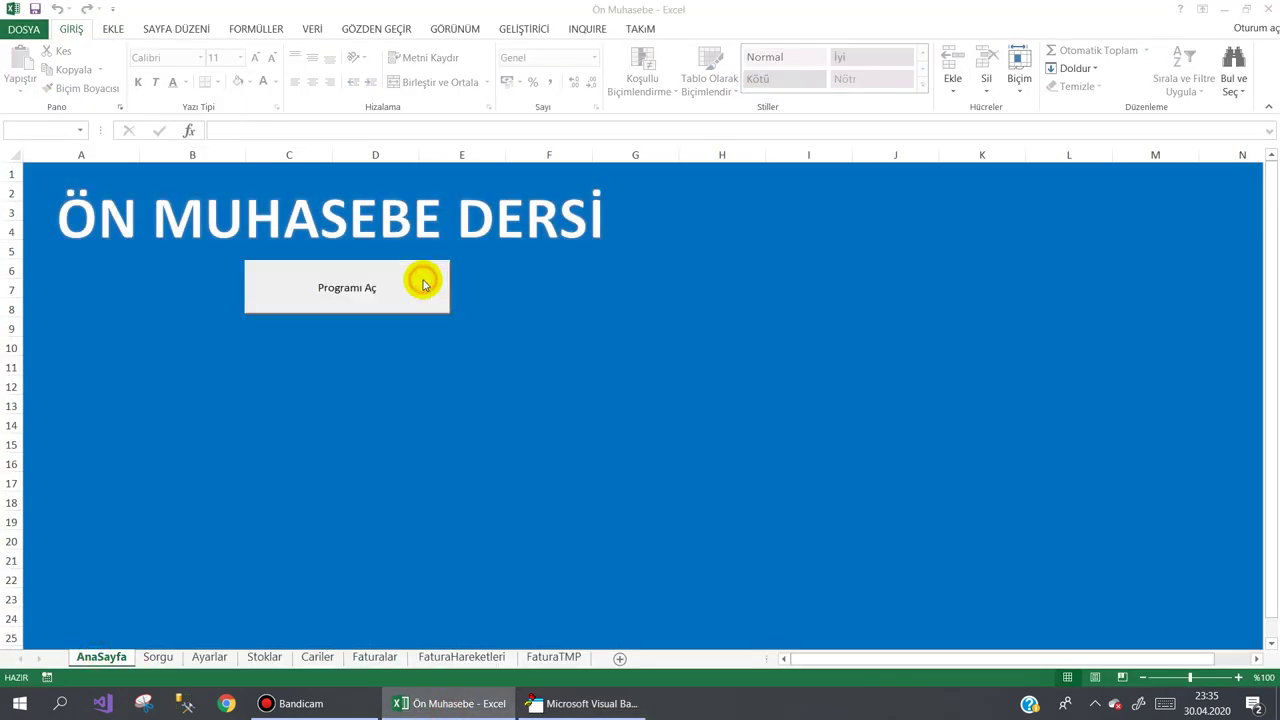
pyautogui.click(423, 281)
pyautogui.moveTo(449, 147)
pyautogui.click(323, 166)
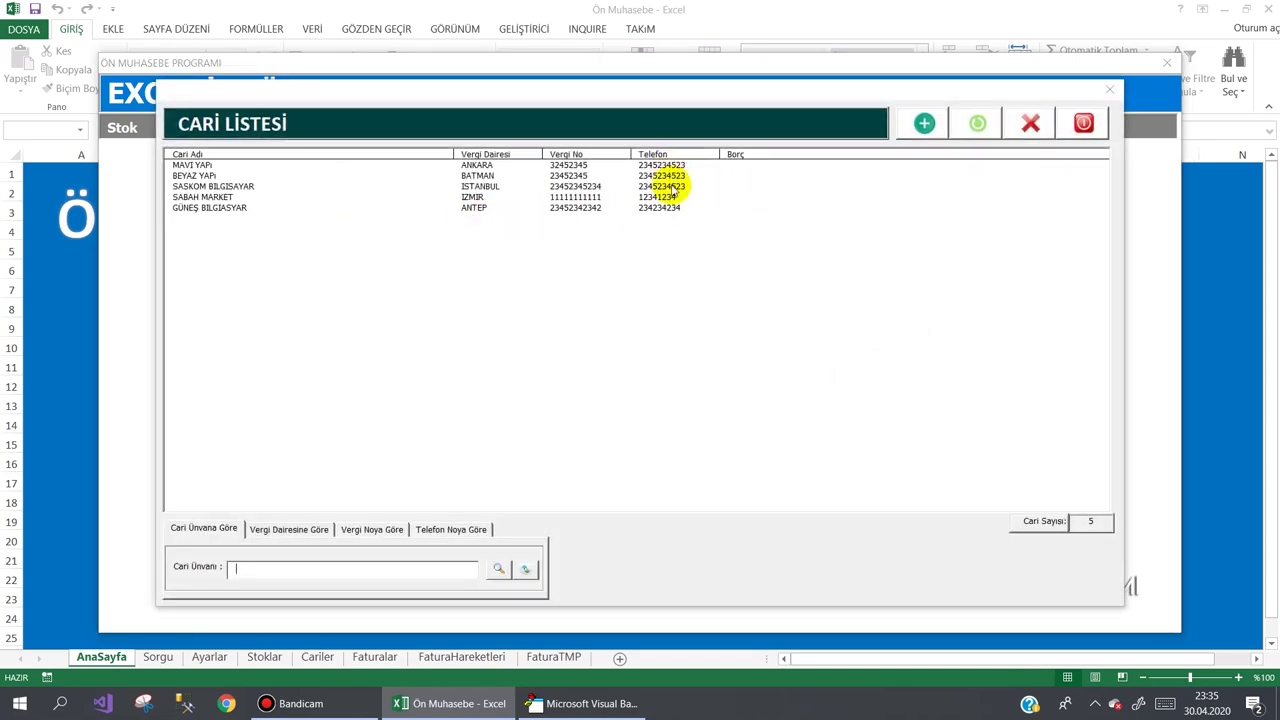
pyautogui.click(1083, 122)
pyautogui.moveTo(1086, 127)
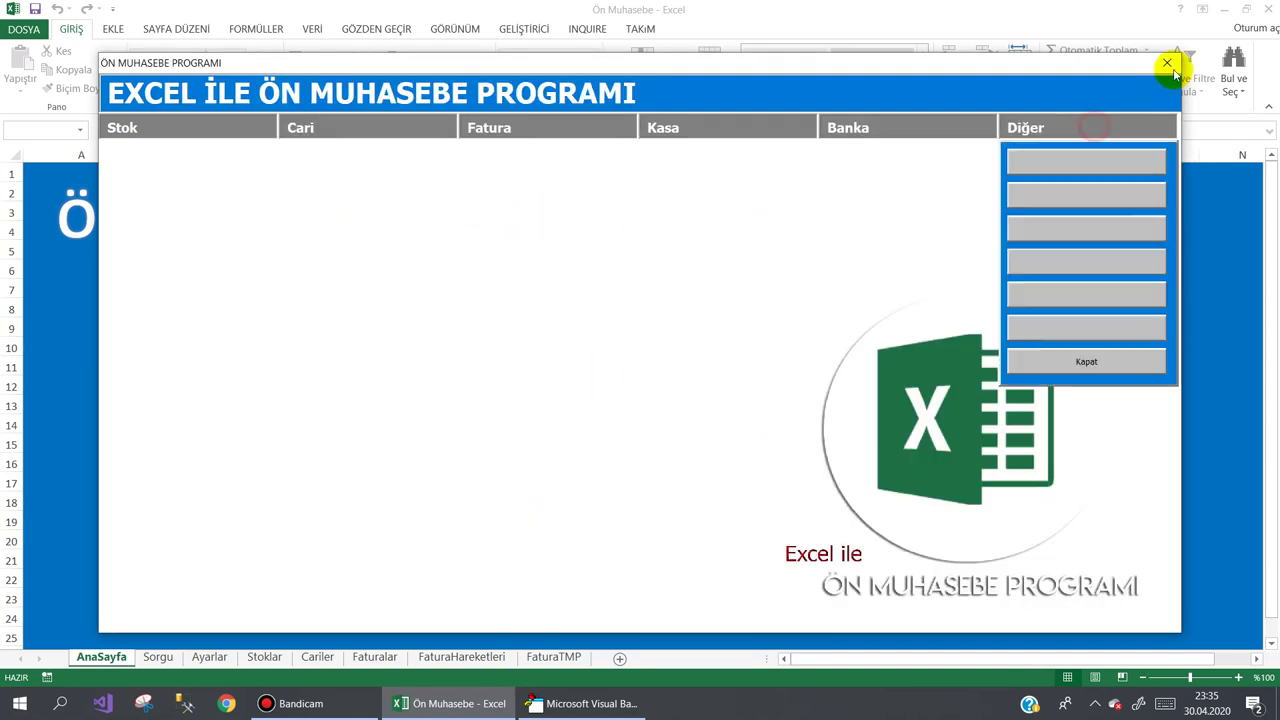
pyautogui.click(1098, 372)
# - Change both frmCariListesi RowSource ranges from Cariler!A2:G to Cariler!A2:I, checking columns on the Cariler sheet
pyautogui.click(585, 703)
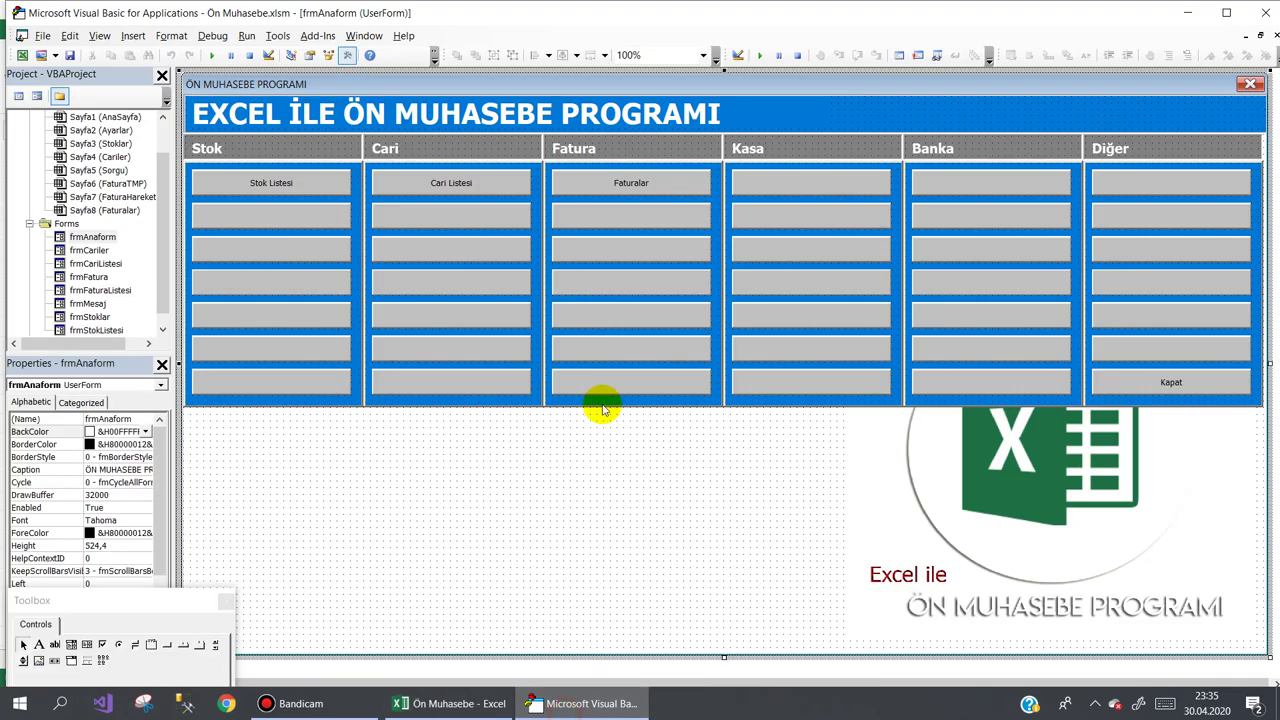
pyautogui.doubleClick(92, 264)
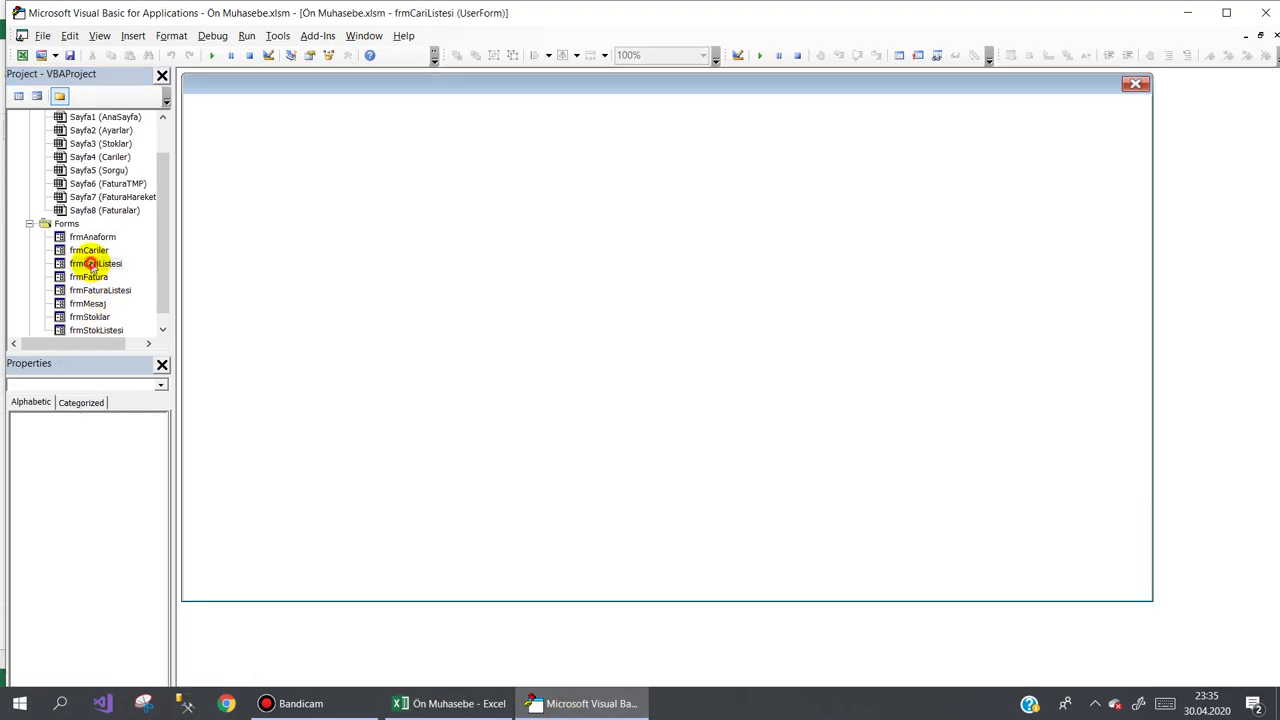
pyautogui.press('F7')
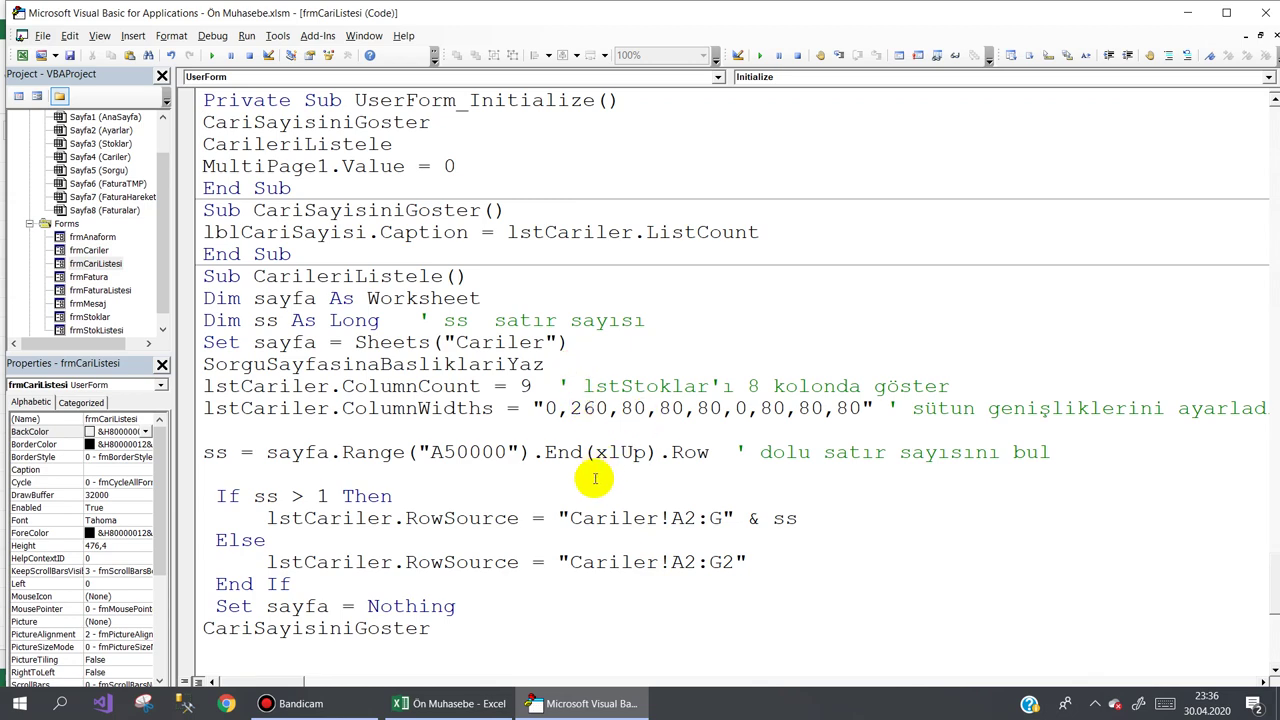
pyautogui.click(575, 700)
pyautogui.click(317, 657)
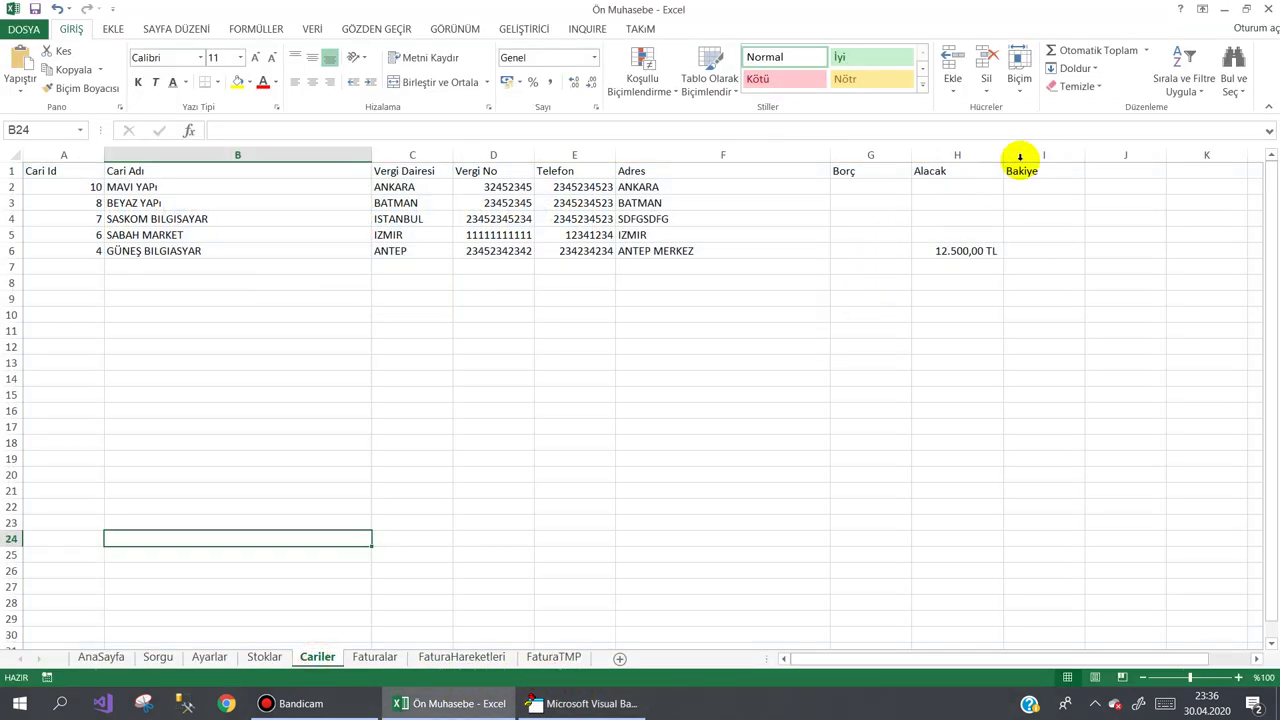
pyautogui.click(585, 703)
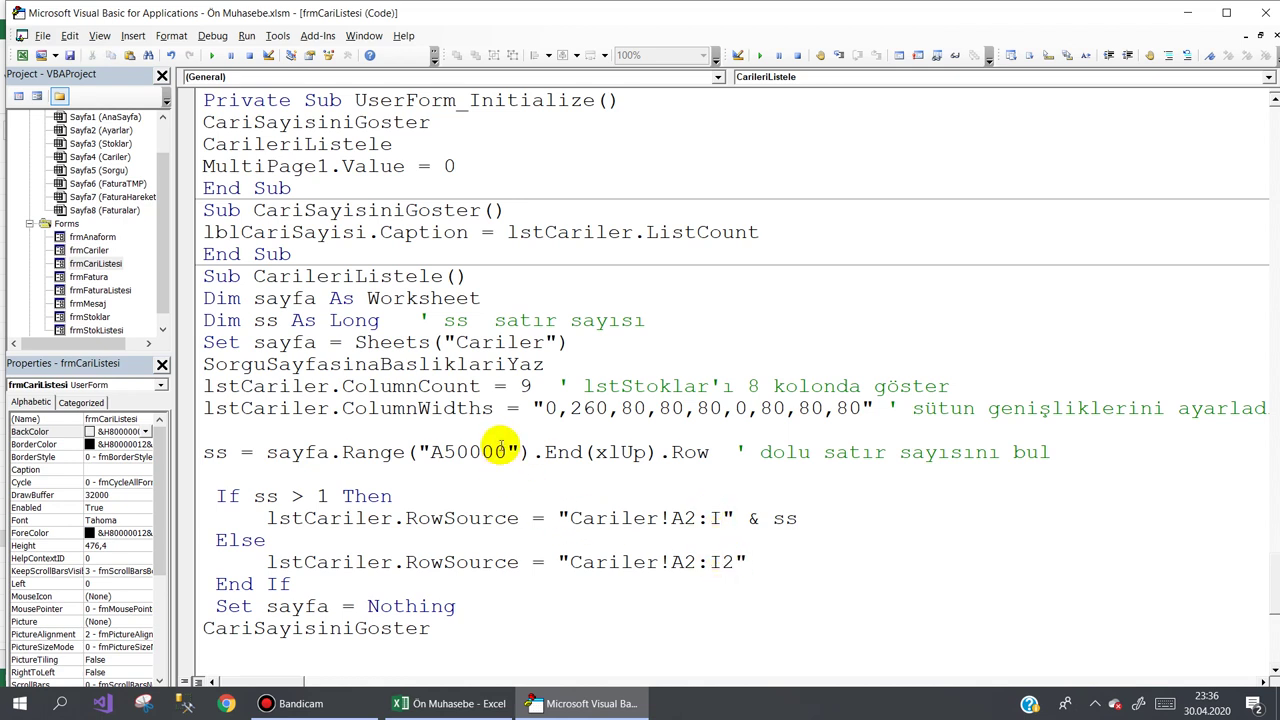
# - Launch the accounting program from AnaSayfa and browse Cari Listesi, including the 12.500,00 TL Alacak customer
pyautogui.click(582, 703)
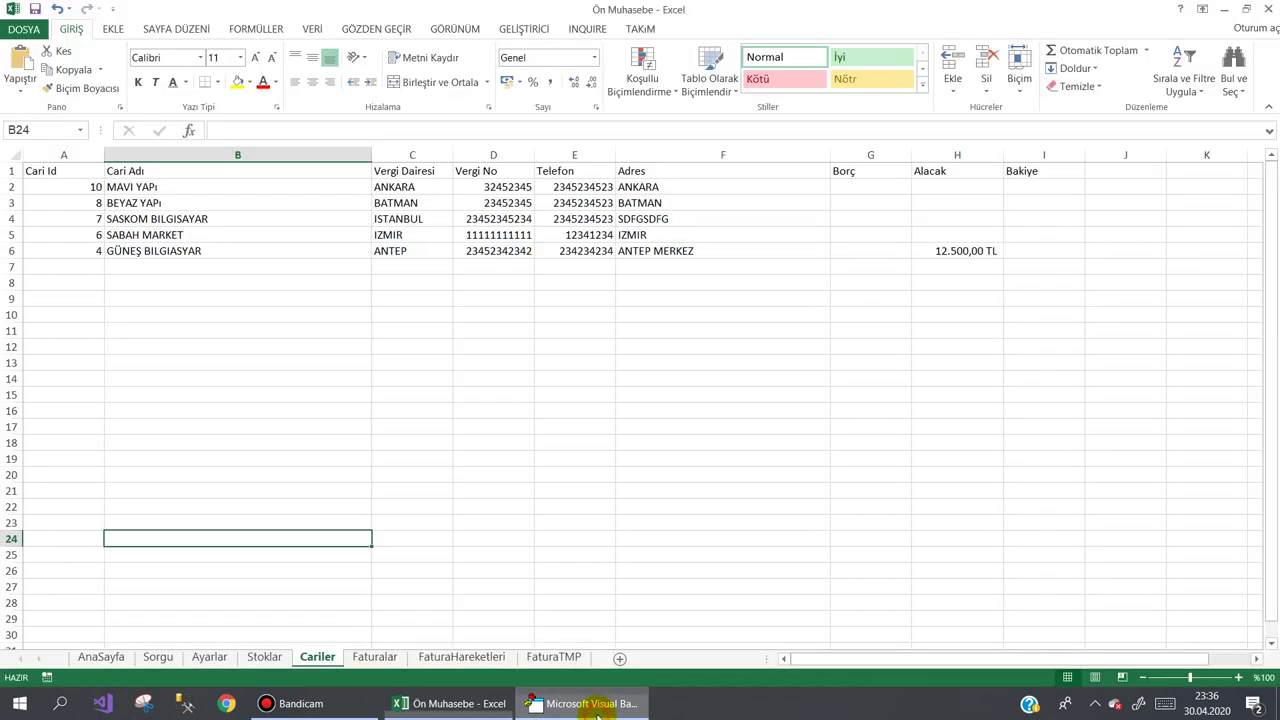
pyautogui.click(105, 657)
pyautogui.click(389, 290)
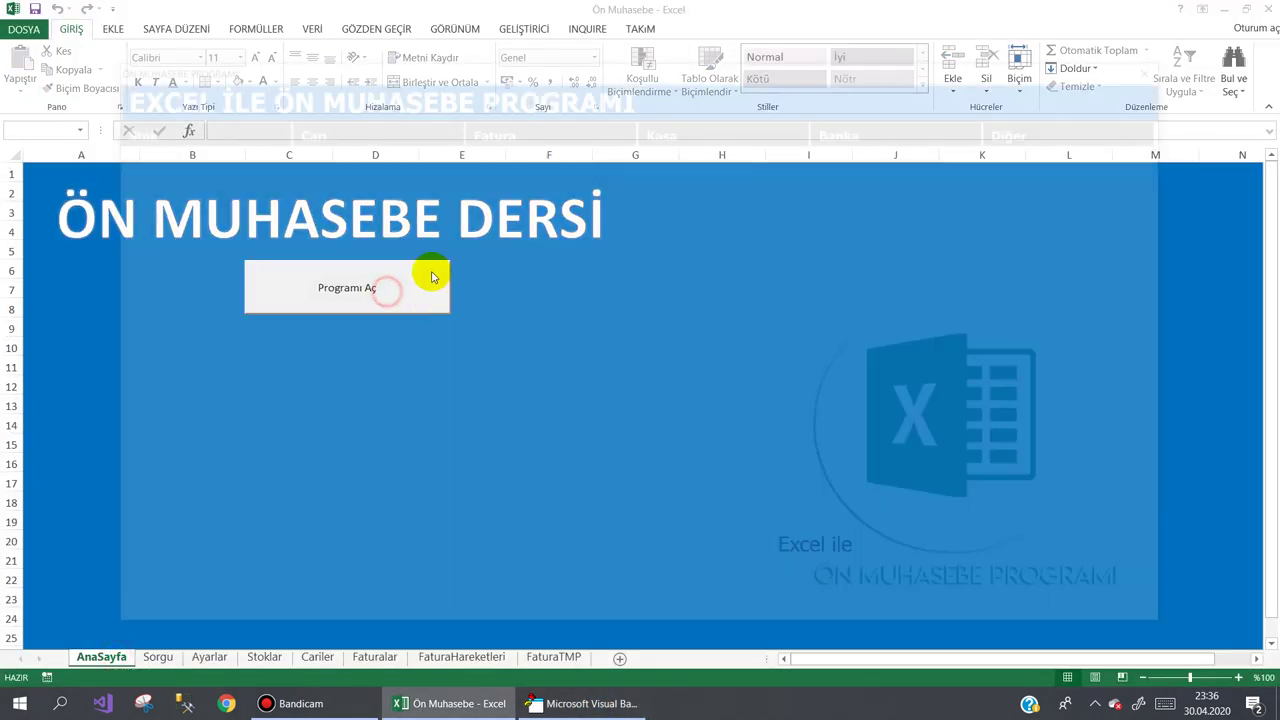
pyautogui.moveTo(341, 131)
pyautogui.click(337, 162)
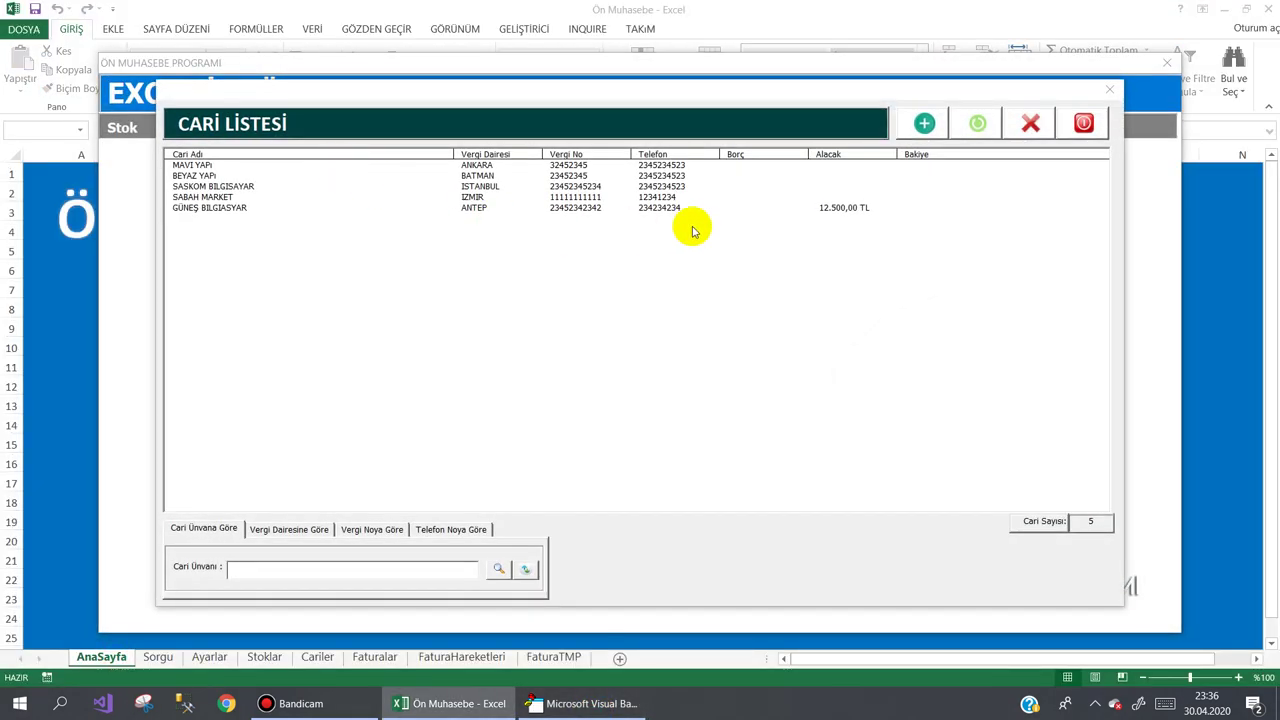
pyautogui.click(841, 207)
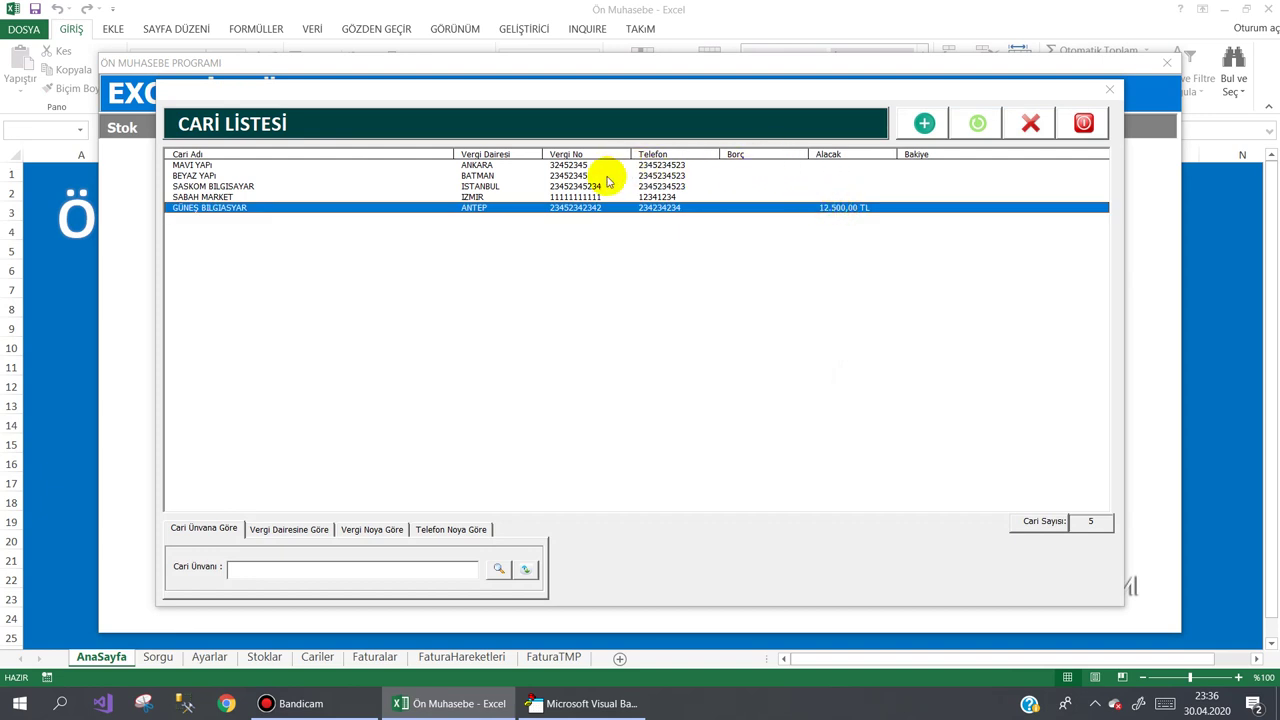
pyautogui.click(236, 166)
pyautogui.click(243, 175)
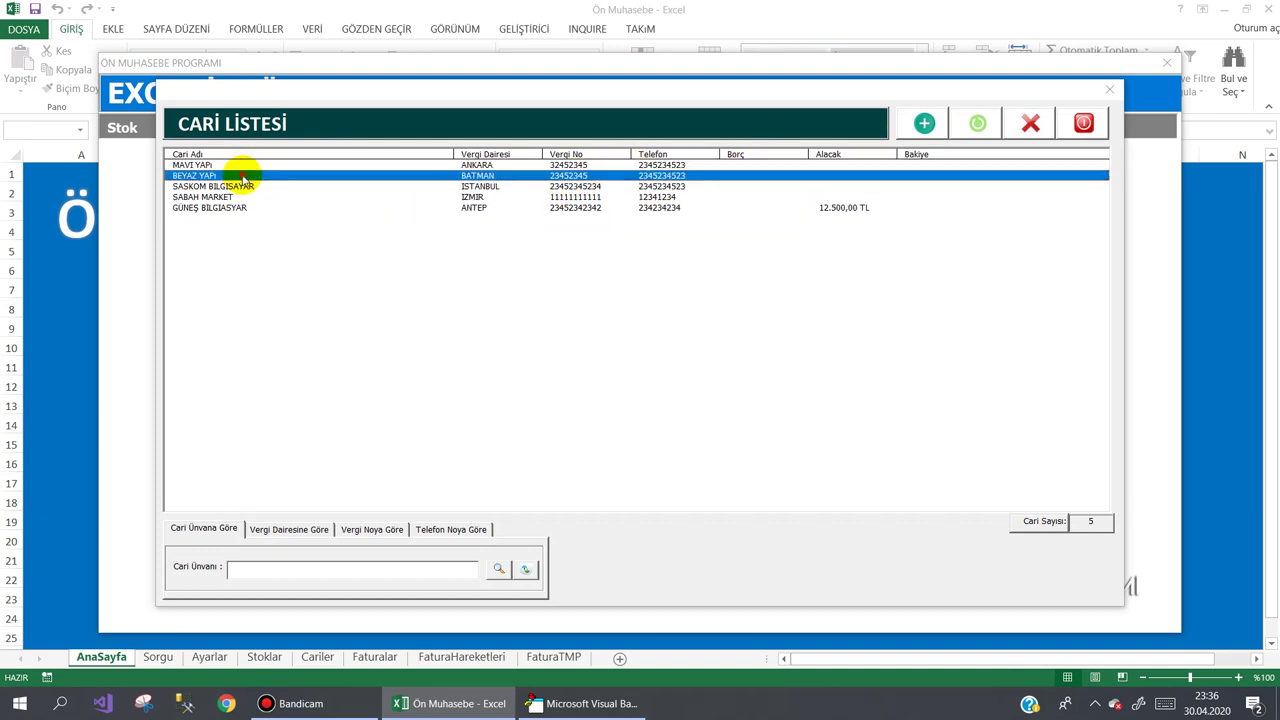
pyautogui.click(256, 197)
# - Close the customer list and then the accounting program
pyautogui.click(1083, 122)
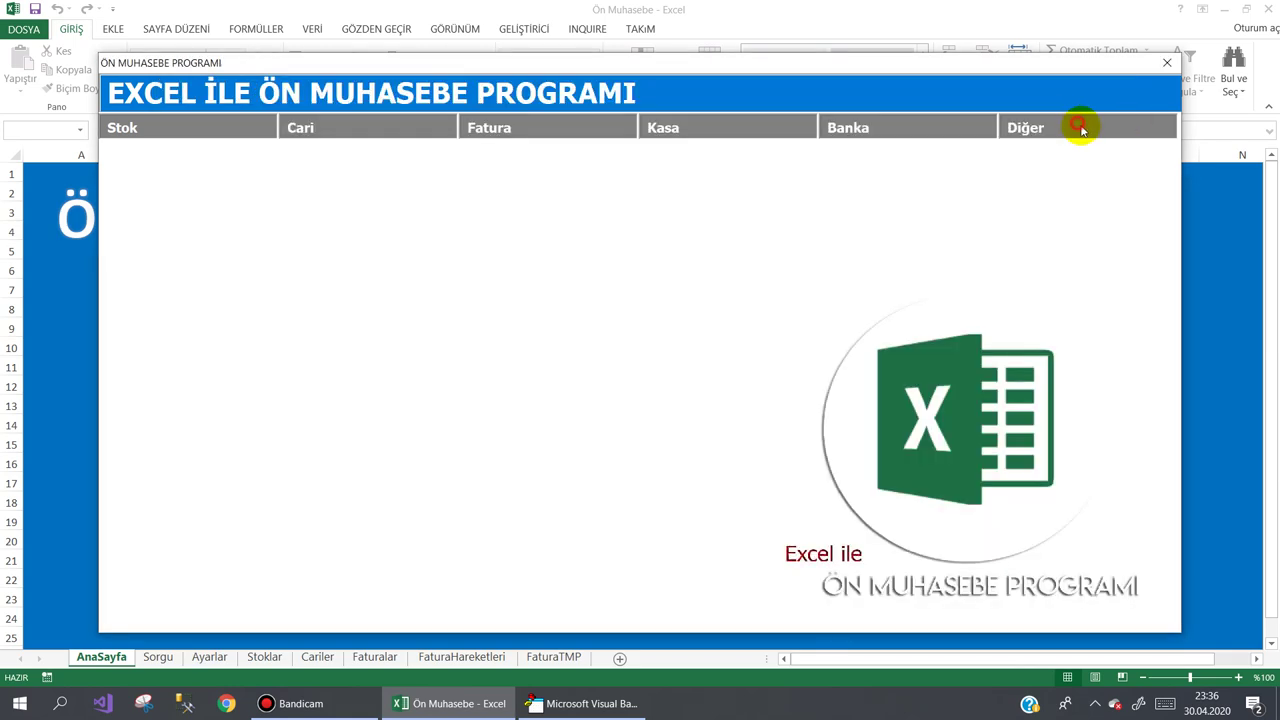
pyautogui.moveTo(1080, 123)
pyautogui.click(1087, 362)
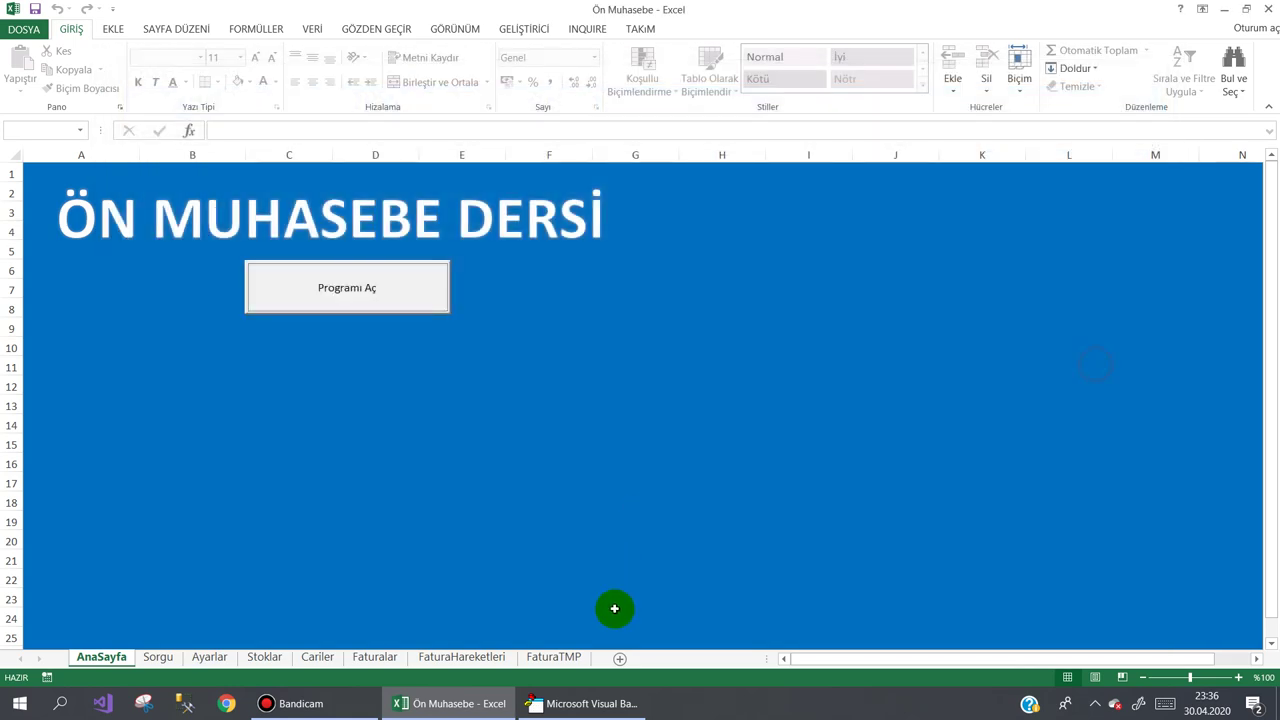
# - Open the frmCariListesi design and select the lstCariler list box
pyautogui.click(597, 703)
pyautogui.doubleClick(95, 263)
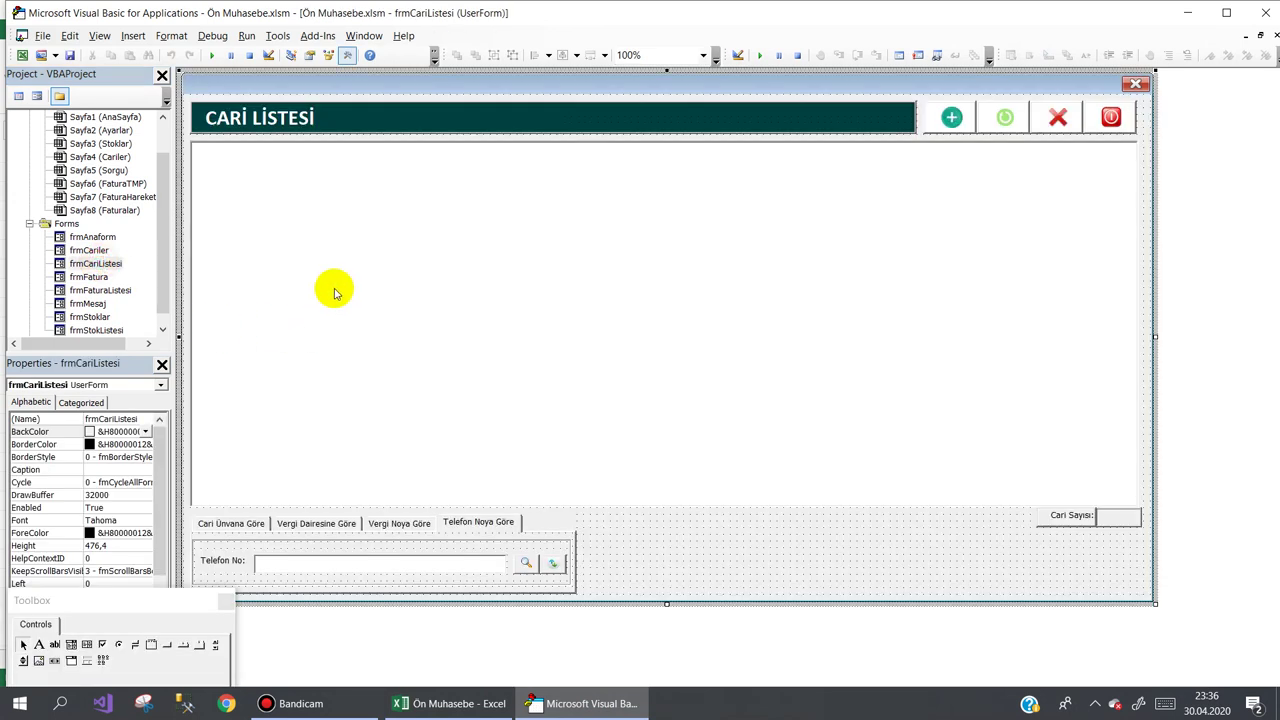
pyautogui.click(334, 289)
# - Set the list box font to Calibri at a larger size
pyautogui.click(124, 560)
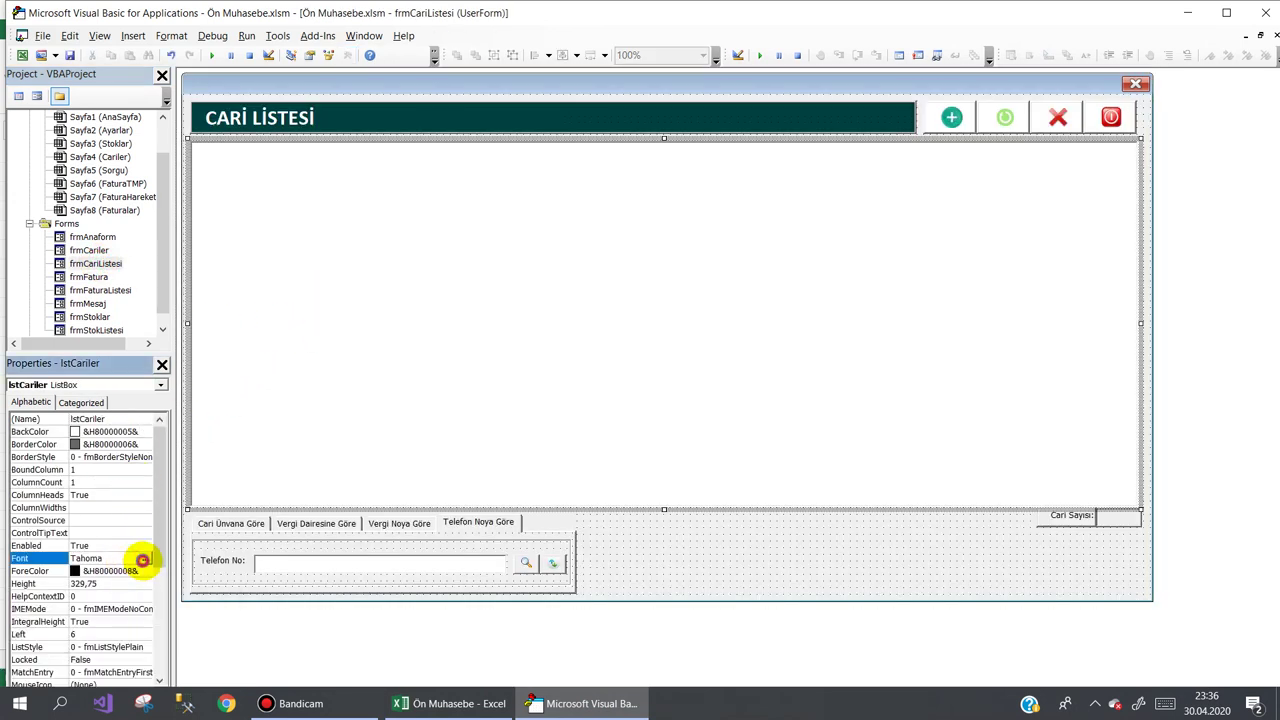
pyautogui.click(143, 560)
pyautogui.scroll(10, 94, 180)
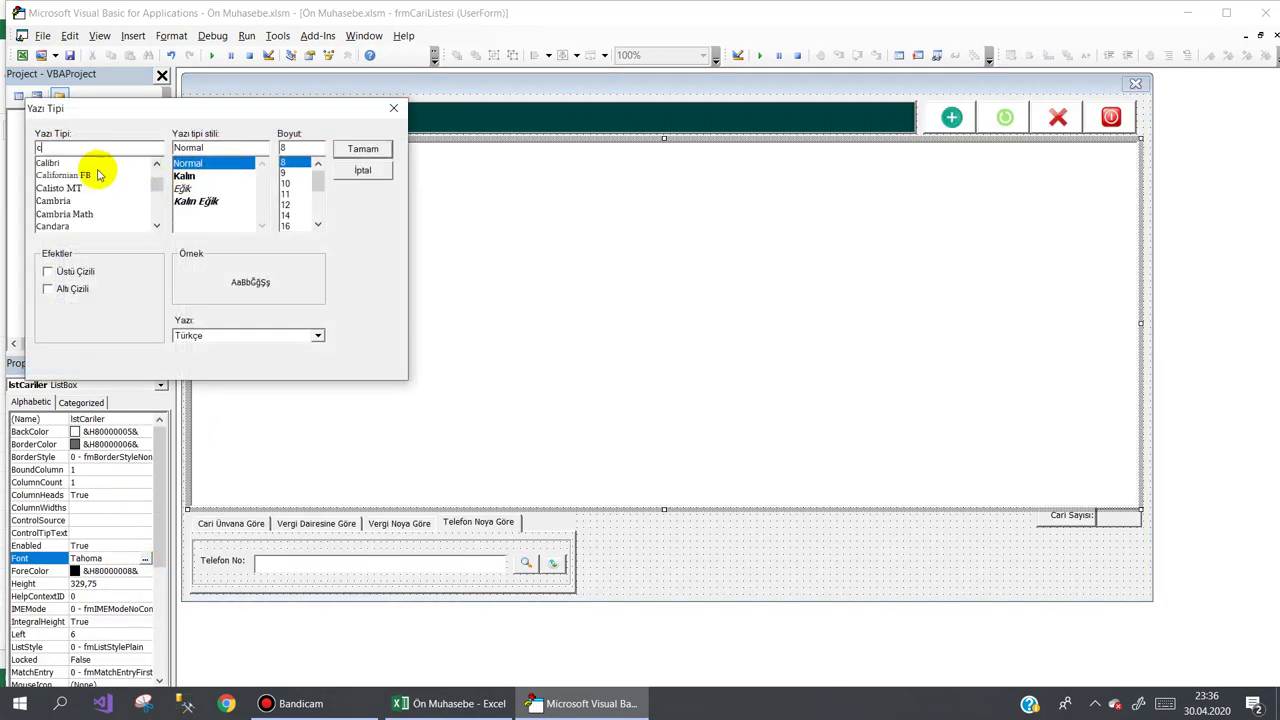
pyautogui.click(90, 163)
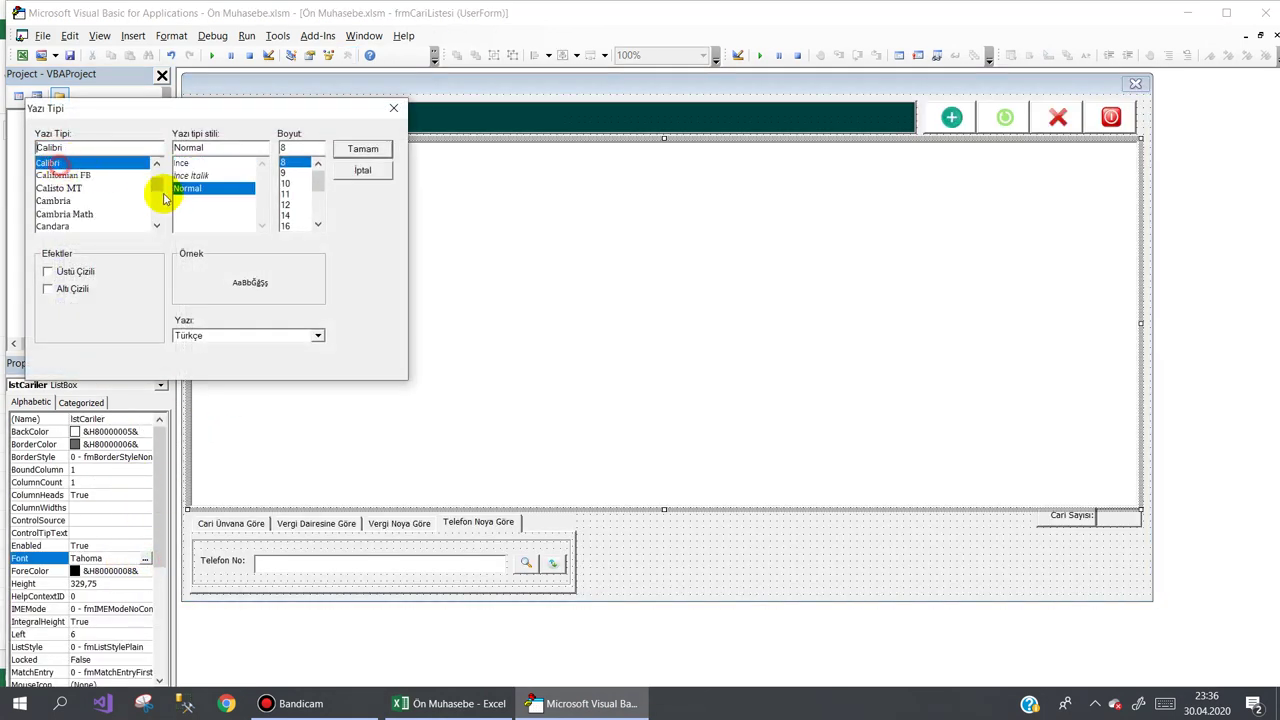
pyautogui.click(295, 200)
pyautogui.click(345, 149)
pyautogui.click(734, 552)
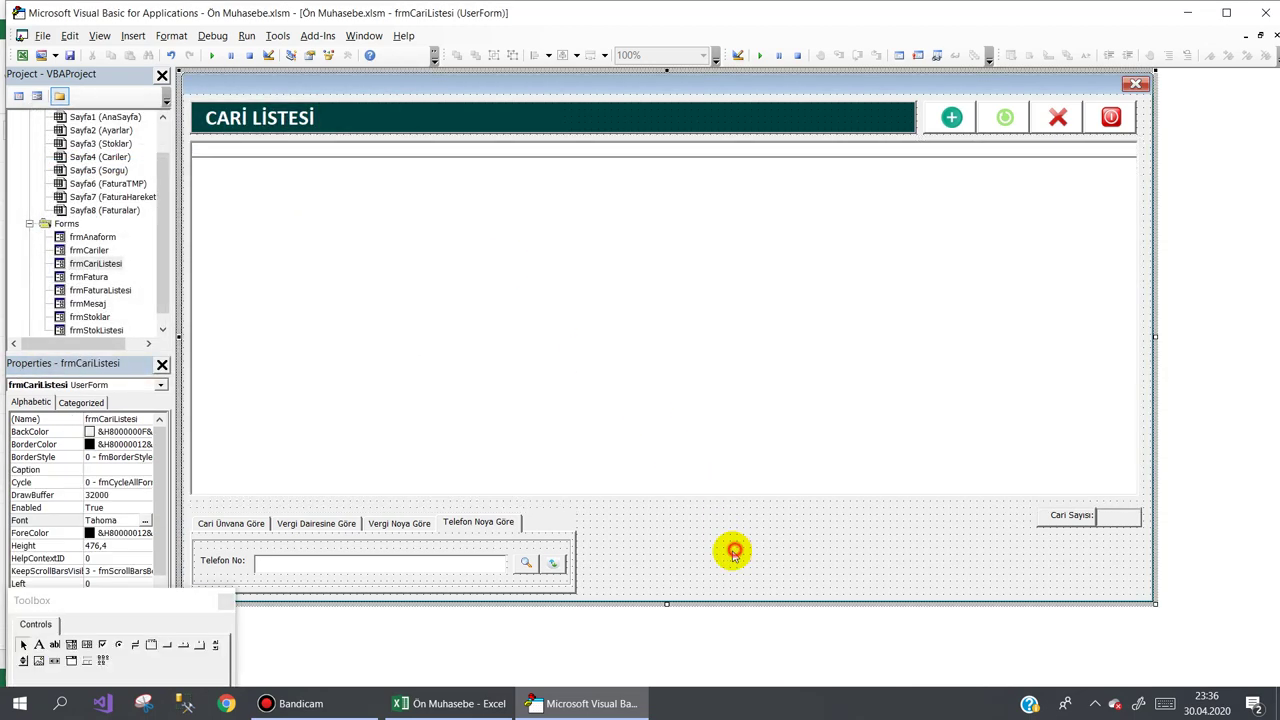
pyautogui.click(455, 703)
# - Open Cari Listesi and browse SASKOM BILGISAYAR, SABAH MARKET and the 12.500,00 TL Alacak row
pyautogui.click(349, 287)
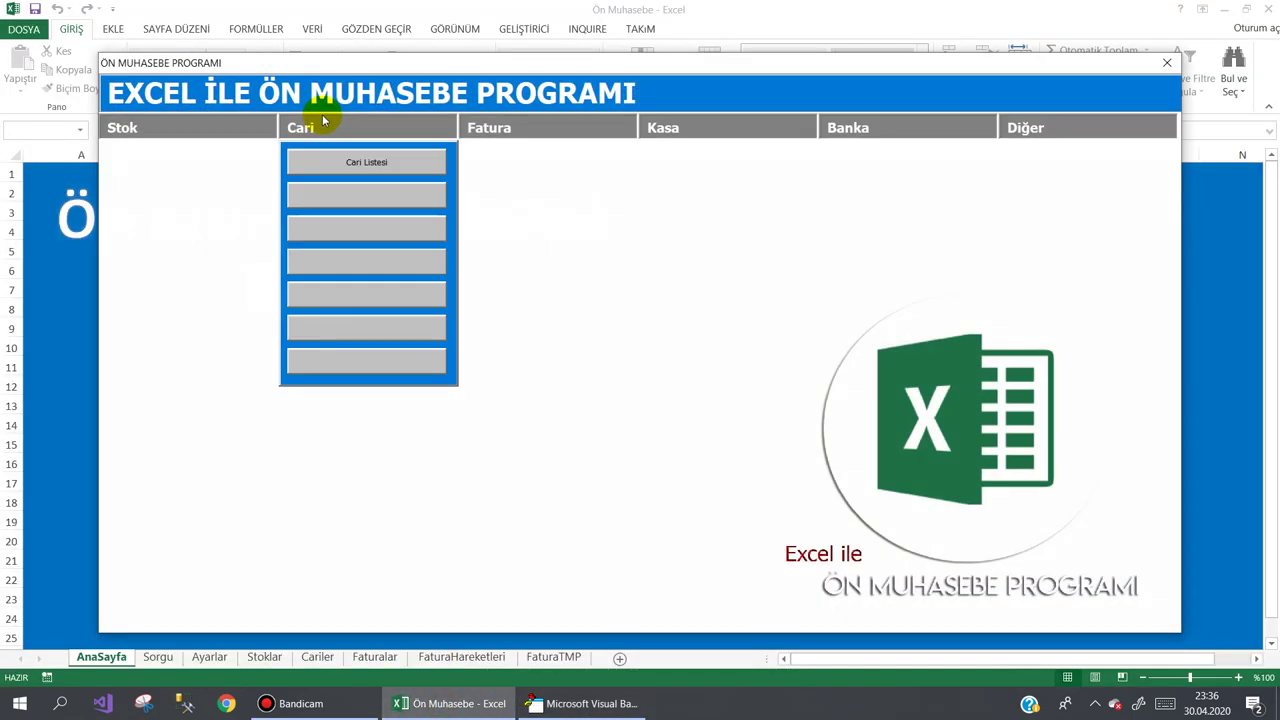
pyautogui.click(326, 172)
pyautogui.click(455, 200)
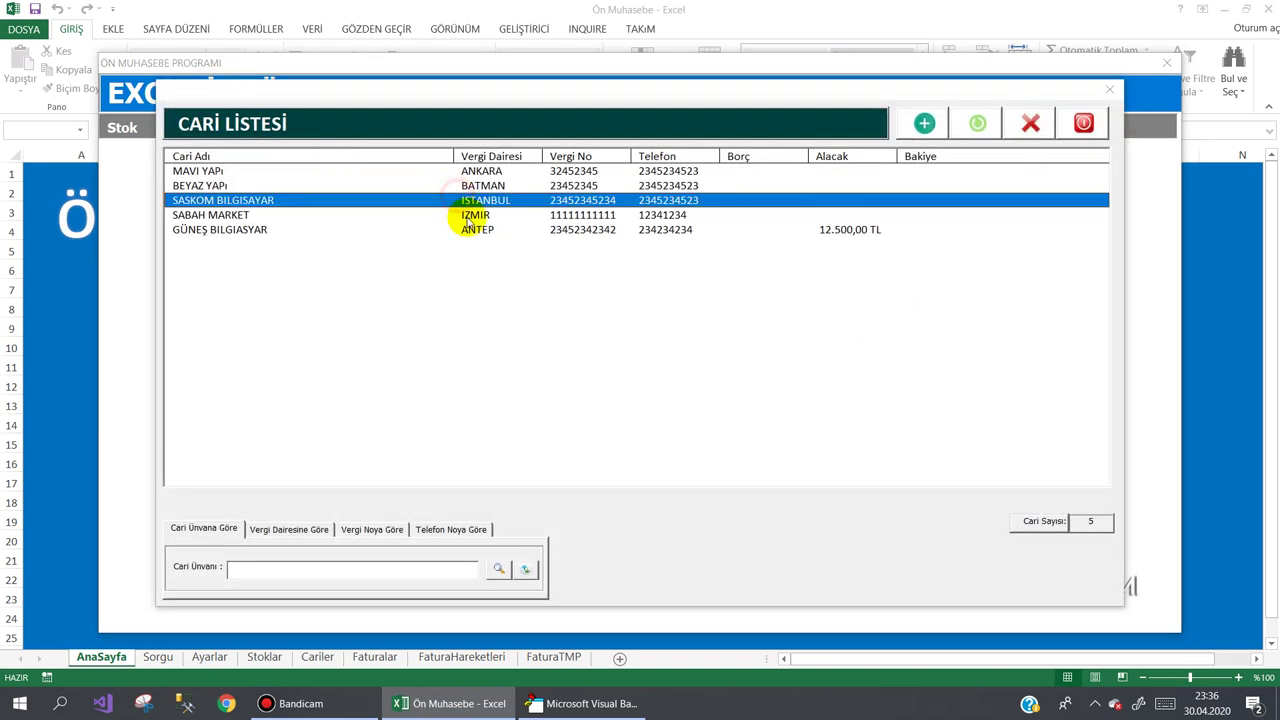
pyautogui.click(468, 216)
pyautogui.click(463, 233)
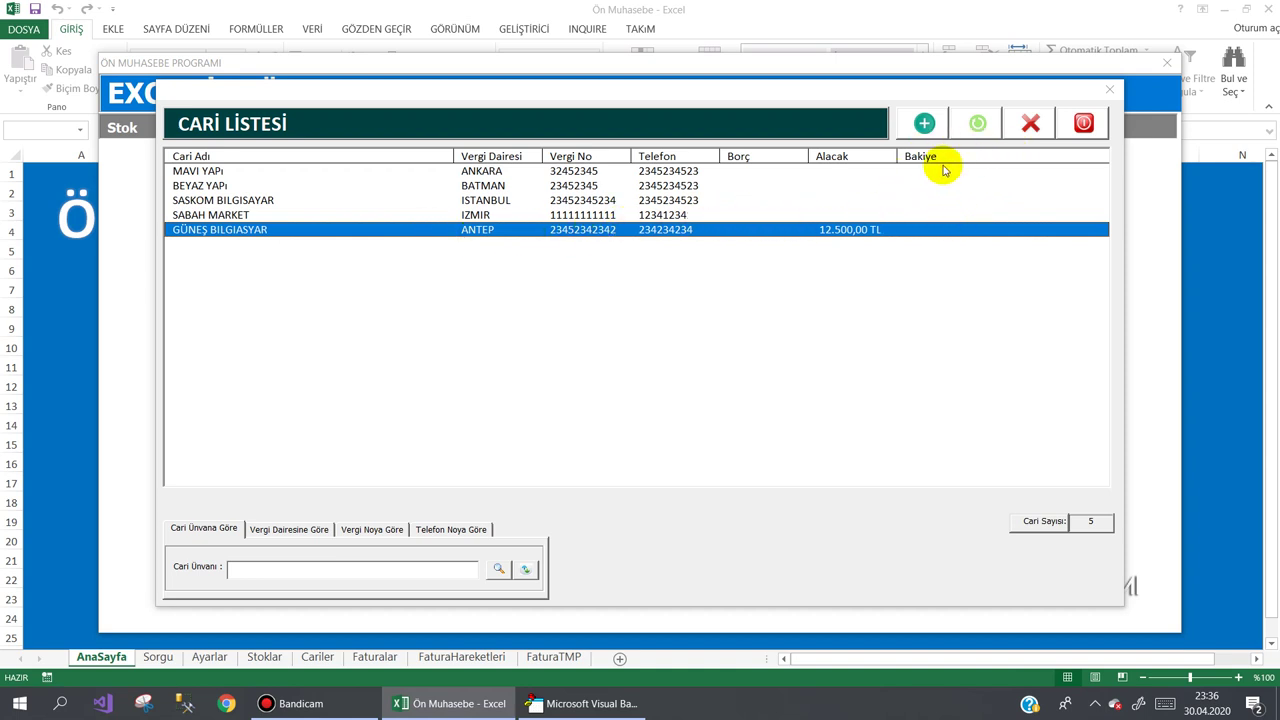
# - Close the customer list and exit the accounting program via Diğer > Kapat
pyautogui.click(1084, 123)
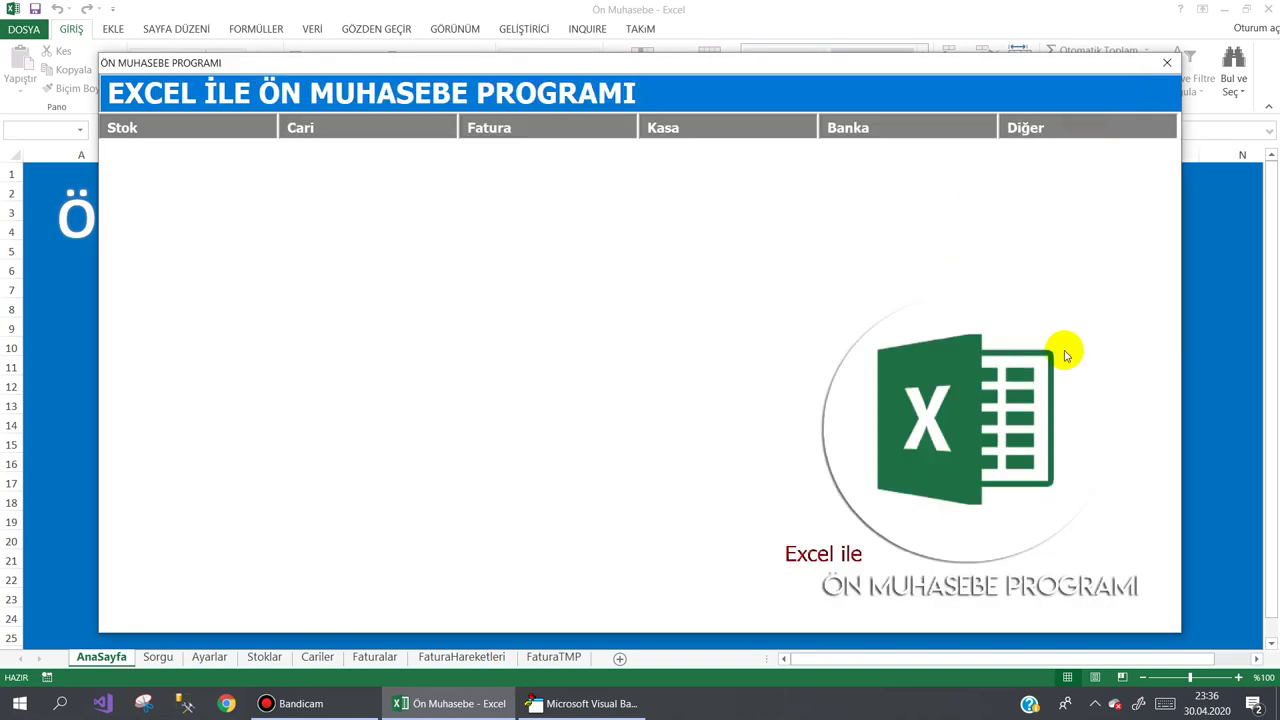
pyautogui.click(1100, 125)
pyautogui.click(1063, 358)
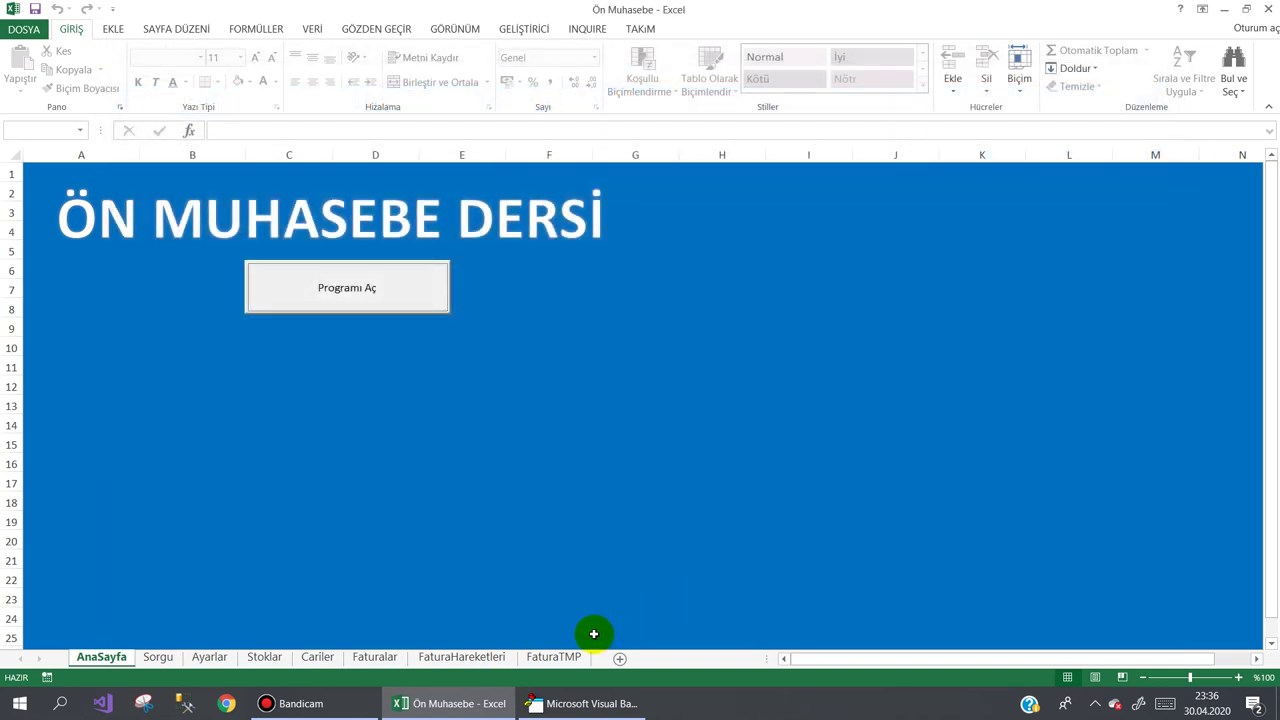
# - Shrink the CARİ LİSTESİ header banner and move the four action buttons left beside it
pyautogui.click(560, 703)
pyautogui.click(90, 263)
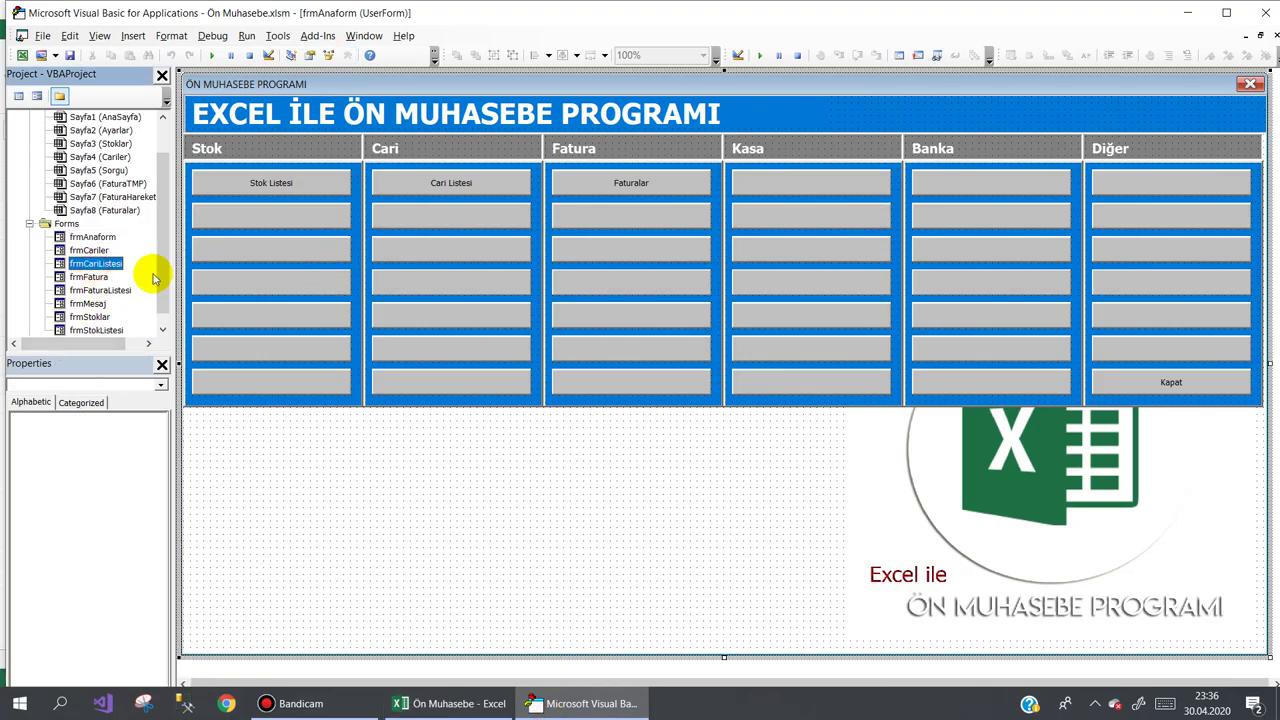
pyautogui.doubleClick(92, 265)
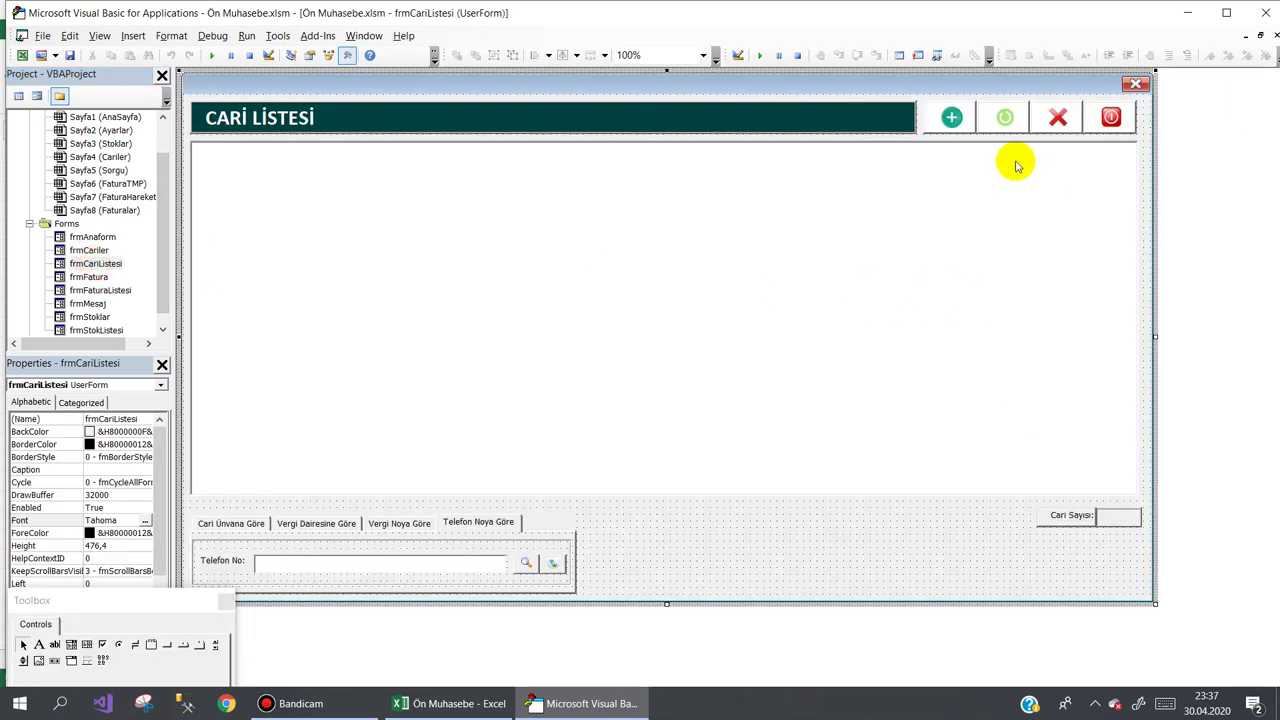
pyautogui.click(824, 124)
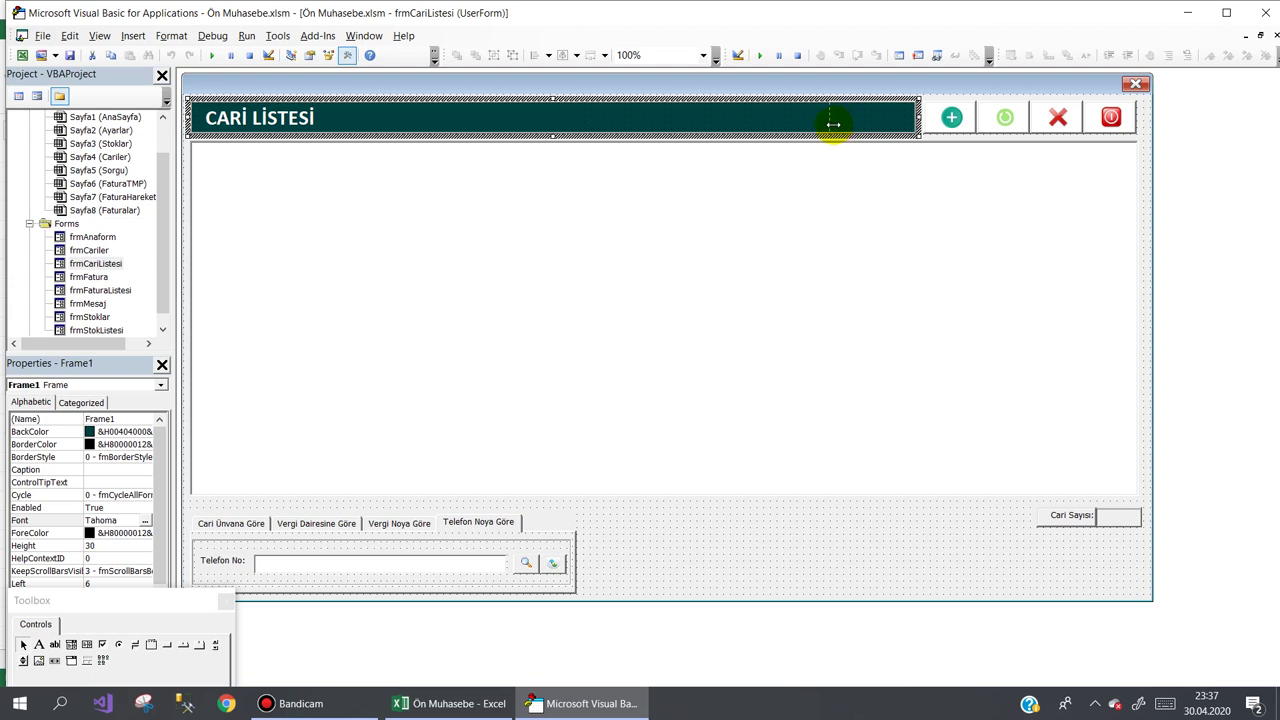
pyautogui.moveTo(831, 124); pyautogui.dragTo(829, 124)
pyautogui.moveTo(1146, 124); pyautogui.dragTo(901, 124)
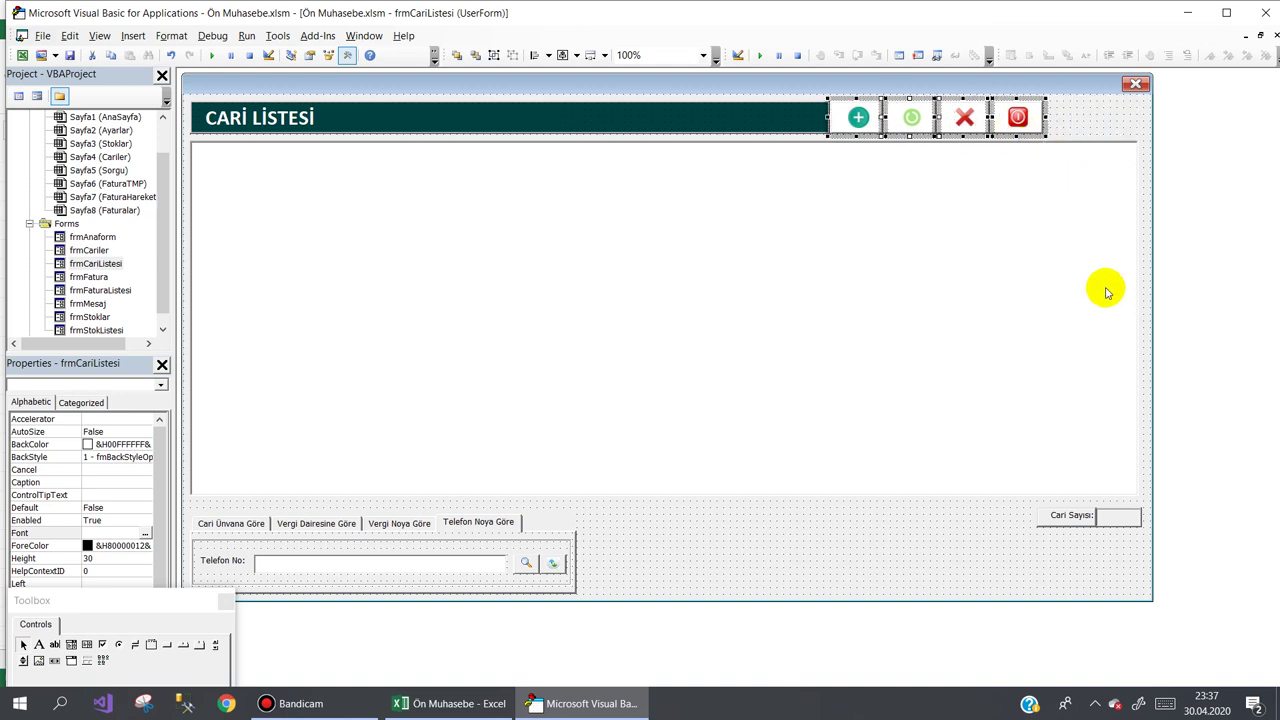
# - Move the Cari Sayısı label and count box to the left
pyautogui.click(1068, 524)
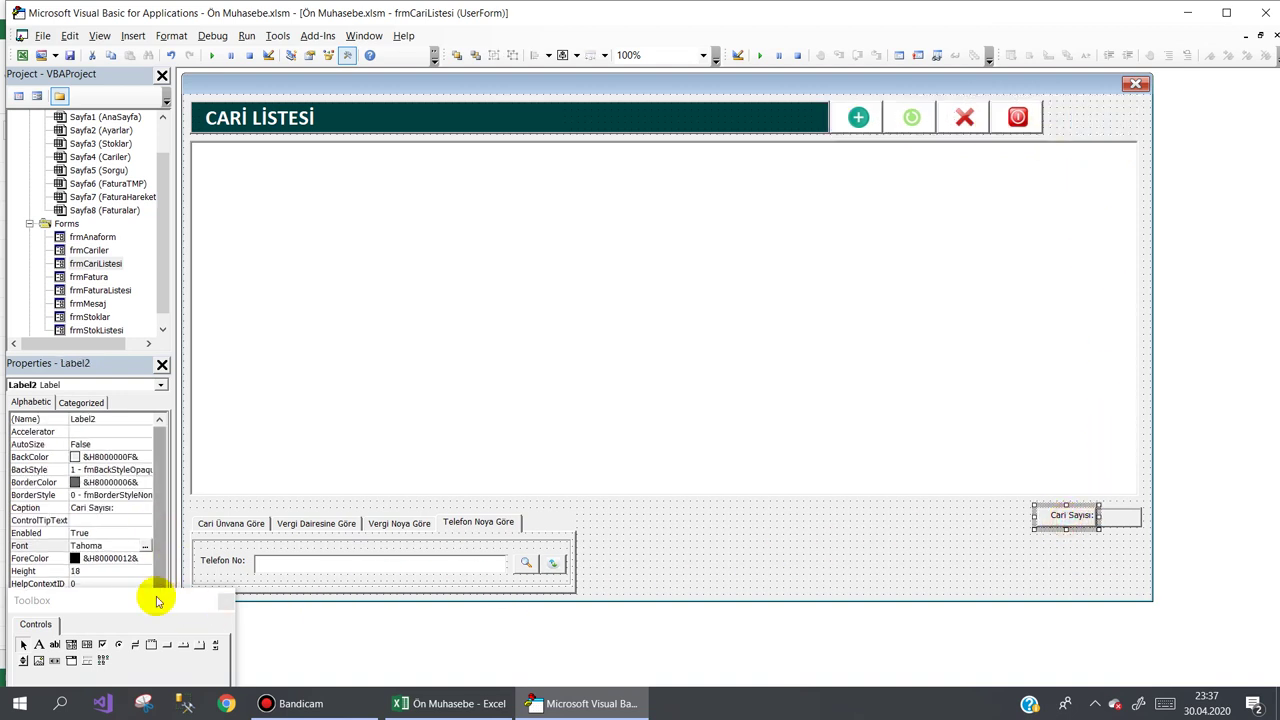
pyautogui.moveTo(157, 601); pyautogui.dragTo(433, 612)
pyautogui.moveTo(159, 560); pyautogui.dragTo(159, 625)
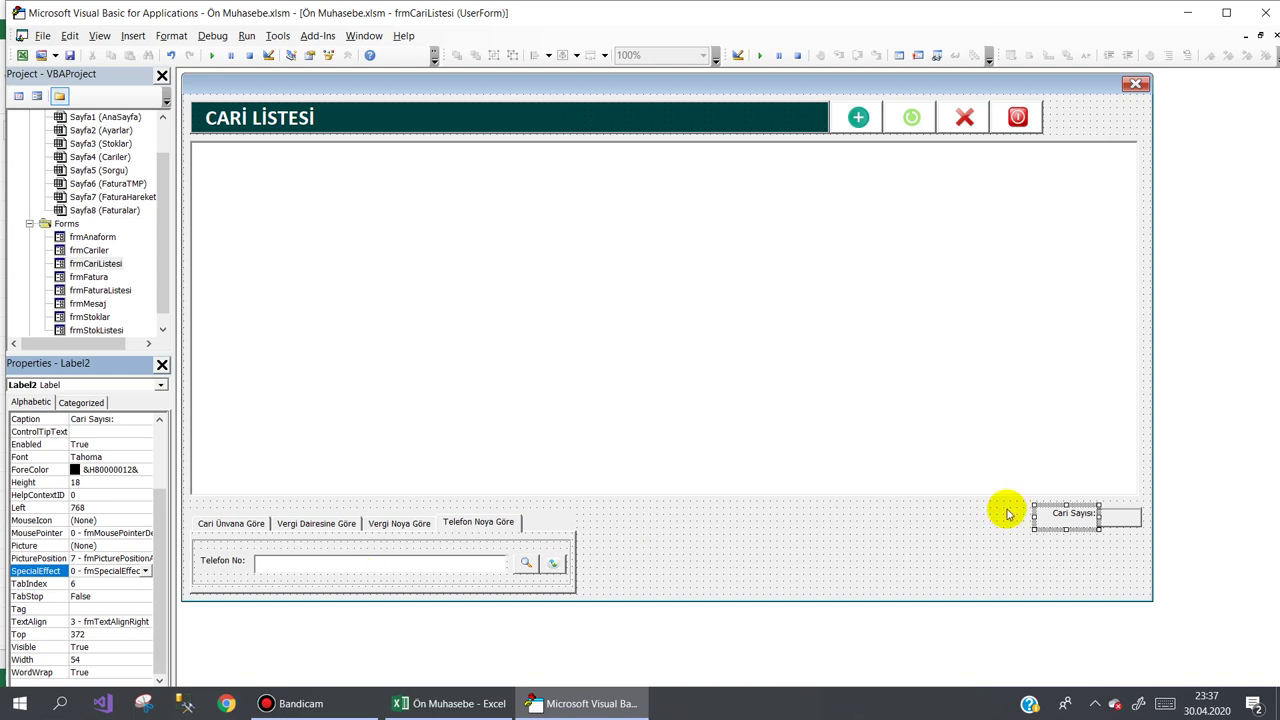
pyautogui.click(1059, 515)
pyautogui.click(946, 550)
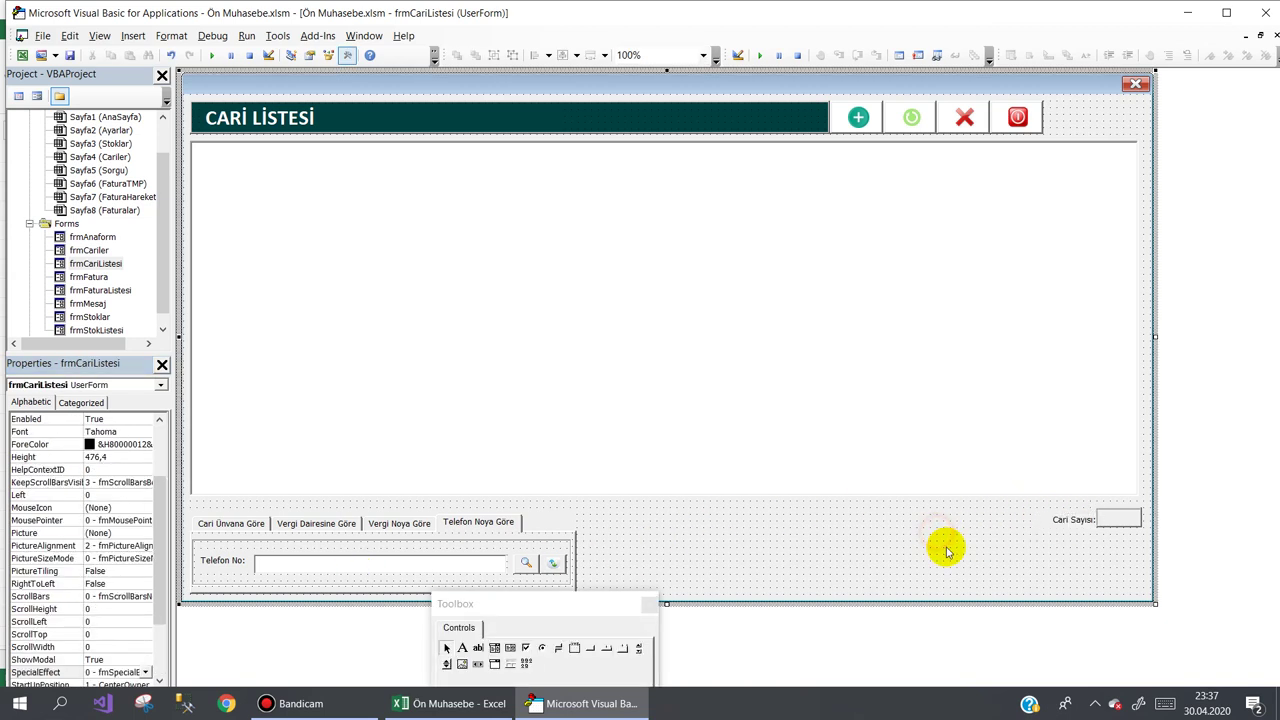
pyautogui.moveTo(1138, 542)
pyautogui.mouseDown()
pyautogui.moveTo(1062, 508)
pyautogui.moveTo(978, 518)
pyautogui.mouseUp()
# - Narrow the customer list box and the form's right edge to fit
pyautogui.click(1000, 528)
pyautogui.click(1114, 380)
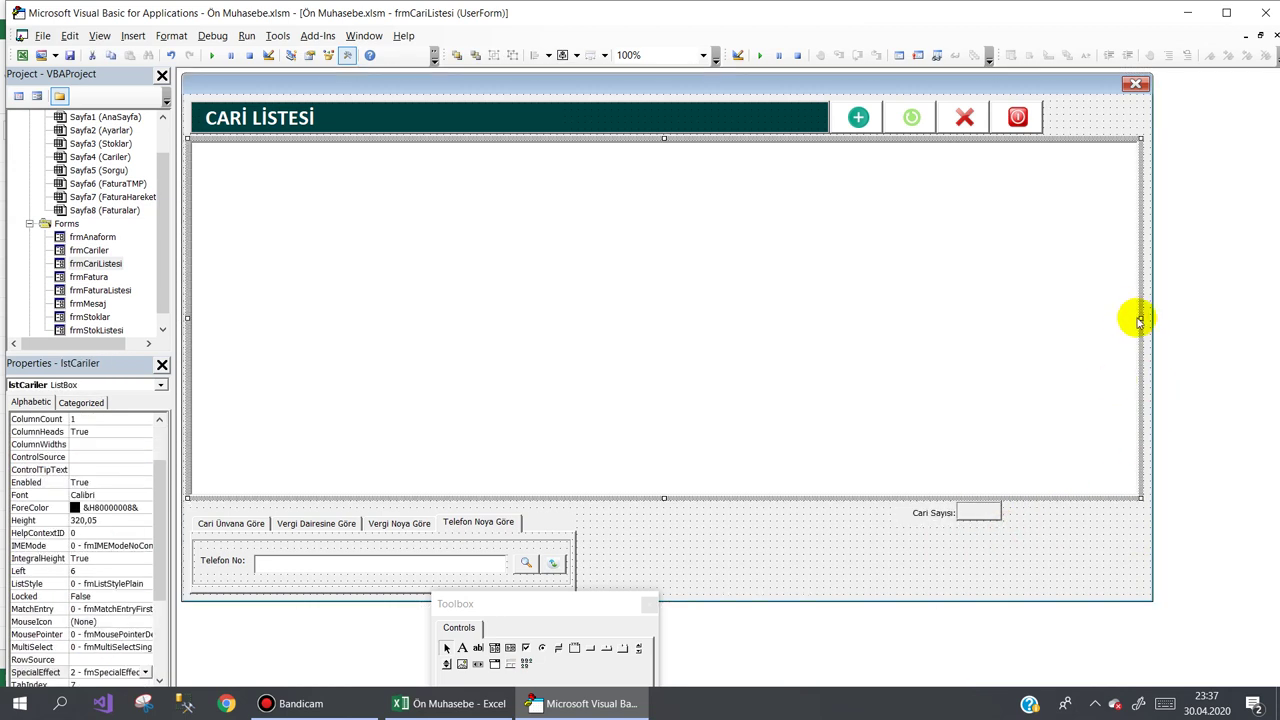
pyautogui.moveTo(1140, 318); pyautogui.dragTo(1041, 311)
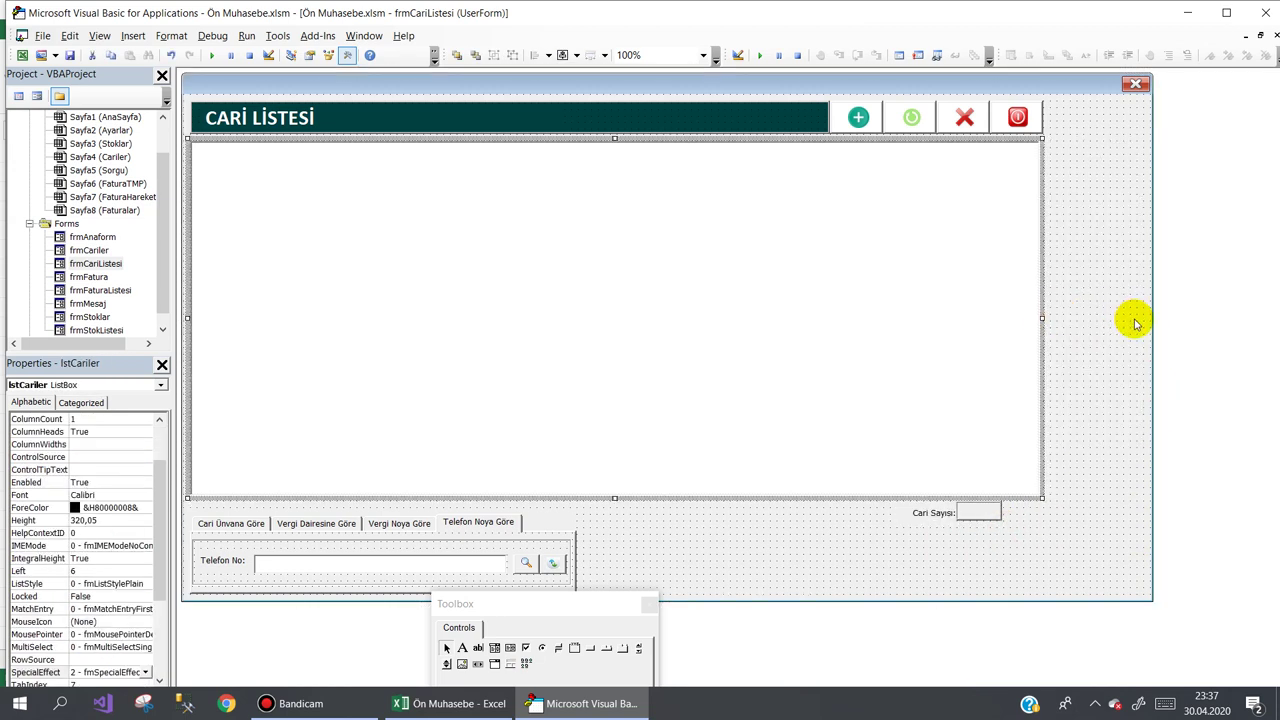
pyautogui.click(1143, 324)
pyautogui.moveTo(1155, 336); pyautogui.dragTo(1052, 334)
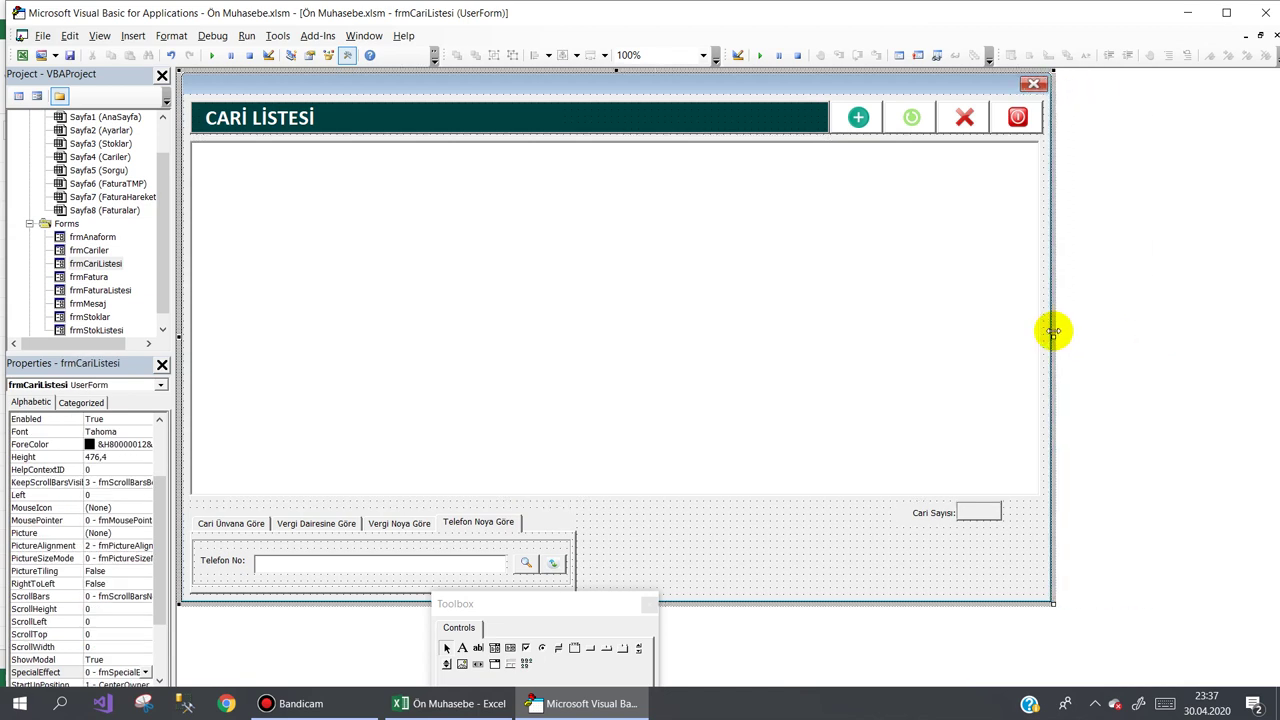
# - Extend the customer list box's bottom edge slightly lower
pyautogui.click(527, 525)
pyautogui.click(608, 452)
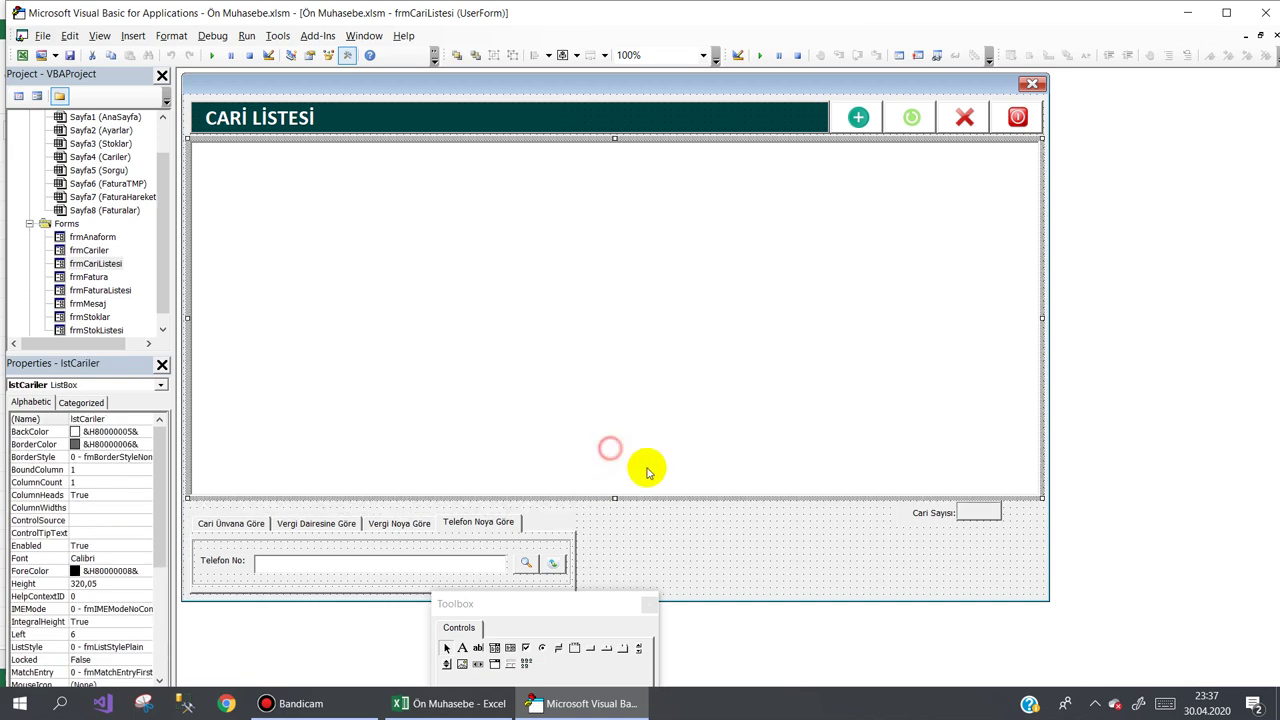
pyautogui.moveTo(1010, 548); pyautogui.dragTo(900, 504)
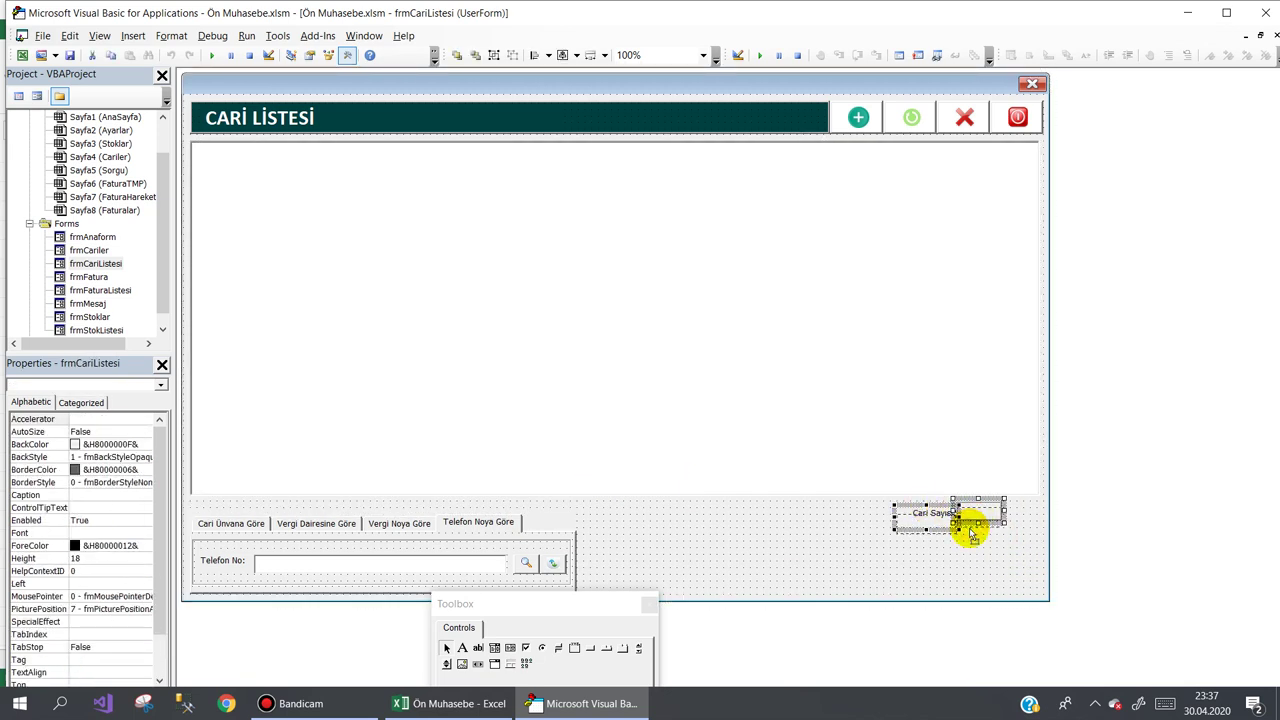
pyautogui.click(920, 477)
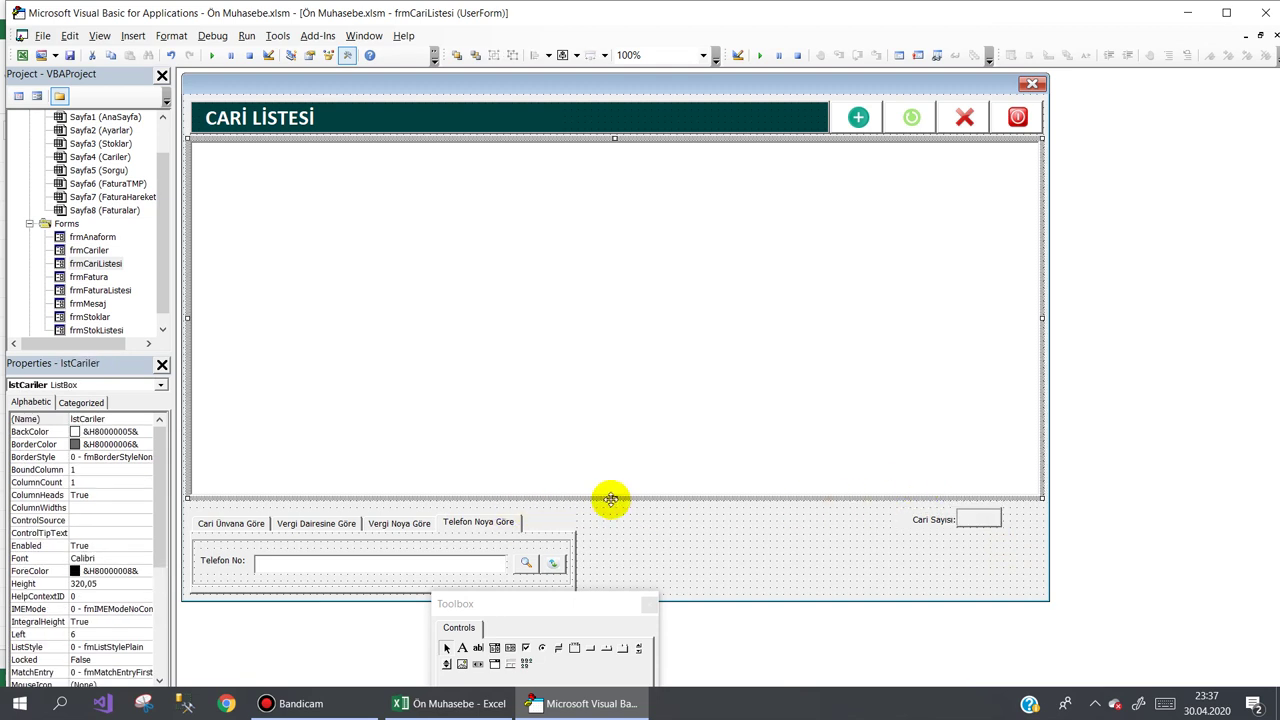
pyautogui.moveTo(615, 503); pyautogui.dragTo(615, 512)
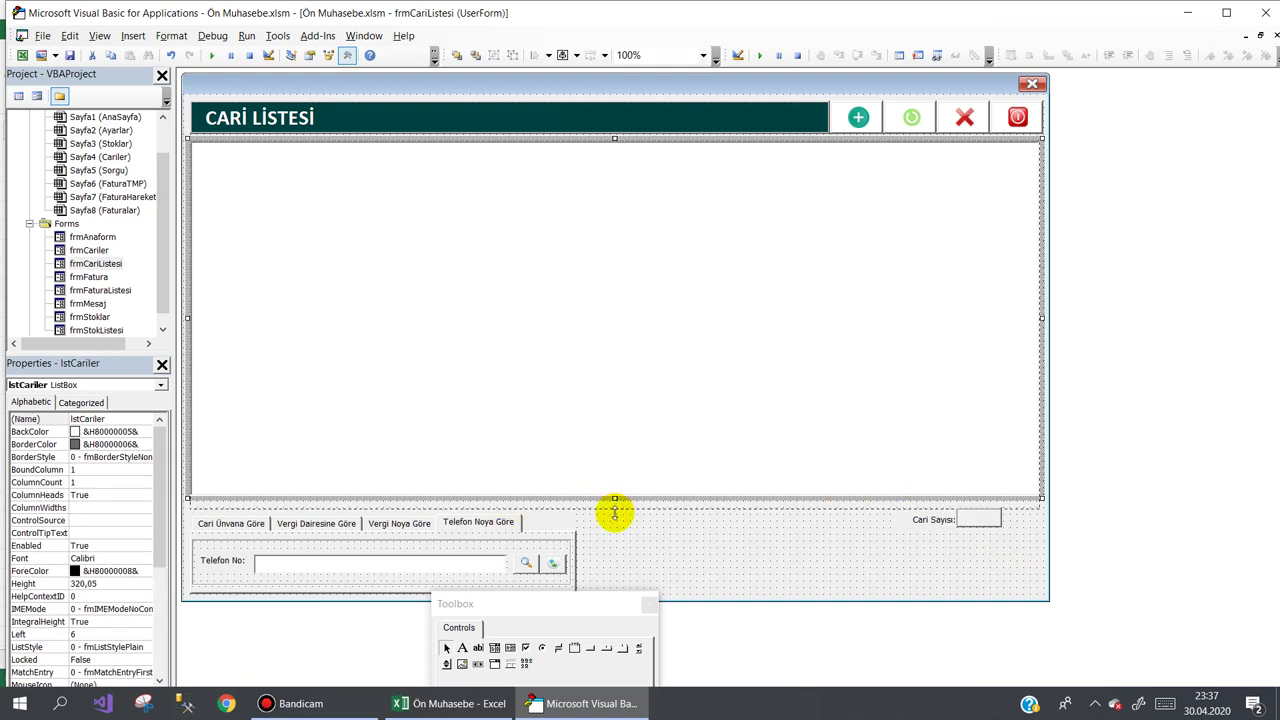
# - Place the Cari Sayısı label and box together at the form's lower right
pyautogui.click(1002, 538)
pyautogui.moveTo(1002, 538); pyautogui.dragTo(945, 522)
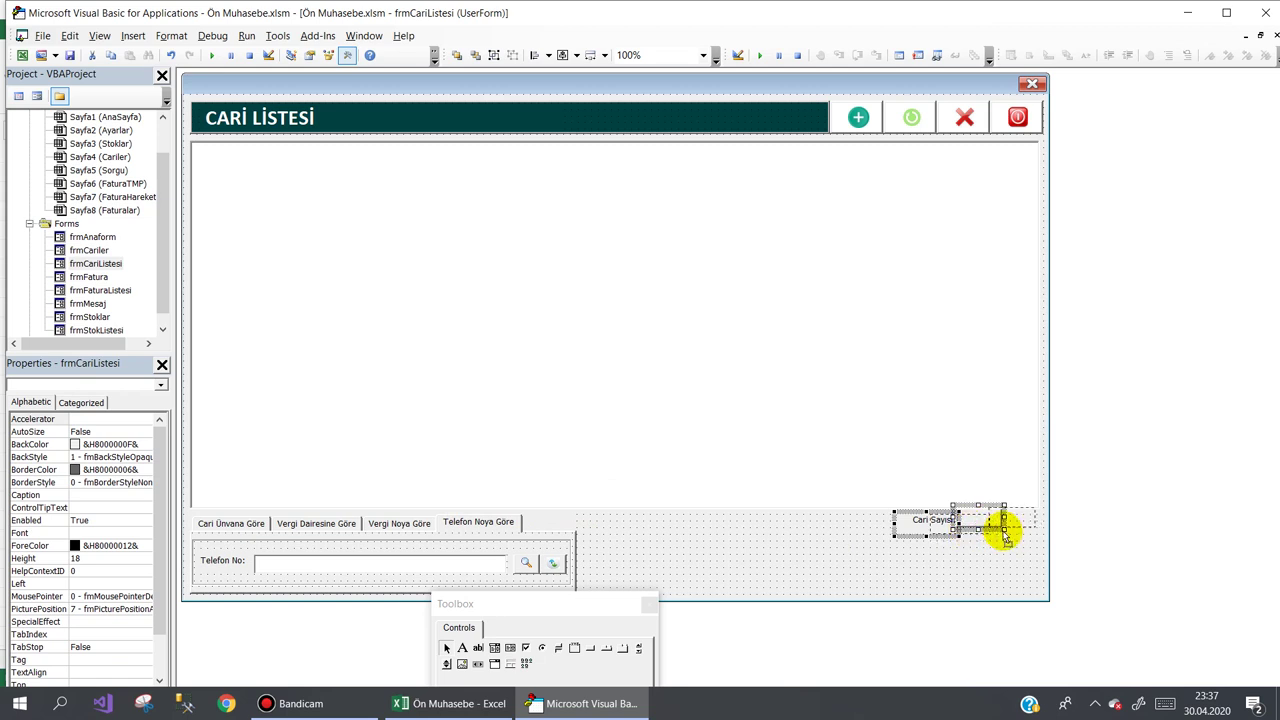
pyautogui.moveTo(1005, 537); pyautogui.dragTo(1004, 540)
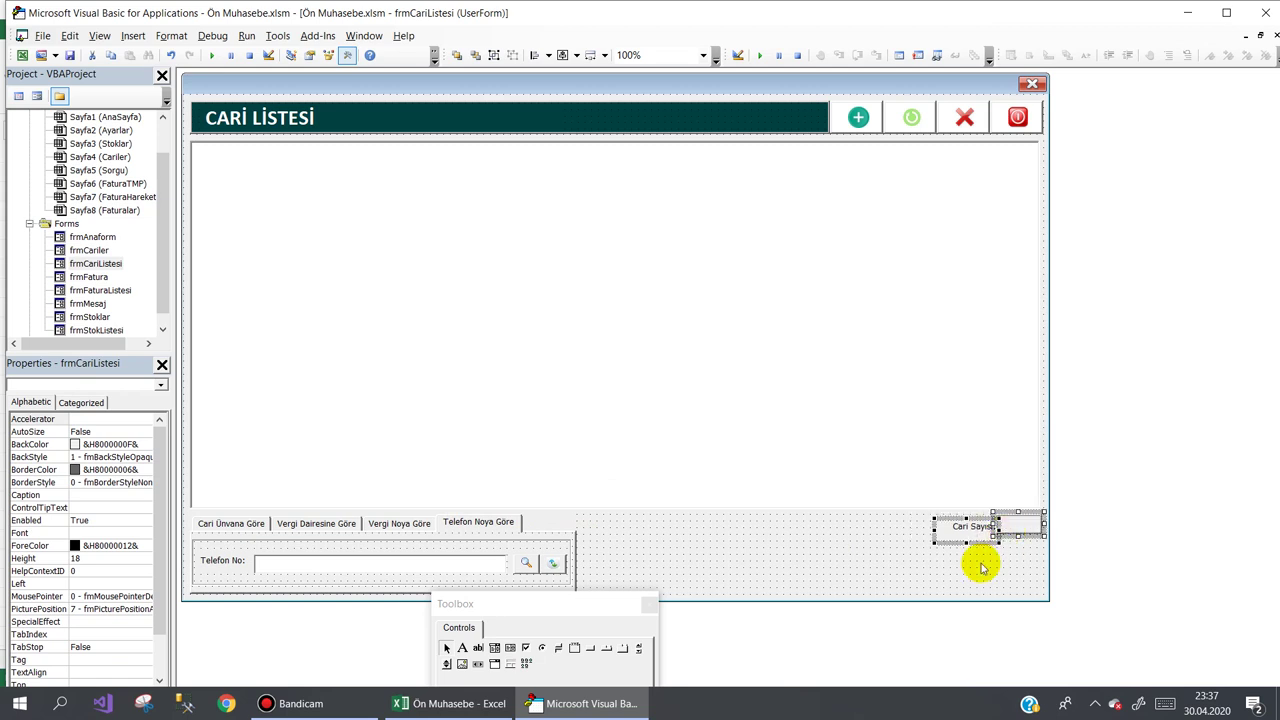
pyautogui.click(958, 566)
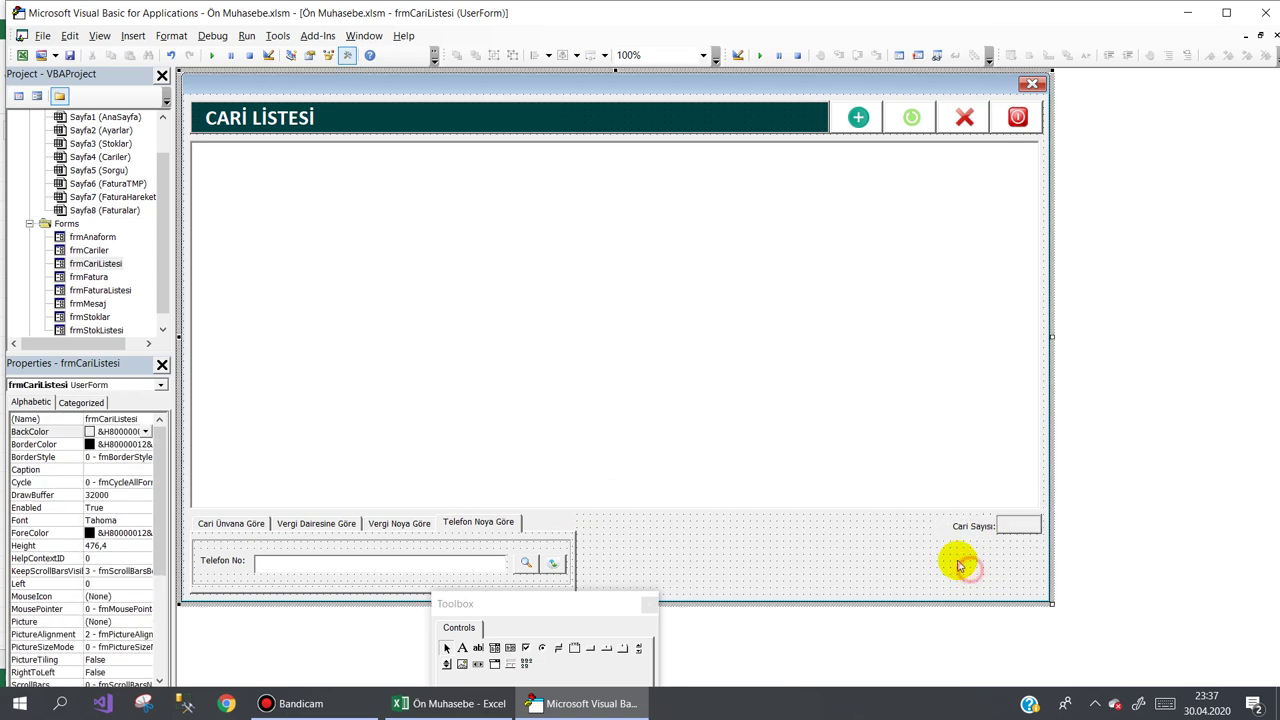
pyautogui.click(737, 577)
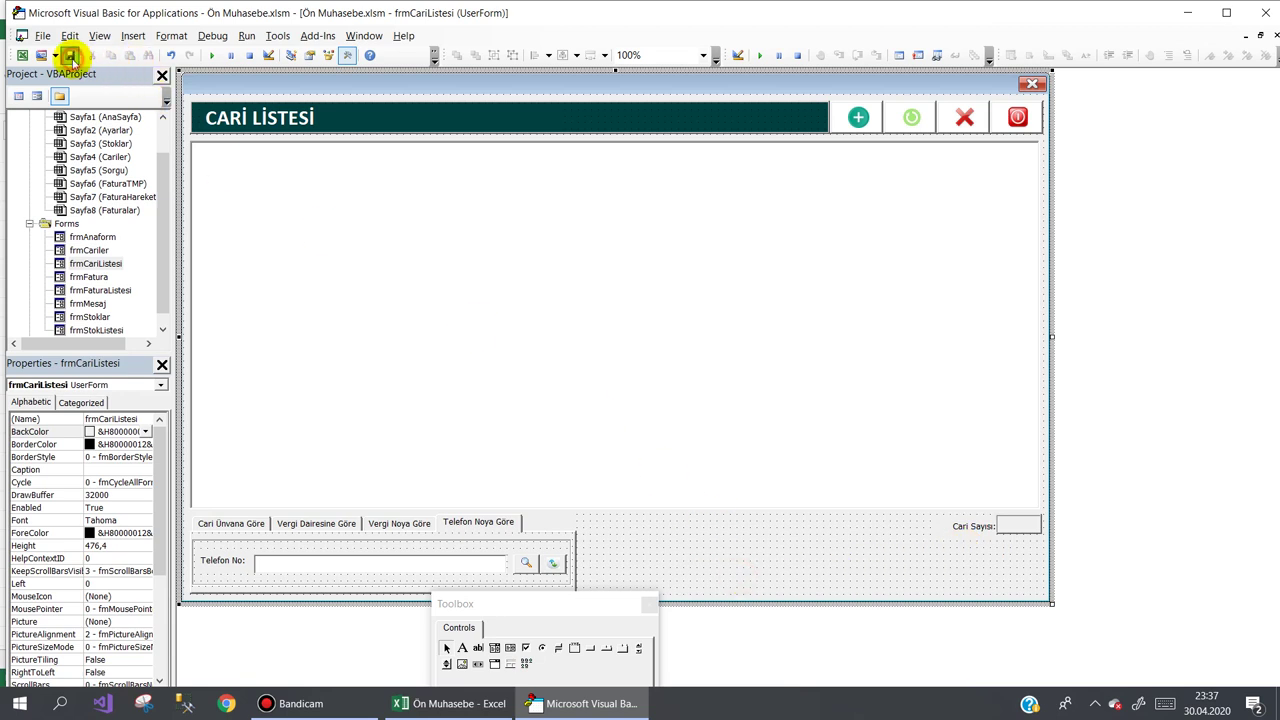
pyautogui.click(408, 711)
# - Open Cari Listesi from the main menu and check the GÜNEŞ BILGISAYAR row
pyautogui.click(340, 286)
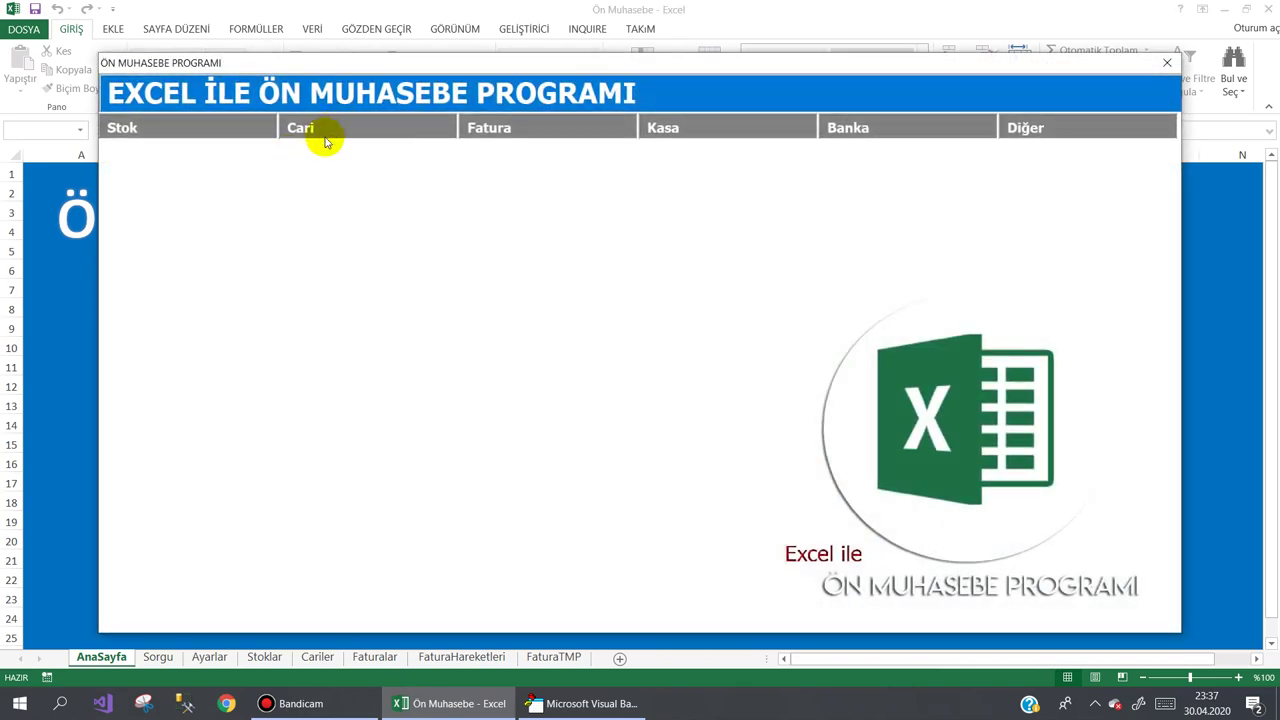
pyautogui.click(300, 124)
pyautogui.click(329, 163)
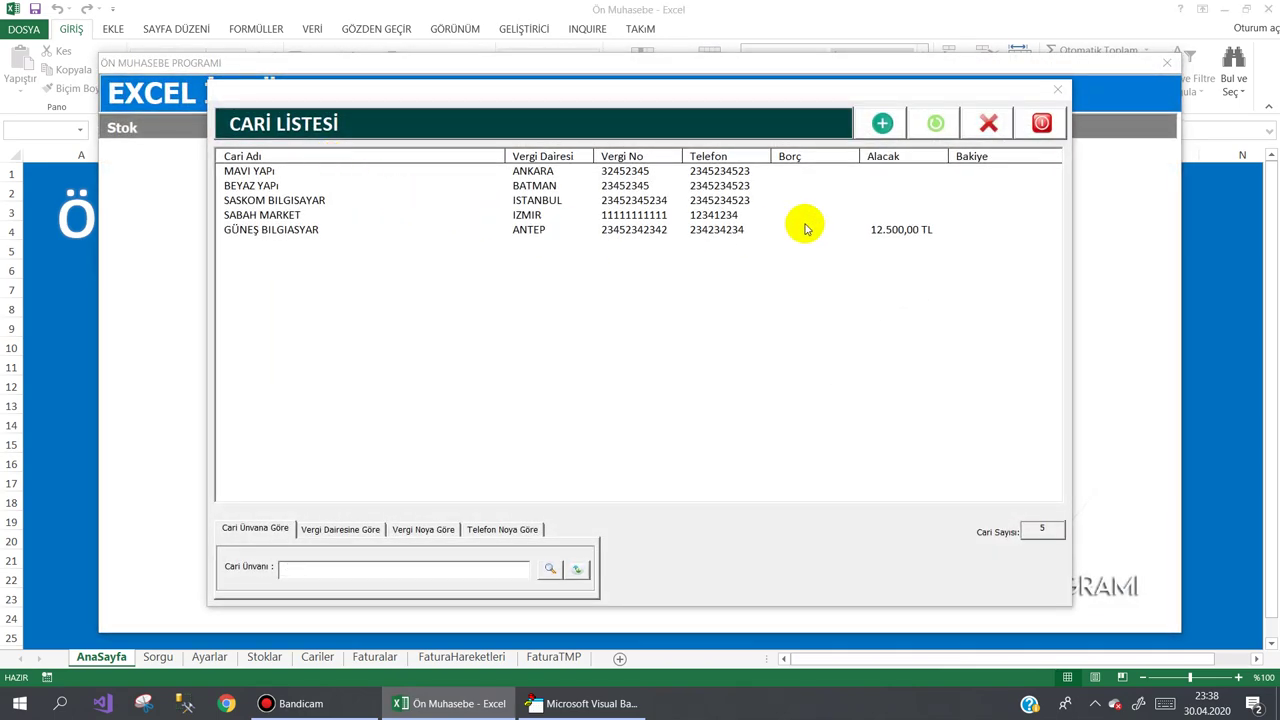
pyautogui.click(813, 232)
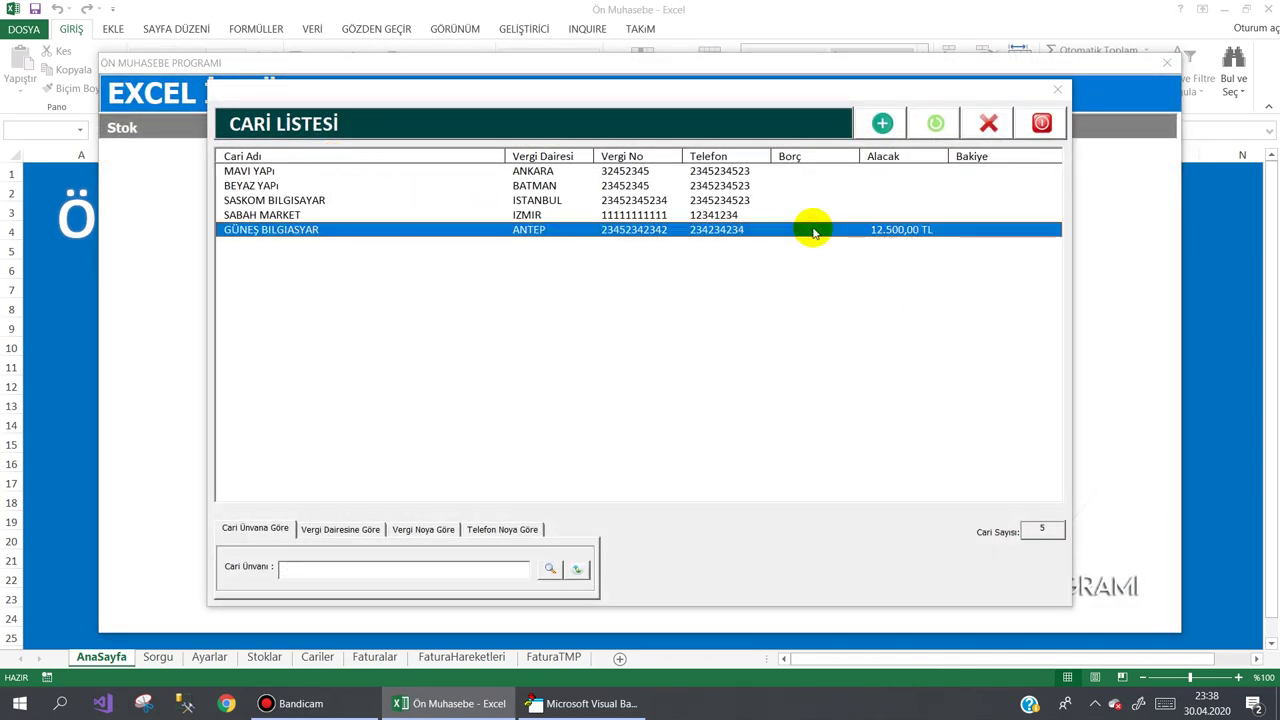
pyautogui.click(1039, 121)
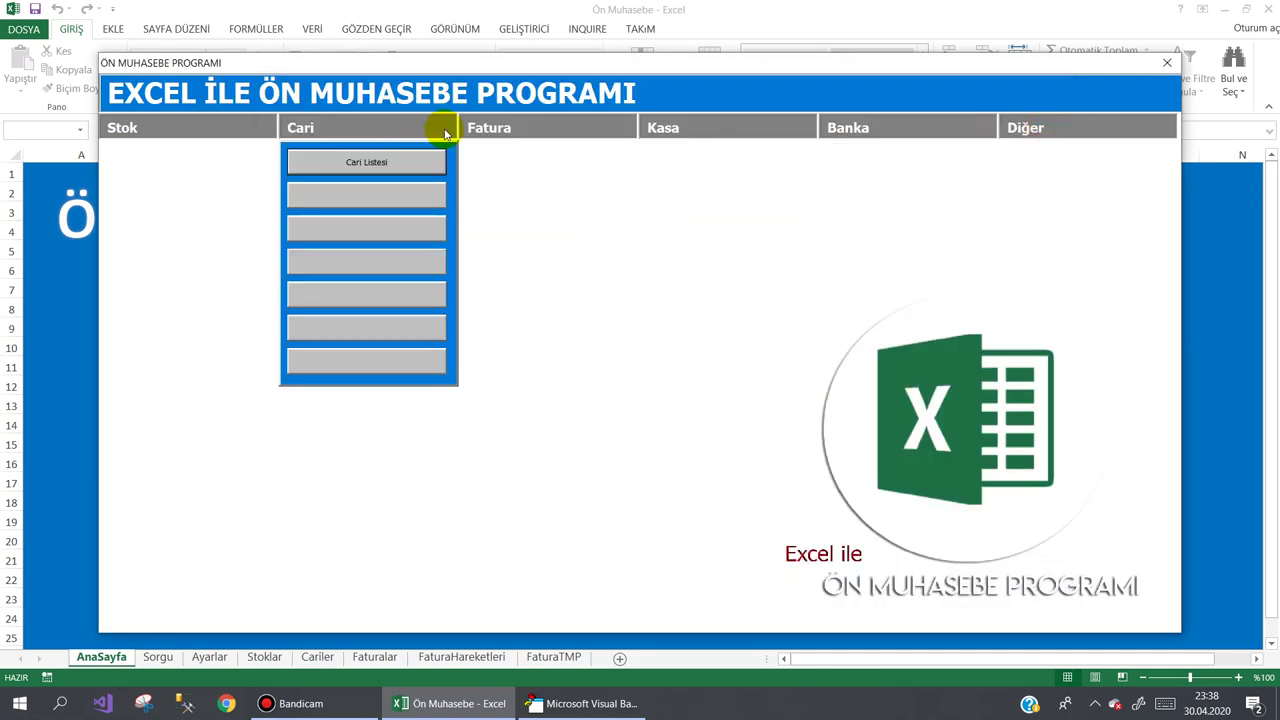
# - Start a new purchase invoice for SASKOM BILGISAYAR with the FIRIN stock item
pyautogui.click(513, 161)
pyautogui.click(834, 528)
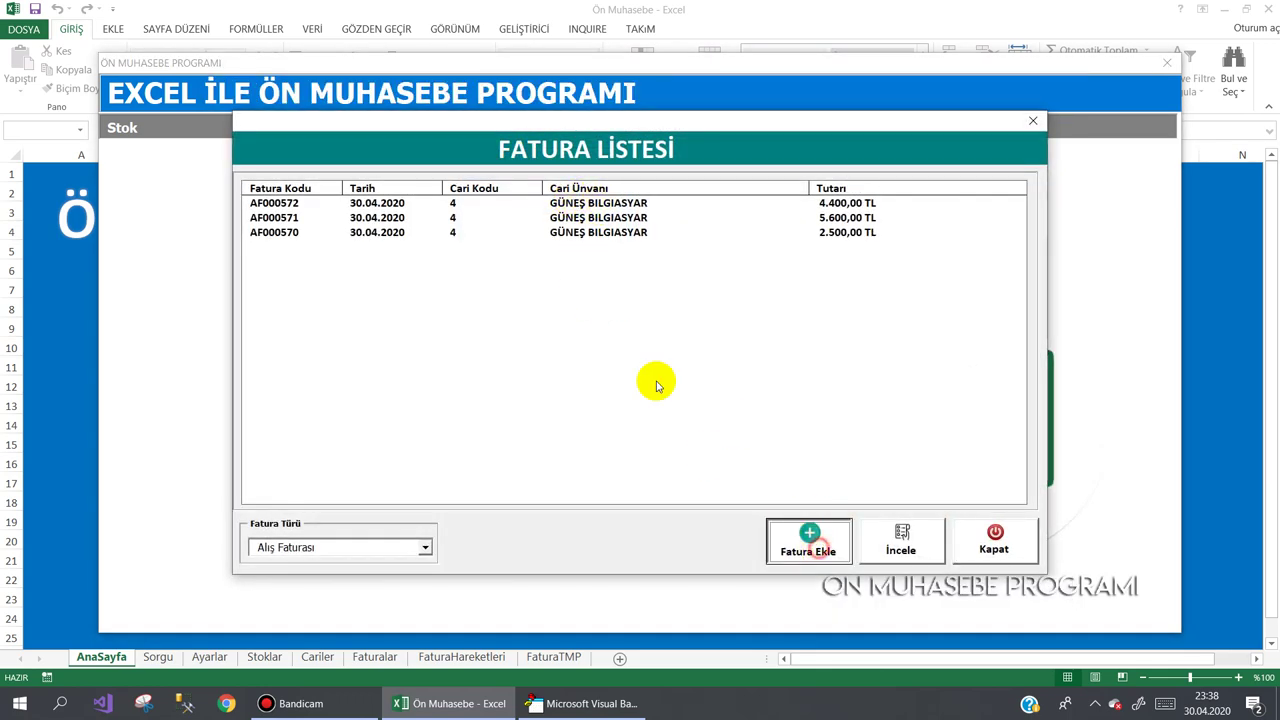
pyautogui.click(764, 199)
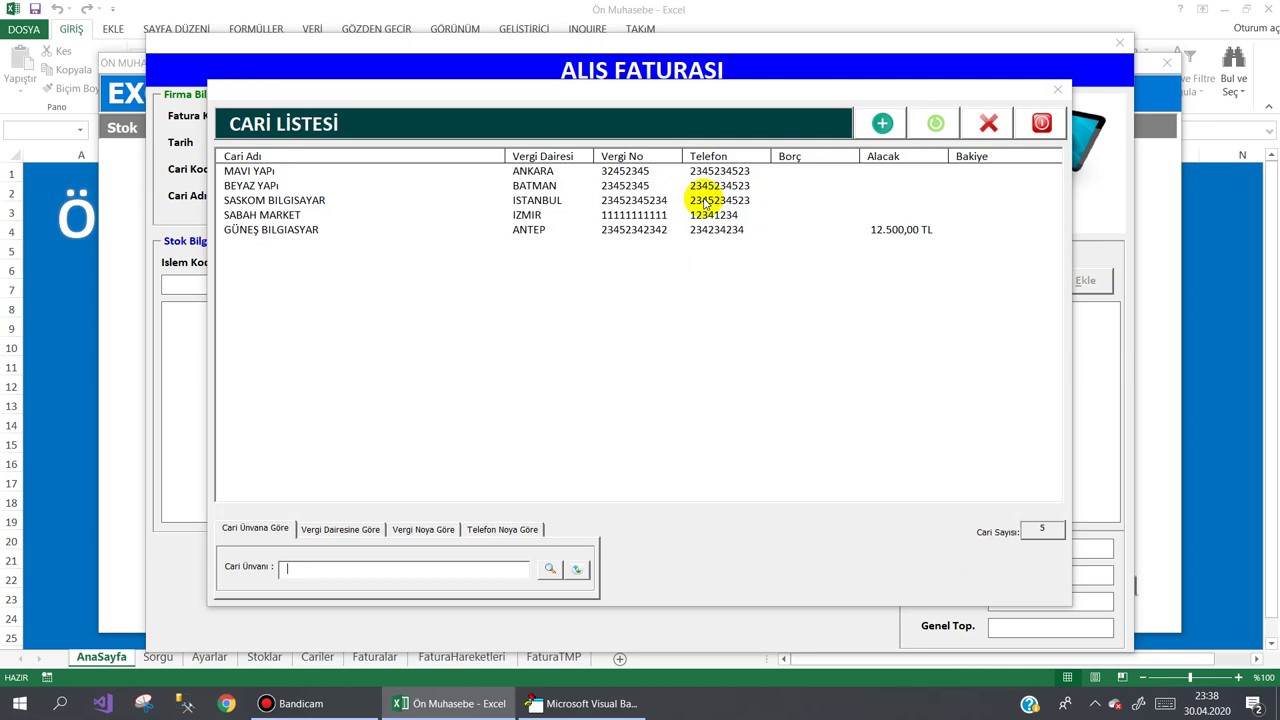
pyautogui.doubleClick(255, 200)
pyautogui.doubleClick(345, 205)
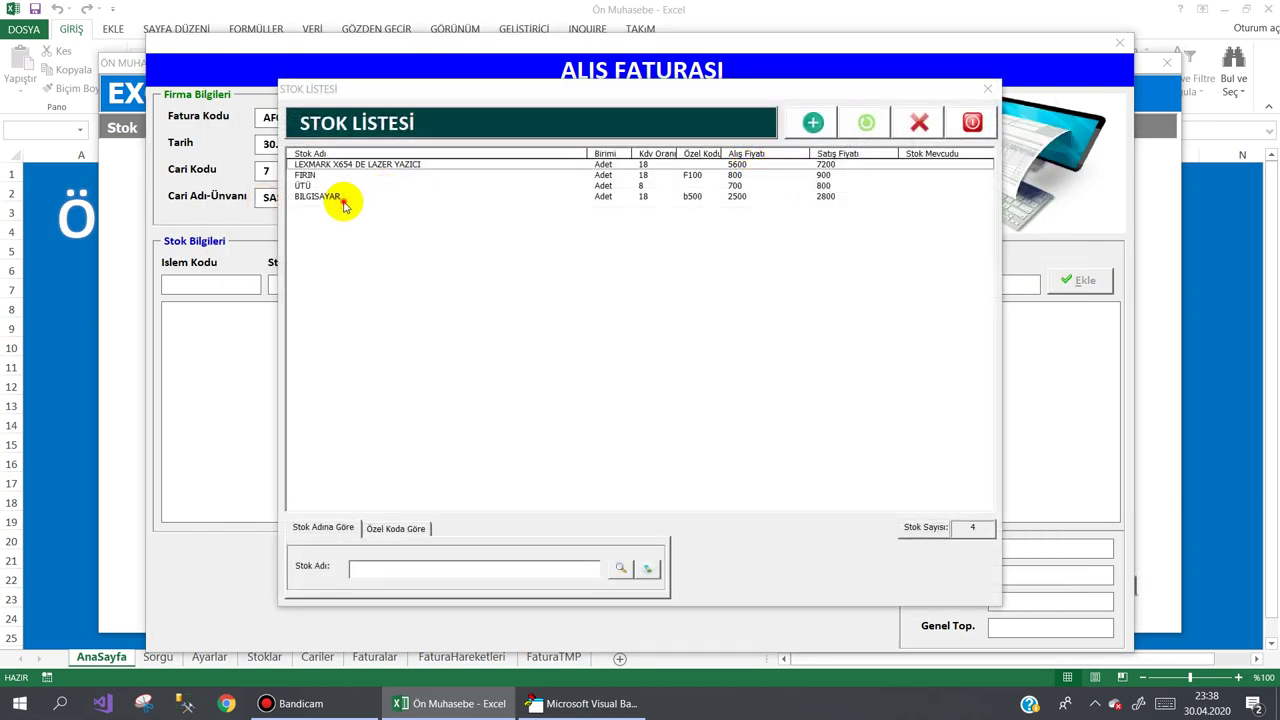
pyautogui.click(769, 373)
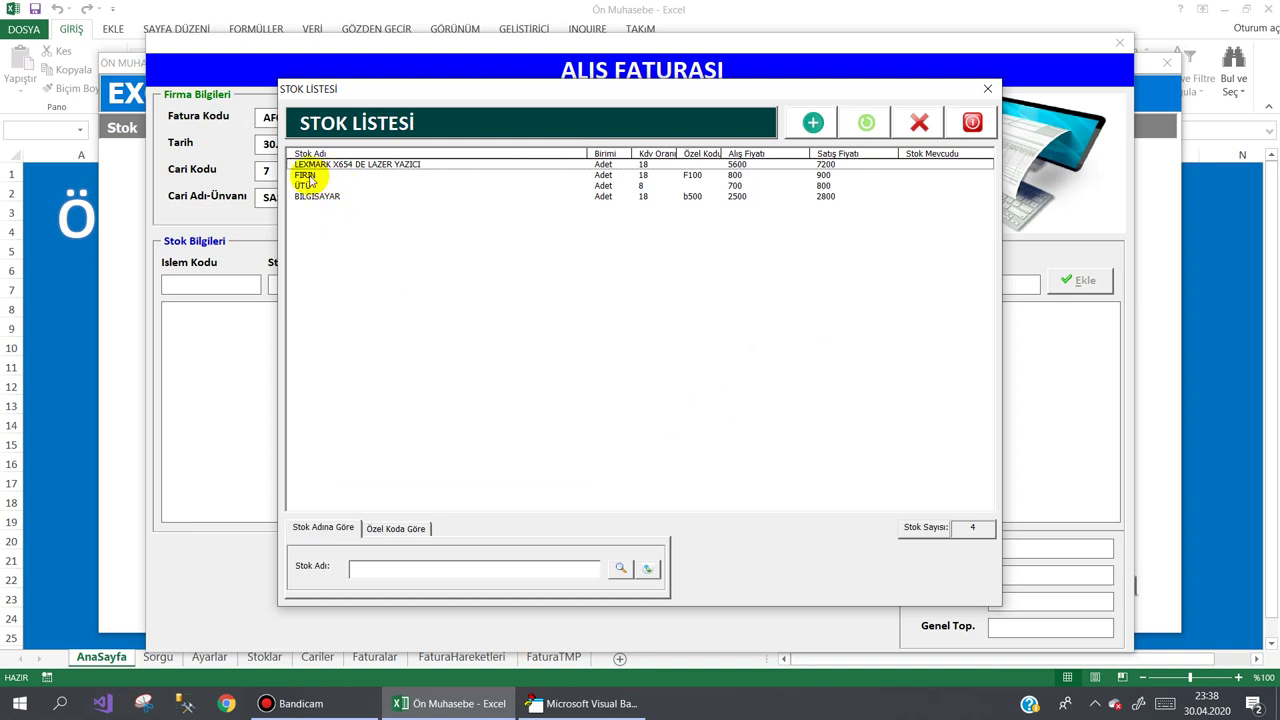
pyautogui.click(308, 177)
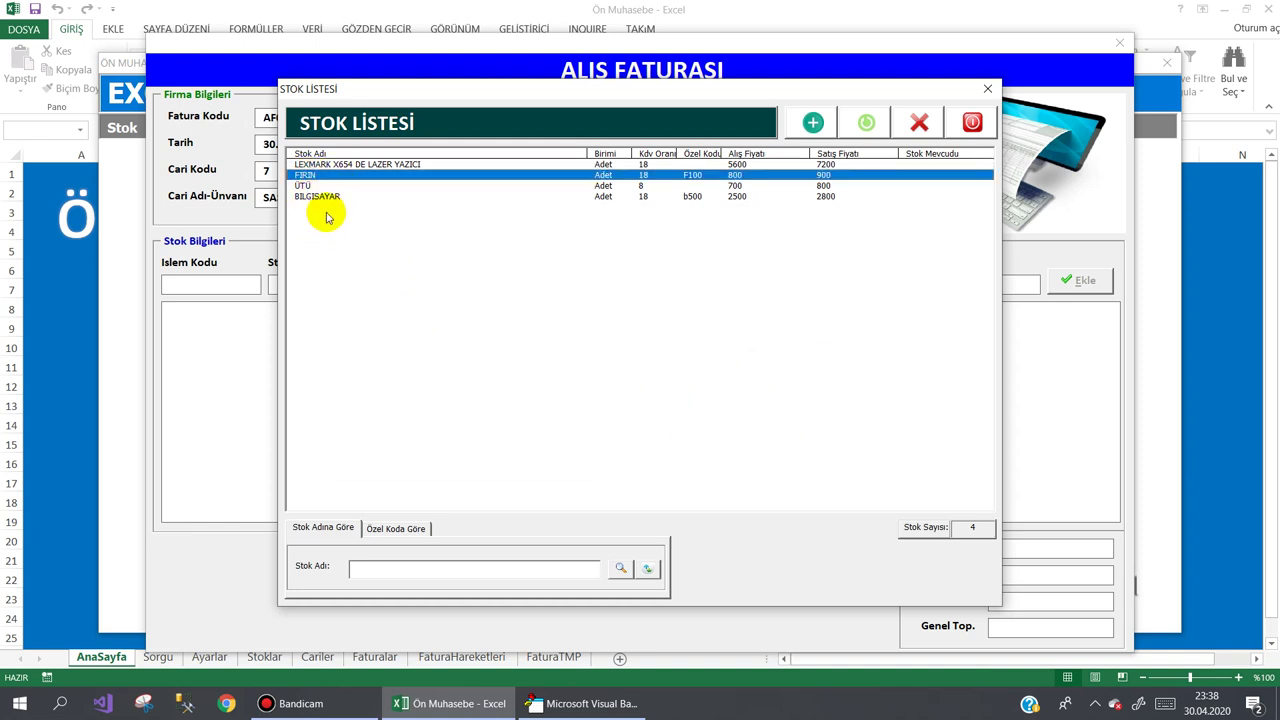
pyautogui.doubleClick(321, 255)
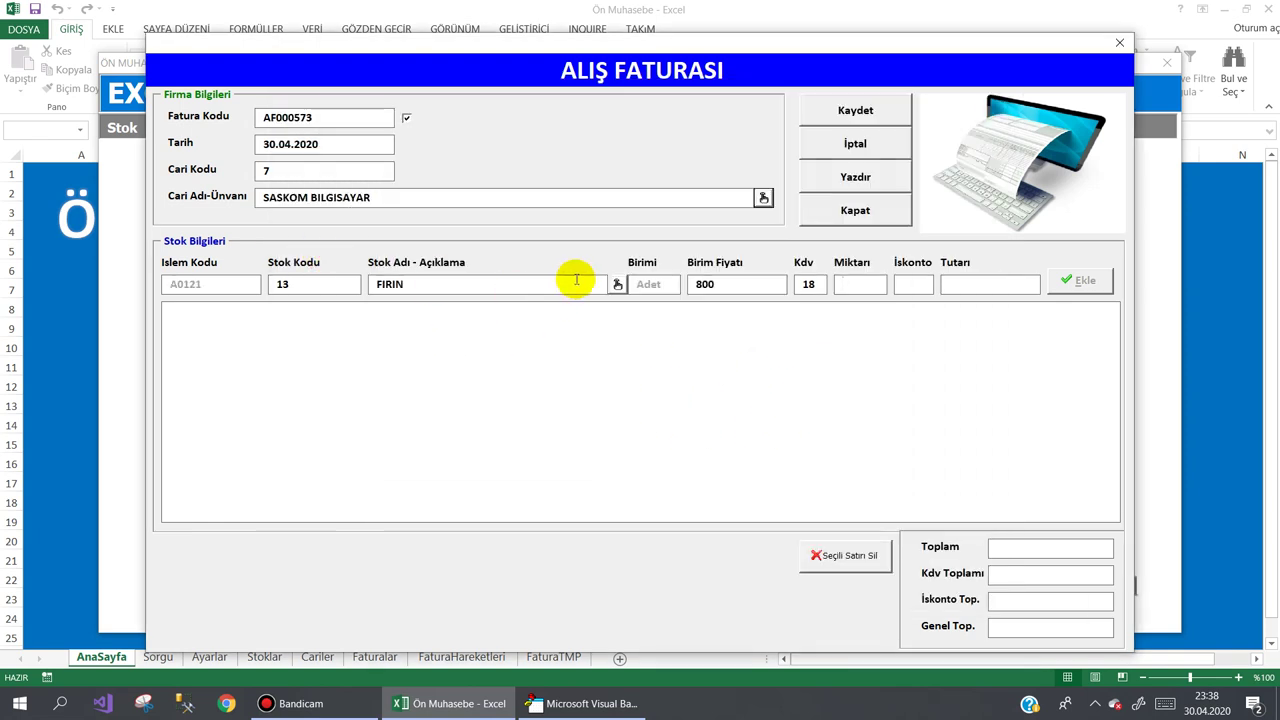
# - Clear the Kdv rate, set İskonto to 30 and add the two-FIRIN line
pyautogui.click(617, 285)
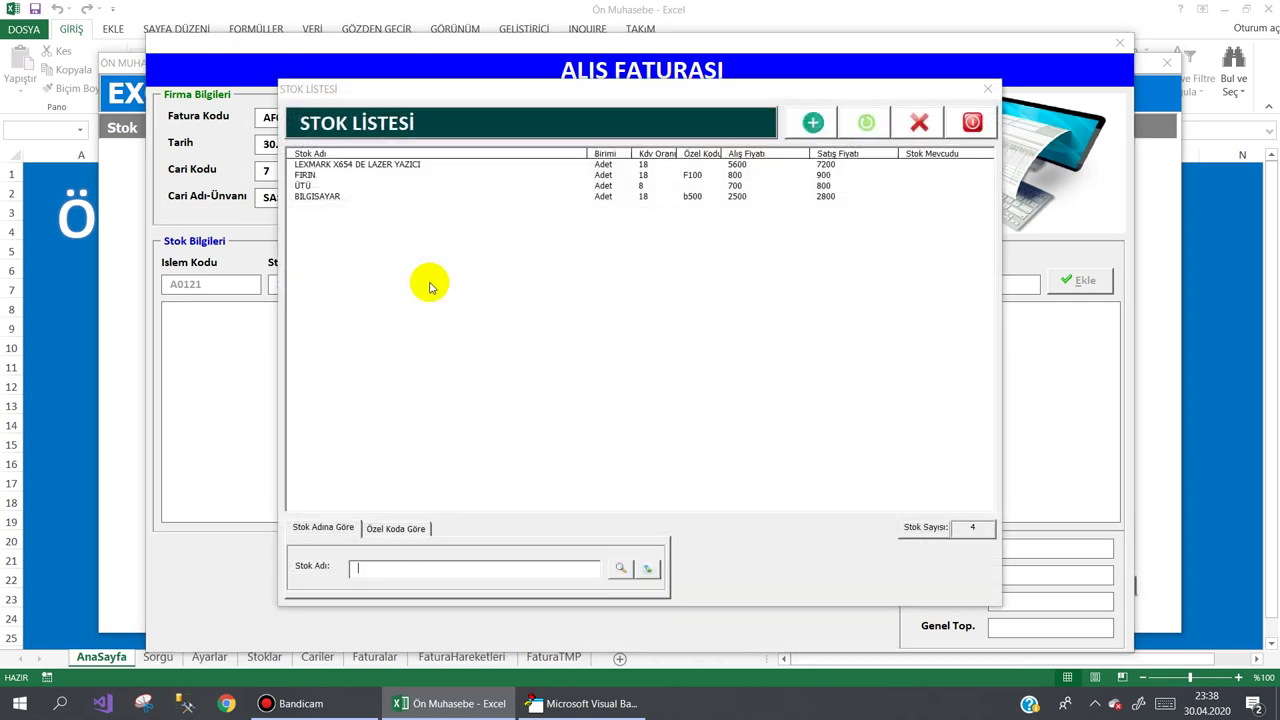
pyautogui.doubleClick(776, 405)
pyautogui.click(803, 375)
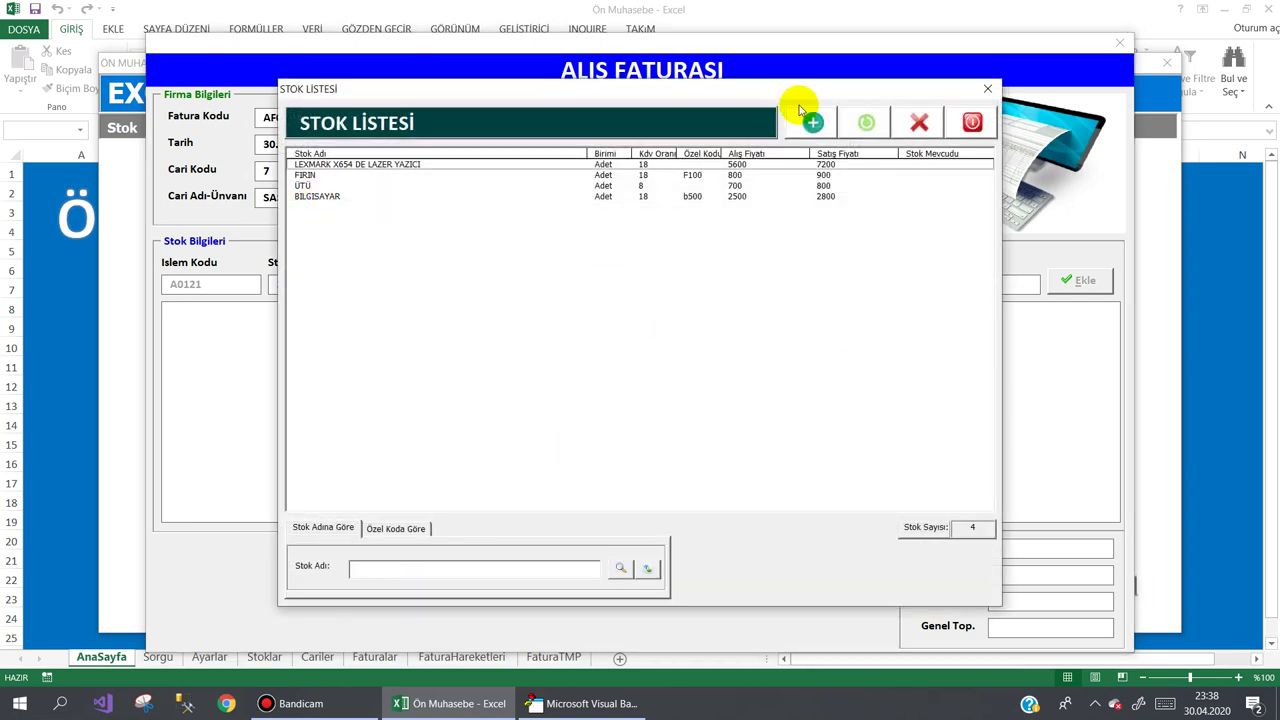
pyautogui.click(972, 122)
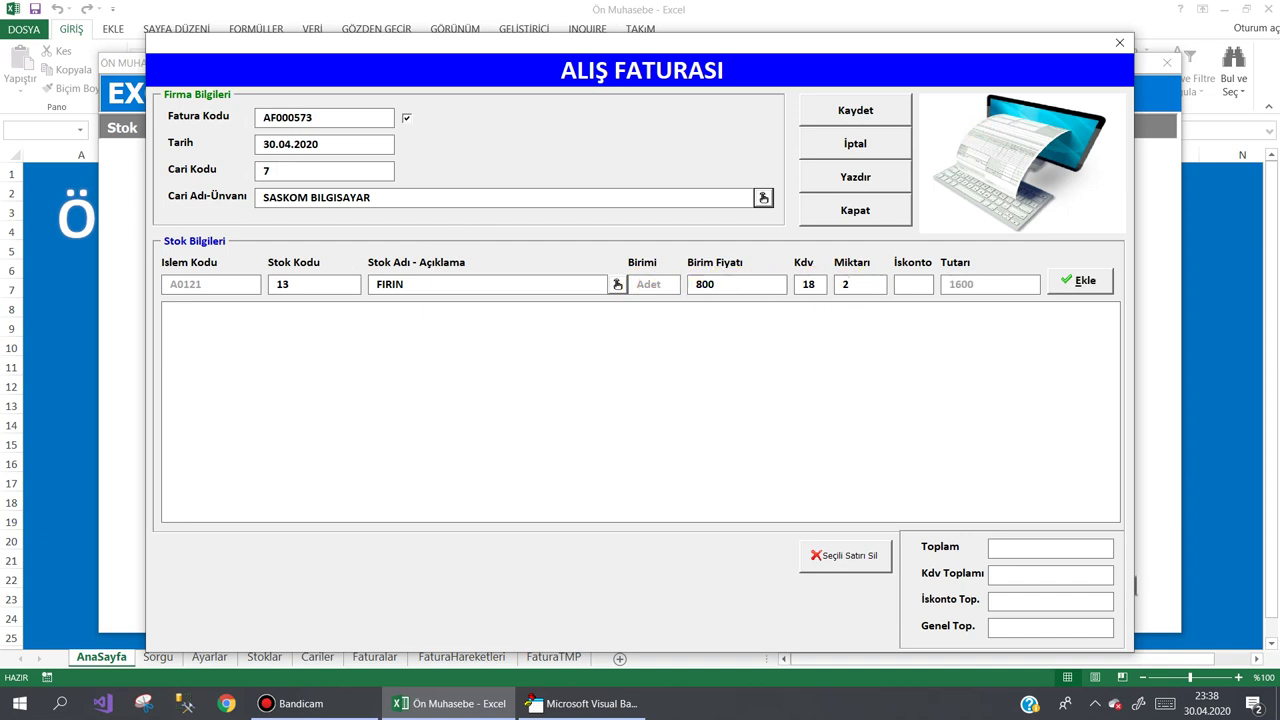
pyautogui.write('30')
pyautogui.doubleClick(815, 287)
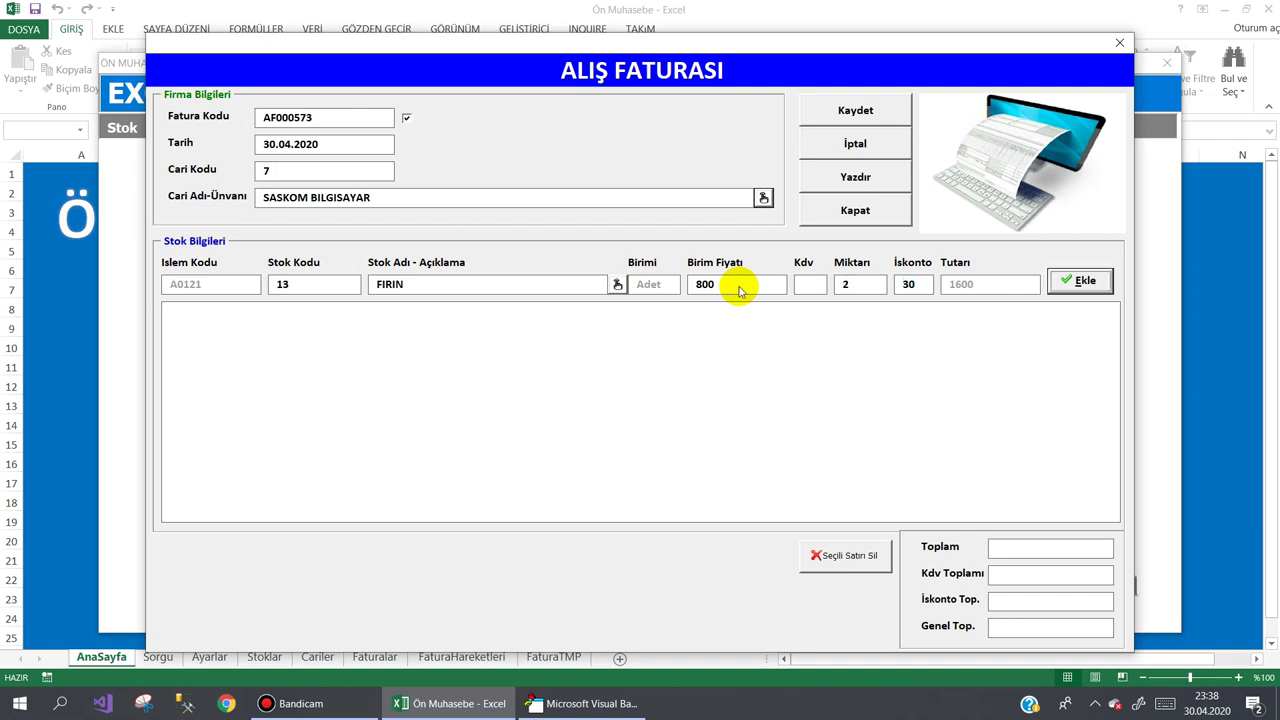
pyautogui.press('Return')
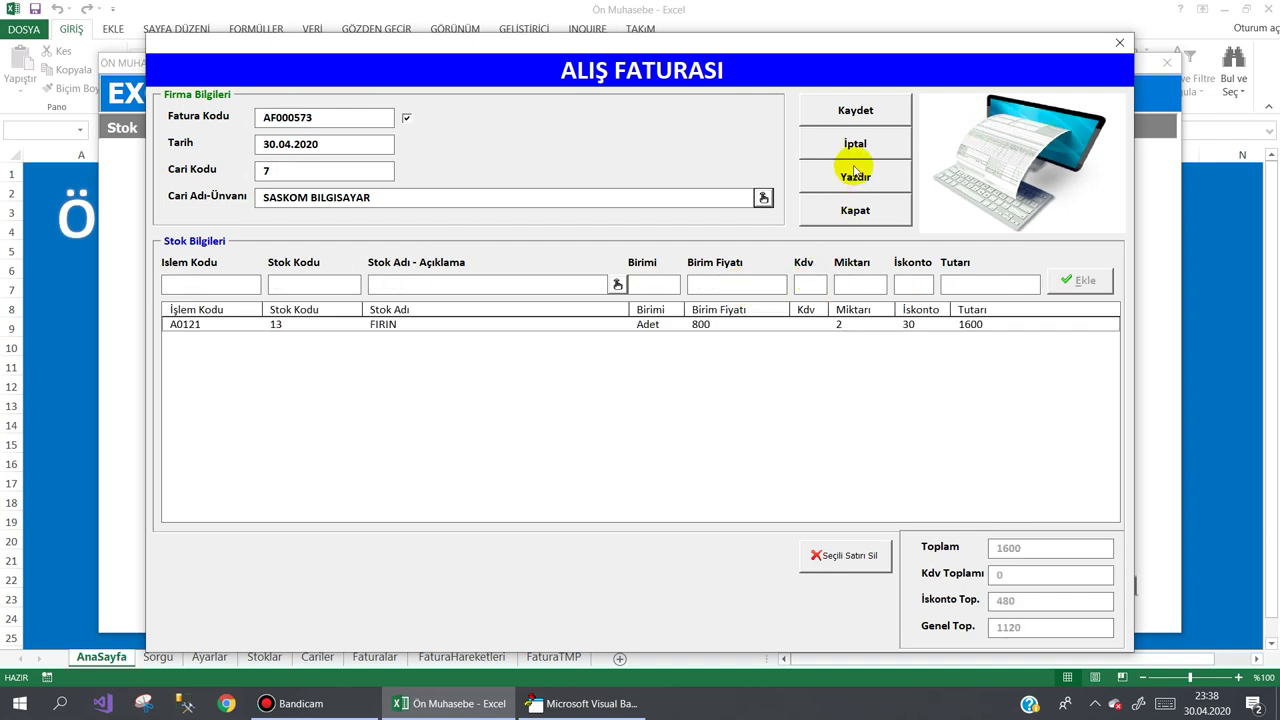
# - Save invoice AF000573 at 1.120,00 TL and close the invoice list
pyautogui.click(858, 112)
pyautogui.click(608, 410)
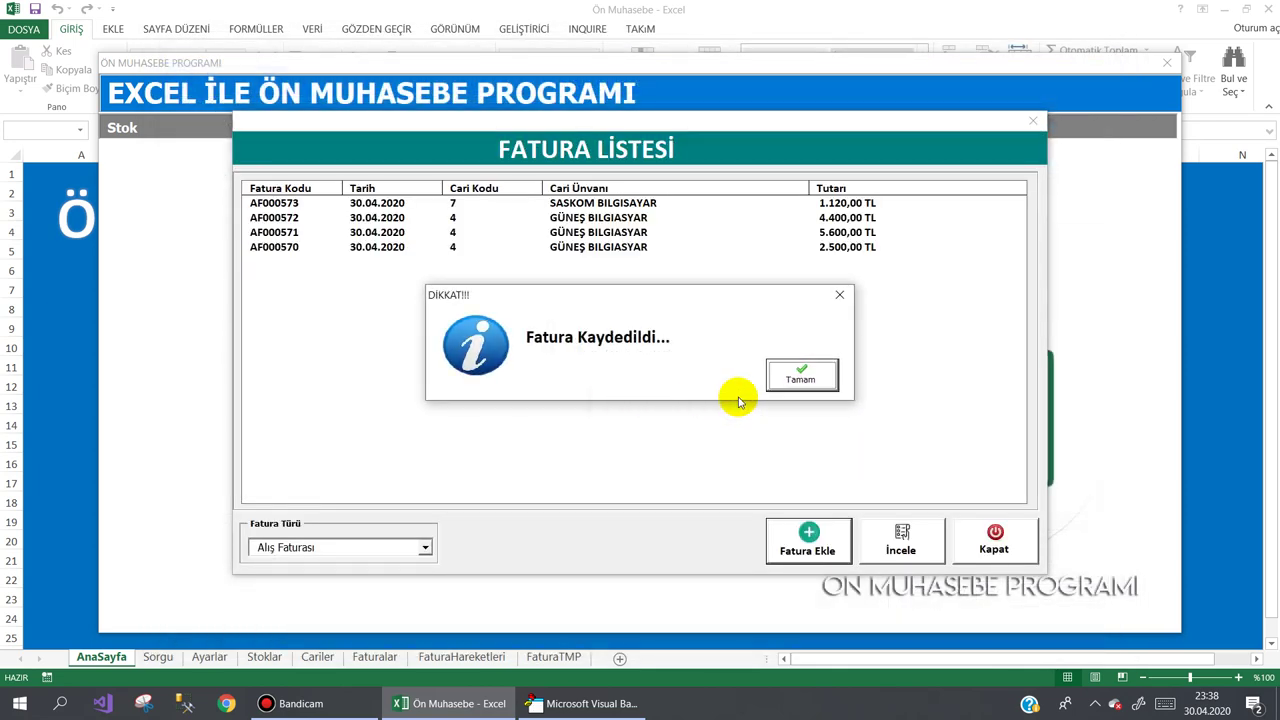
pyautogui.click(737, 396)
pyautogui.click(991, 531)
# - Check the SASKOM BILGISAYAR account in Cari Listesi
pyautogui.click(340, 120)
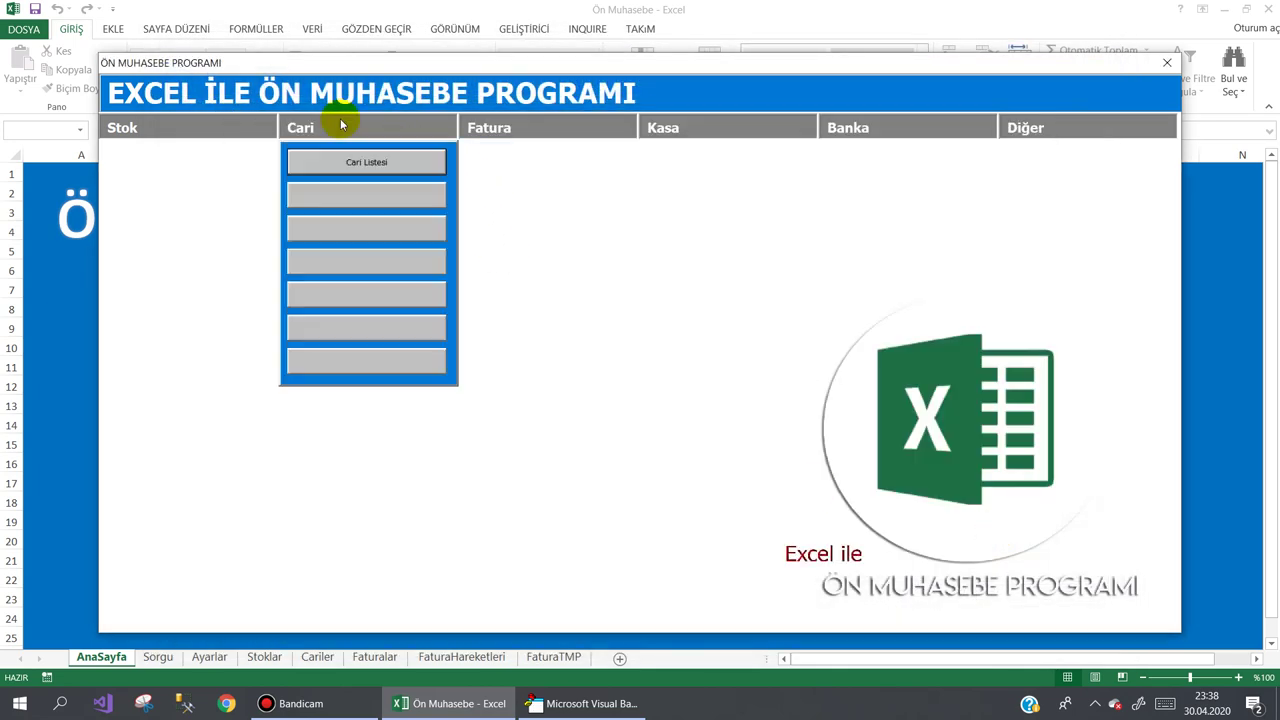
pyautogui.click(330, 161)
pyautogui.click(830, 201)
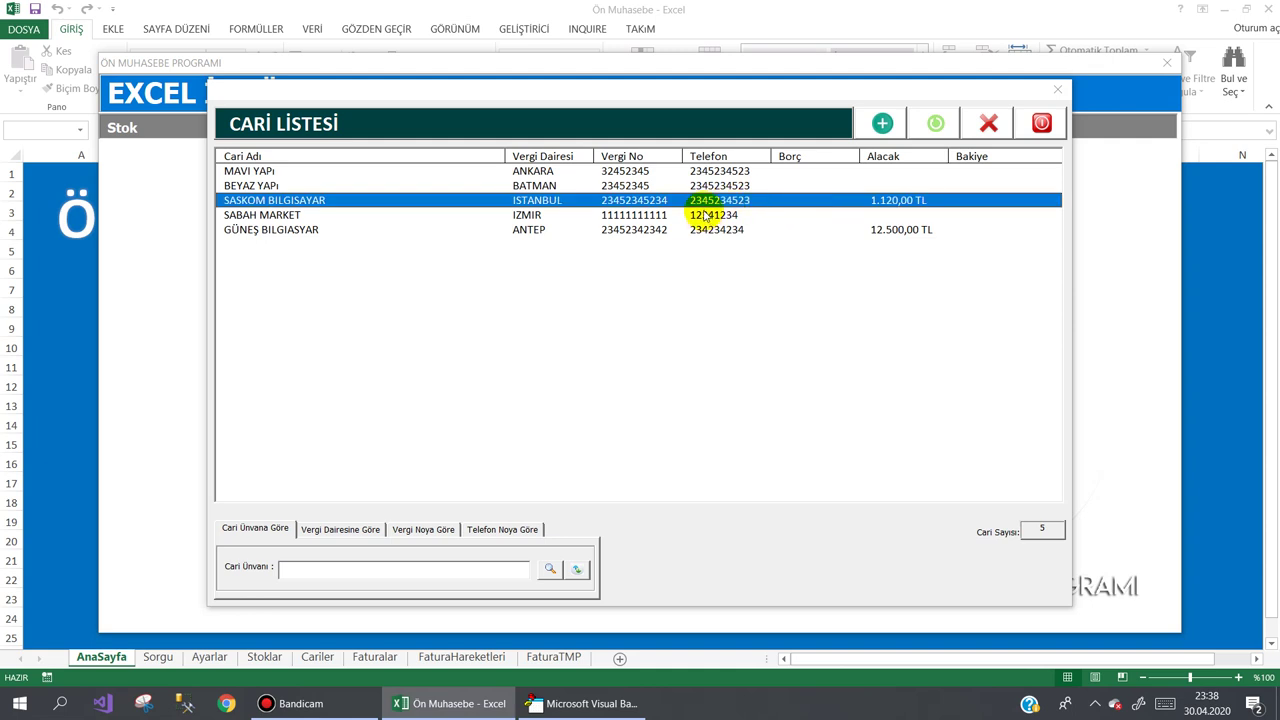
pyautogui.click(1041, 122)
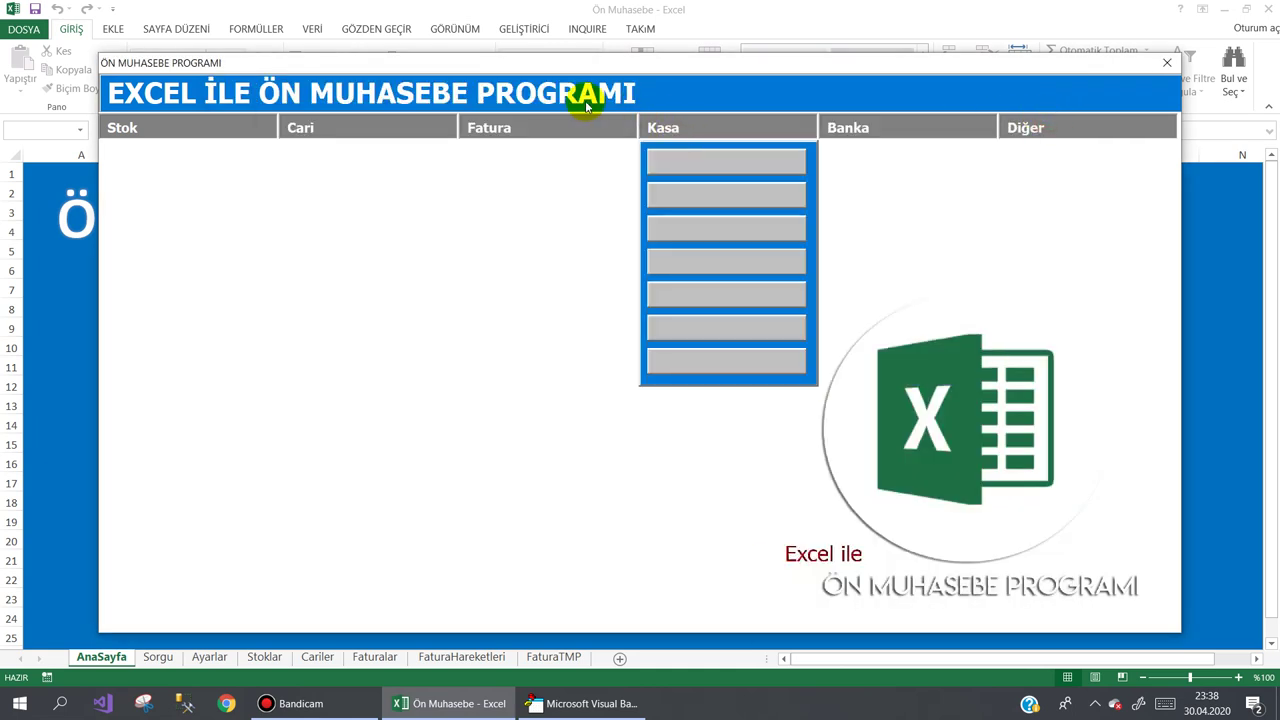
# - Create purchase invoice AF000574 for SASKOM BILGISAYAR with a LEXMARK X654 DE LAZER YAZICI line
pyautogui.moveTo(505, 130)
pyautogui.click(508, 170)
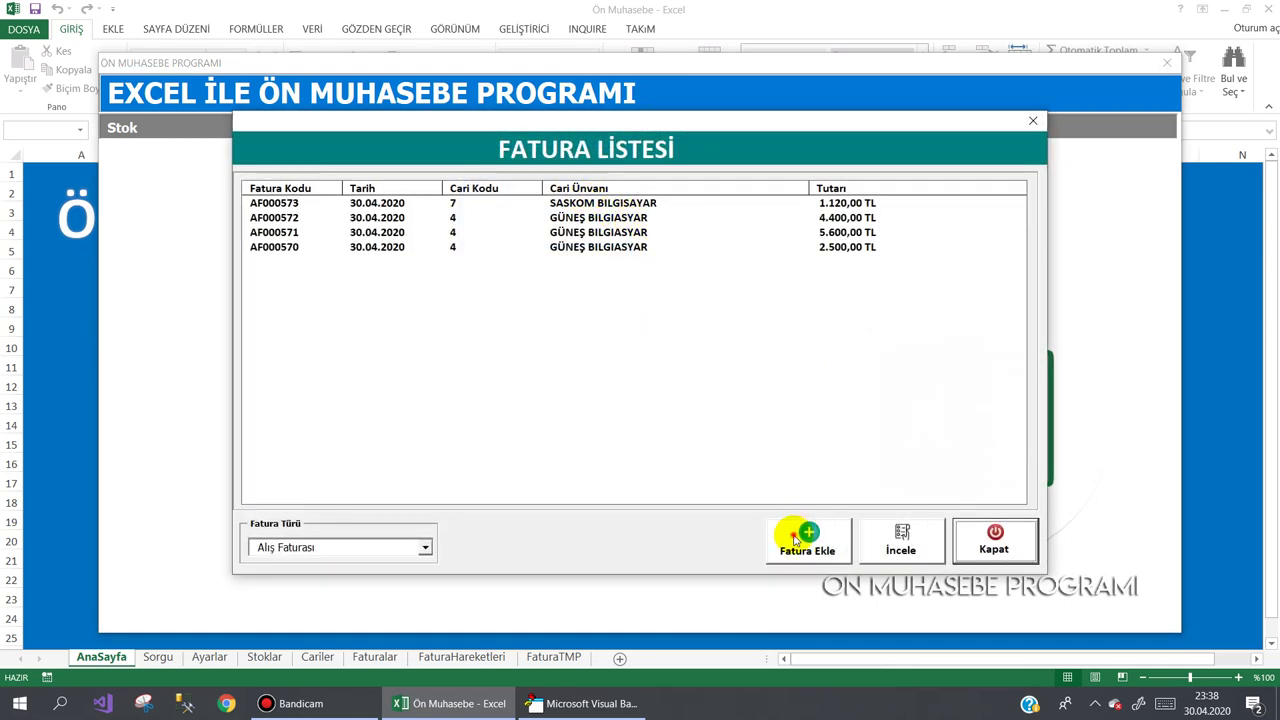
pyautogui.click(800, 535)
pyautogui.click(762, 200)
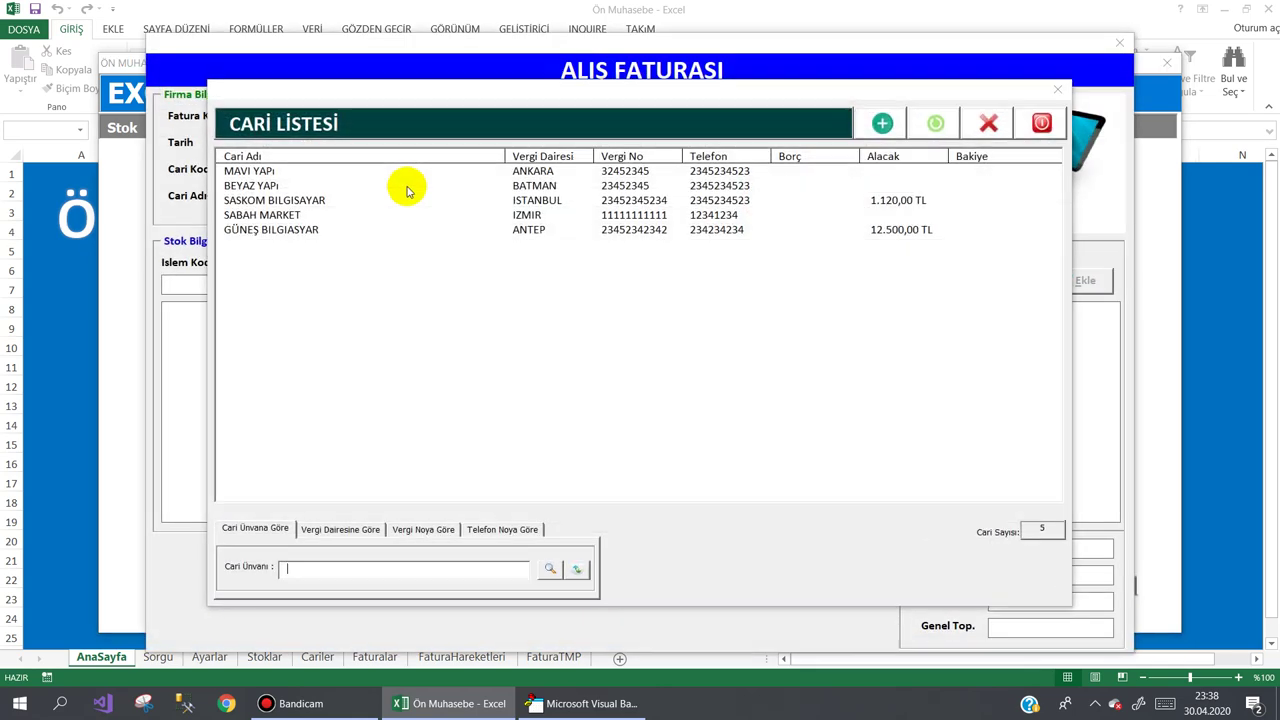
pyautogui.doubleClick(288, 196)
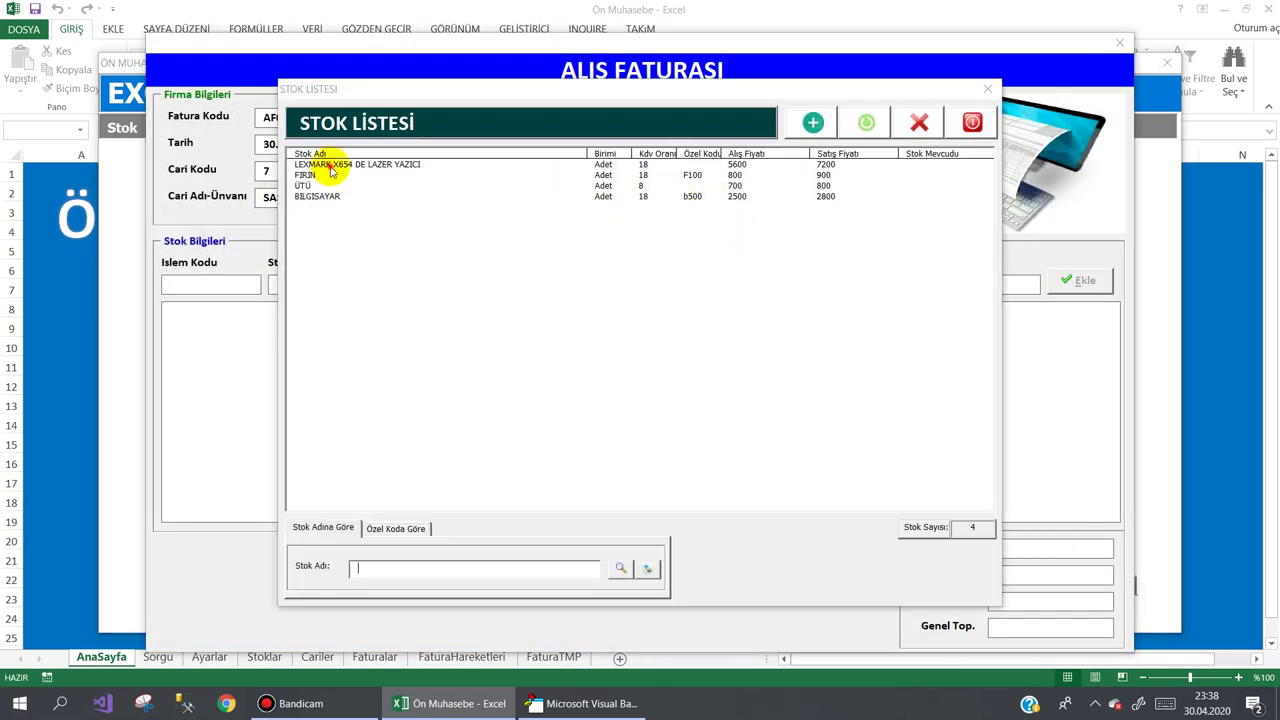
pyautogui.doubleClick(330, 164)
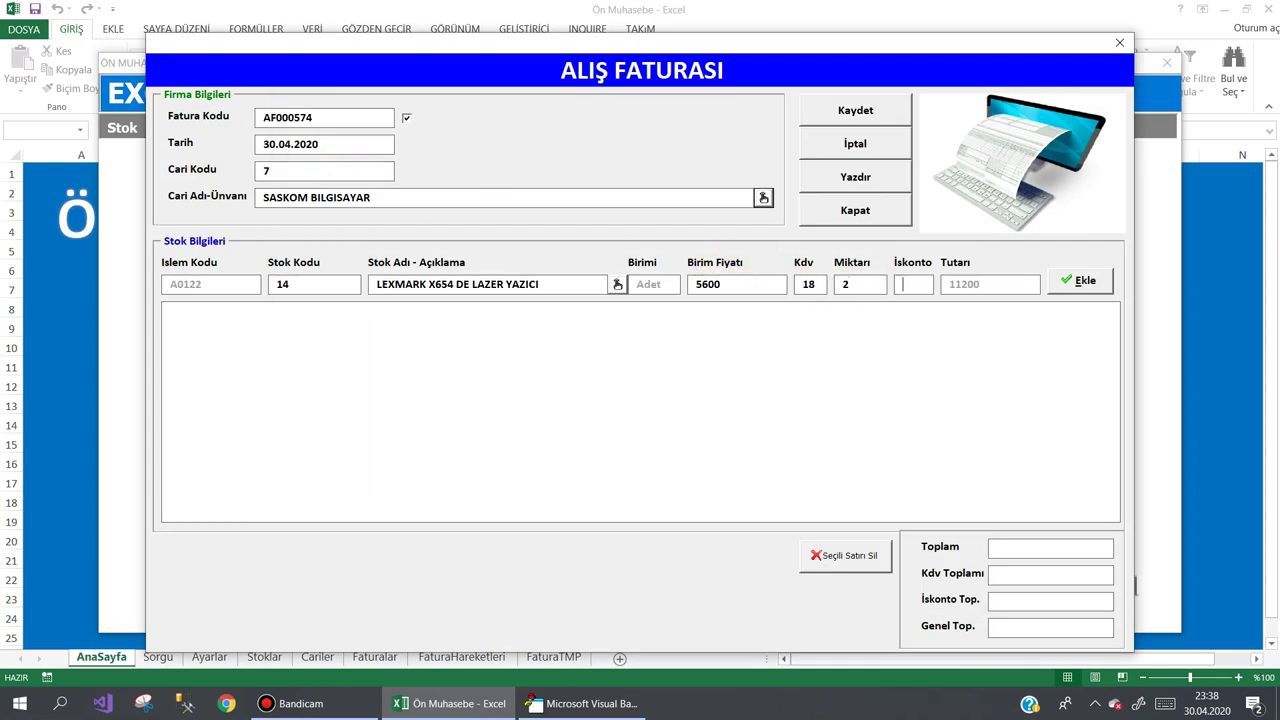
pyautogui.write('30')
pyautogui.press('Return')
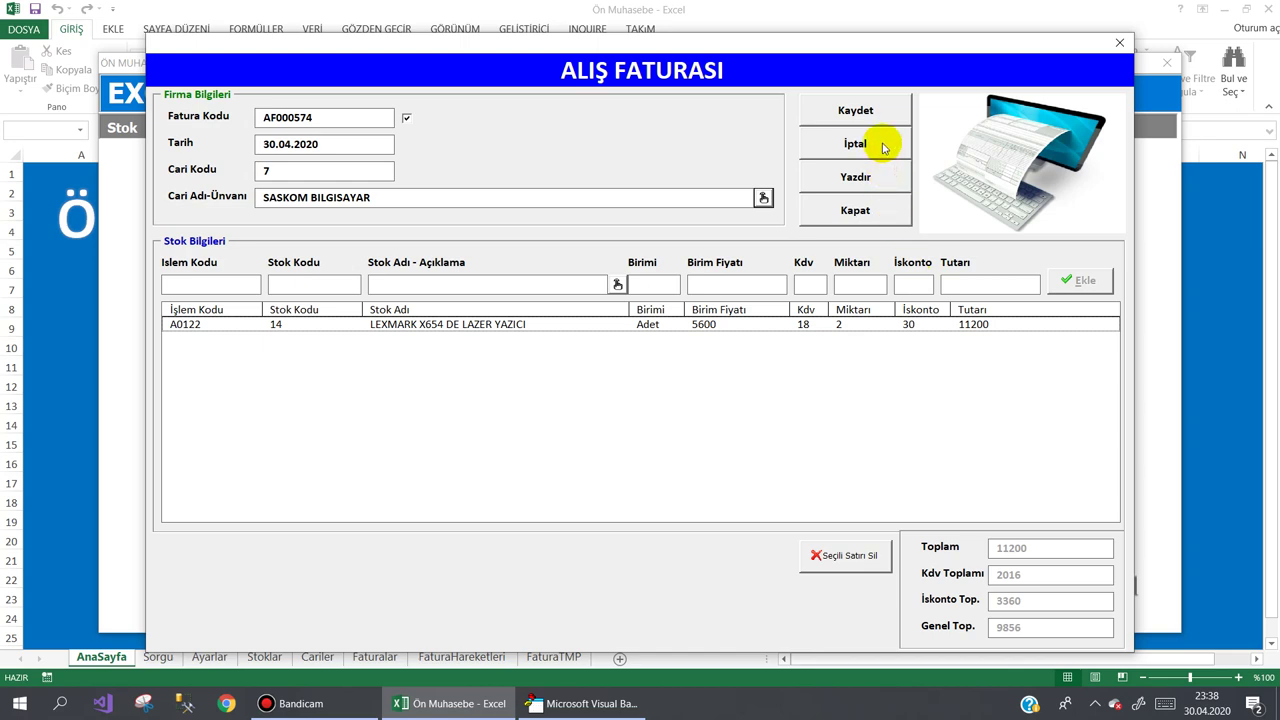
# - Save invoice AF000574 and confirm SASKOM BILGISAYAR's Alacak is now 10.976,00 TL
pyautogui.click(867, 115)
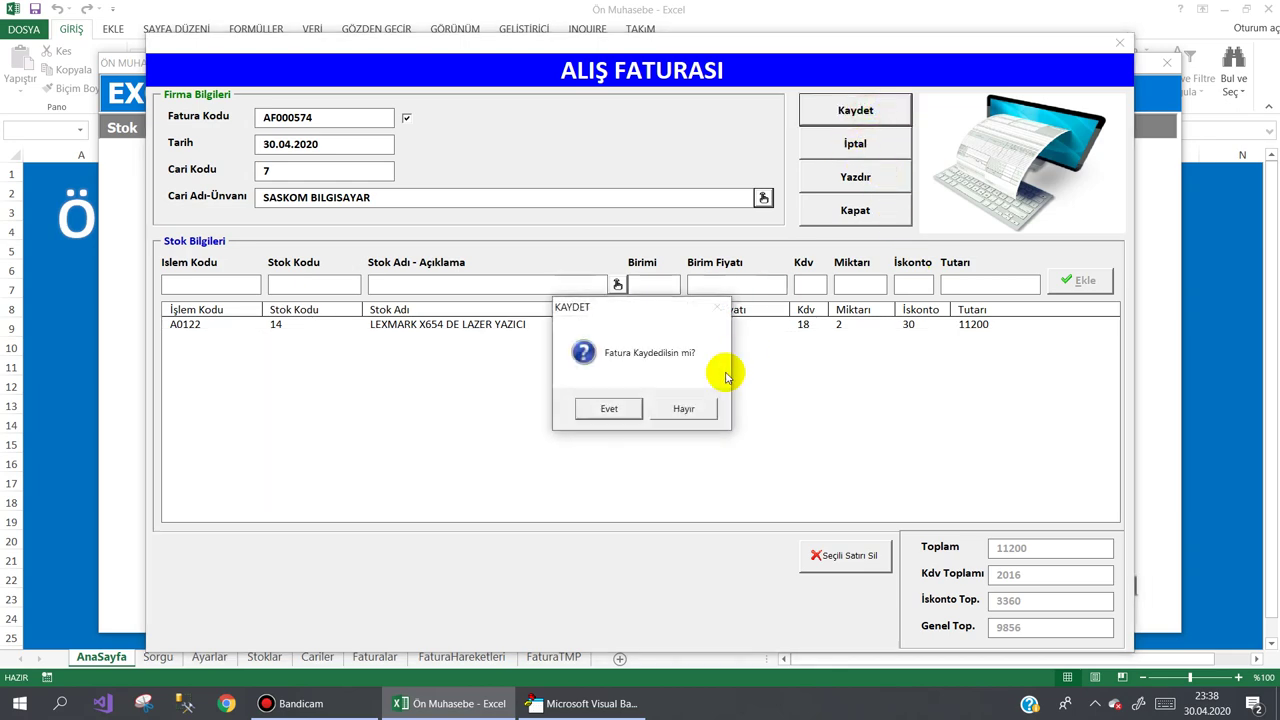
pyautogui.click(609, 410)
pyautogui.click(797, 374)
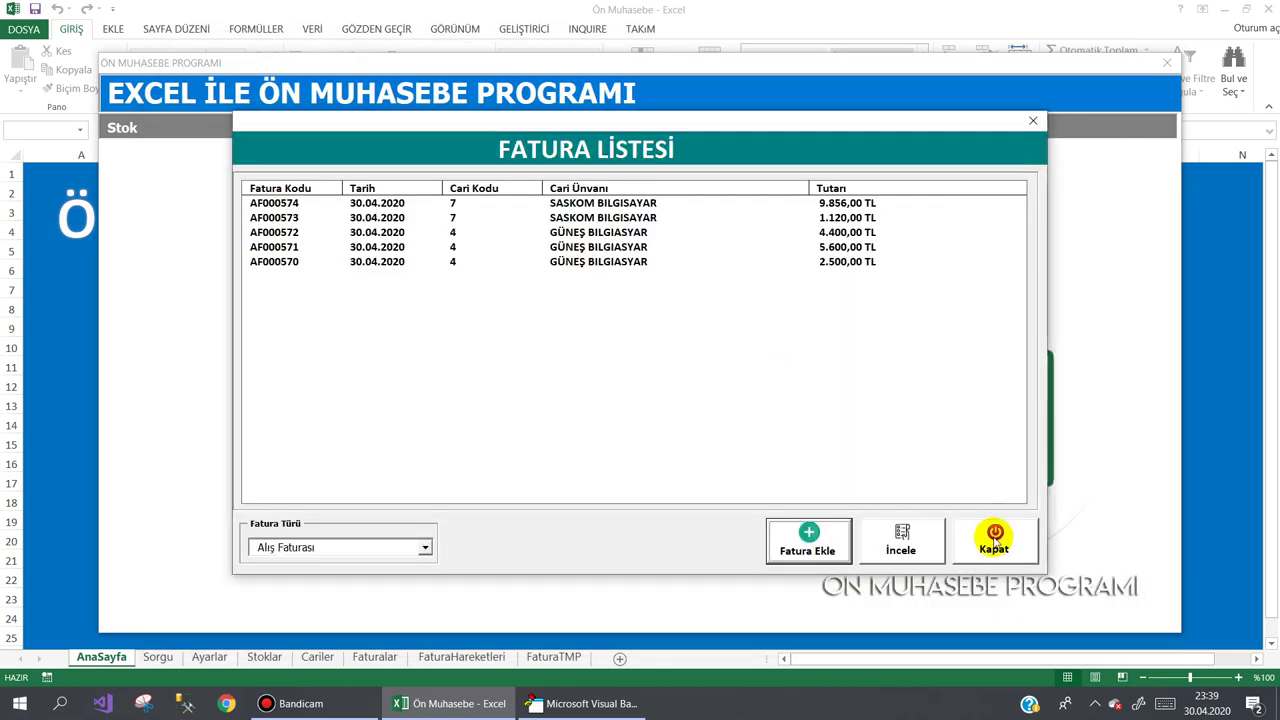
pyautogui.click(655, 218)
pyautogui.click(614, 262)
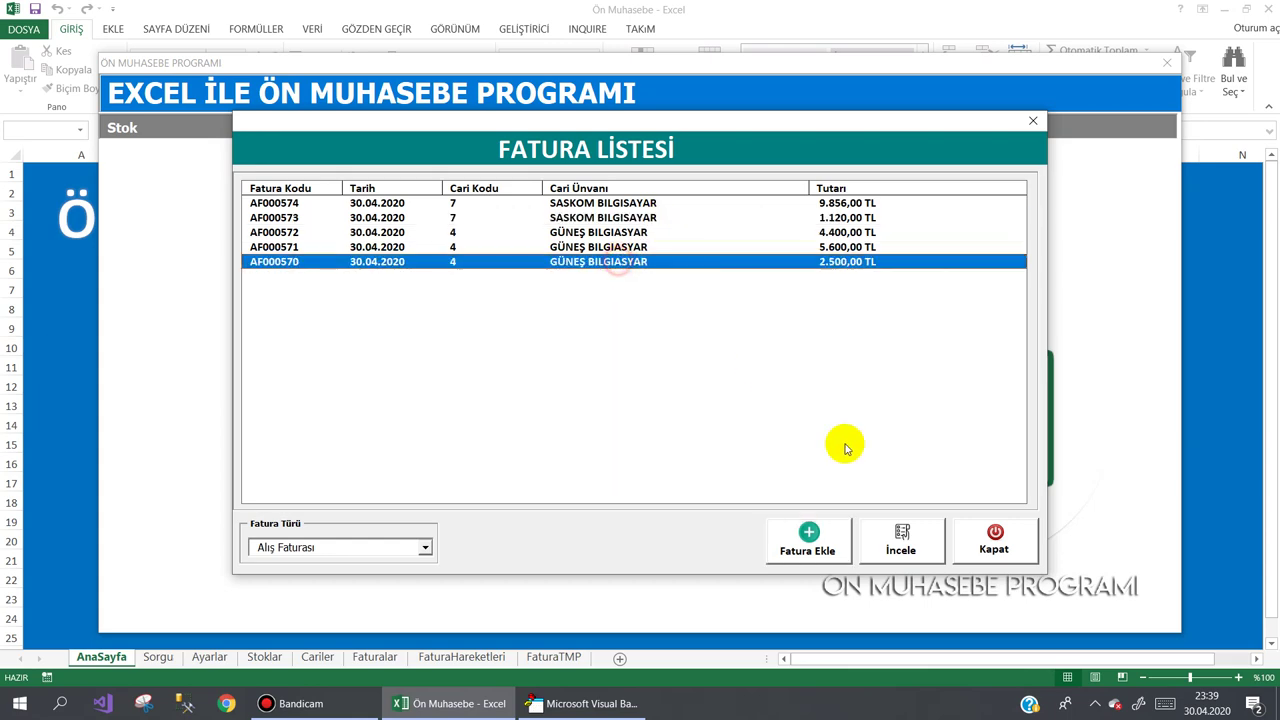
pyautogui.click(995, 540)
pyautogui.click(306, 161)
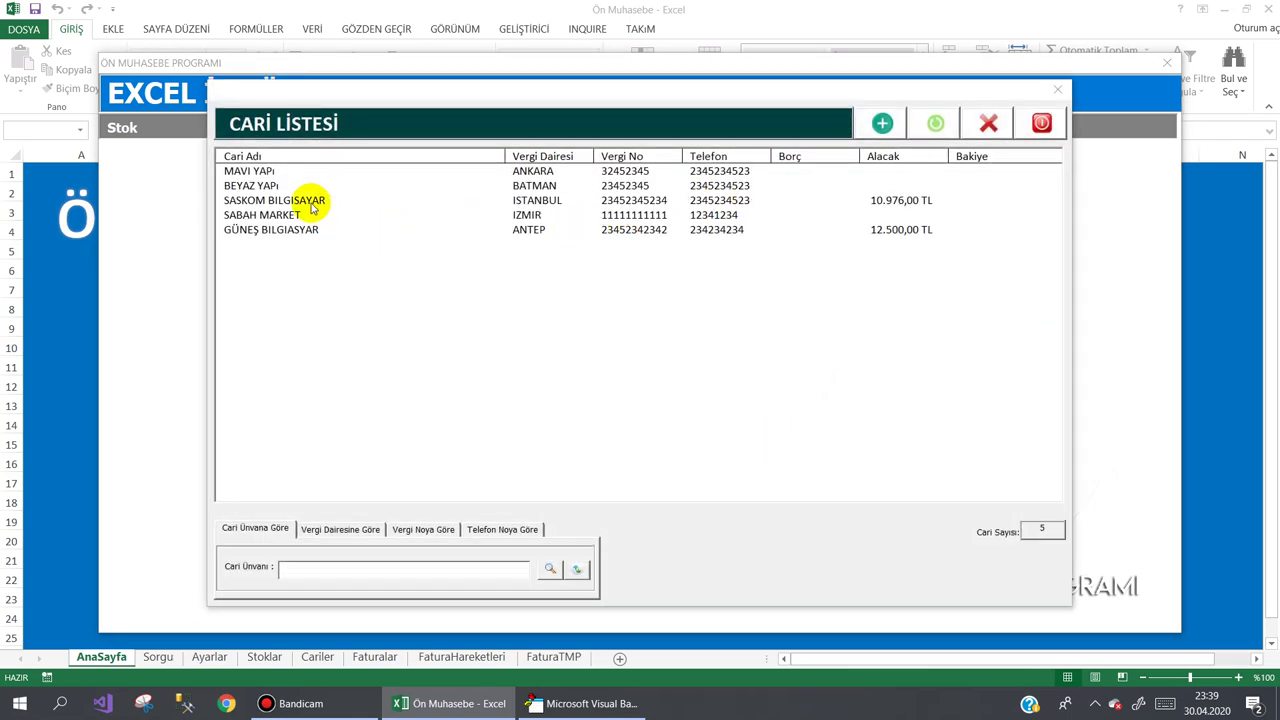
pyautogui.click(311, 202)
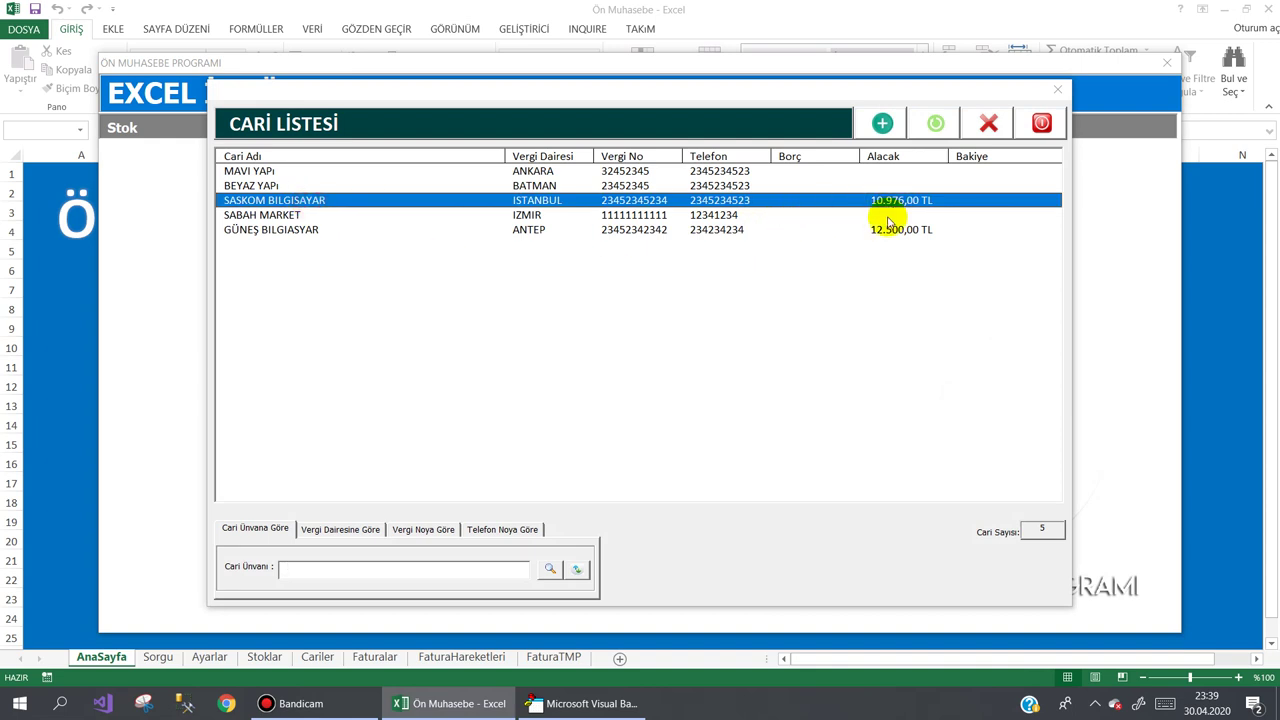
pyautogui.click(1055, 127)
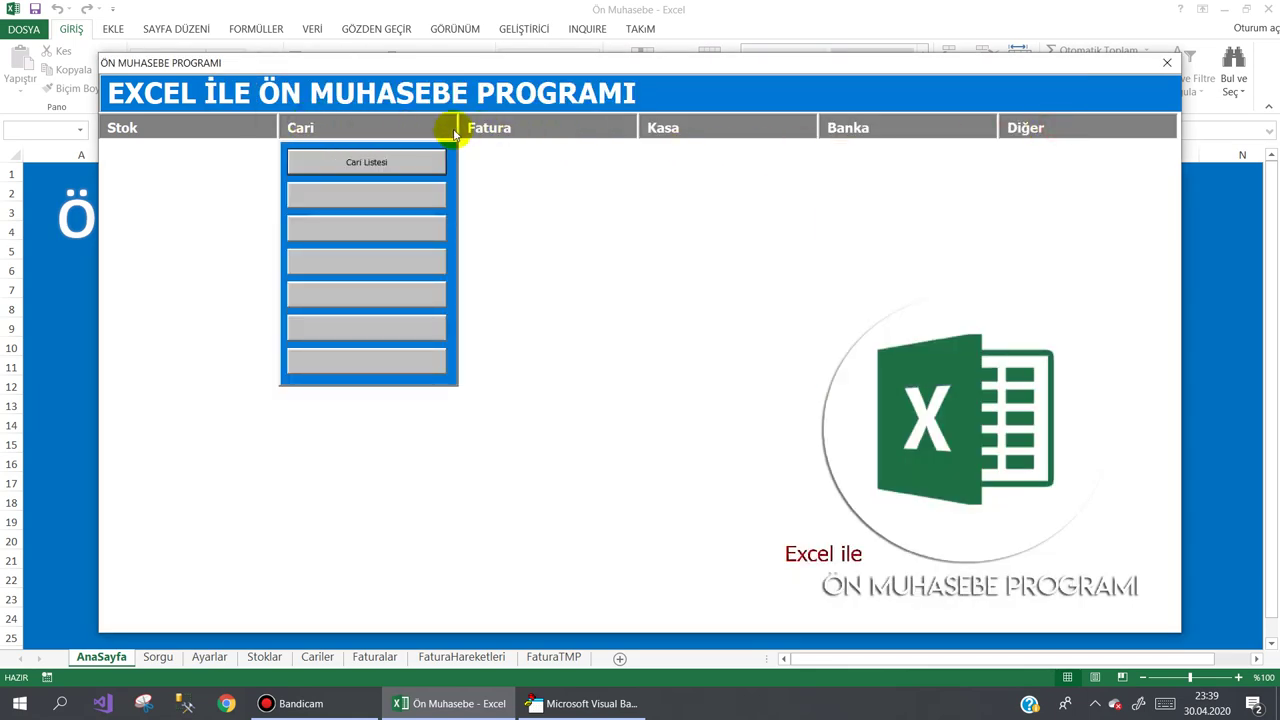
# - Review invoices AF000570, AF000572, AF000573 and AF000574 in Fatura Listesi
pyautogui.moveTo(489, 128)
pyautogui.click(512, 163)
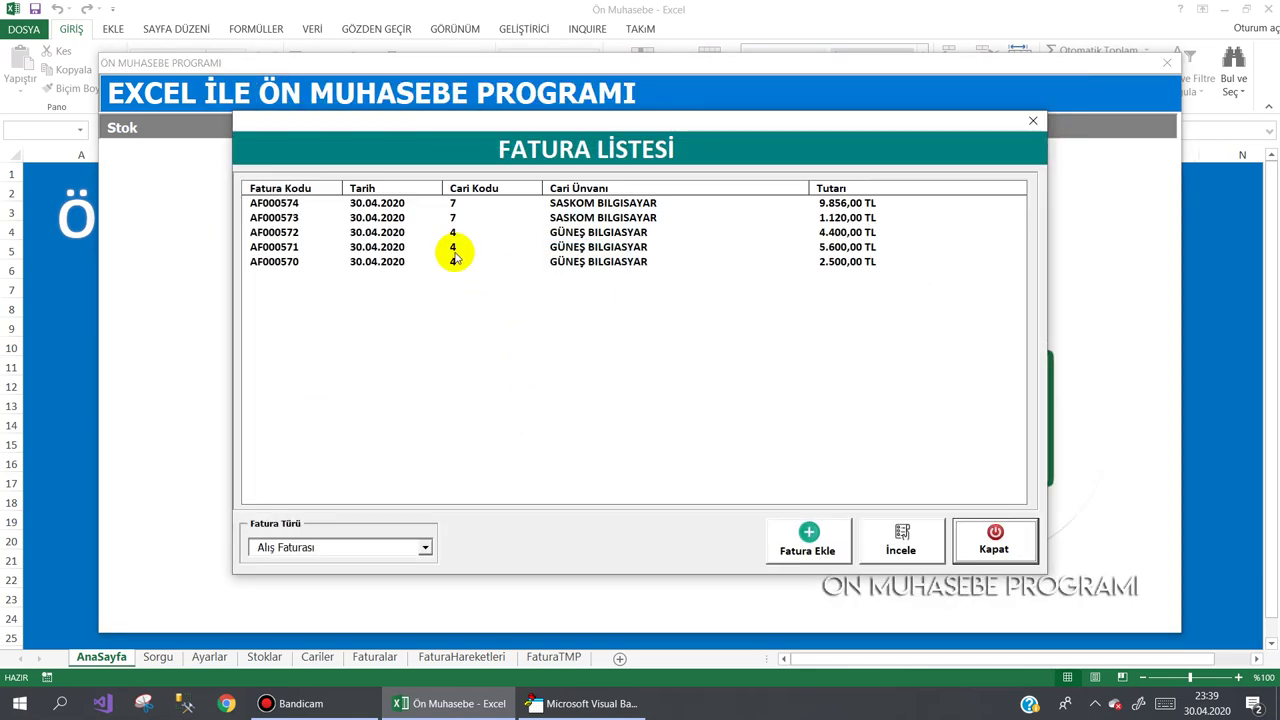
pyautogui.click(453, 262)
pyautogui.click(453, 234)
pyautogui.click(457, 203)
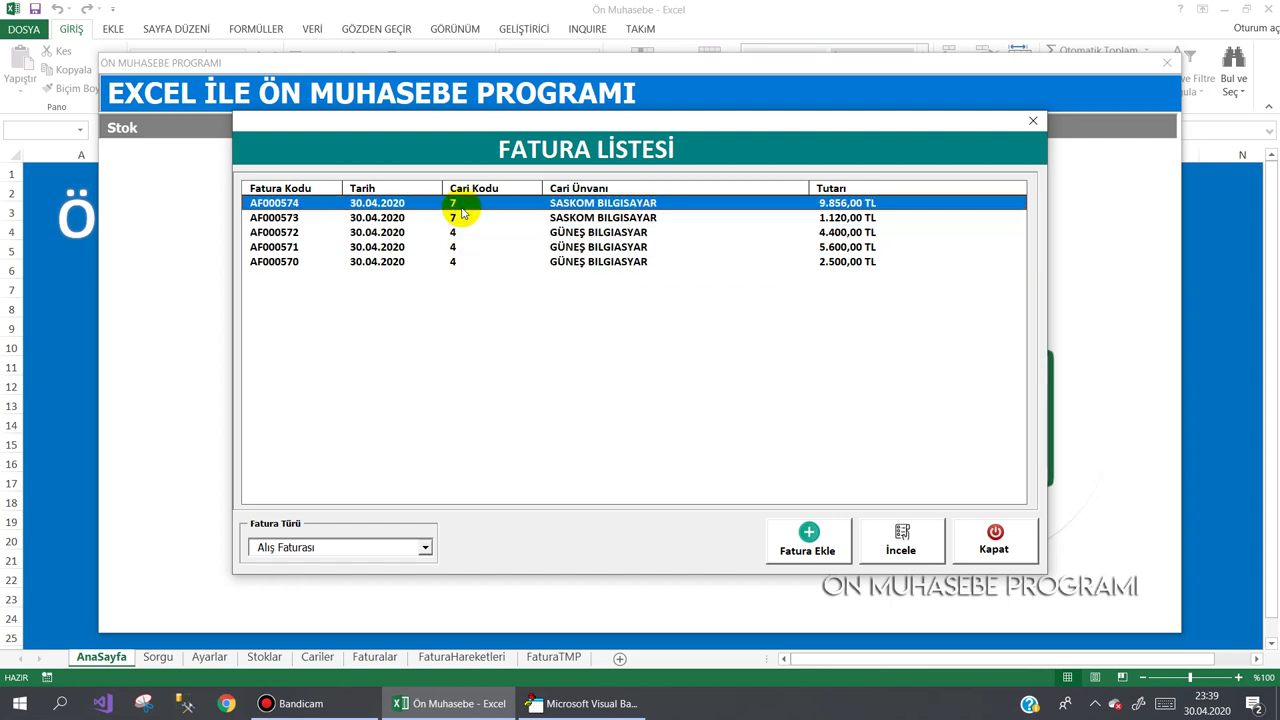
pyautogui.click(450, 217)
pyautogui.click(449, 261)
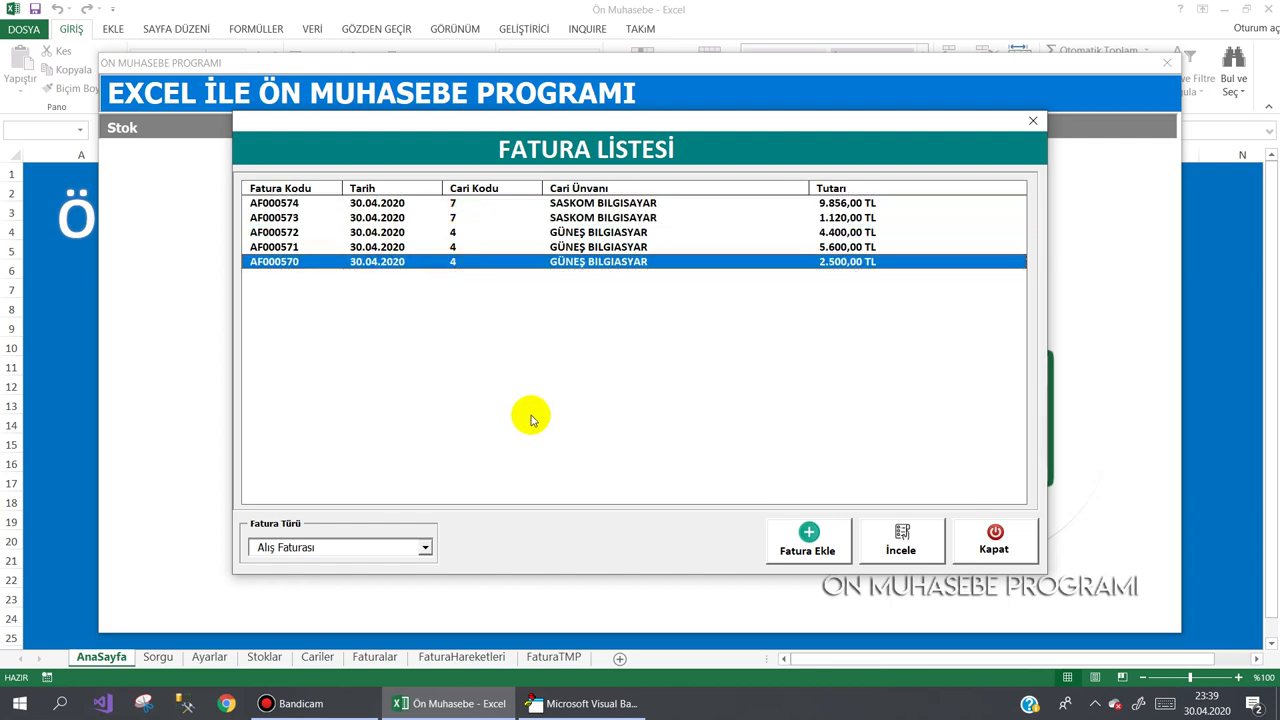
pyautogui.click(900, 538)
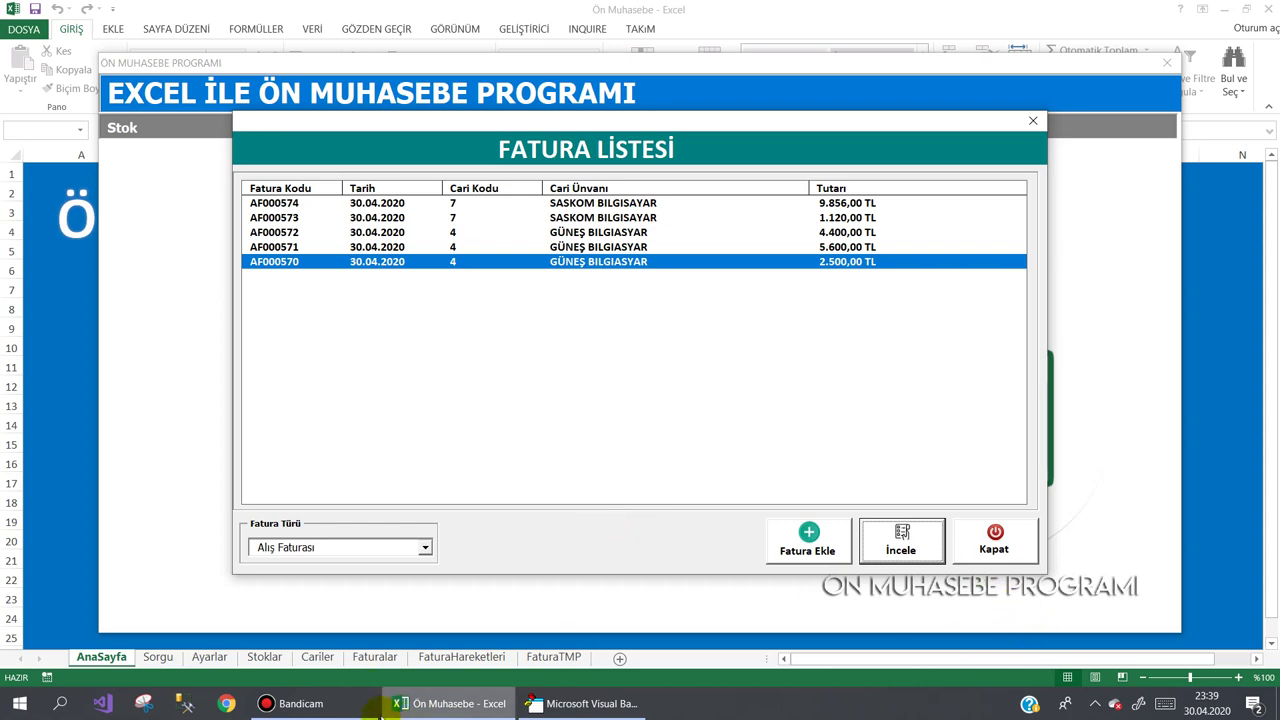
# - Check the Bandicam recording window, shift it right and minimize it
pyautogui.click(305, 703)
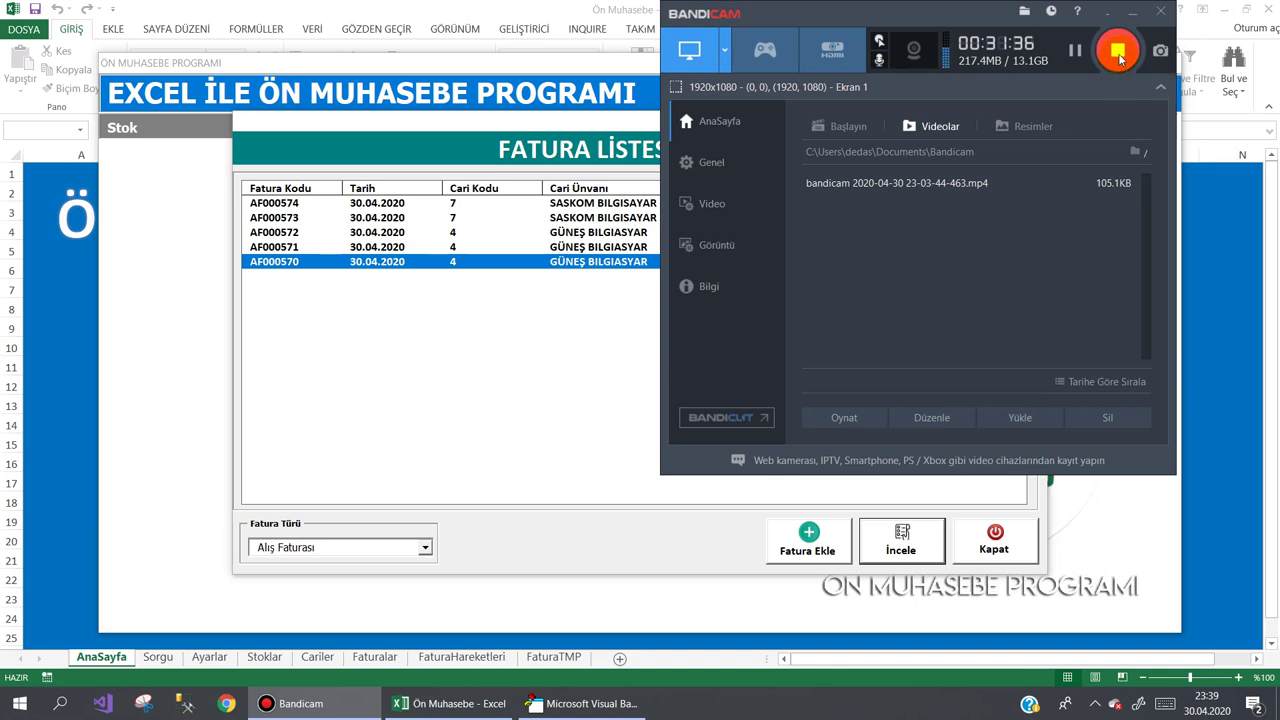
pyautogui.moveTo(934, 12); pyautogui.dragTo(1044, 12)
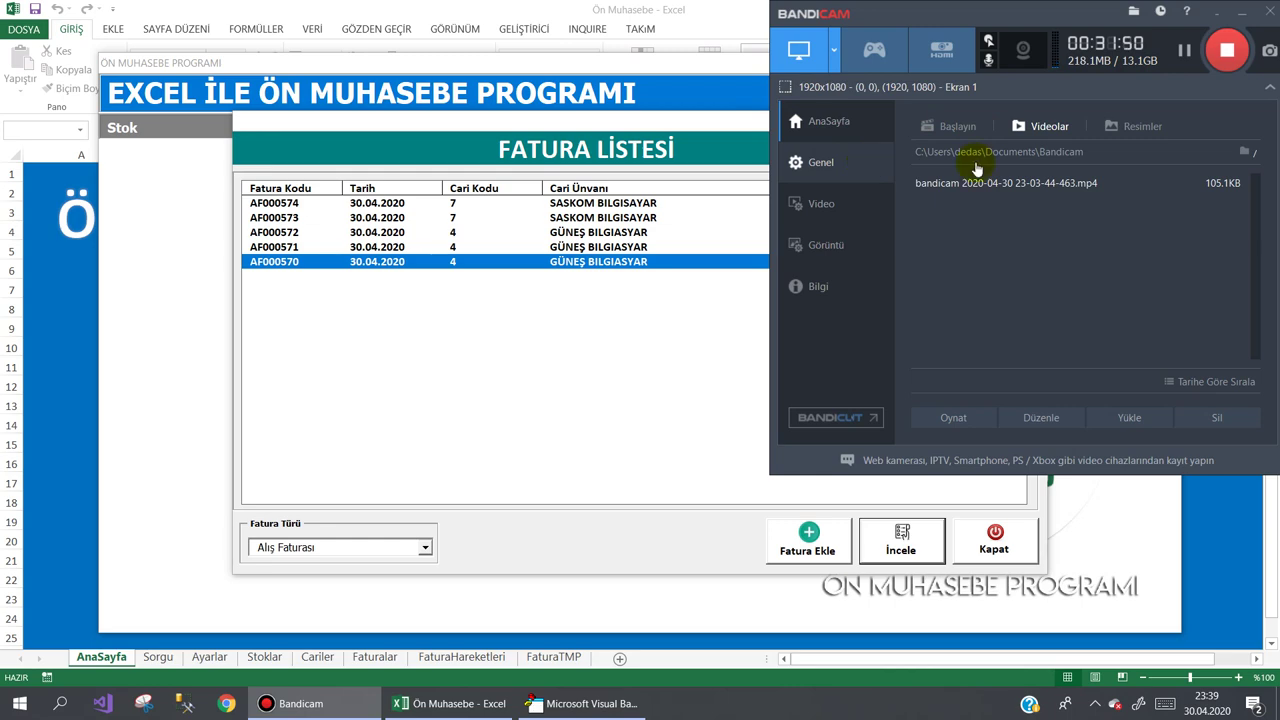
pyautogui.click(1242, 11)
# - Close Fatura Listesi and the Ön Muhasebe Programı form
pyautogui.click(993, 540)
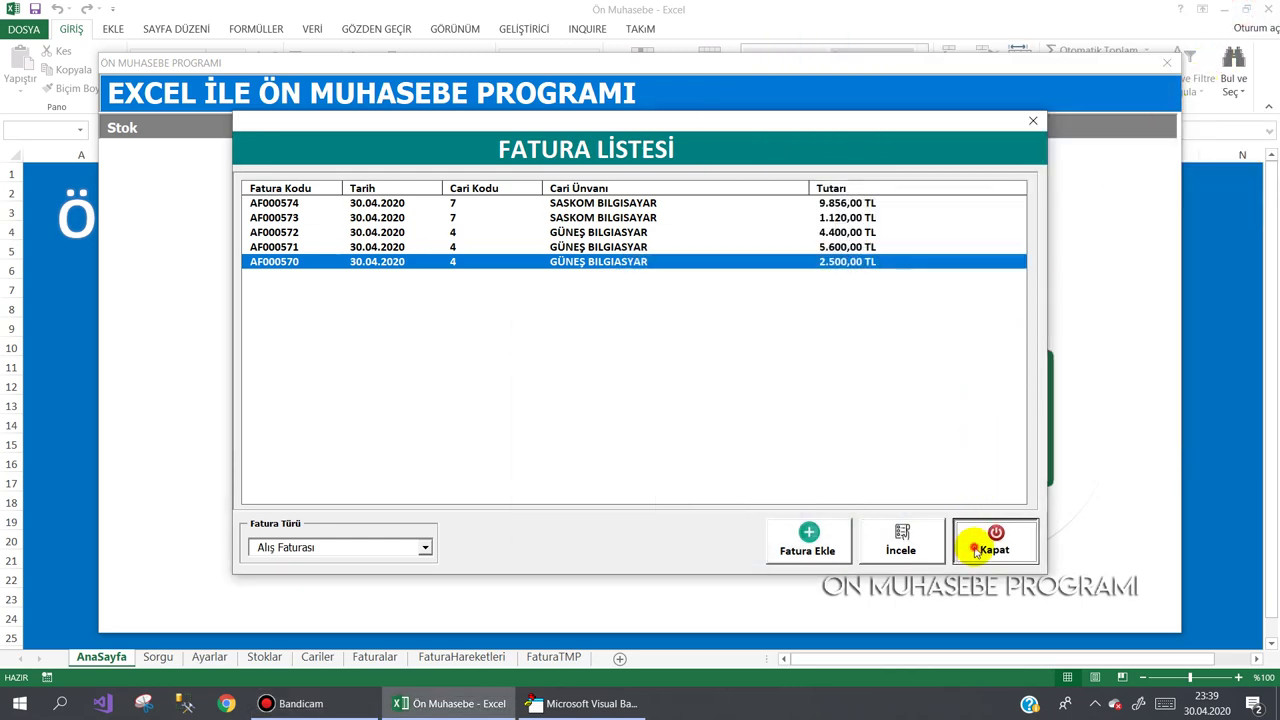
pyautogui.moveTo(1033, 133)
pyautogui.click(1080, 360)
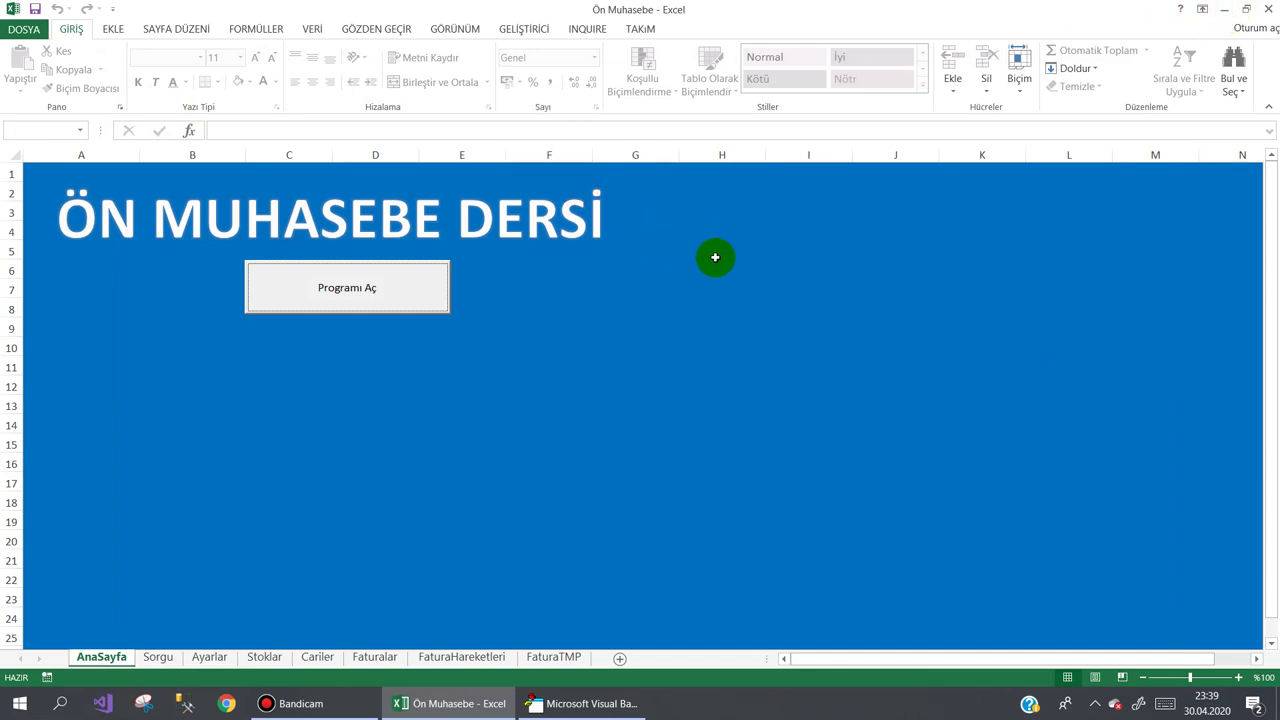
# - View the AnaSayfa sheet's code, then close the VBA editor
pyautogui.click(571, 406)
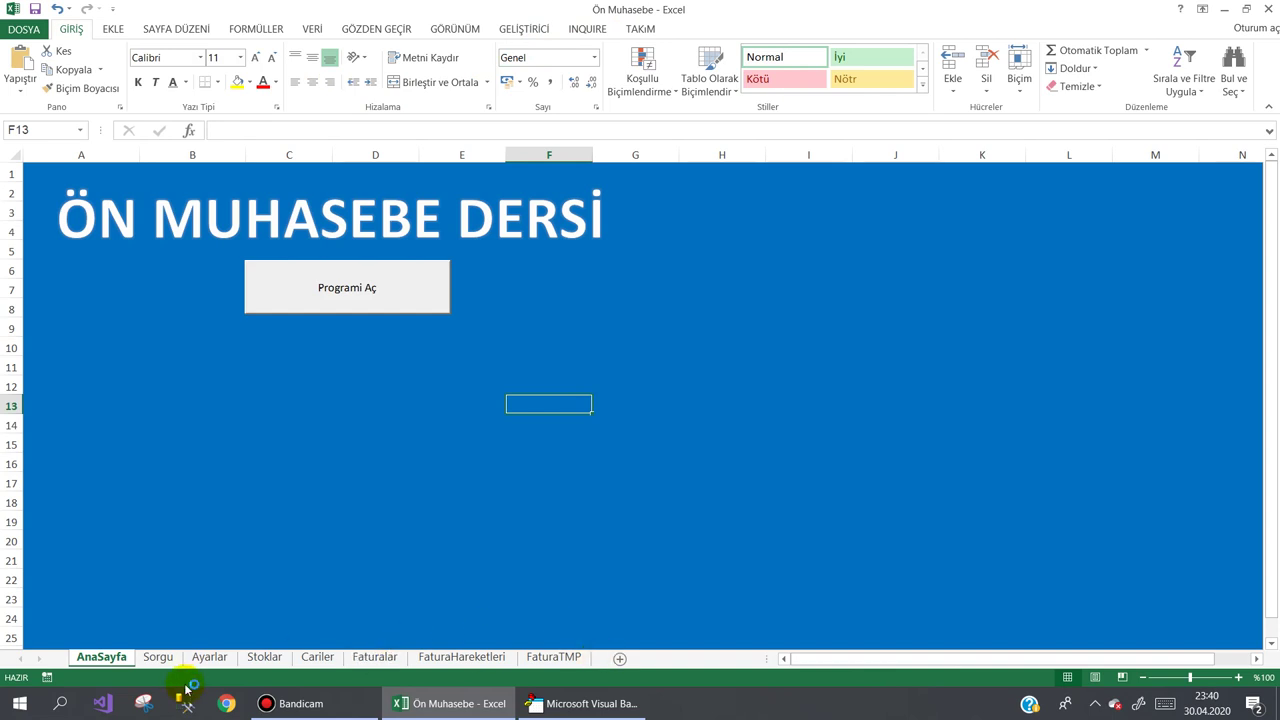
pyautogui.rightClick(95, 660)
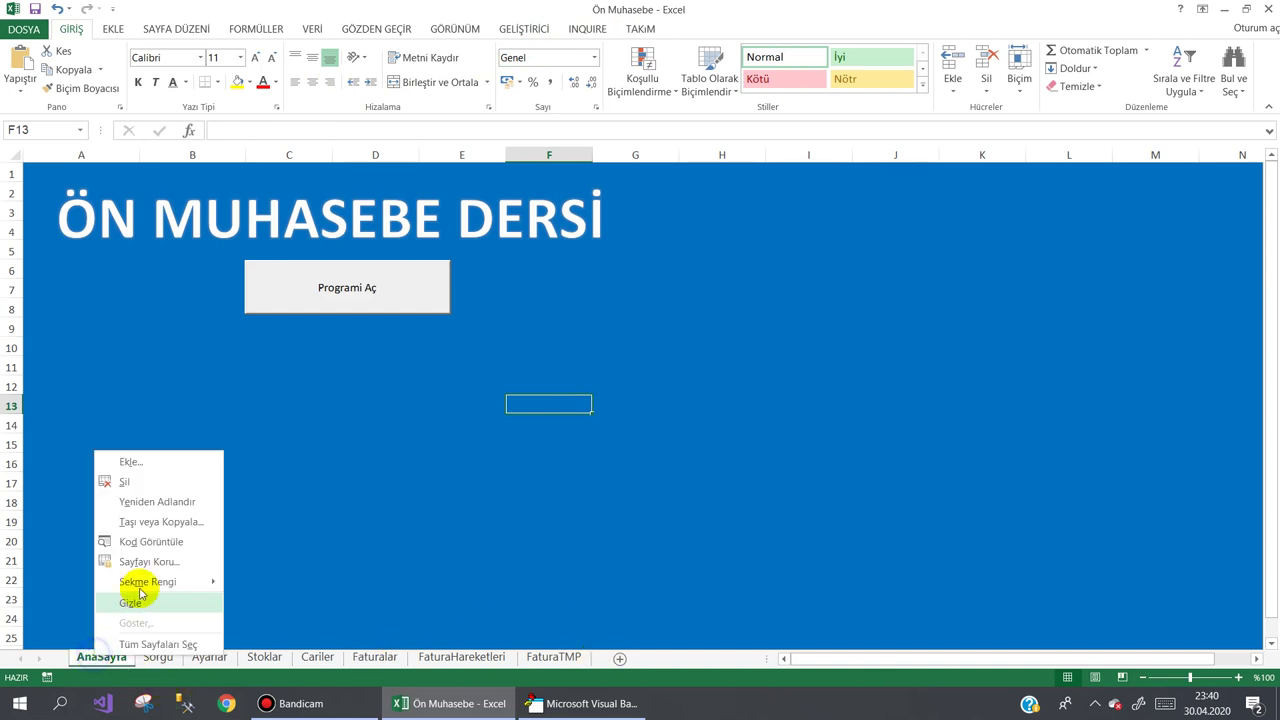
pyautogui.click(170, 540)
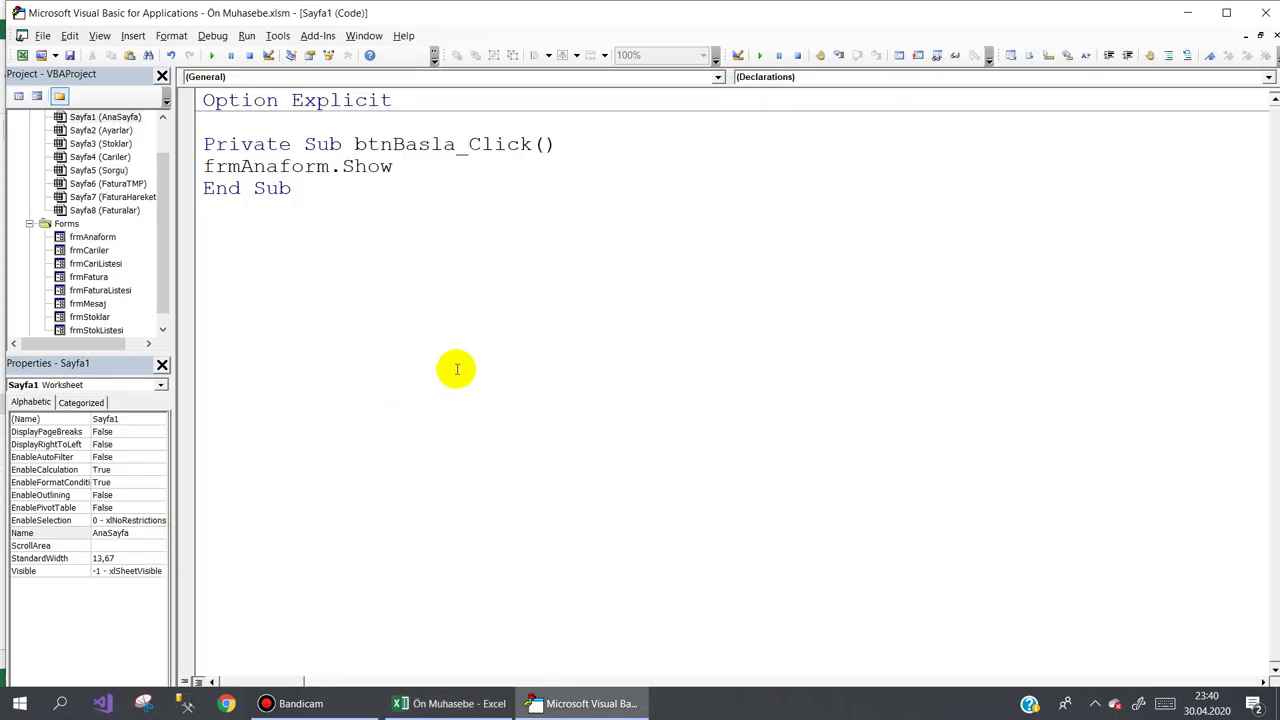
pyautogui.click(1264, 12)
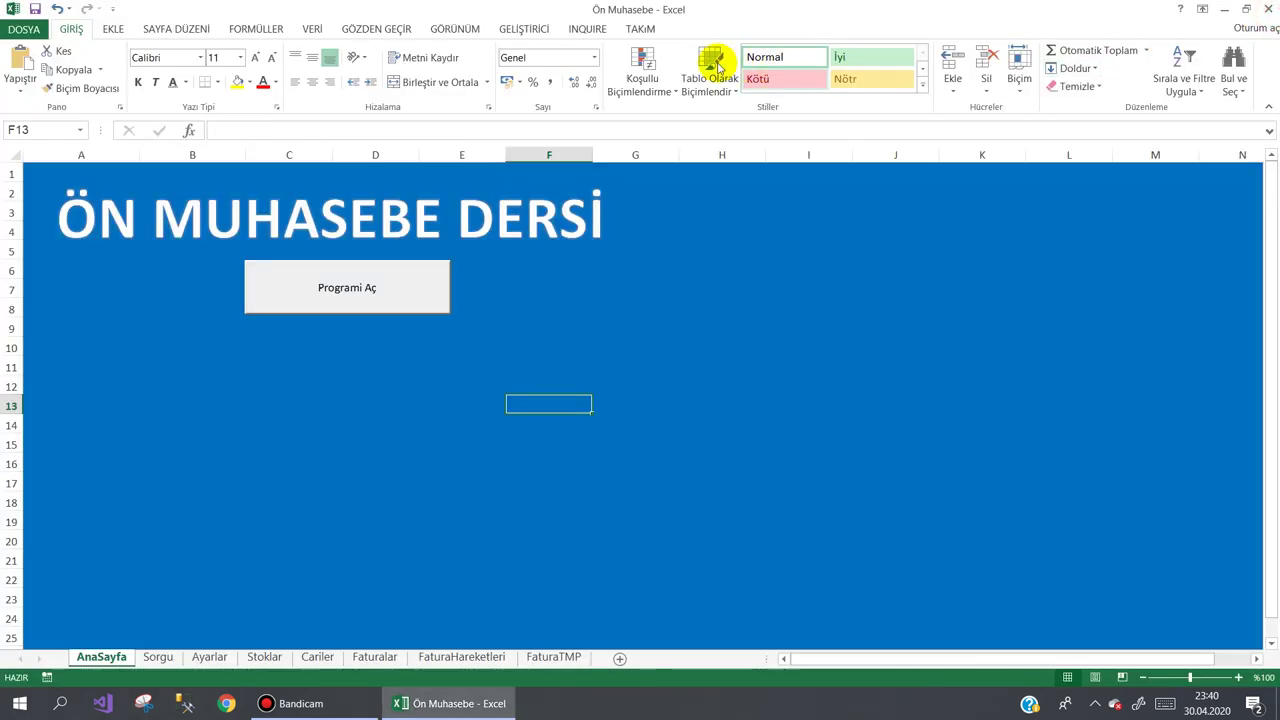
pyautogui.click(549, 30)
pyautogui.click(18, 80)
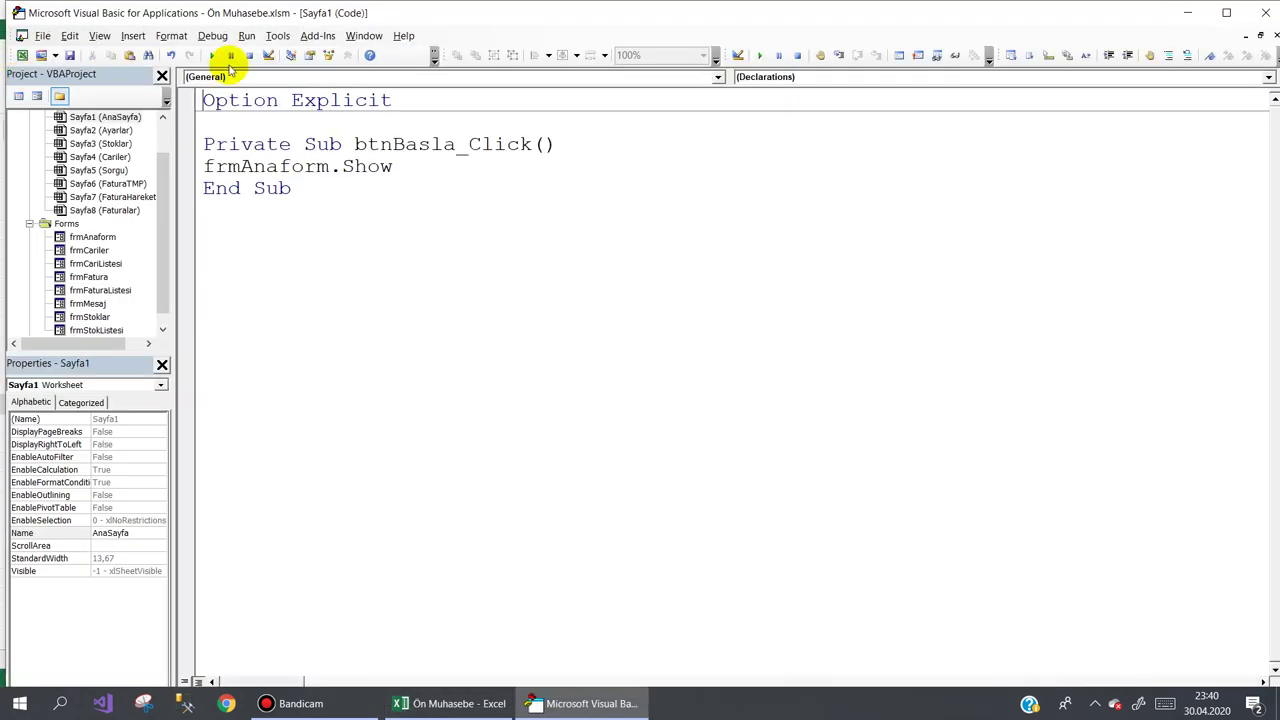
pyautogui.click(1265, 10)
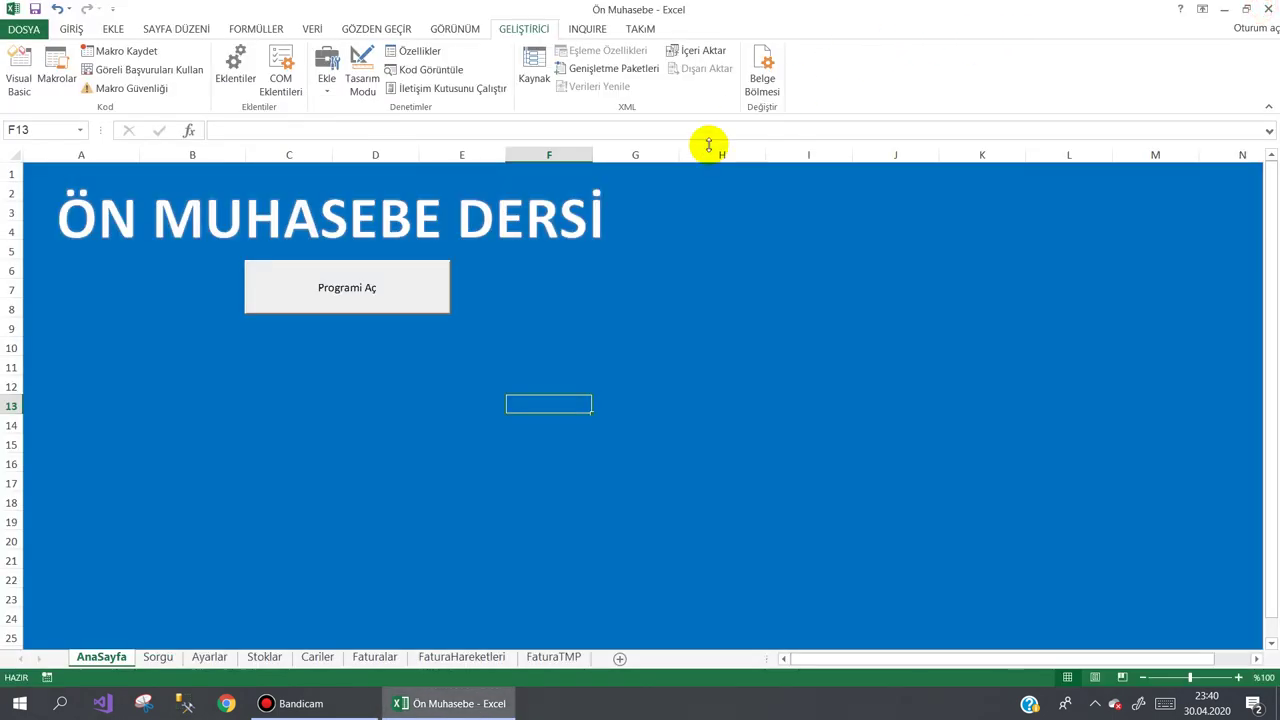
# - Close Excel without saving, discarding the accidental Grafik1 chart sheet
pyautogui.press('F11')
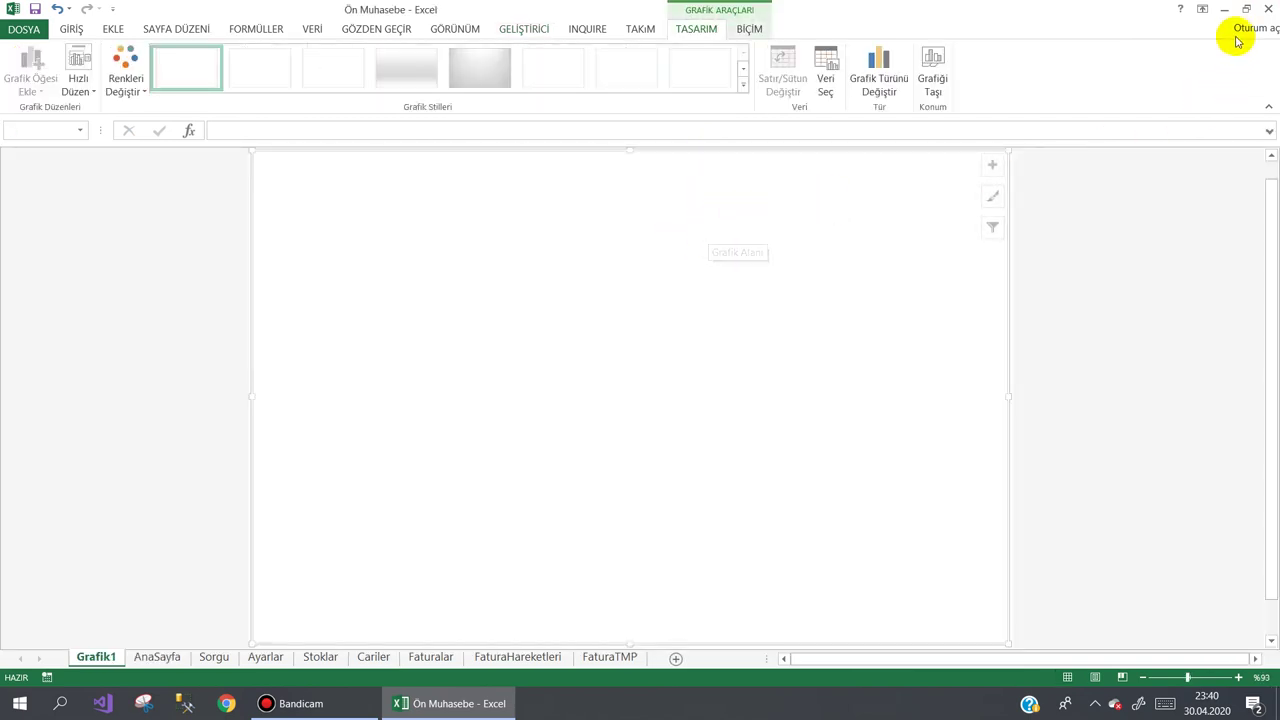
pyautogui.click(1268, 11)
pyautogui.click(640, 371)
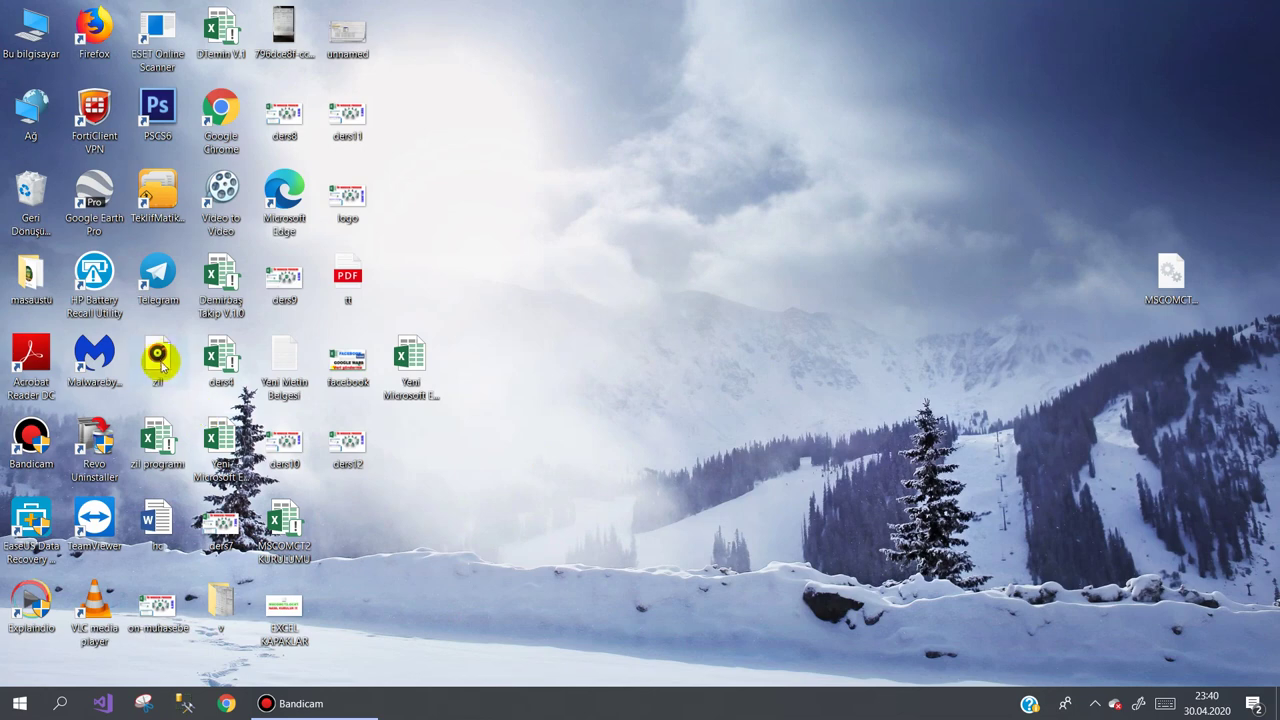
# - Browse This PC to the yeni_ders folder on the Yeni Birim (F:) drive
pyautogui.doubleClick(33, 42)
pyautogui.doubleClick(677, 289)
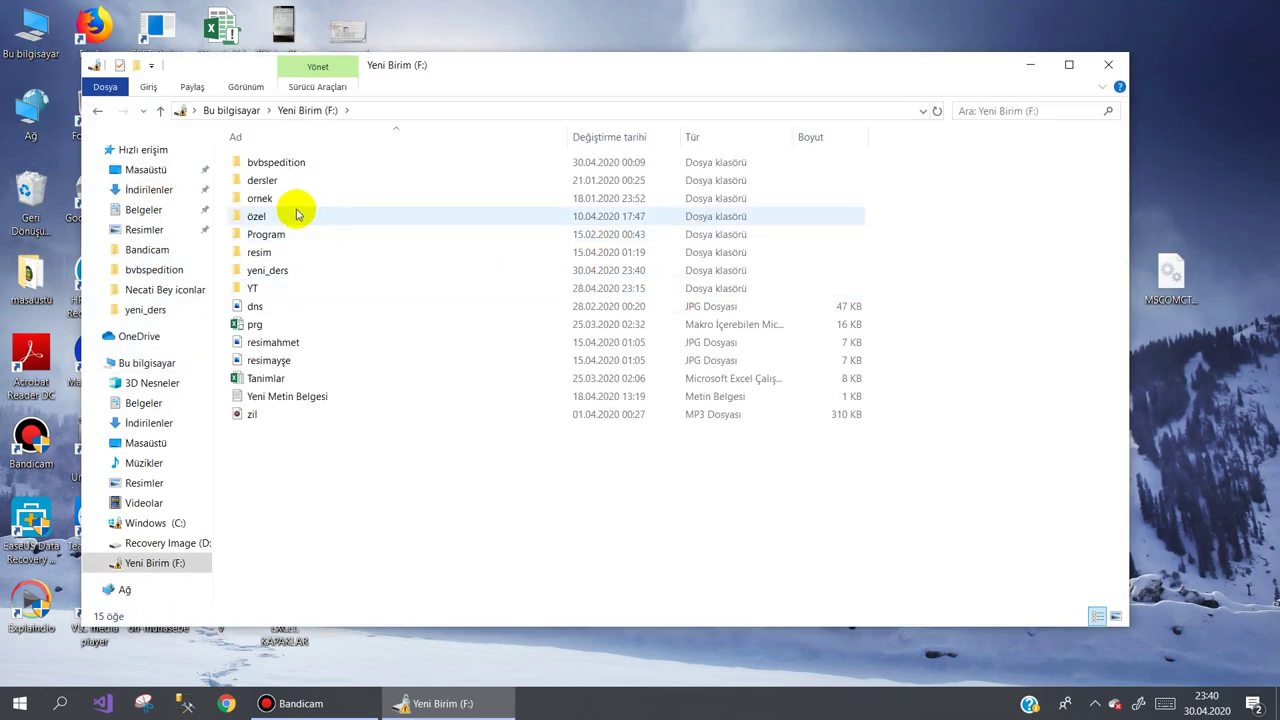
pyautogui.click(283, 164)
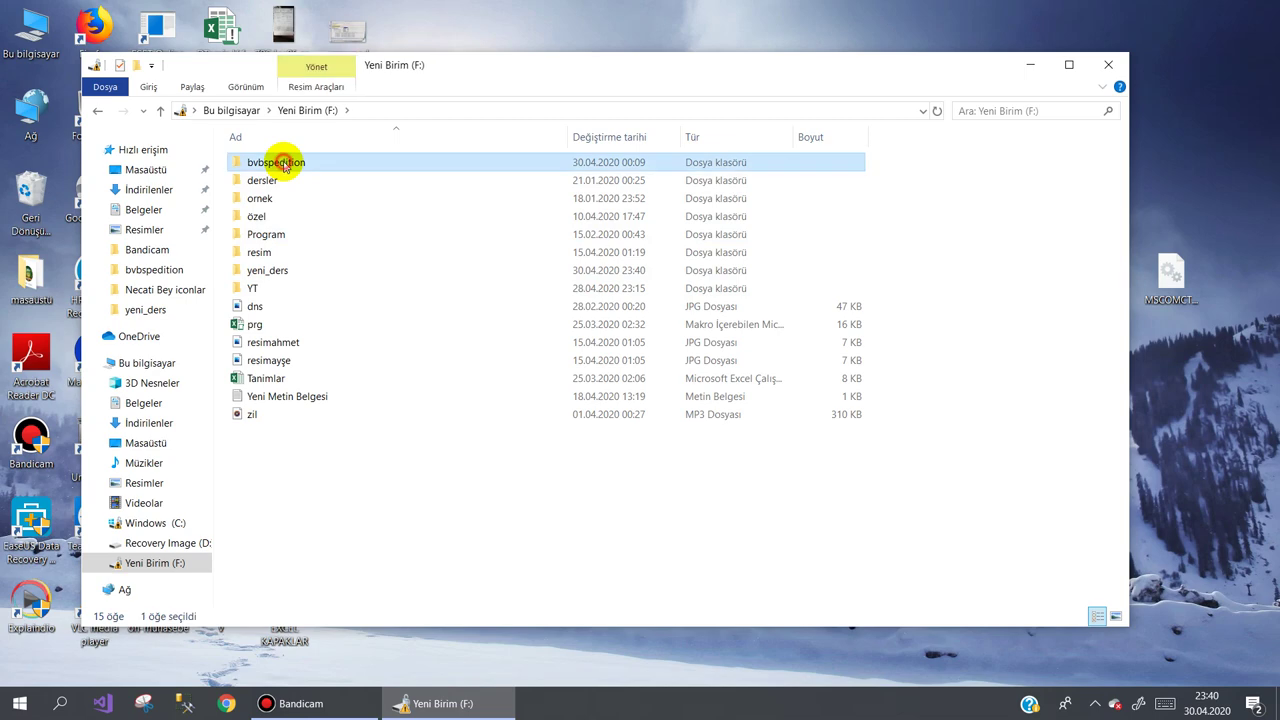
pyautogui.doubleClick(266, 272)
# - Open the Ön Muhasebe workbook and close its startup program form via Diğer > Kapat
pyautogui.doubleClick(271, 199)
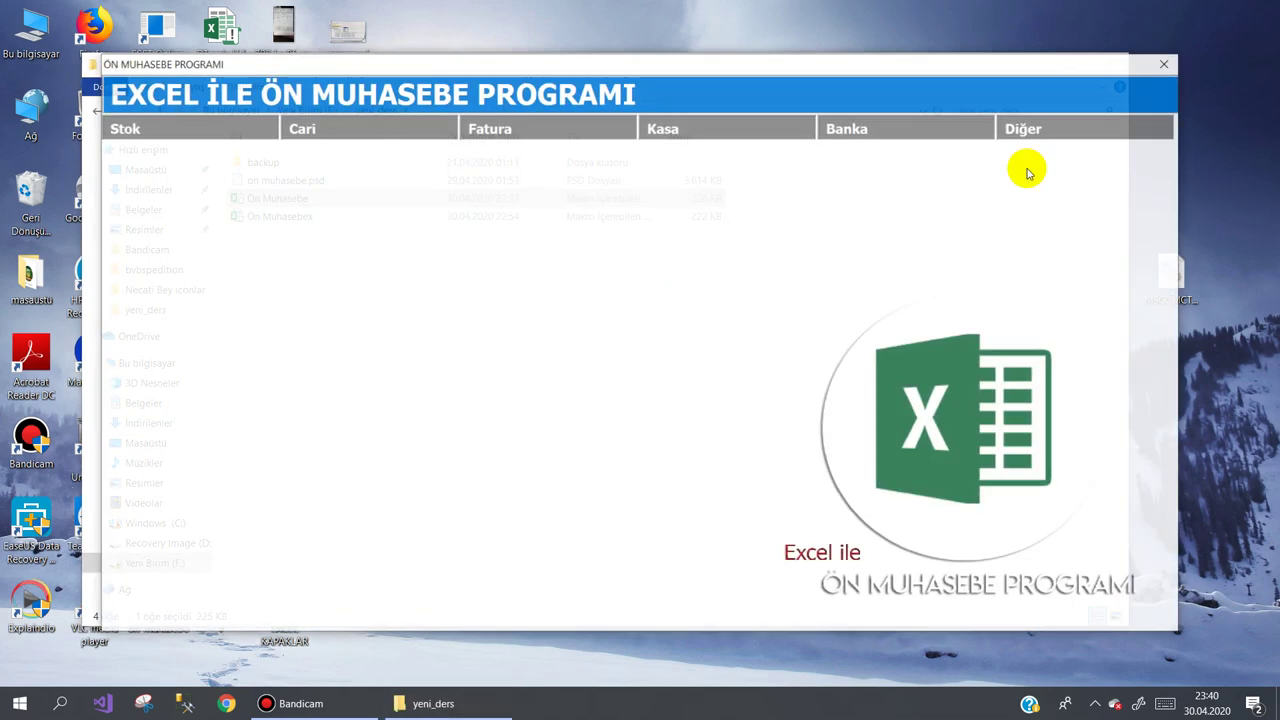
pyautogui.click(1034, 126)
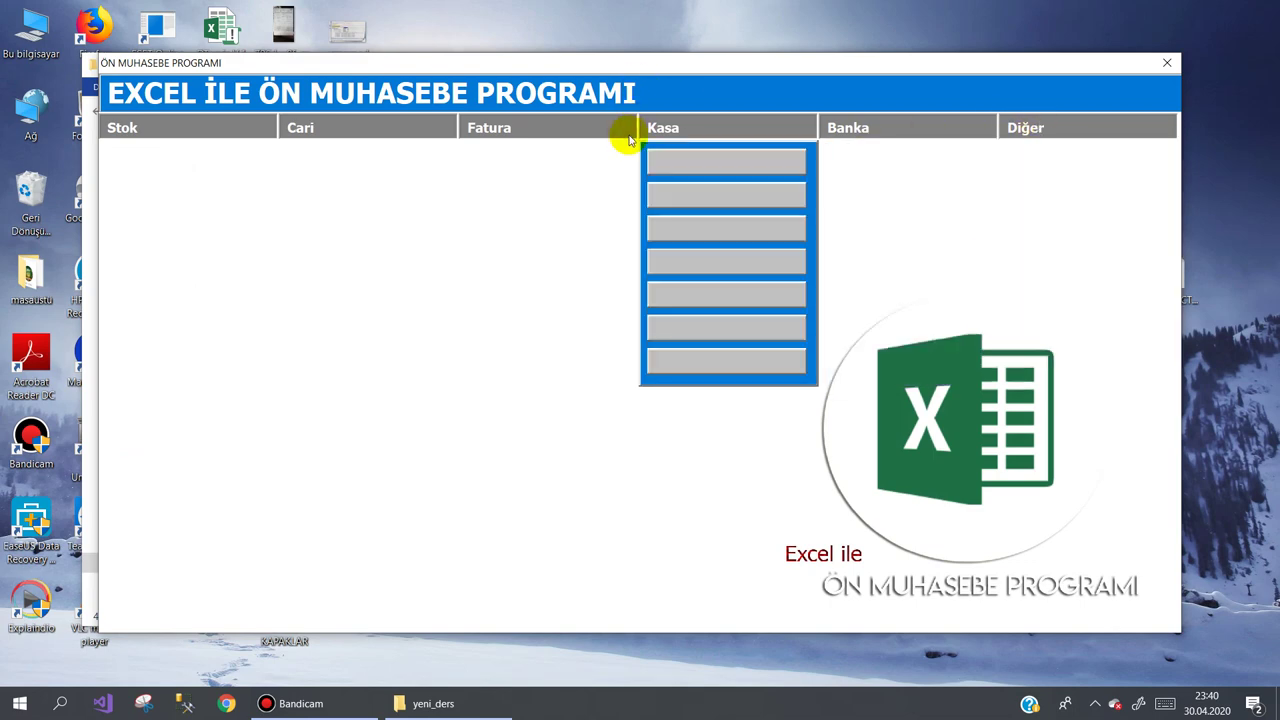
pyautogui.click(1051, 361)
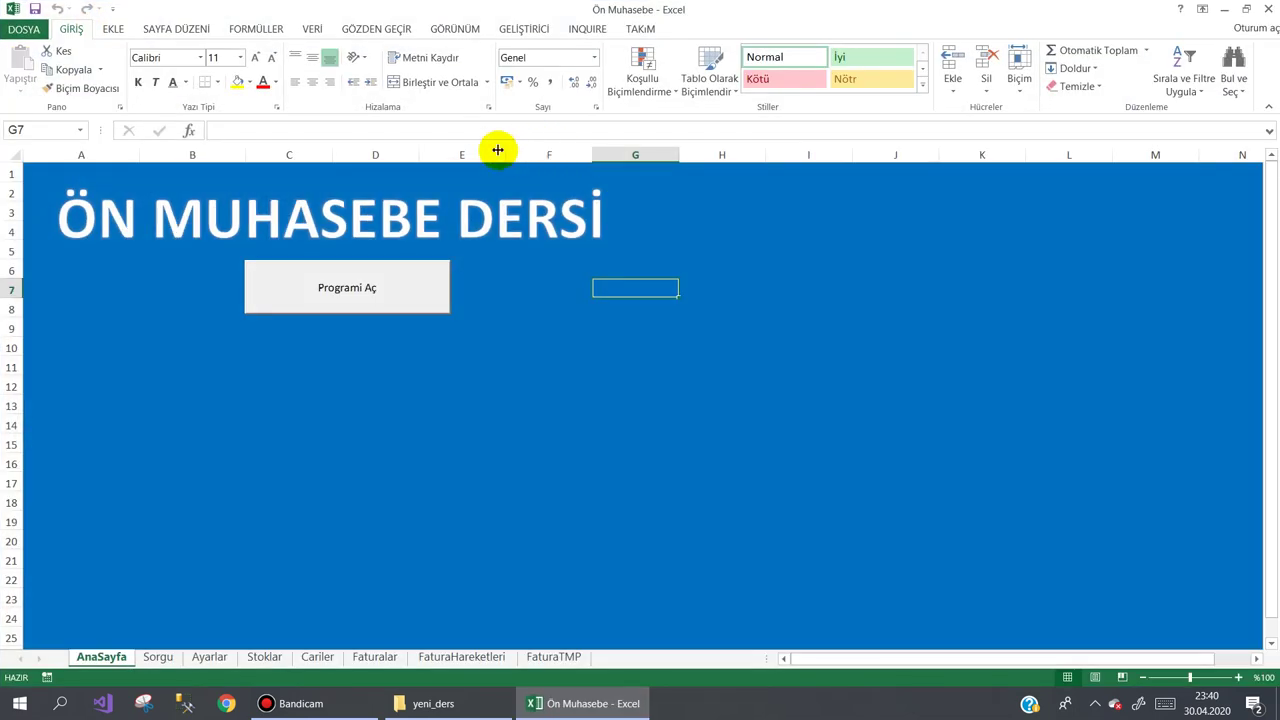
# - Launch the program form, check SABAH MARKET's 12.500,00 TL Alacak in Cari Listesi, then close everything
pyautogui.click(349, 274)
pyautogui.moveTo(259, 133)
pyautogui.moveTo(300, 128)
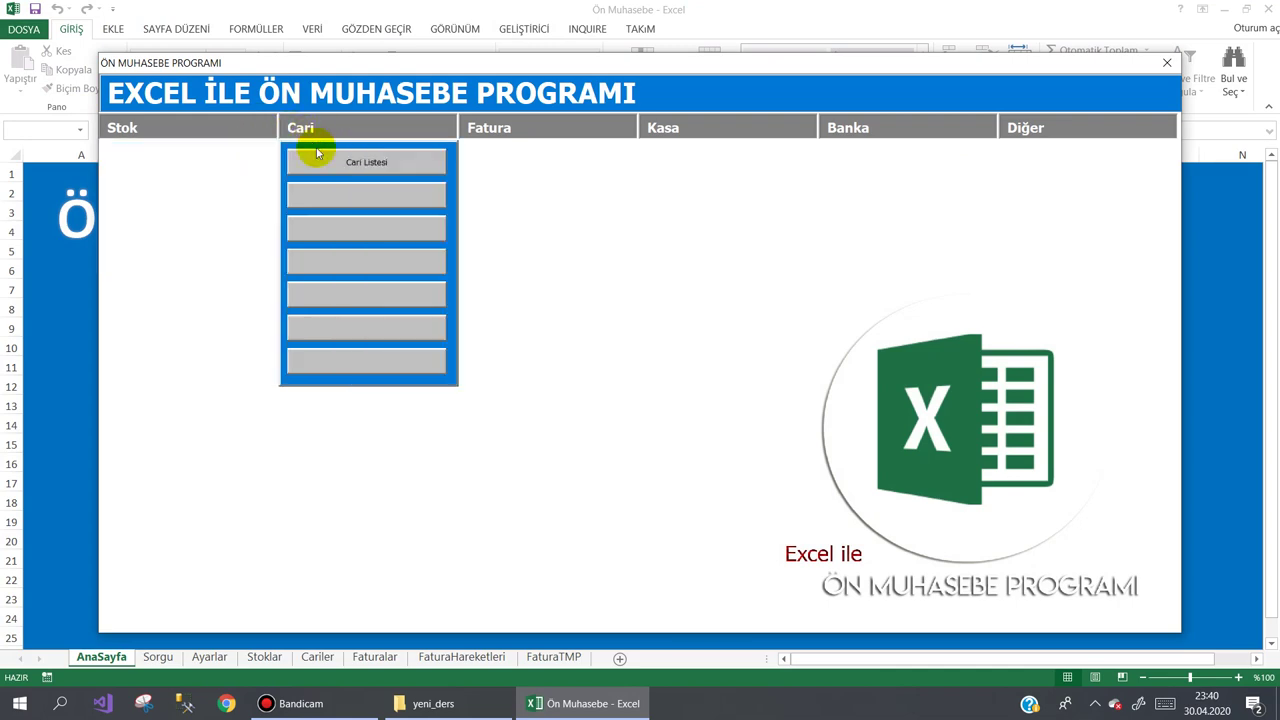
pyautogui.click(318, 162)
pyautogui.click(609, 213)
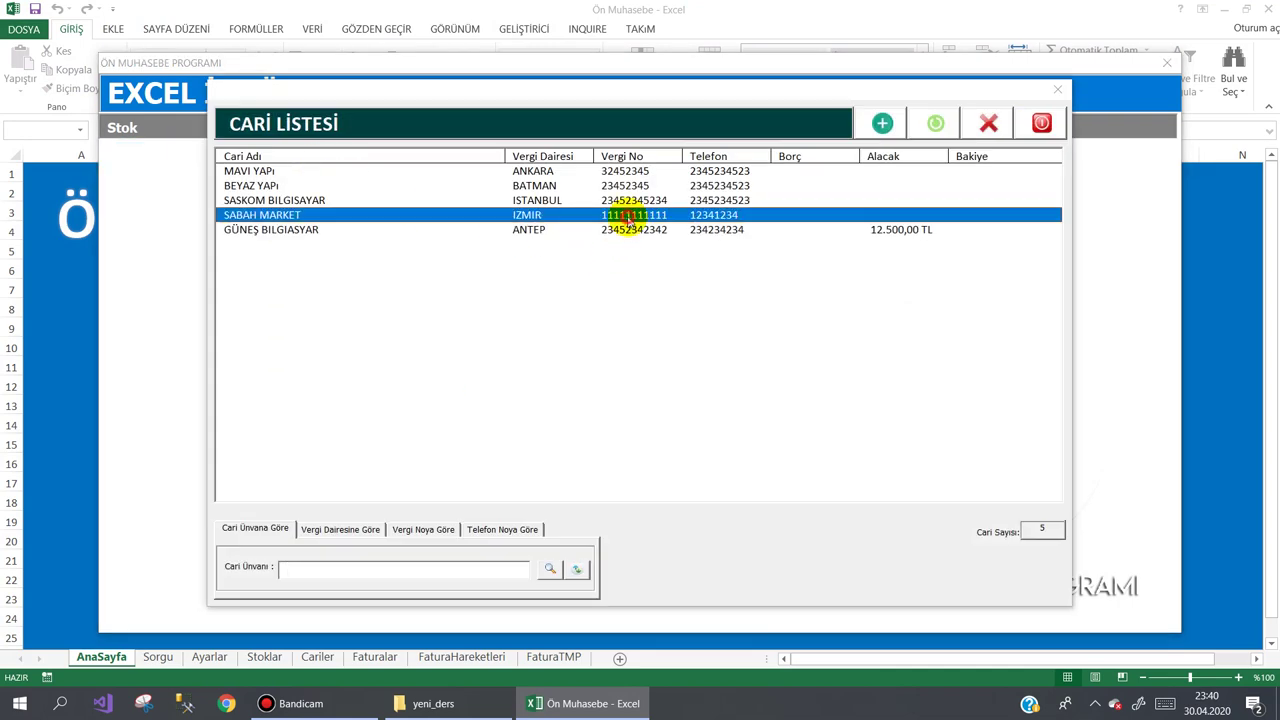
pyautogui.click(1043, 124)
pyautogui.moveTo(1113, 146)
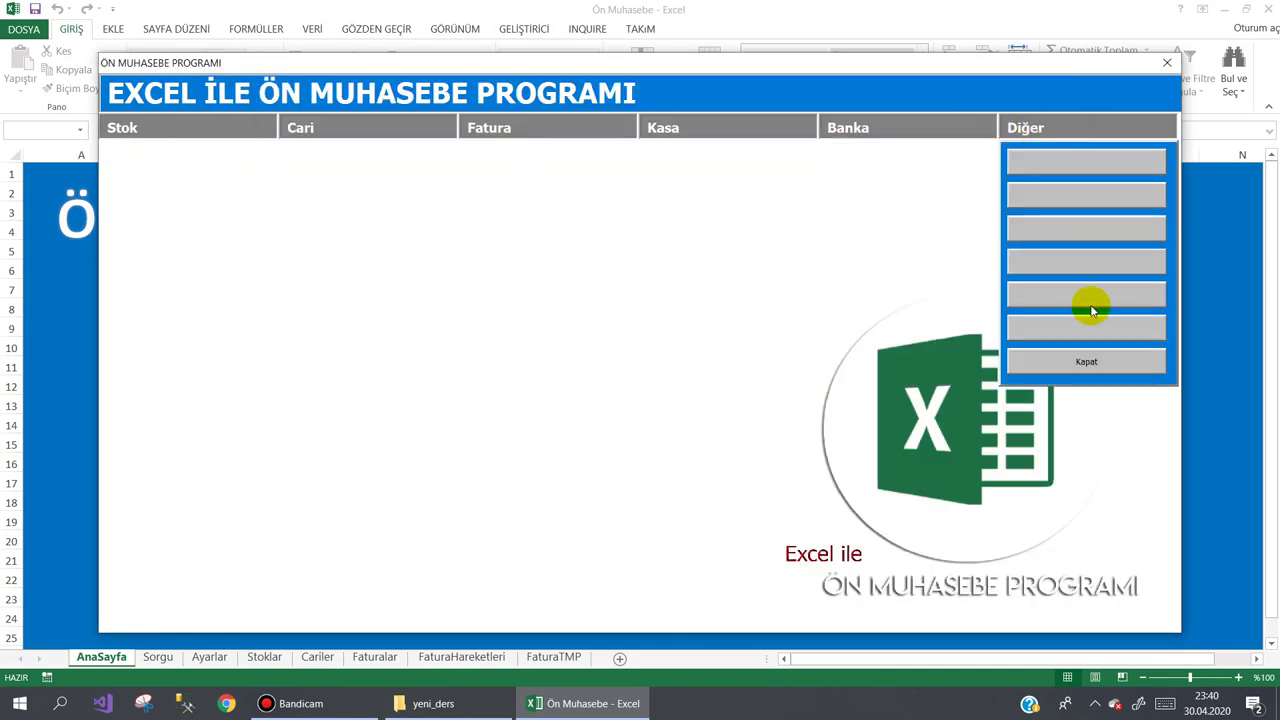
pyautogui.click(1074, 356)
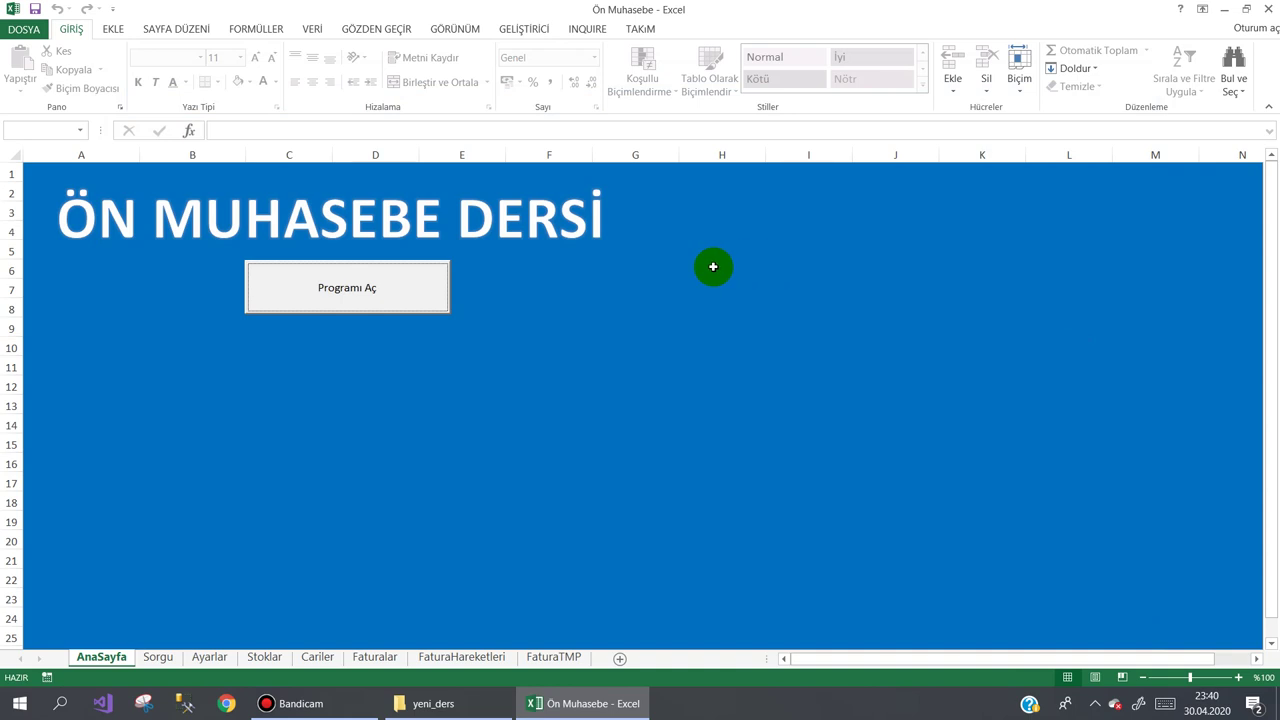
# - Select cell H6 and run a spell check (F7) on the AnaSayfa sheet
pyautogui.press('alt')
pyautogui.press('alt')
pyautogui.click(713, 266)
pyautogui.press('alt')
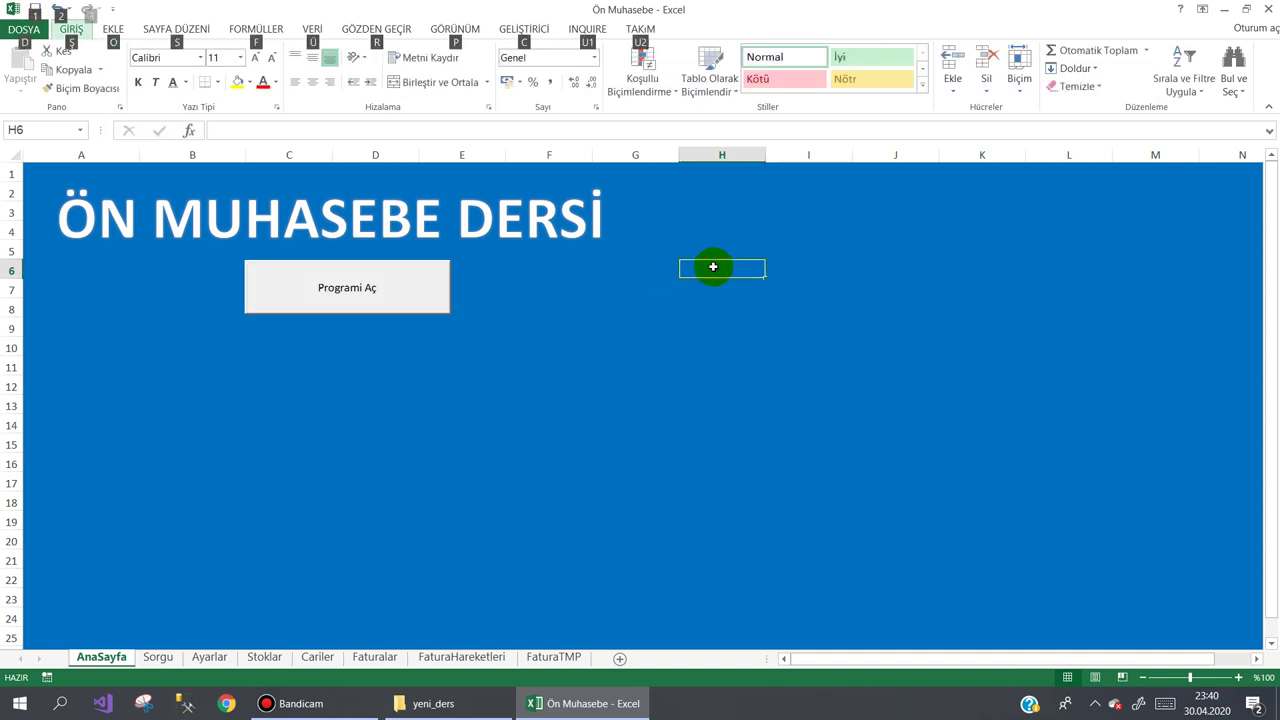
pyautogui.press('F7')
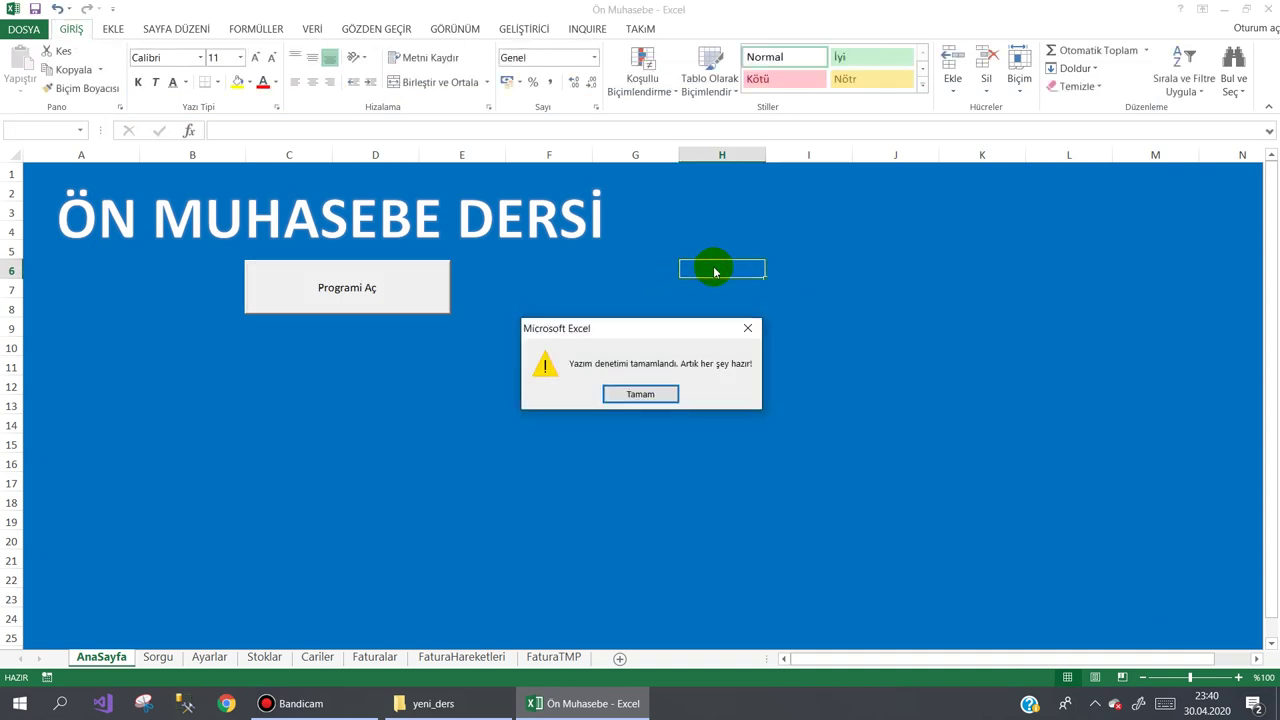
pyautogui.click(657, 393)
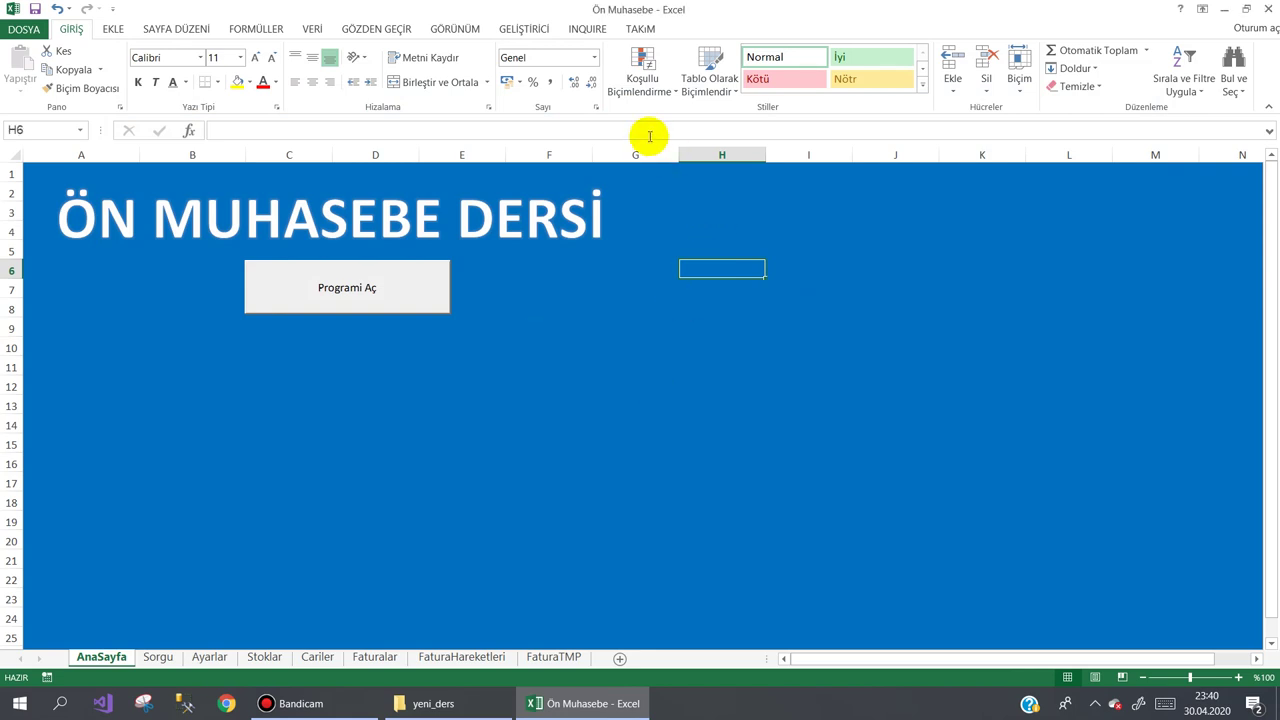
# - Bring up the ribbon customization options, then dismiss the list
pyautogui.rightClick(688, 30)
pyautogui.rightClick(665, 116)
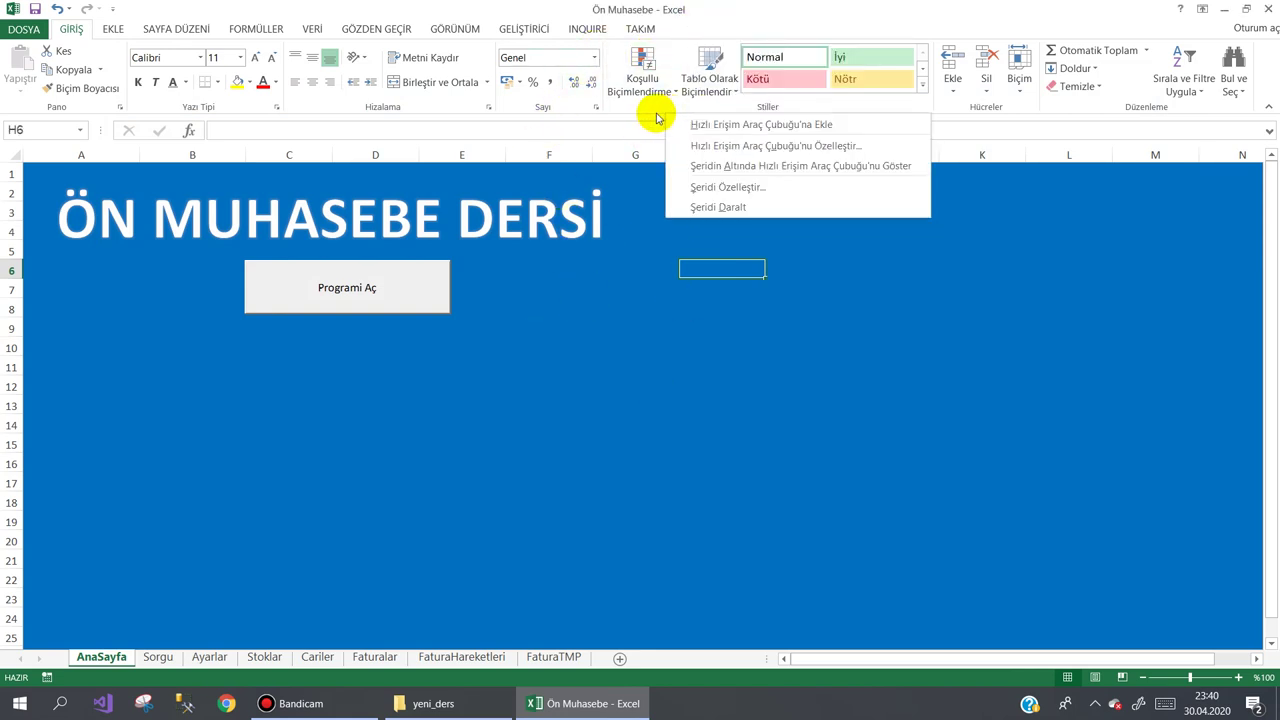
pyautogui.click(569, 360)
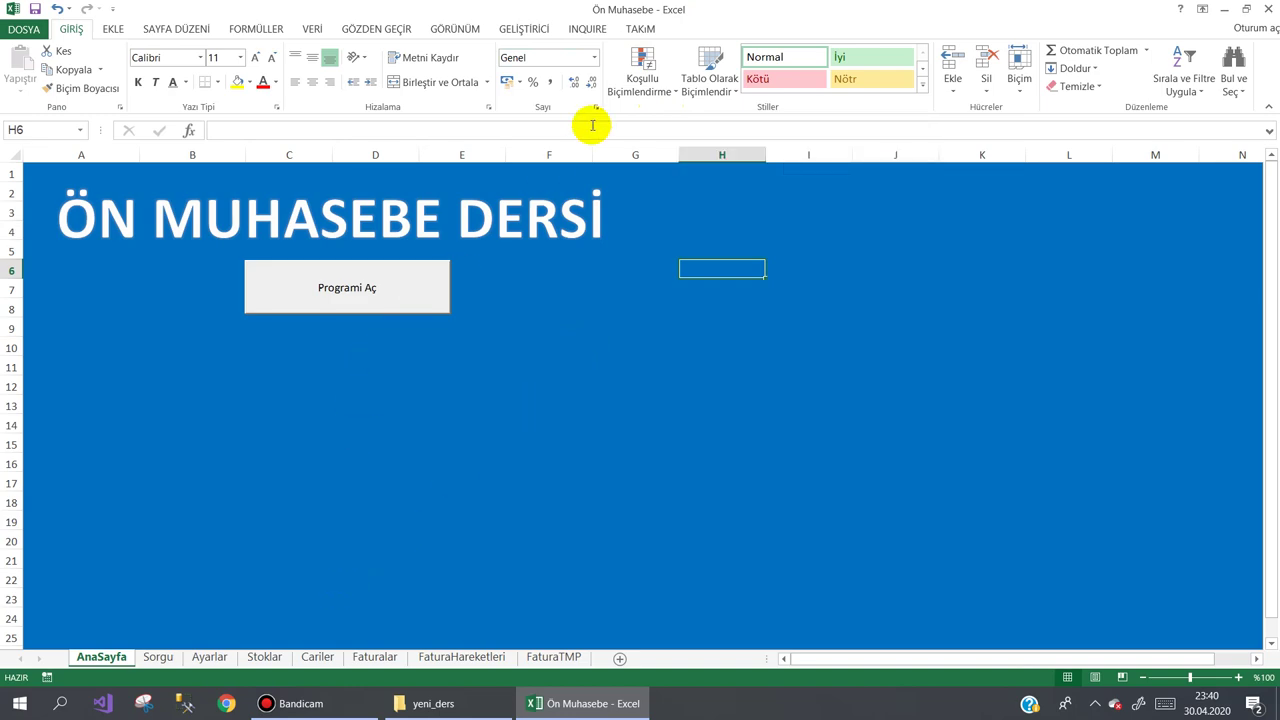
# - Reopen and close the accounting program form via Diğer > Kapat, then bring up Bandicam
pyautogui.click(363, 308)
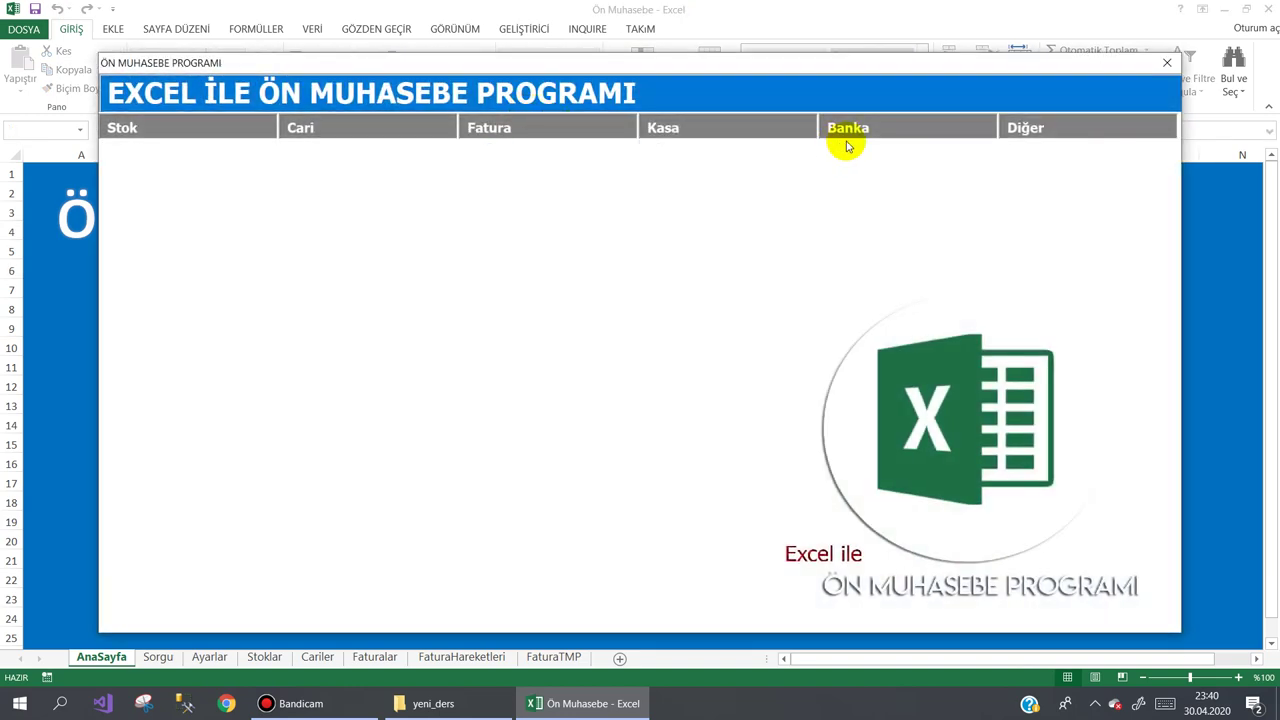
pyautogui.click(1027, 130)
pyautogui.click(1080, 362)
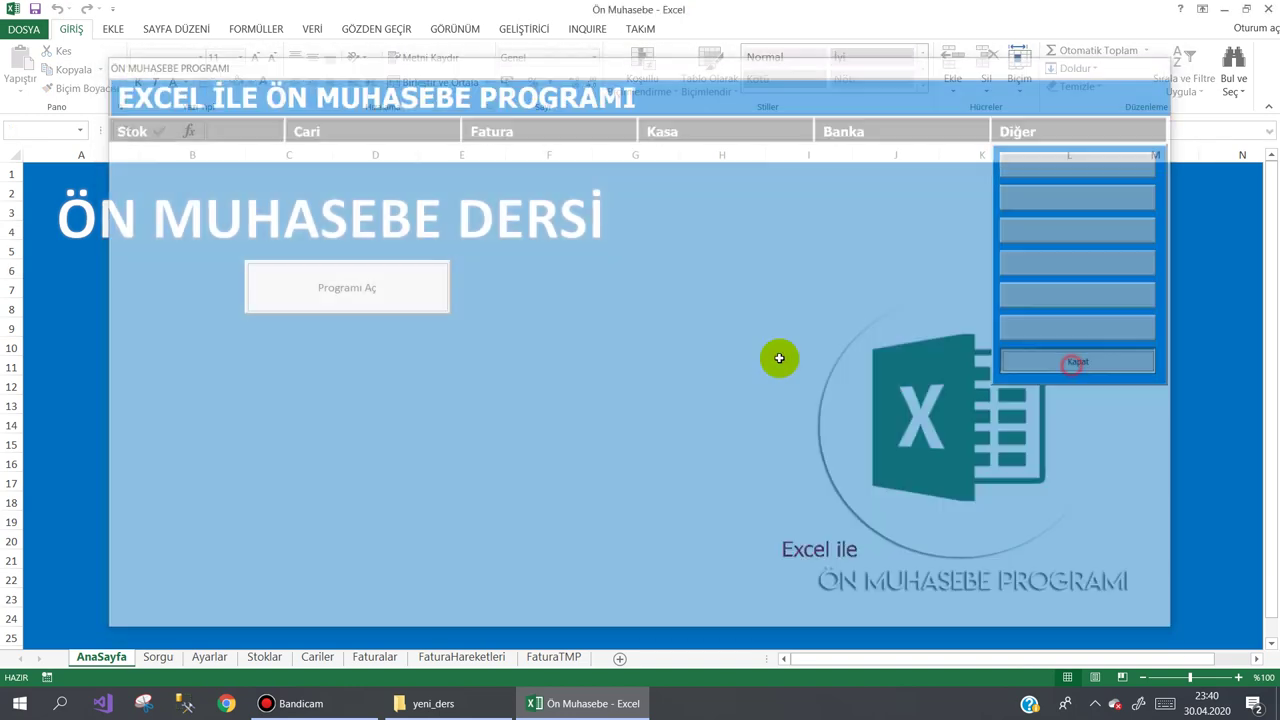
pyautogui.click(291, 703)
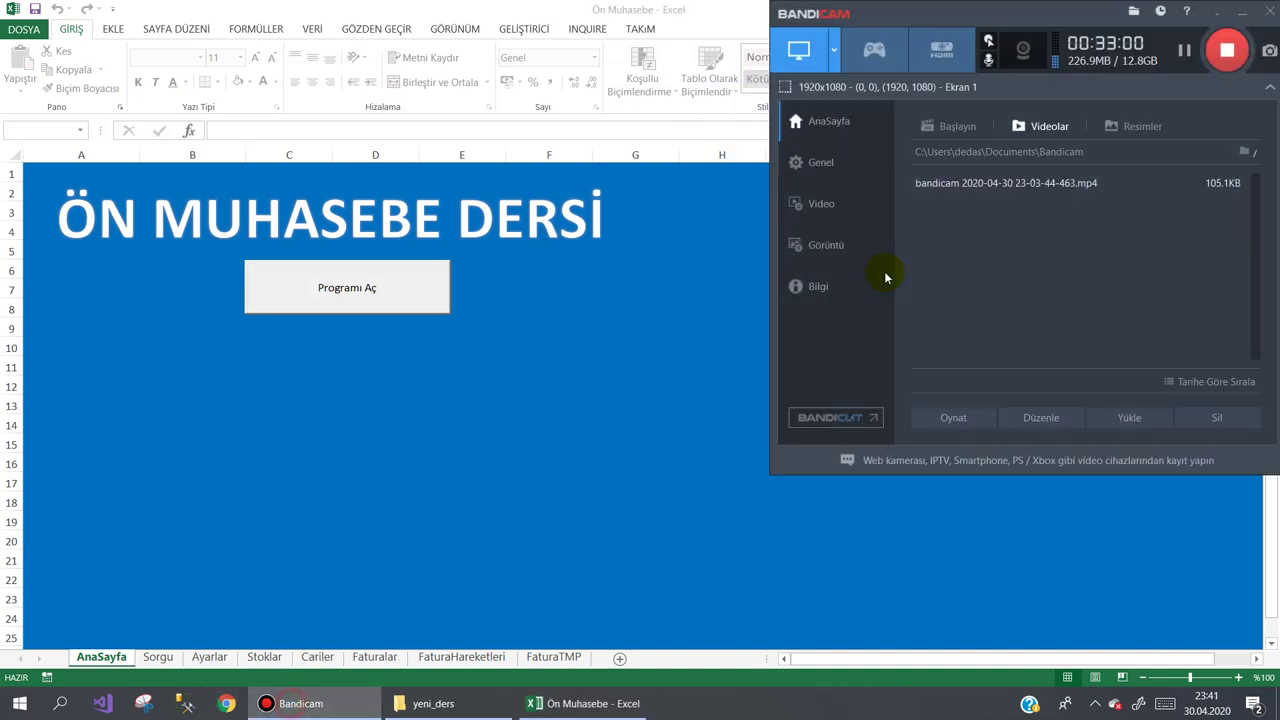